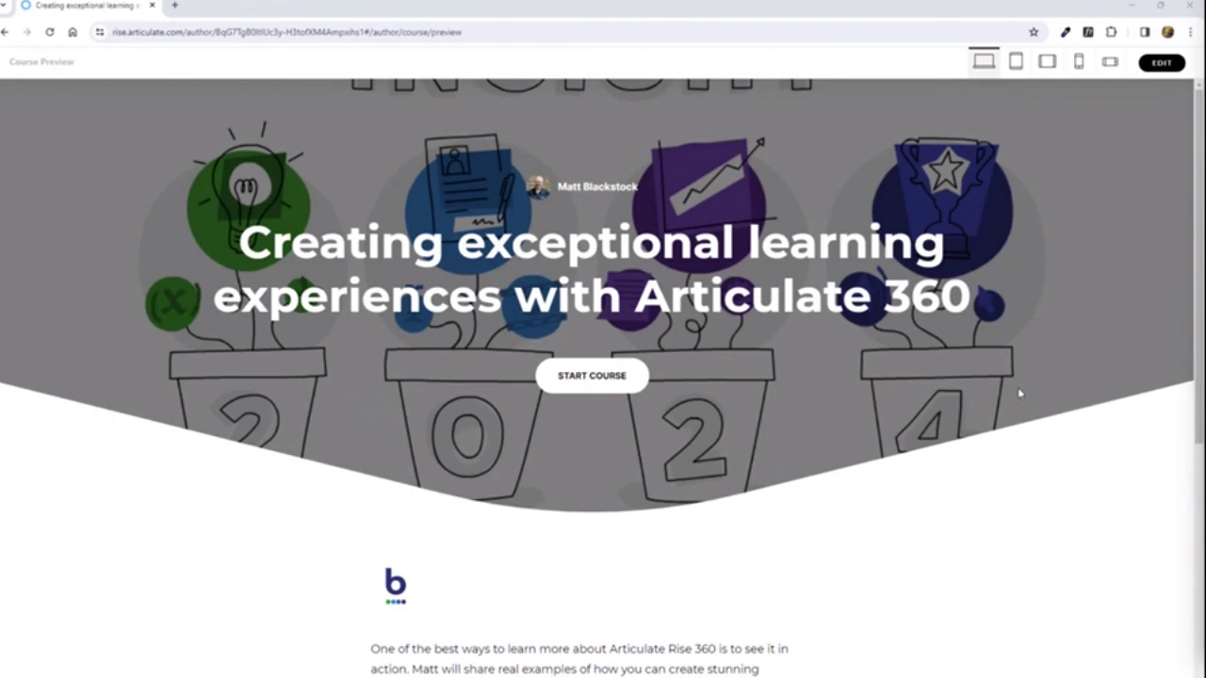
Step: Leave the course preview and open the General Settings lesson for editing
left_click(49, 32)
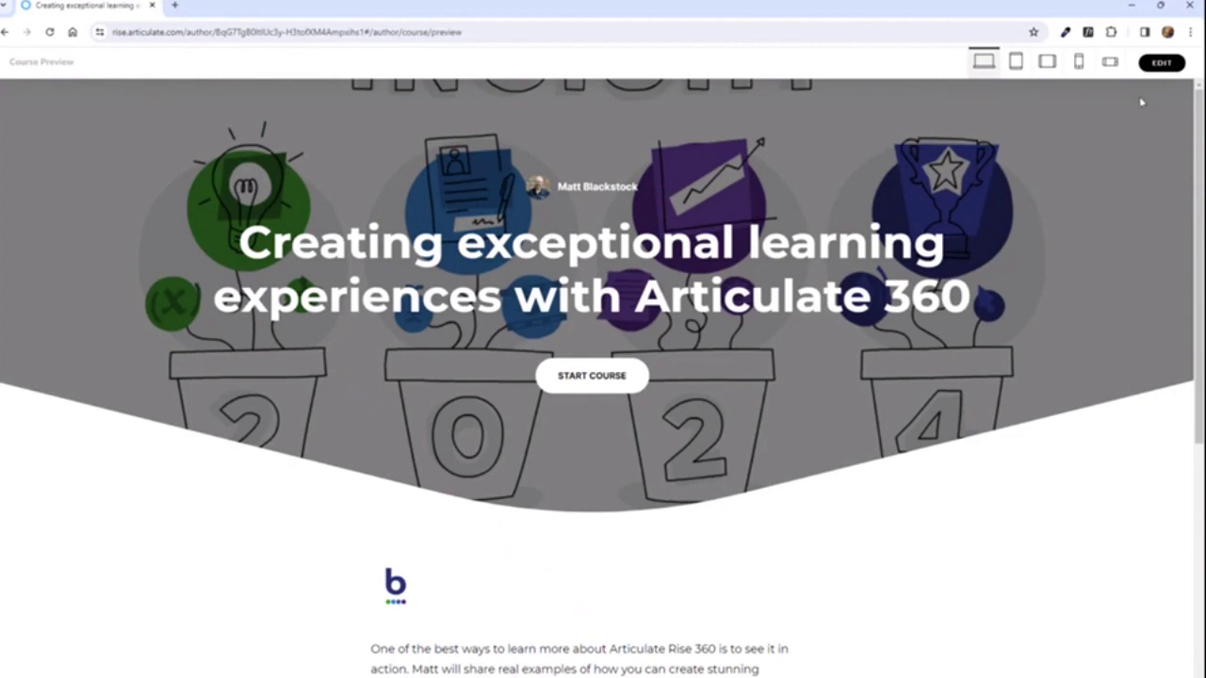
left_click(1165, 64)
scroll(914, 240, "down", 2)
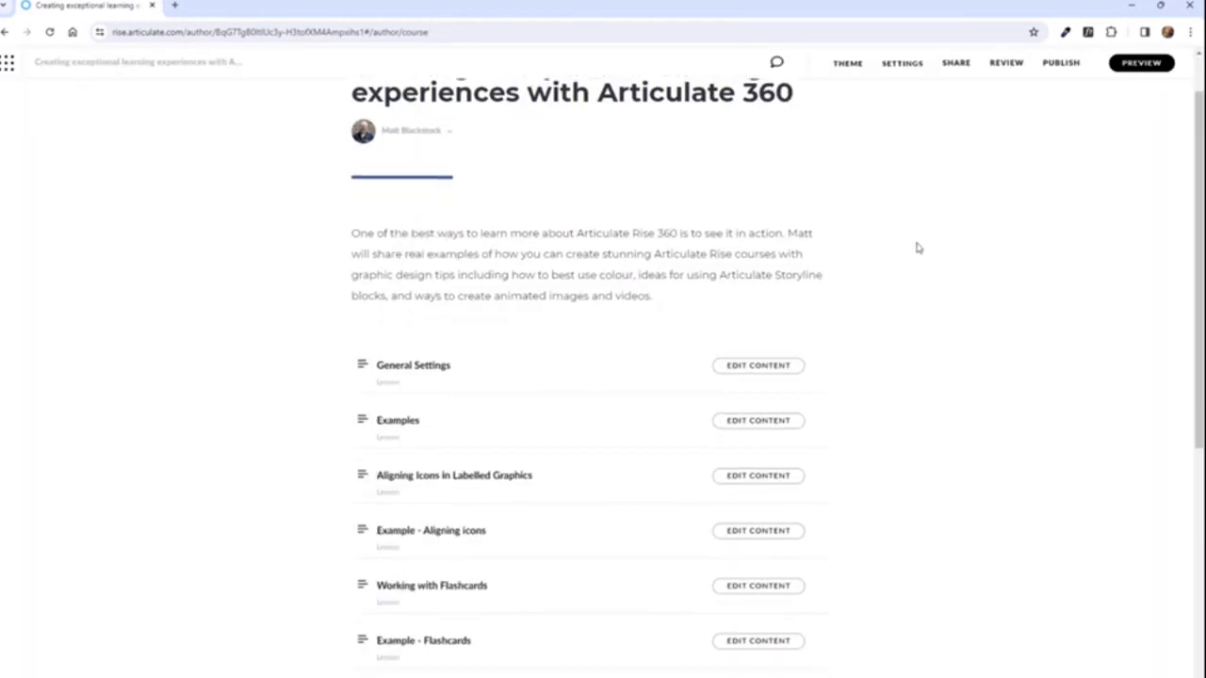
left_click(768, 306)
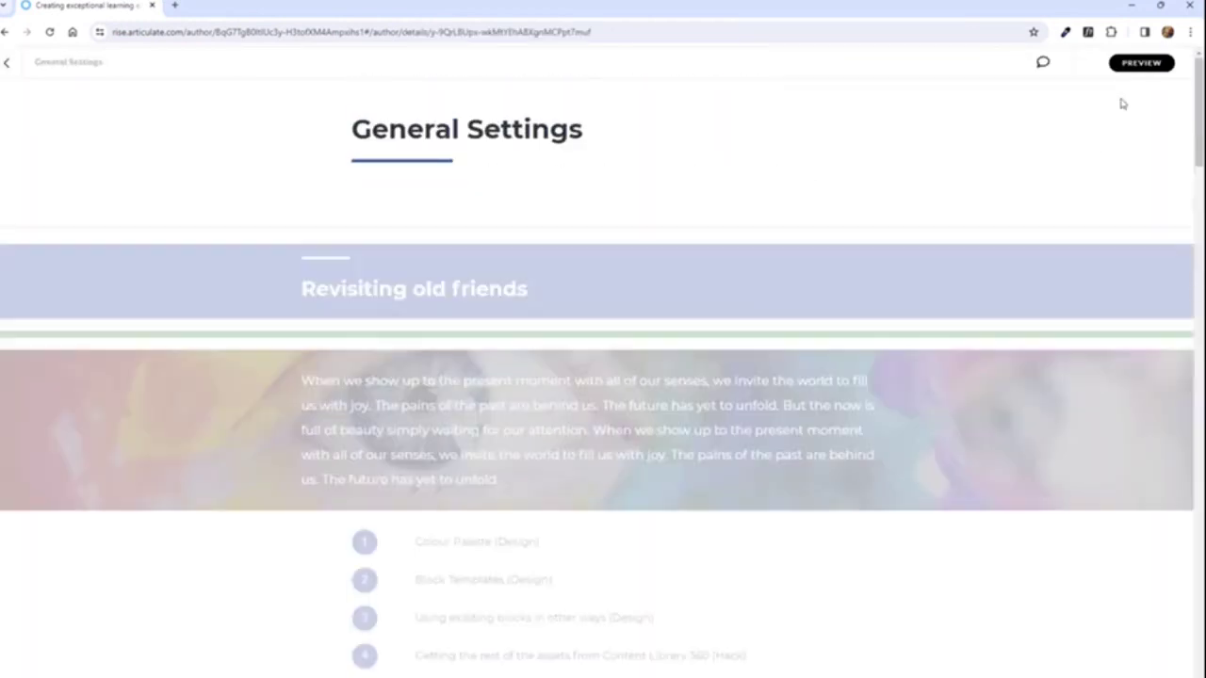
Step: Preview the General Settings lesson and return to editing it
left_click(1140, 64)
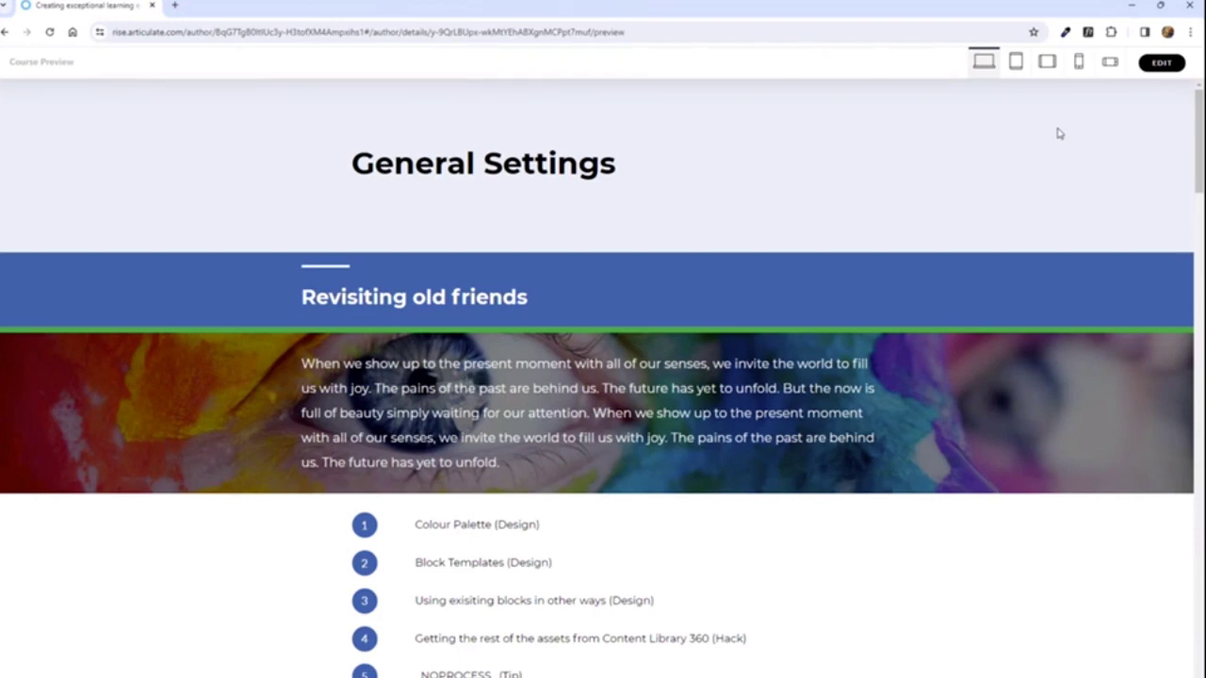
scroll(905, 310, "down", 1)
scroll(824, 304, "up", 1)
left_click(973, 422)
left_click(973, 422)
left_click(1146, 67)
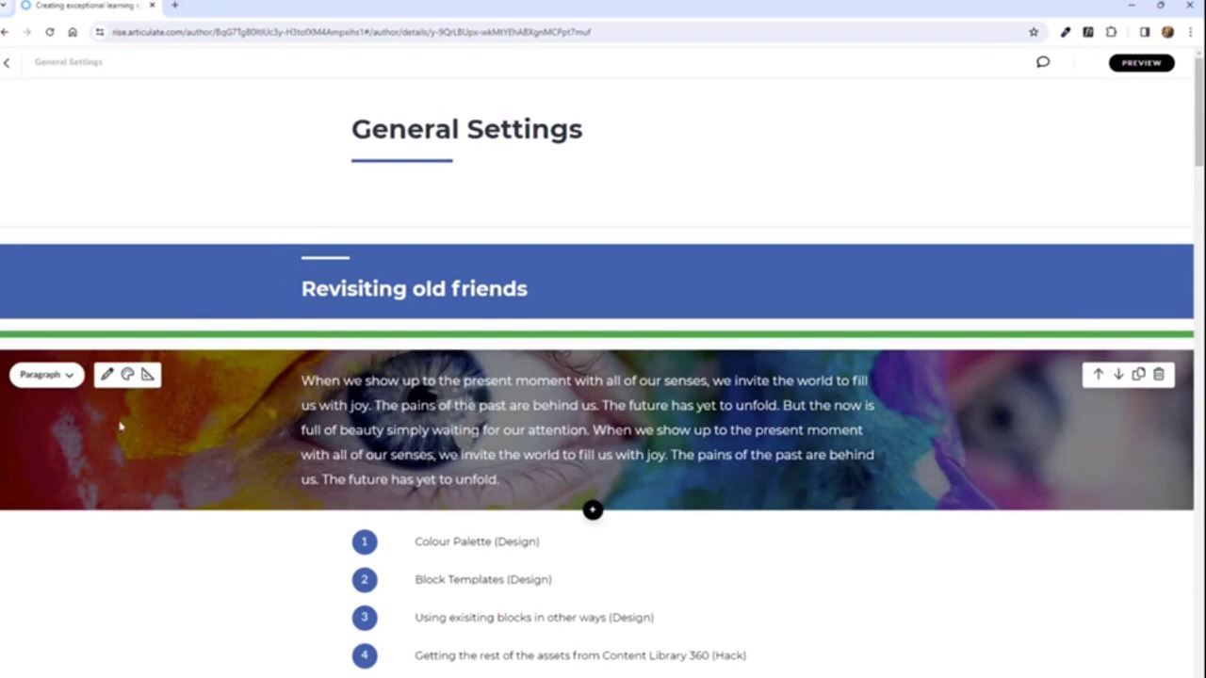
Step: Try Light, Black, Dark, Theme and Theme tint as the paragraph block's background, and reapply the Image background
left_click(127, 375)
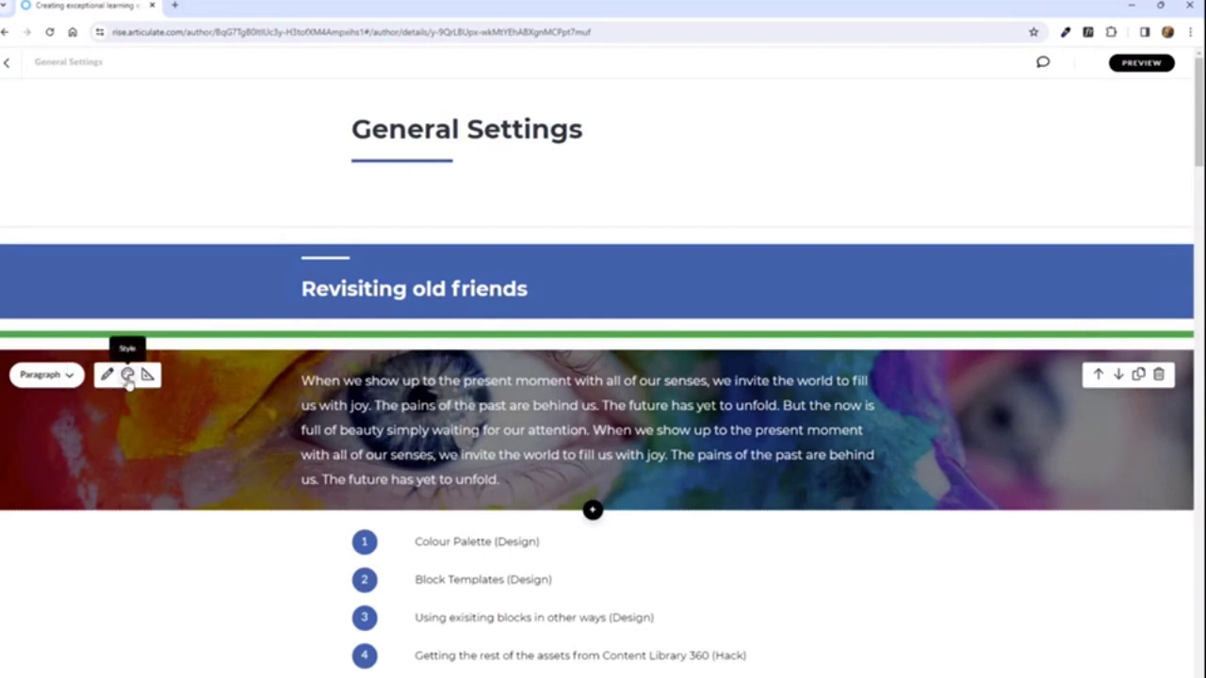
left_click(127, 375)
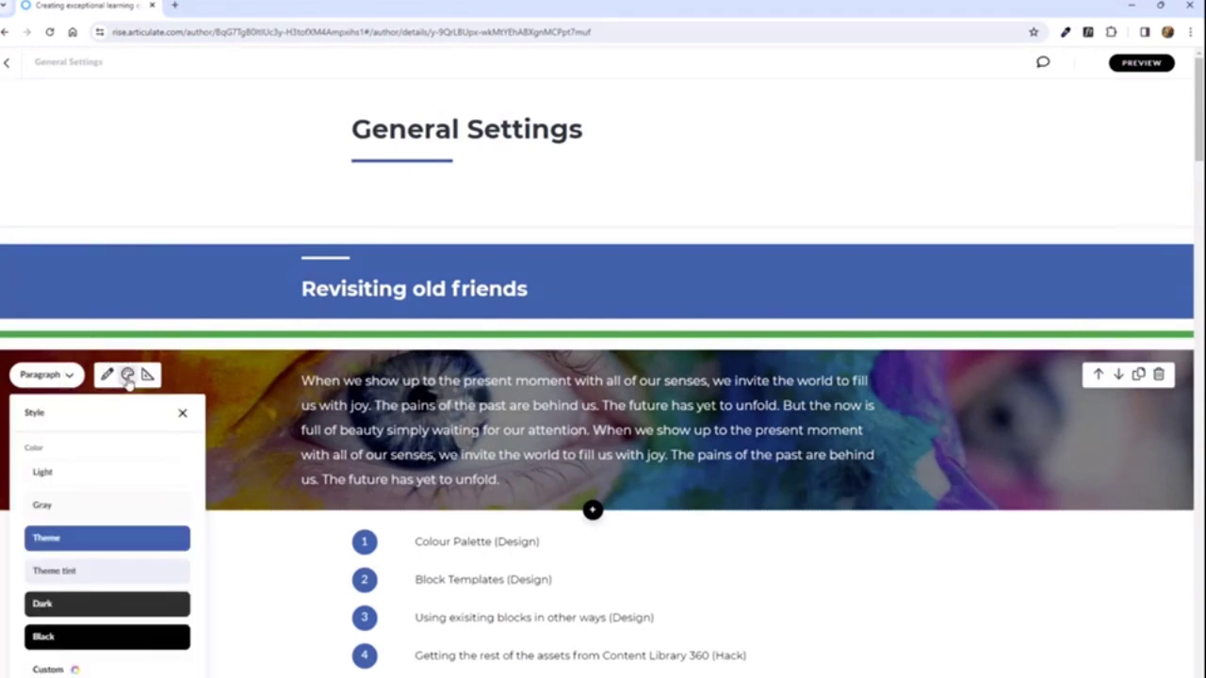
scroll(188, 425, "down", 1)
scroll(203, 419, "down", 1)
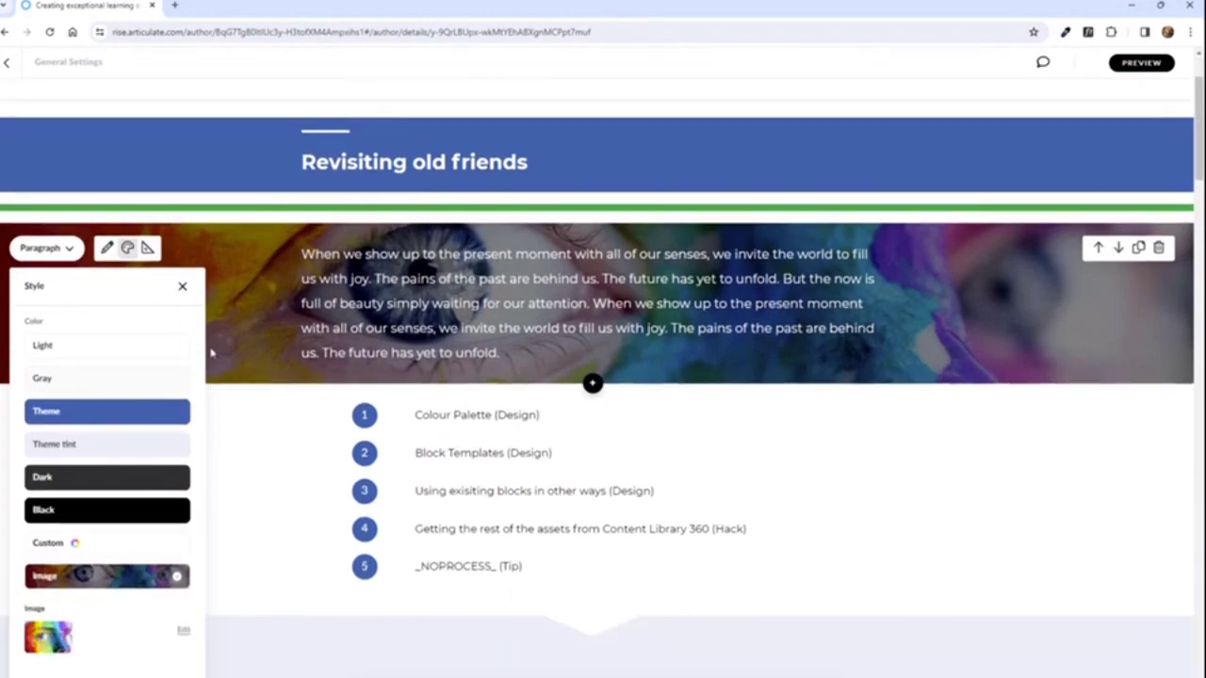
left_click(140, 349)
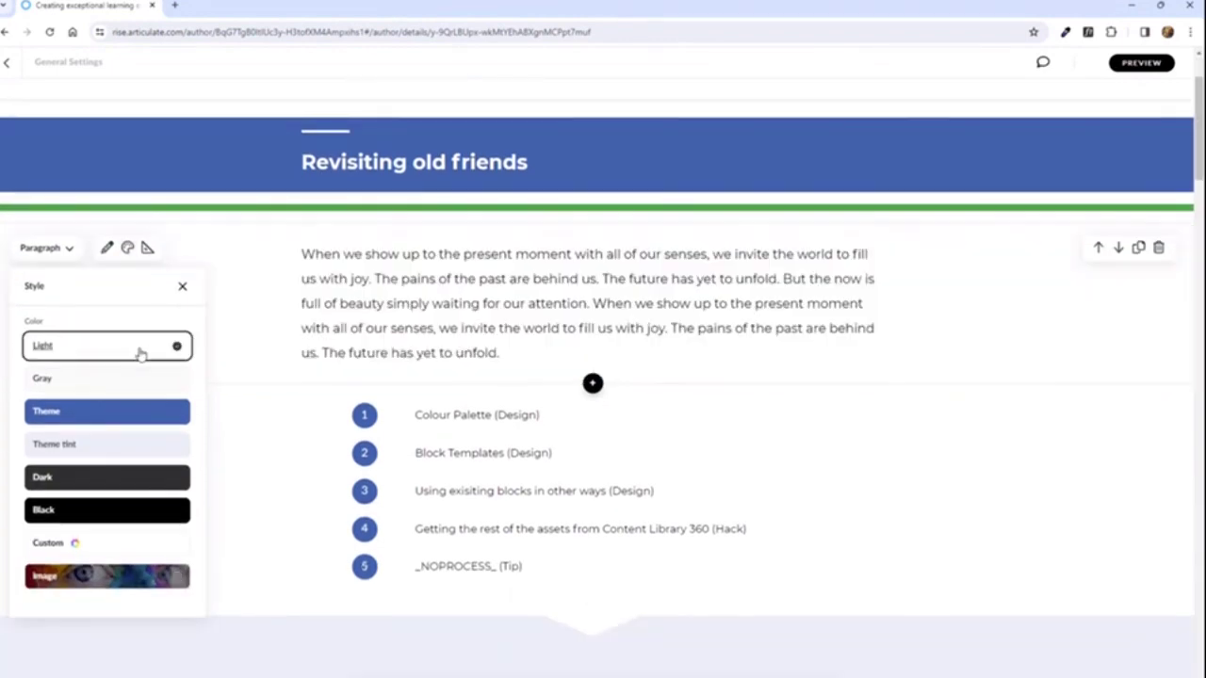
left_click(97, 513)
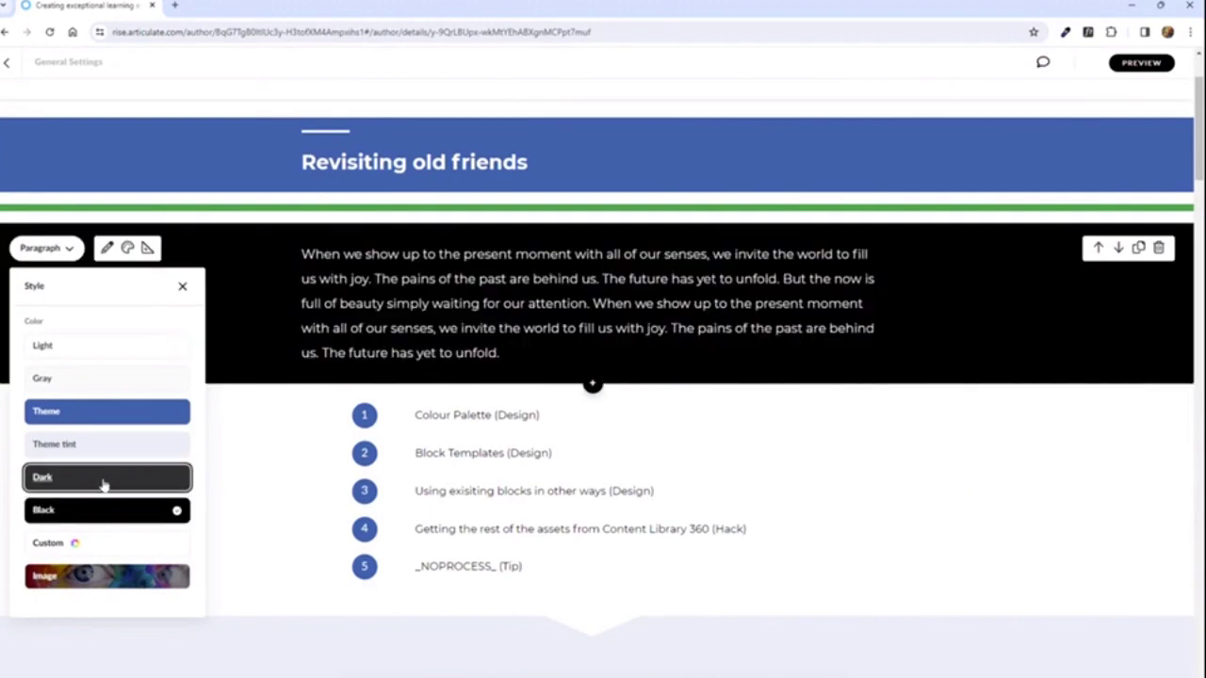
left_click(104, 480)
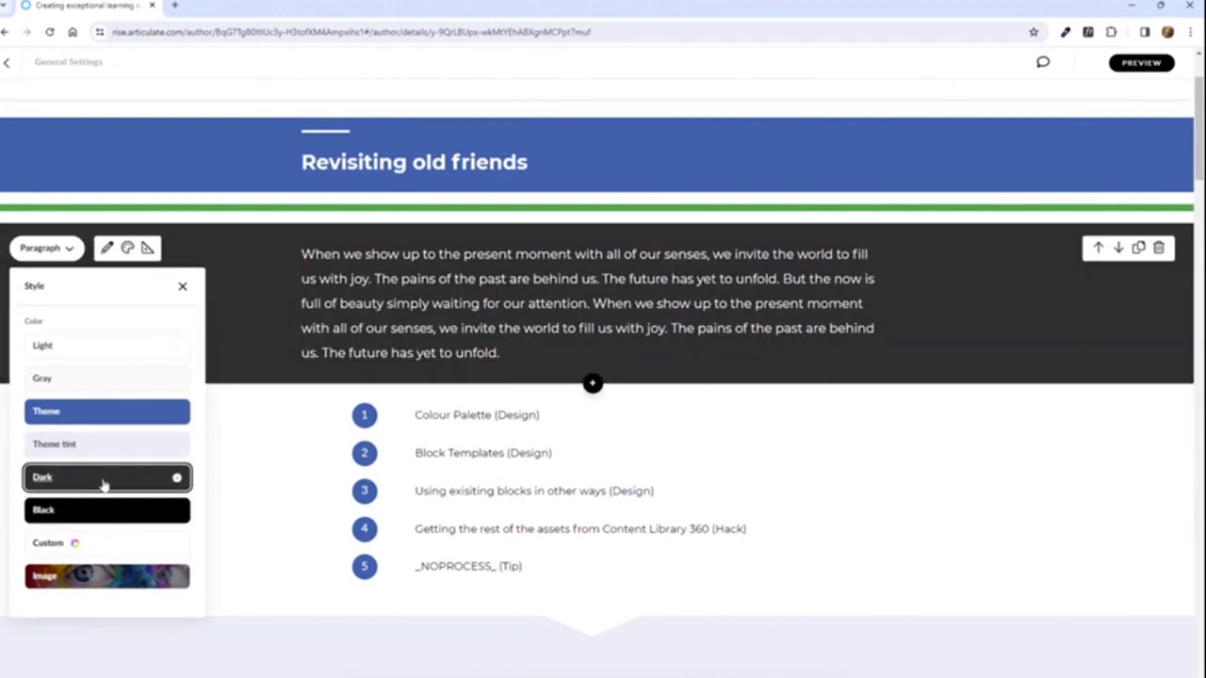
left_click(120, 420)
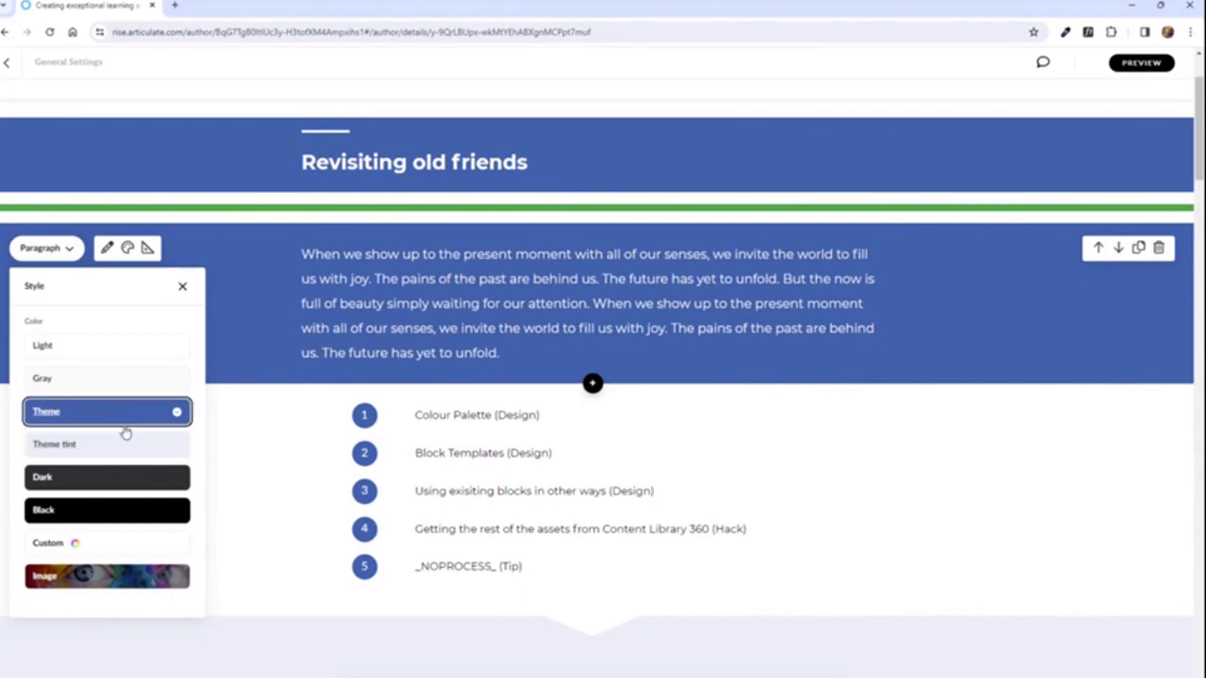
left_click(117, 449)
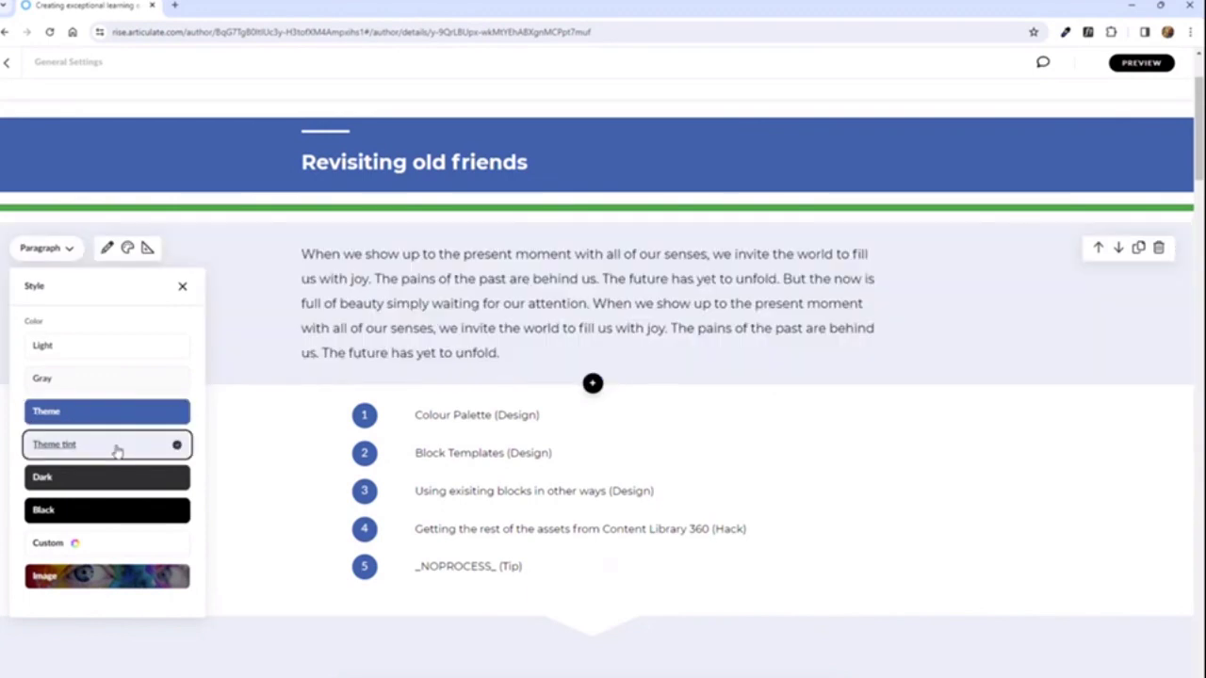
left_click(136, 581)
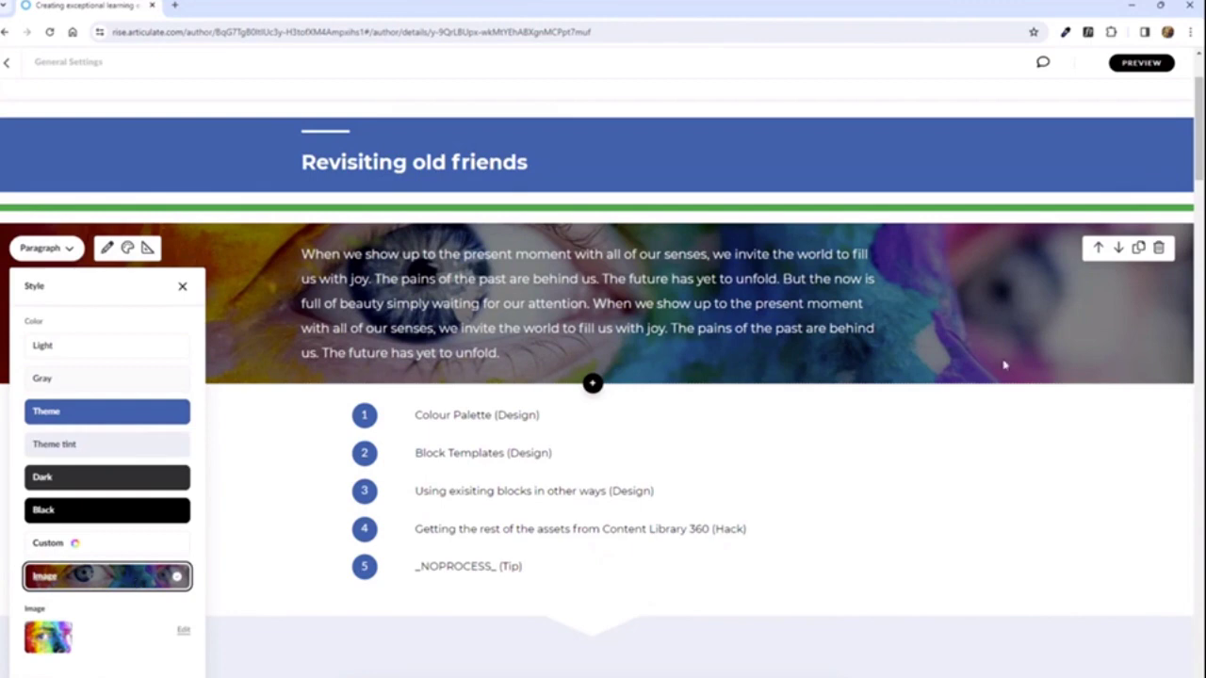
left_click(635, 160)
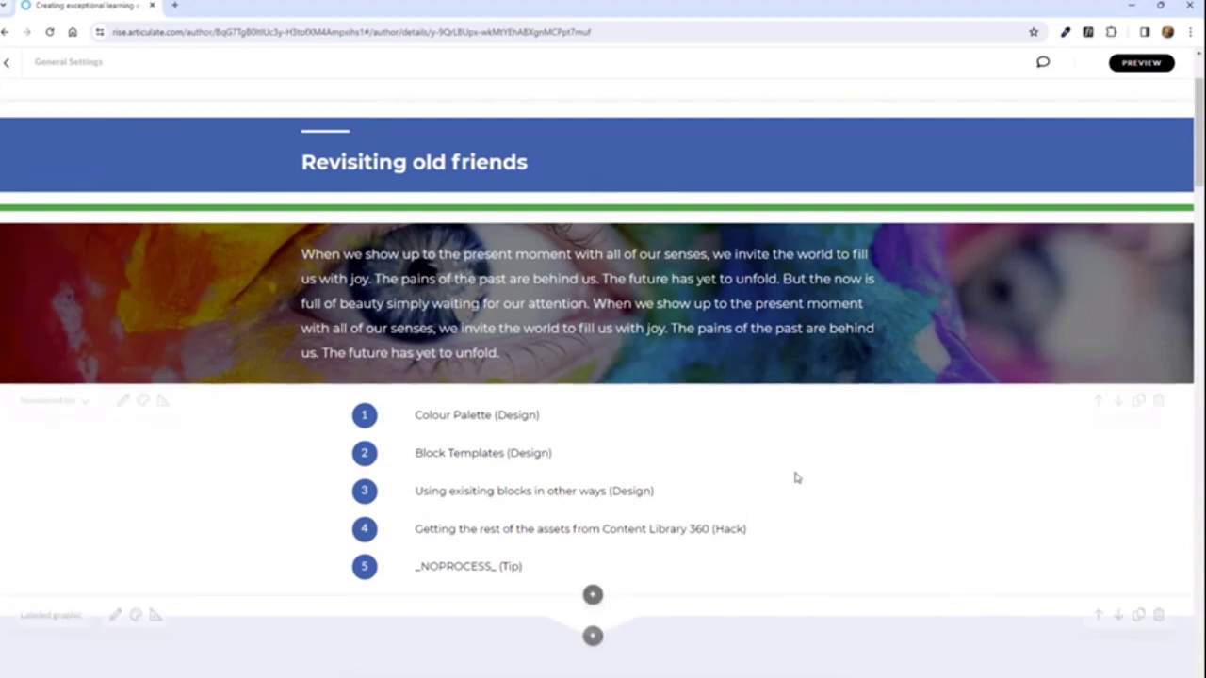
Step: Examine the colours used across the lesson's paragraph, numbered list, timeline and tabs blocks, and check the lesson preview
scroll(794, 478, "down", 3)
scroll(159, 474, "down", 1)
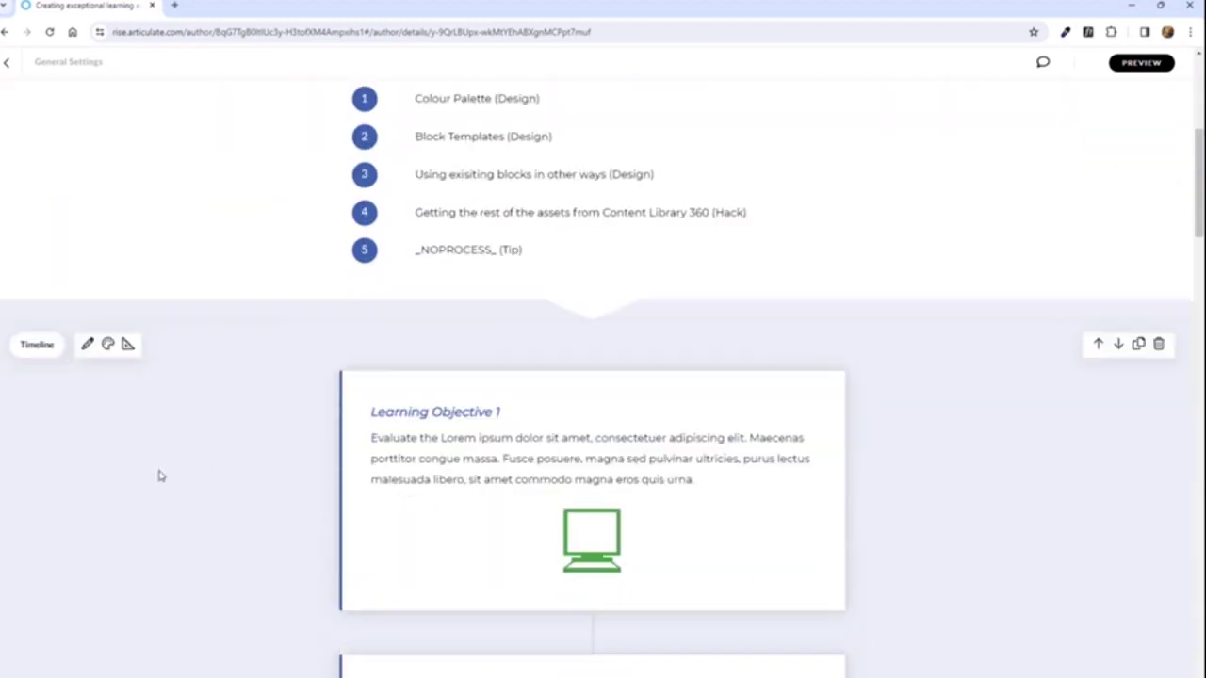
scroll(151, 443, "up", 3)
left_click(142, 393)
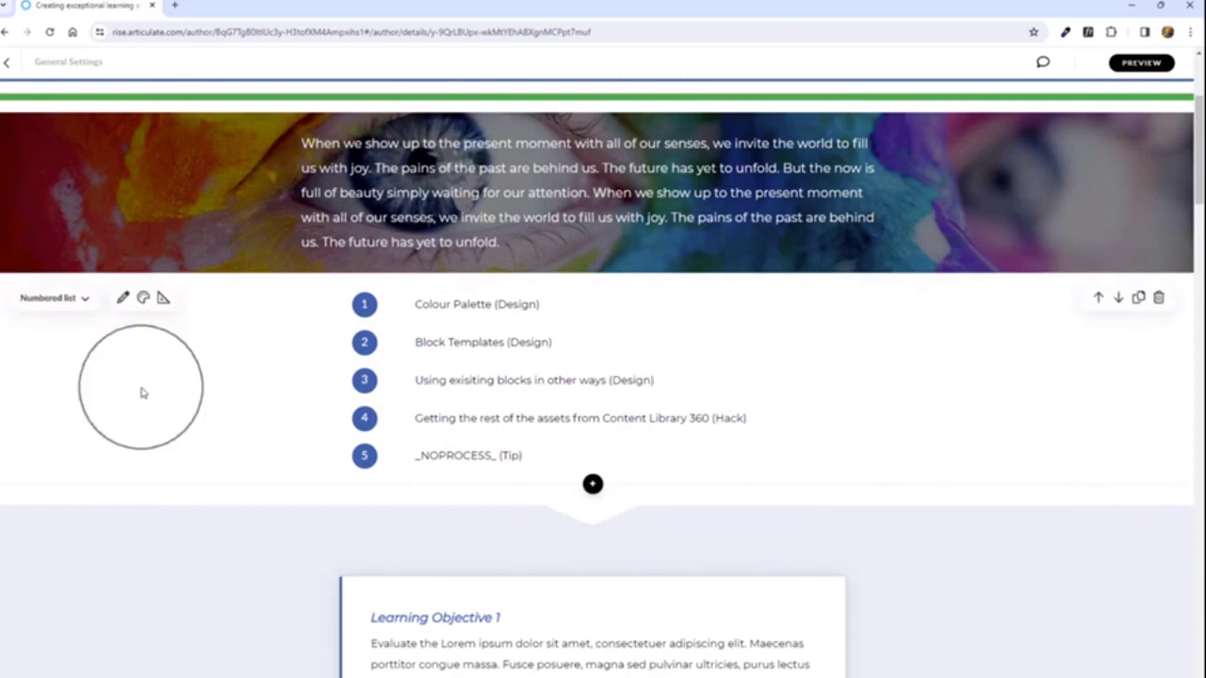
scroll(143, 393, "down", 5)
scroll(142, 393, "down", 8)
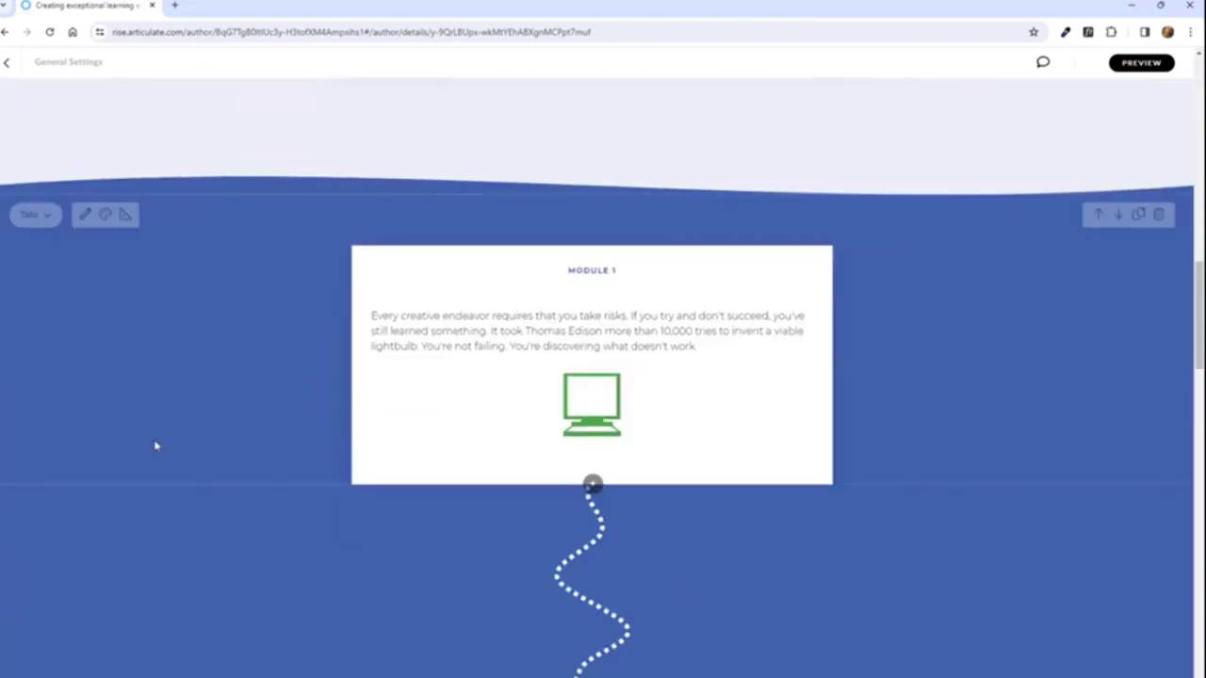
left_click(179, 384)
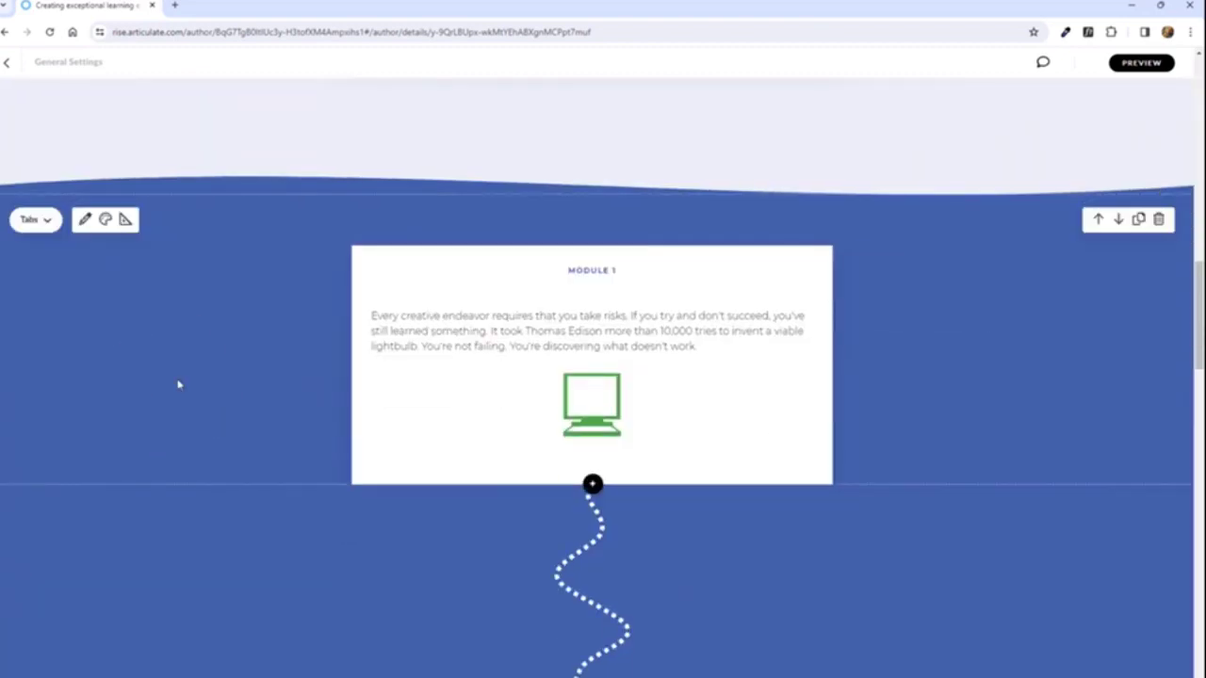
left_click(179, 384)
scroll(179, 385, "up", 3)
scroll(179, 384, "up", 6)
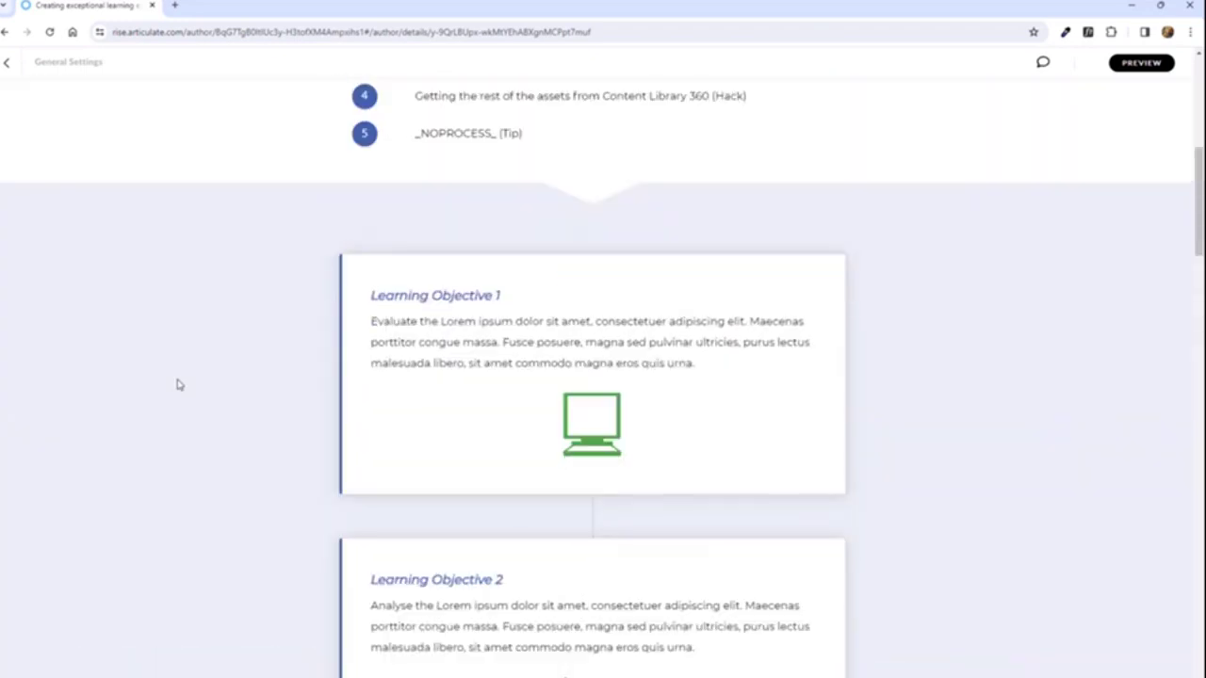
scroll(179, 385, "up", 6)
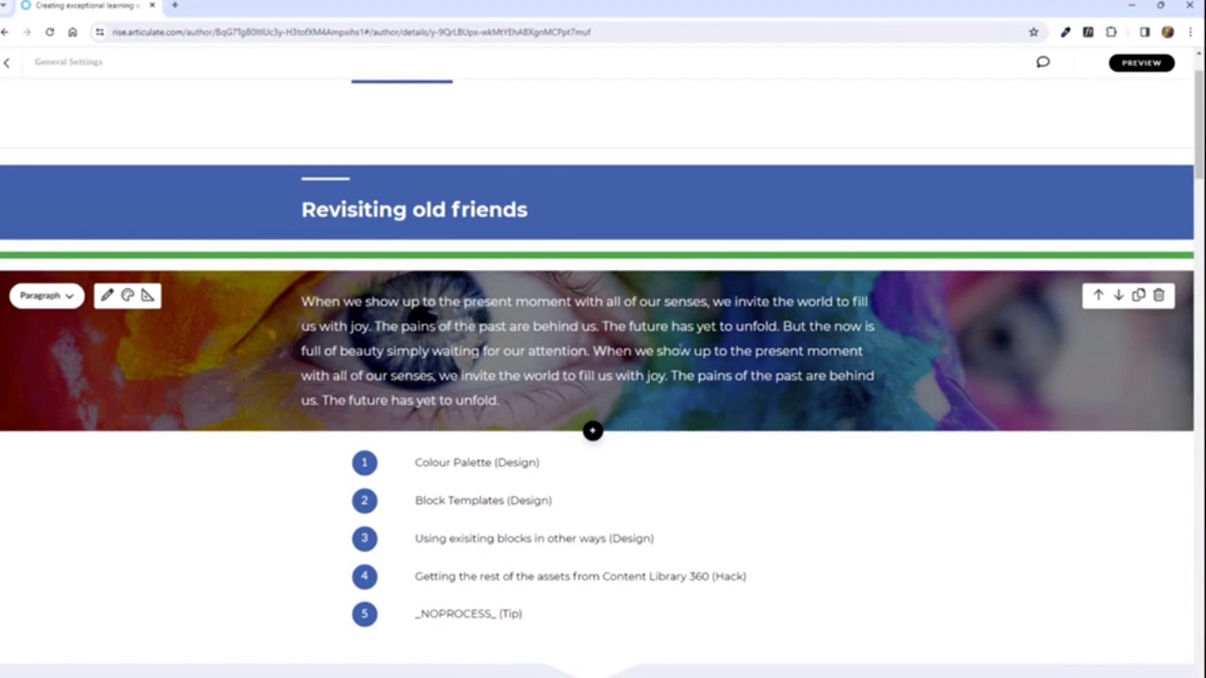
scroll(626, 282, "down", 2)
scroll(758, 230, "down", 3)
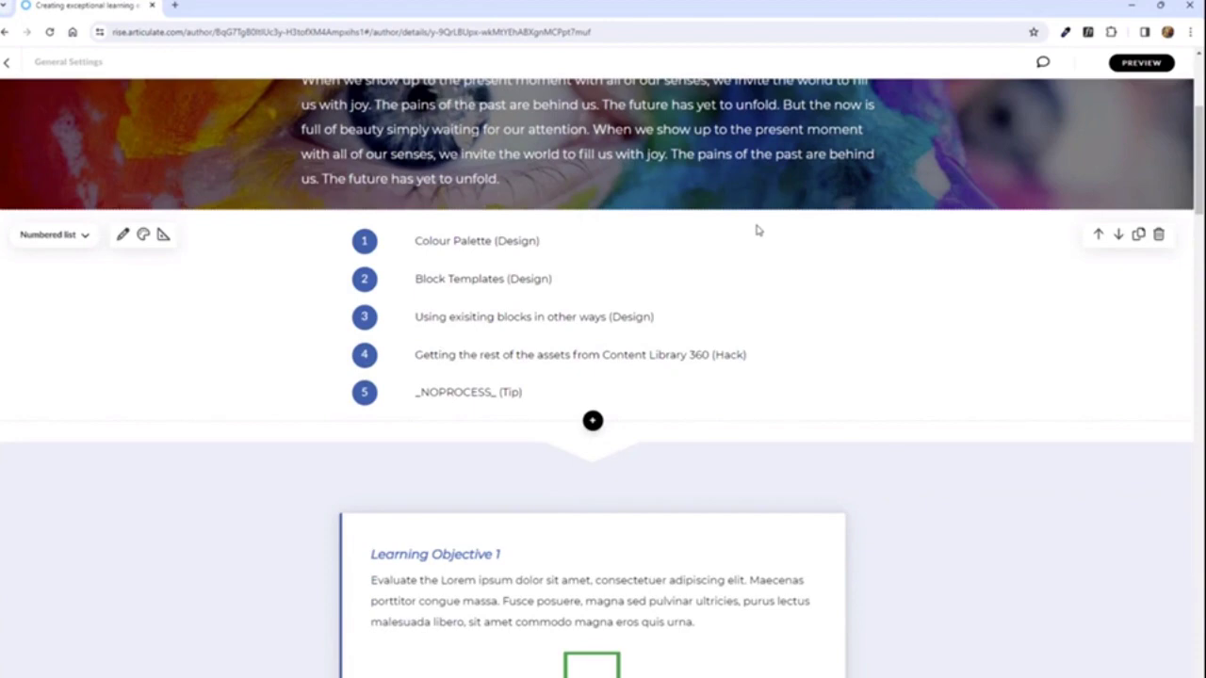
scroll(759, 230, "up", 6)
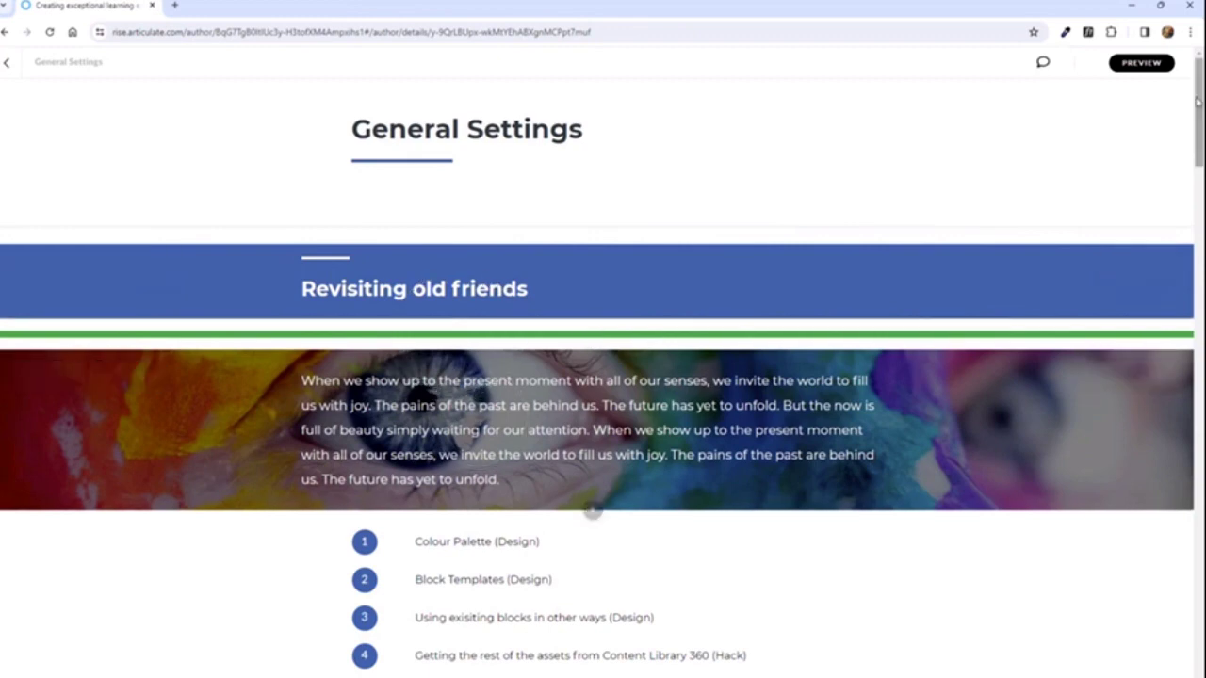
left_click(1141, 62)
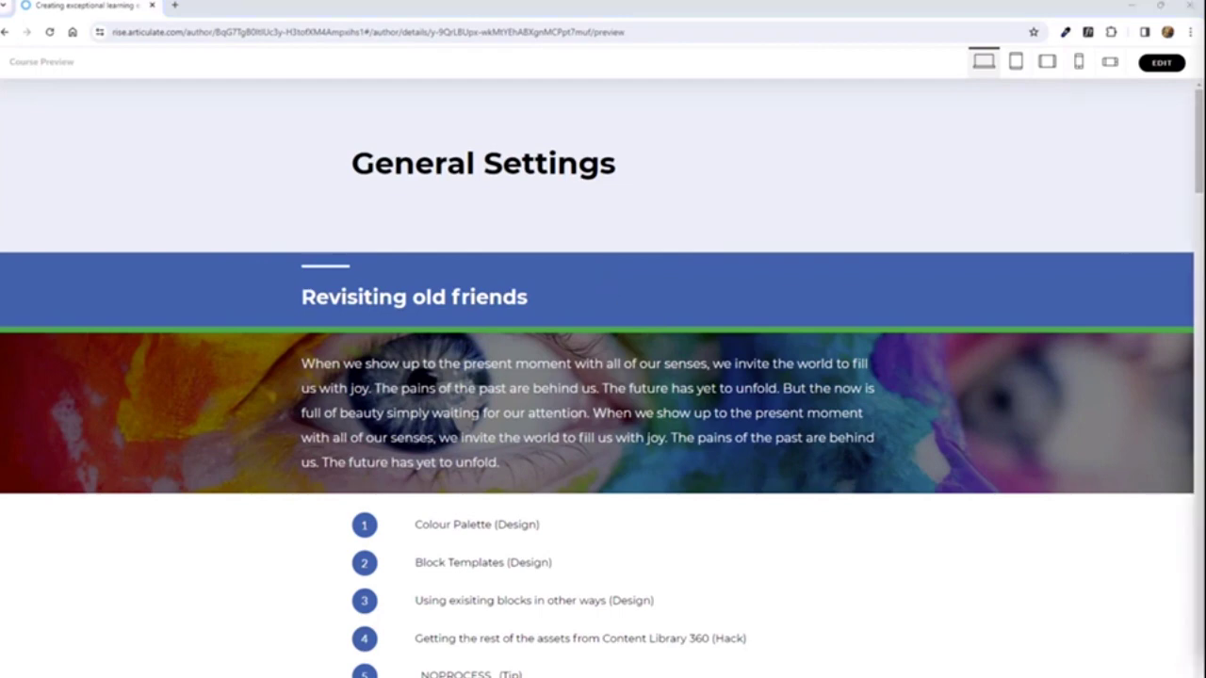
left_click(1159, 63)
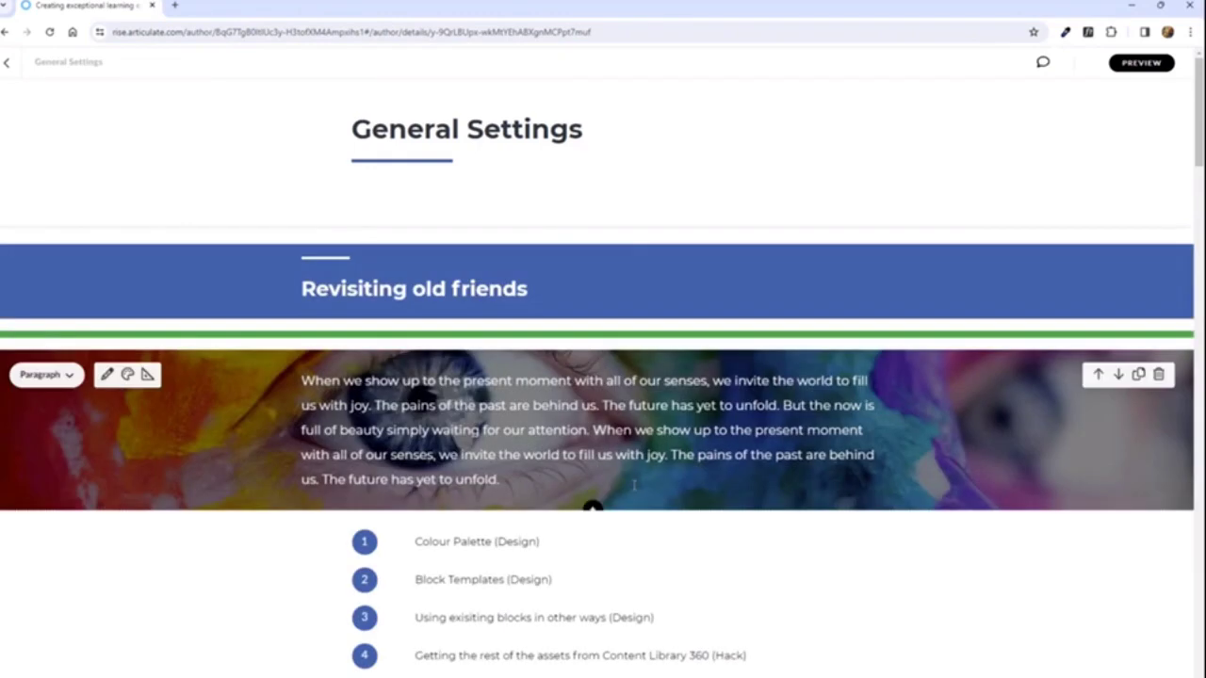
Step: Start a new block template and include the "Revisiting old friends" heading, green divider and image-backed paragraph blocks
left_click(592, 510)
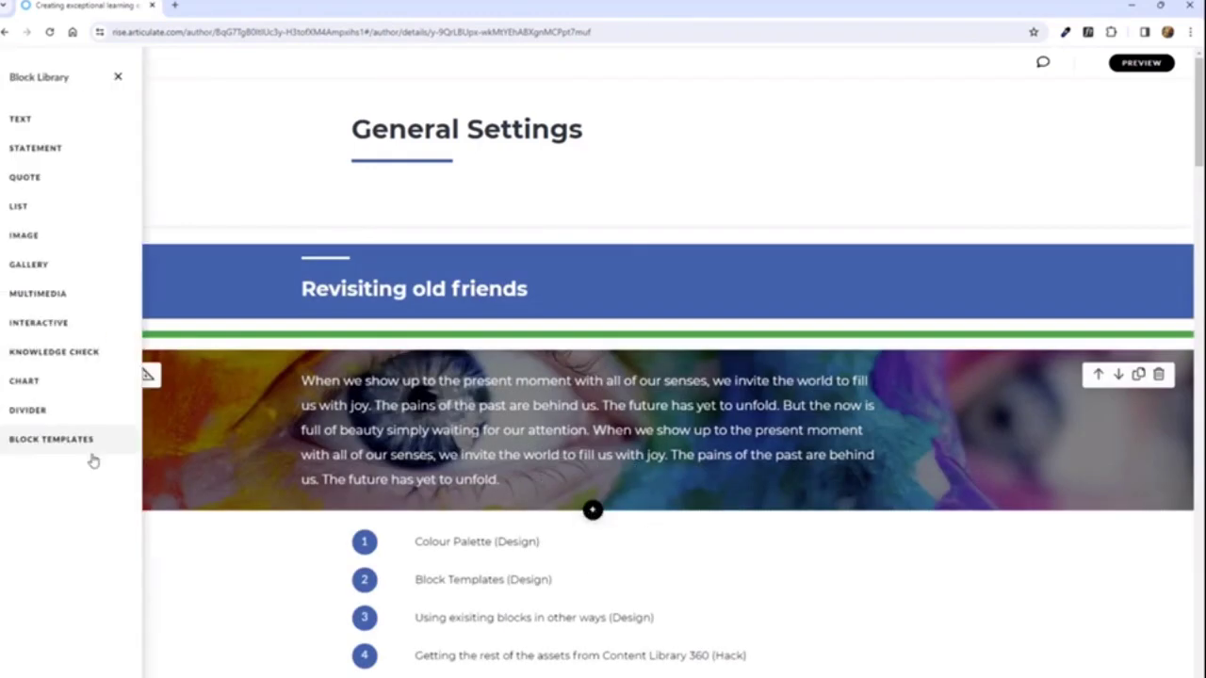
left_click(63, 440)
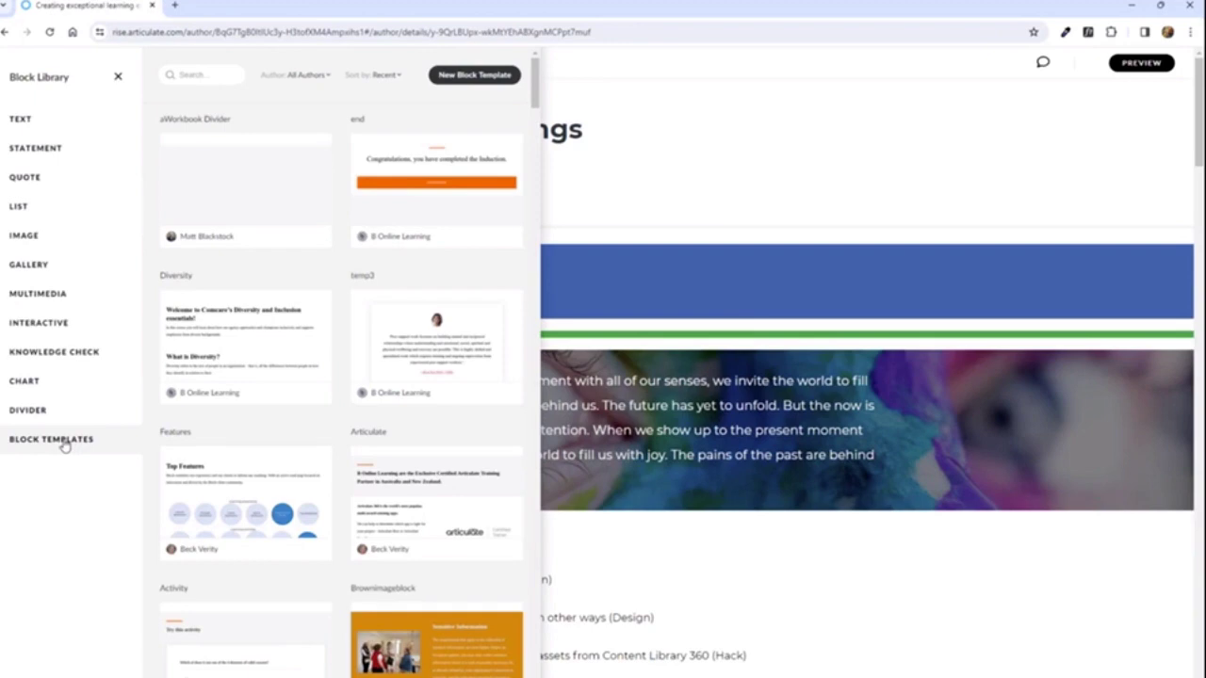
left_click(473, 79)
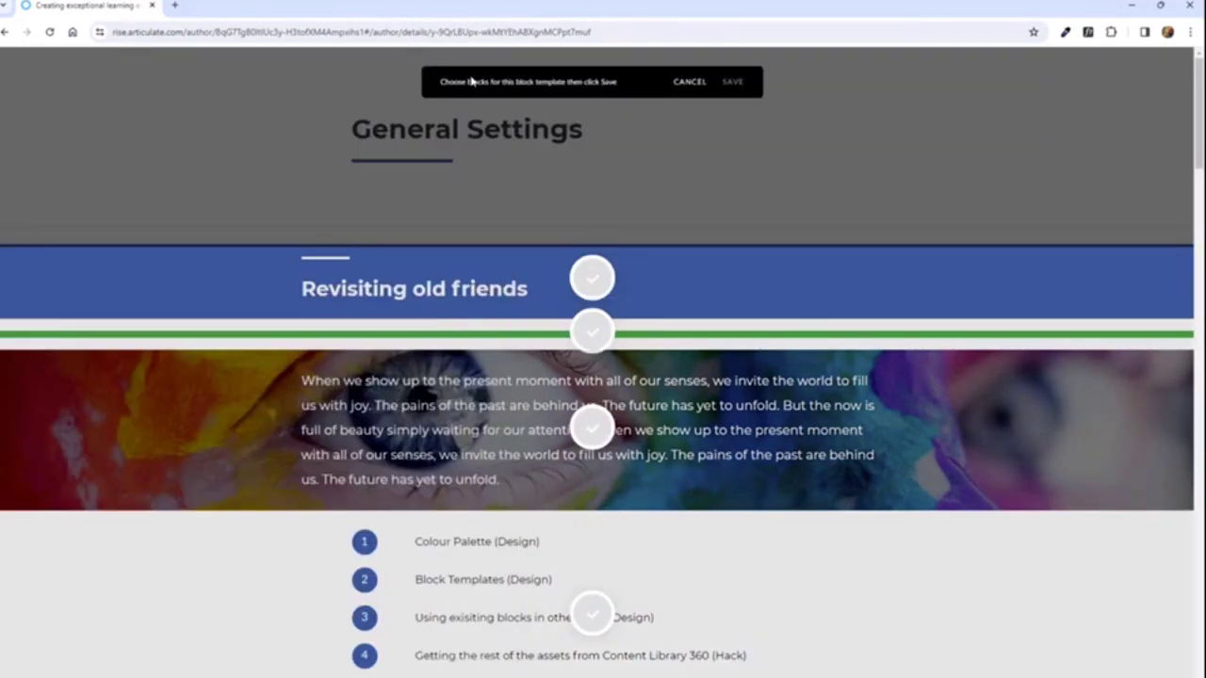
left_click(596, 280)
left_click(594, 332)
left_click(598, 429)
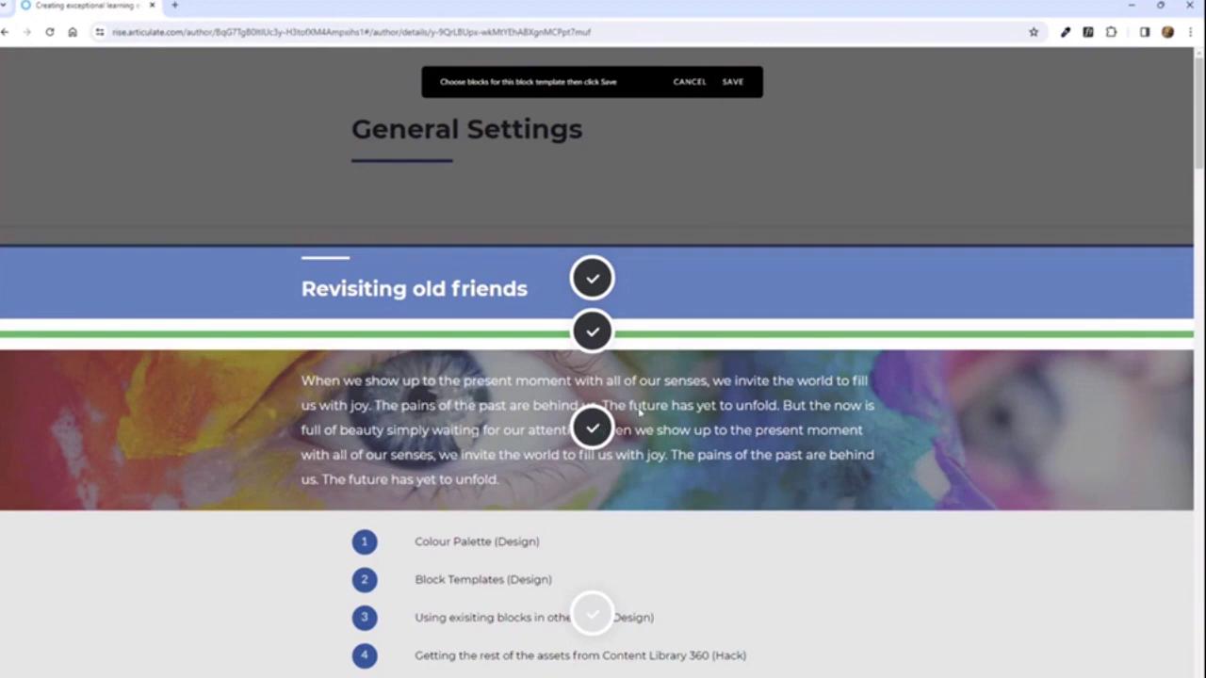
Step: Save the selected blocks as a block template named "My Header File"
left_click(732, 83)
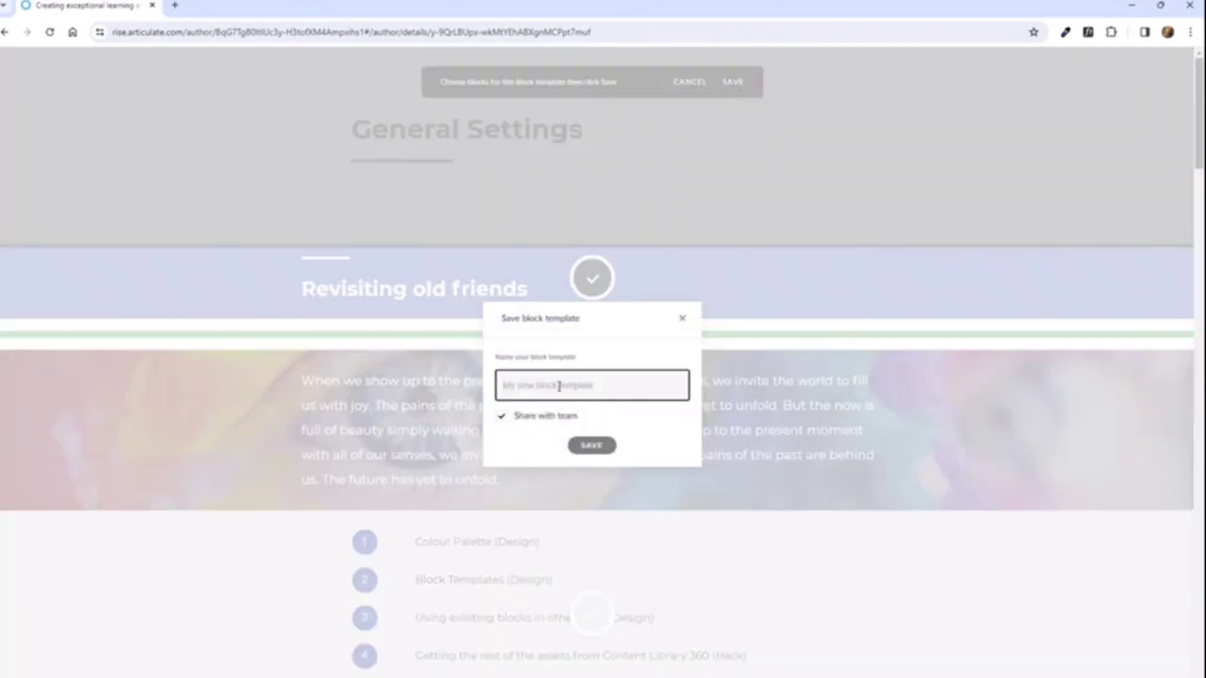
type("My Header")
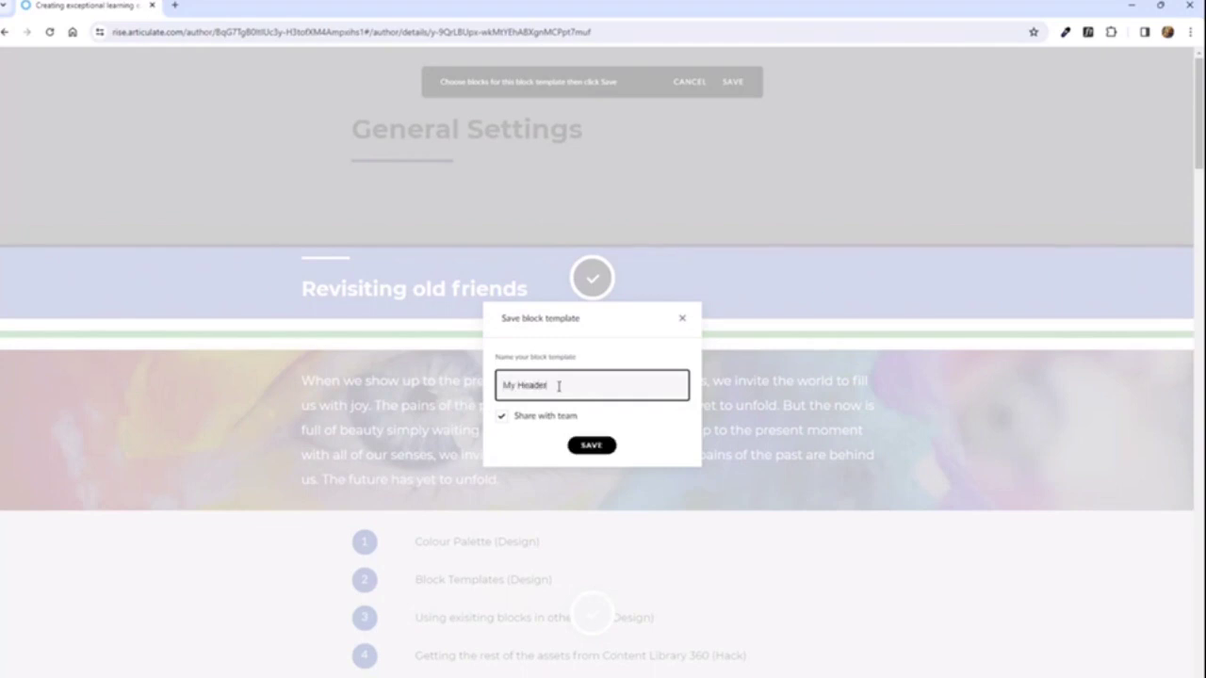
type(" File")
left_click(595, 448)
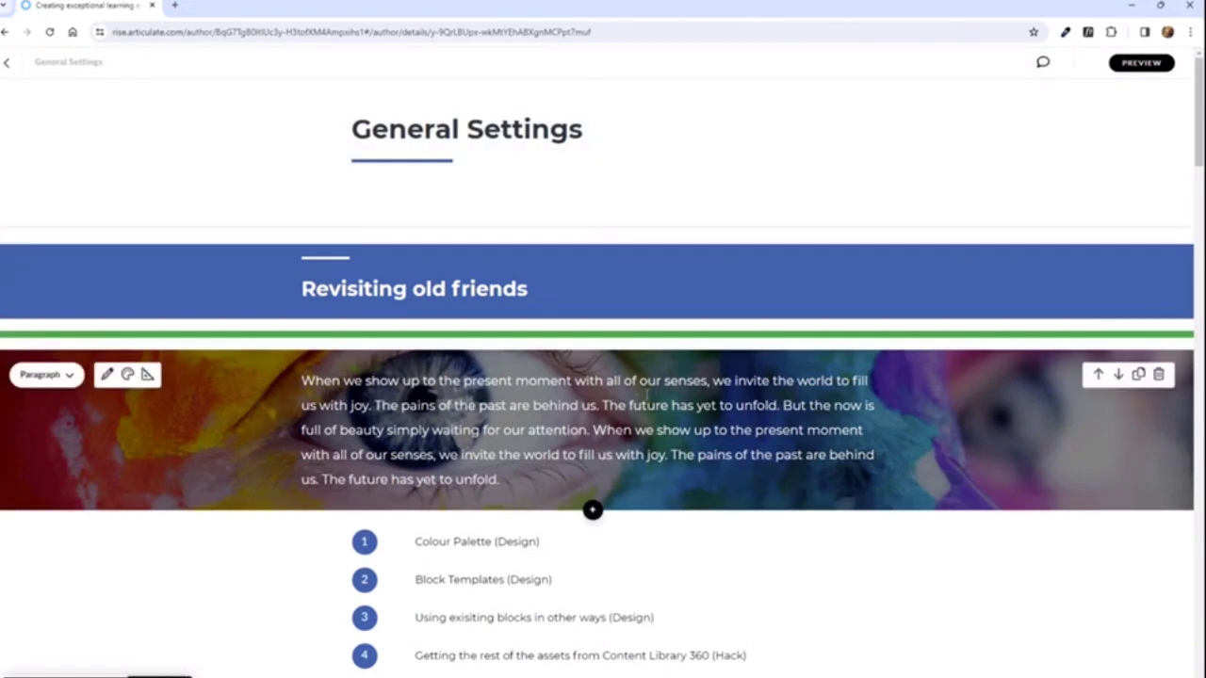
Step: Browse the block templates in the block library, looking for "My Header File" and the other saved templates
left_click(591, 510)
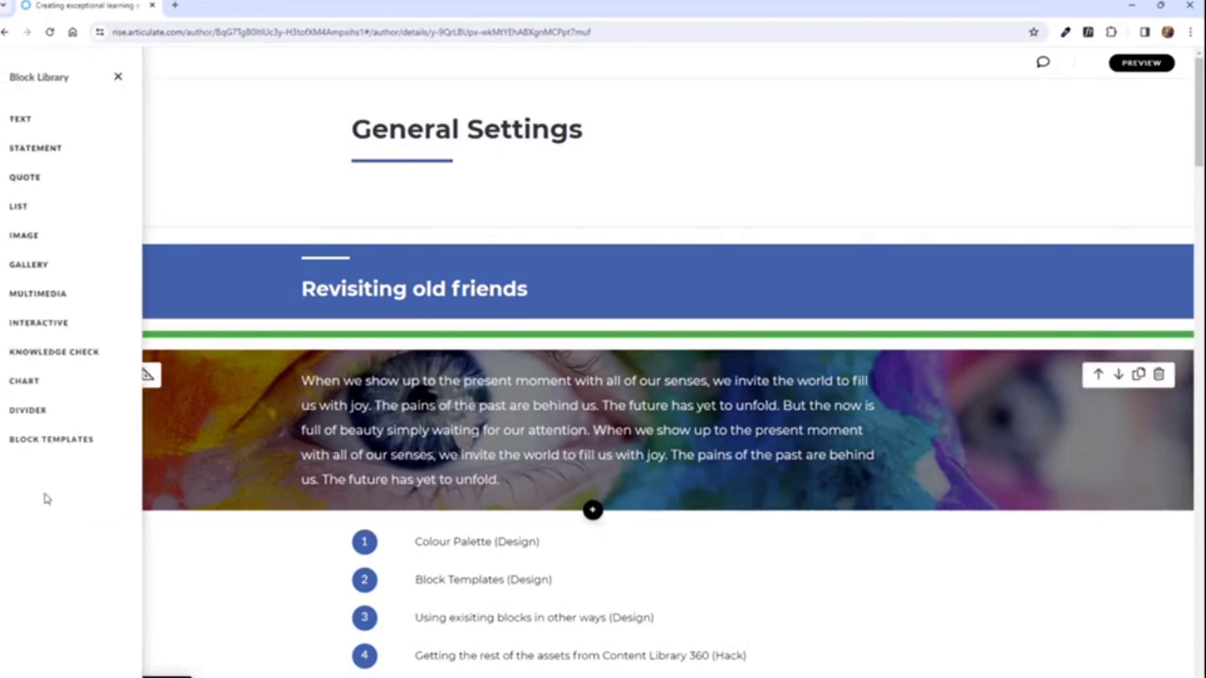
left_click(47, 441)
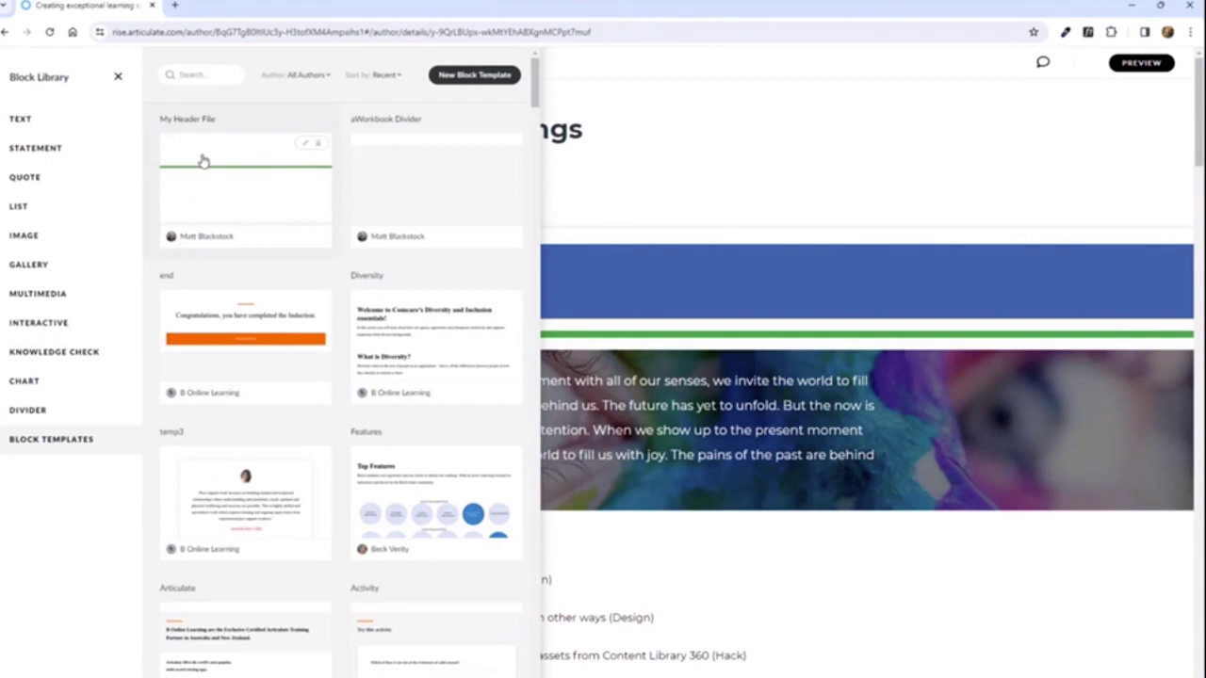
left_click(245, 187)
scroll(348, 251, "down", 1)
scroll(348, 251, "down", 3)
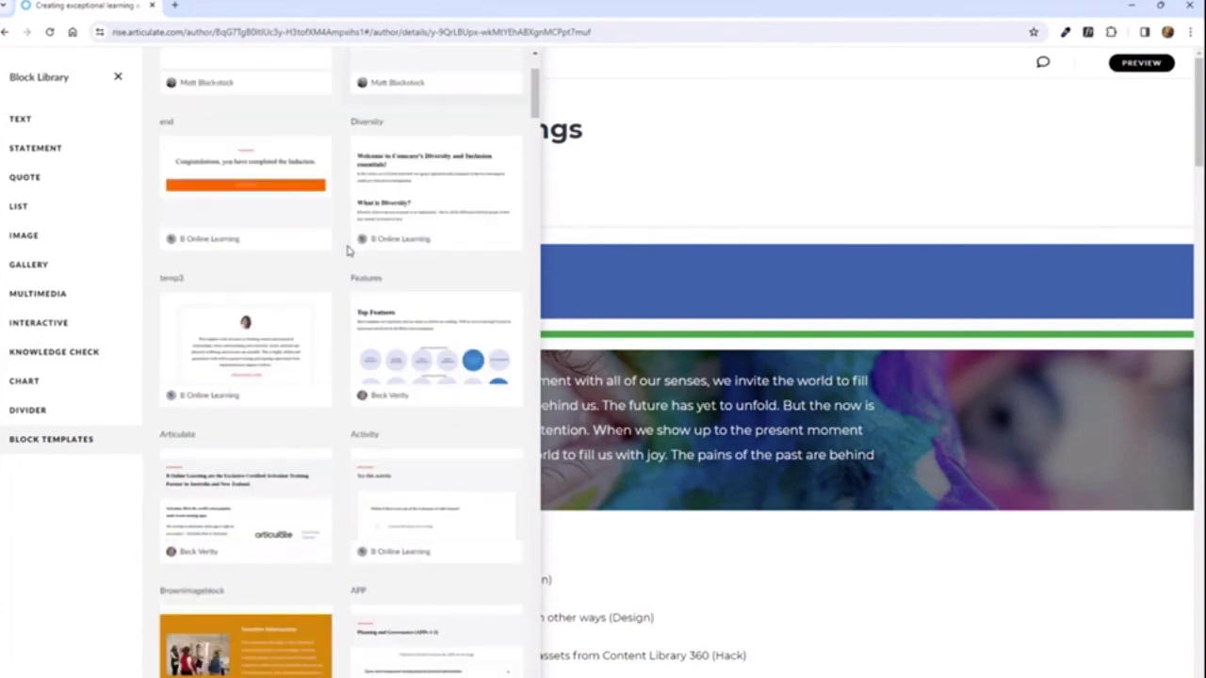
Step: Browse further through the saved block templates in the block library, and return to the lesson
scroll(348, 251, "down", 2)
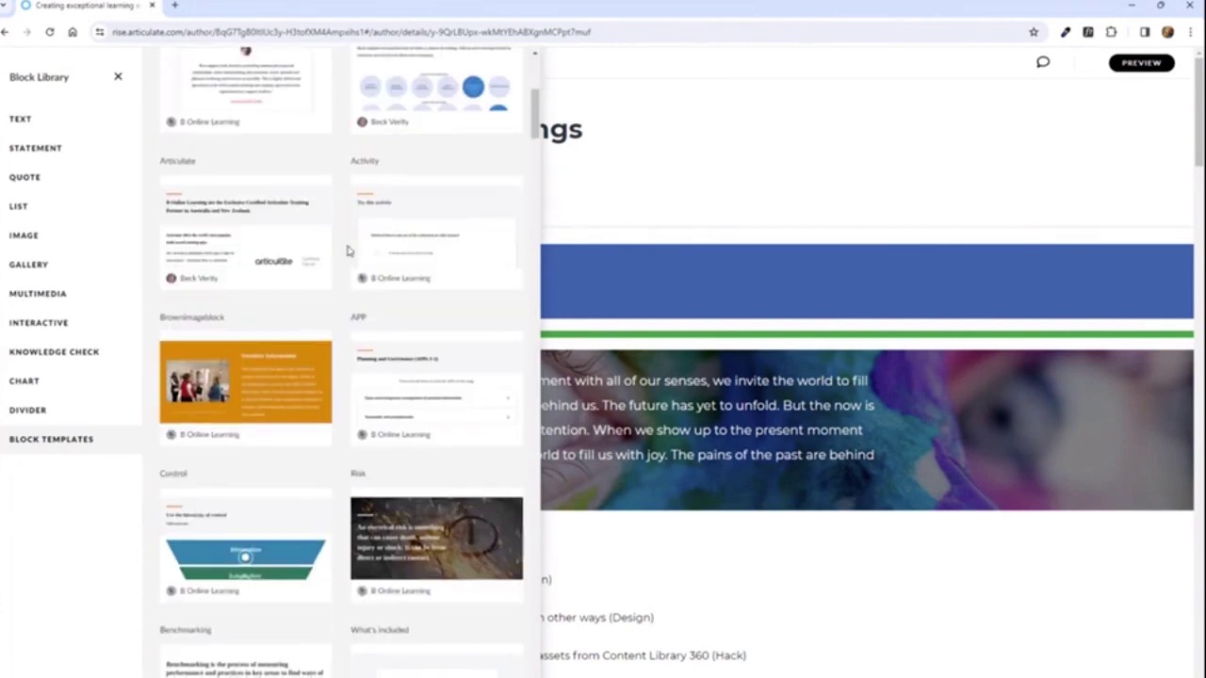
scroll(347, 251, "down", 2)
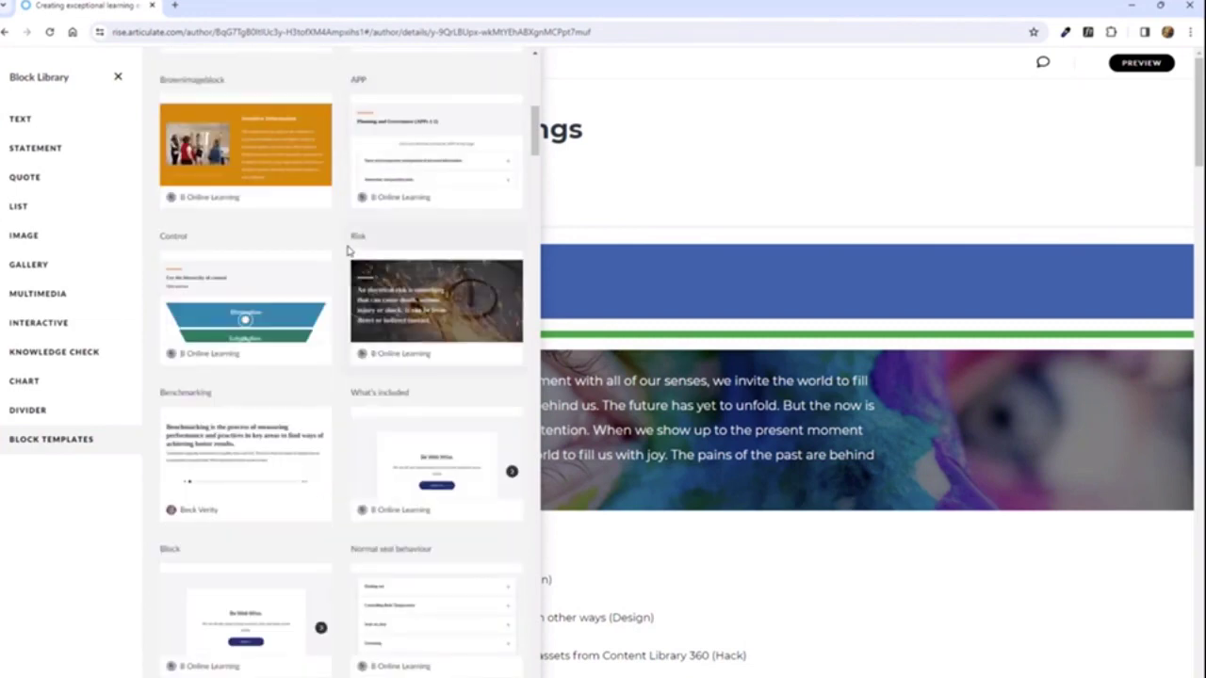
scroll(347, 250, "down", 2)
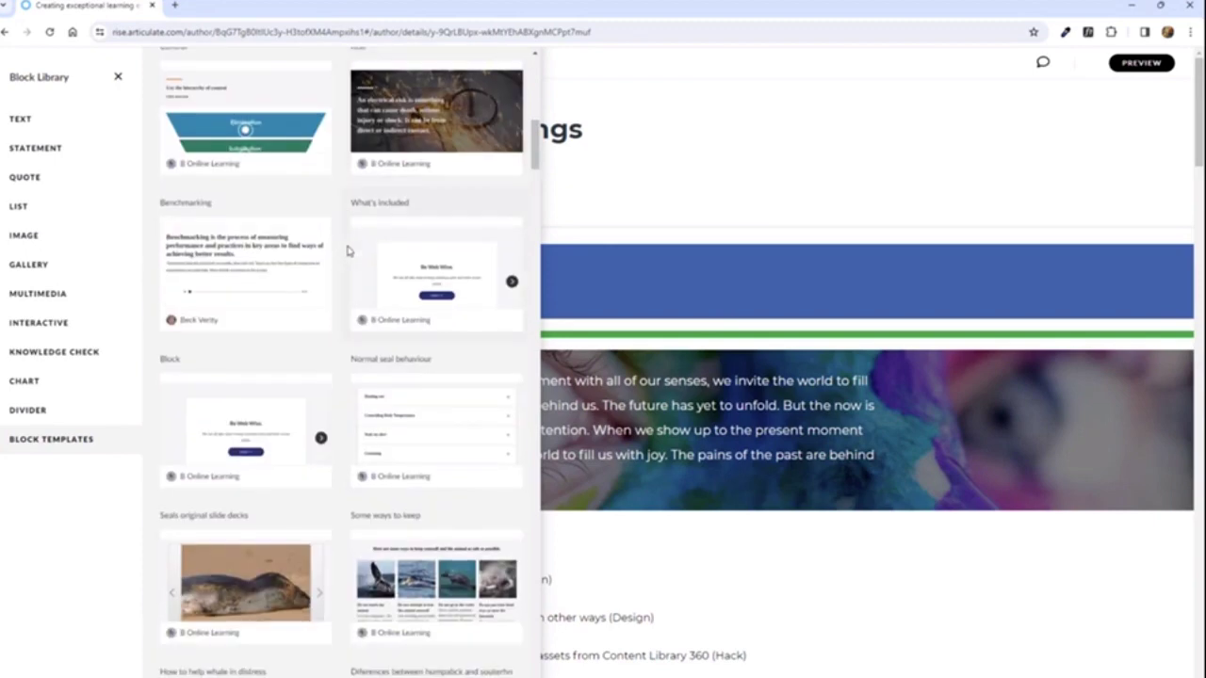
scroll(348, 251, "up", 8)
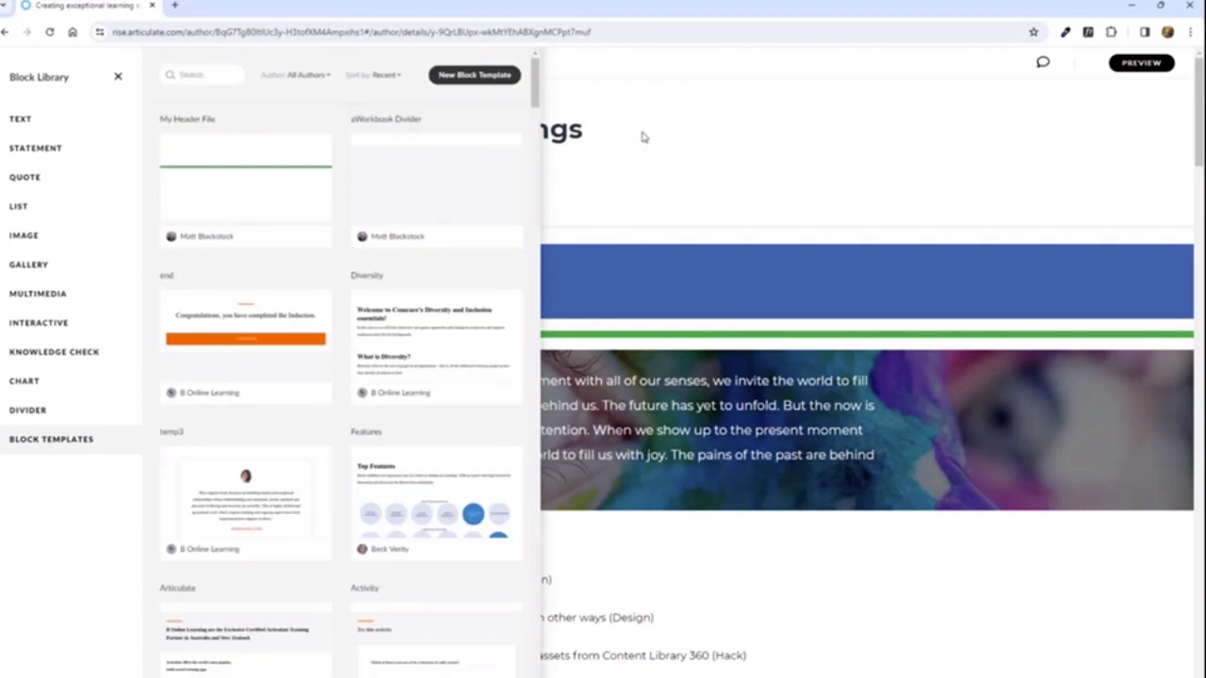
left_click(689, 141)
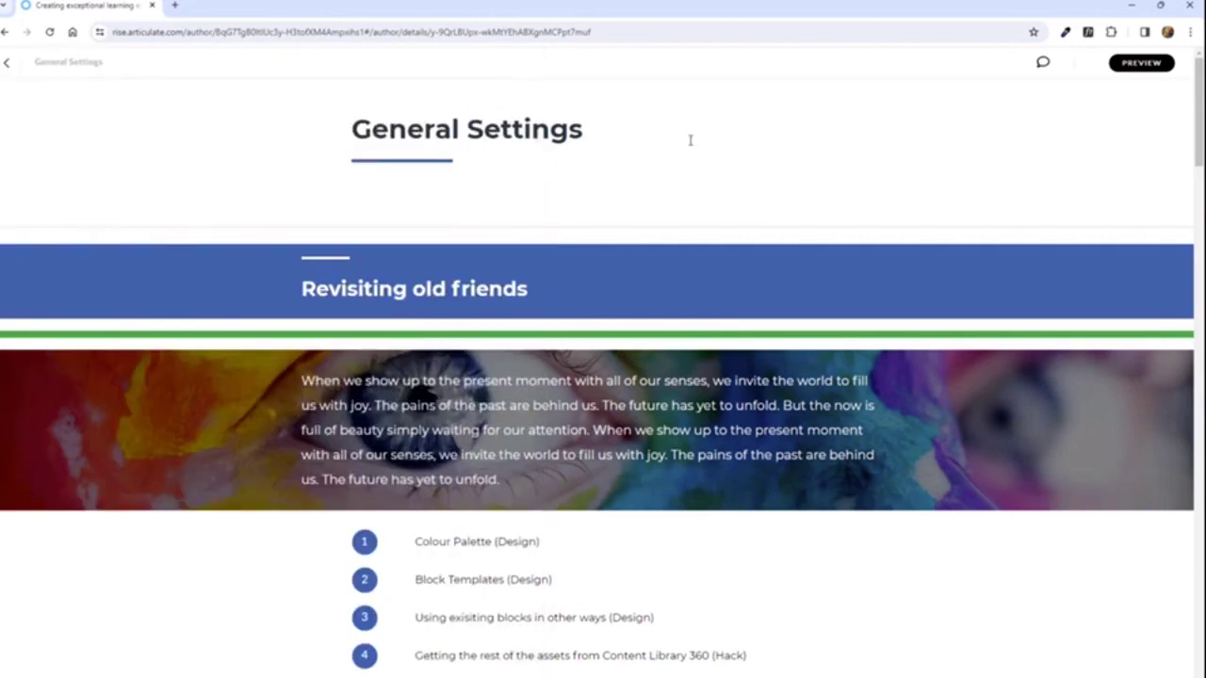
Step: Examine how the timeline block's Learning Objective 1 event is built, including its date, event title, description and media fields
scroll(705, 175, "down", 1)
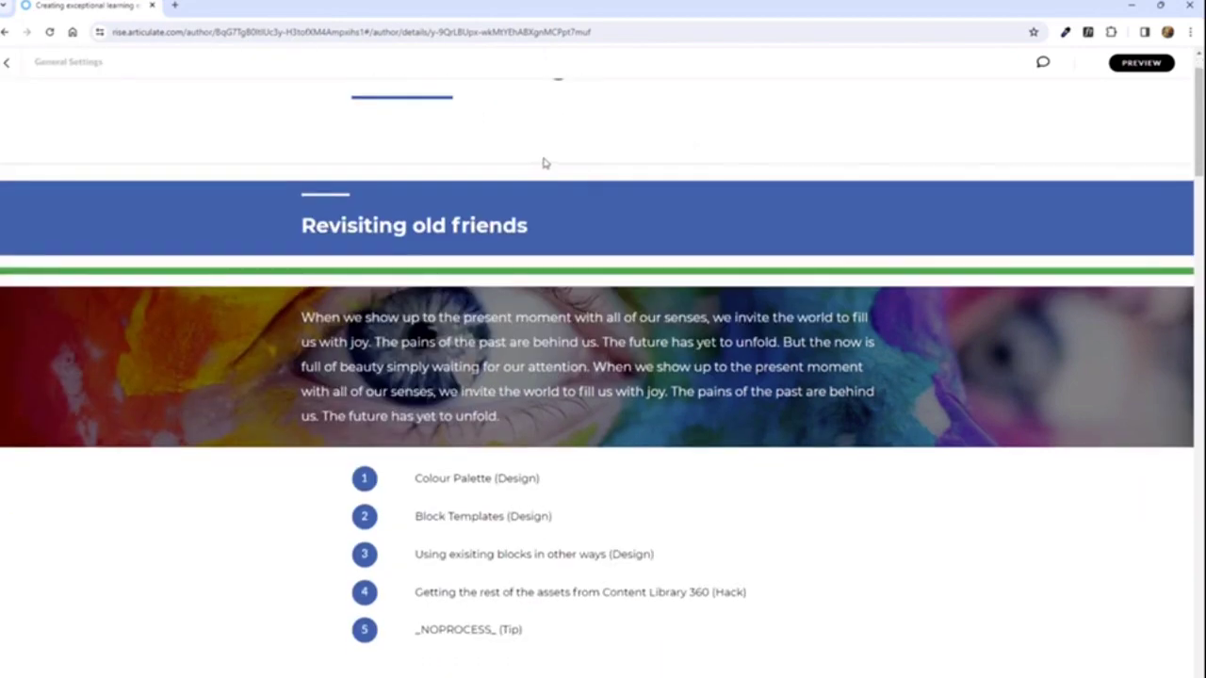
scroll(543, 163, "down", 1)
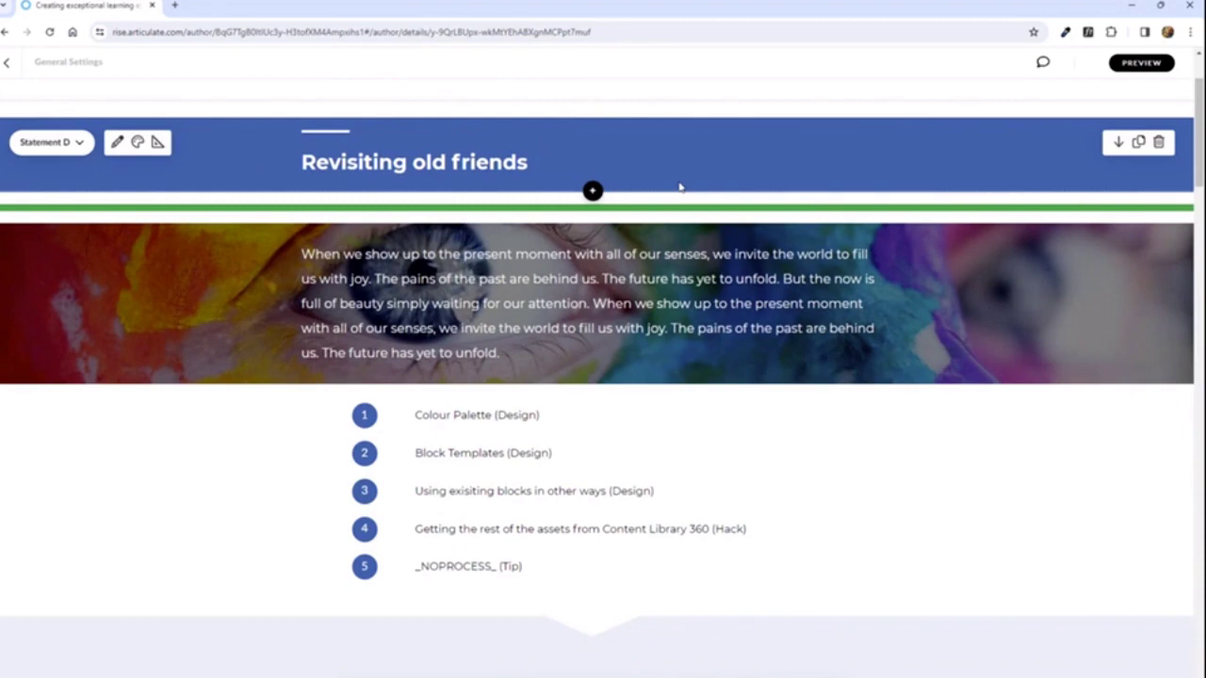
scroll(659, 179, "down", 5)
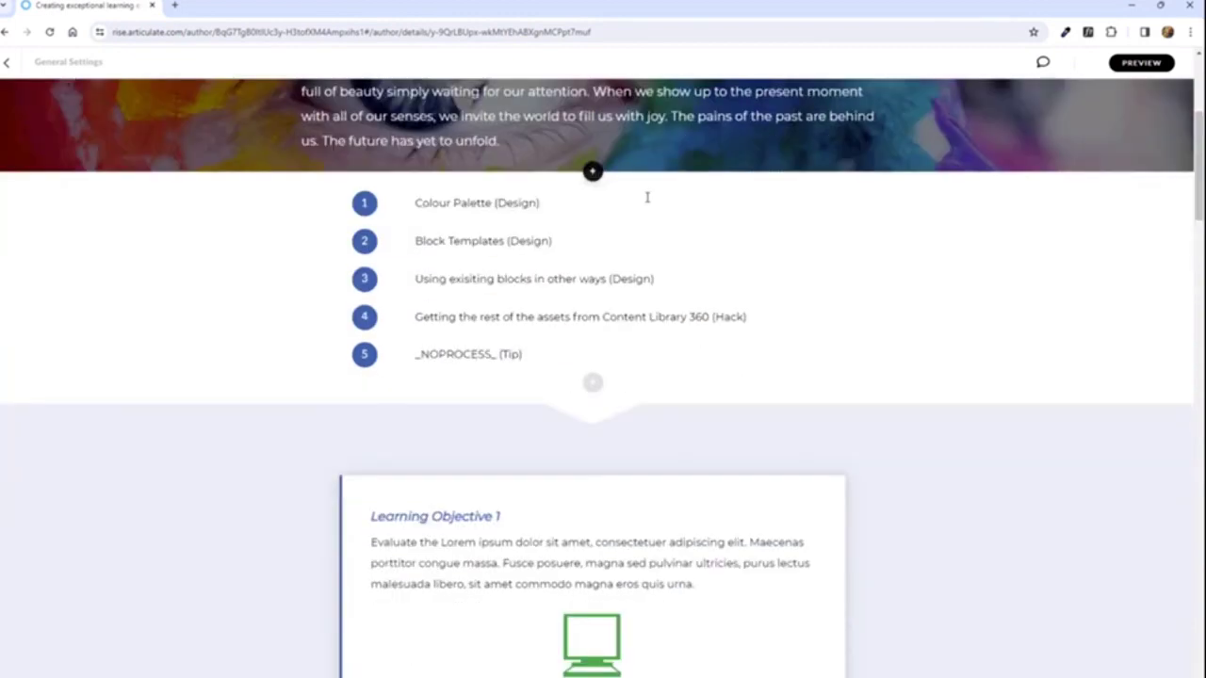
scroll(657, 174, "down", 4)
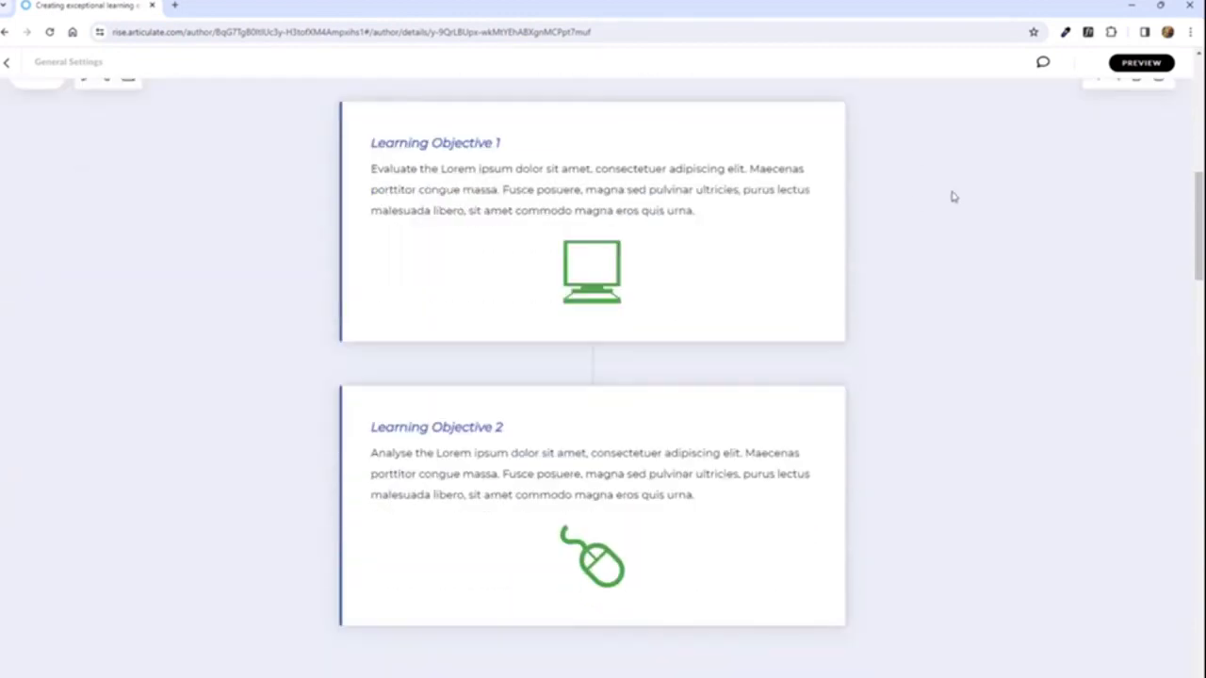
scroll(952, 84, "up", 1)
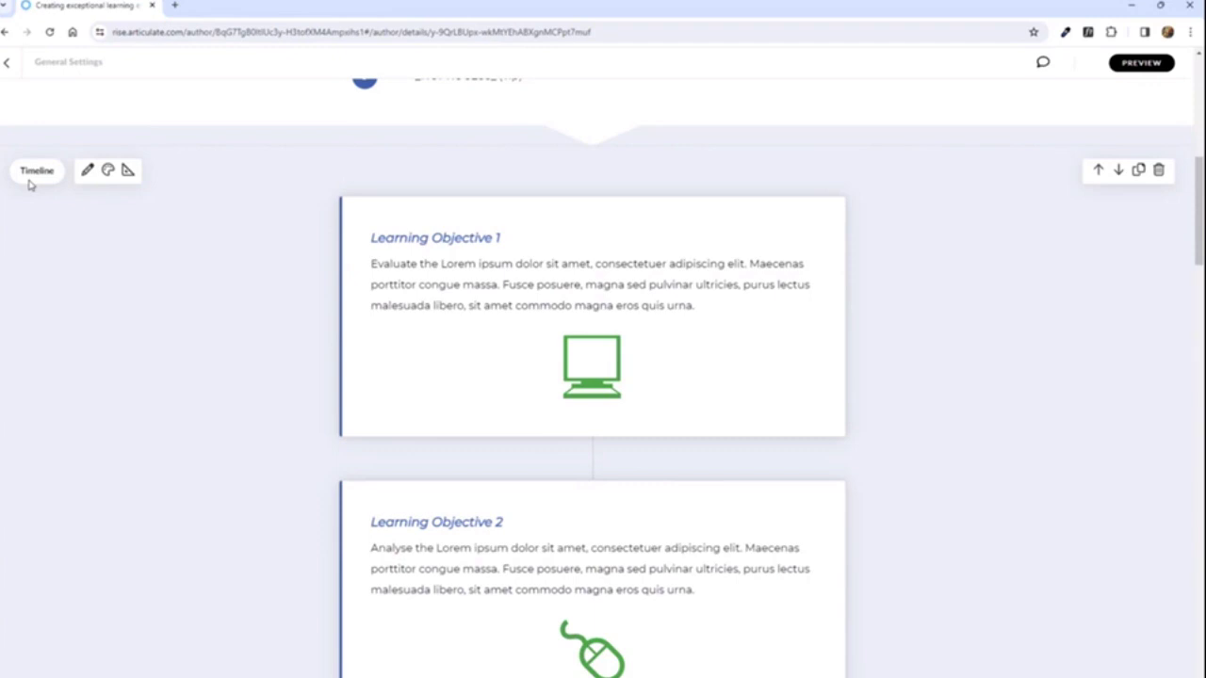
left_click(86, 175)
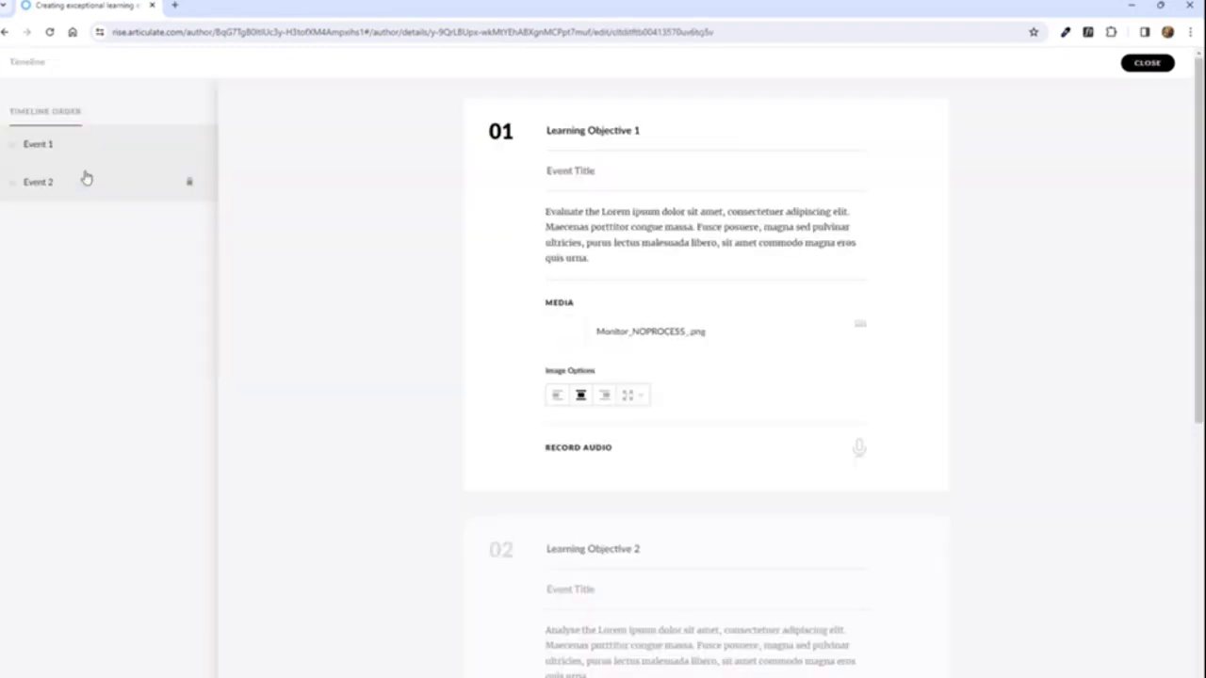
left_click(575, 171)
left_click(575, 171)
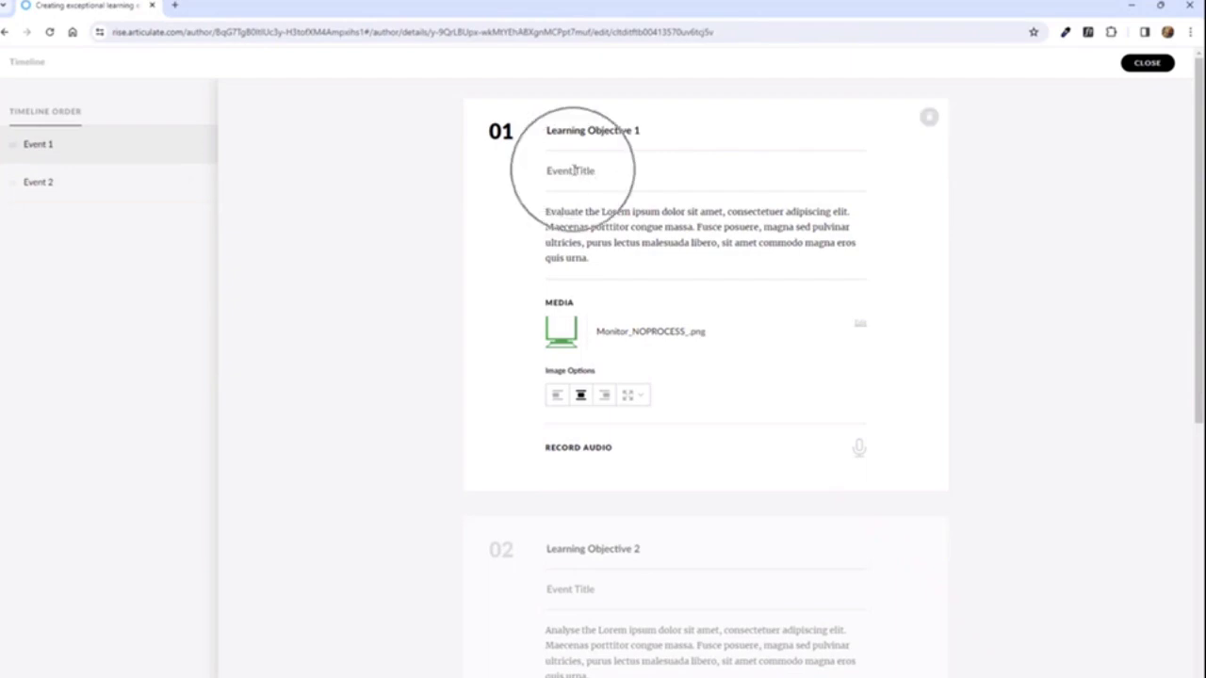
left_click(607, 130)
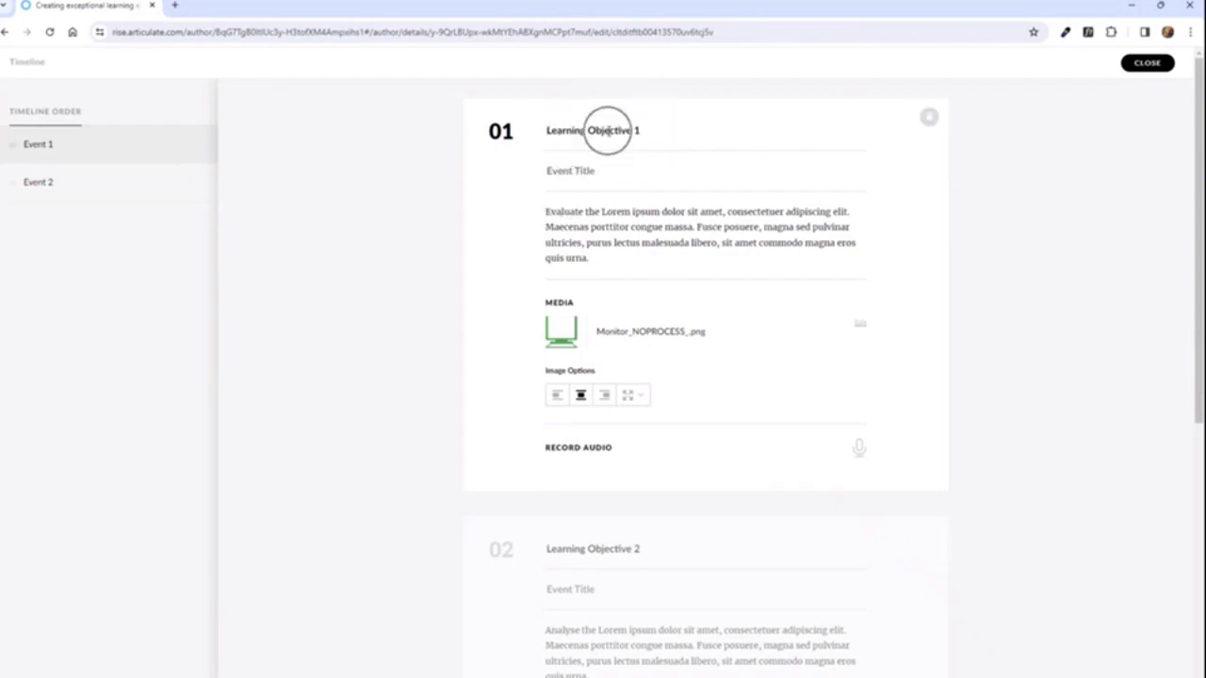
left_click(639, 233)
left_click(1134, 66)
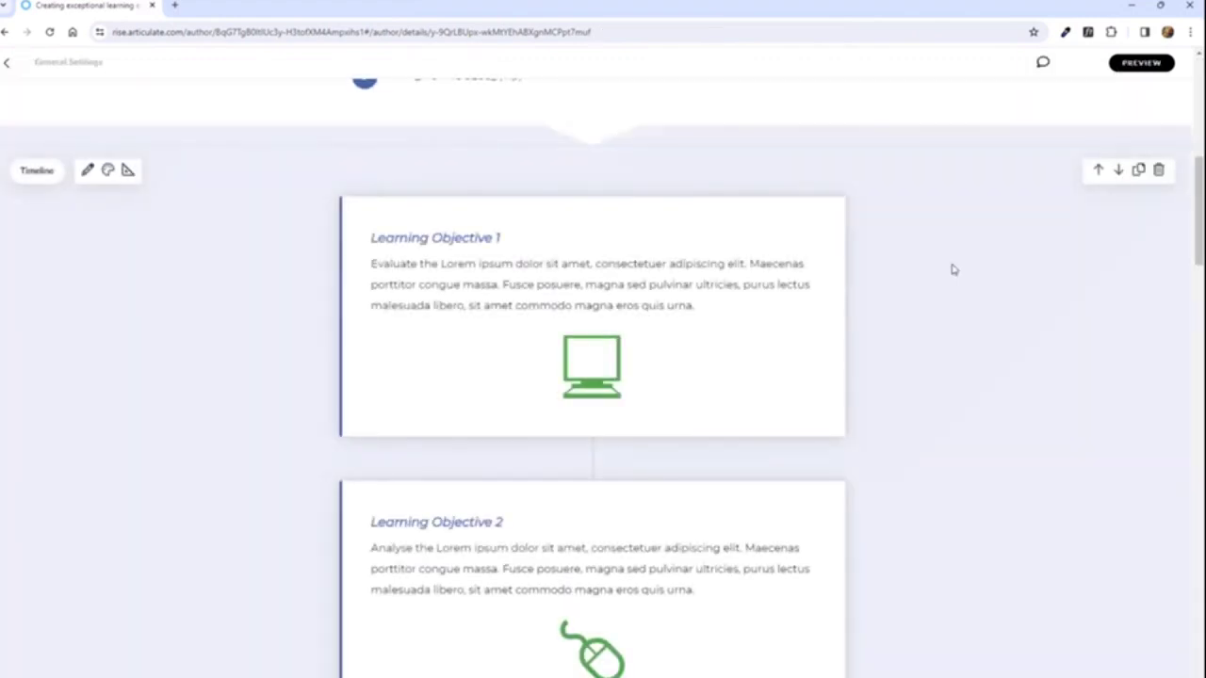
Step: Look over the green monitor and mouse icons in the timeline block's two learning objective cards
scroll(977, 299, "down", 1)
scroll(977, 299, "down", 1)
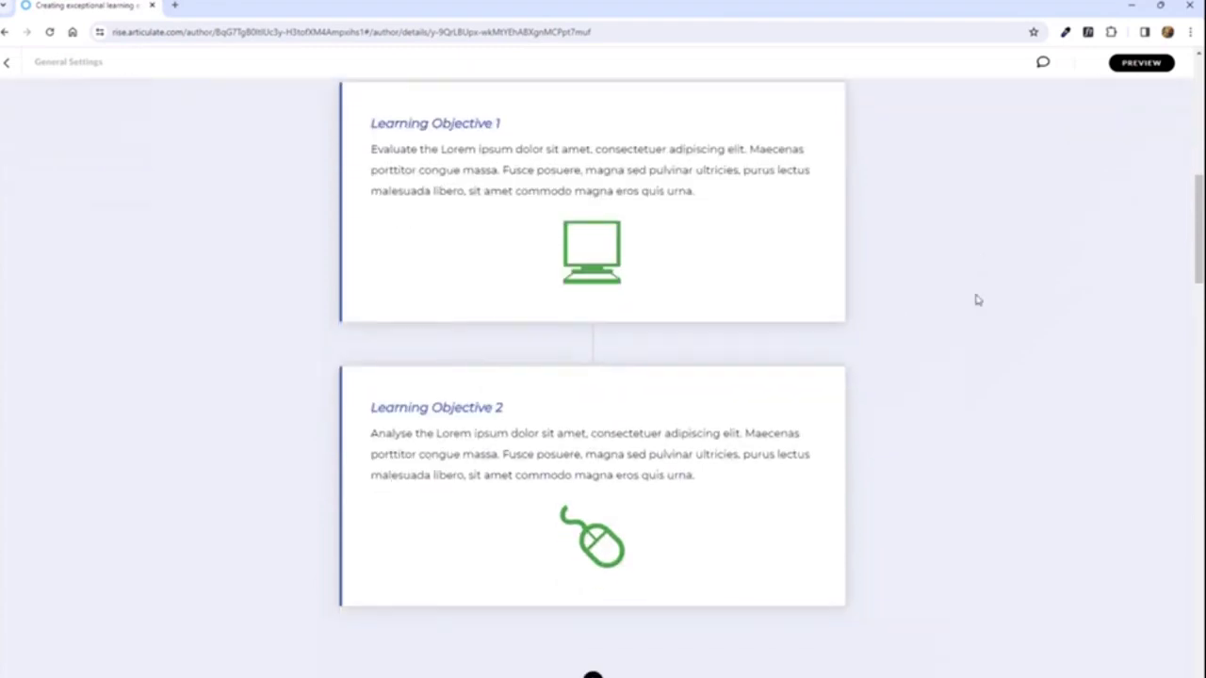
scroll(977, 300, "up", 2)
scroll(977, 299, "down", 1)
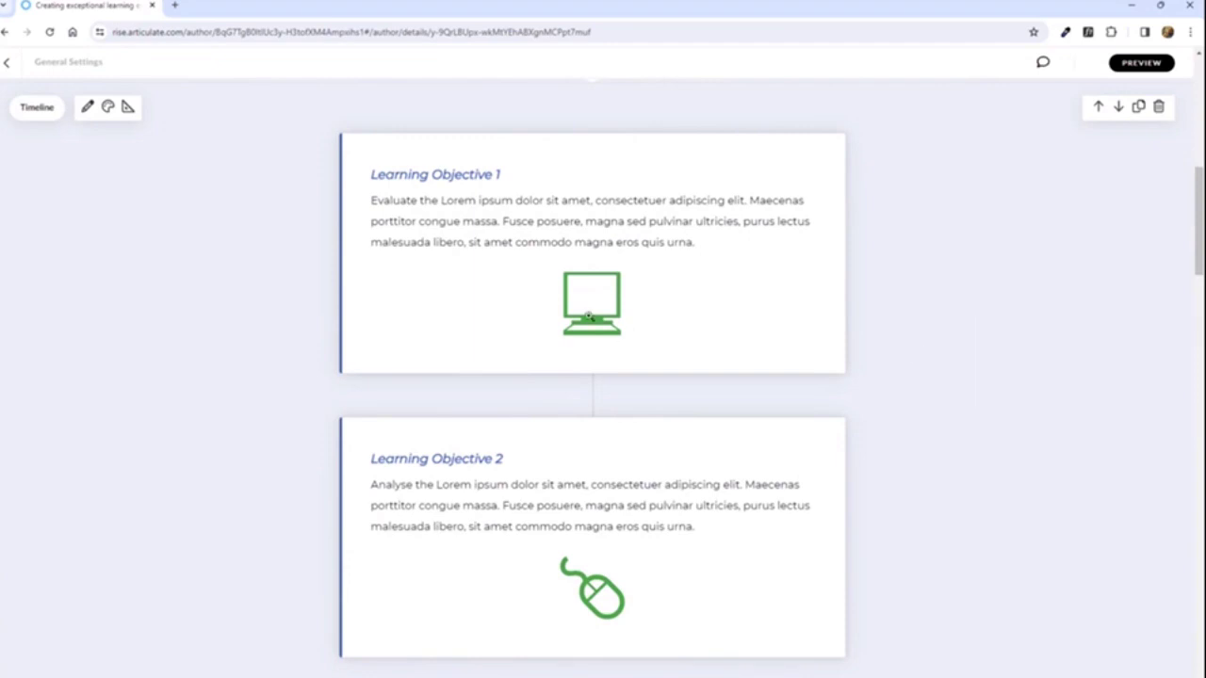
left_click(605, 579)
Step: Switch to the content library presentation in PowerPoint and dismiss the Articulate 360 launcher window
mouse_move(779, 677)
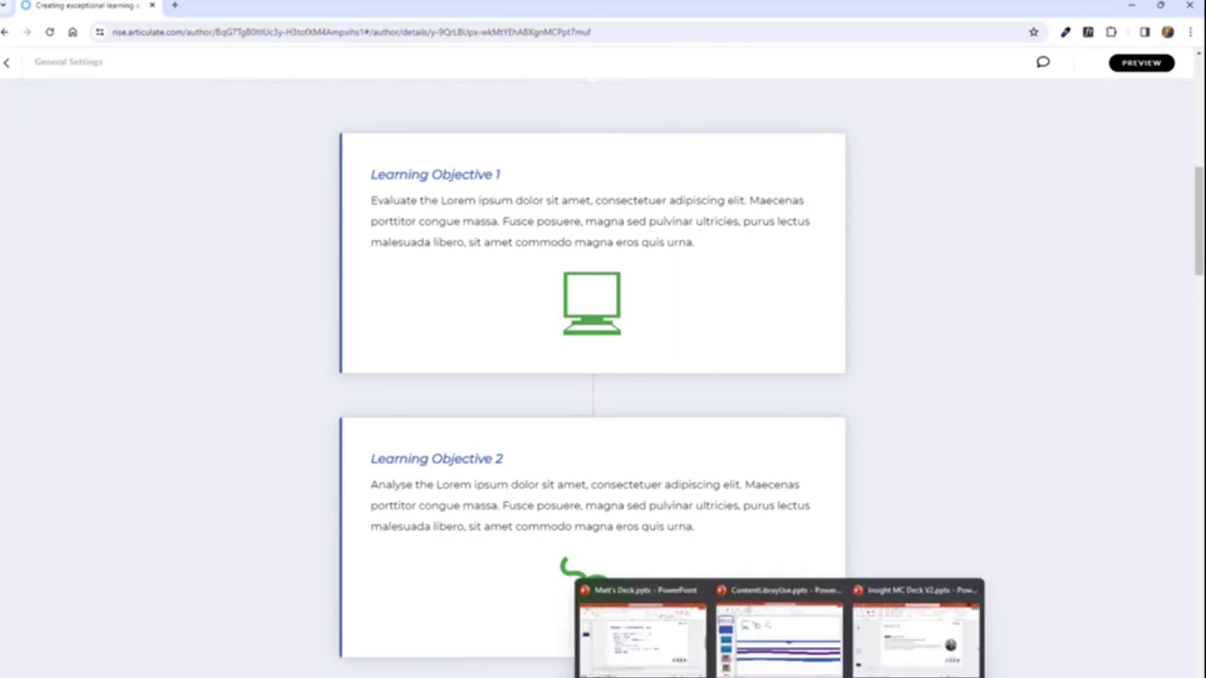
left_click(779, 626)
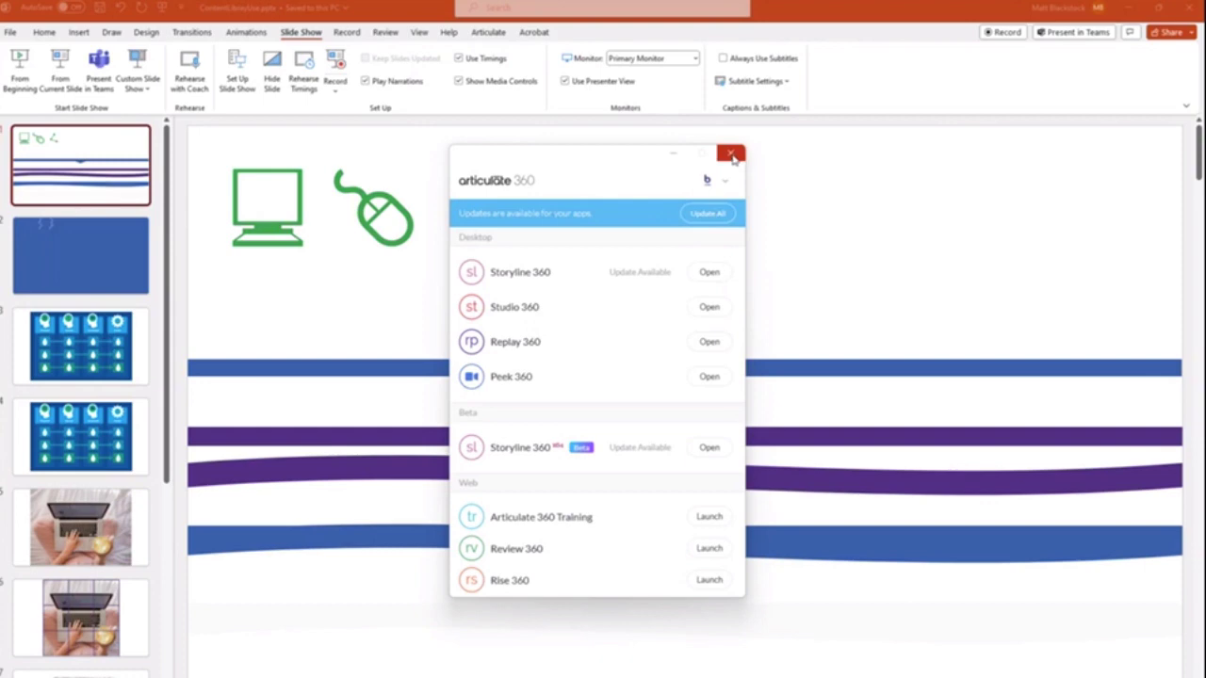
left_click(731, 155)
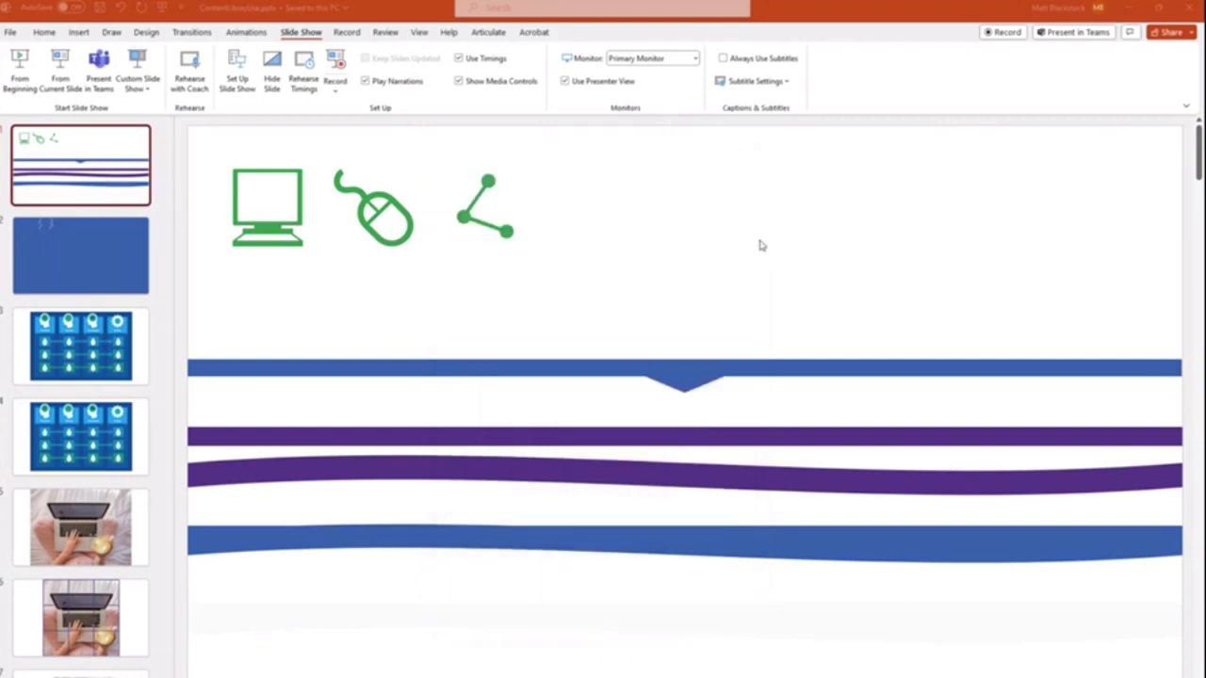
Step: Insert the outlined clipboard icon with a check mark from Content Library 360 and place it beside the green icons on slide 1
left_click(486, 33)
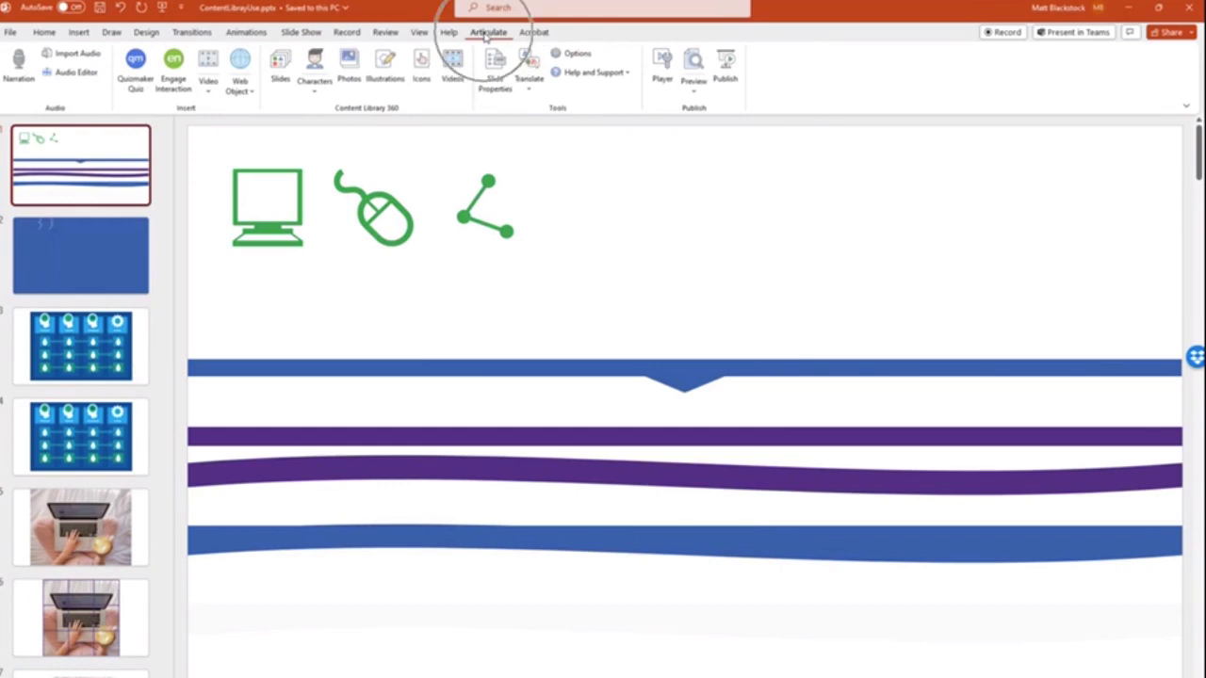
left_click(412, 67)
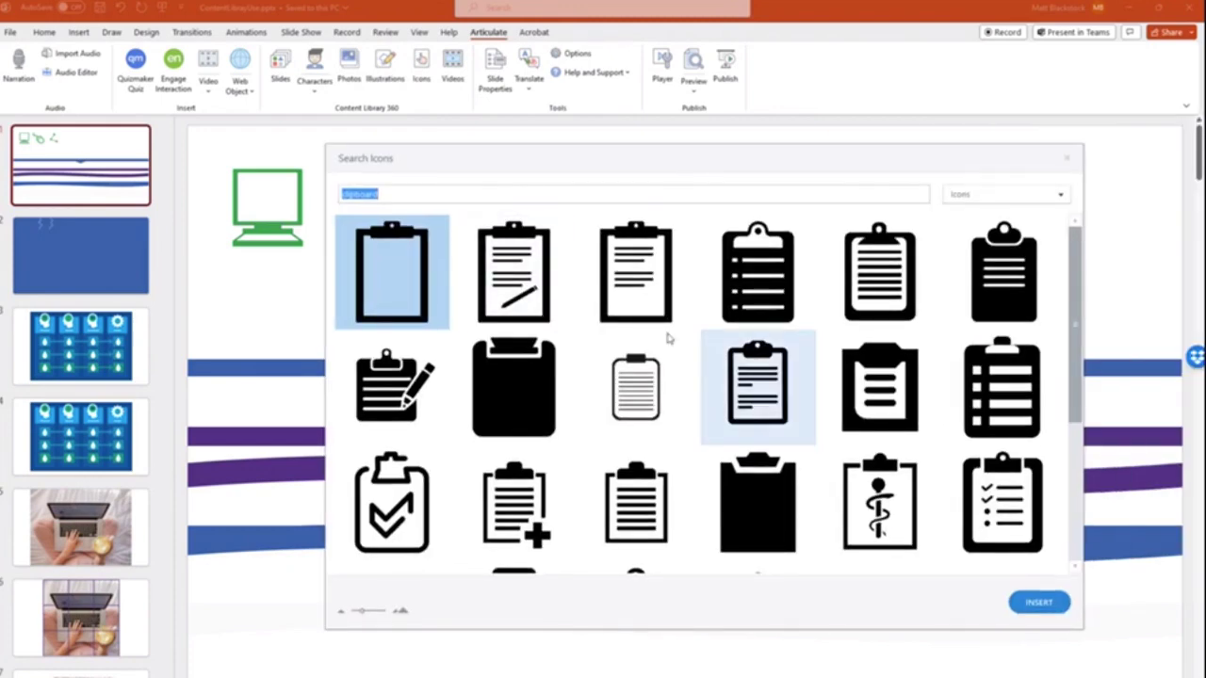
left_click(400, 507)
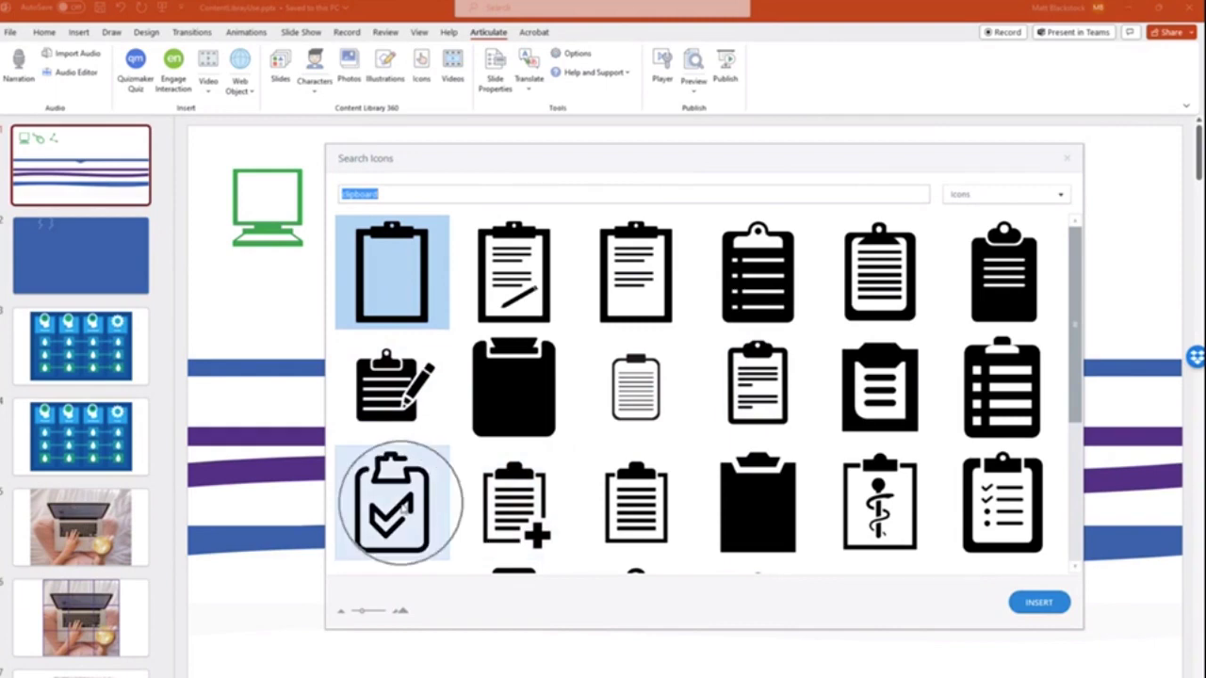
left_click(1040, 602)
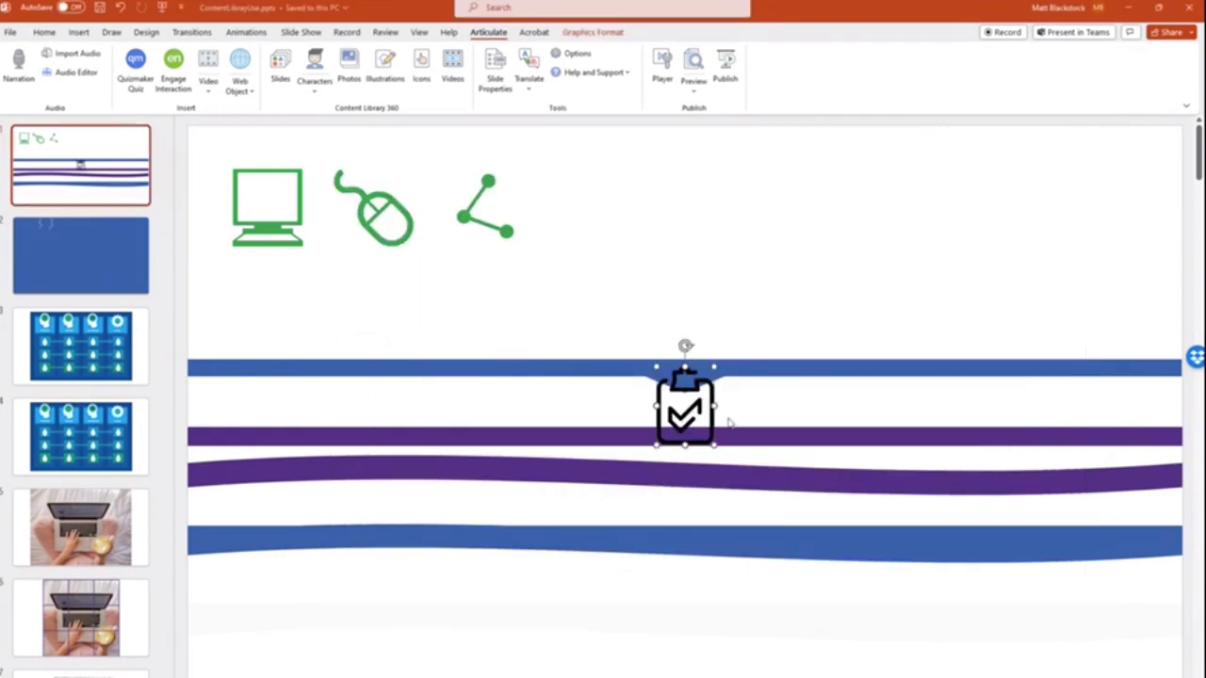
left_click_drag(723, 421, 675, 220)
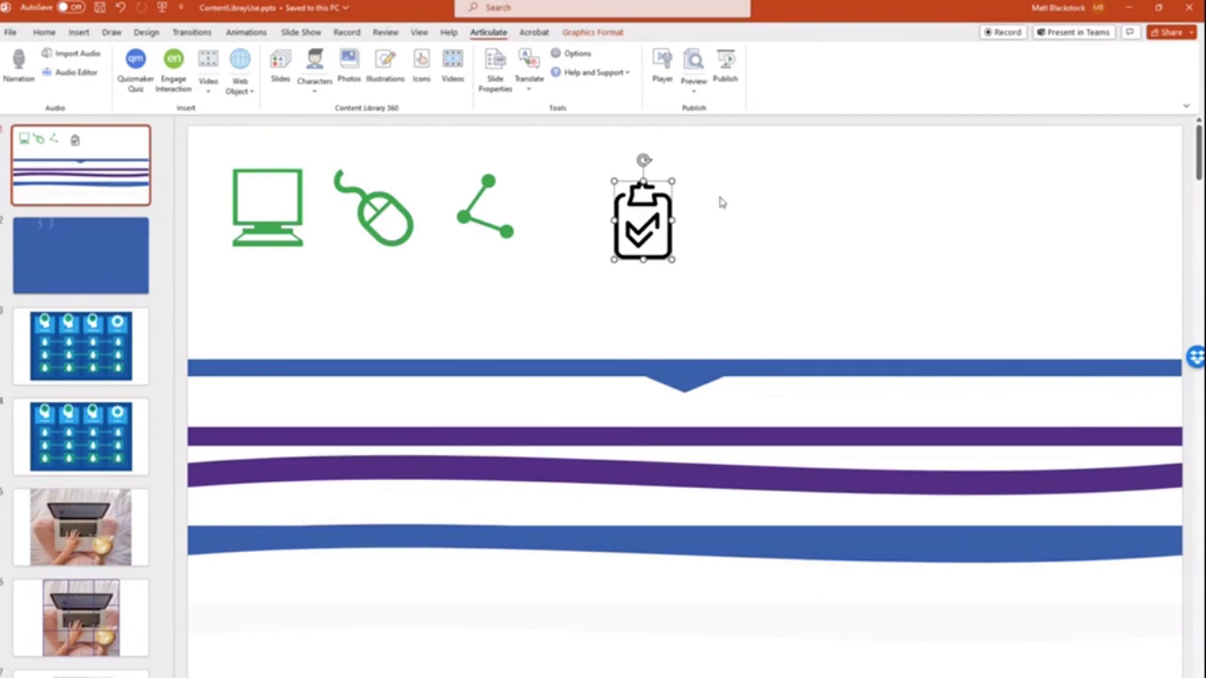
Step: Recolour the clipboard icon purple and move it slightly closer to the green icons
left_click(595, 34)
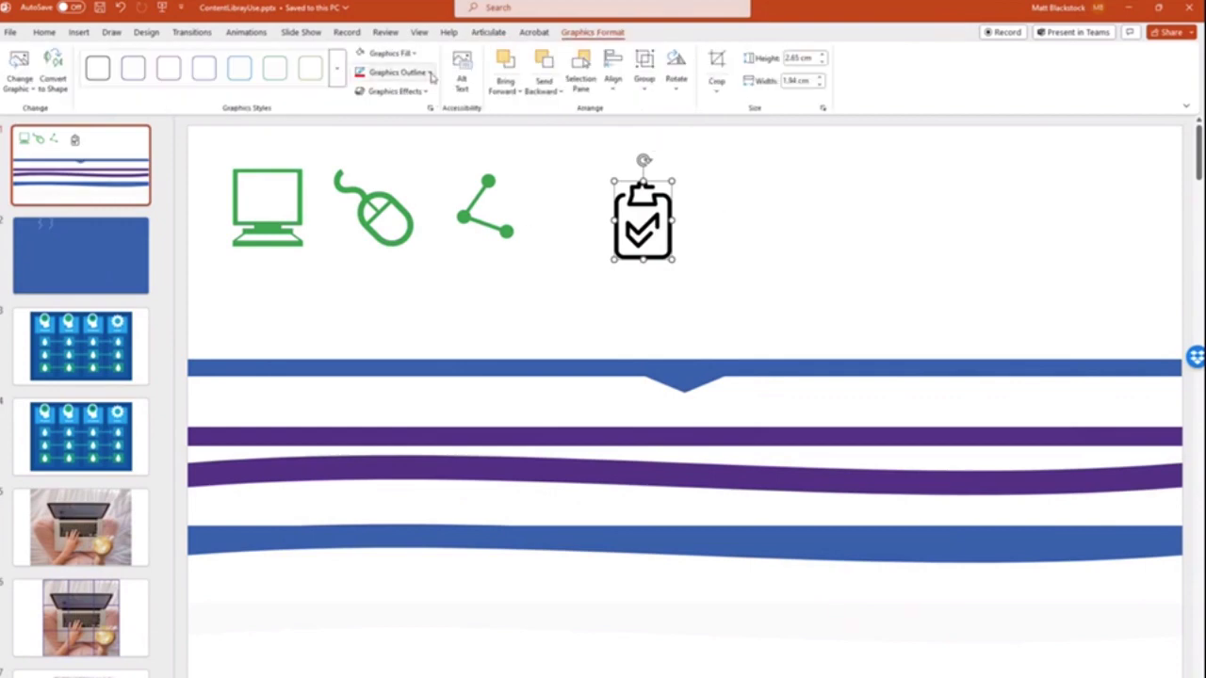
left_click(395, 72)
left_click(412, 109)
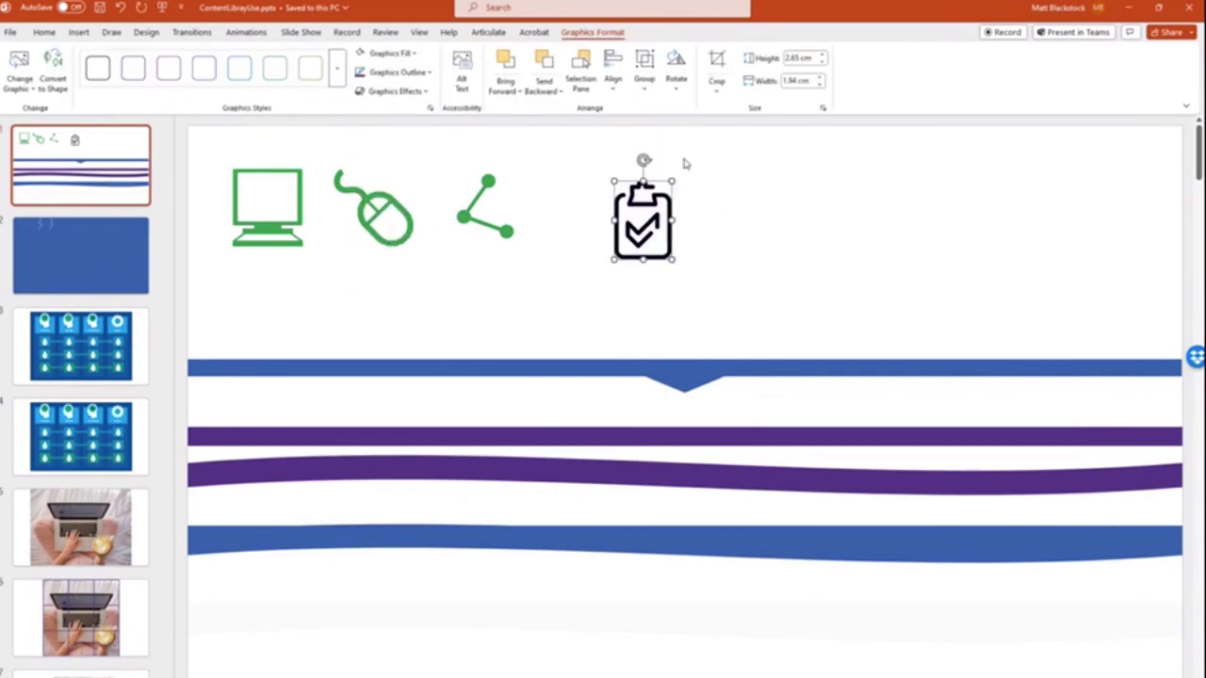
left_click(426, 71)
left_click(412, 54)
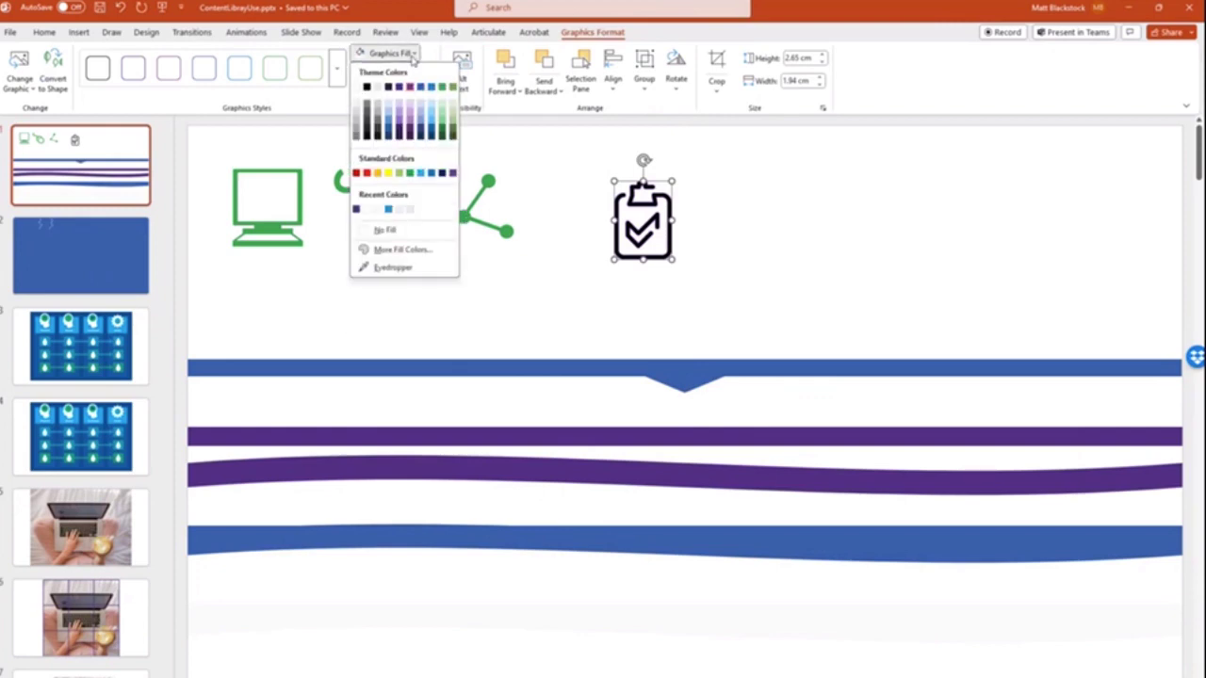
left_click(536, 226)
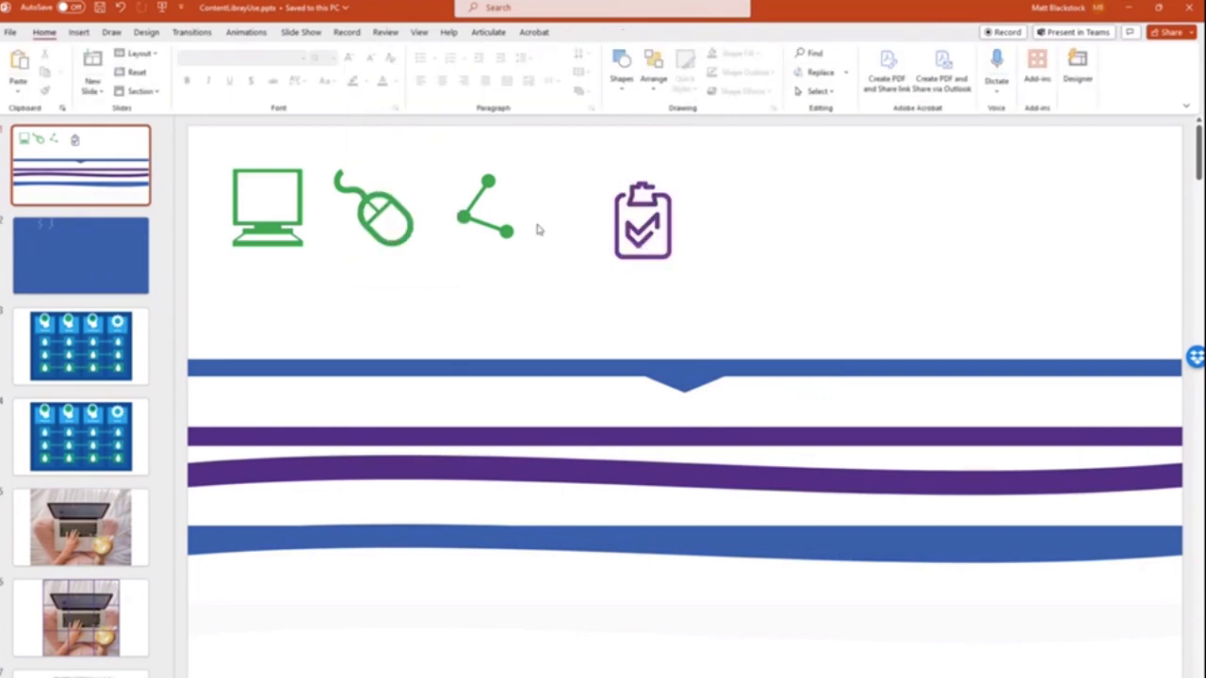
left_click(664, 198)
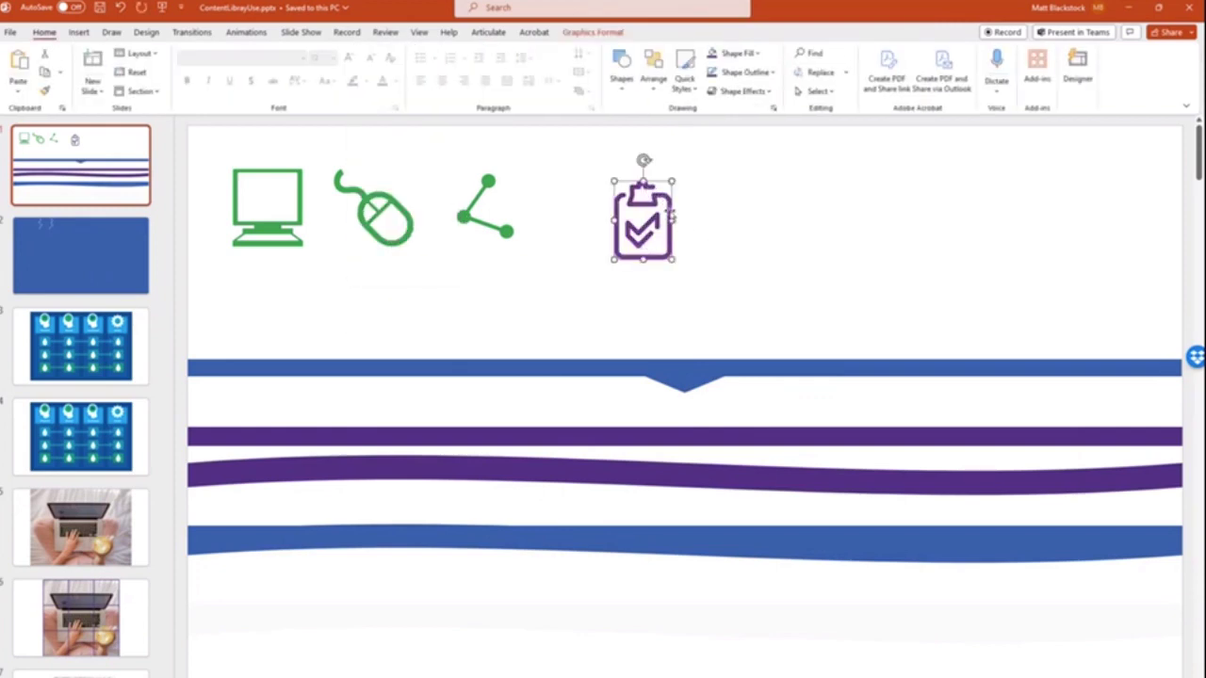
key("ctrl+z")
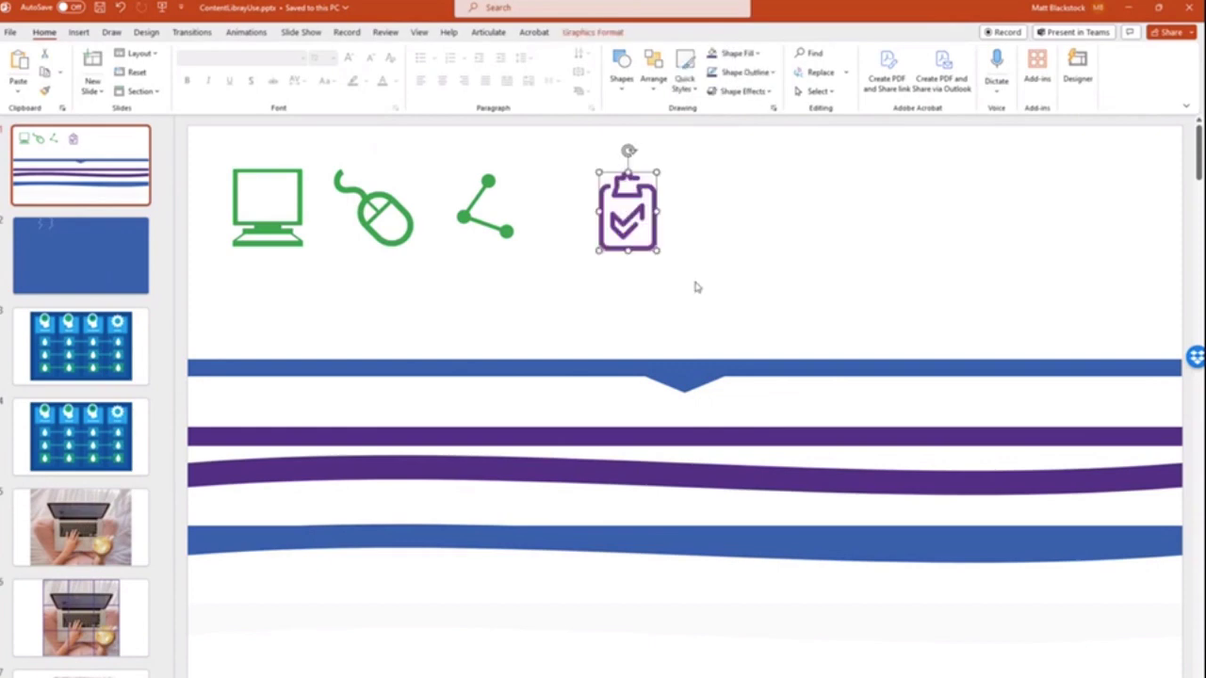
Step: Save the purple clipboard icon as a PNG picture named Purple Clipboard in the Pictures folder
right_click(656, 235)
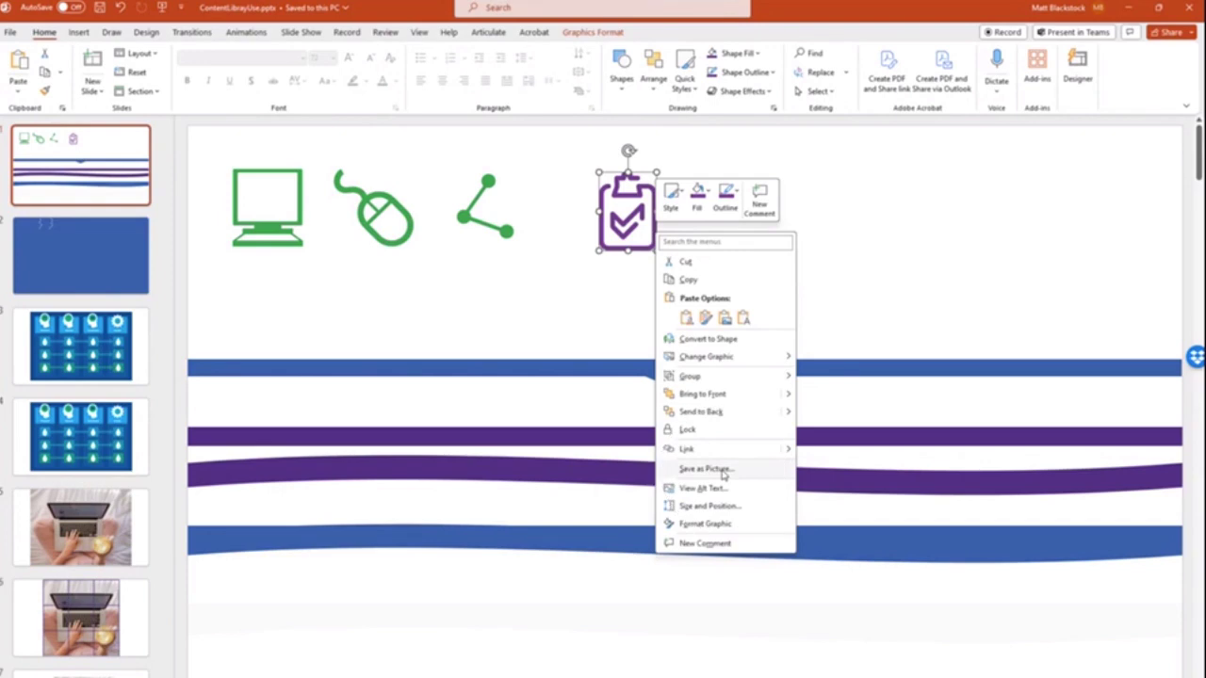
left_click(722, 474)
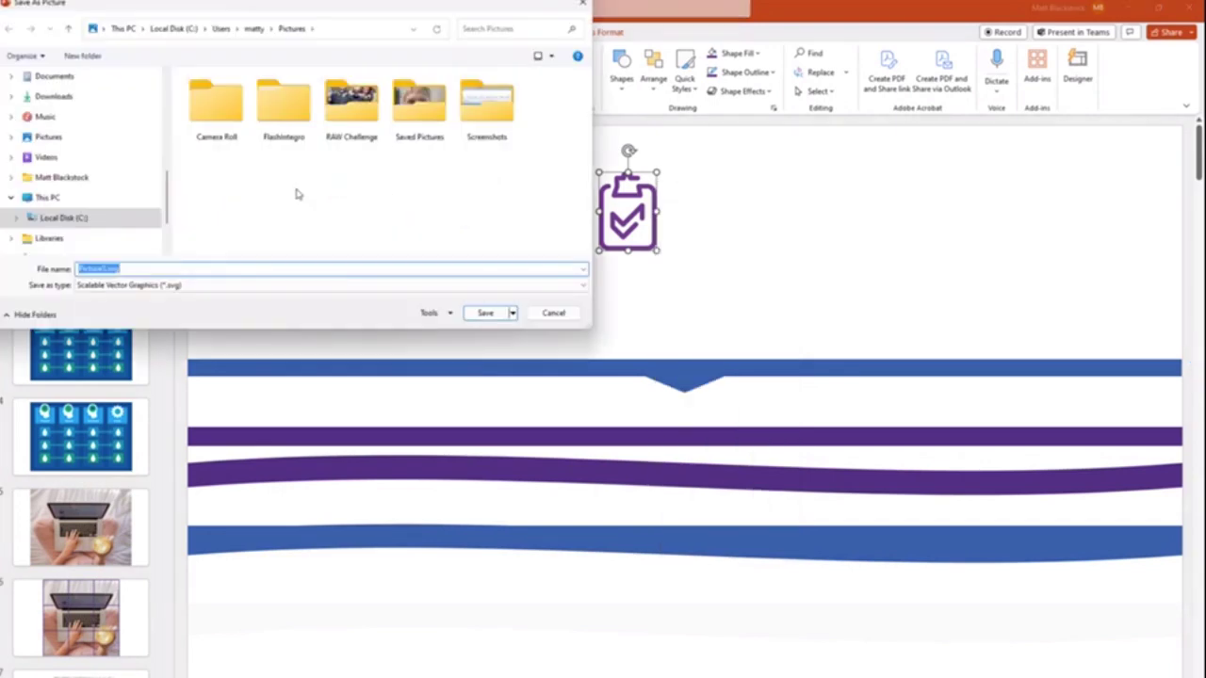
type("Purple Clipboard")
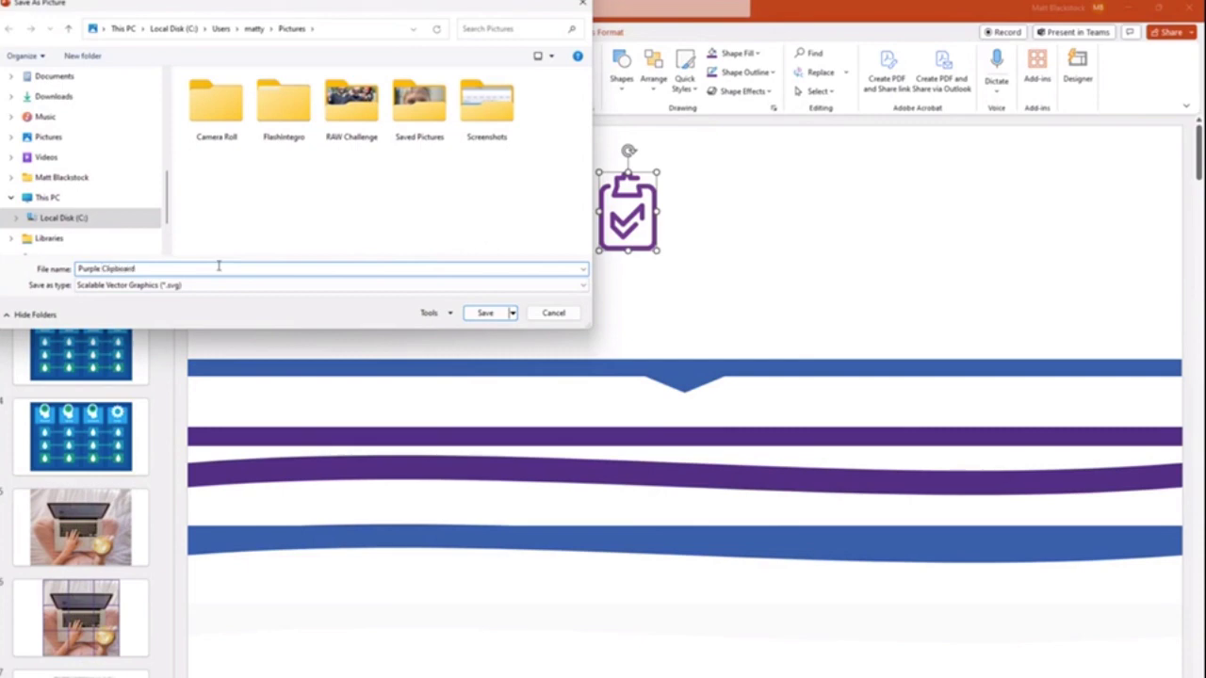
left_click(167, 284)
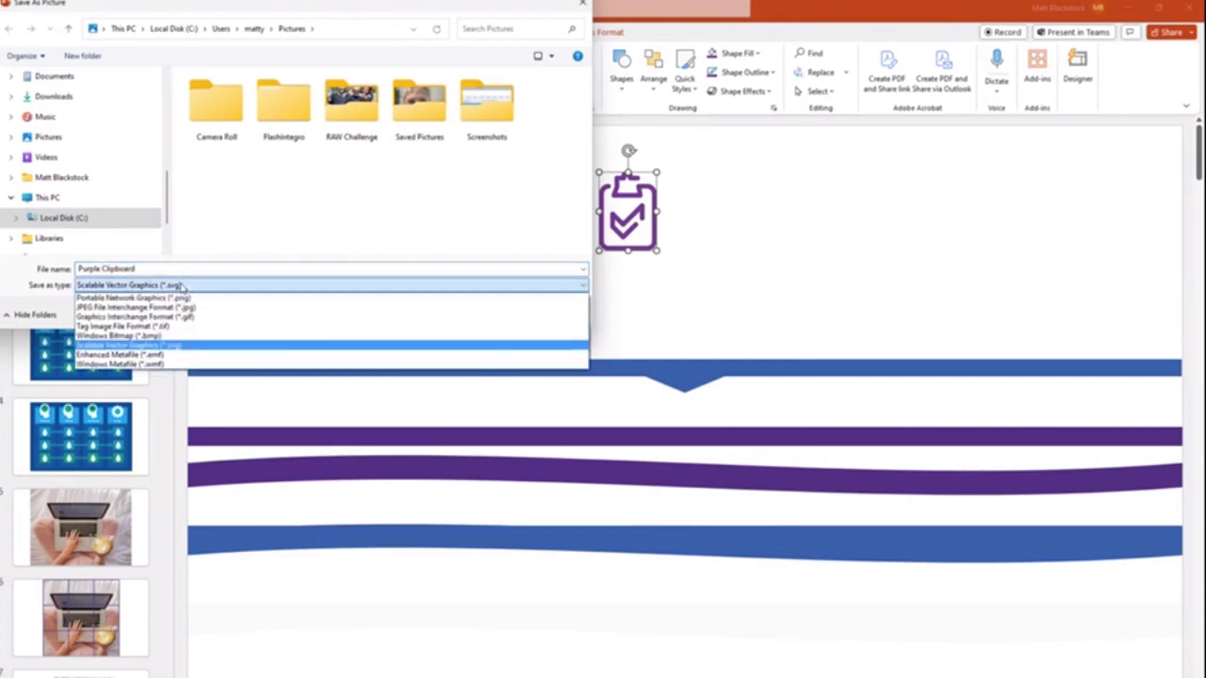
left_click(130, 298)
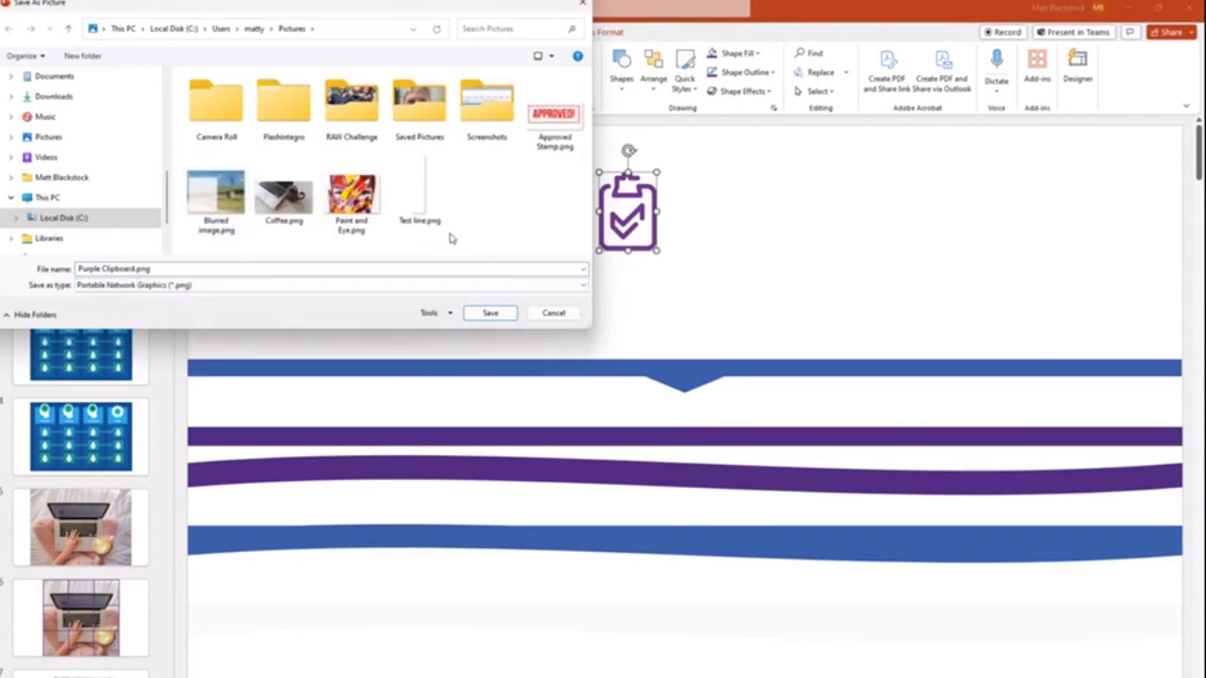
left_click(488, 315)
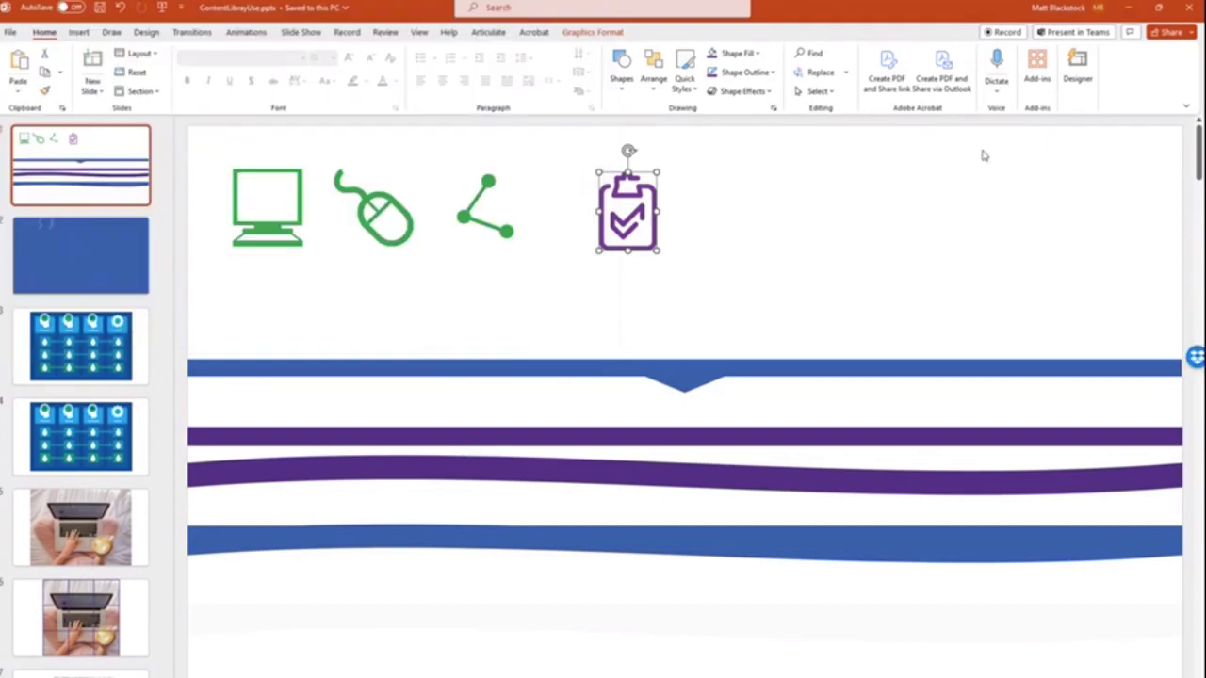
Step: Switch to the Rise 360 course in Chrome and open the learning objectives timeline block's content for editing
key("alt+Tab")
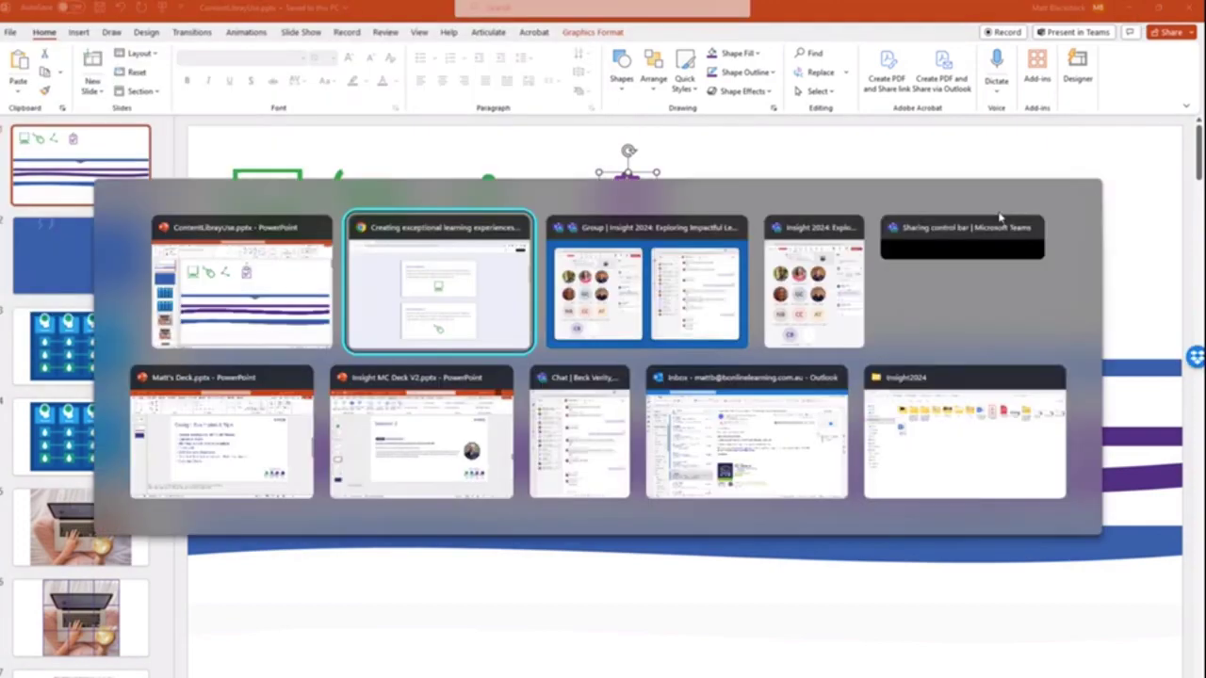
scroll(595, 498, "down", 3)
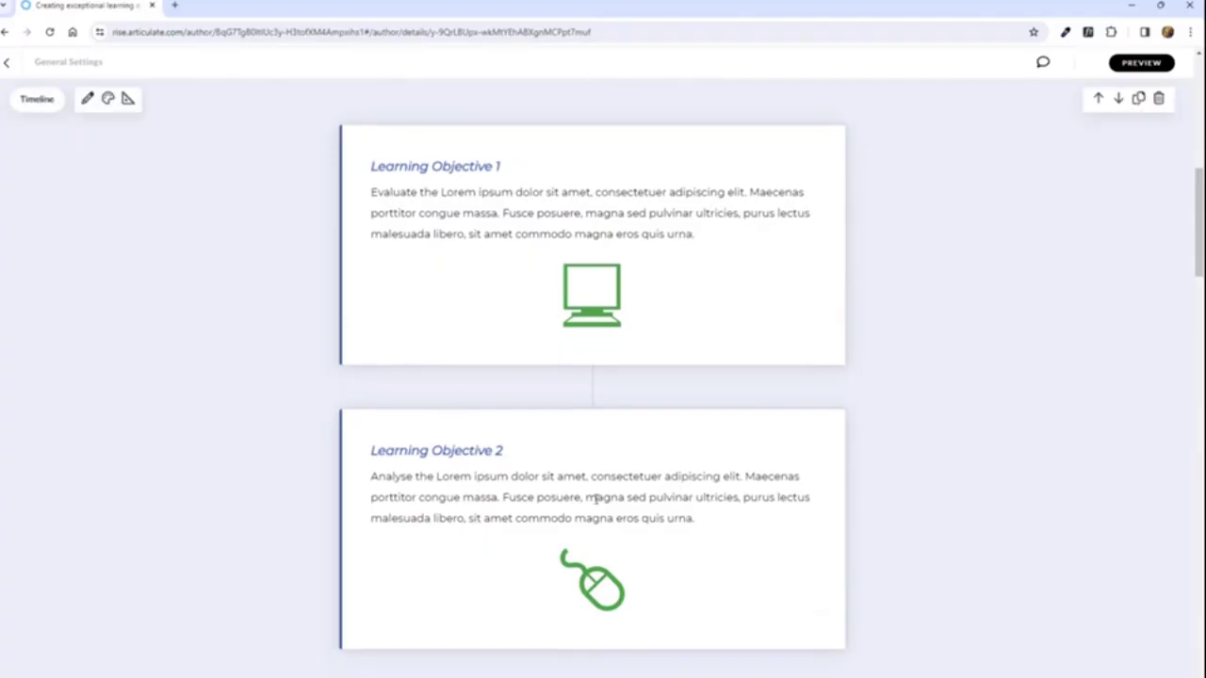
scroll(635, 377, "up", 5)
mouse_move(124, 220)
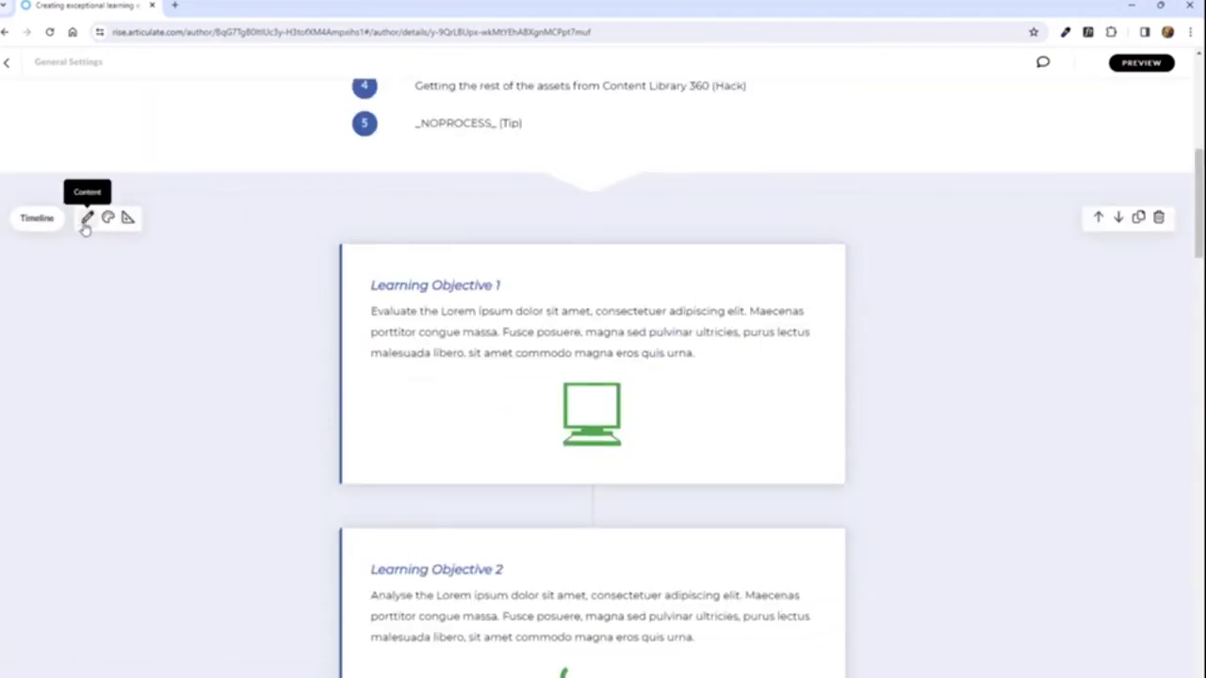
left_click(86, 220)
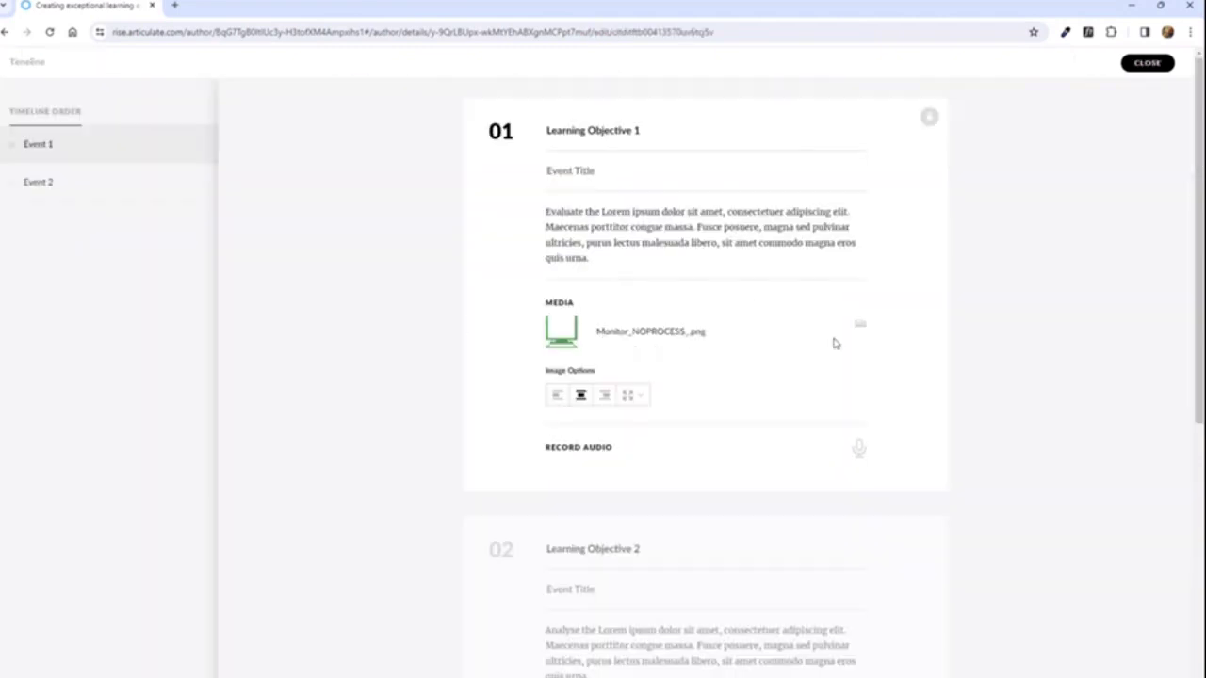
Step: Replace the Learning Objective 2 image with Purple Clipboard.png from the Pictures folder and close the timeline editor
scroll(680, 442, "down", 3)
scroll(680, 442, "down", 1)
left_click(861, 346)
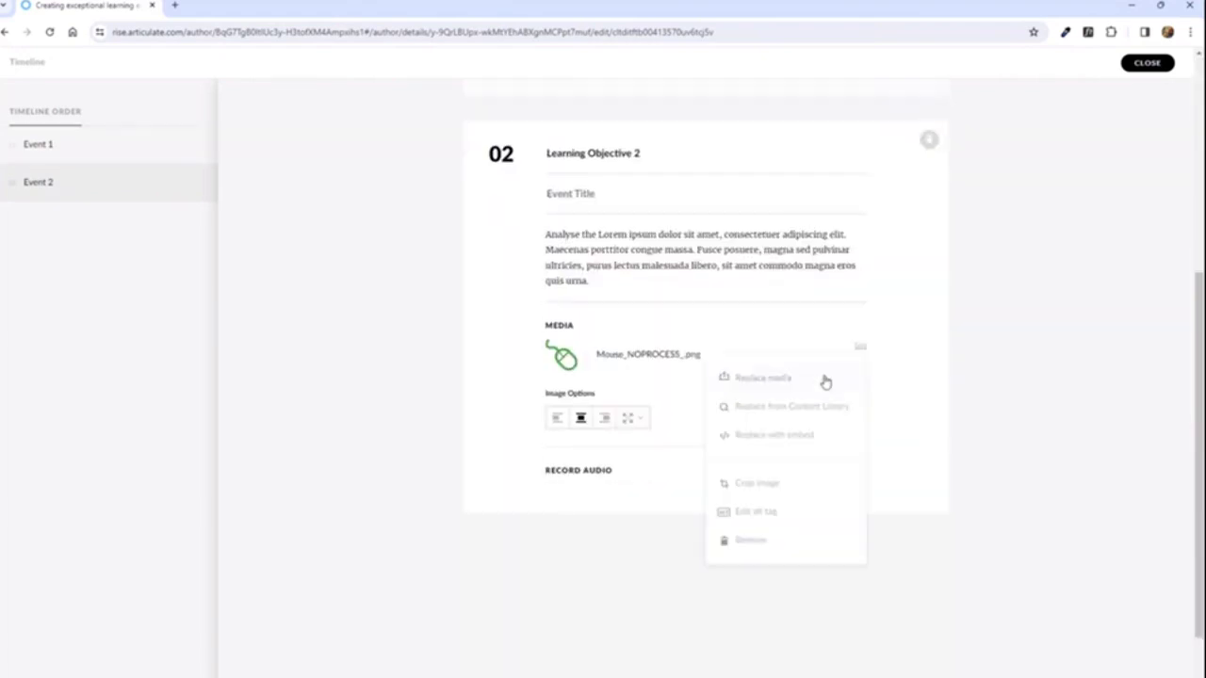
left_click(763, 378)
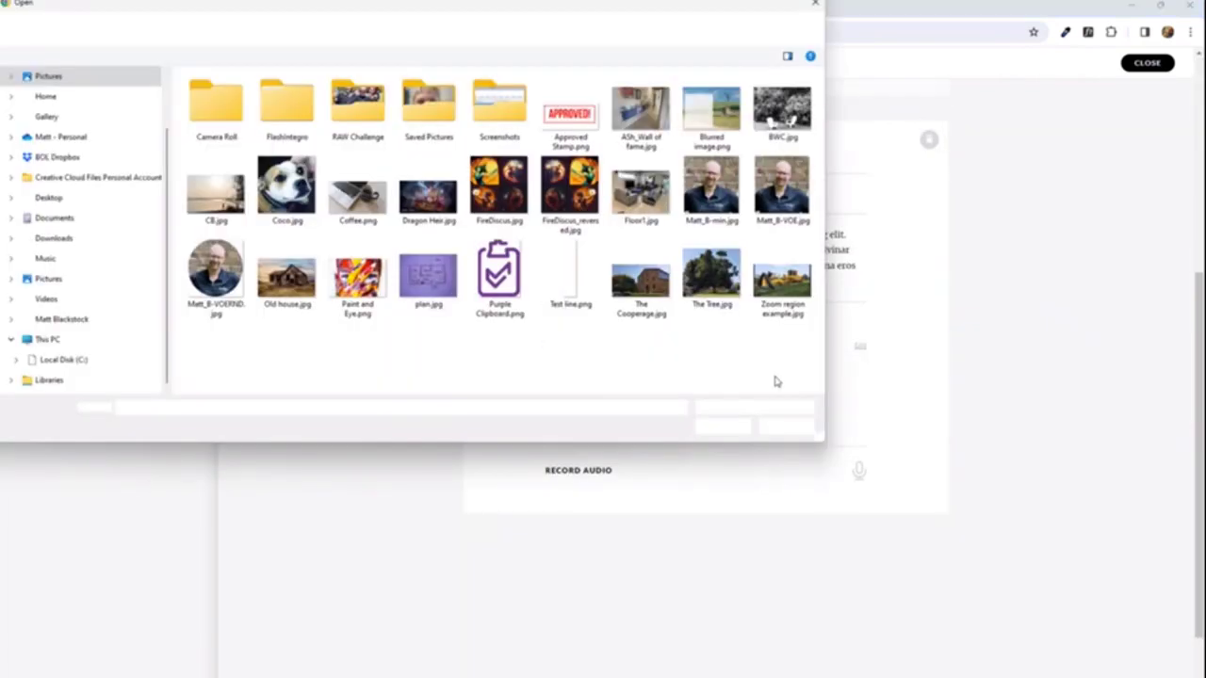
left_click(501, 274)
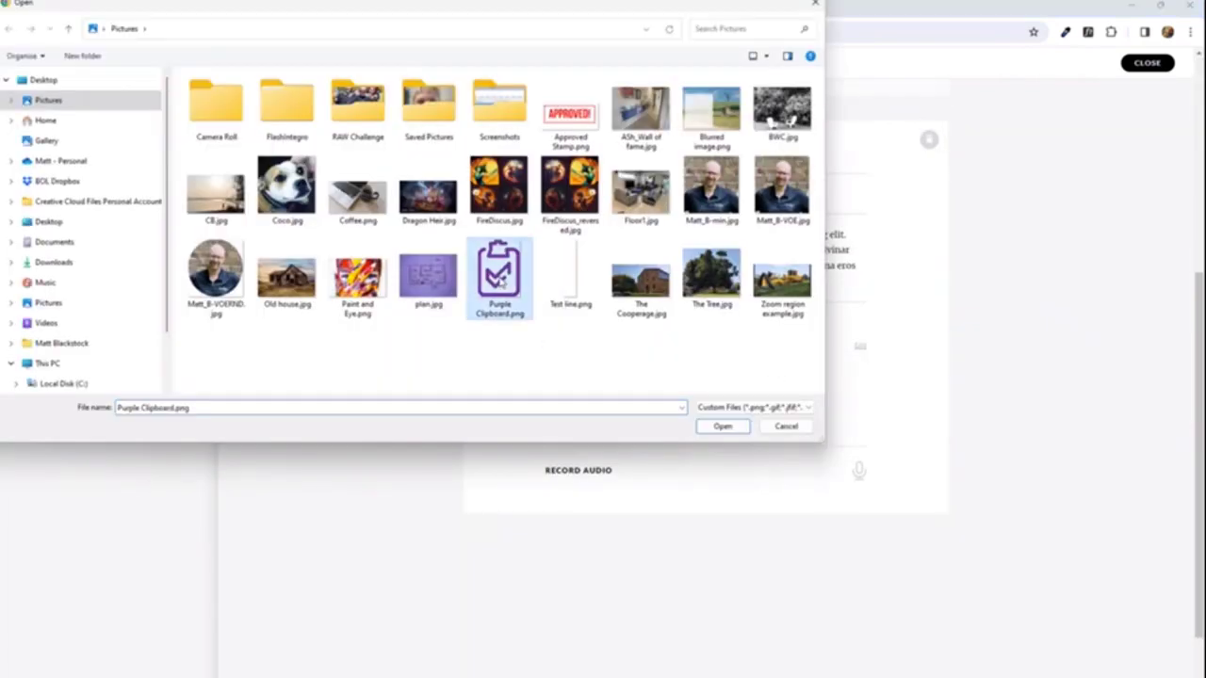
left_click(722, 426)
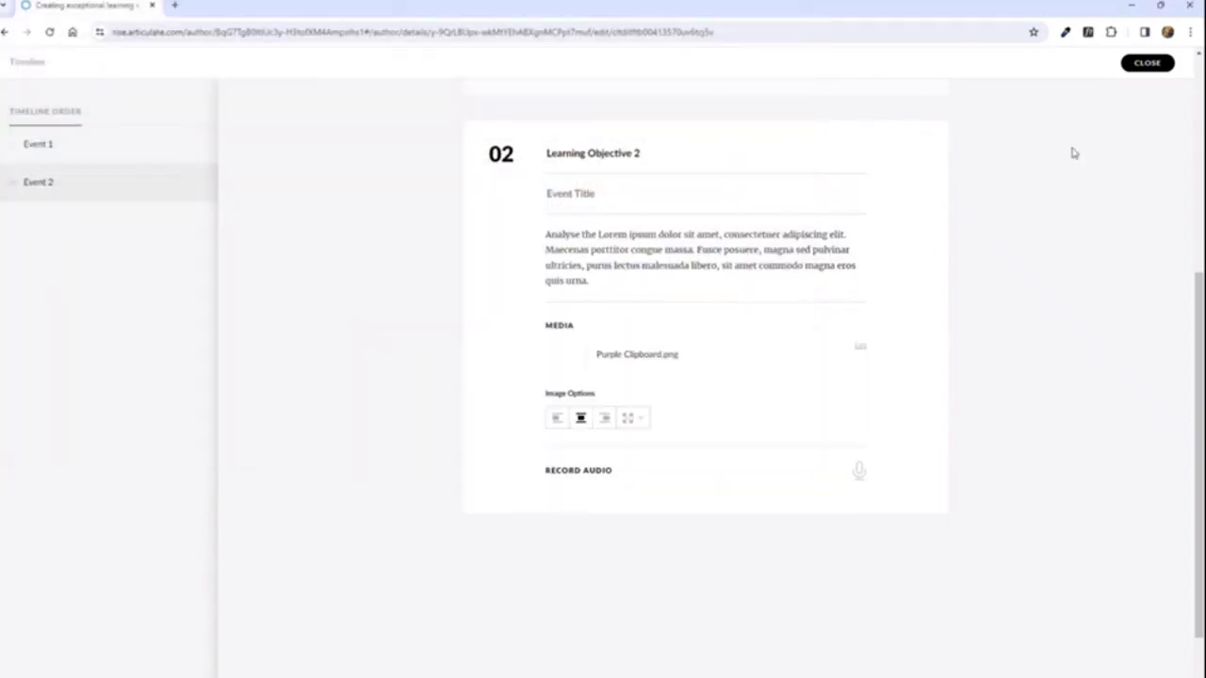
left_click(1145, 63)
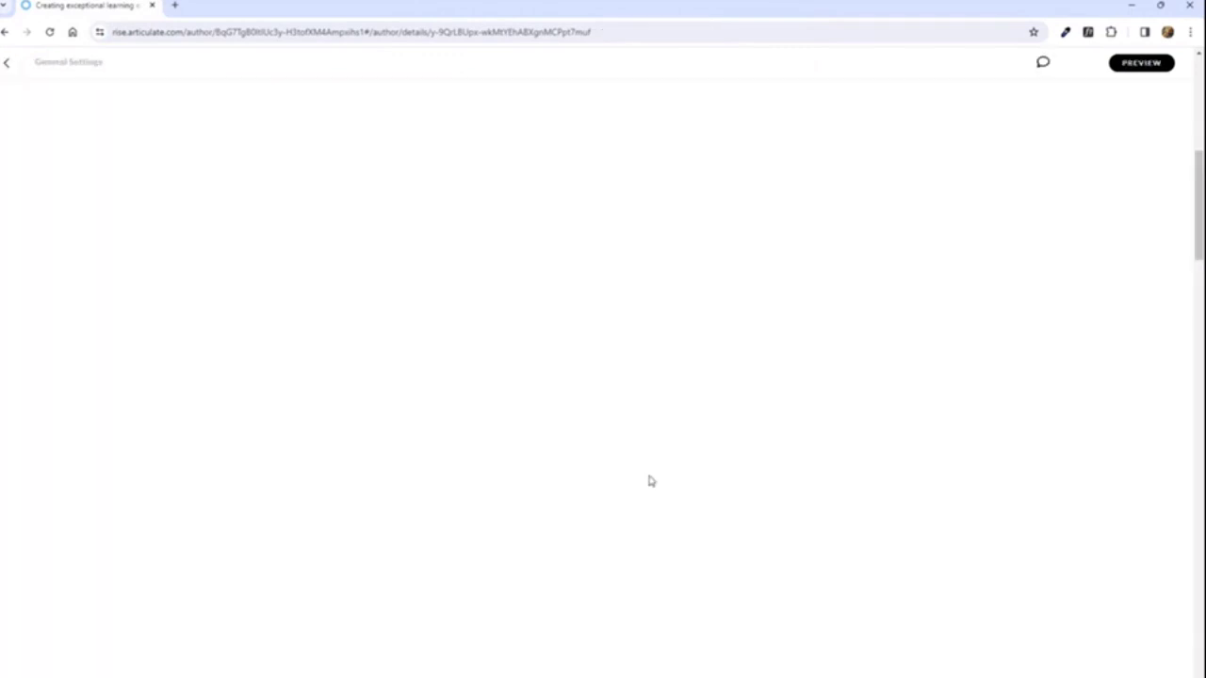
Step: Check the icons in the two learning objective cards and look at the Module 1 block below them
scroll(598, 405, "down", 4)
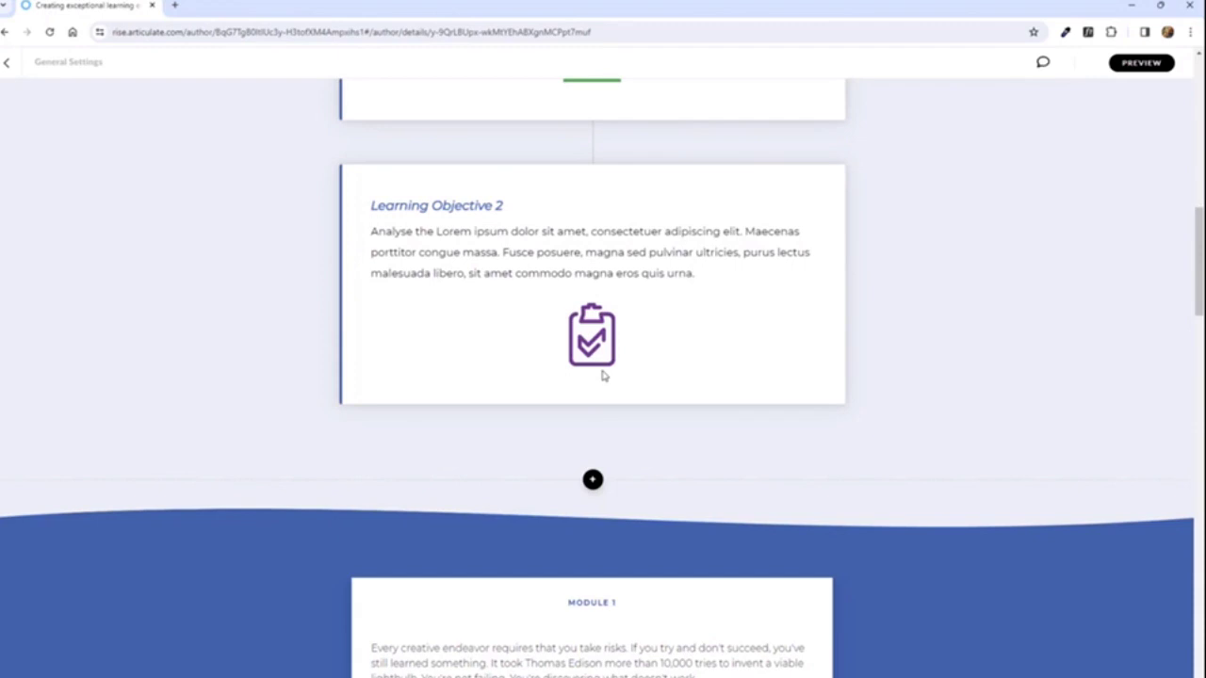
scroll(746, 369, "up", 5)
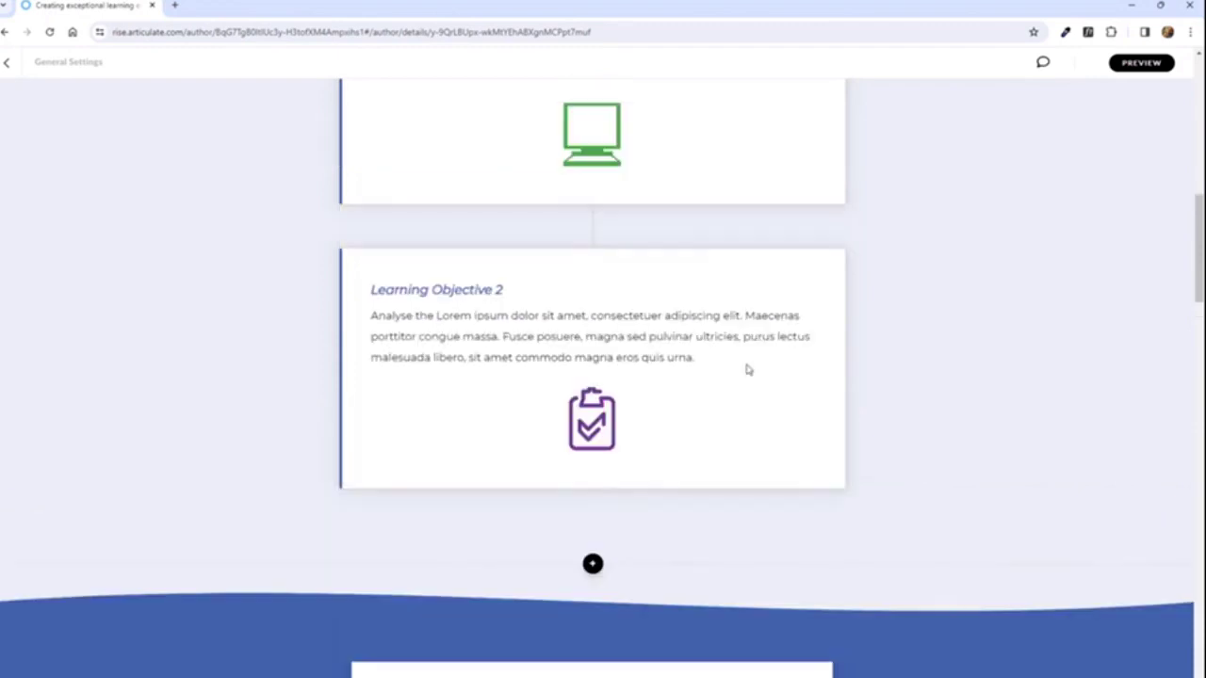
scroll(899, 339, "down", 2)
scroll(867, 328, "down", 1)
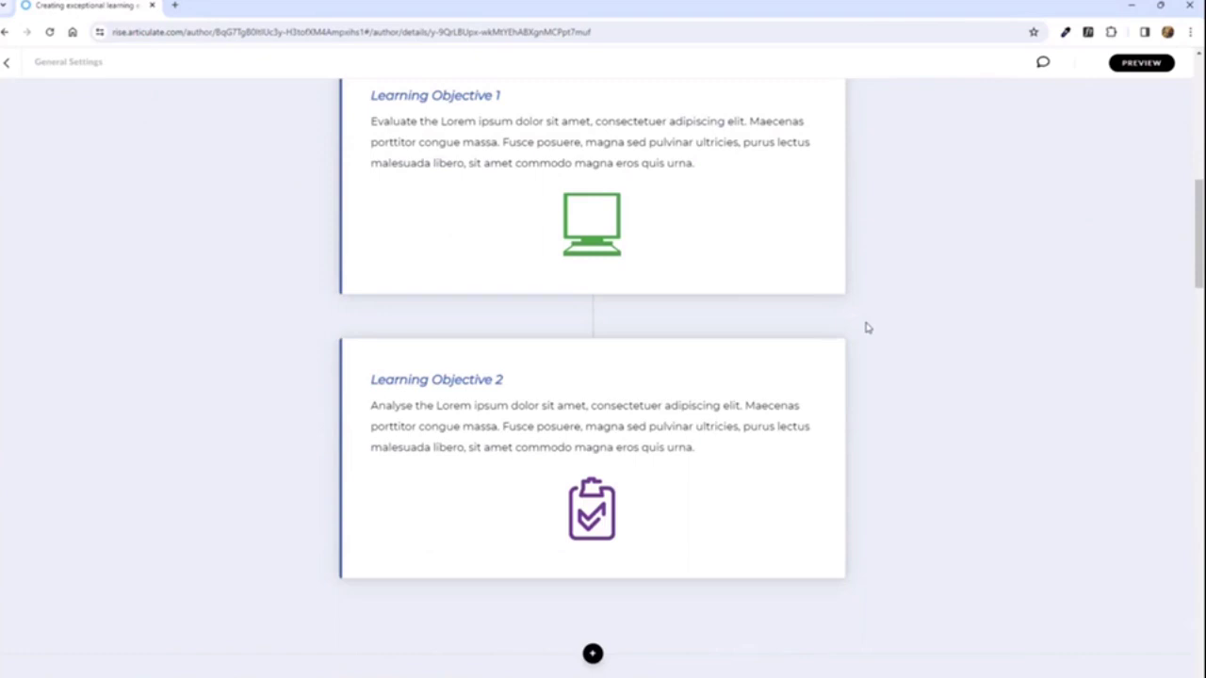
scroll(1037, 380, "down", 5)
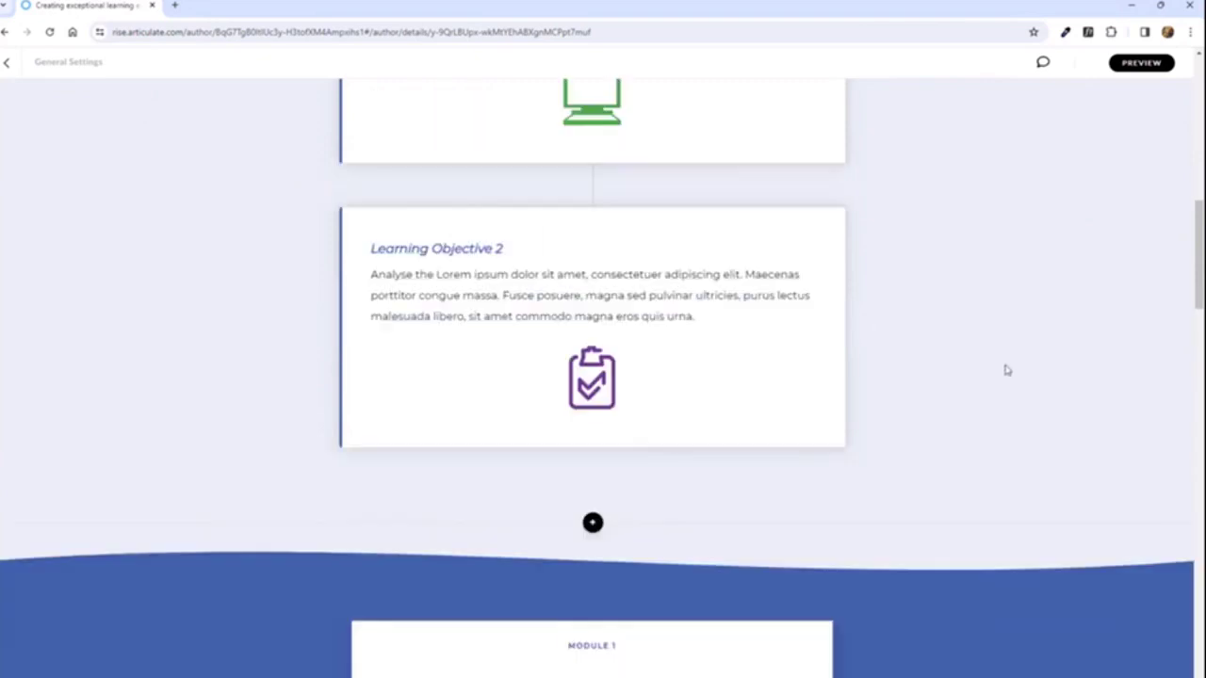
scroll(961, 325, "down", 3)
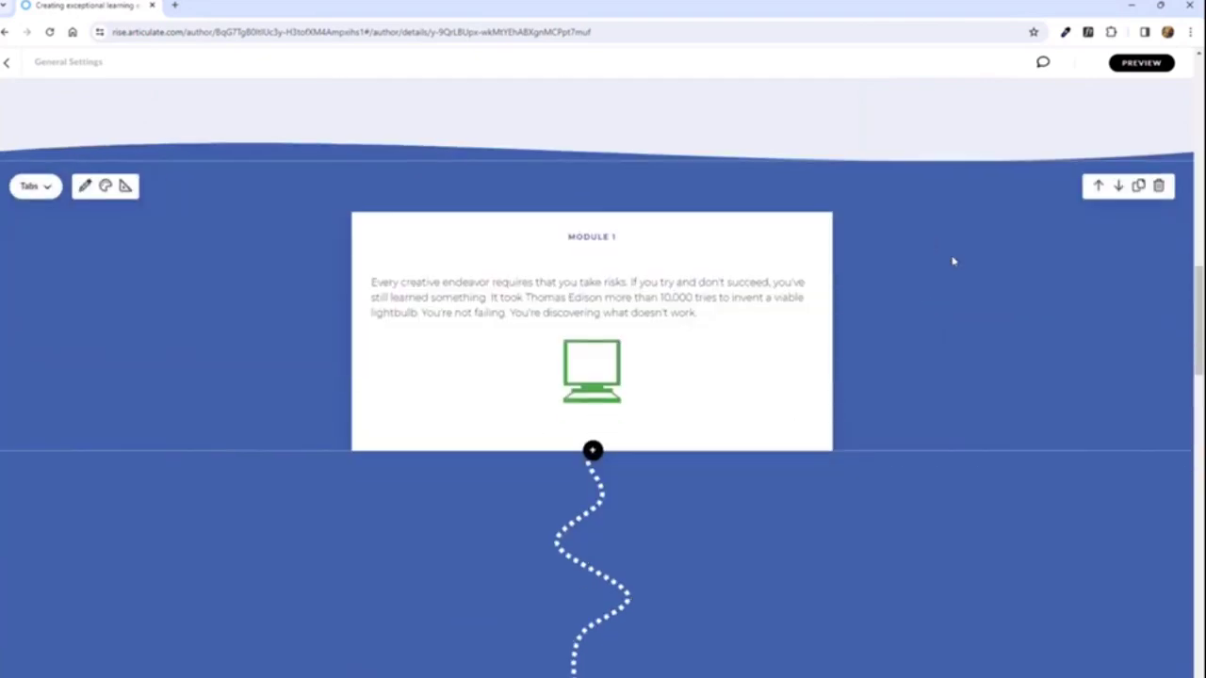
Step: Preview the course and examine the learning objective cards and the dotted path linking the Module 1, 2 and 3 cards
left_click(1141, 65)
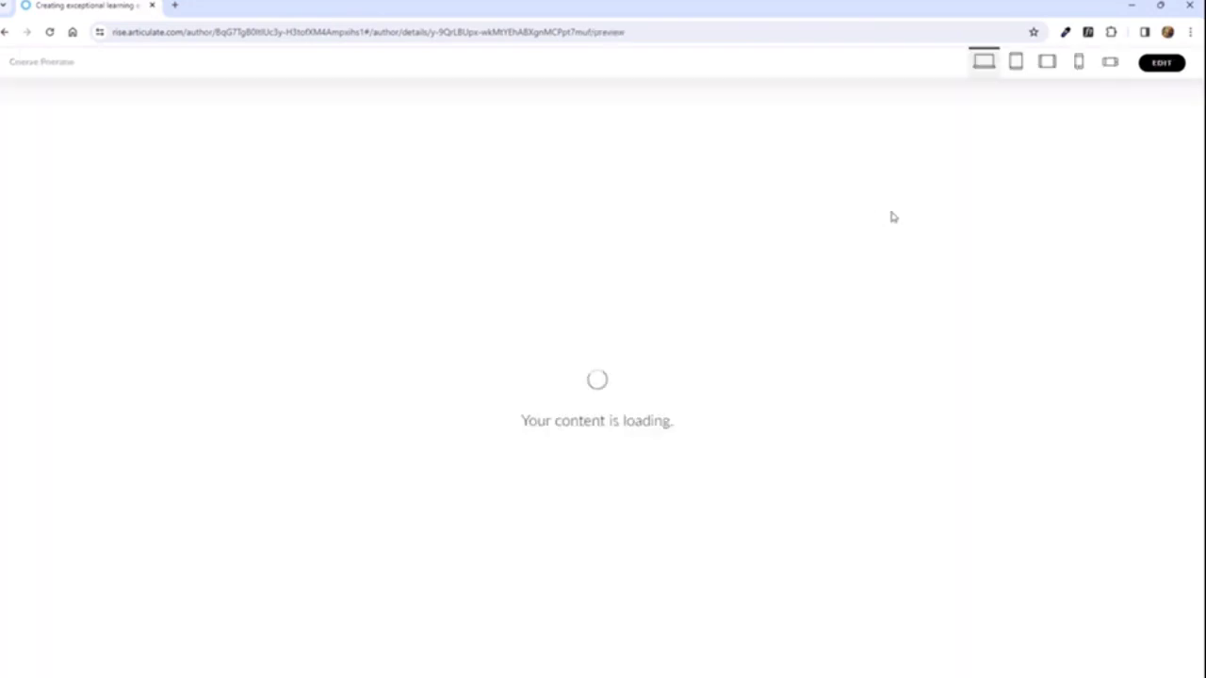
scroll(885, 189, "down", 8)
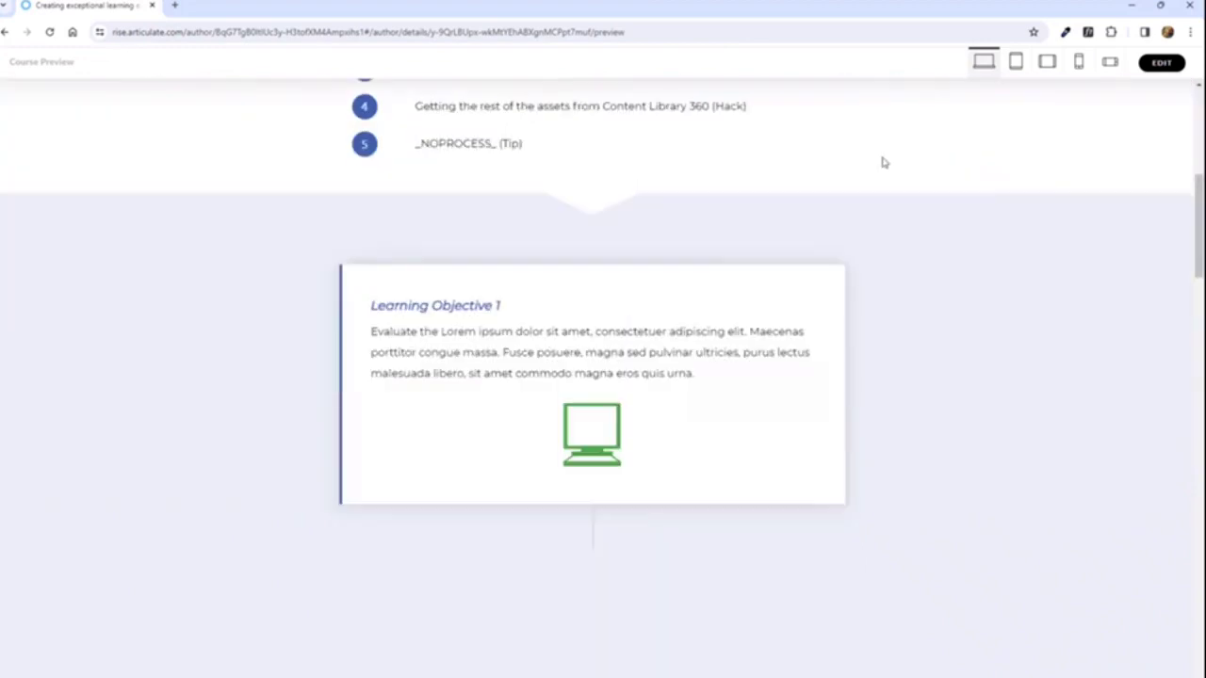
scroll(884, 162, "down", 3)
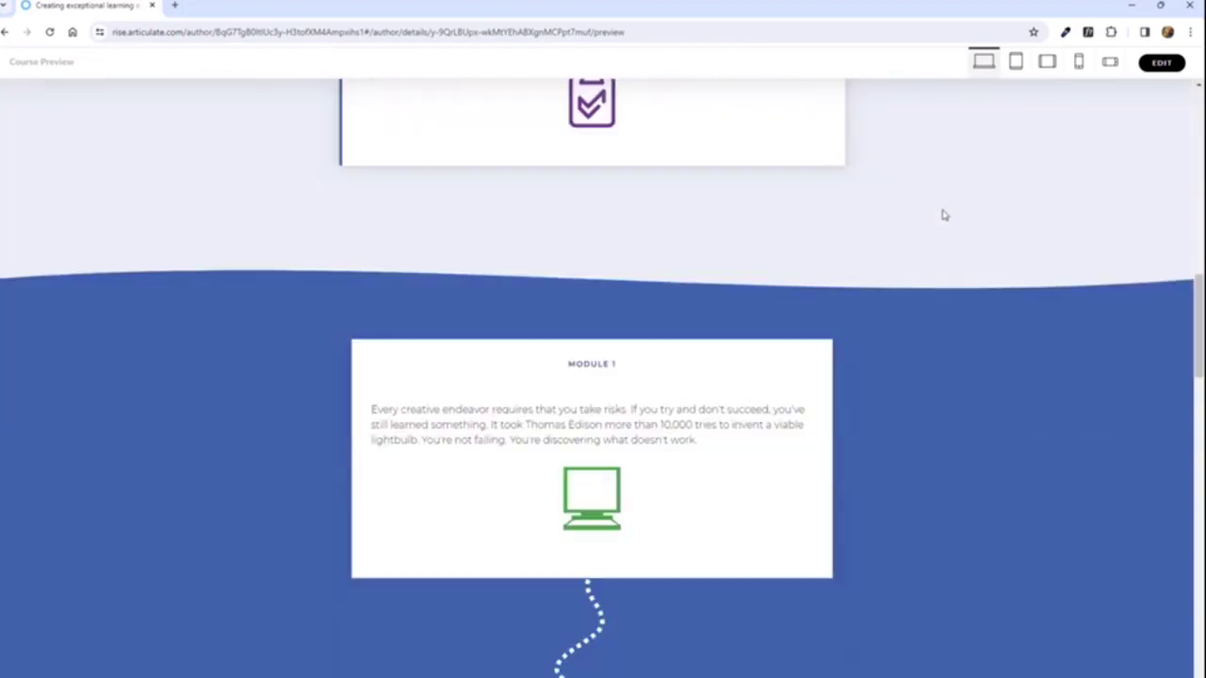
scroll(943, 213, "up", 5)
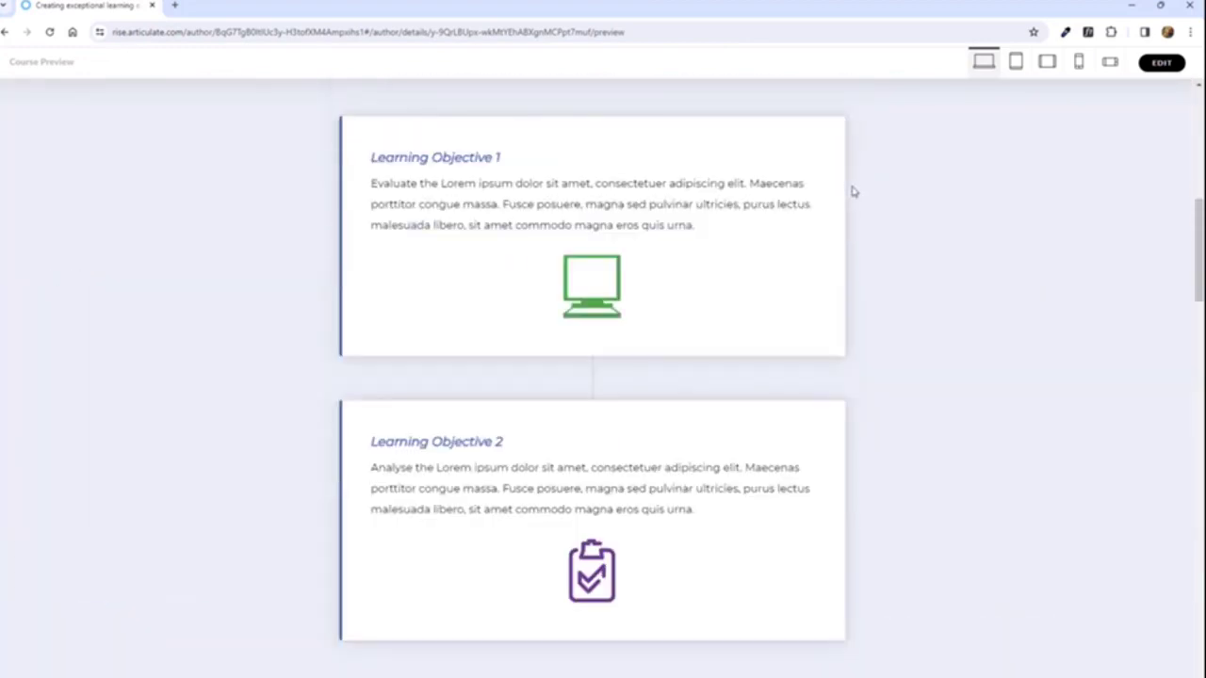
scroll(945, 288, "down", 6)
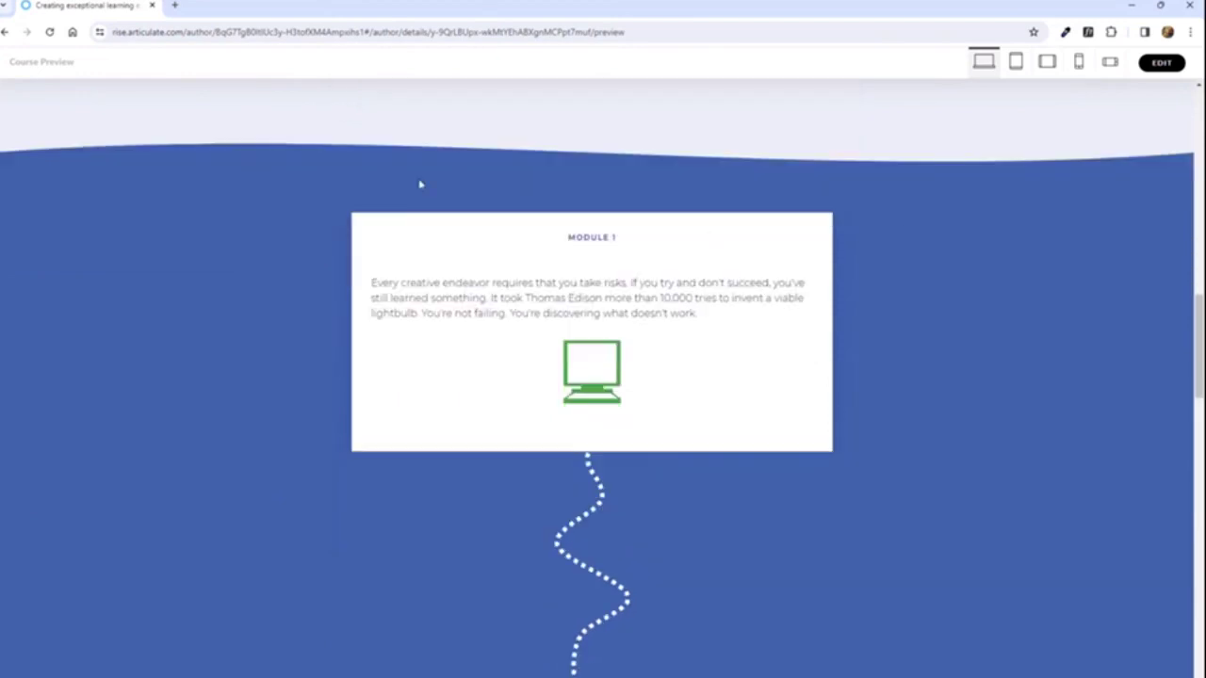
scroll(936, 295, "down", 1)
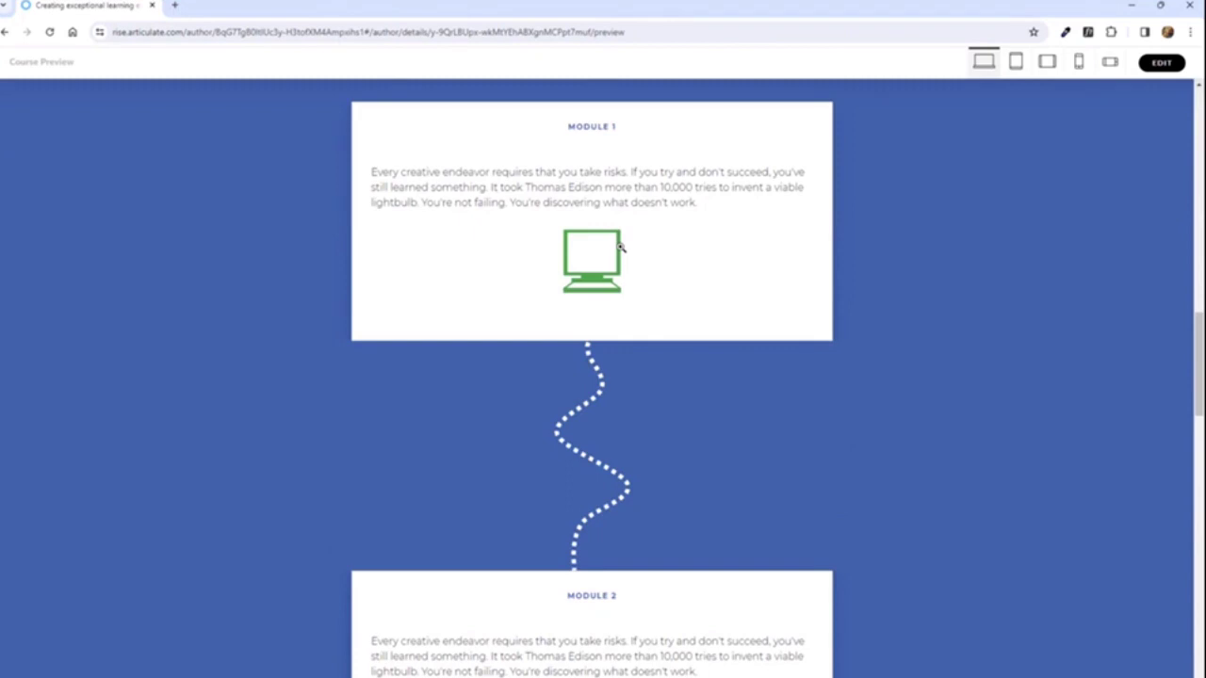
scroll(632, 266, "down", 1)
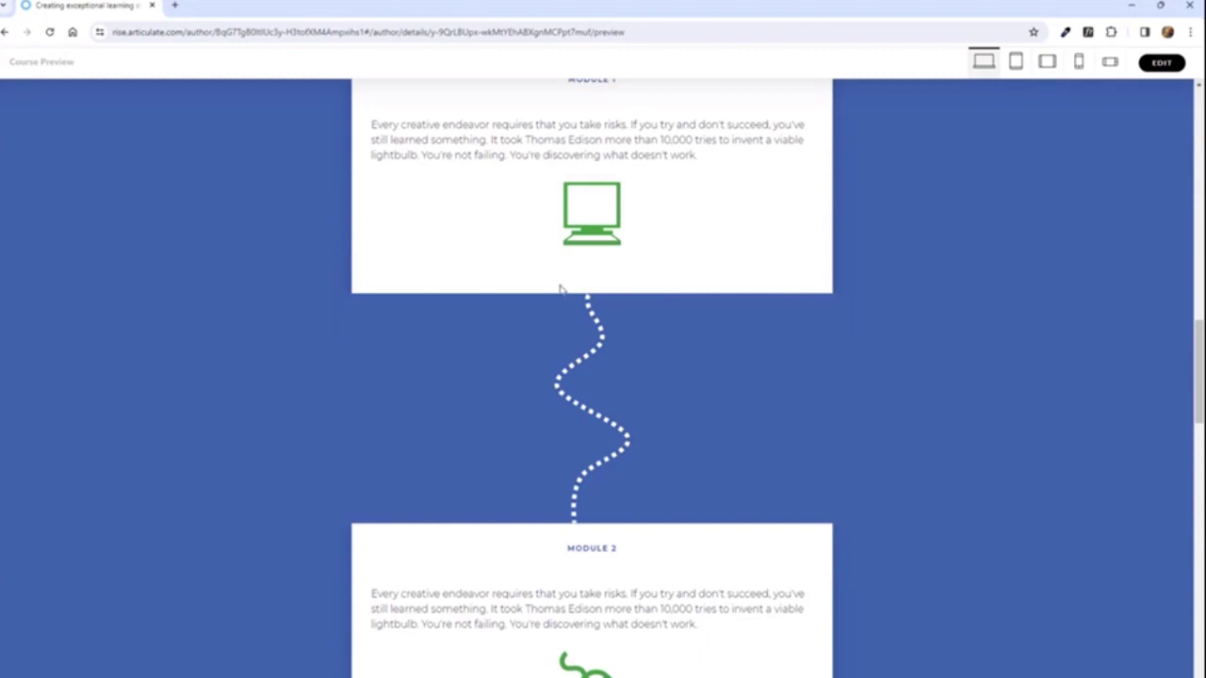
scroll(675, 426, "down", 3)
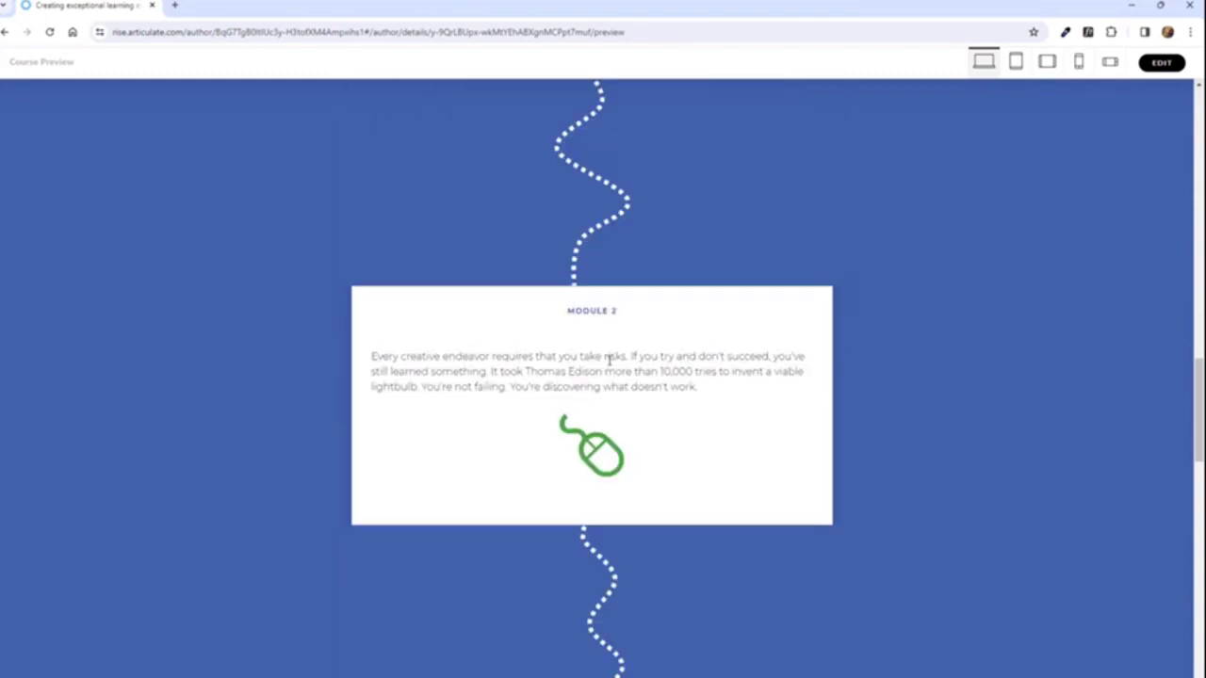
scroll(636, 332, "down", 5)
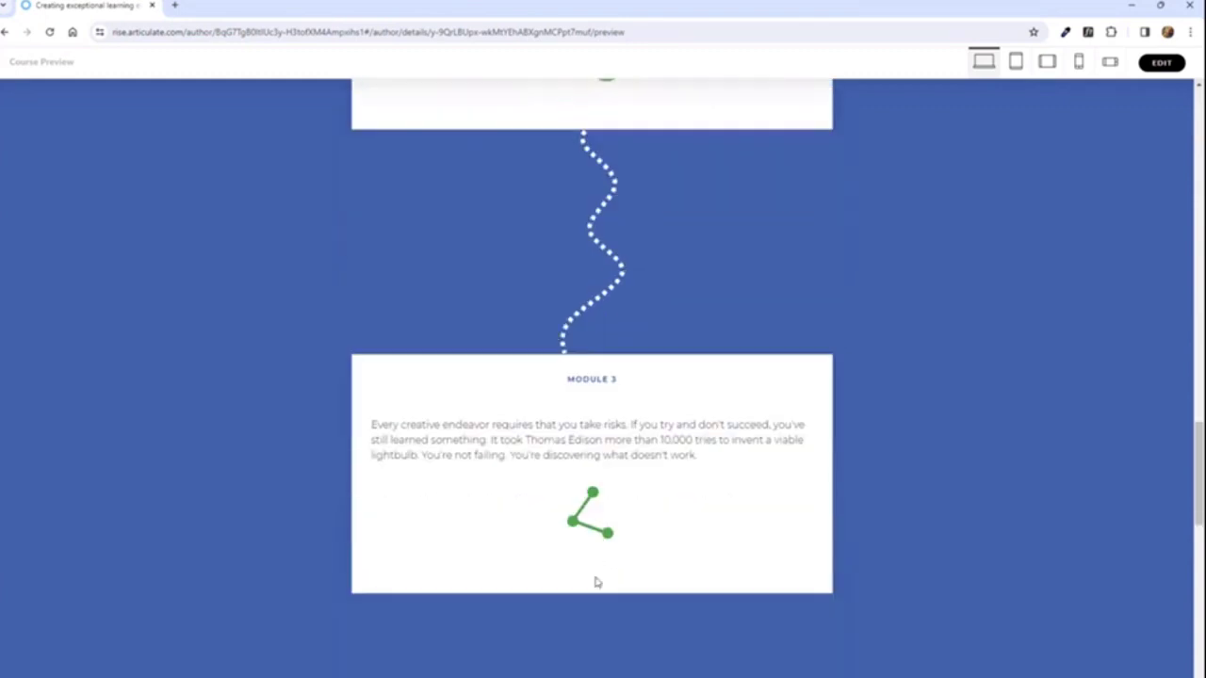
scroll(603, 537, "down", 2)
scroll(594, 399, "up", 5)
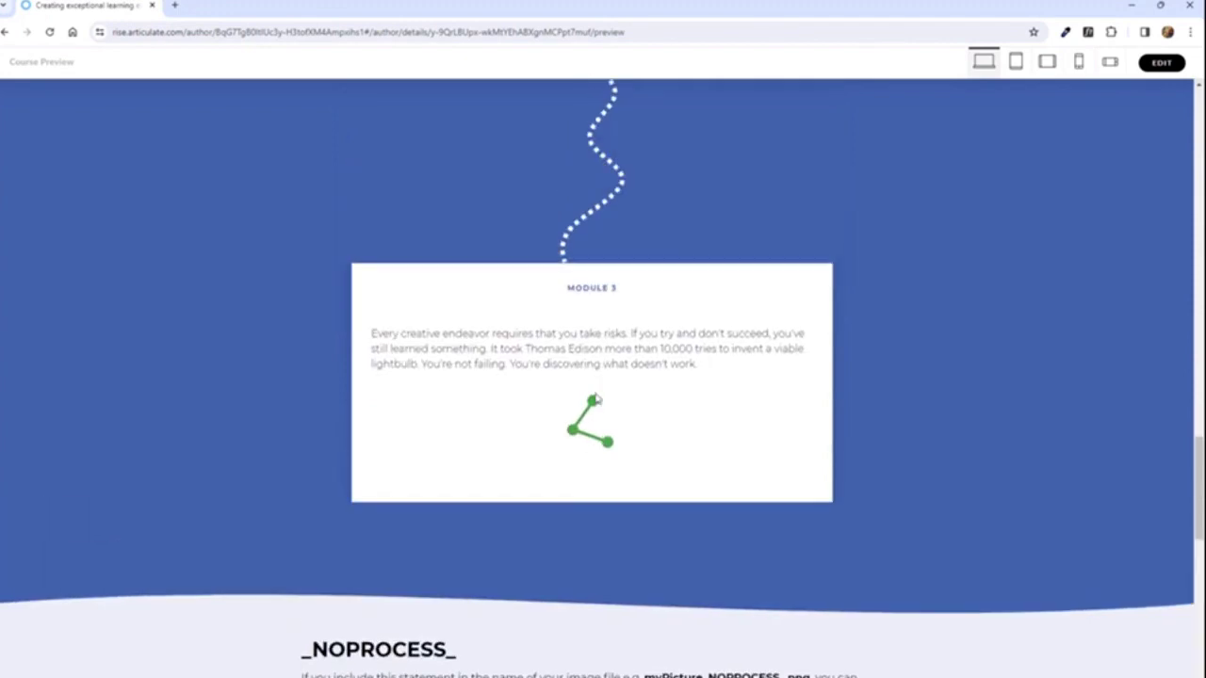
scroll(594, 399, "up", 5)
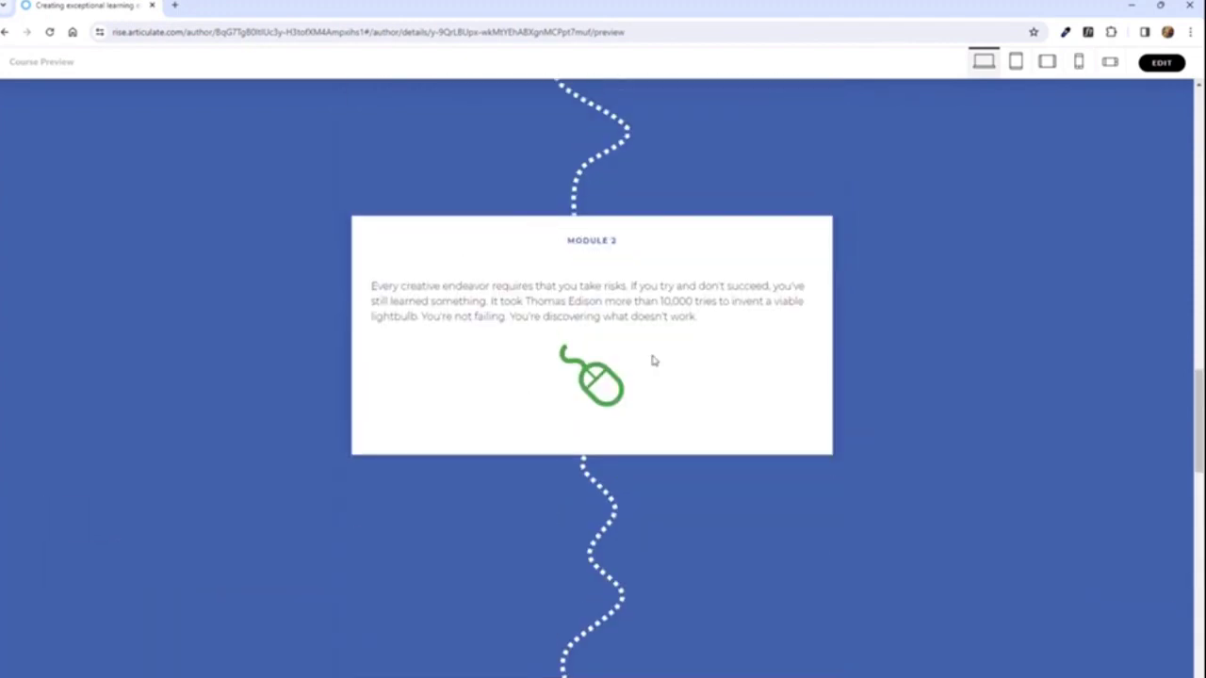
scroll(651, 370, "up", 1)
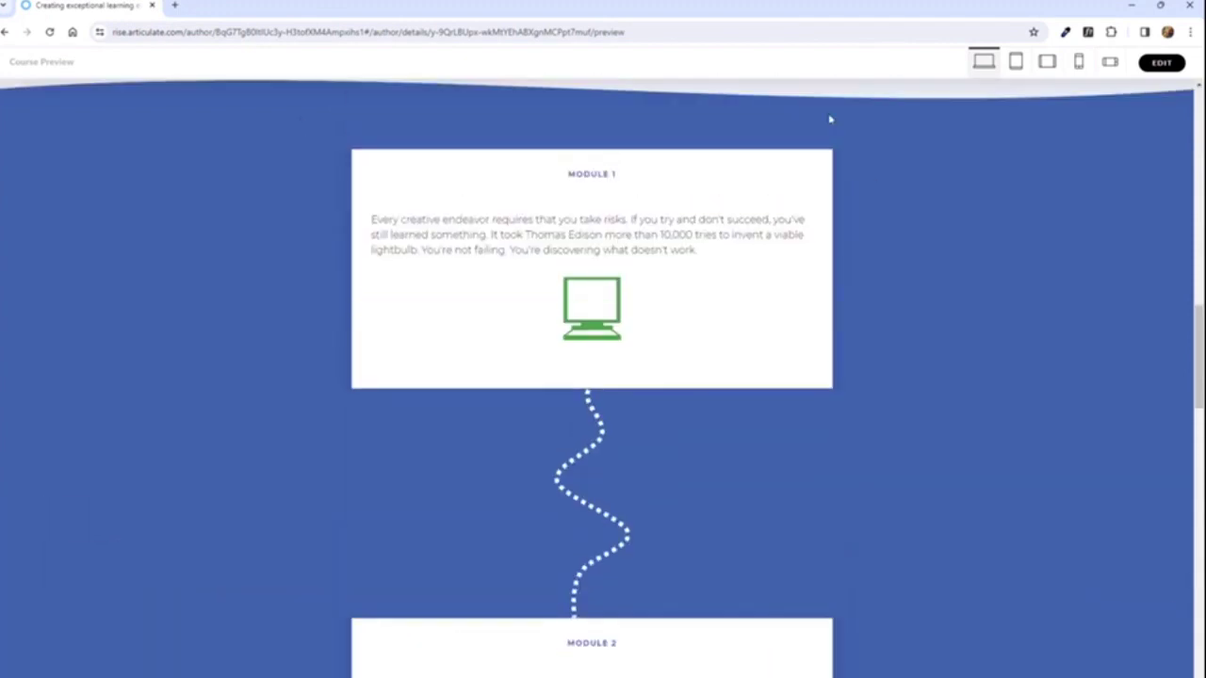
Step: Preview the module cards and connecting path in portrait phone view, and return to editing the lesson
left_click(1080, 62)
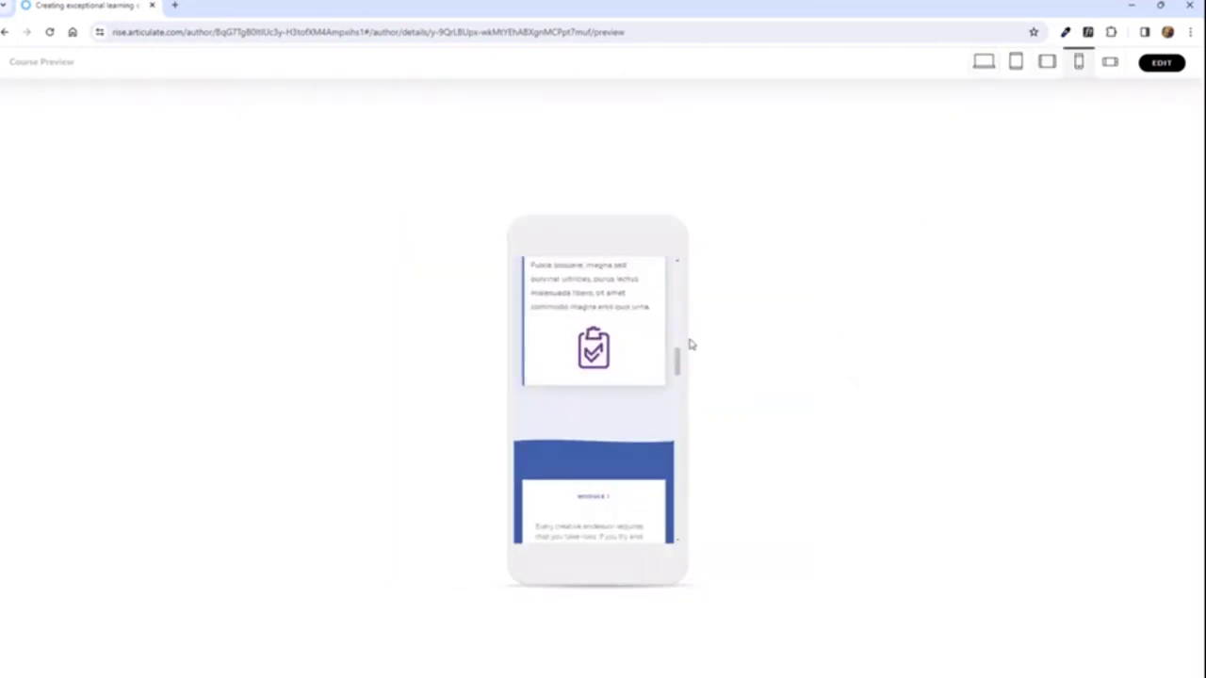
mouse_move(676, 362)
left_mouse_down()
mouse_move(698, 461)
mouse_move(695, 411)
left_mouse_up()
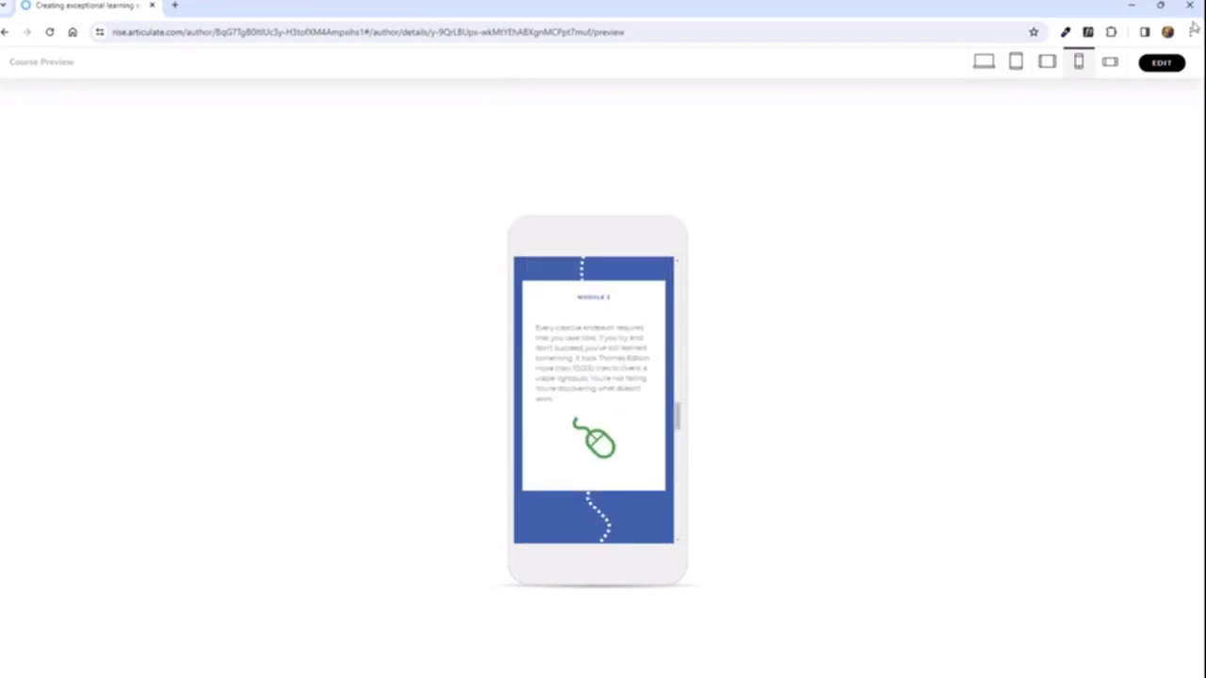
left_click(1164, 63)
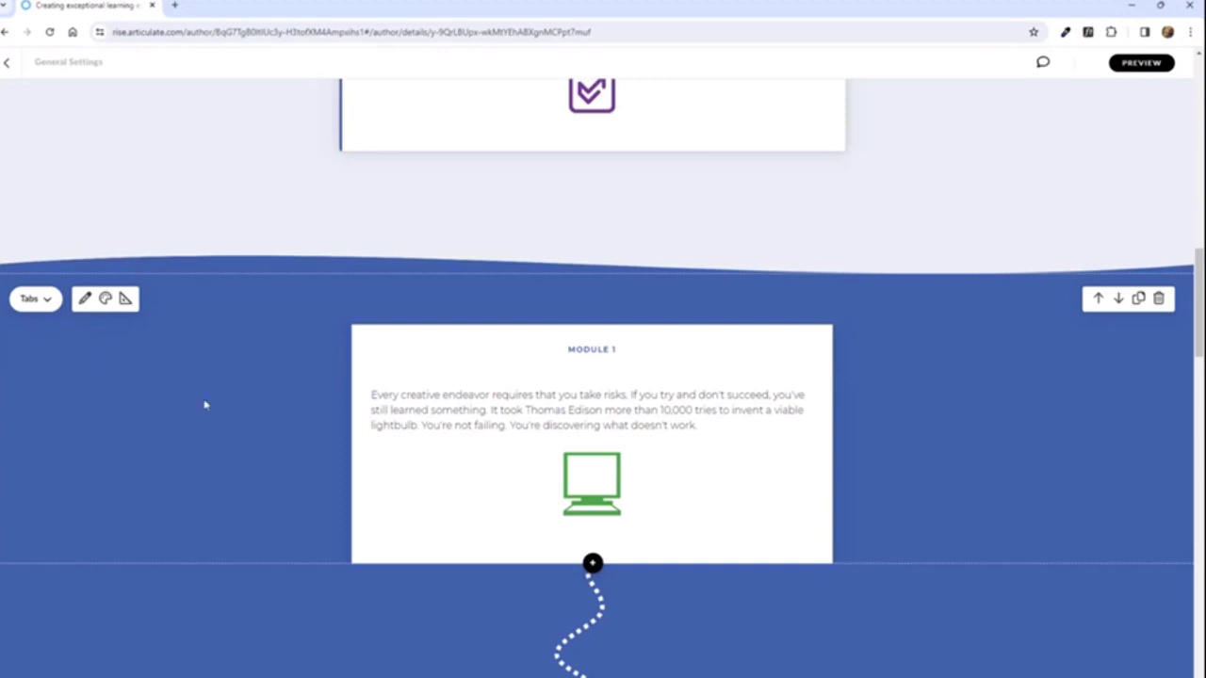
Step: Add an interactive Tabs block below the Module 3 card and close the block library
scroll(613, 373, "down", 10)
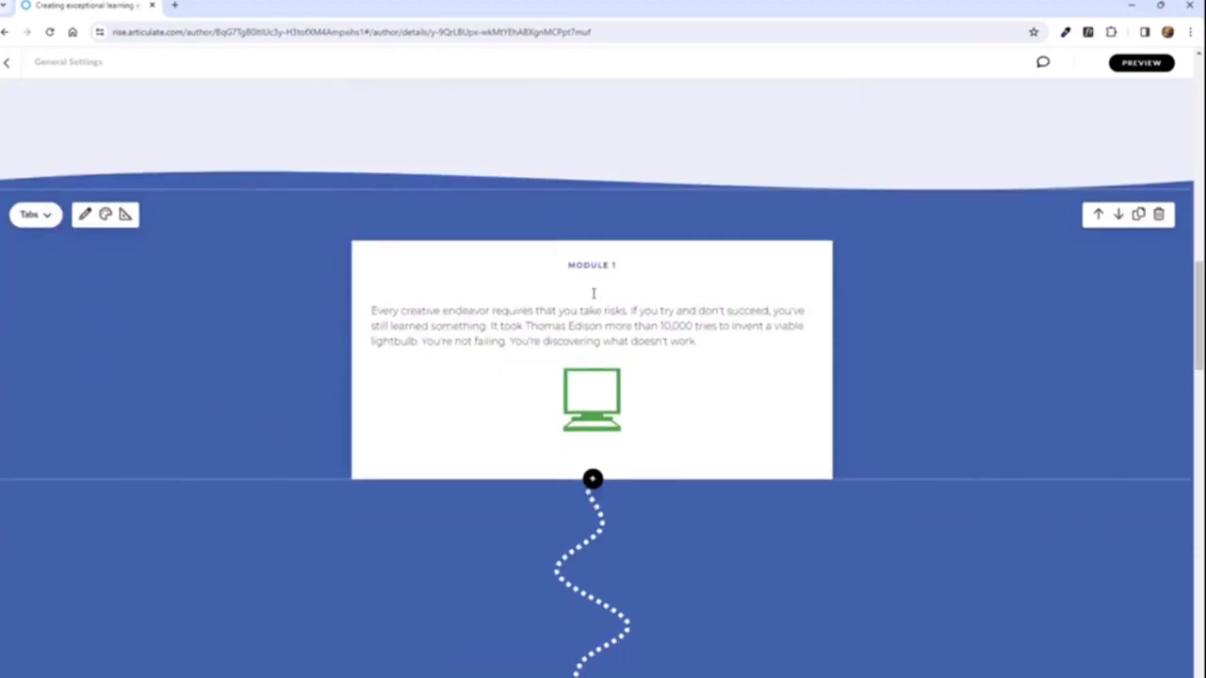
scroll(590, 300, "down", 3)
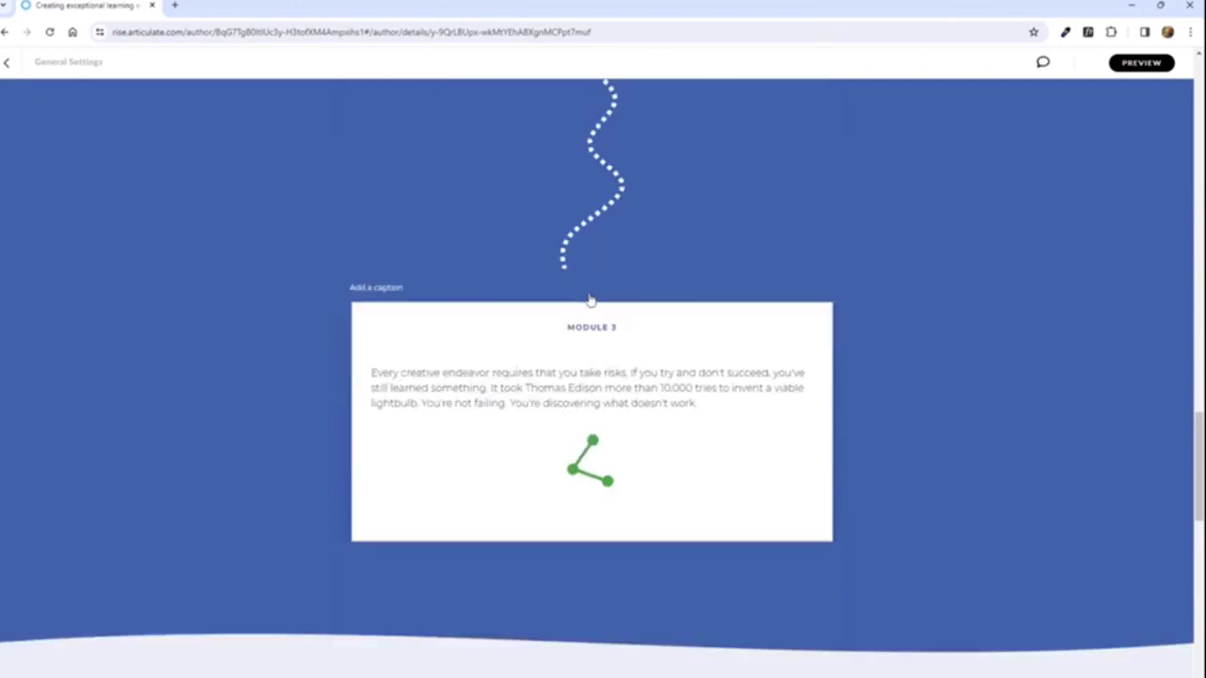
left_click(593, 504)
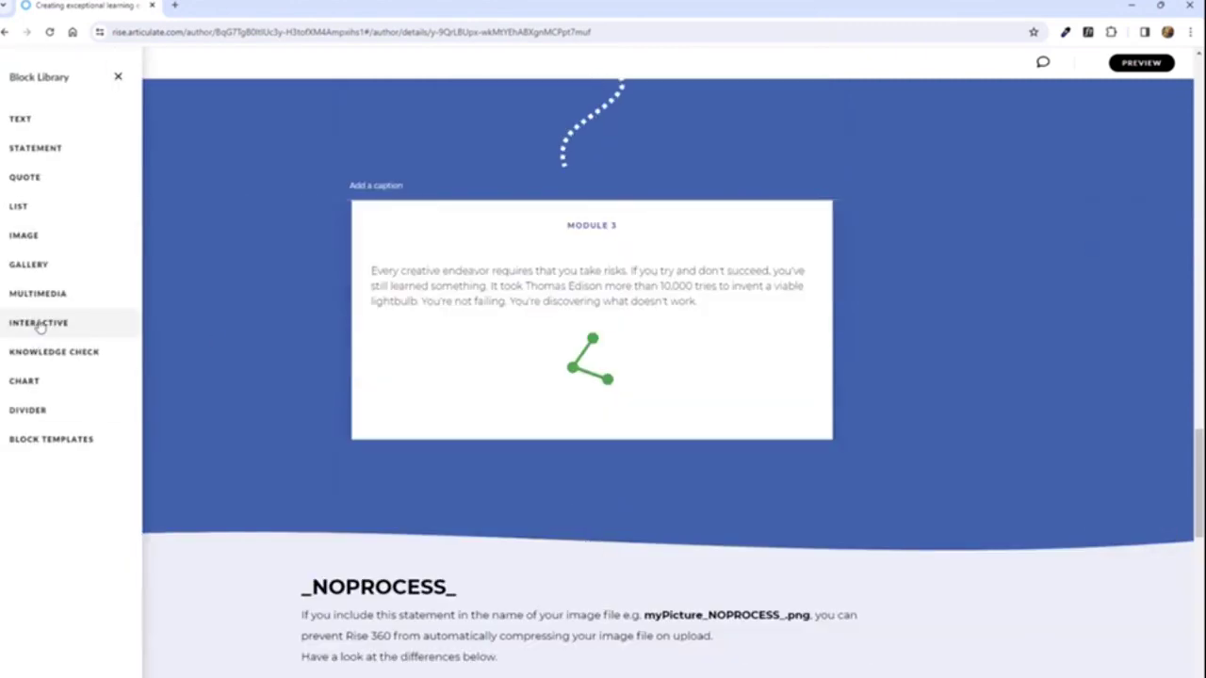
left_click(35, 324)
left_click(229, 291)
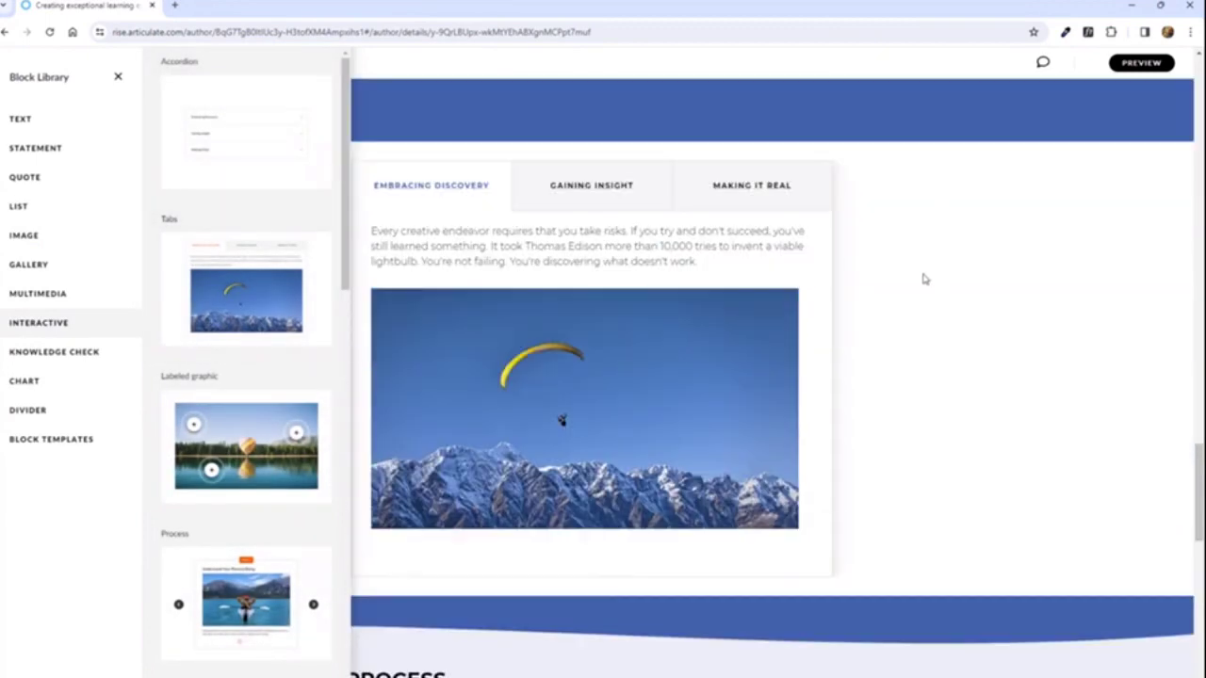
left_click(923, 277)
Step: Remove the Gaining Insight and Making It Real items from the new tabs block, keeping only Embracing Discovery
left_click(83, 167)
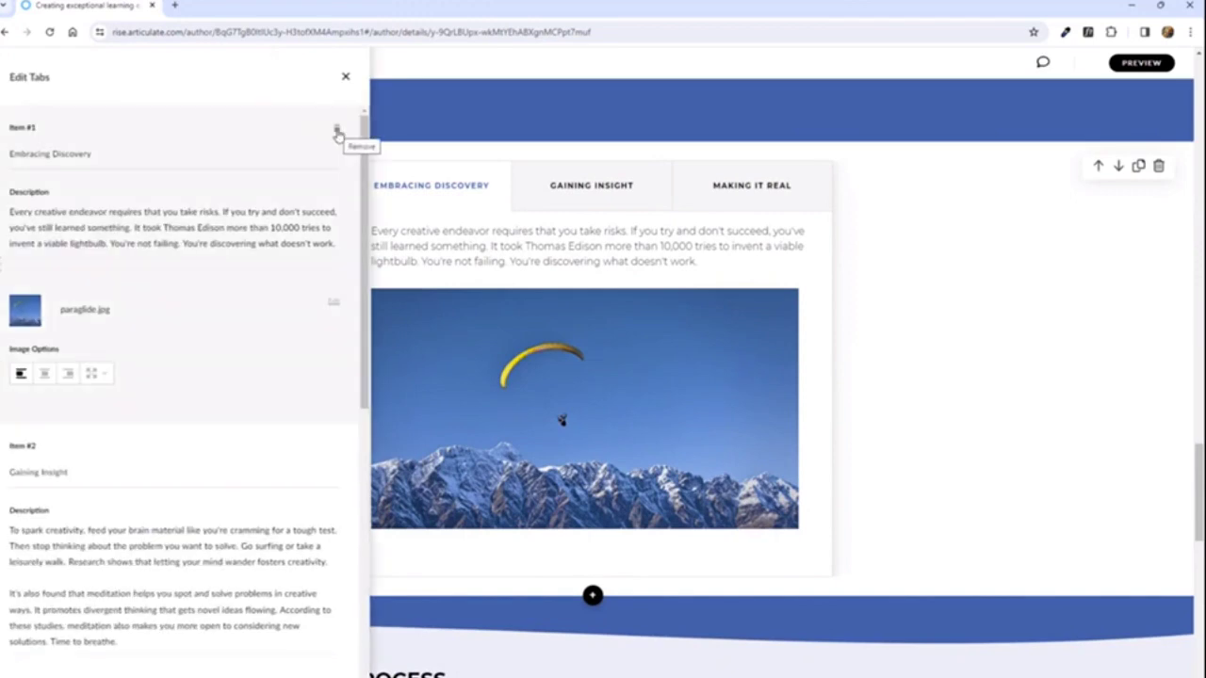
left_click(333, 450)
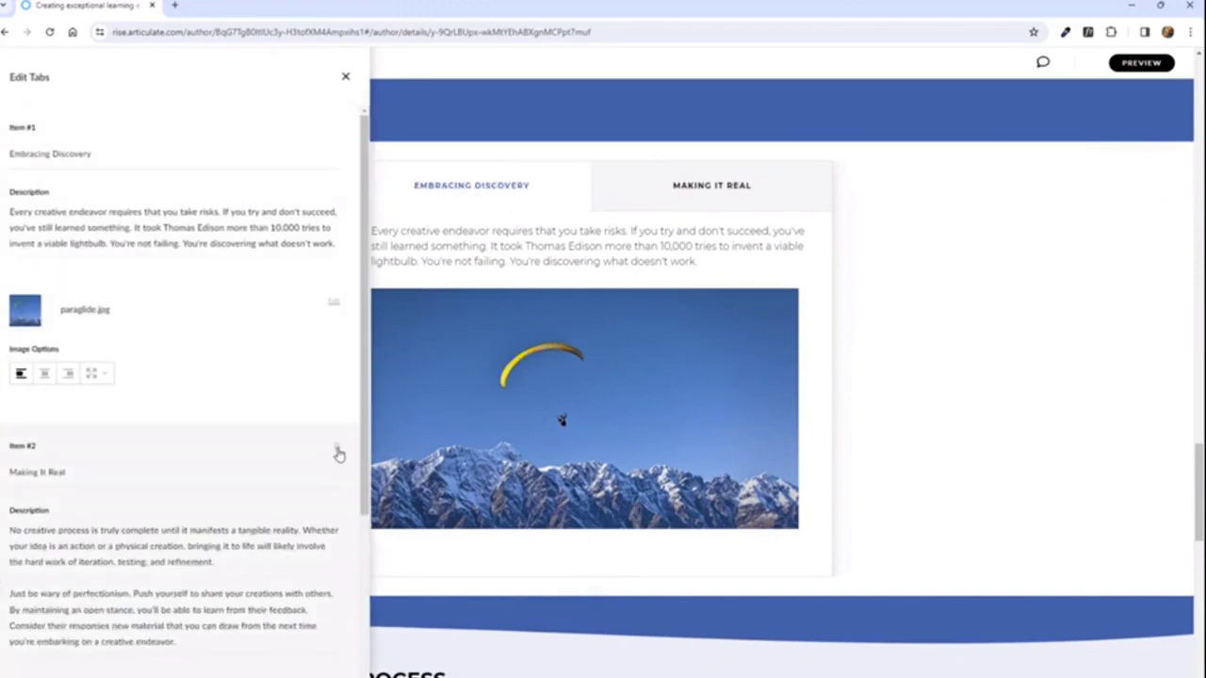
left_click(335, 451)
left_click(957, 324)
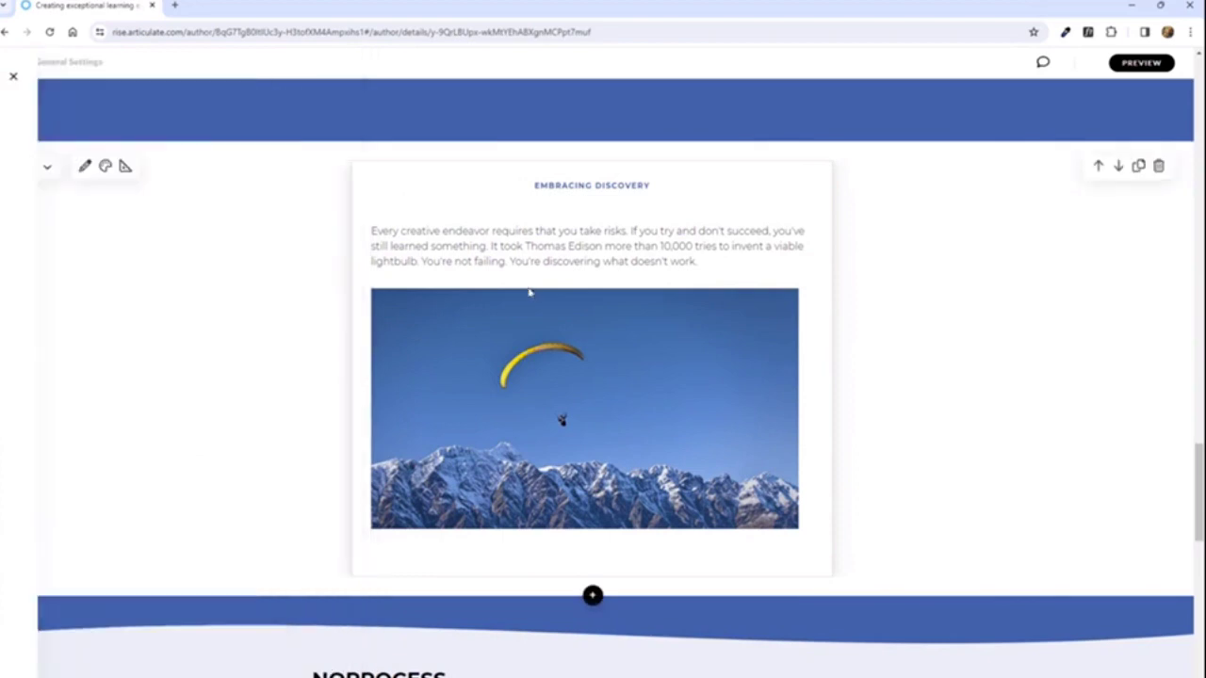
left_click(585, 187)
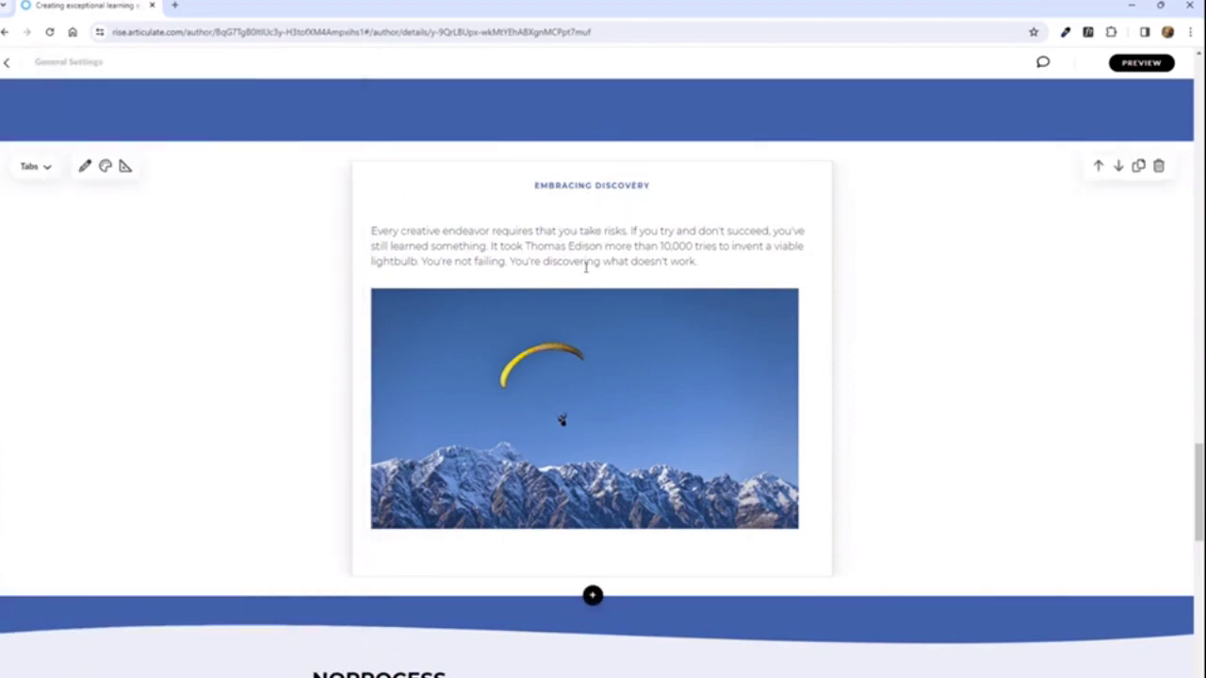
left_click(550, 247)
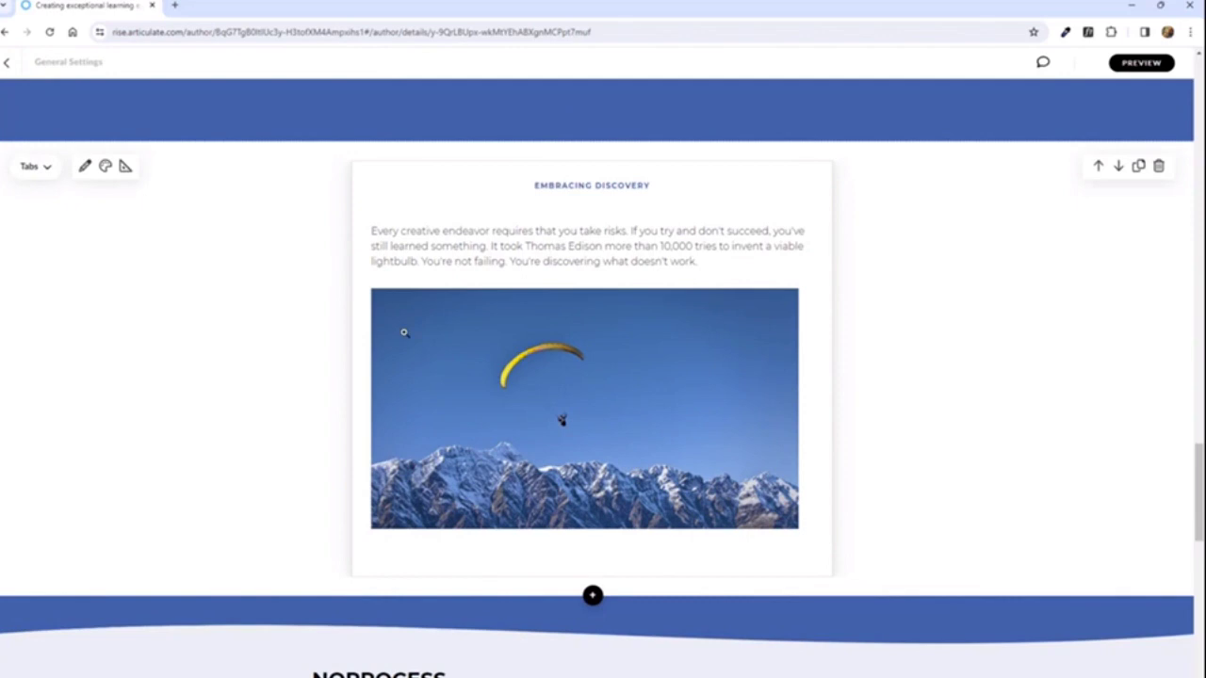
Step: Set the paraglide image in the Embracing Discovery tab to full width and close the tabs editor
left_click(84, 166)
left_click(90, 373)
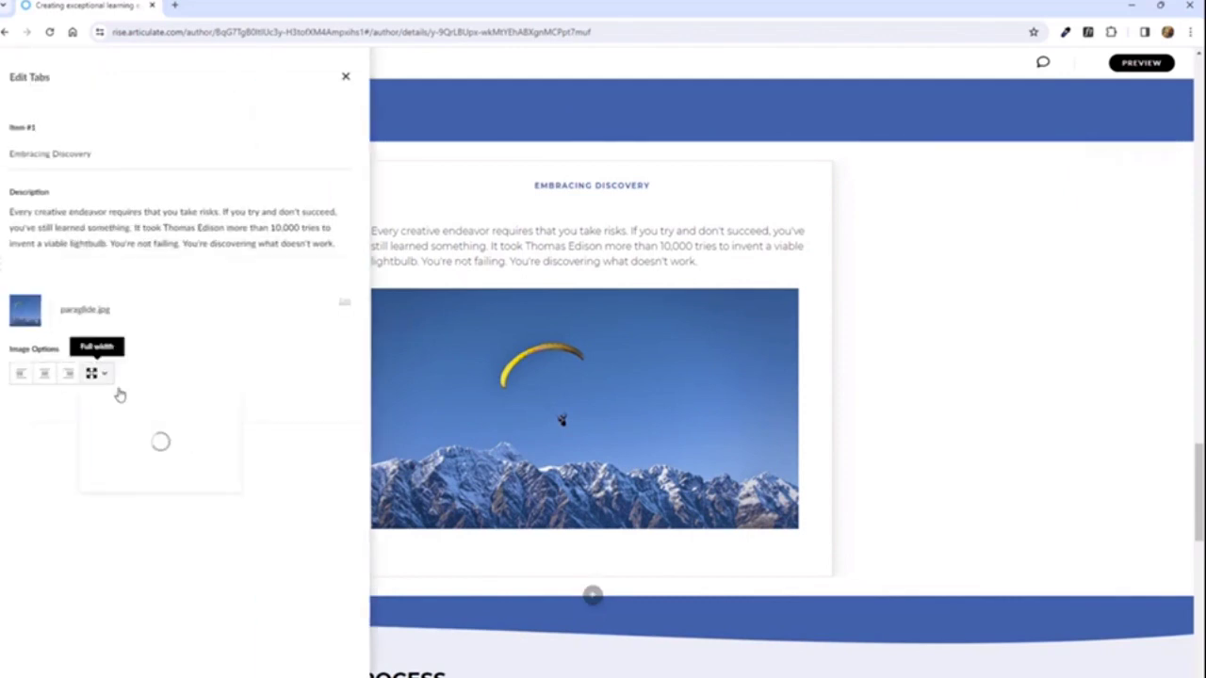
left_click(898, 271)
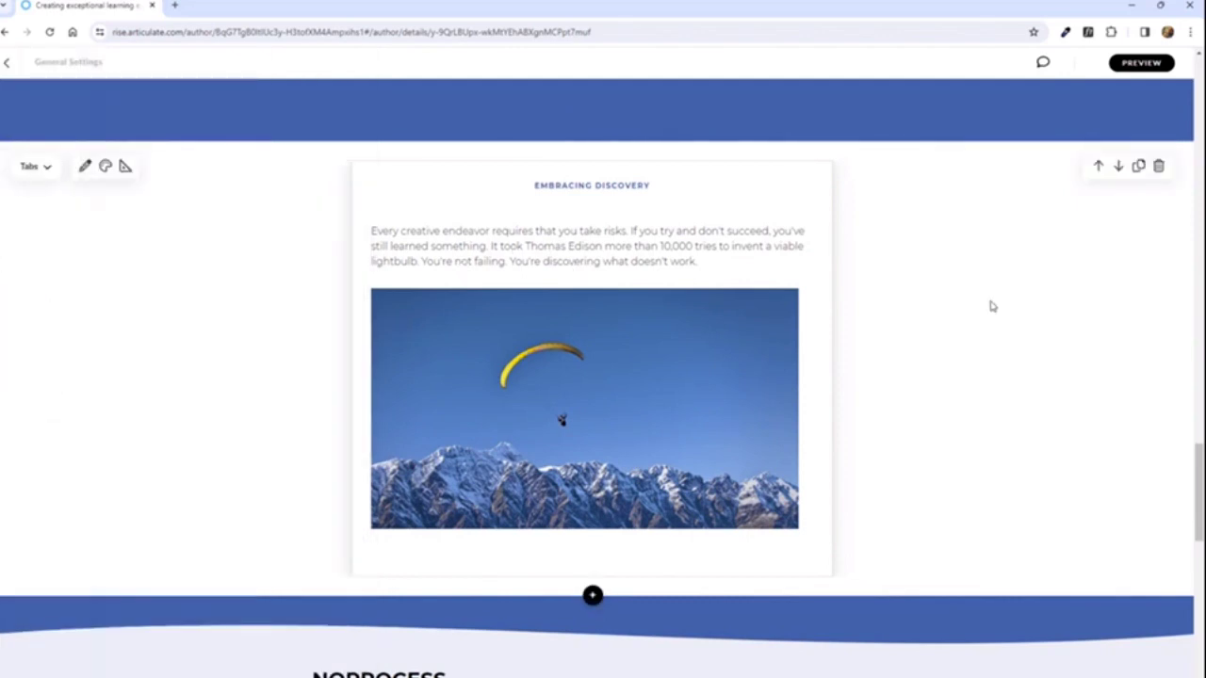
Step: Compare the Embracing Discovery card with the Module 2 and Module 3 cards and the dotted path between them
scroll(702, 349, "up", 5)
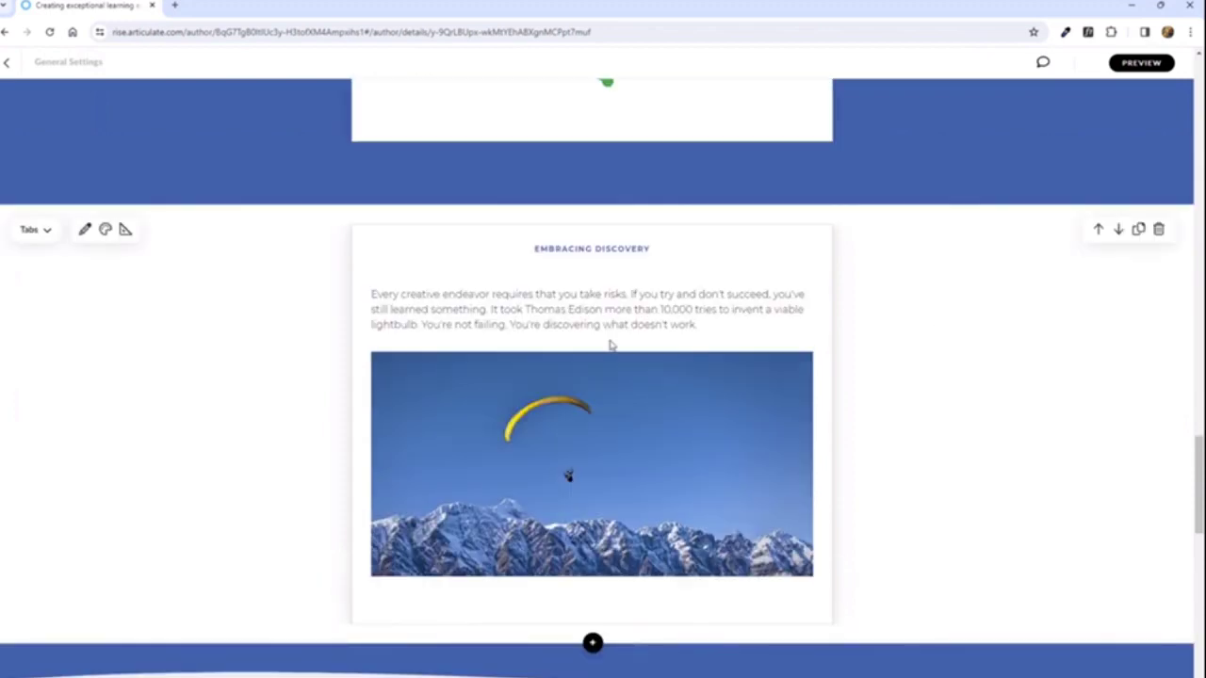
scroll(660, 506, "down", 2)
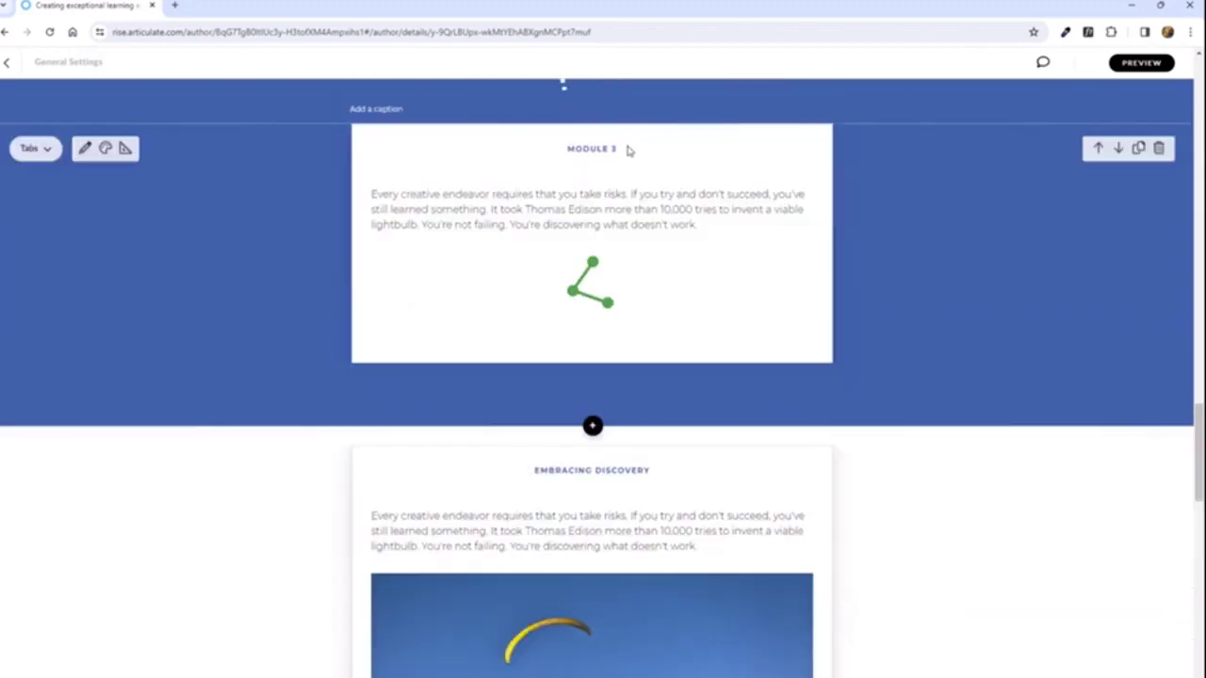
scroll(613, 195, "down", 3)
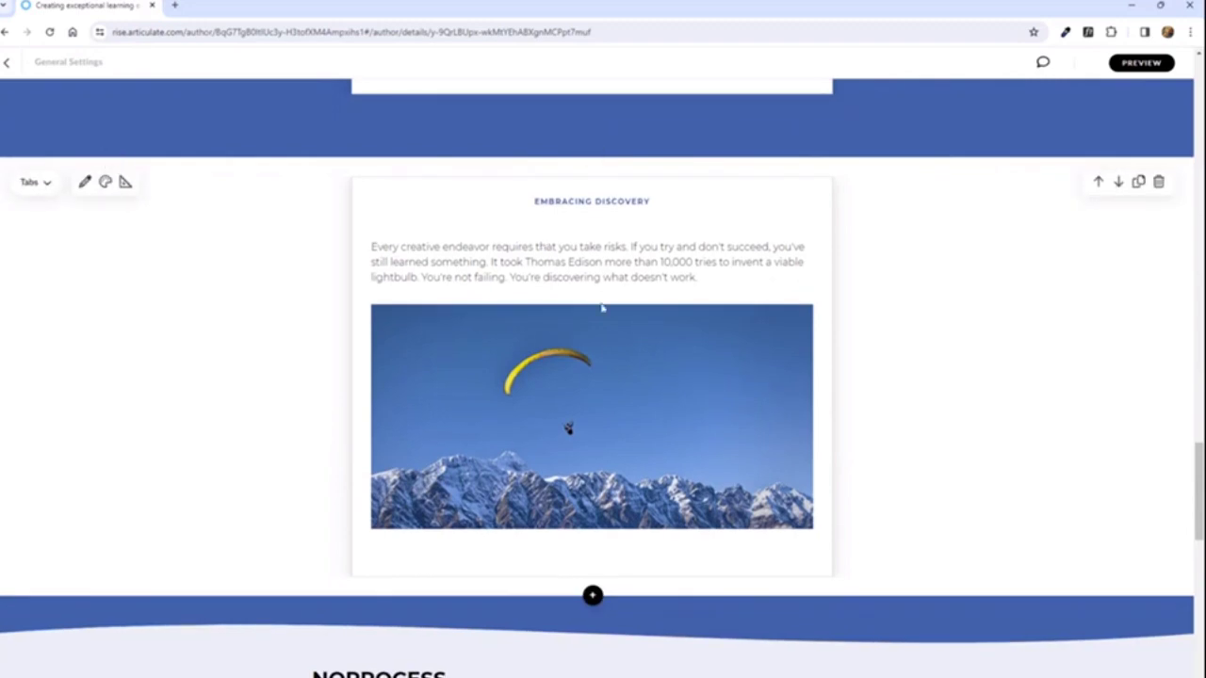
scroll(622, 326, "up", 5)
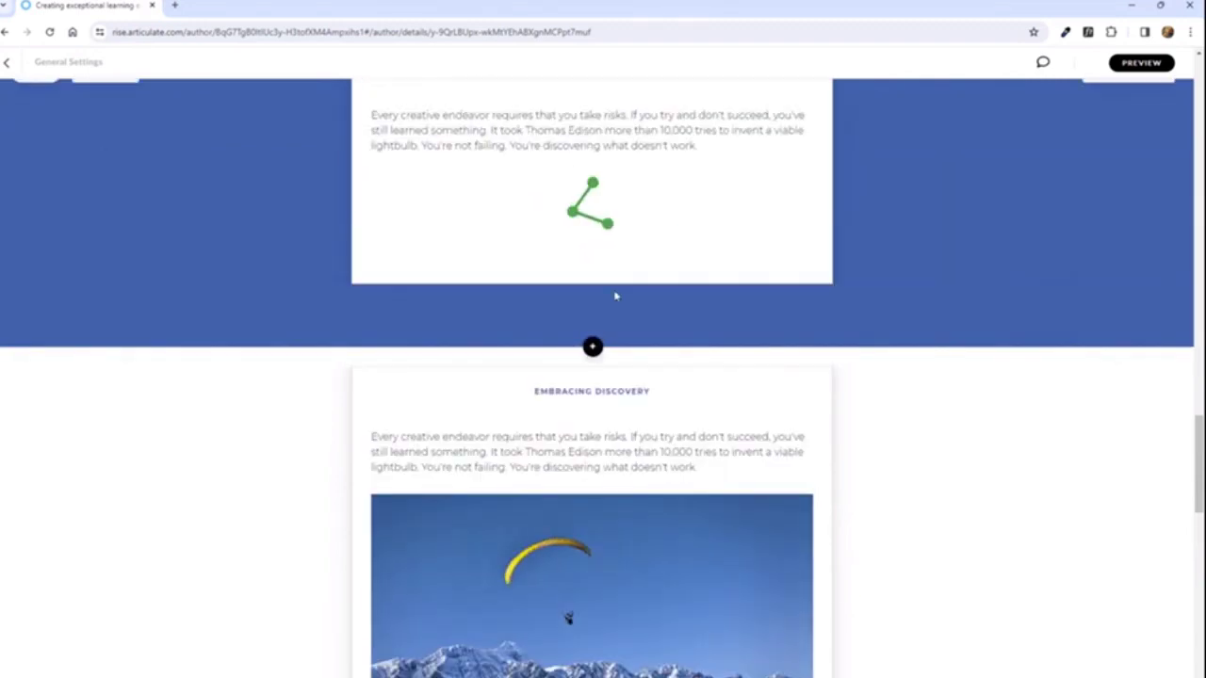
scroll(659, 235, "up", 4)
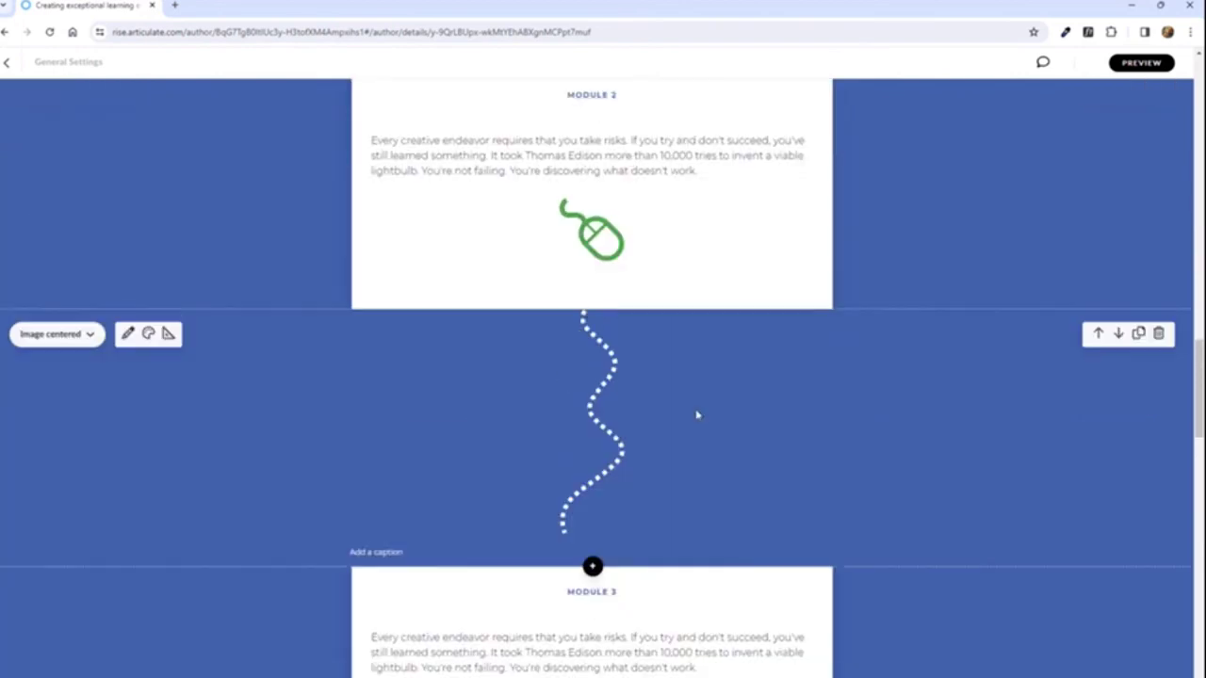
scroll(660, 283, "up", 3)
scroll(612, 235, "down", 8)
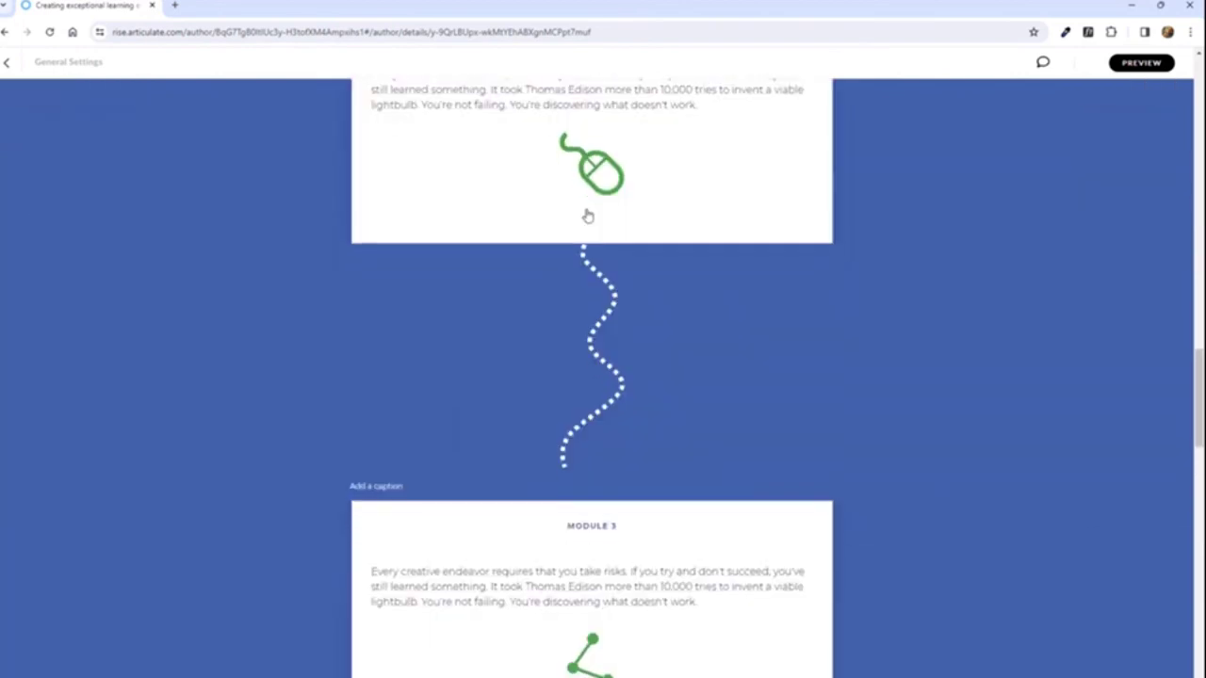
scroll(589, 221, "down", 4)
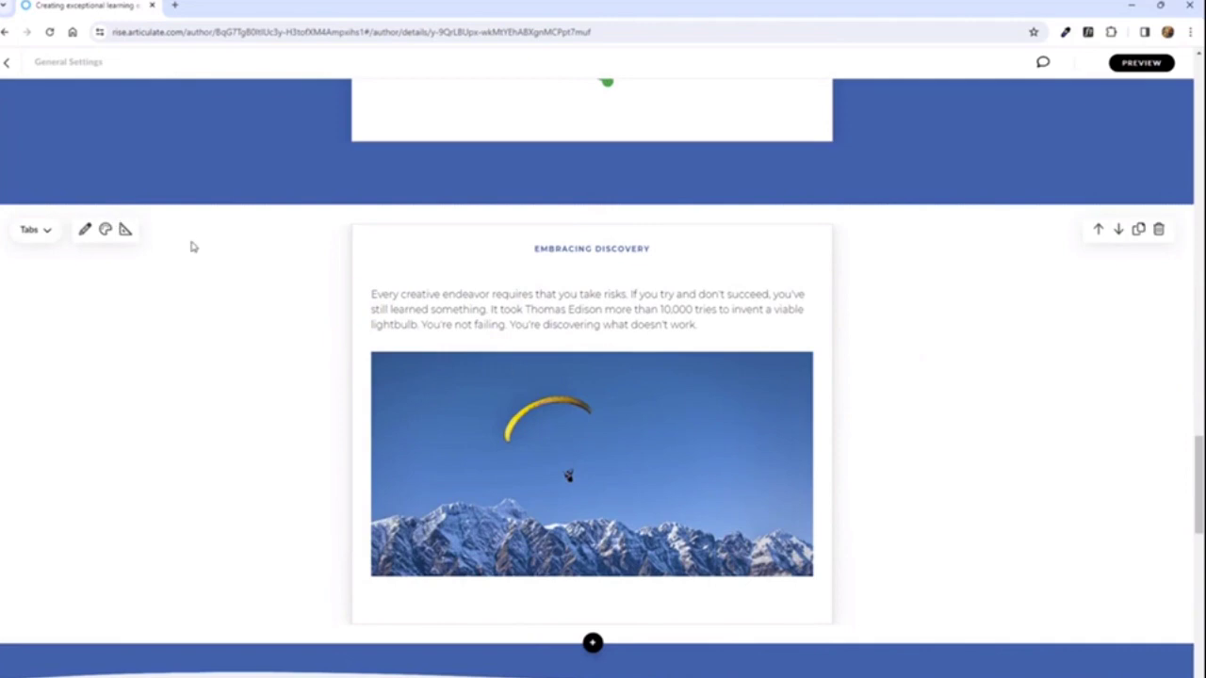
Step: Set the Embracing Discovery block's background colour to Theme and check it against the Module 3 block above
left_click(105, 229)
left_click(103, 392)
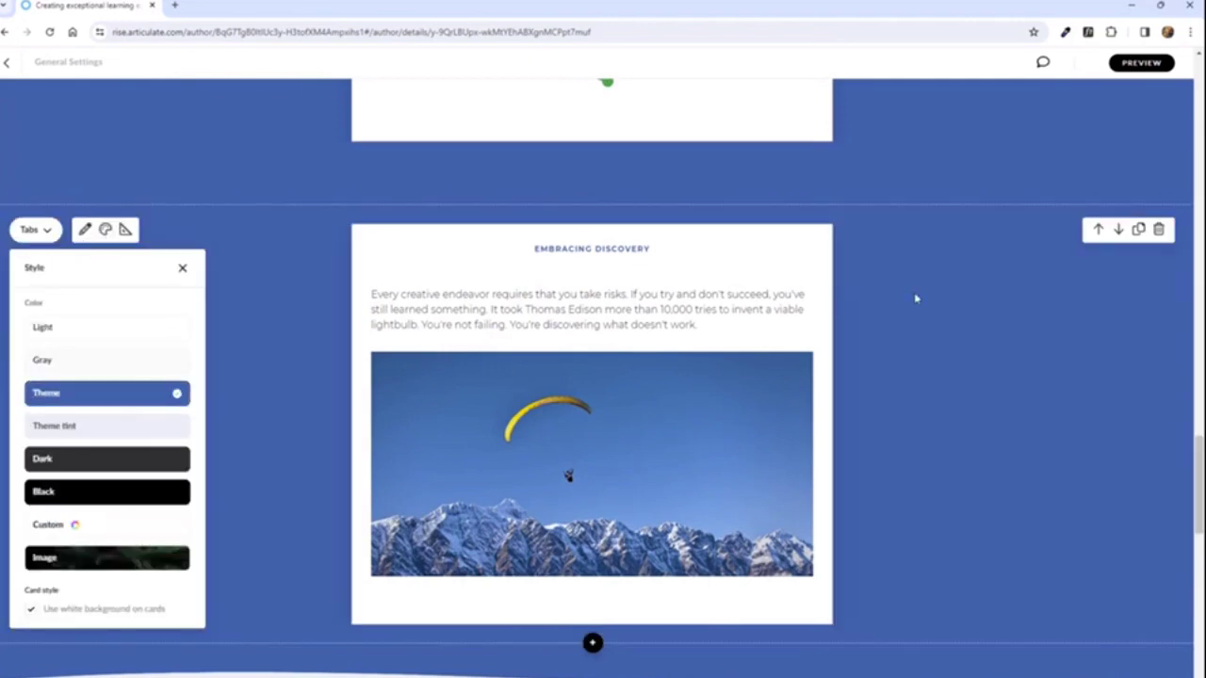
left_click(899, 333)
scroll(908, 310, "up", 6)
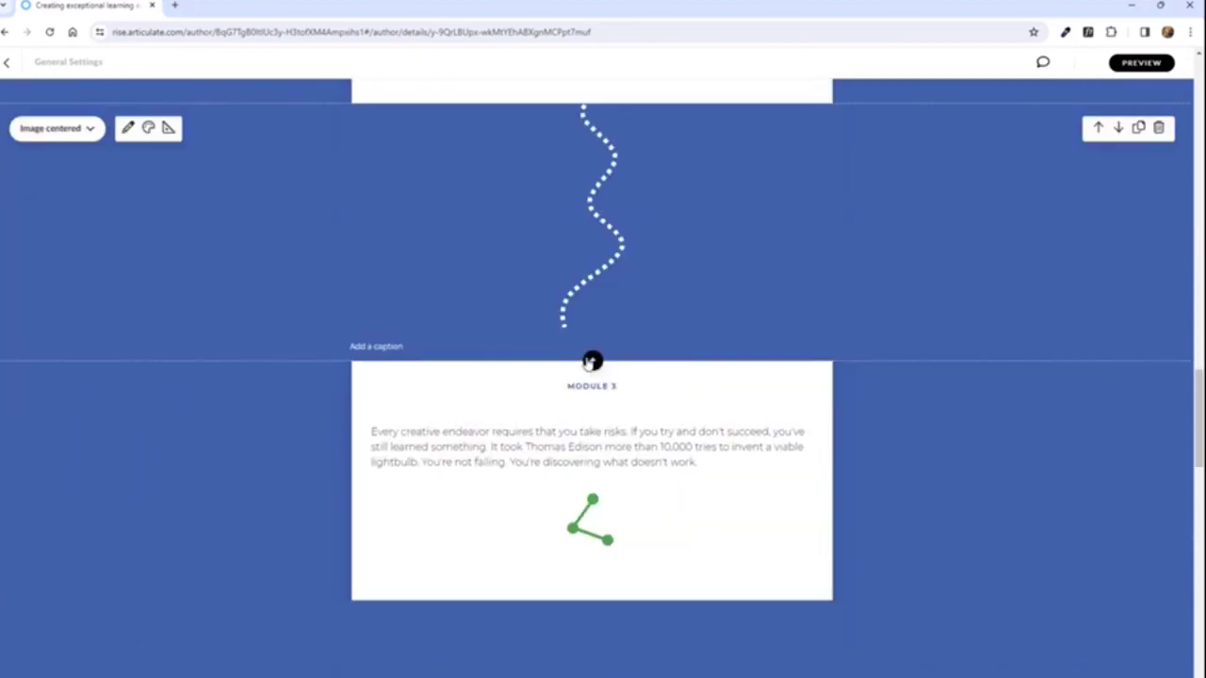
scroll(593, 365, "down", 3)
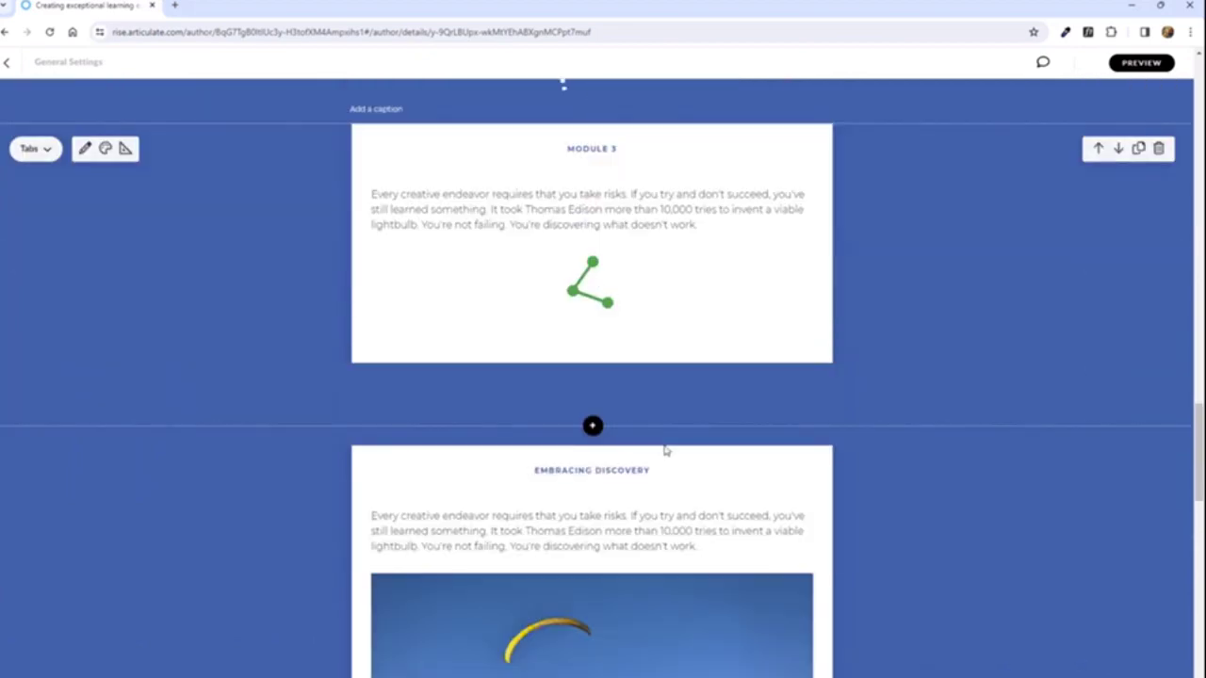
Step: Retitle the Embracing Discovery tab as "Module 4" and close the tabs editor
scroll(659, 447, "down", 2)
left_click(85, 293)
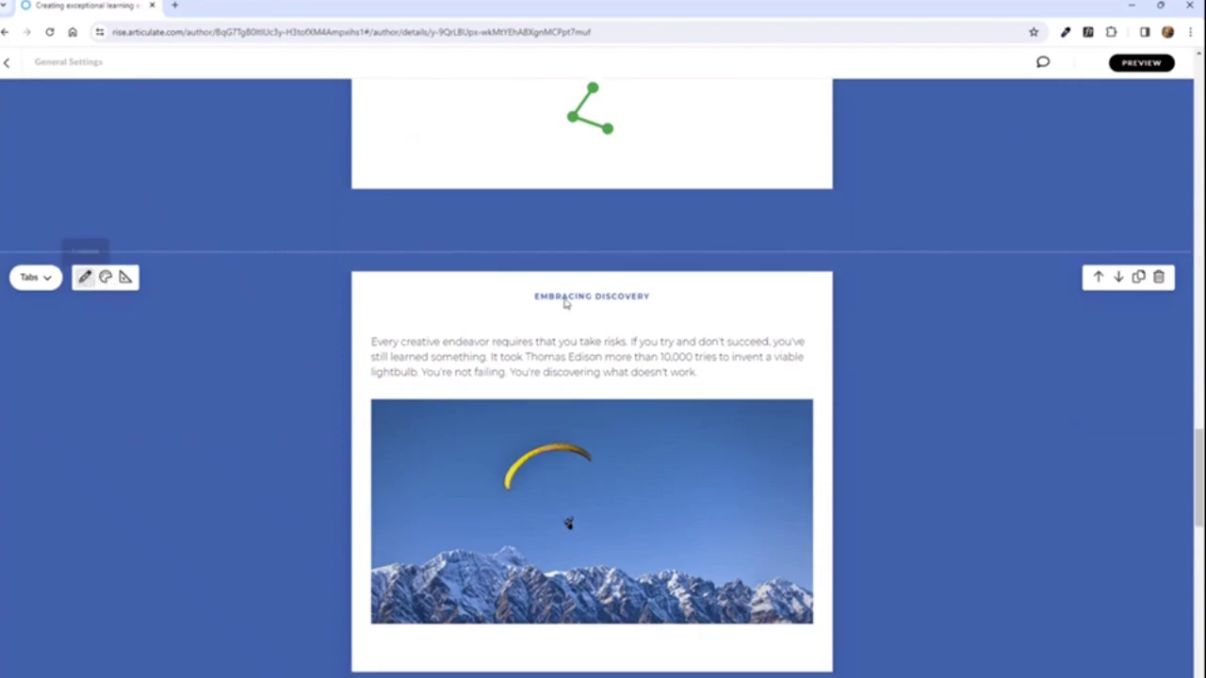
triple_click(72, 154)
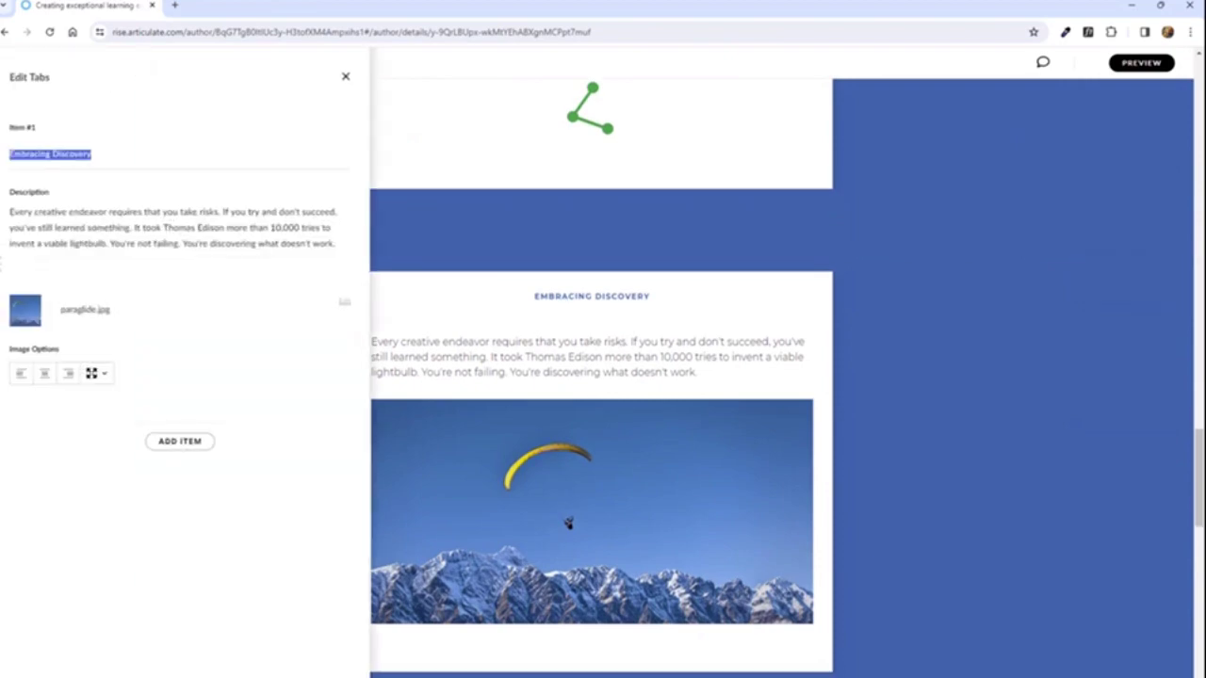
type("Mobile")
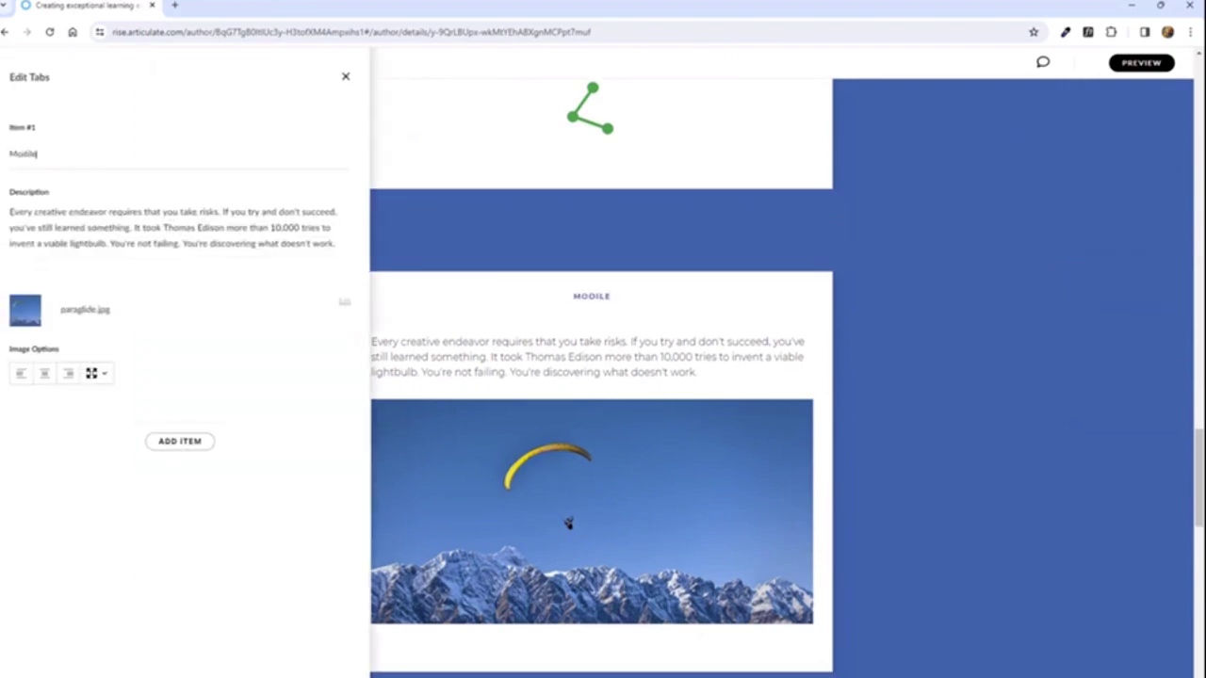
key("BackSpace")
key("BackSpace")
key("BackSpace")
type("ule 4")
left_click(933, 298)
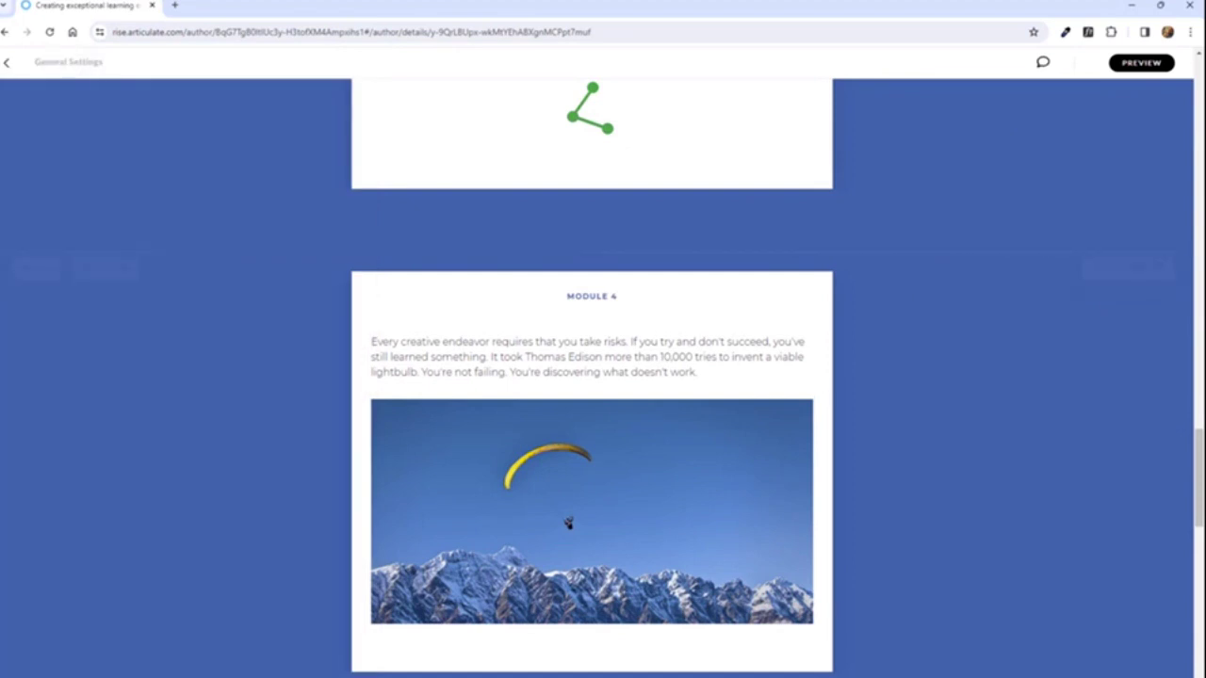
Step: Switch to PowerPoint and draw a curved line about 3 cm high and 0.8 cm wide on the blue second slide
key("alt+Tab")
left_click(81, 272)
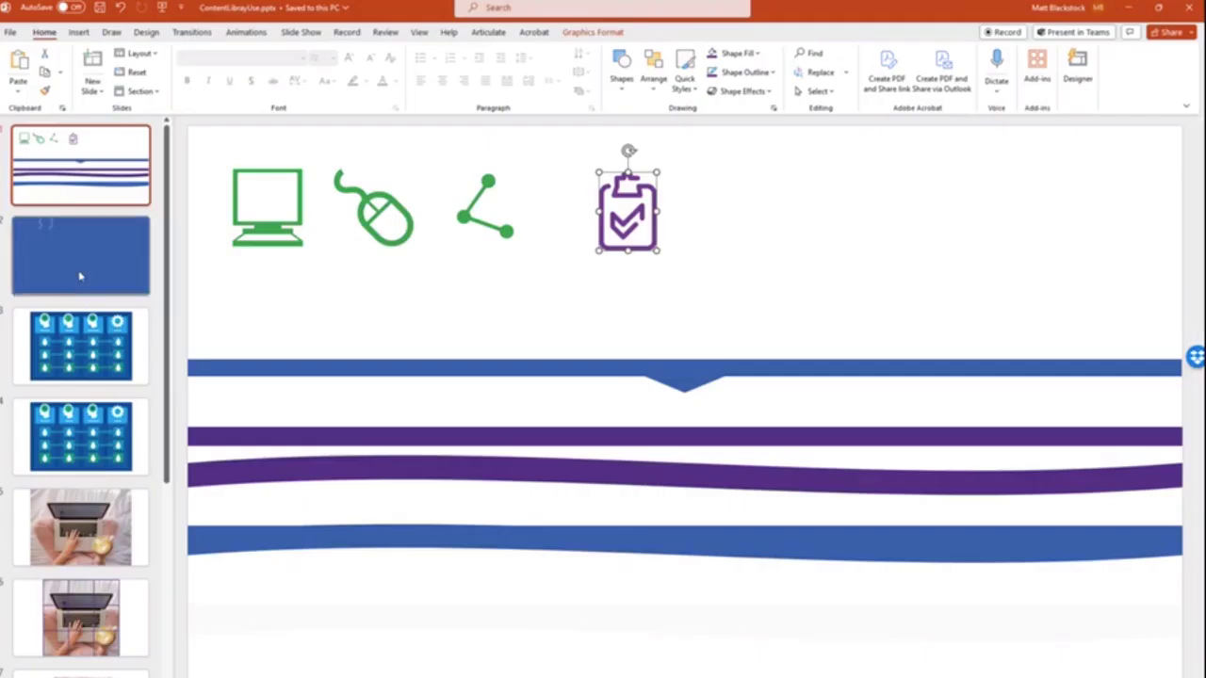
left_click(79, 32)
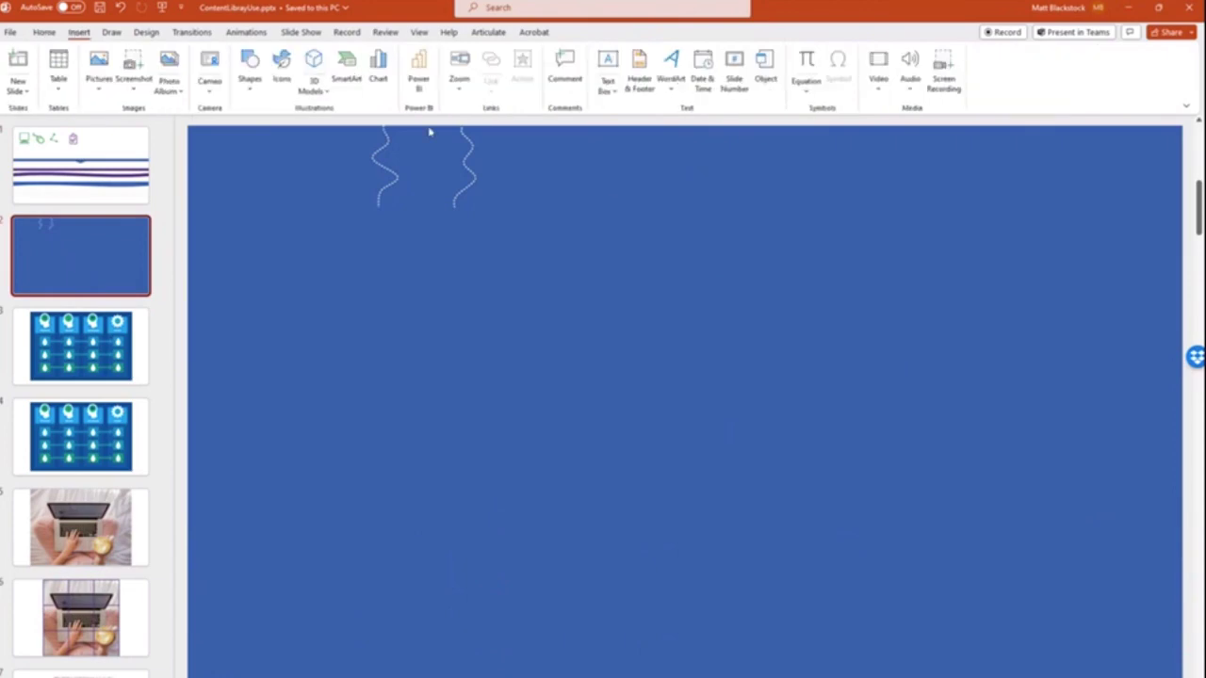
left_click(250, 80)
left_click(280, 138)
mouse_move(651, 137)
left_mouse_down()
mouse_move(671, 162)
mouse_move(675, 226)
left_mouse_up()
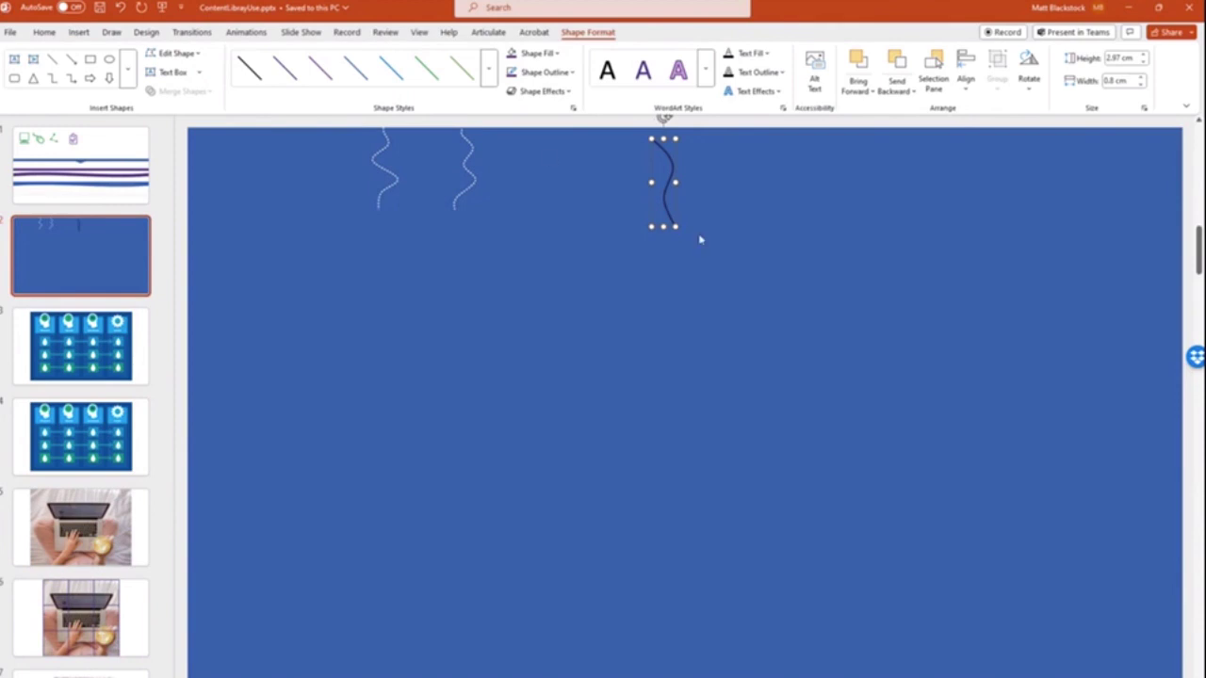
Step: Give the new curved line a white outline with a dotted dash style
left_click(577, 79)
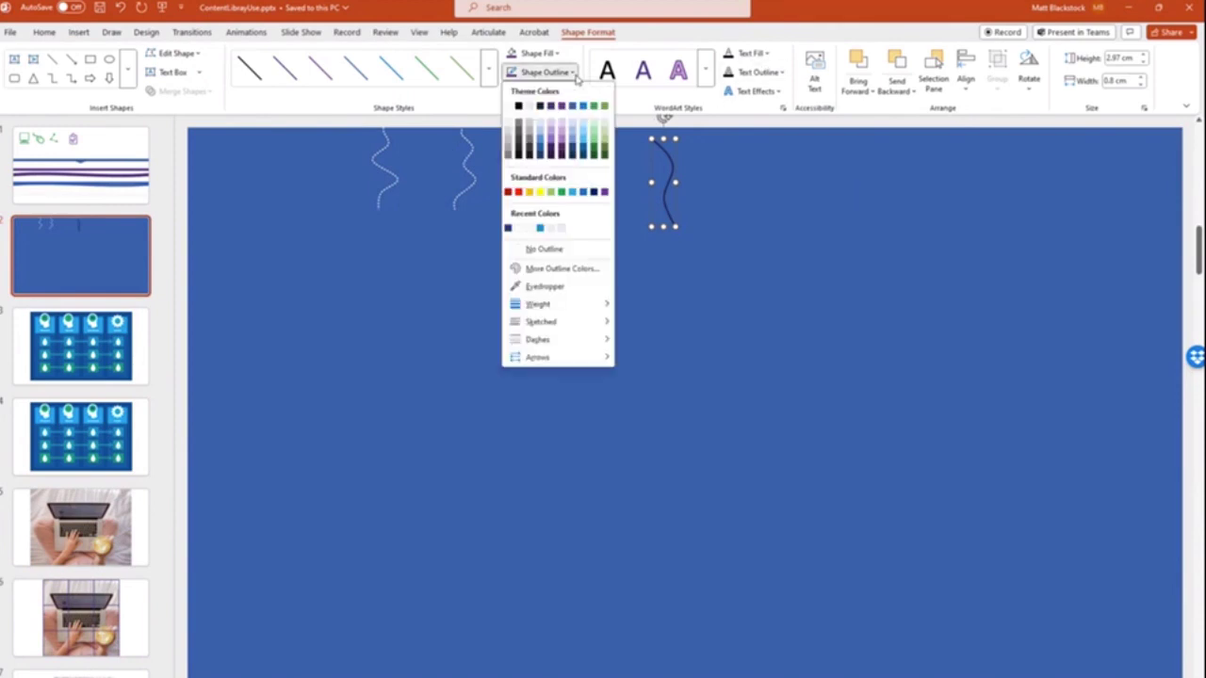
left_click(522, 231)
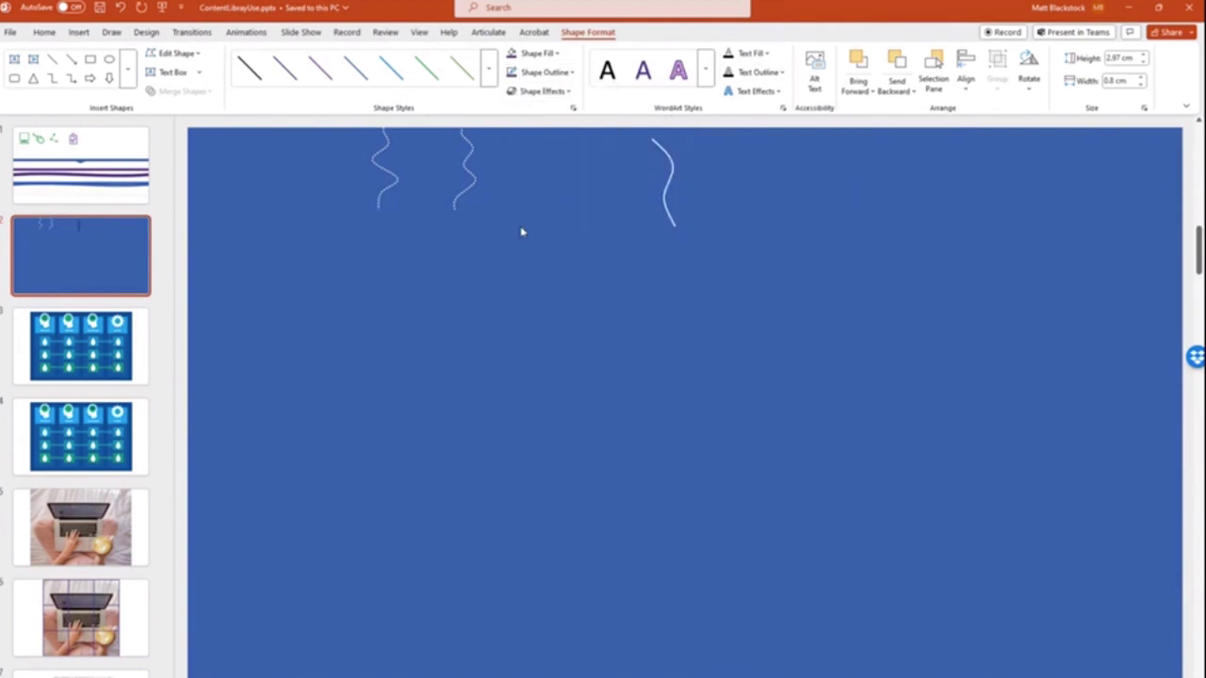
left_click(571, 74)
mouse_move(546, 345)
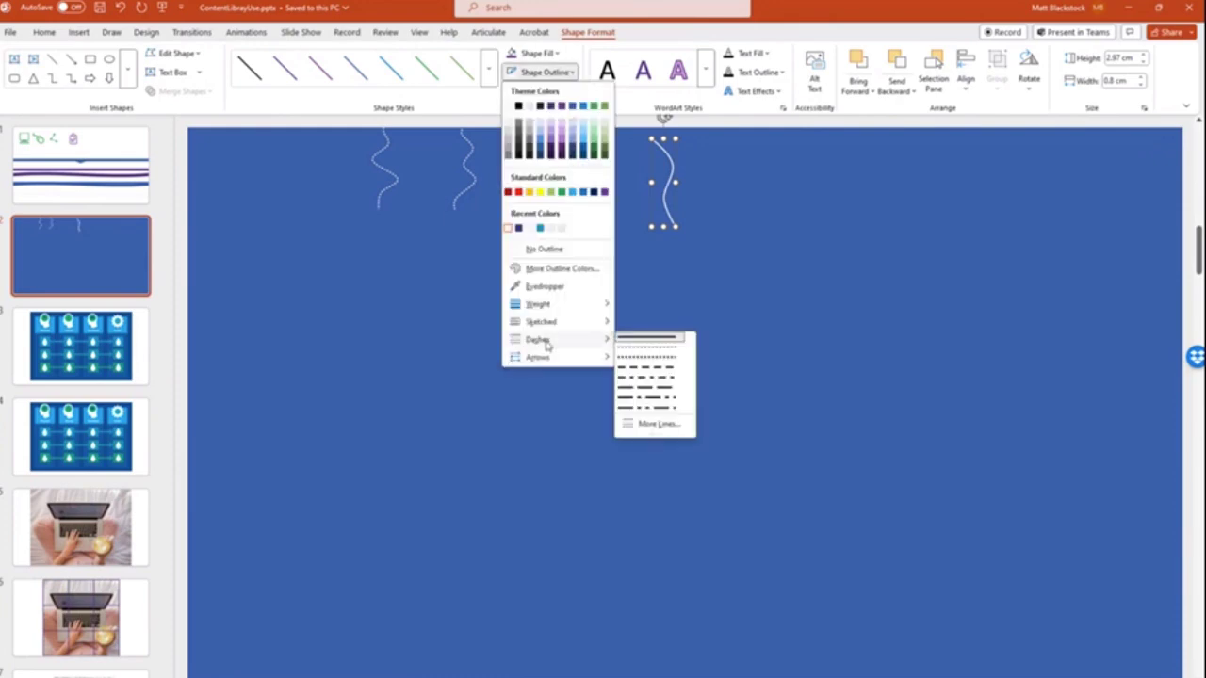
left_click(624, 347)
left_click(802, 234)
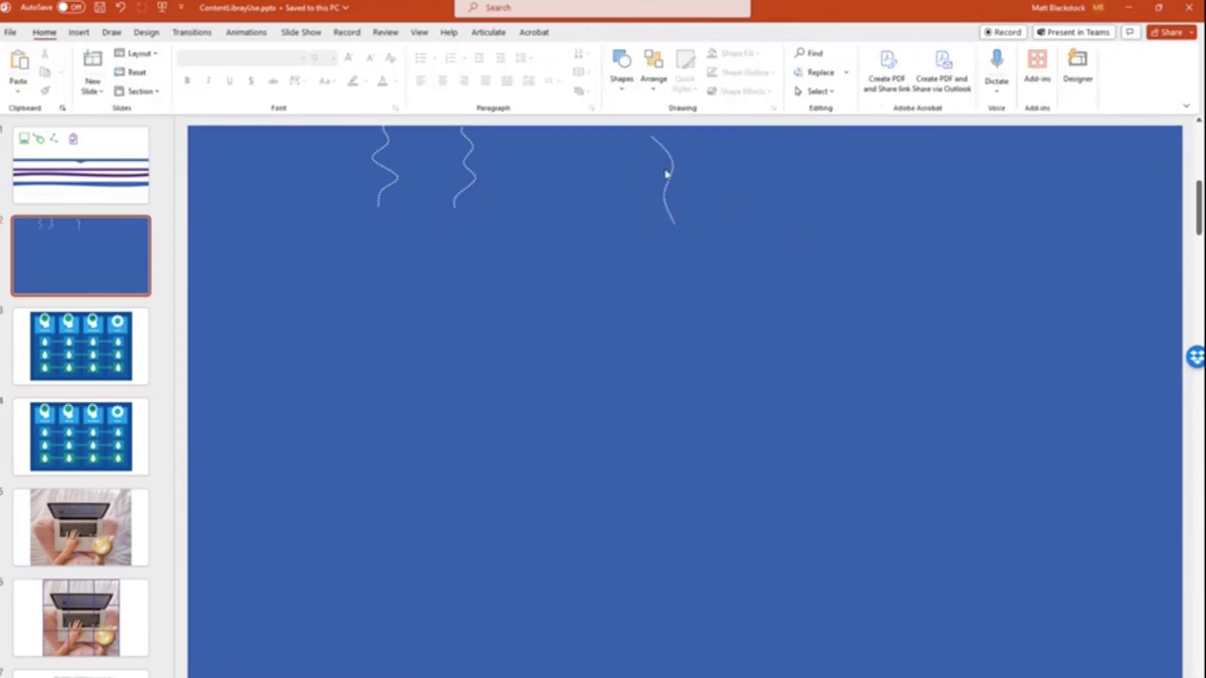
Step: Move the dotted curved line closer to the other two lines and save it as the PNG picture "Module 4 line"
left_click_drag(673, 174, 584, 181)
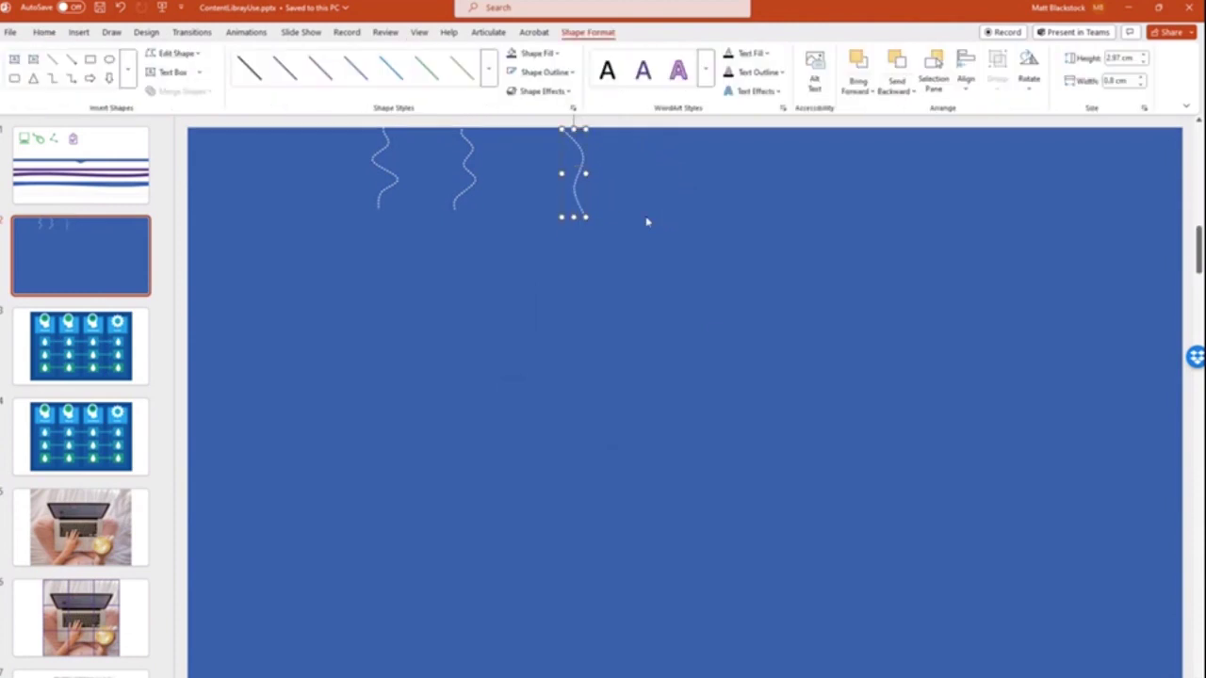
right_click(585, 216)
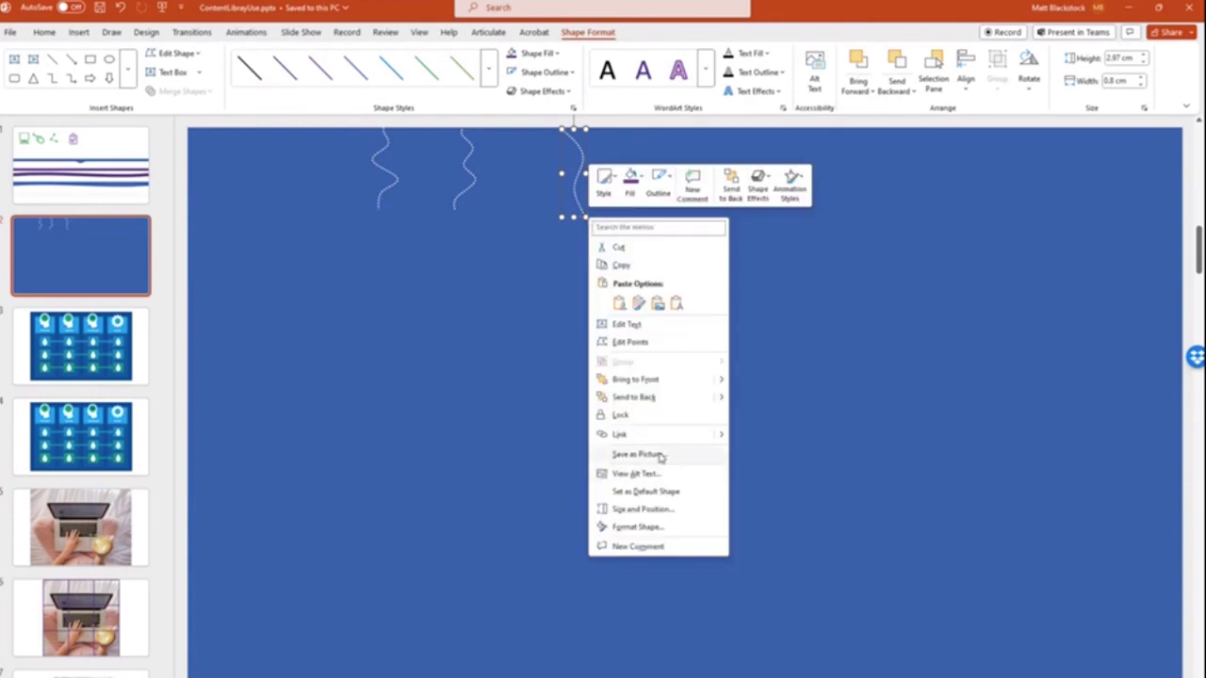
left_click(637, 454)
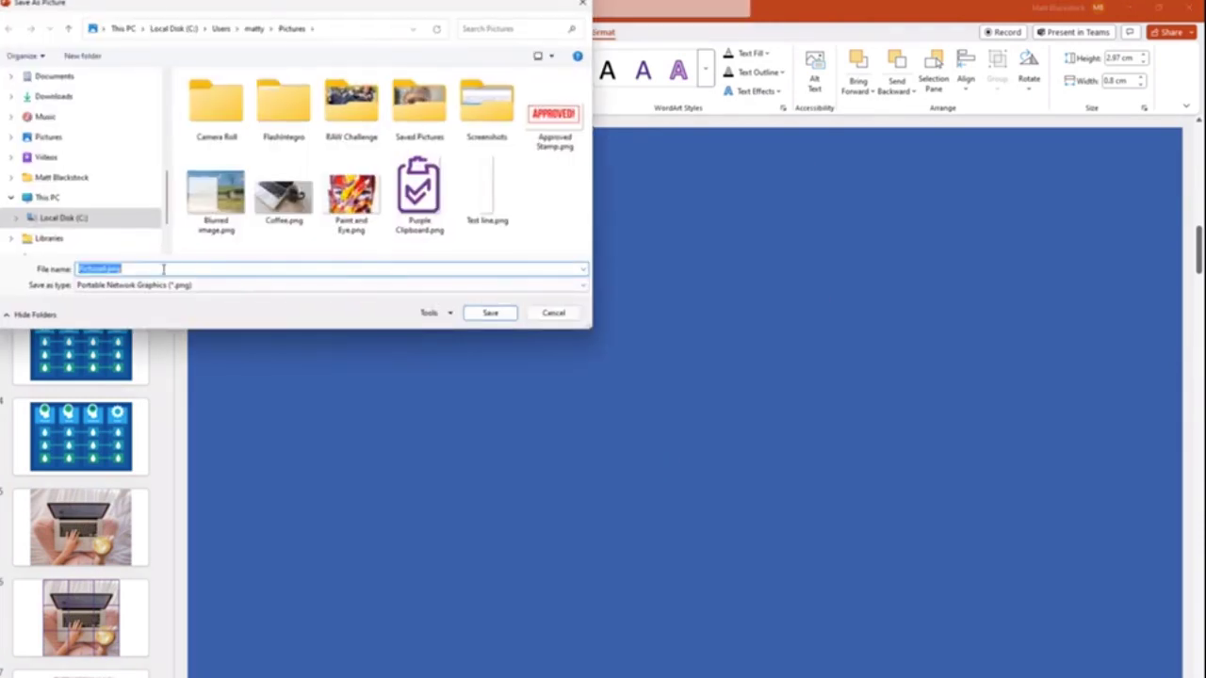
left_click(163, 269)
key("ctrl+a")
type("Modu")
key("Return")
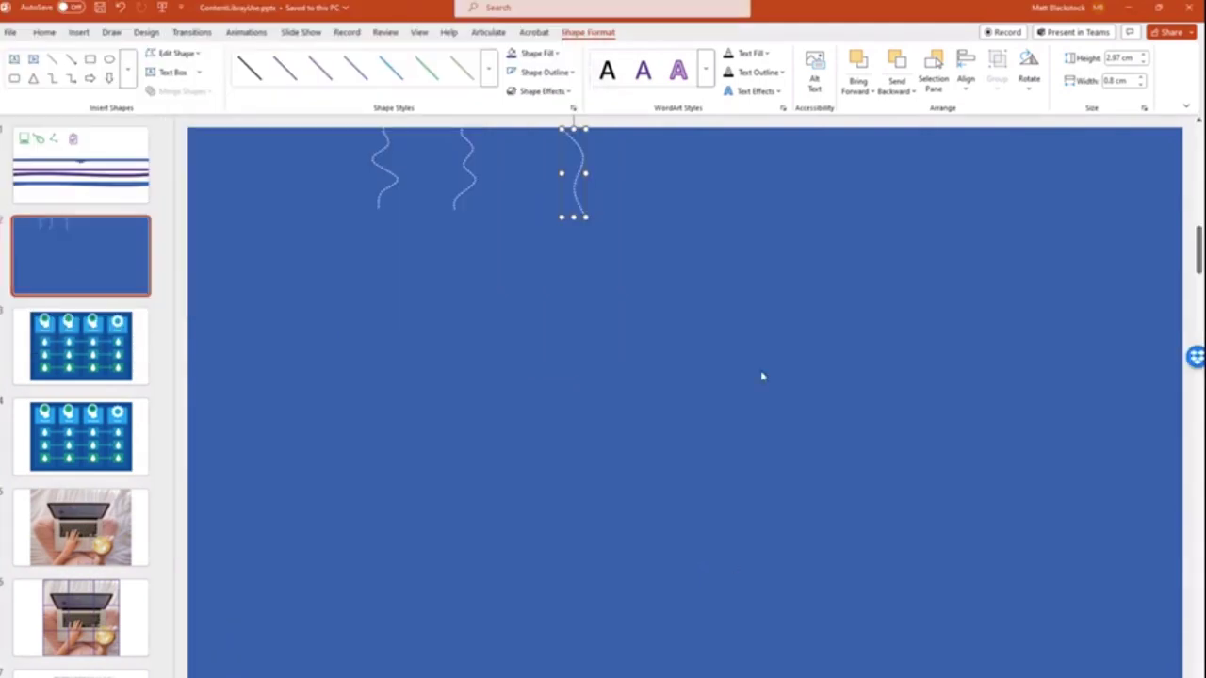
Step: Switch to Rise 360 in the browser and insert a centered image block between the Module 3 and Module 4 cards
key("alt+Tab")
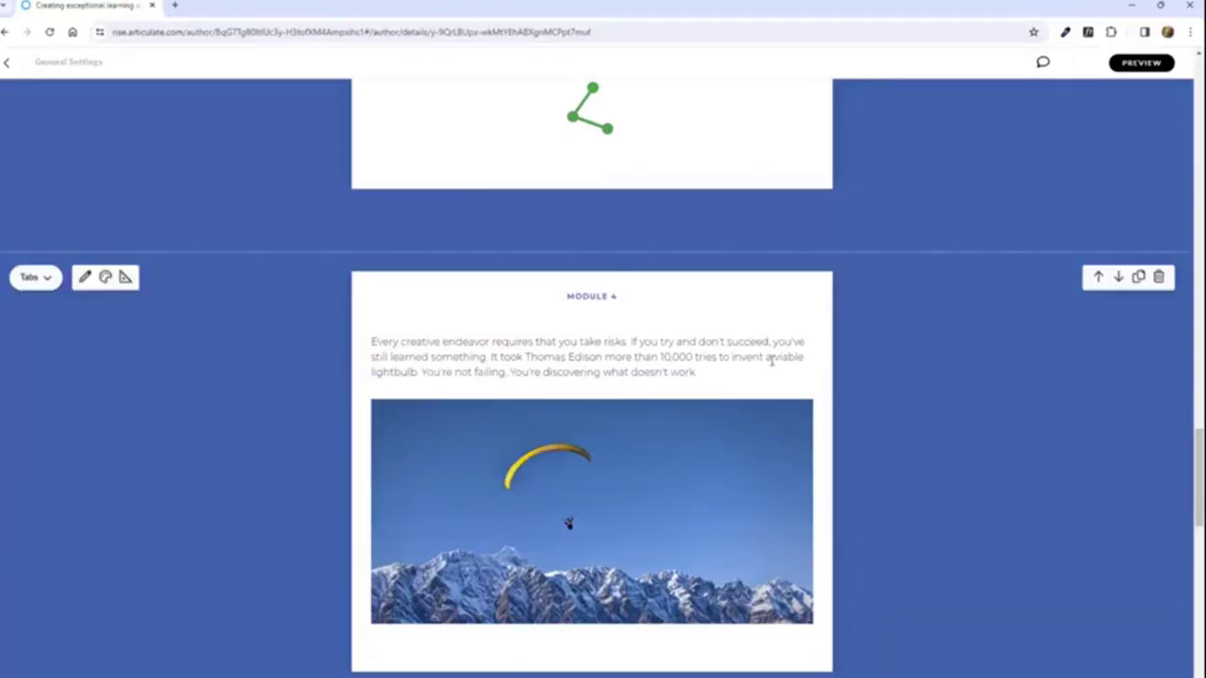
scroll(635, 189, "down", 1)
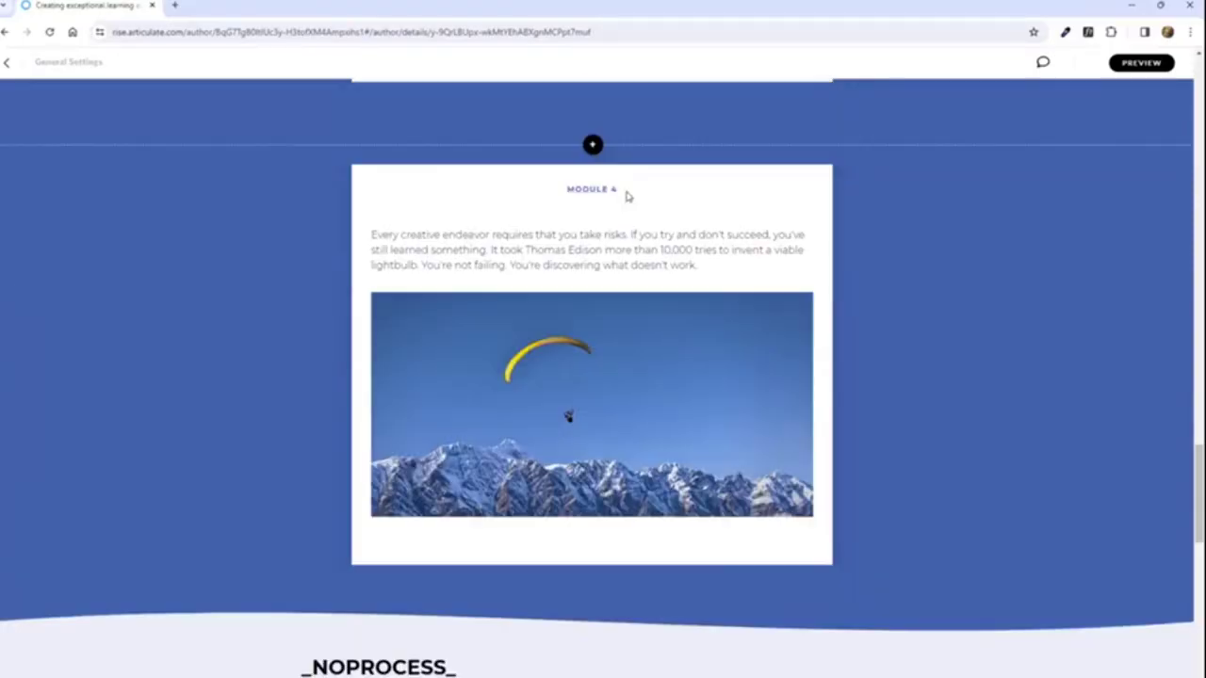
scroll(628, 240, "up", 1)
scroll(628, 239, "up", 1)
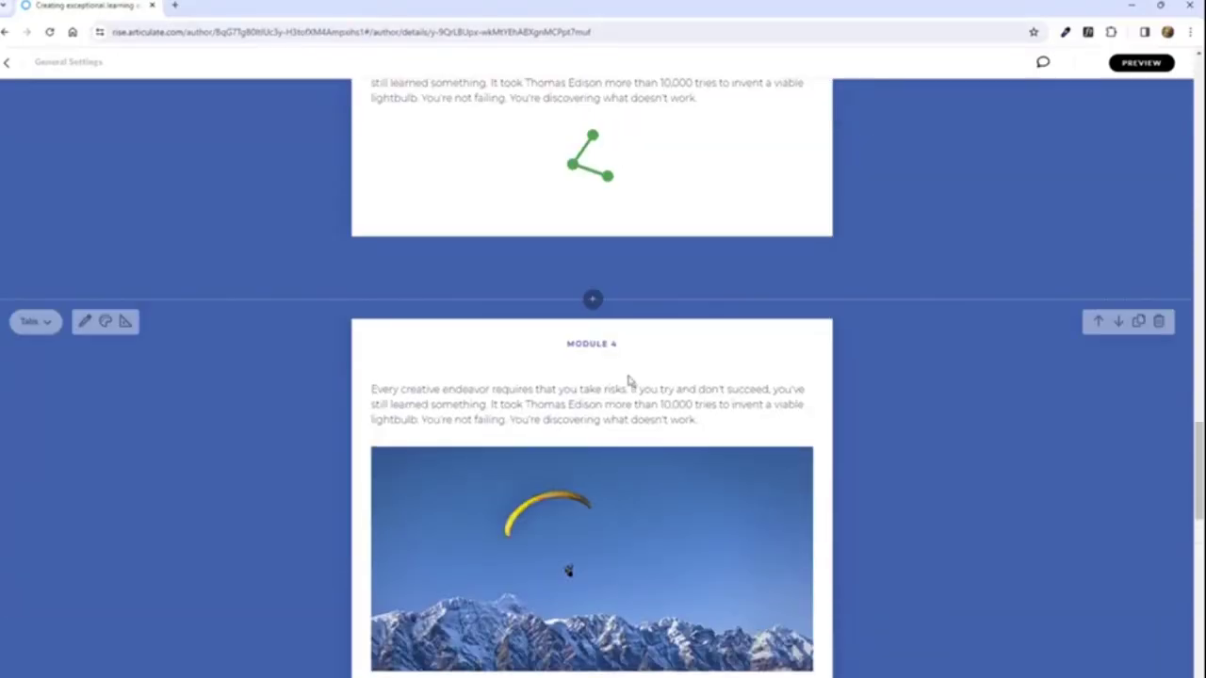
left_click(592, 300)
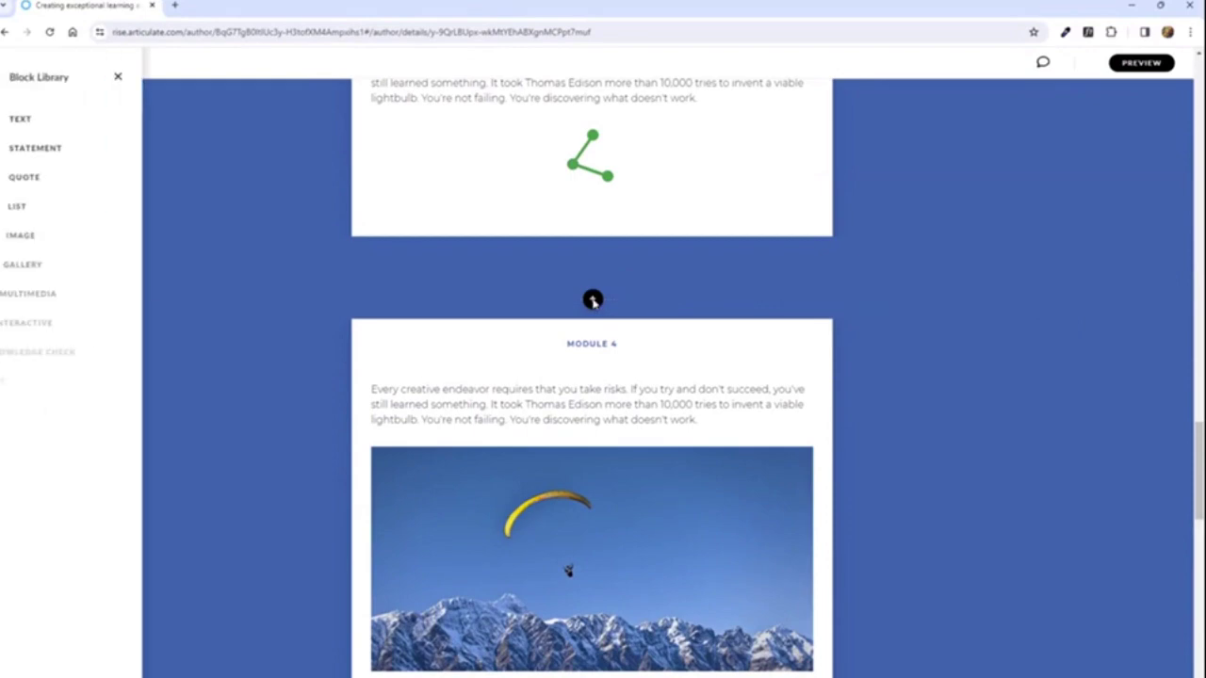
left_click(31, 247)
left_click(247, 127)
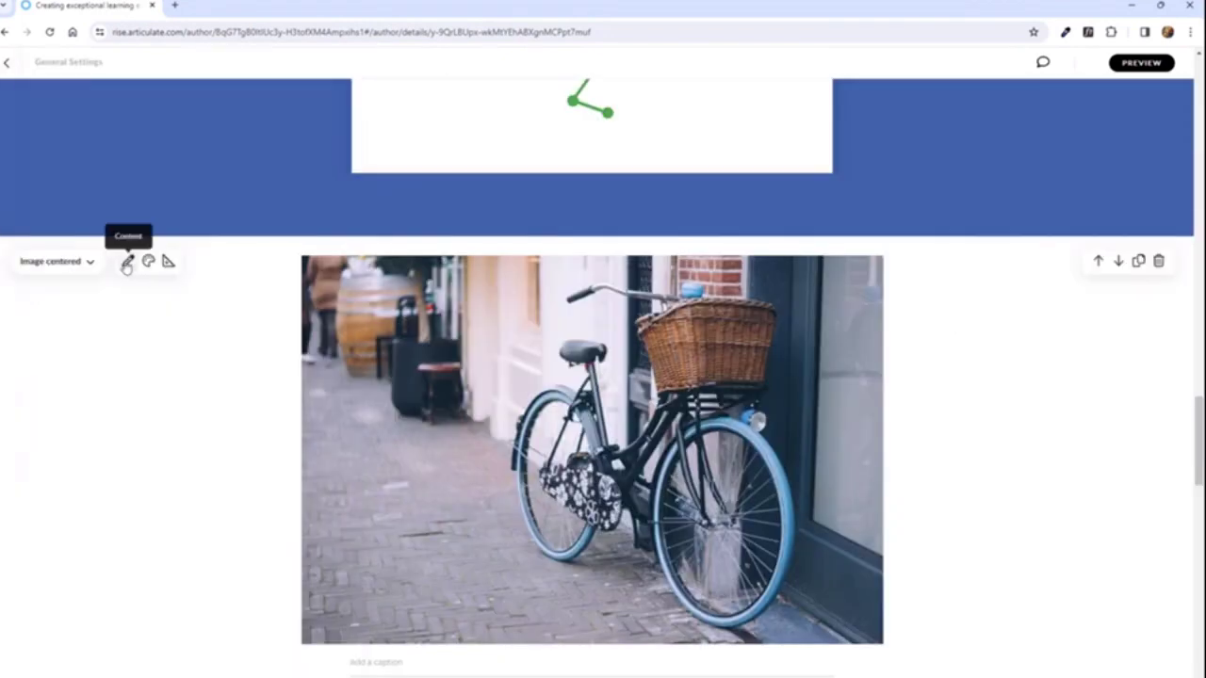
Step: Replace the new image block's bicycle picture with "Module 4 line.png" and close the image editor
left_click(127, 264)
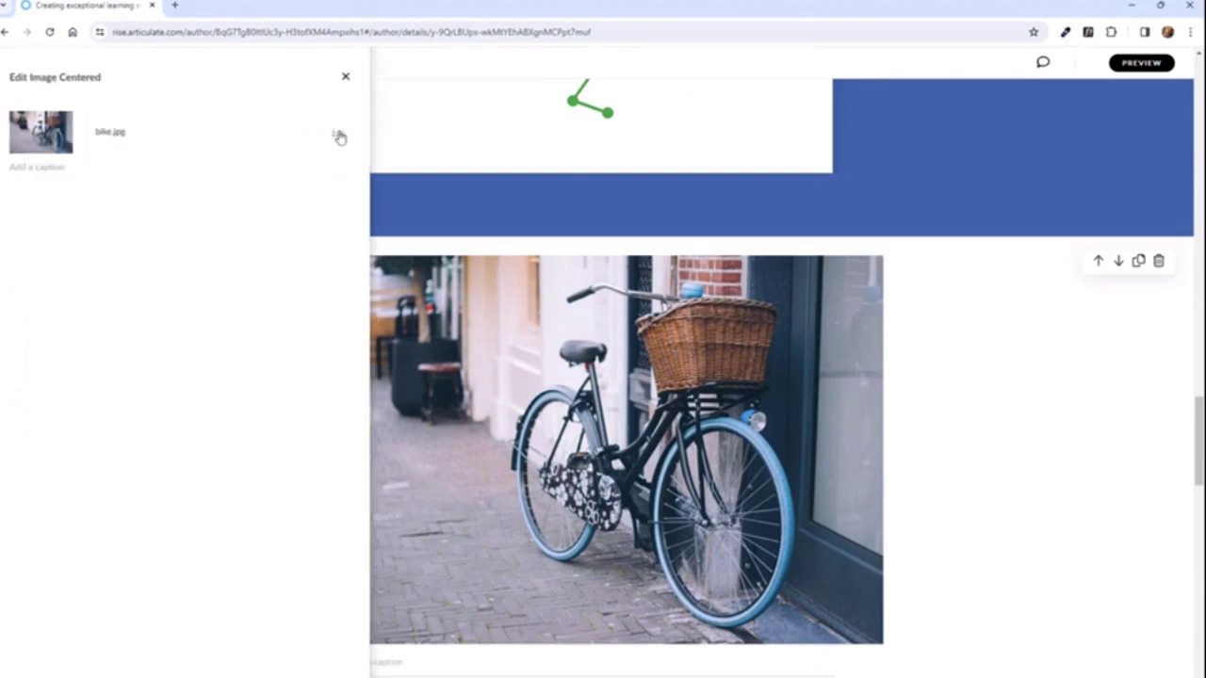
left_click(338, 134)
left_click(248, 166)
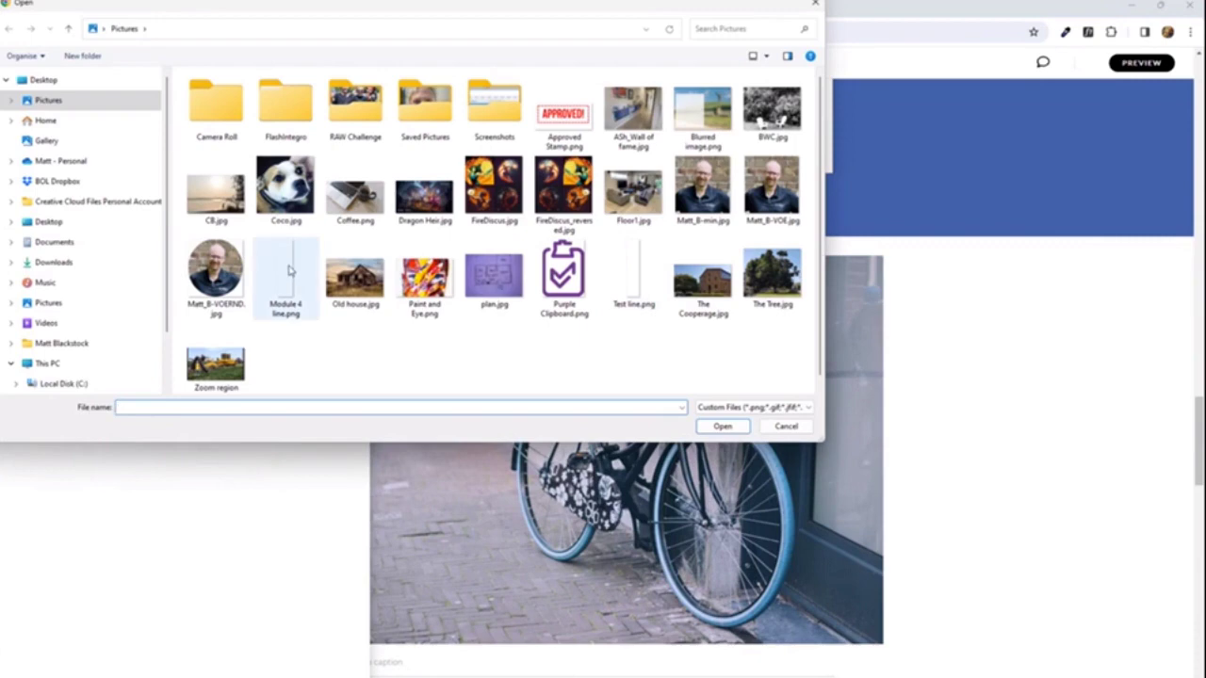
left_click(289, 271)
left_click(722, 427)
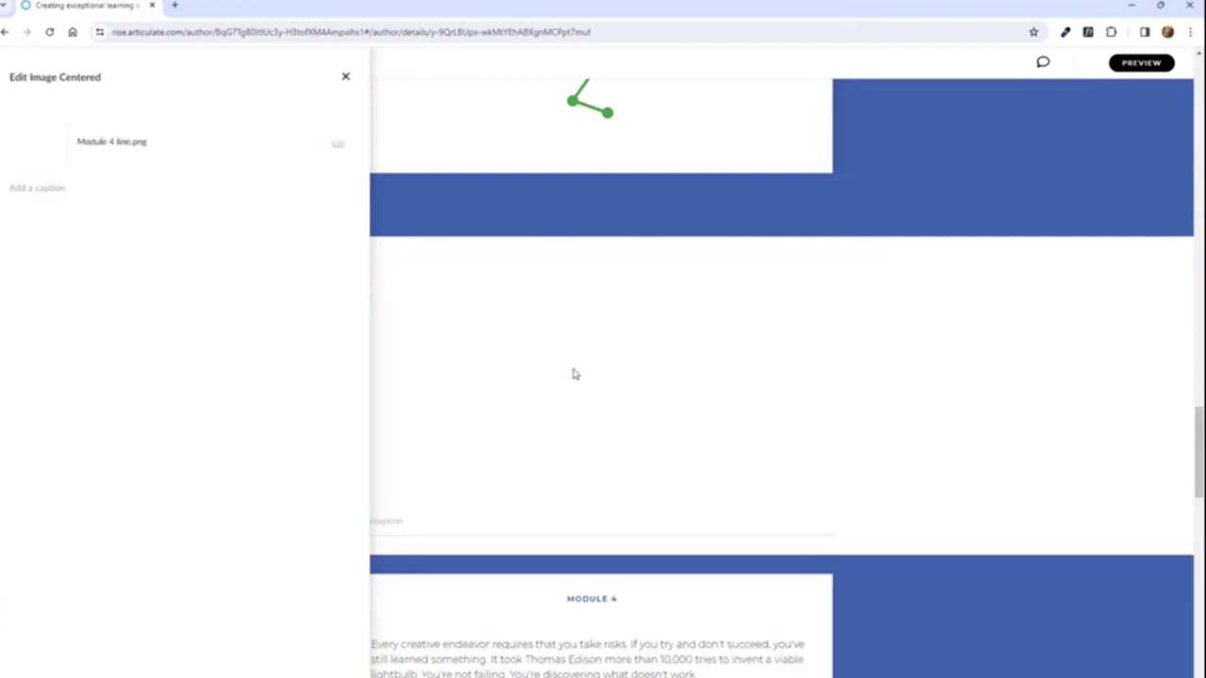
left_click(792, 377)
Step: Set the dotted-line image block's background colour to Theme and its top and bottom padding to 0
left_click(148, 261)
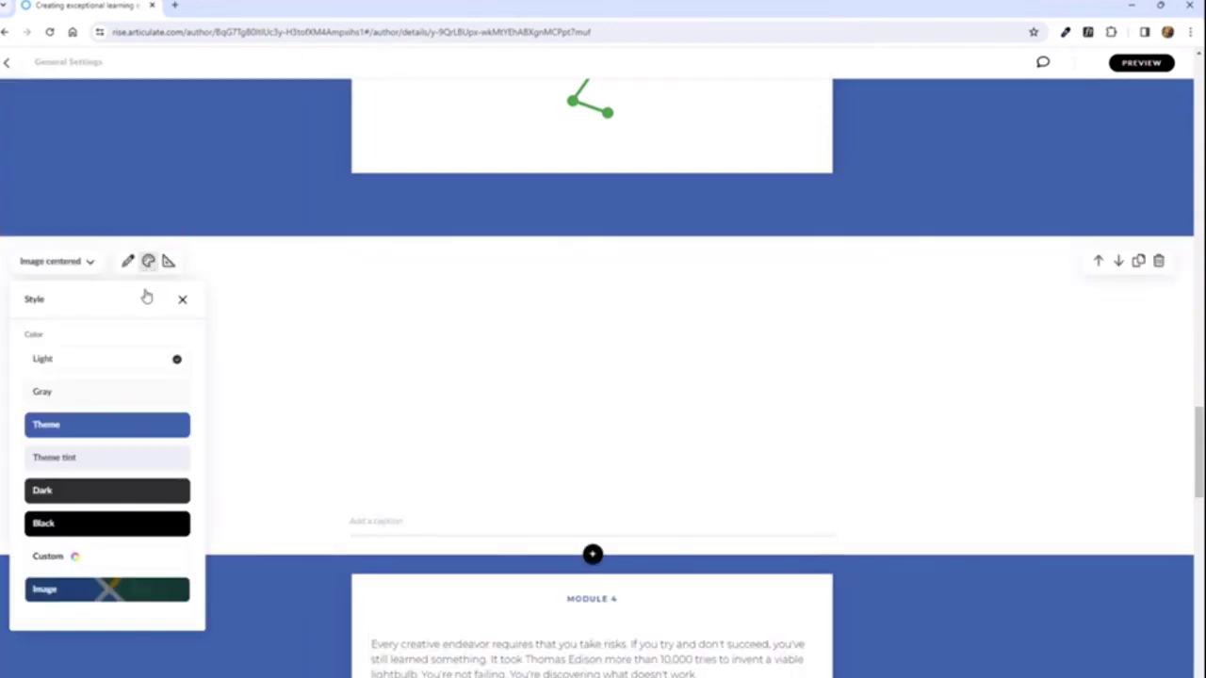
left_click(102, 425)
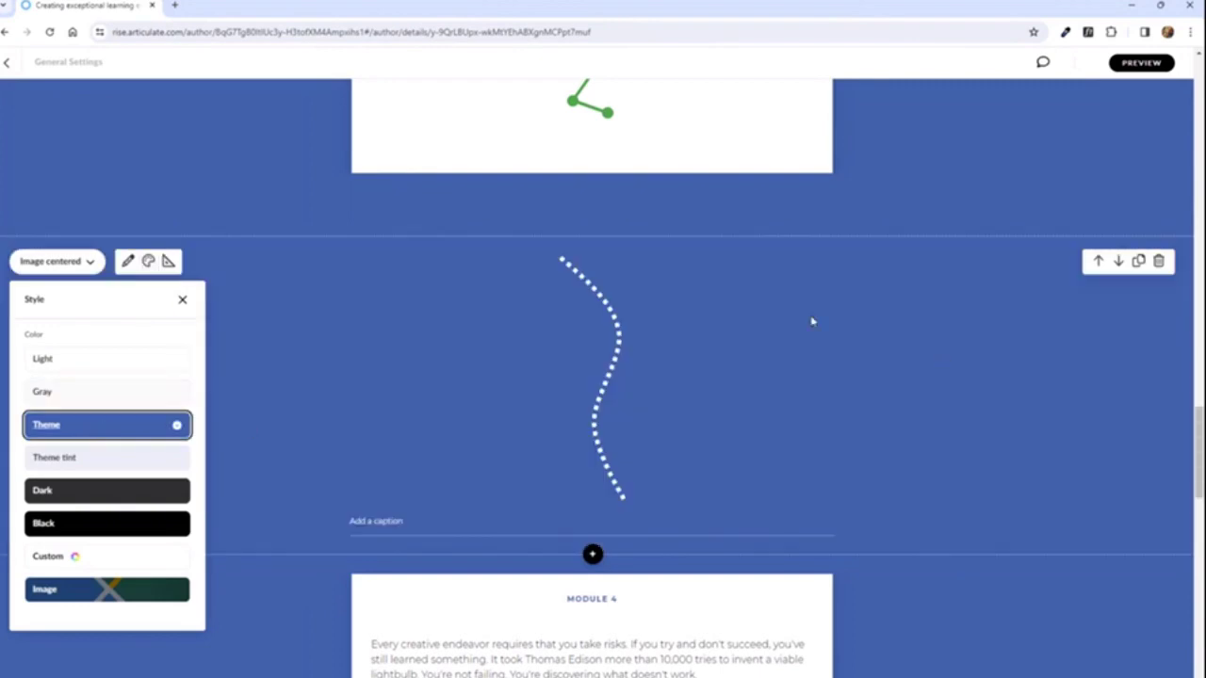
left_click(166, 261)
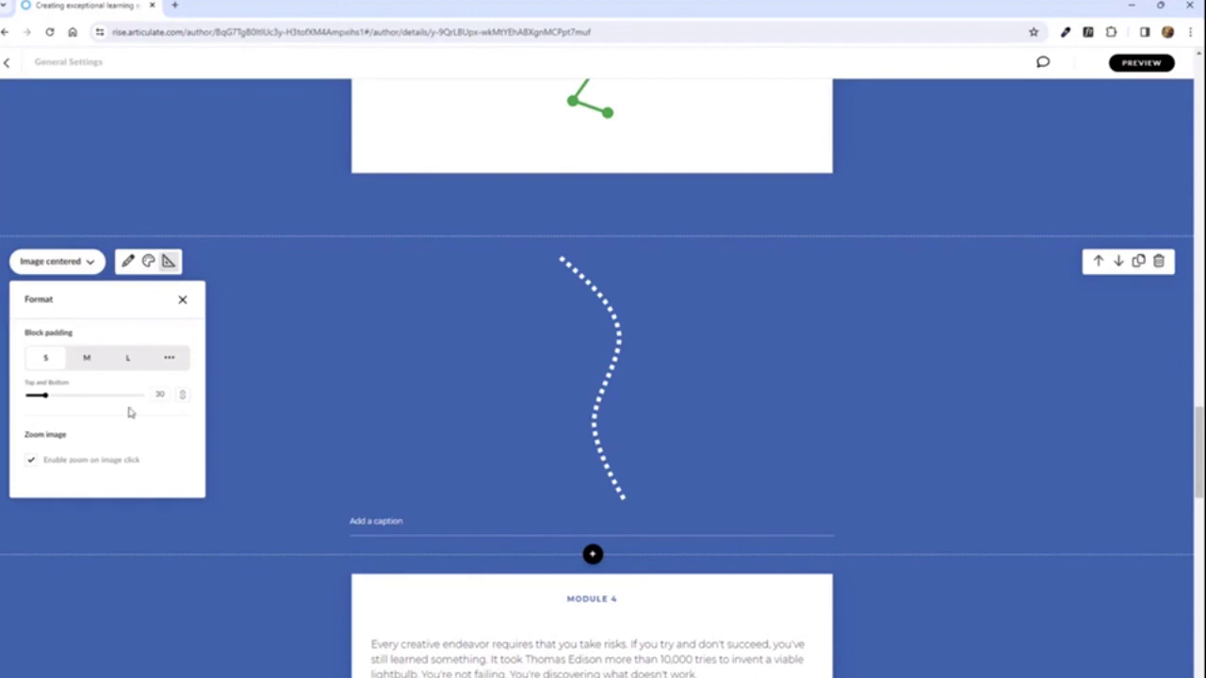
left_click_drag(43, 397, 27, 395)
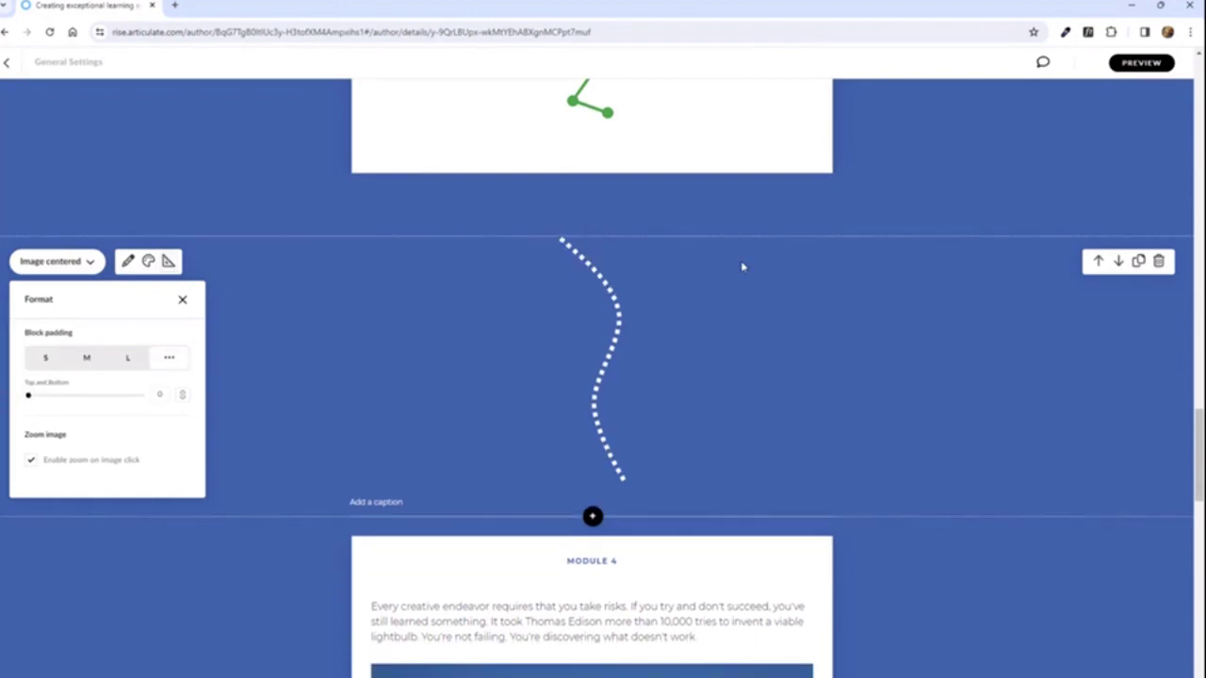
Step: Set the Module 3 tabs block's bottom padding to 0
scroll(635, 266, "up", 3)
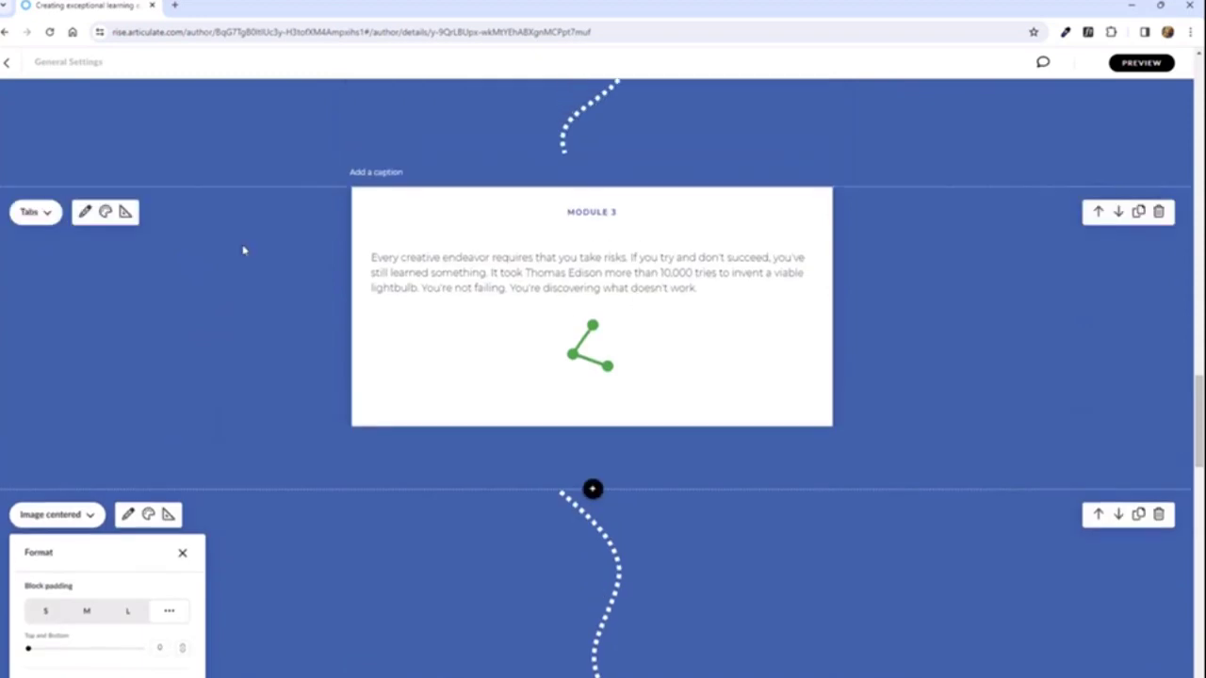
left_click(126, 211)
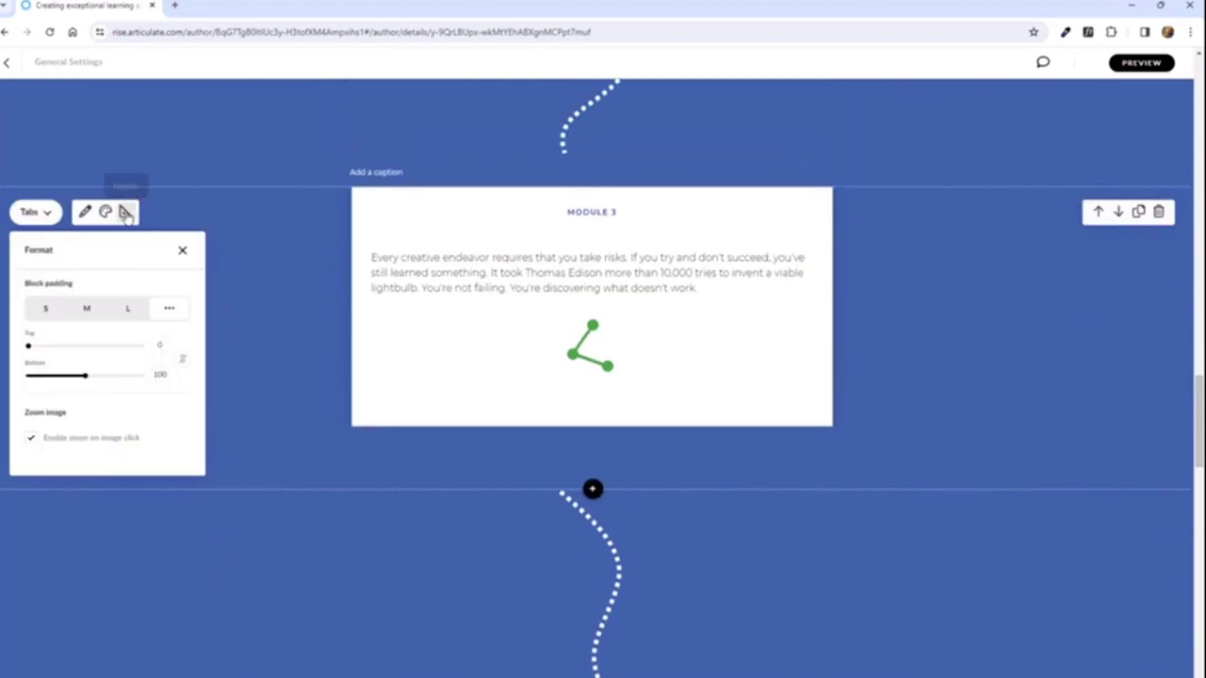
left_click(9, 393)
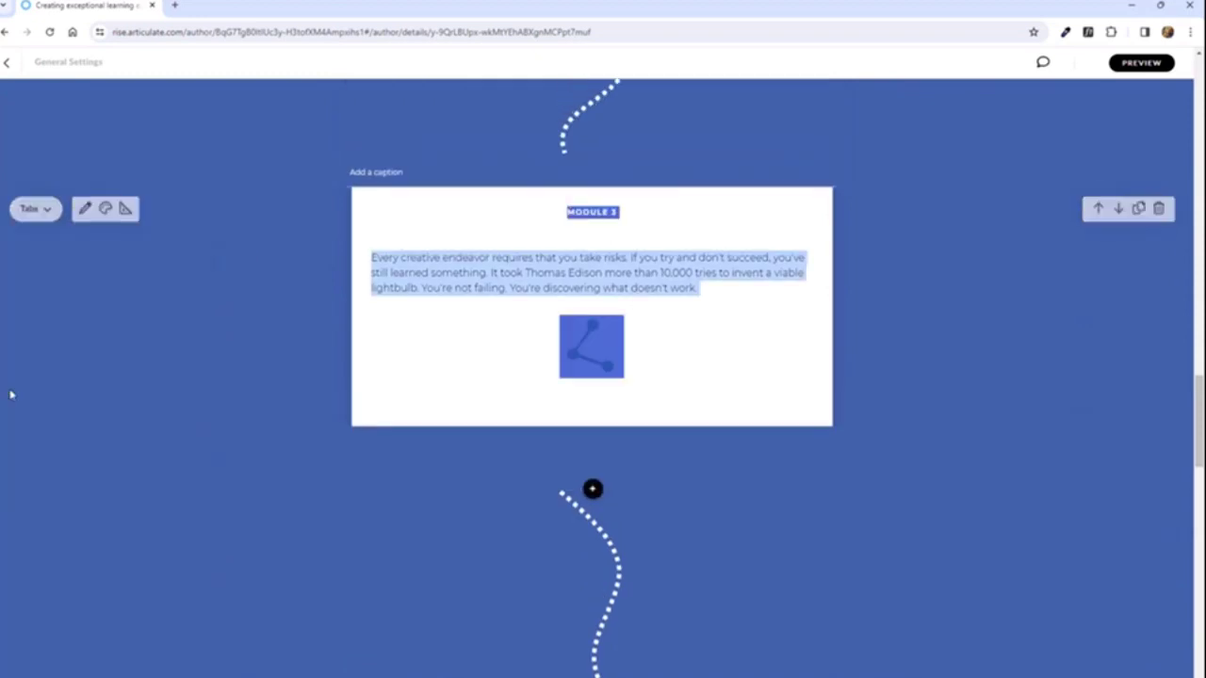
left_click(124, 210)
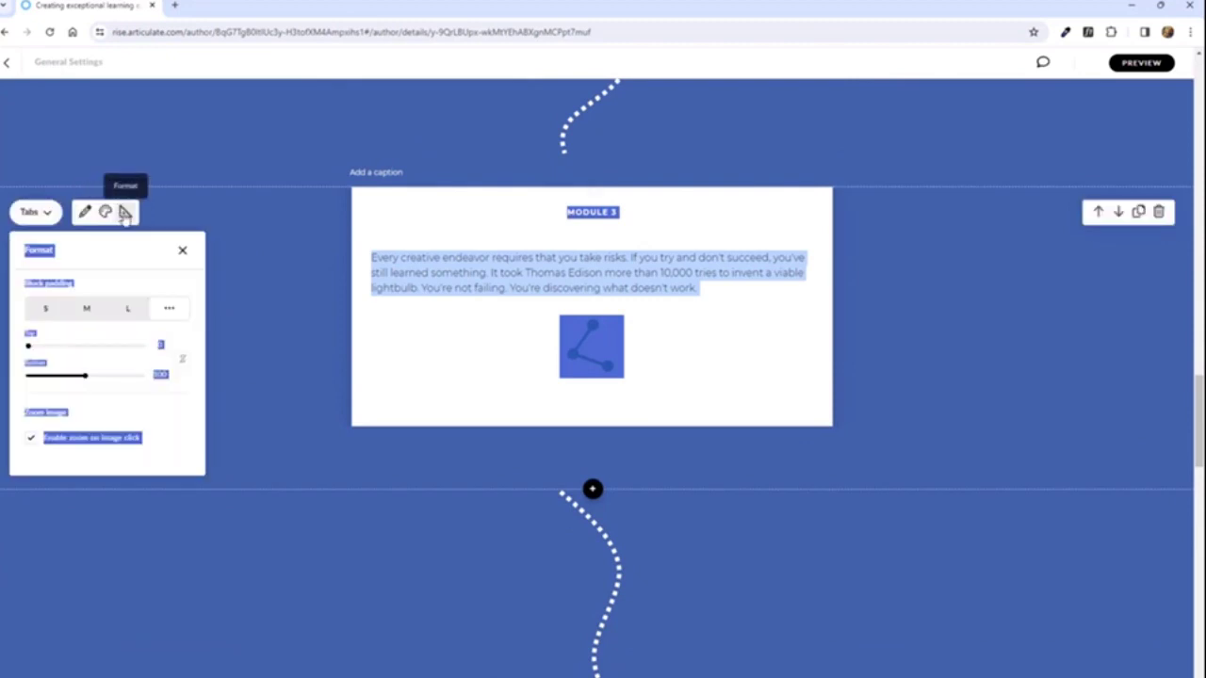
left_click_drag(84, 377, 27, 375)
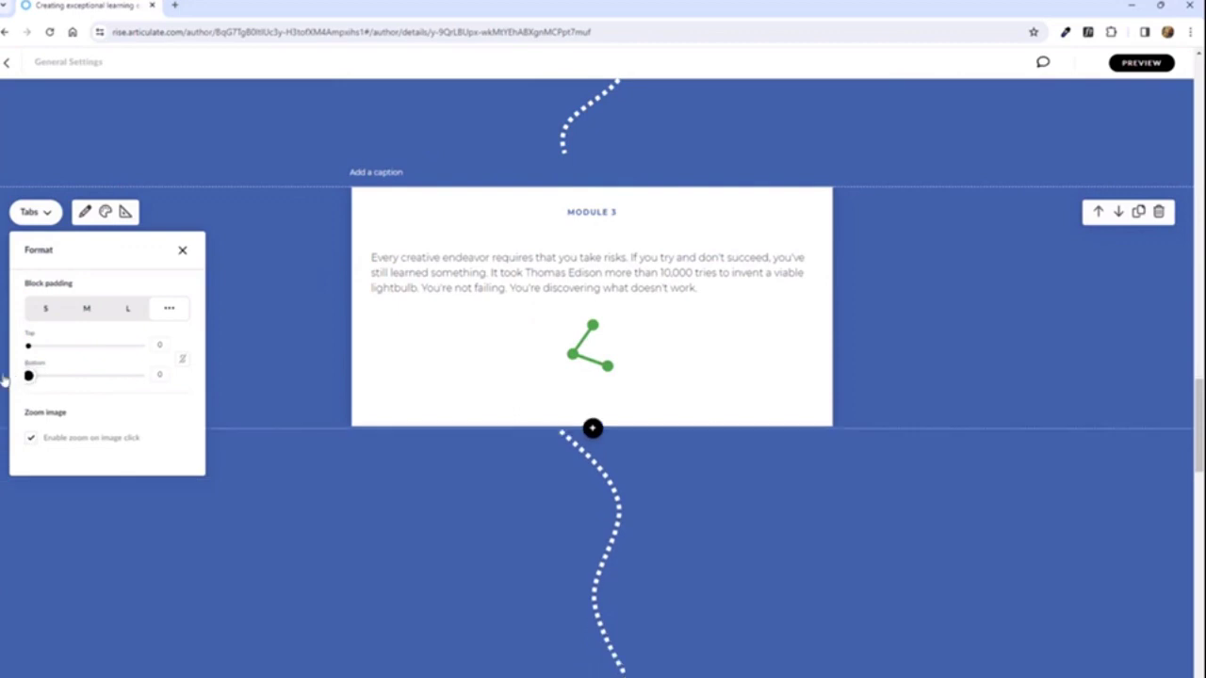
Step: Set the Module 4 tabs block's top and bottom padding to 0
scroll(517, 498, "down", 3)
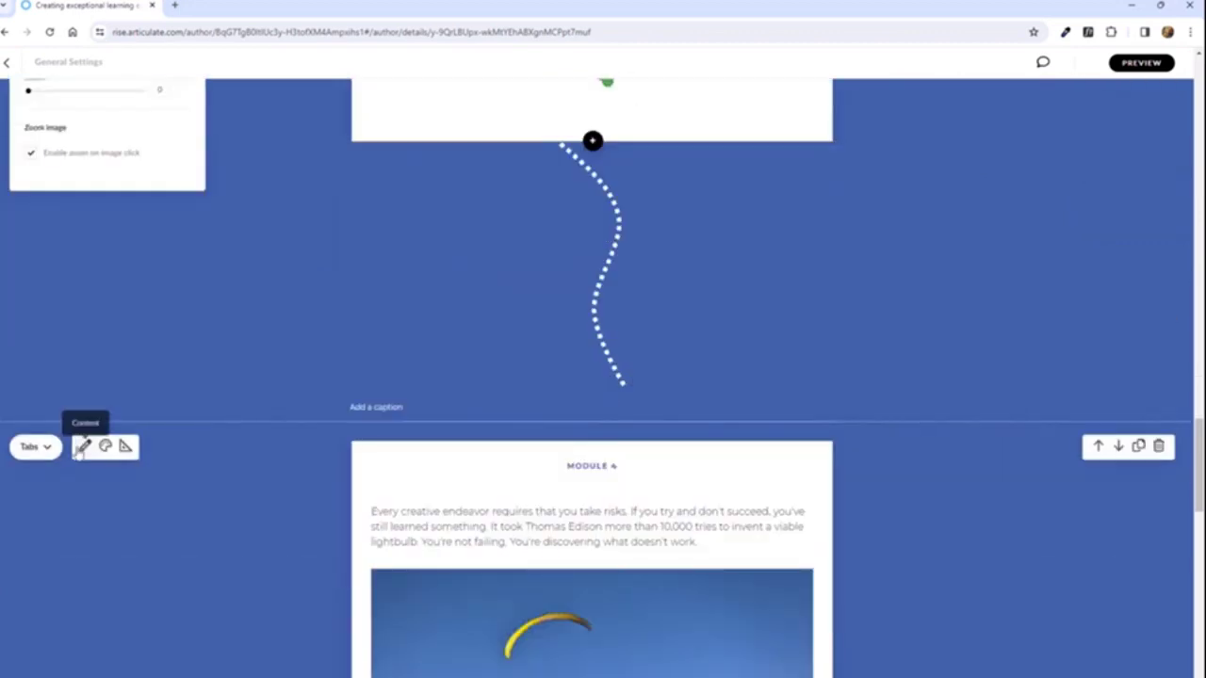
left_click(125, 446)
left_click_drag(47, 590, 27, 581)
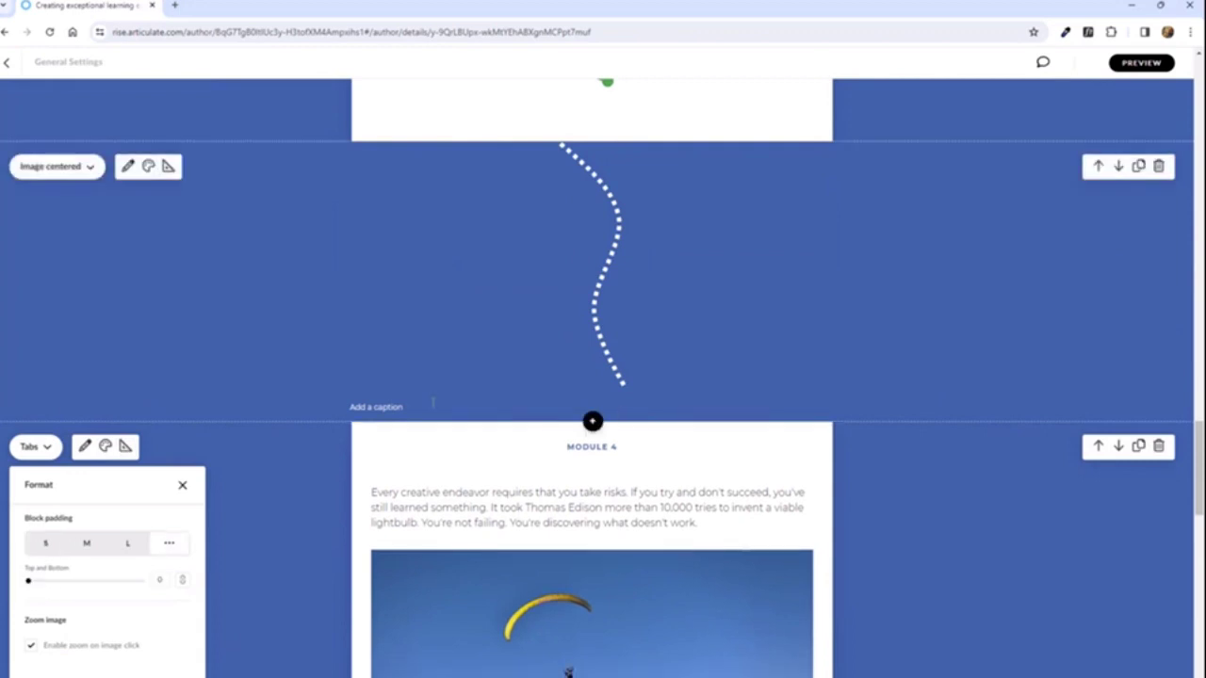
left_click(404, 406)
Step: Preview the course and examine the dotted paths linking the Module 1 to Module 4 cards, down to the _NOPROCESS_ section
left_click(1139, 62)
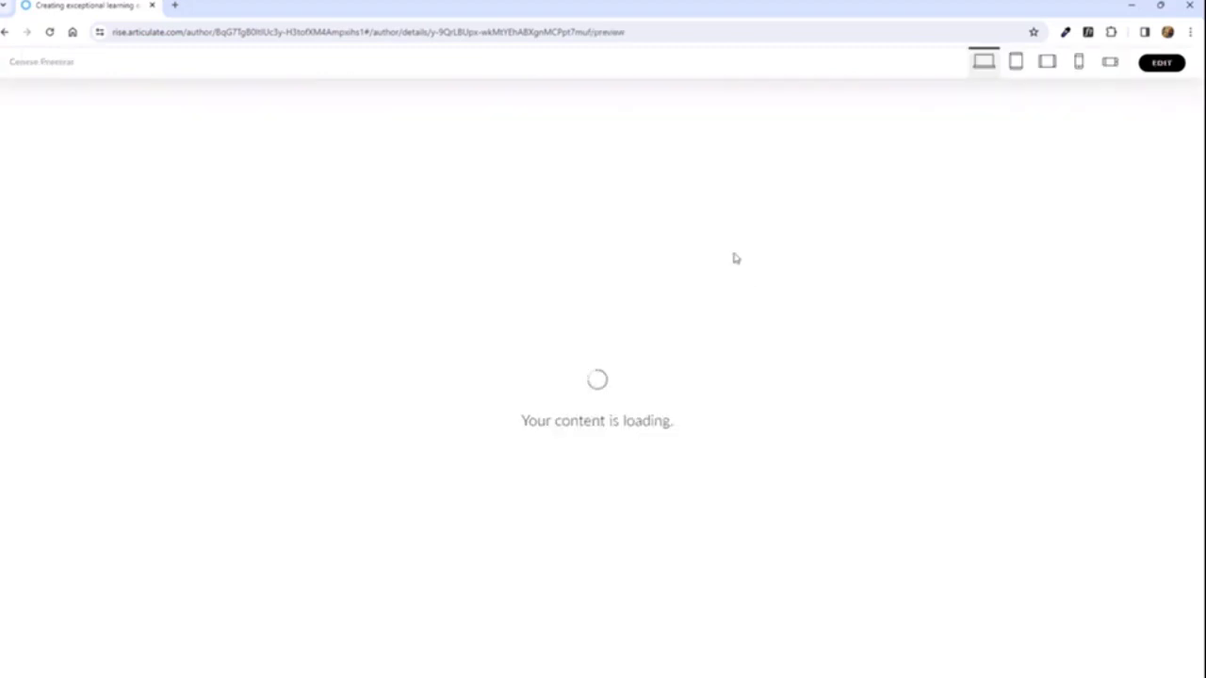
scroll(748, 242, "down", 6)
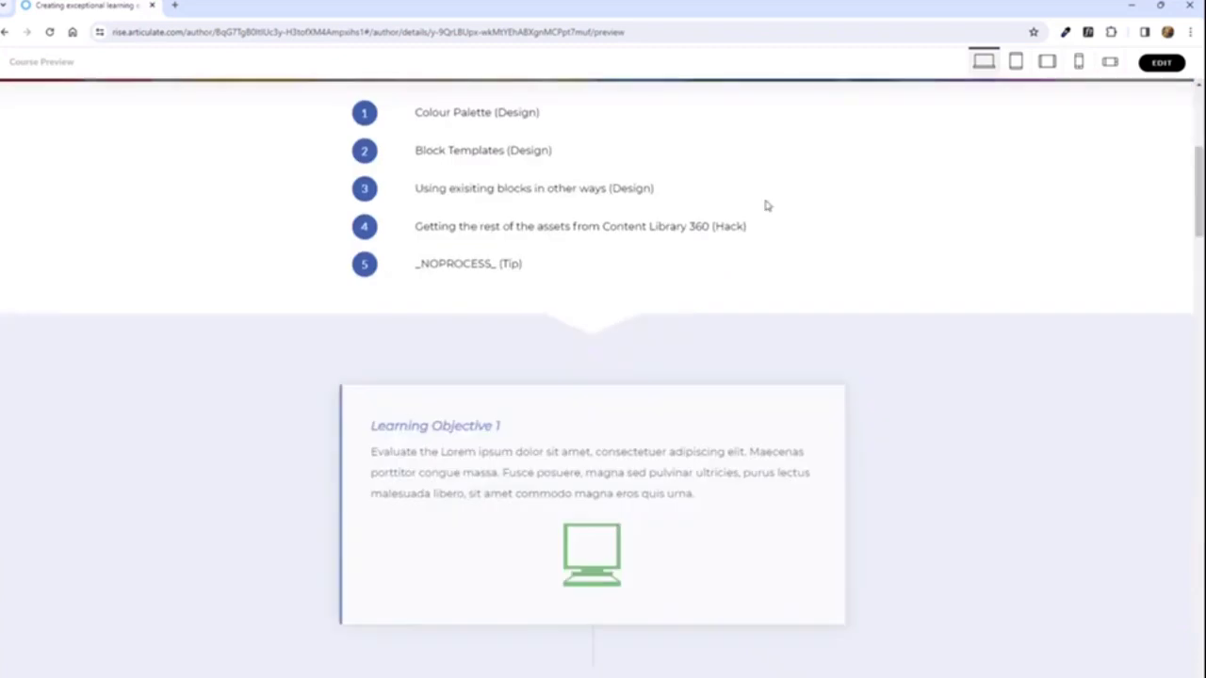
scroll(787, 184, "down", 8)
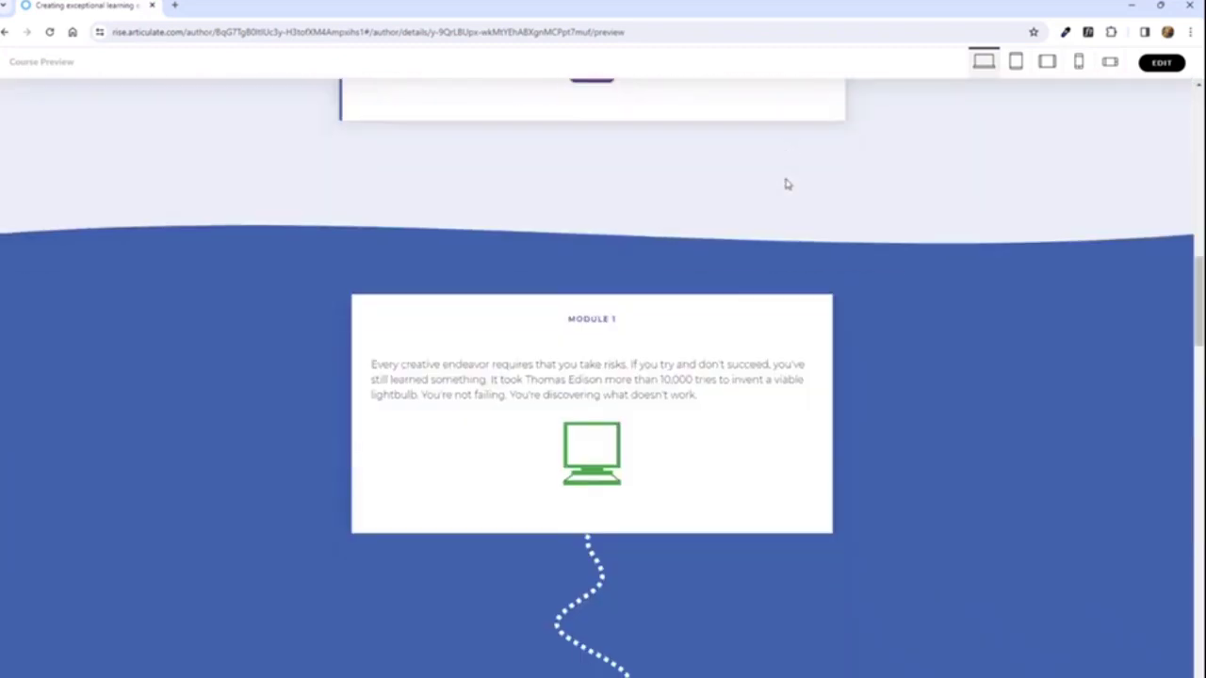
scroll(787, 184, "down", 8)
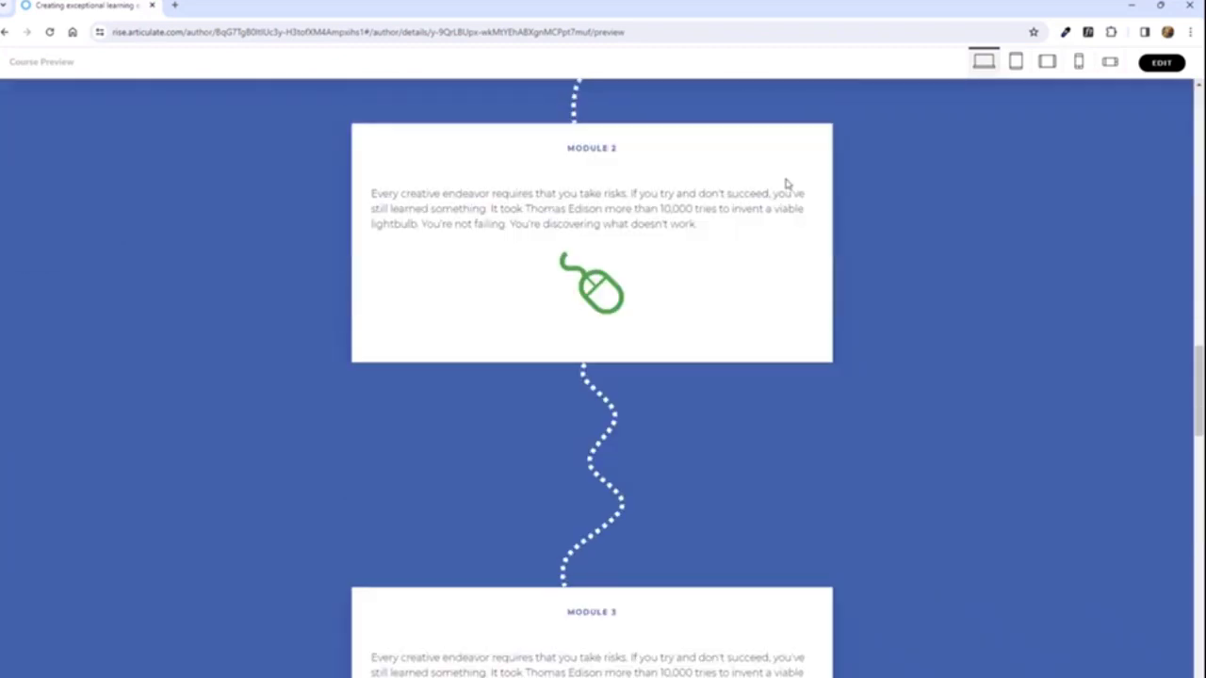
scroll(786, 184, "down", 1)
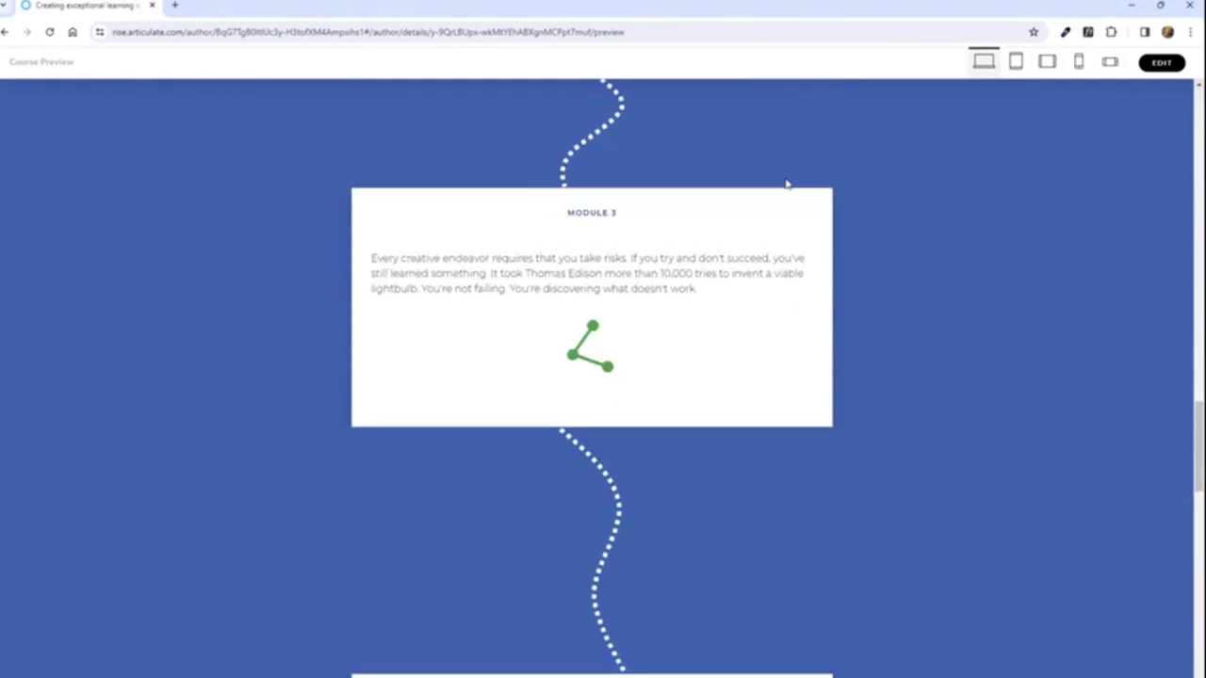
scroll(786, 184, "down", 5)
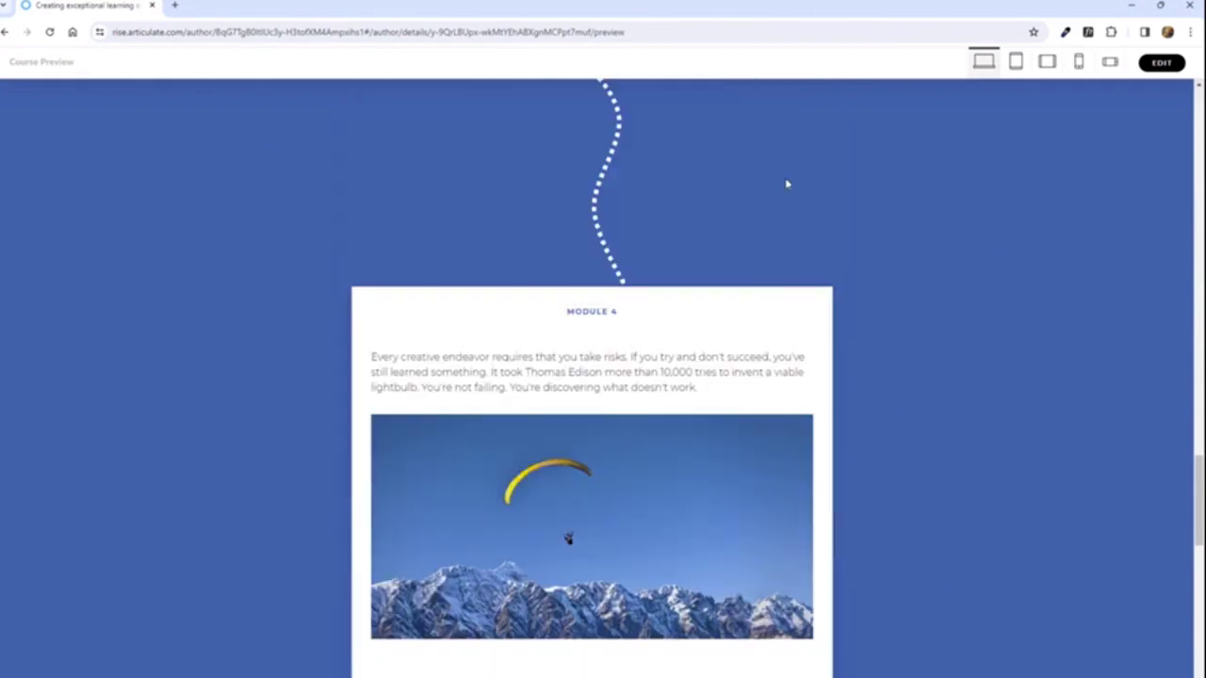
scroll(787, 184, "down", 2)
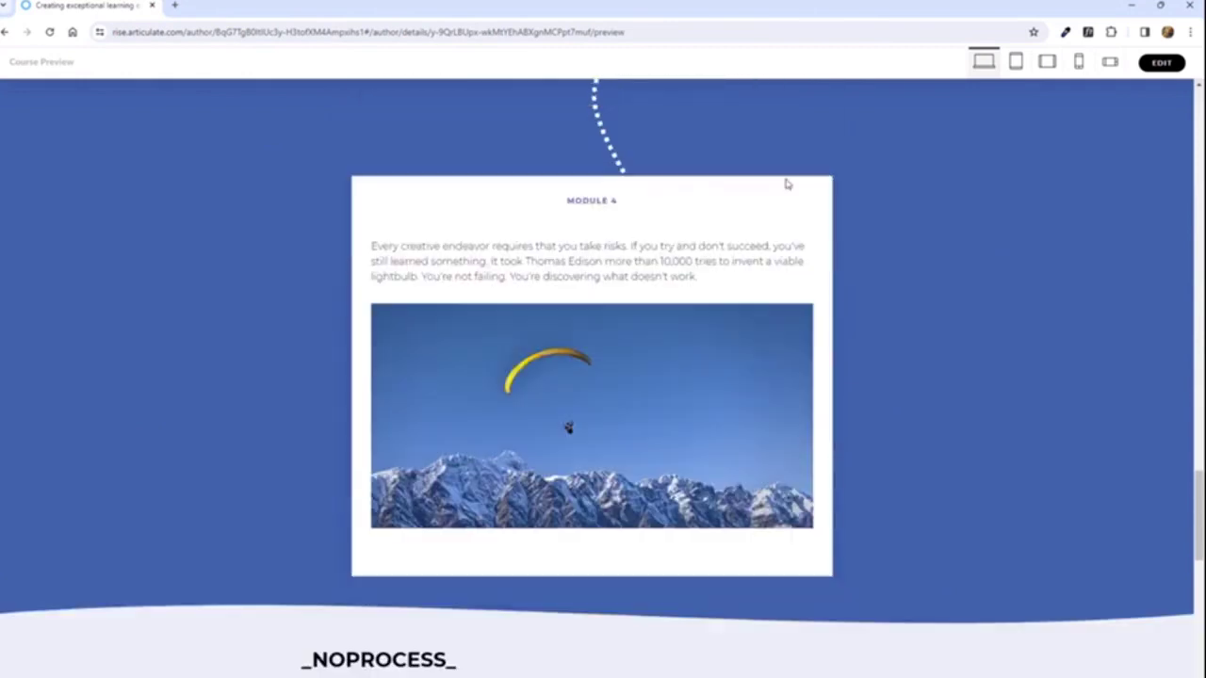
scroll(786, 184, "up", 4)
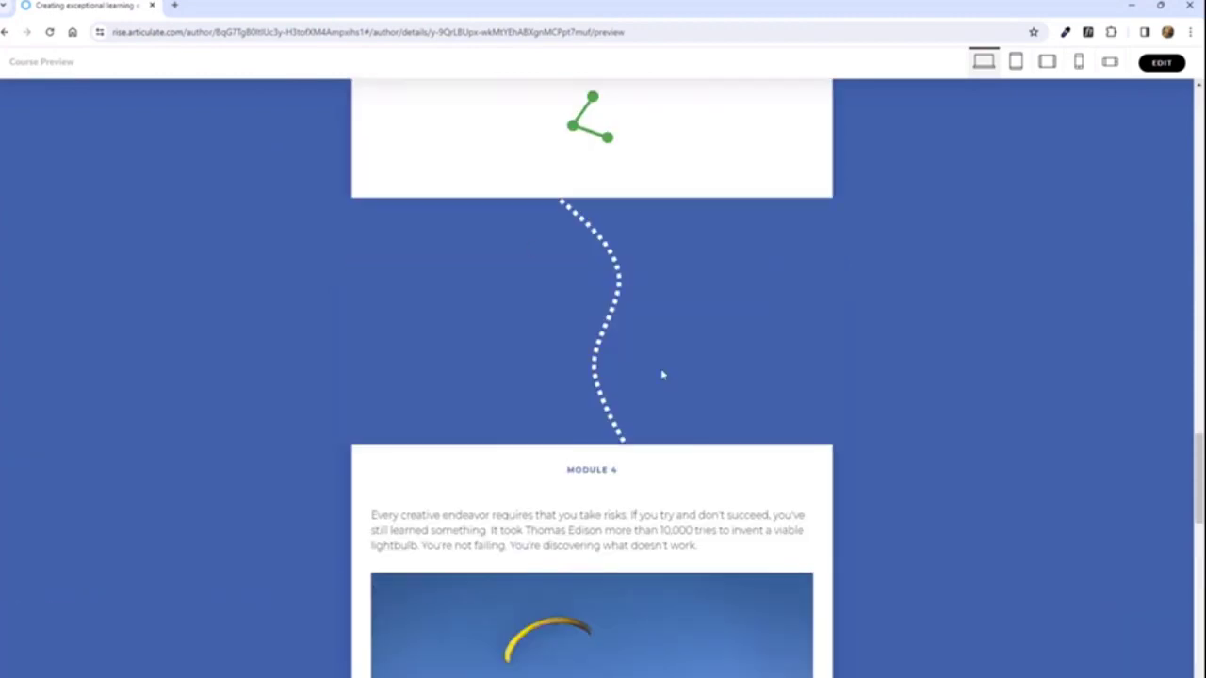
scroll(716, 302, "down", 3)
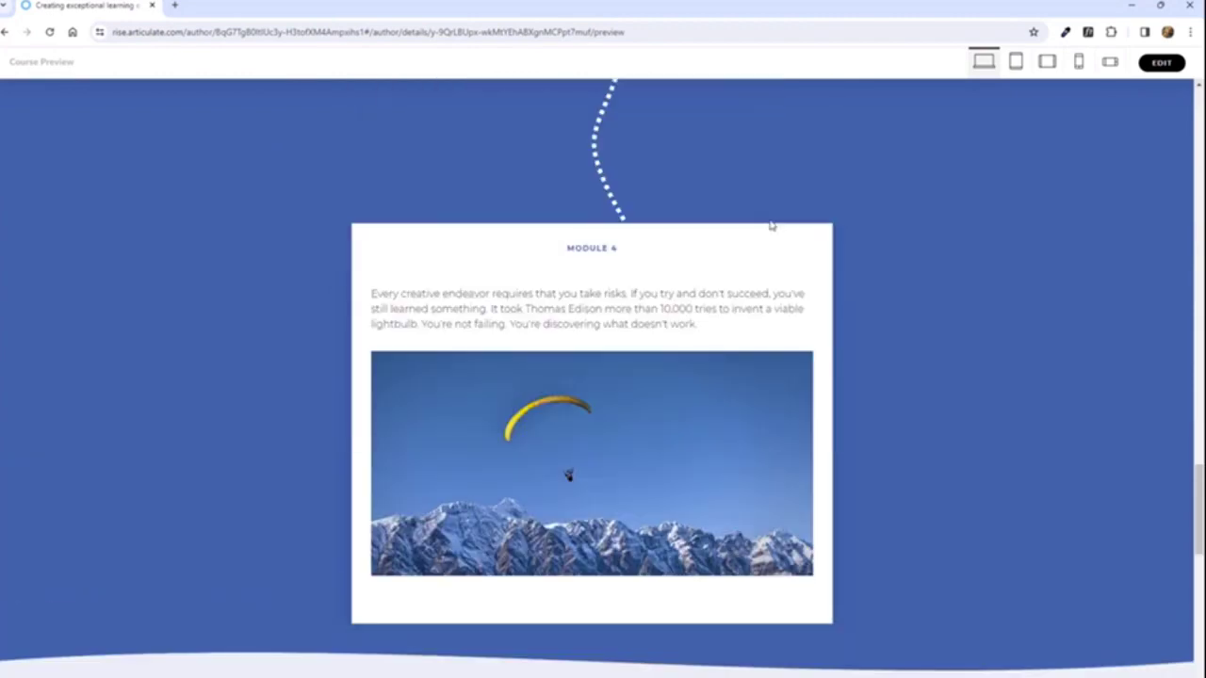
scroll(895, 179, "down", 2)
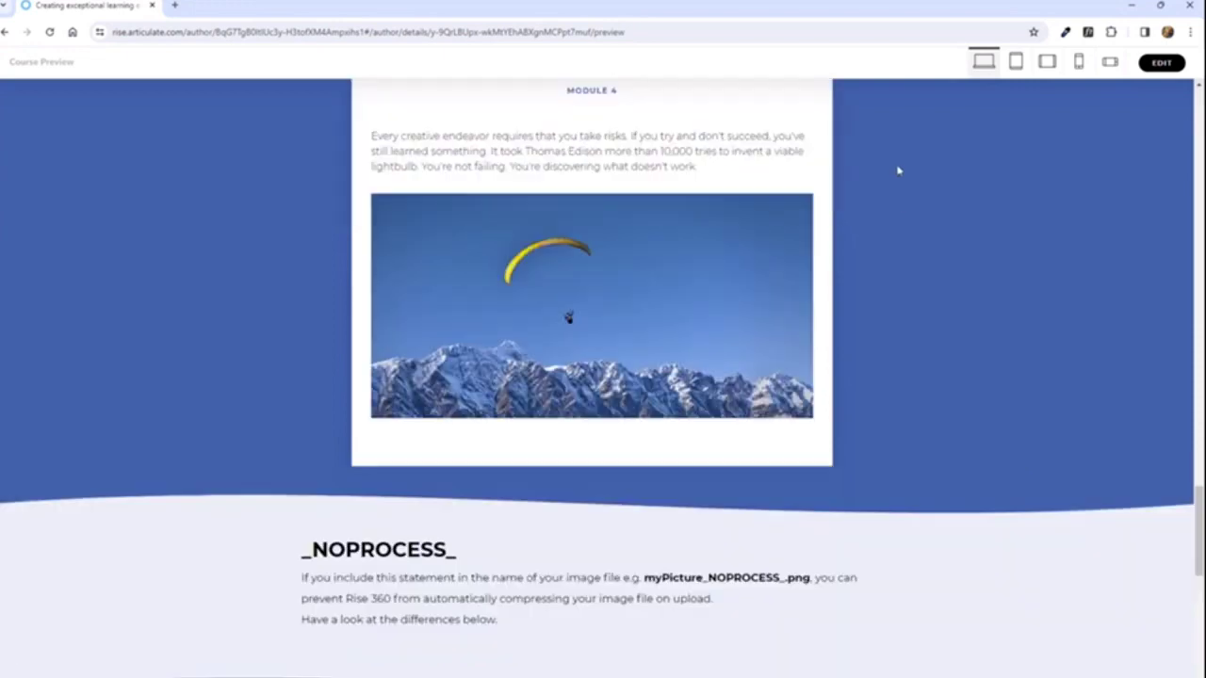
scroll(904, 162, "down", 2)
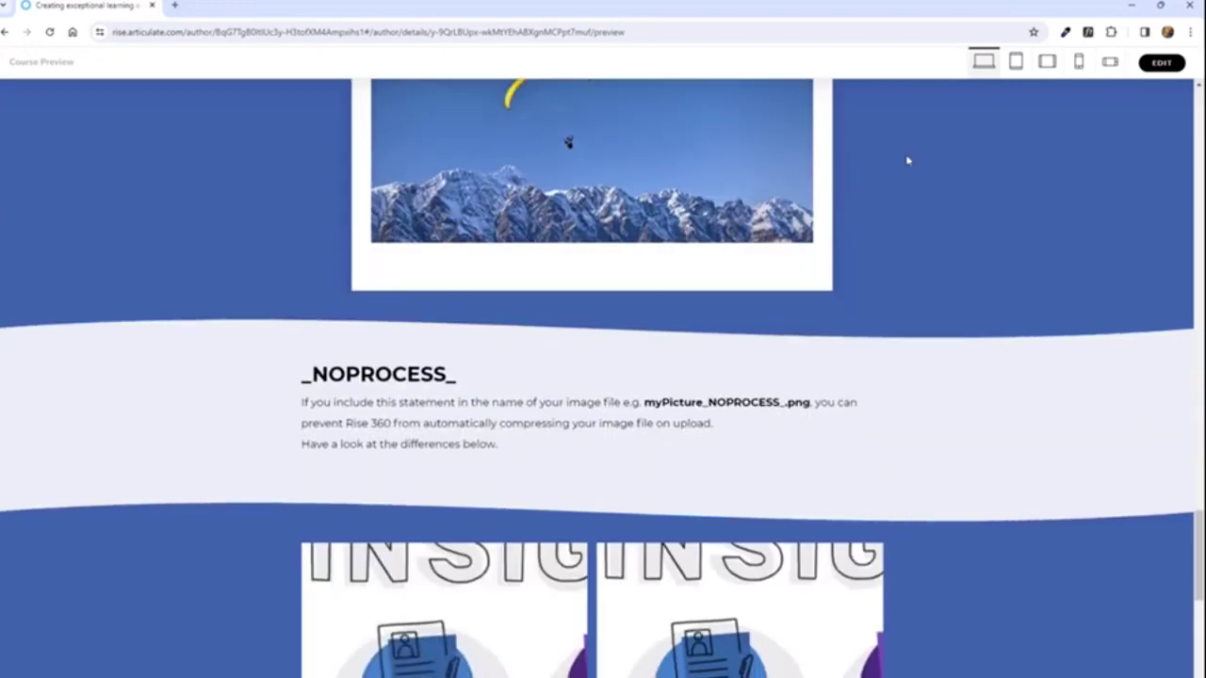
scroll(905, 161, "down", 1)
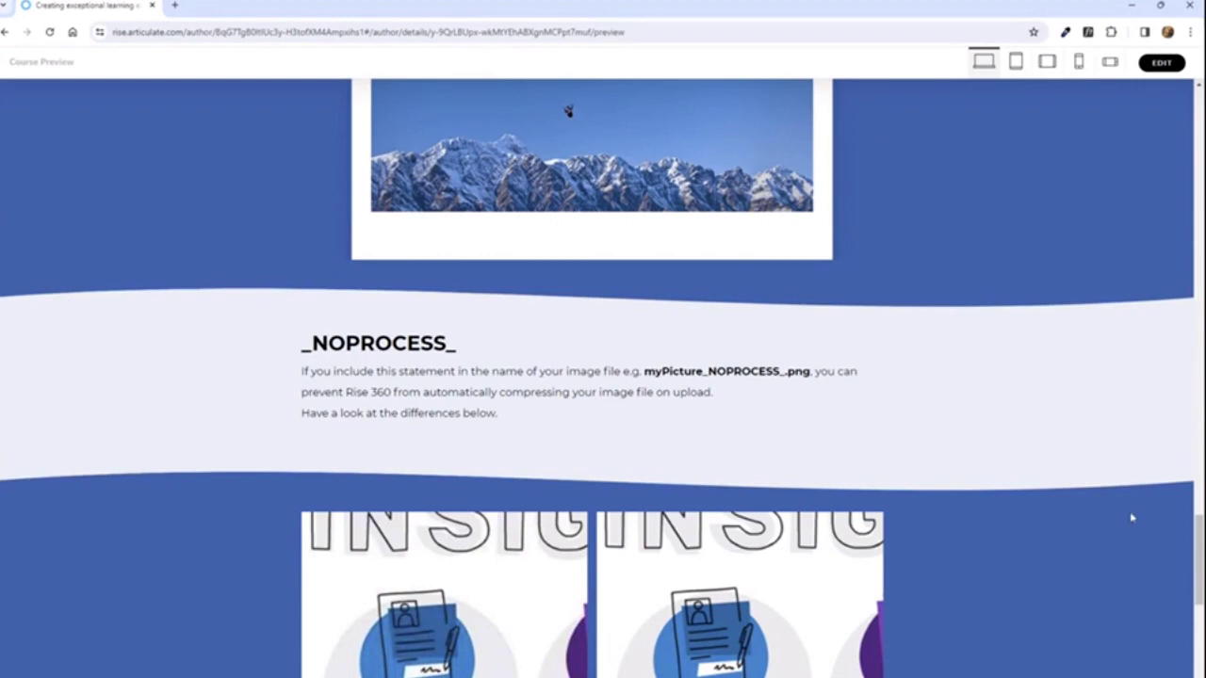
Step: Return to editing the General Settings lesson and examine the wavy divider between the Module 4 card and the _NOPROCESS_ section
left_click(860, 191)
left_click(860, 190)
left_click(1153, 64)
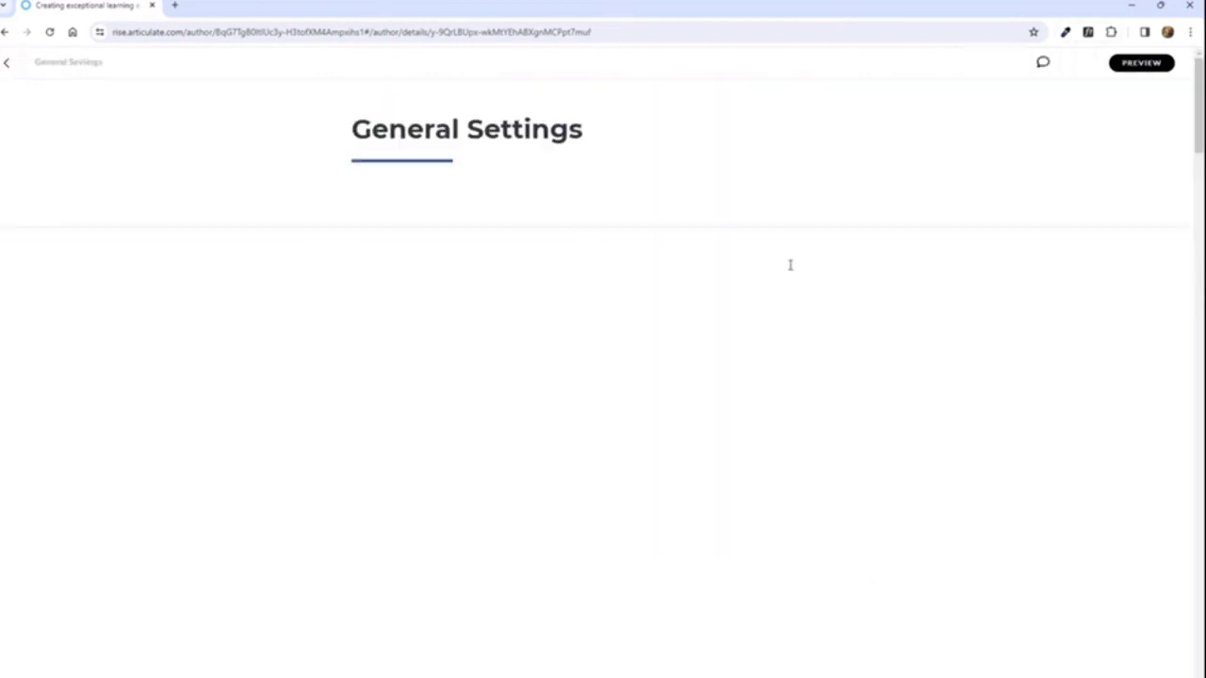
scroll(705, 209, "down", 15)
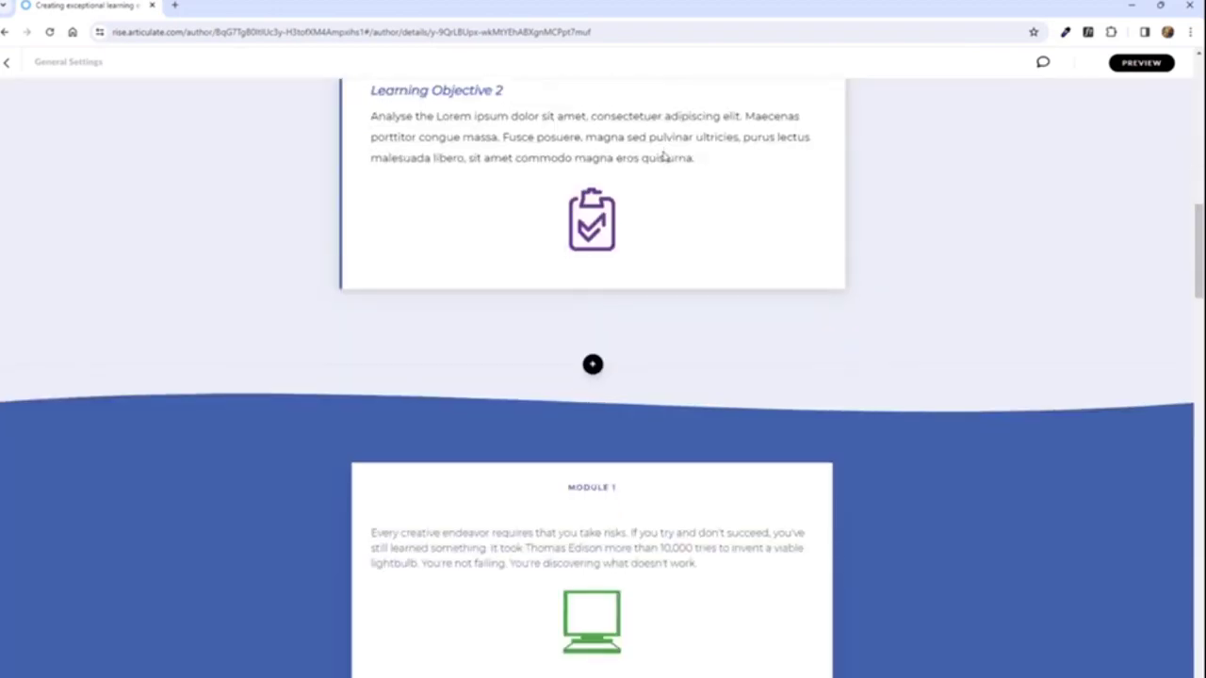
scroll(651, 108, "down", 10)
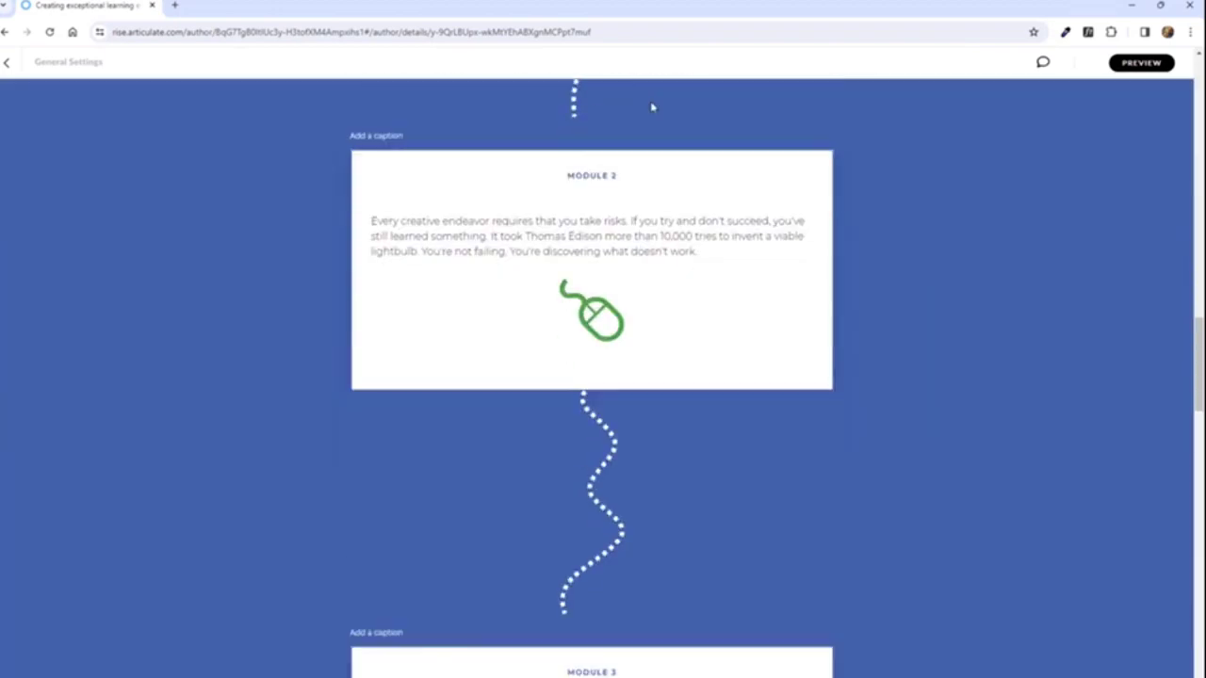
scroll(651, 108, "down", 10)
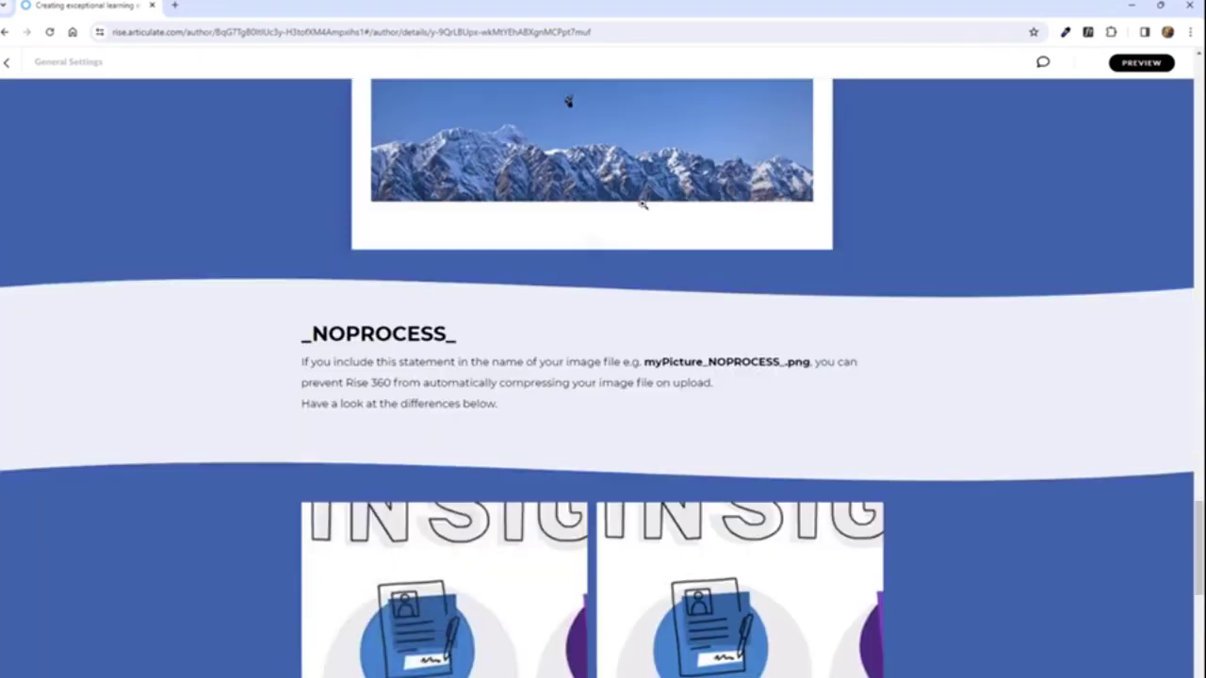
scroll(945, 412, "up", 2)
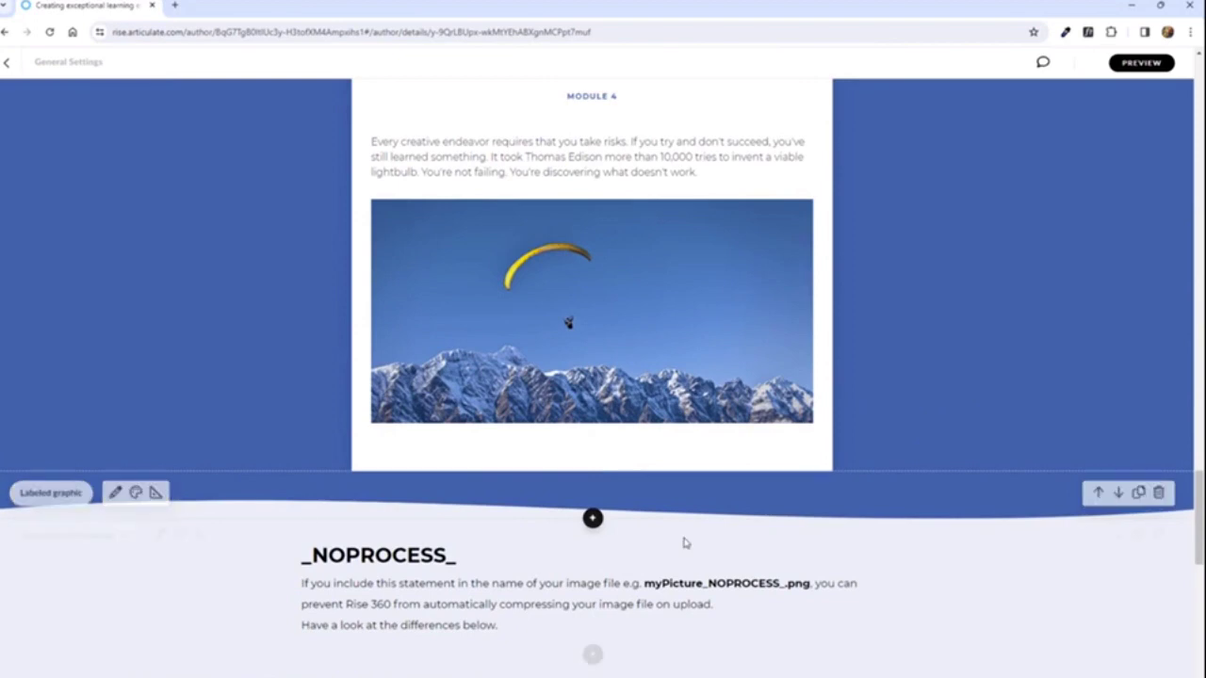
left_click(948, 361)
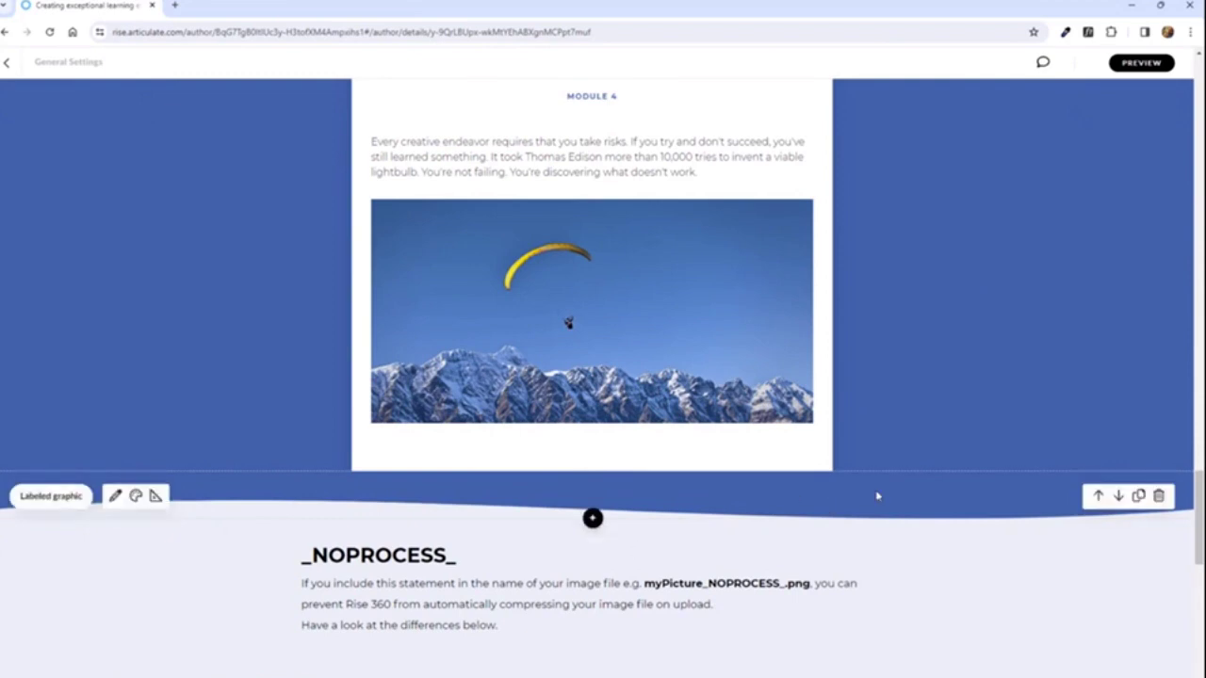
Step: Switch to PowerPoint and move all the divider bars on the first slide up to just below the icons
left_click(781, 634)
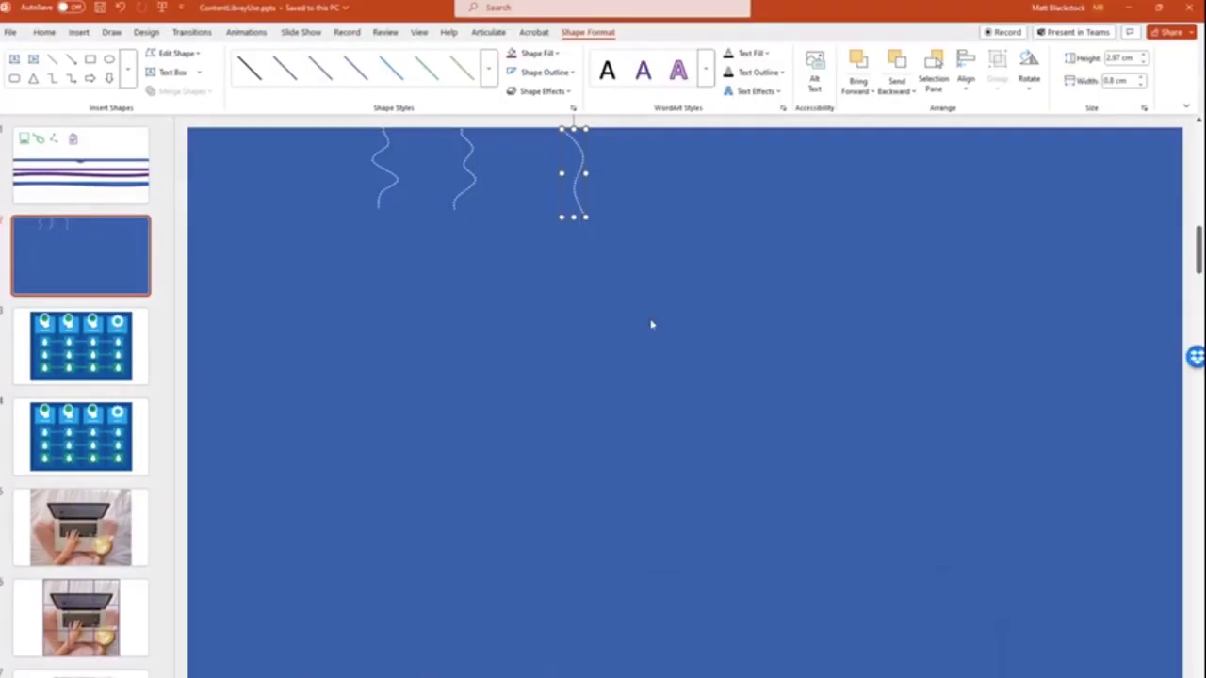
key("Page_Up")
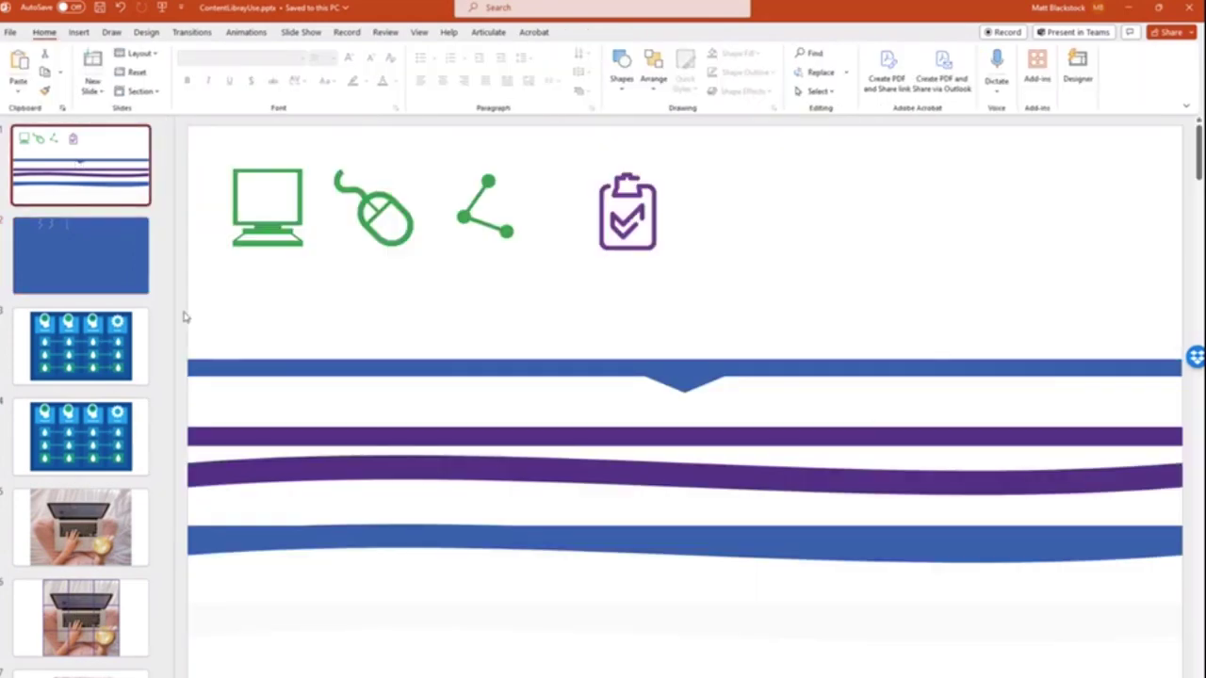
left_click_drag(191, 318, 1185, 650)
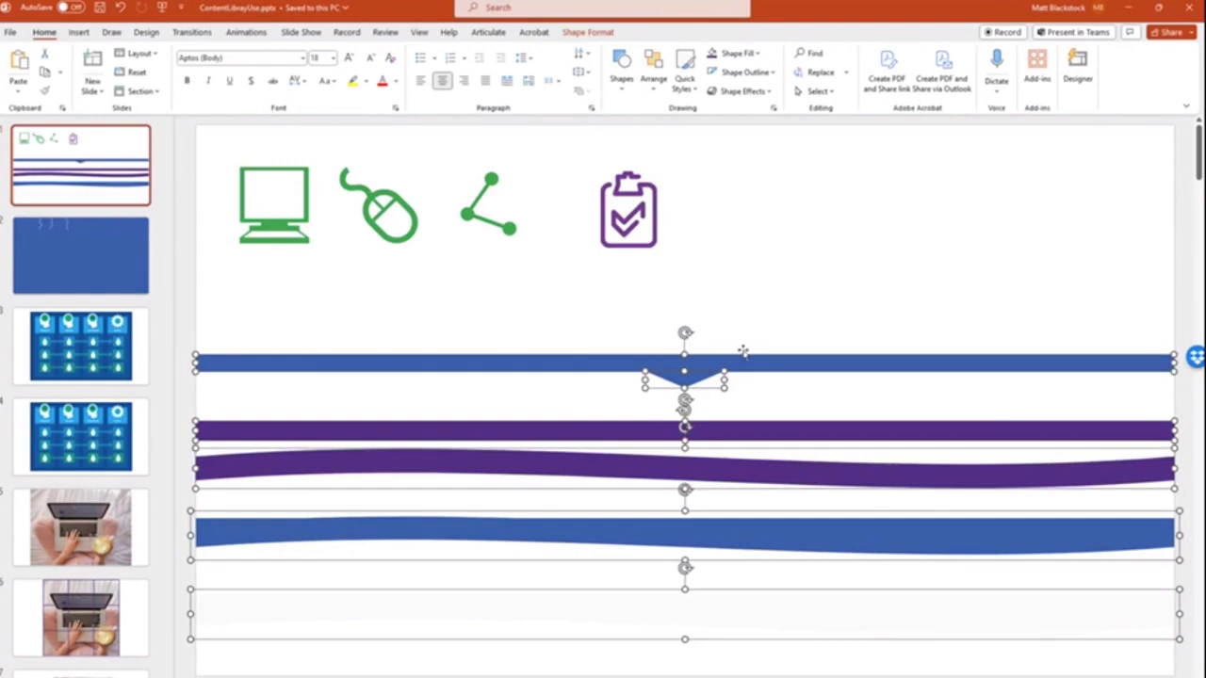
left_click_drag(765, 355, 748, 272)
left_click(856, 627)
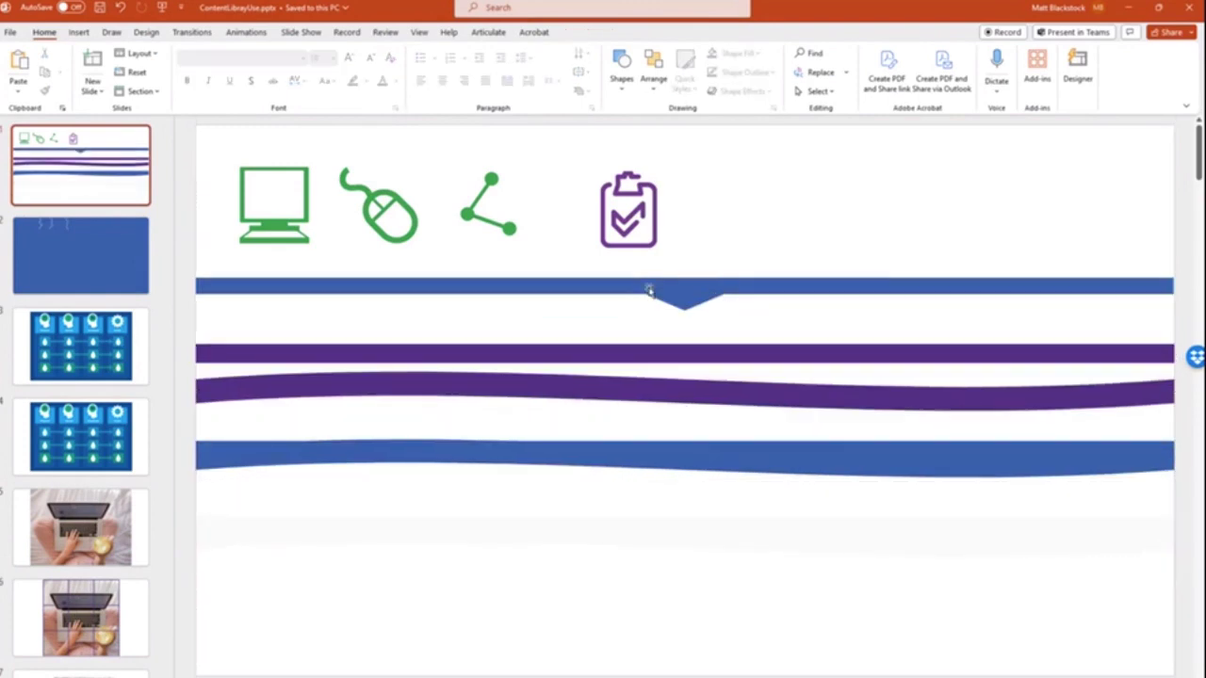
Step: Insert a thin full-width wave shape near the slide's lower edge and fill it with the blue sampled from the wavy bar above
left_click(79, 32)
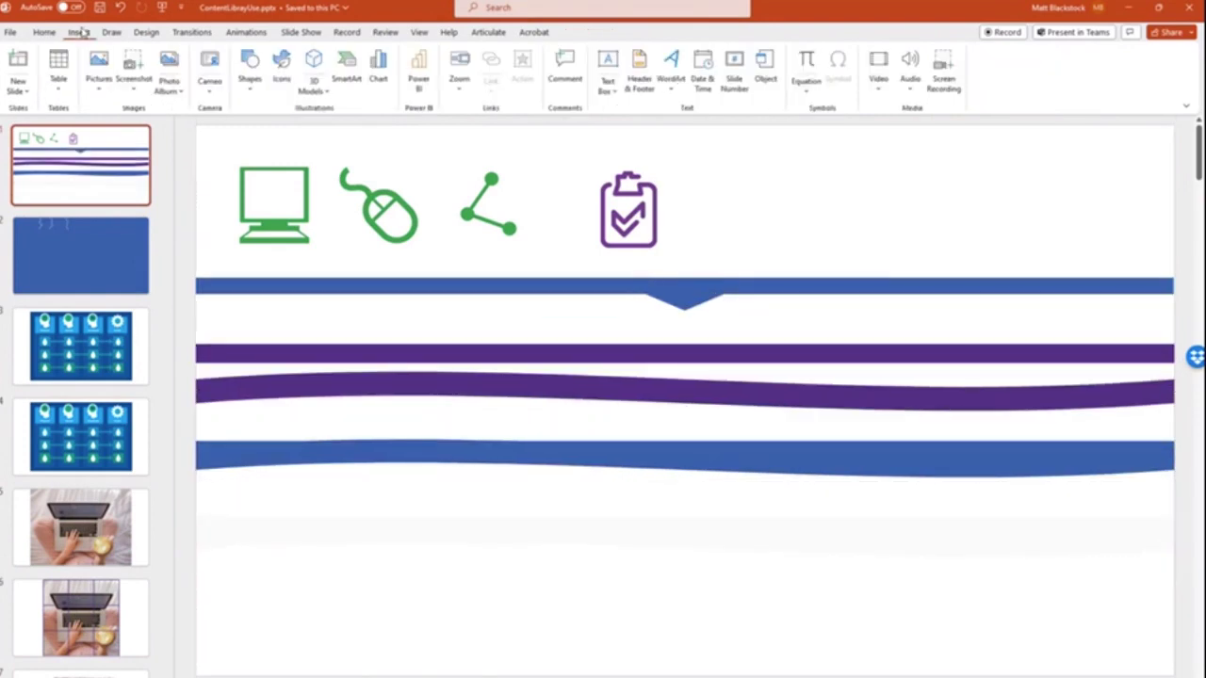
left_click(250, 75)
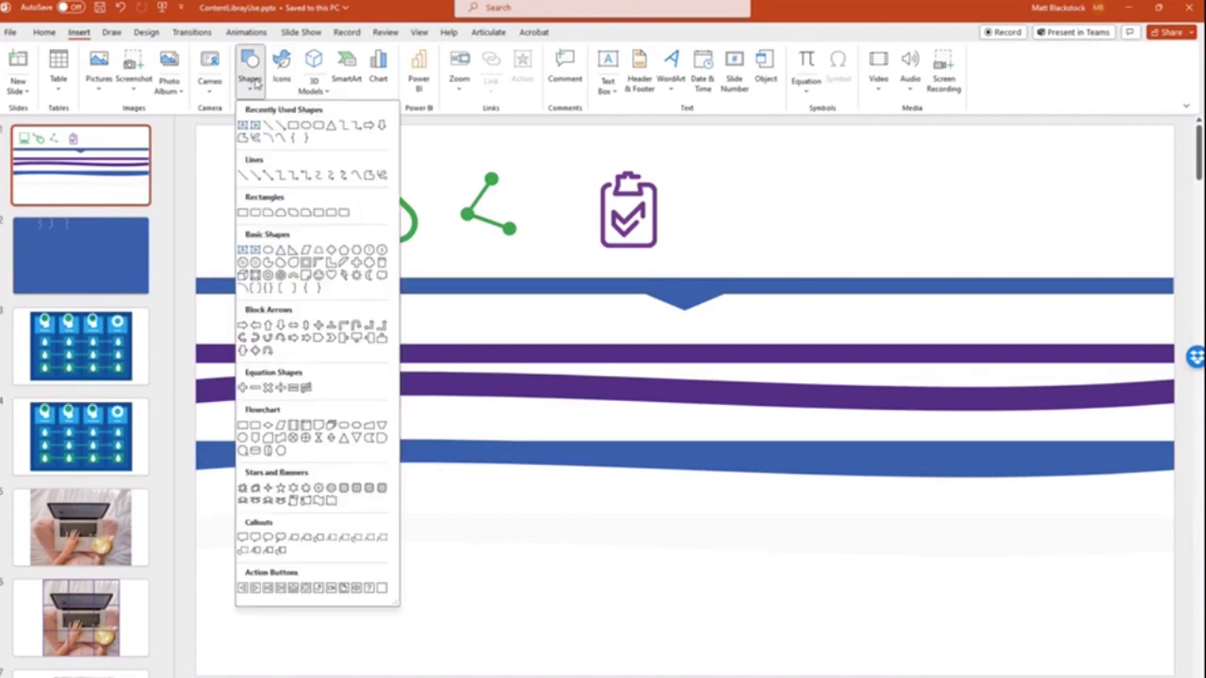
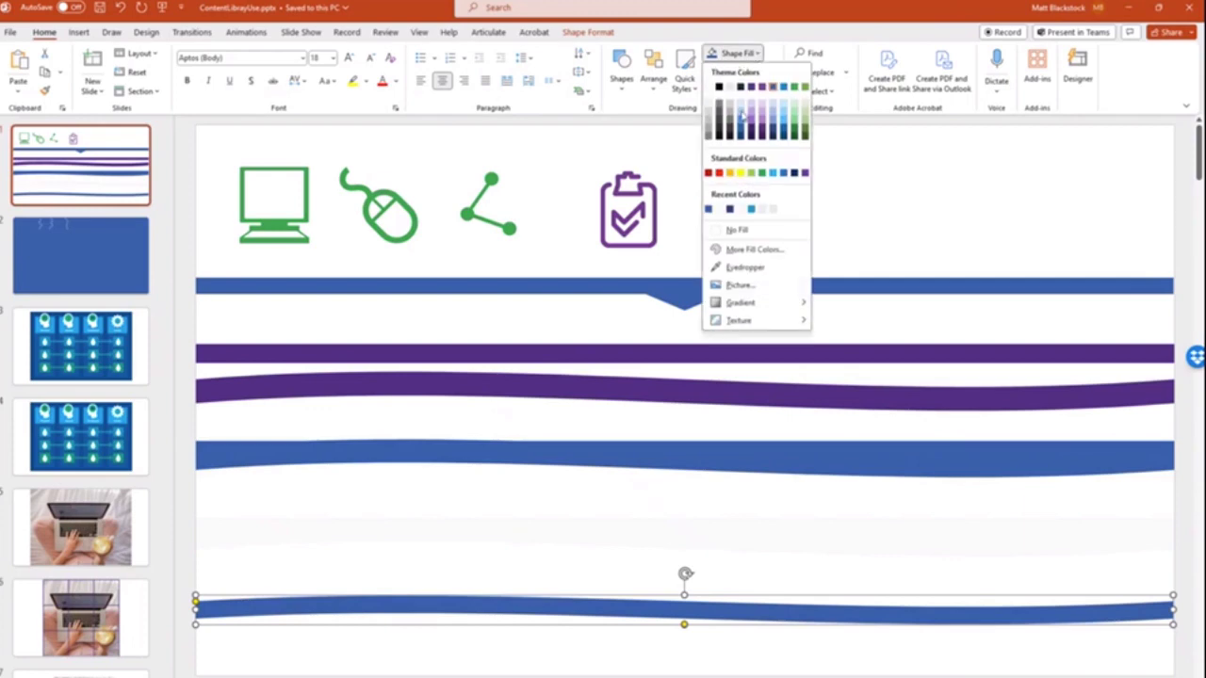
left_click(724, 266)
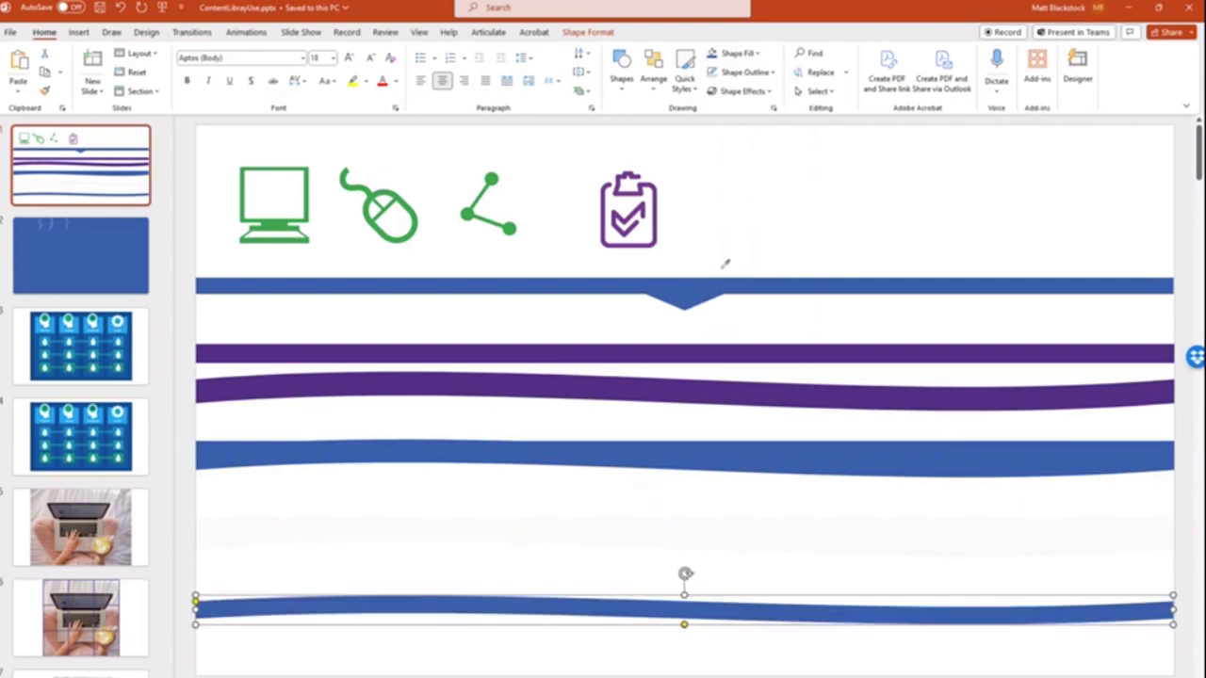
left_click(757, 454)
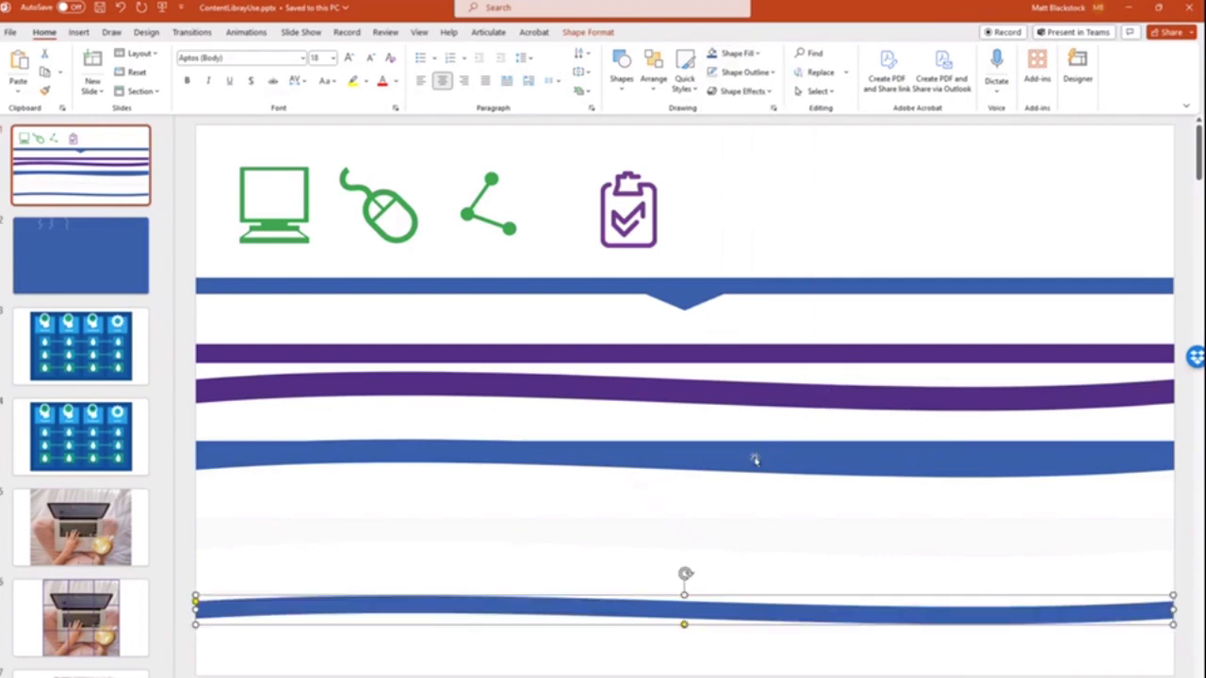
left_click(803, 639)
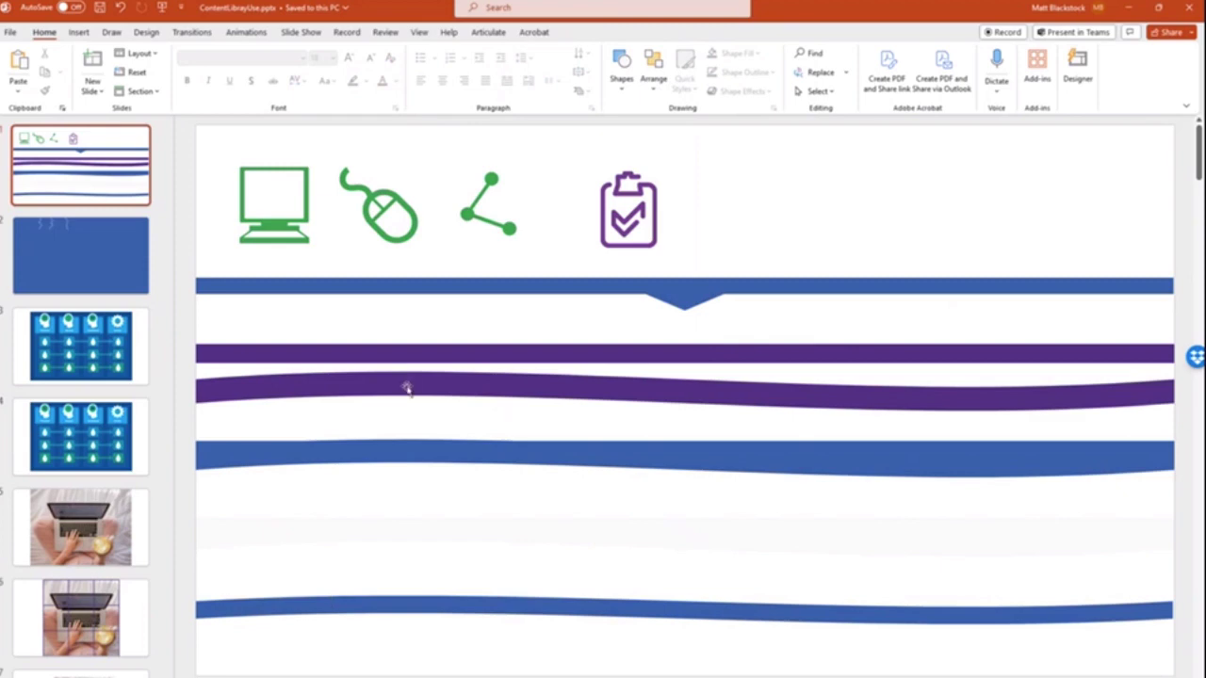
Step: Draw a full-width rectangle above the new wave, about 33.84 cm wide and 0.62 cm high, with the matching blue fill
left_click(82, 32)
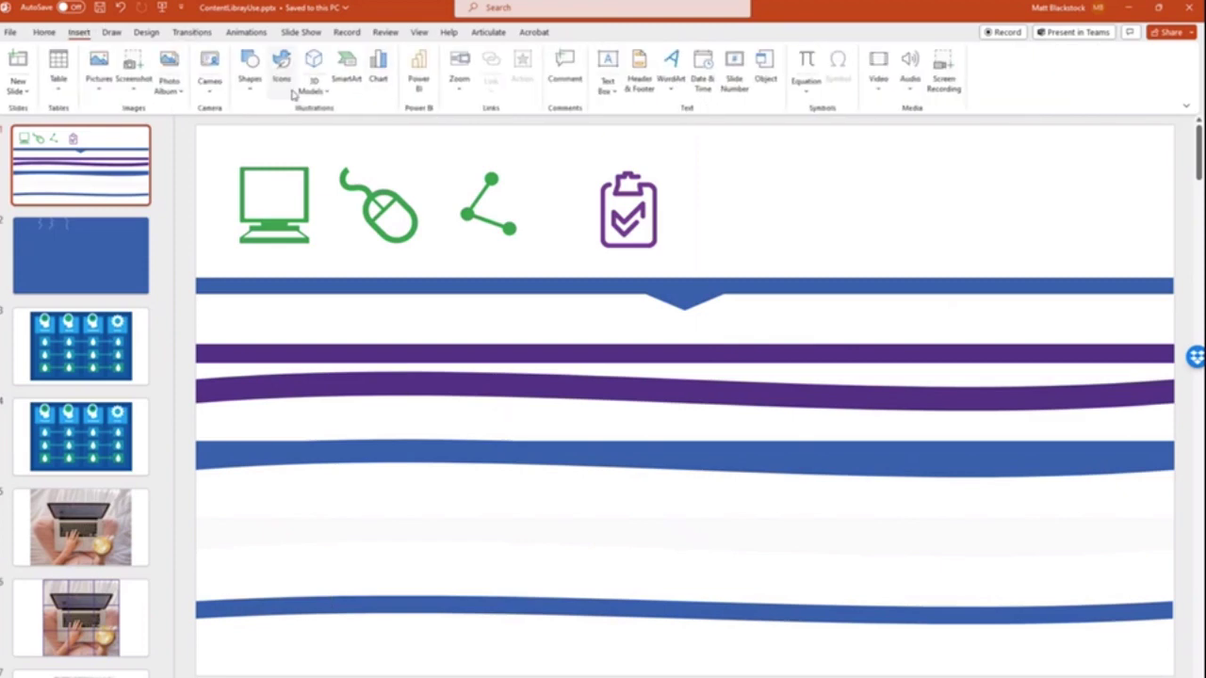
left_click(250, 77)
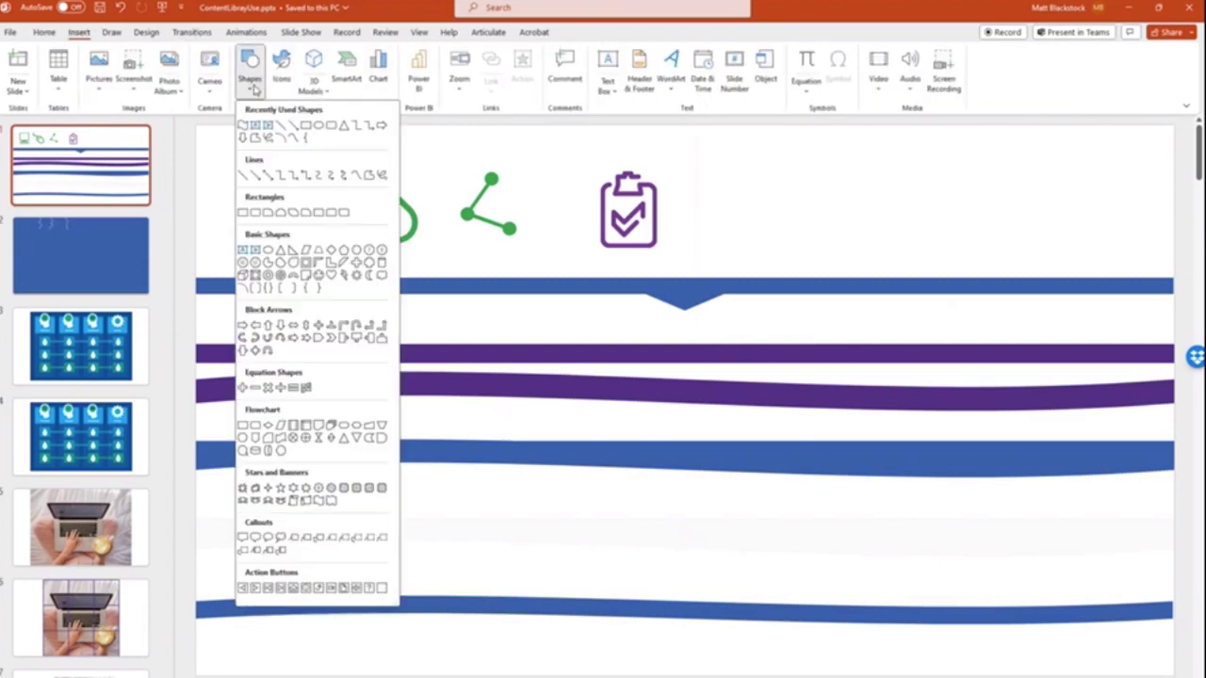
left_click(305, 123)
mouse_move(194, 567)
left_mouse_down()
mouse_move(1101, 594)
mouse_move(1168, 585)
mouse_move(1172, 571)
left_mouse_up()
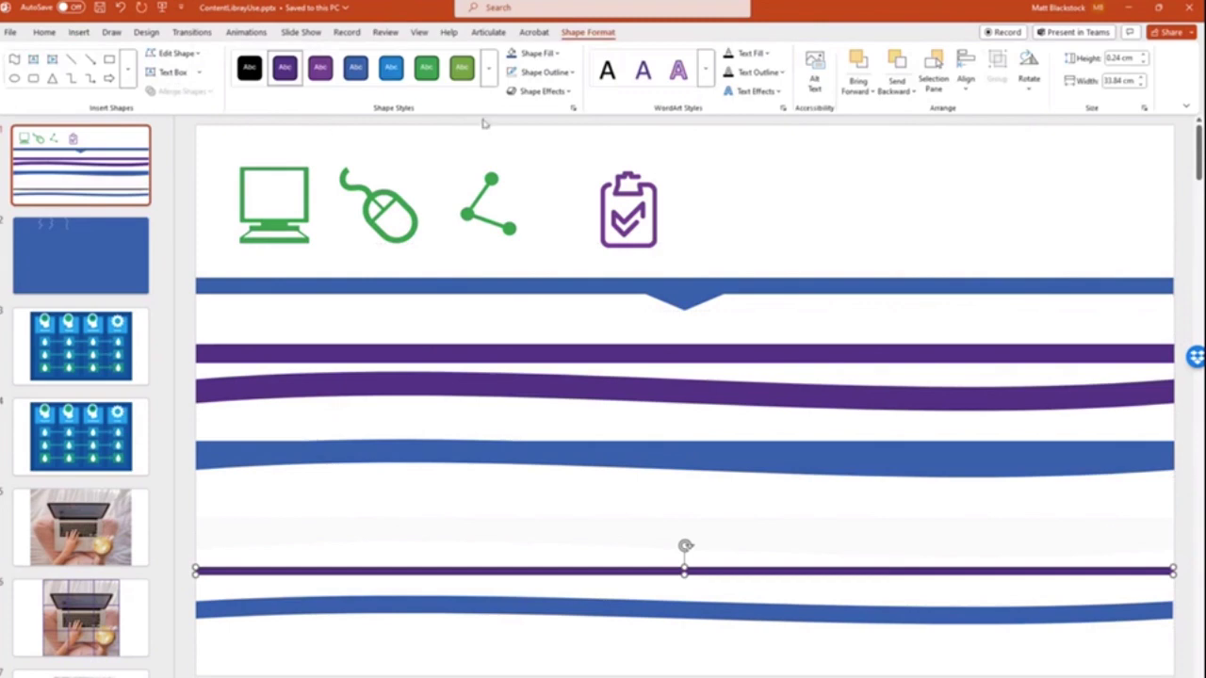
left_click(356, 68)
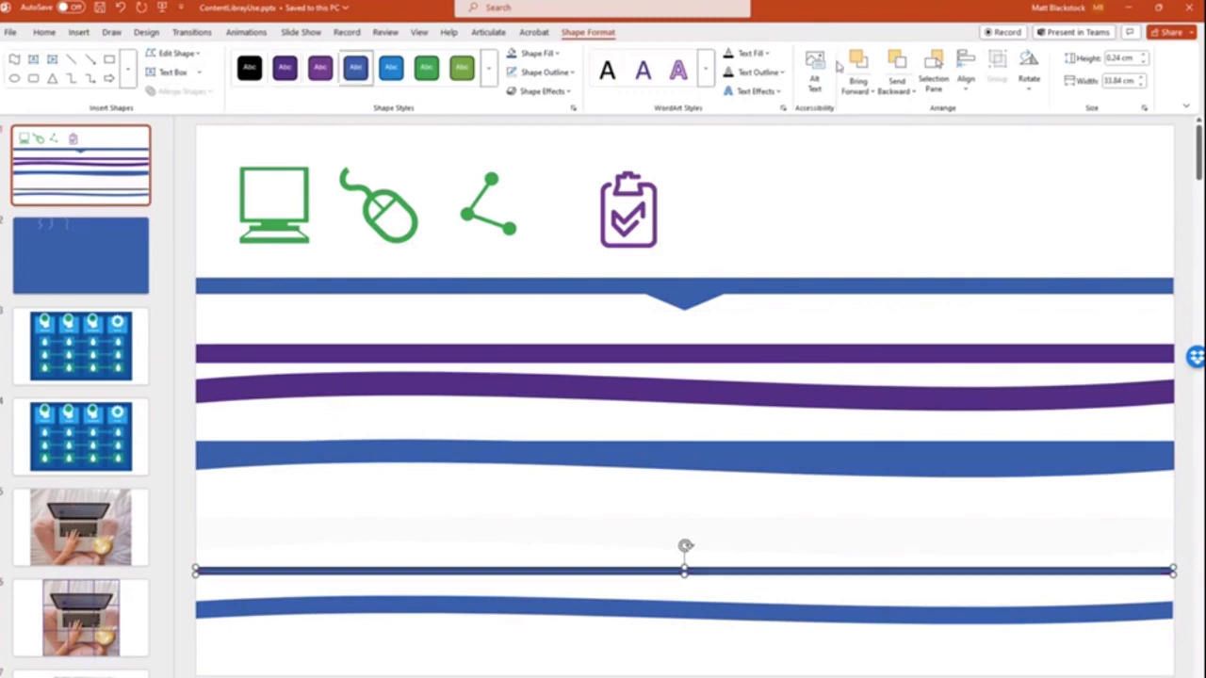
left_click(577, 74)
left_click(535, 75)
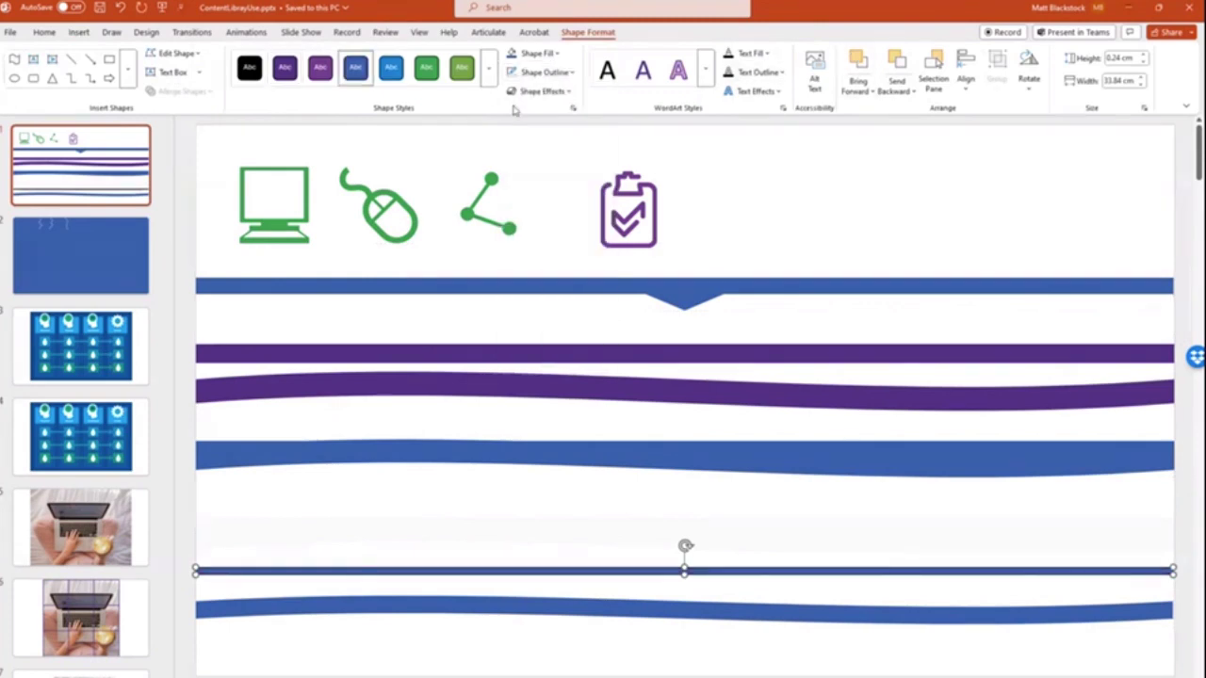
left_click(705, 566)
left_click(694, 570)
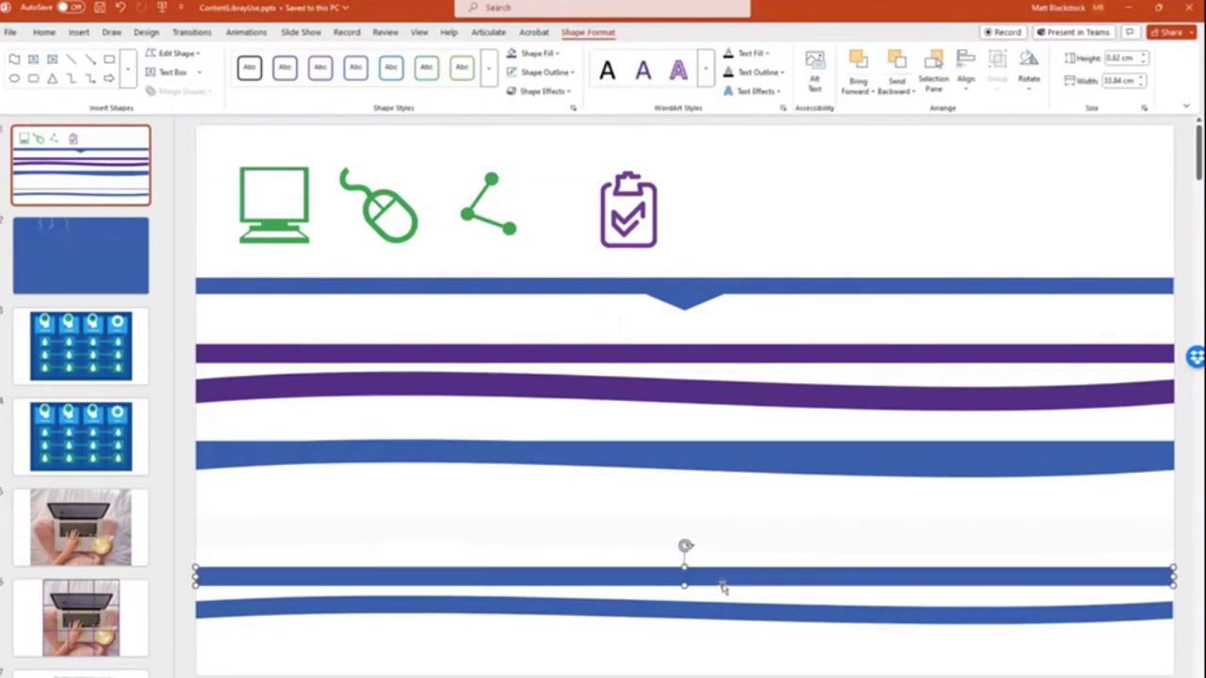
Step: Overlap the blue rectangle with the wave's upper part to give it a straight top edge, and align and group both shapes
left_click_drag(700, 573, 688, 599)
left_click(880, 652)
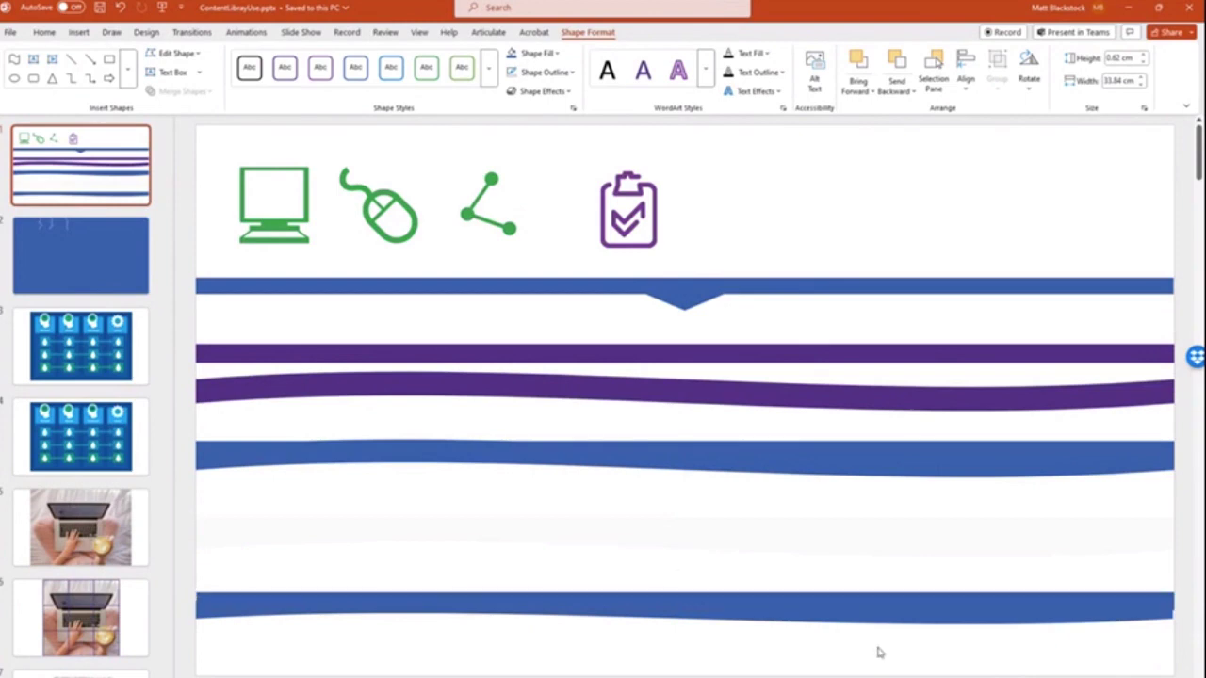
left_click(1001, 603)
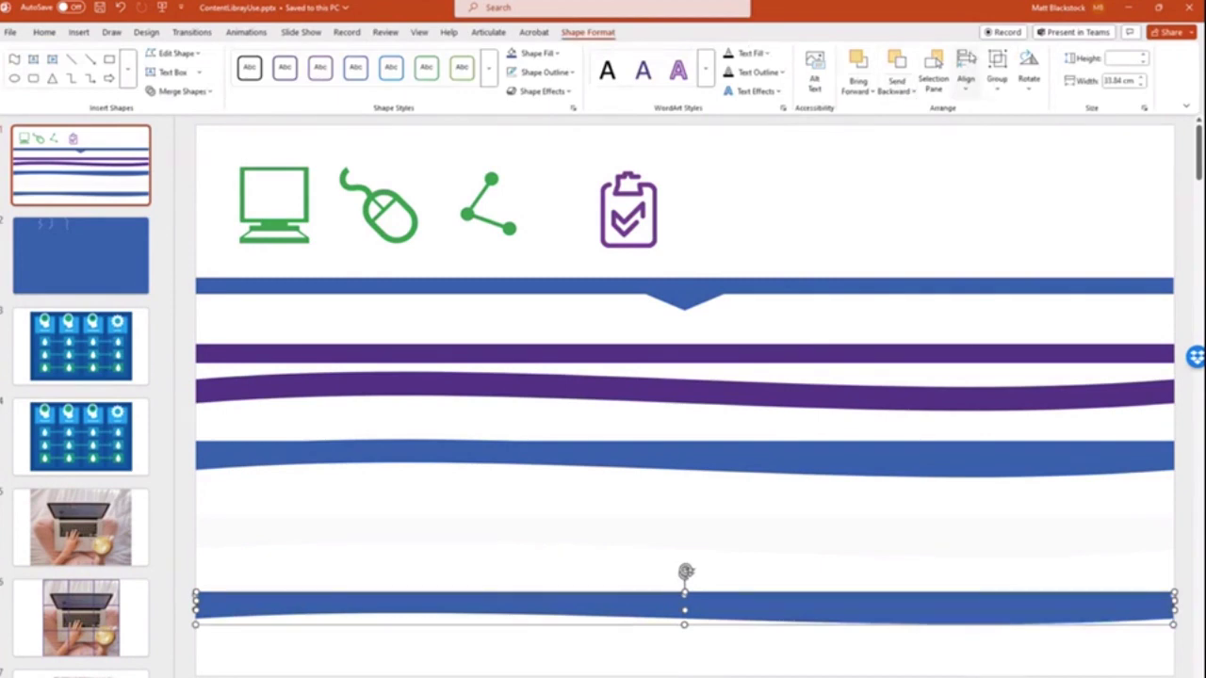
left_click(965, 67)
left_click(935, 181)
left_click(775, 645)
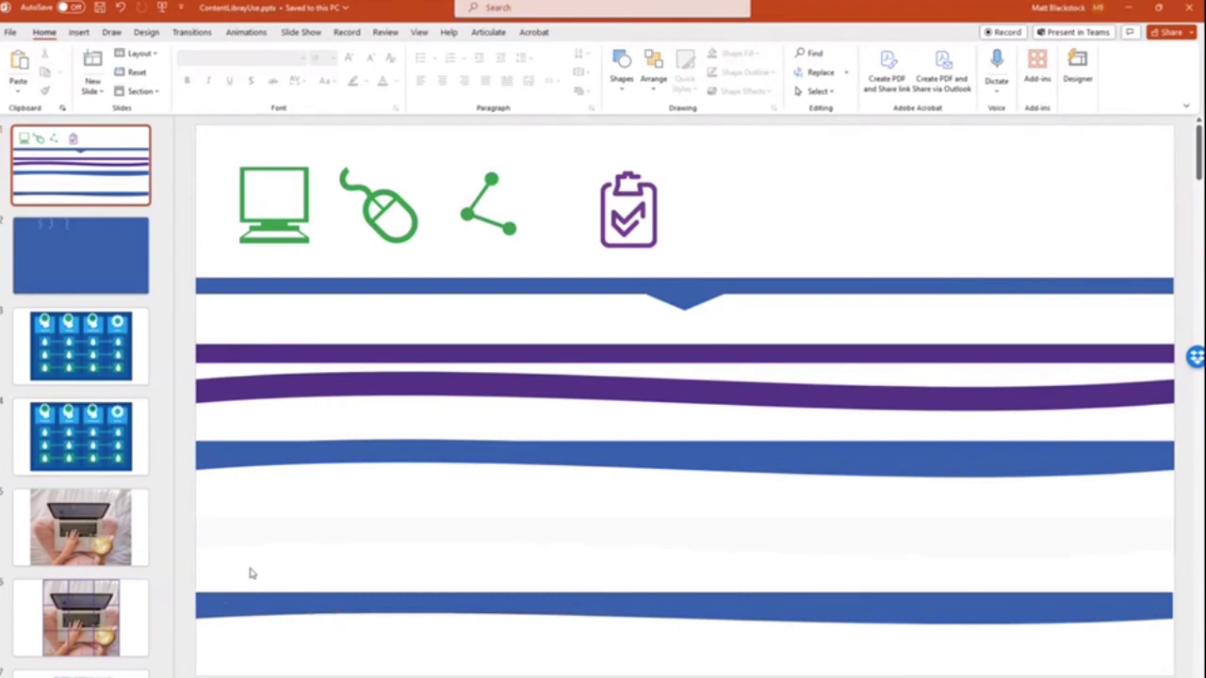
Step: Save the grouped blue wavy divider as a PNG picture named "Blue wavy line Trans" in the Pictures folder
left_click_drag(187, 571, 1194, 641)
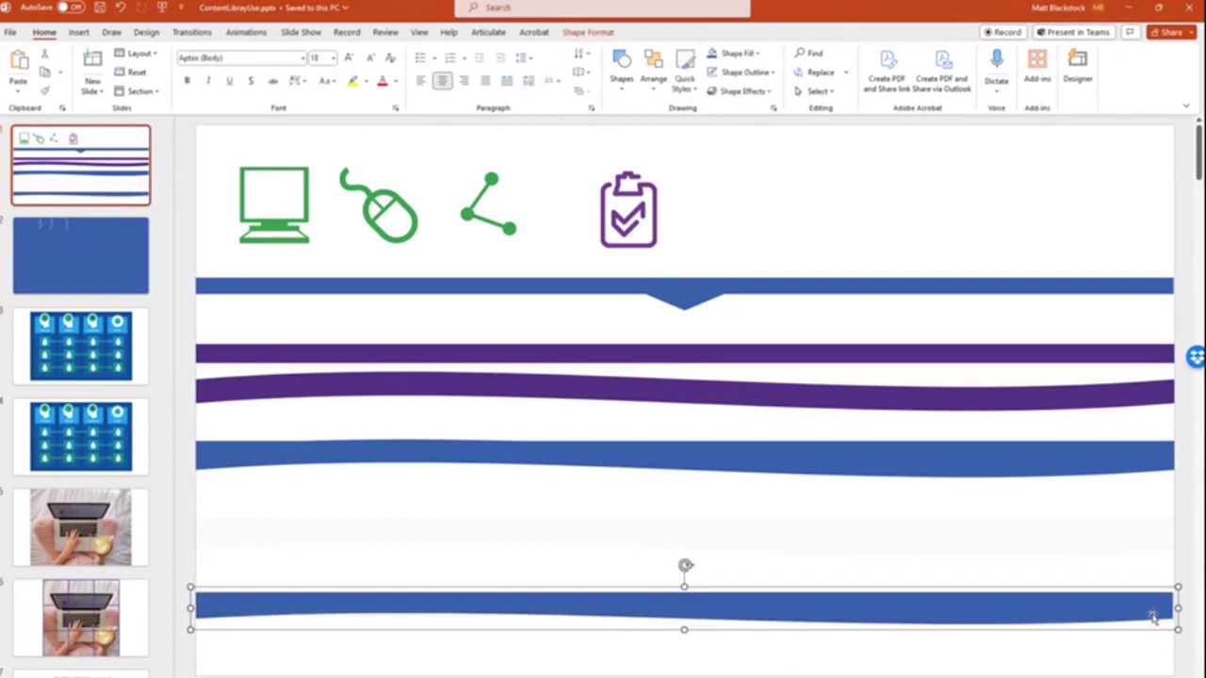
left_click_drag(1178, 587, 1179, 592)
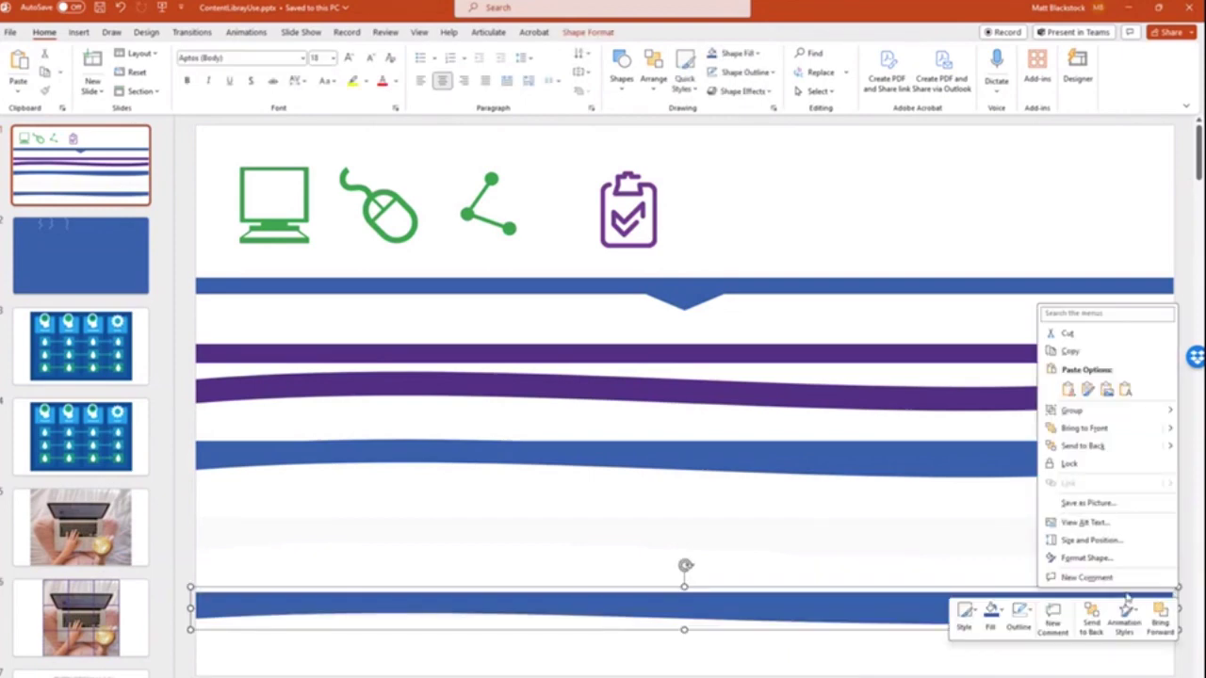
left_click(1103, 509)
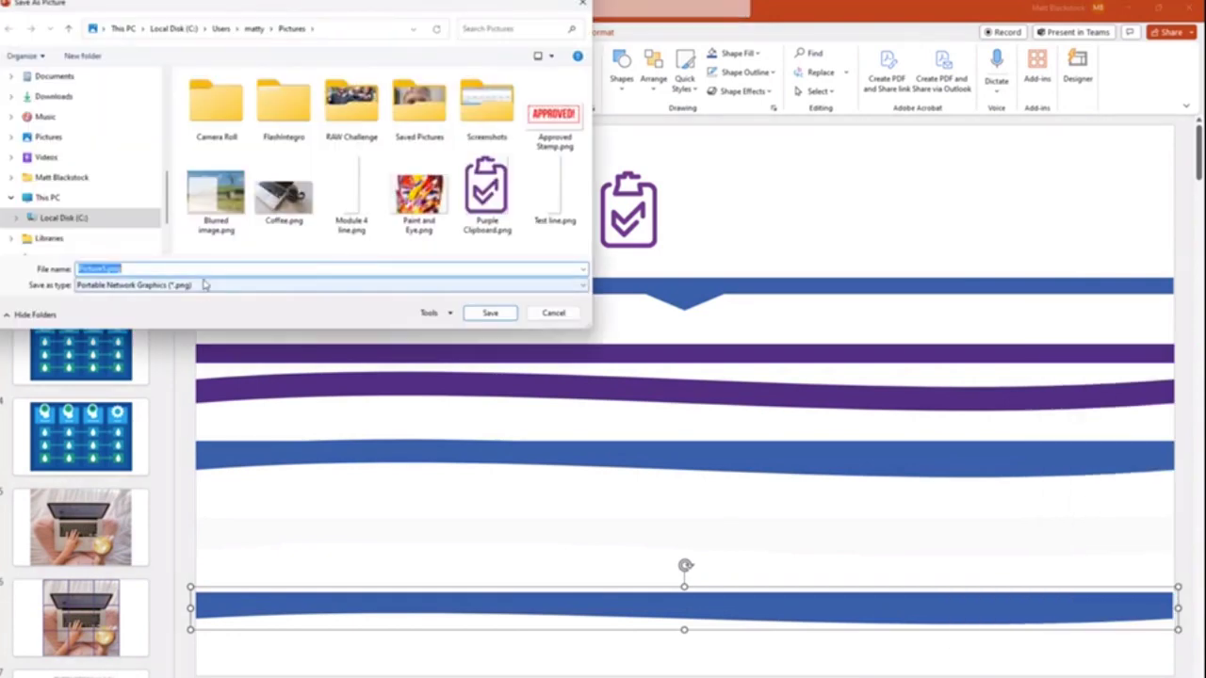
type("B")
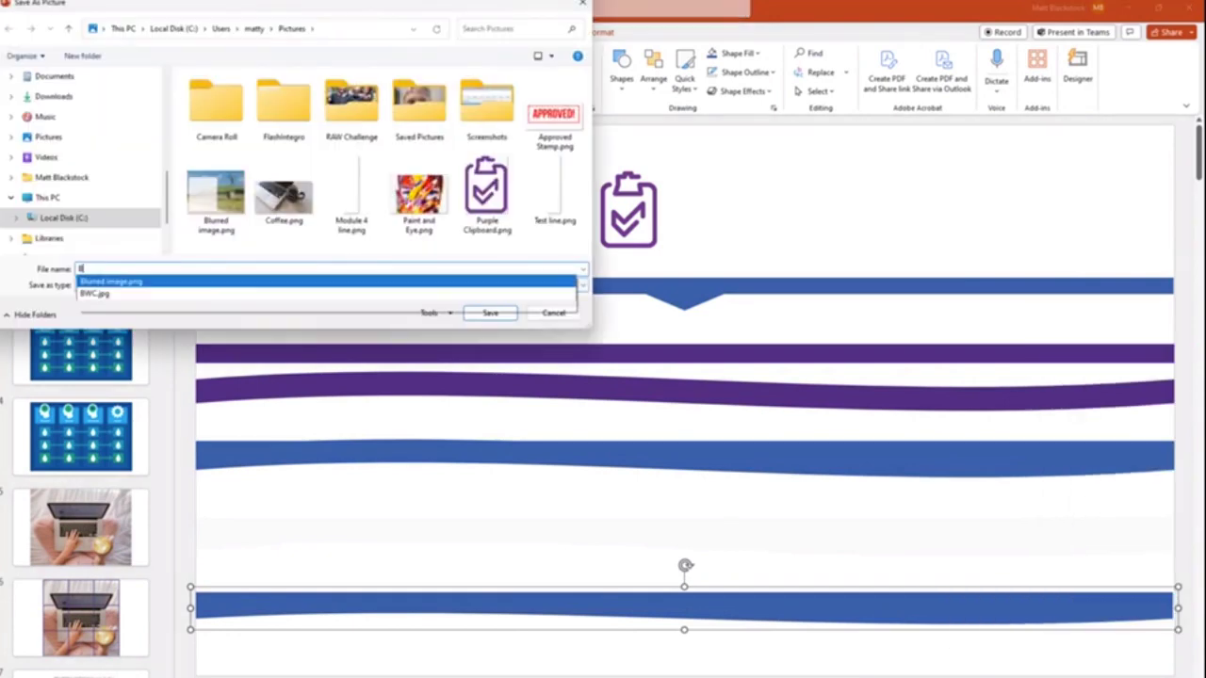
type("lue wavy line Trans")
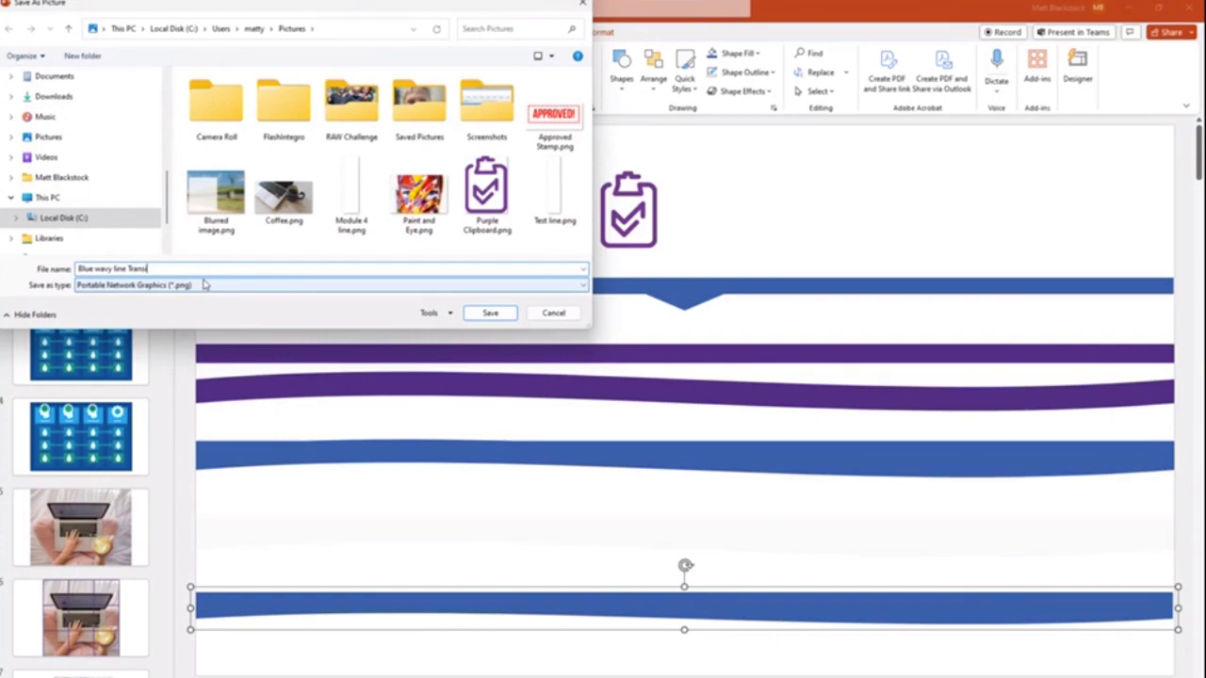
key("Return")
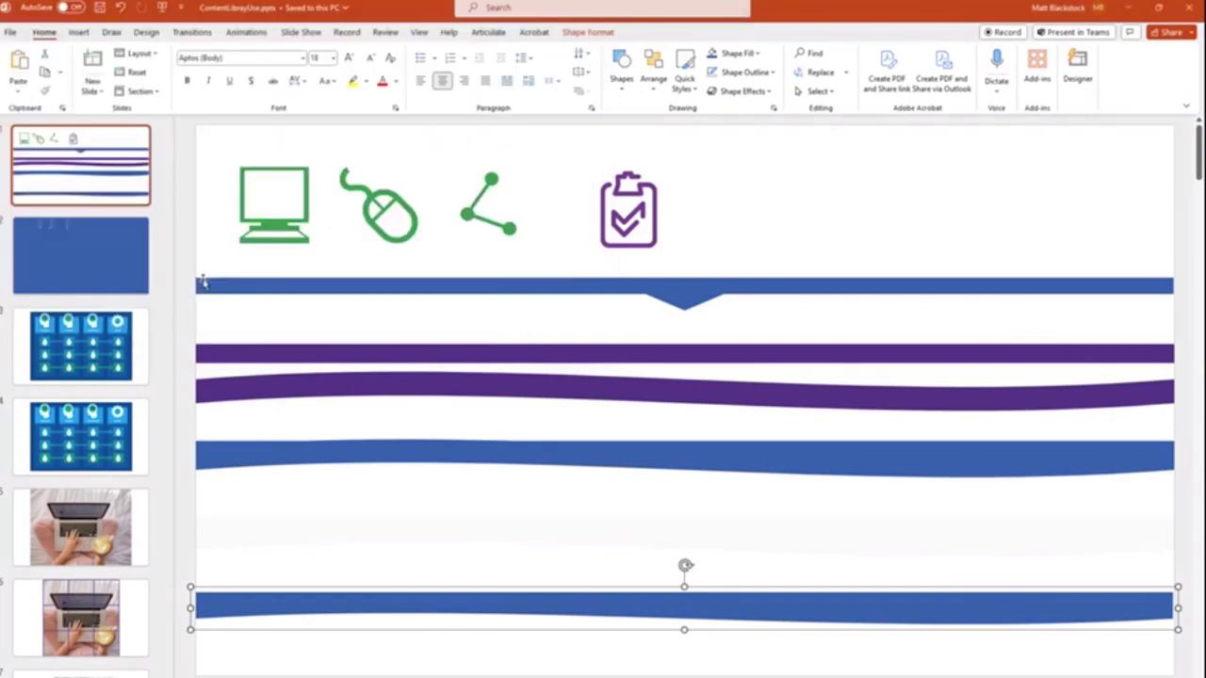
Step: Switch back to Rise 360 and examine the _NOPROCESS_ comparison images and the edge between them and the INSIGHT carousel
left_click(1127, 7)
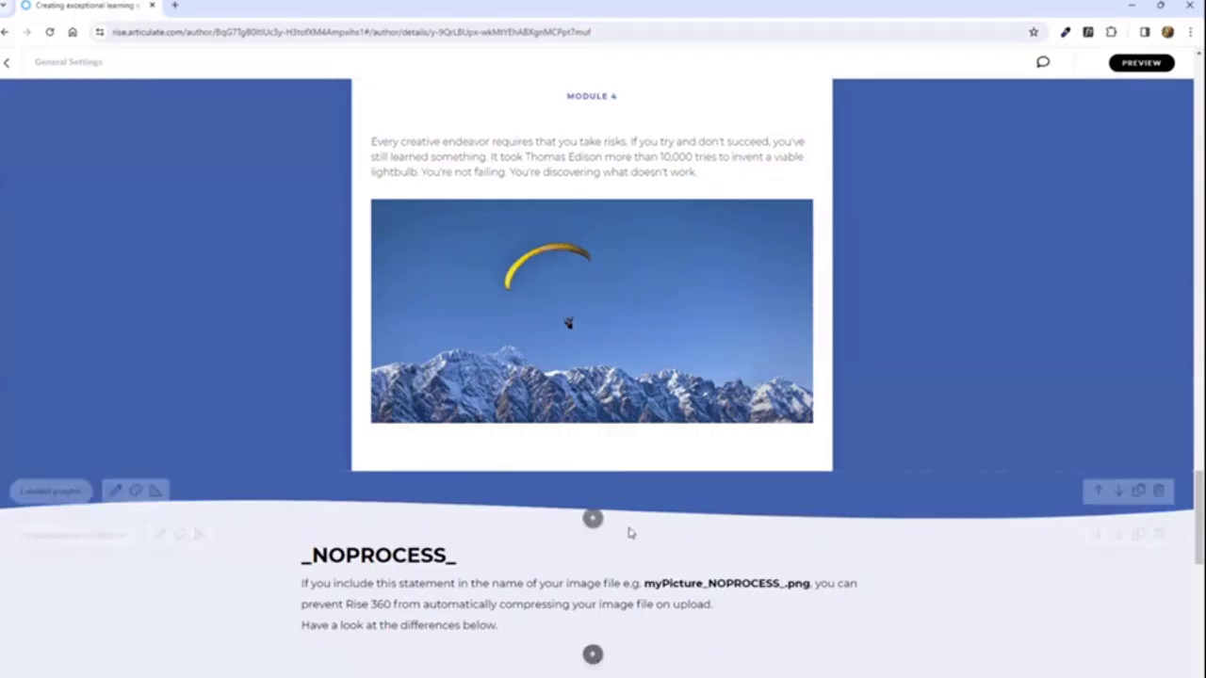
scroll(563, 443, "down", 3)
scroll(564, 443, "down", 5)
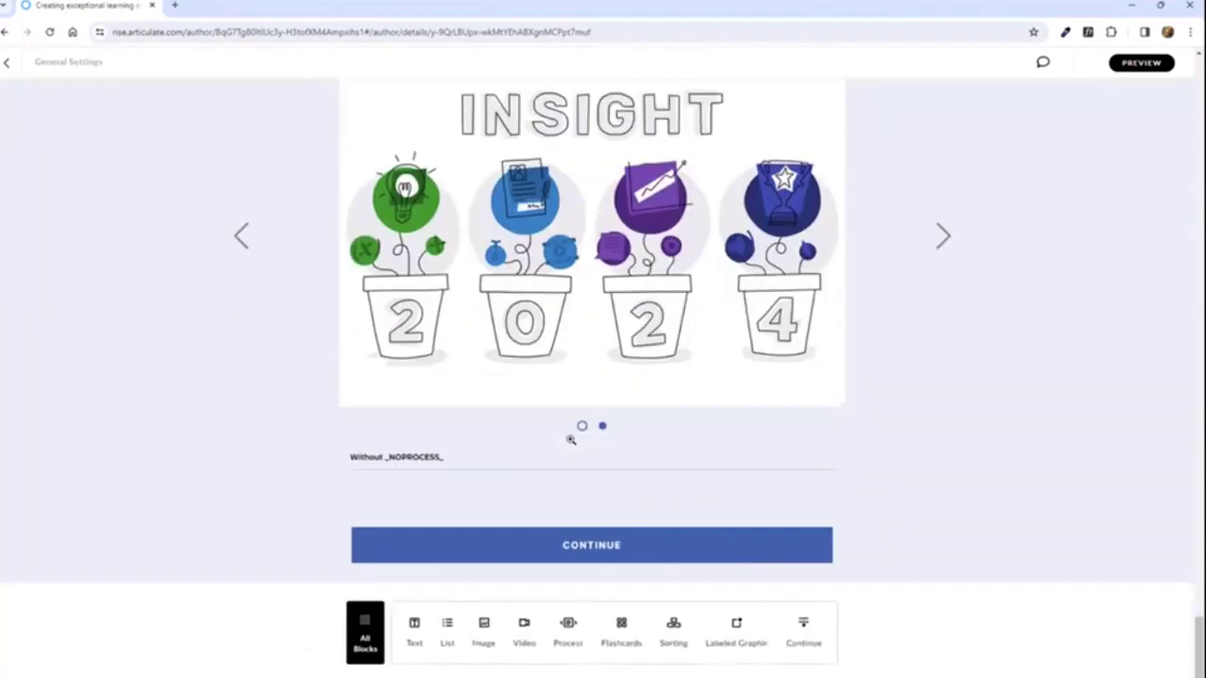
scroll(634, 271, "up", 2)
scroll(996, 251, "up", 2)
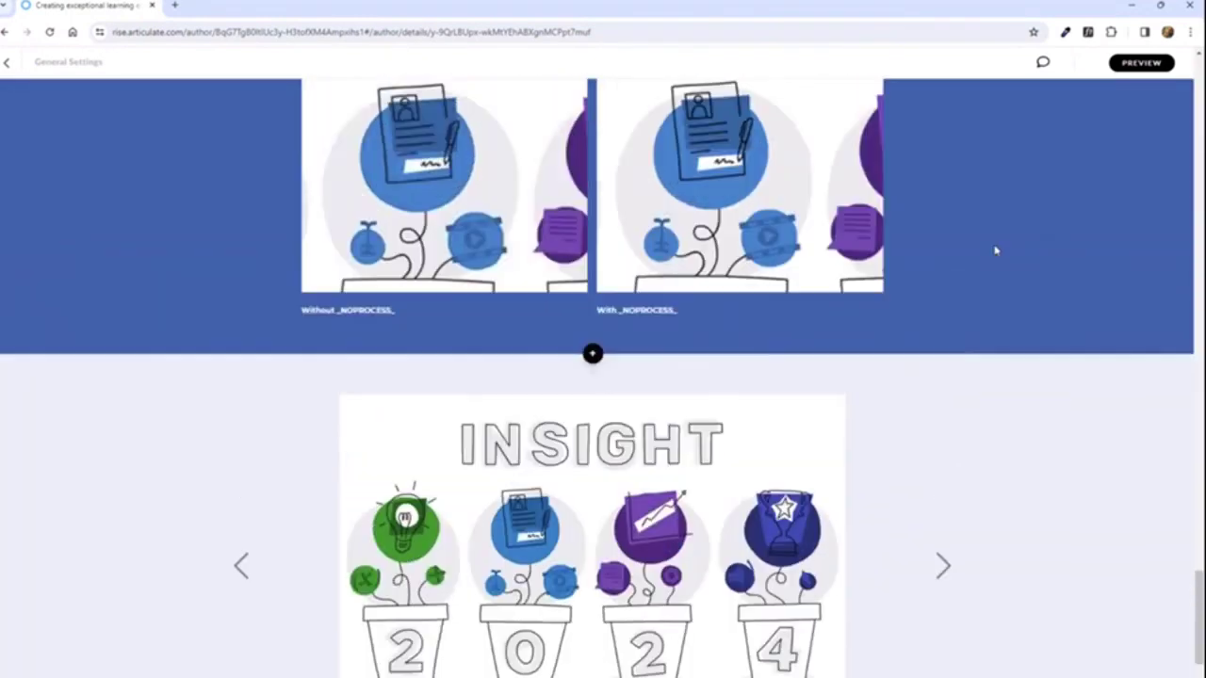
left_click(921, 500)
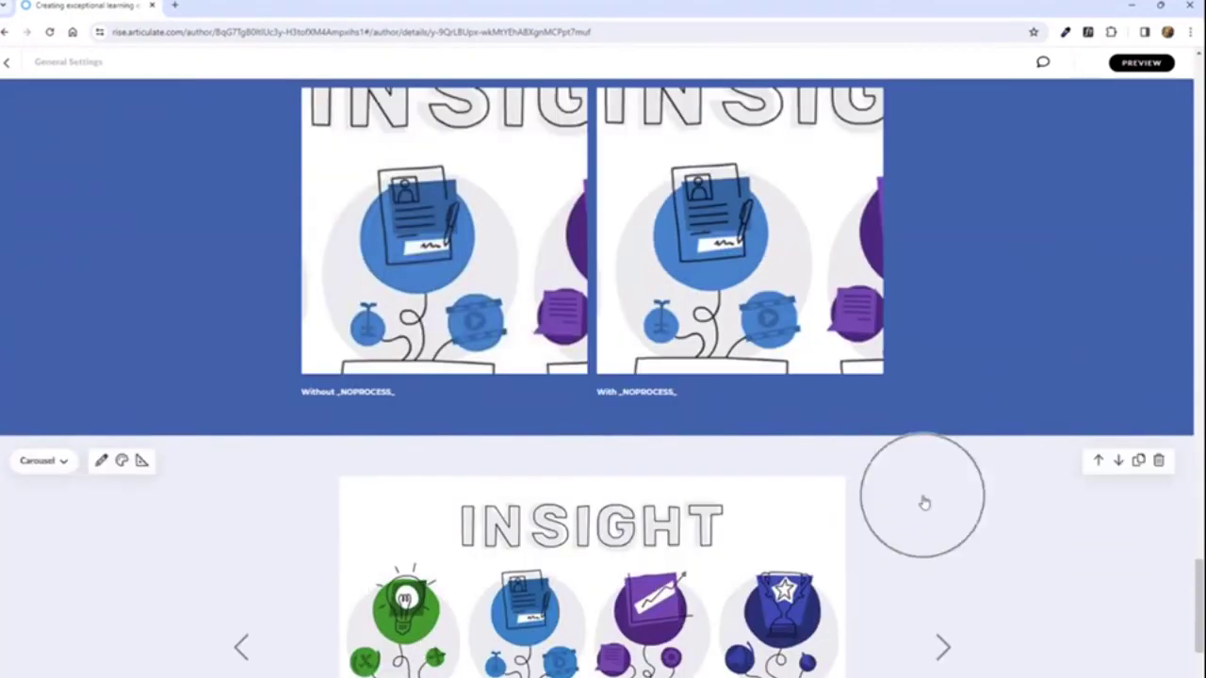
Step: Insert a full-width image block between the _NOPROCESS_ comparison images and the INSIGHT carousel
left_click(593, 436)
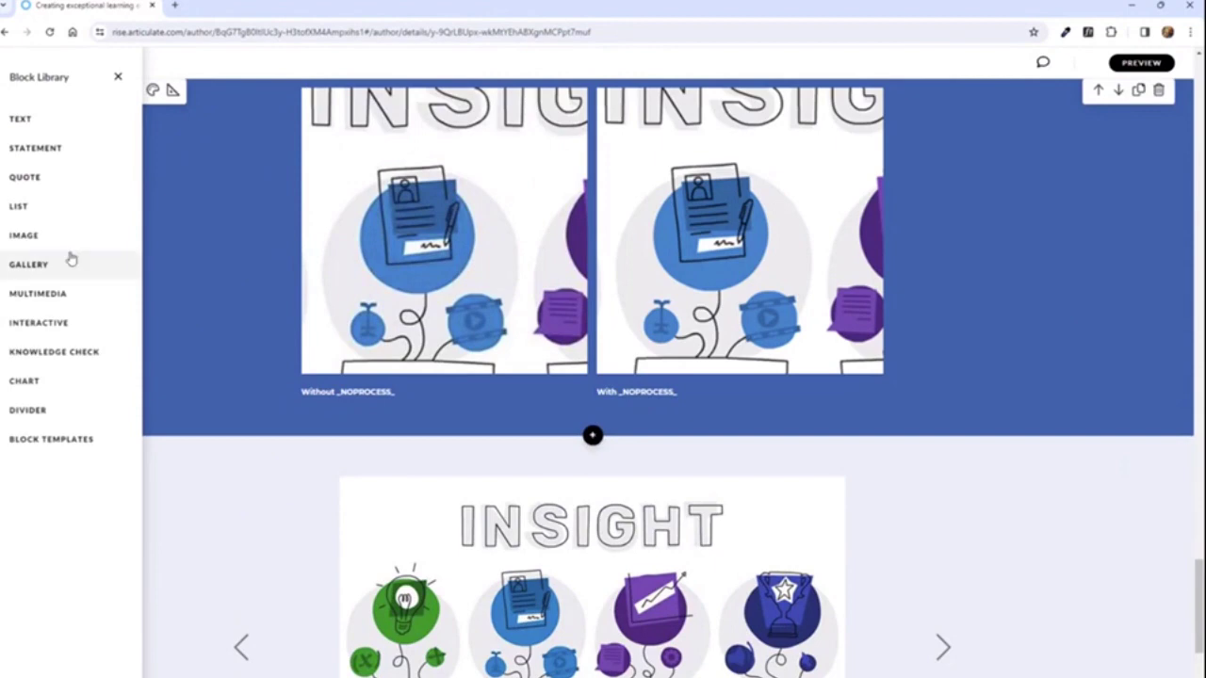
left_click(33, 237)
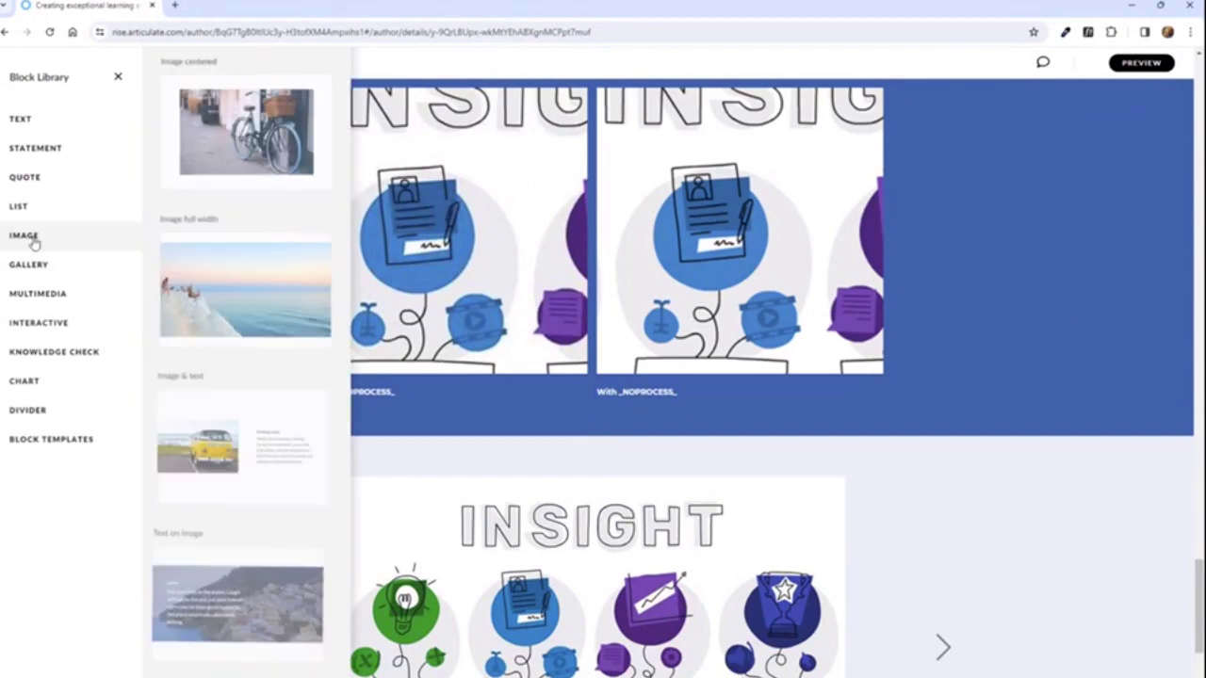
left_click(205, 290)
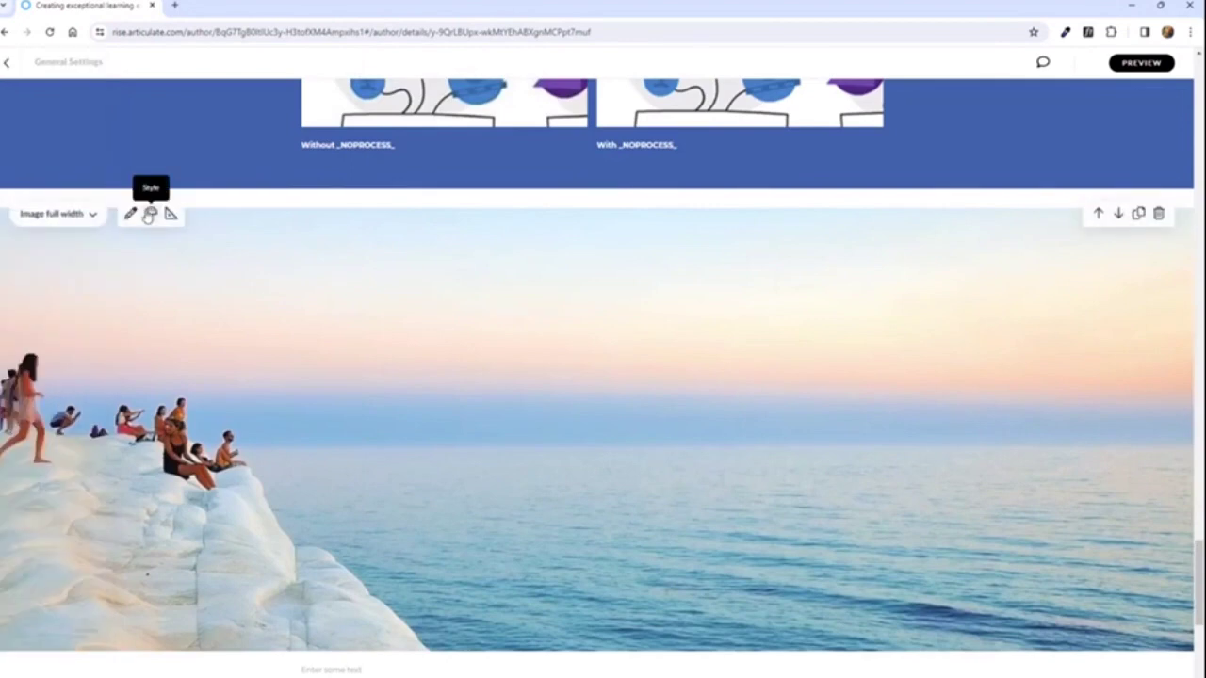
left_click(151, 214)
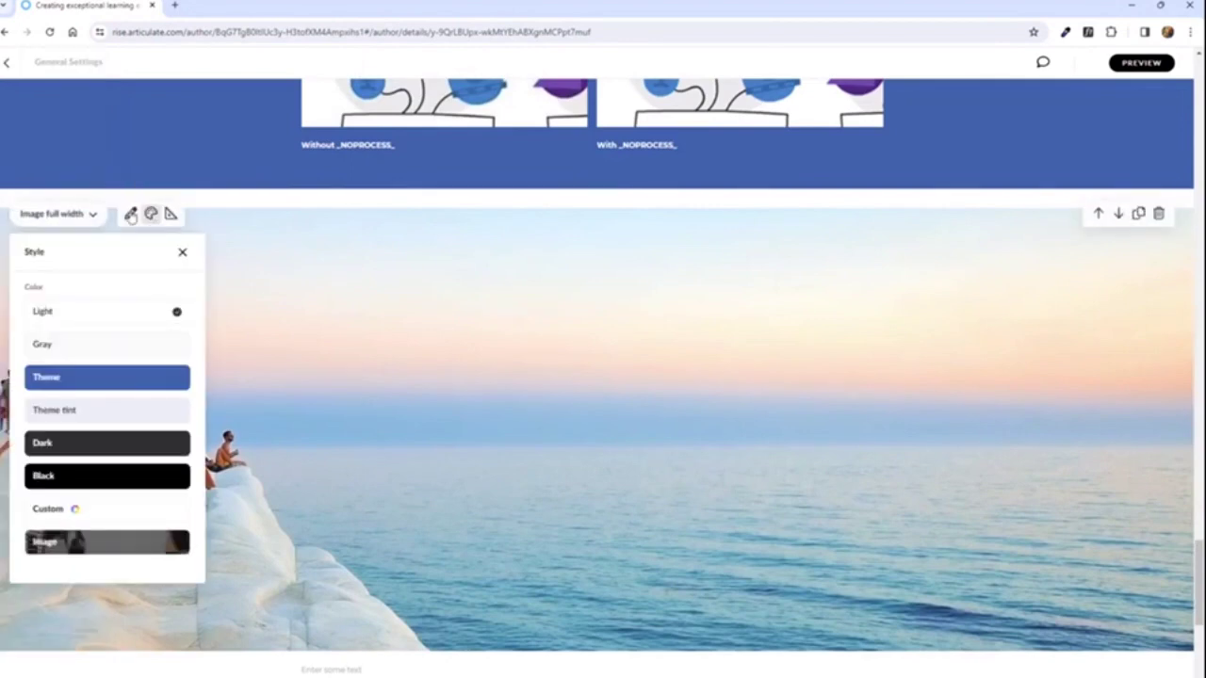
Step: Replace the full-width block's ocean photo with "Blue wavy line Transiton.png" from the Pictures folder
left_click(131, 214)
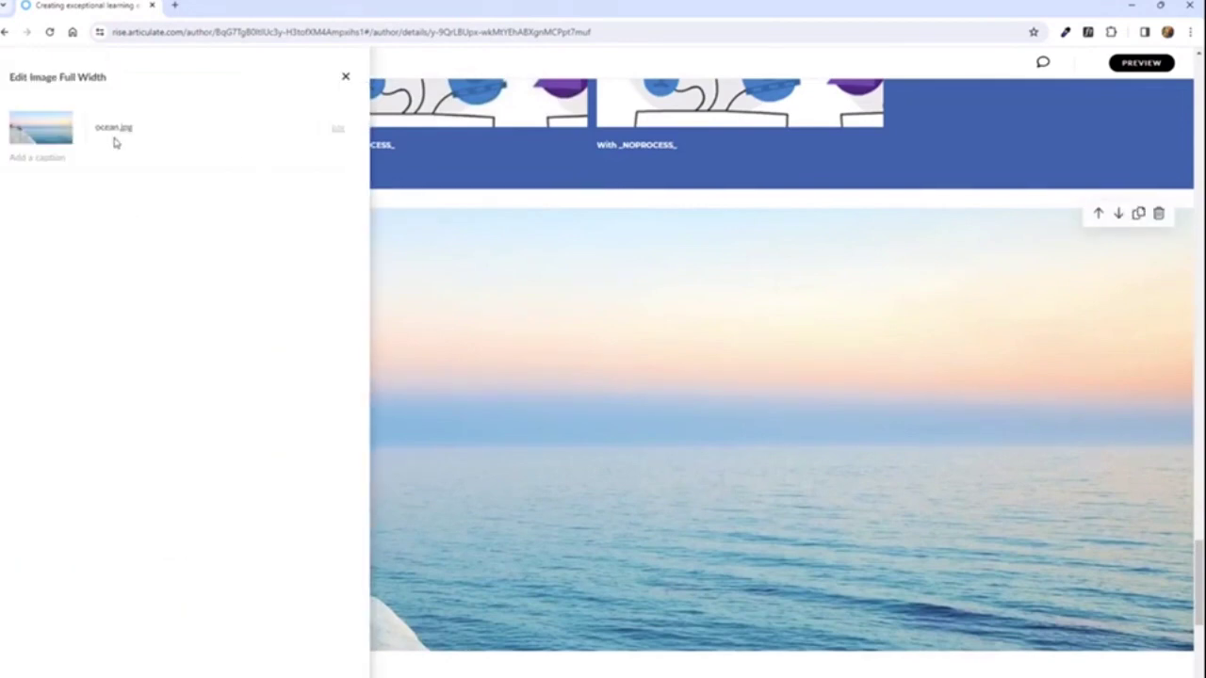
left_click(335, 129)
left_click(242, 161)
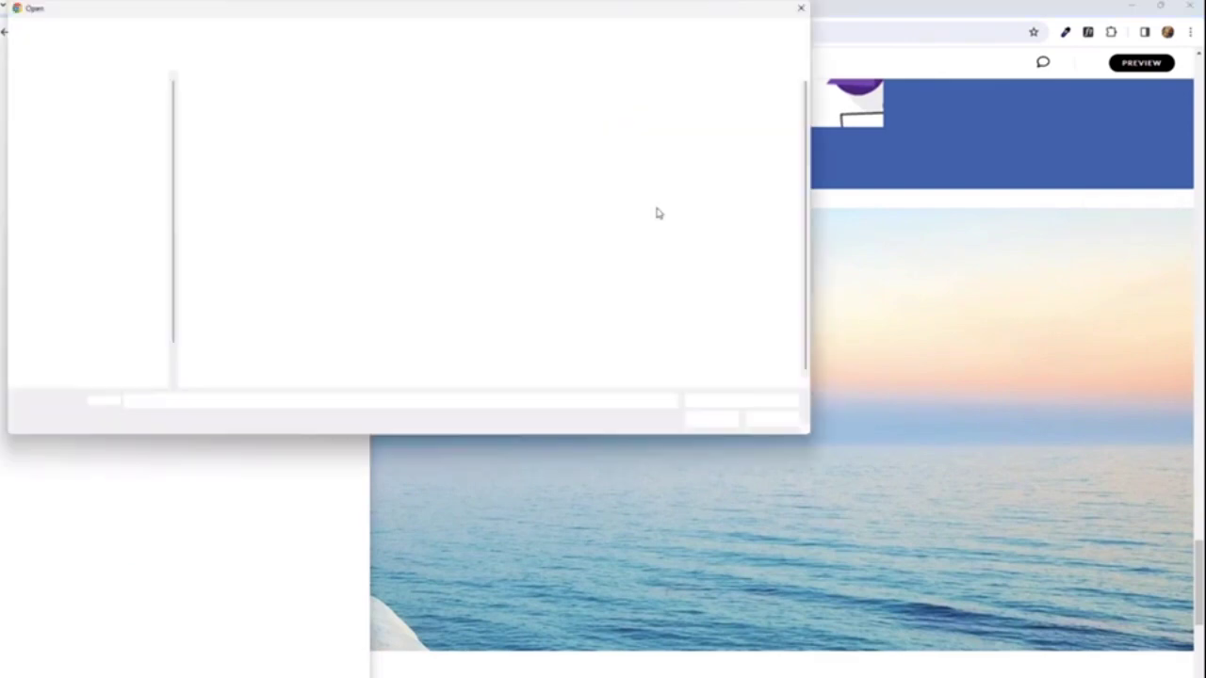
left_click(705, 113)
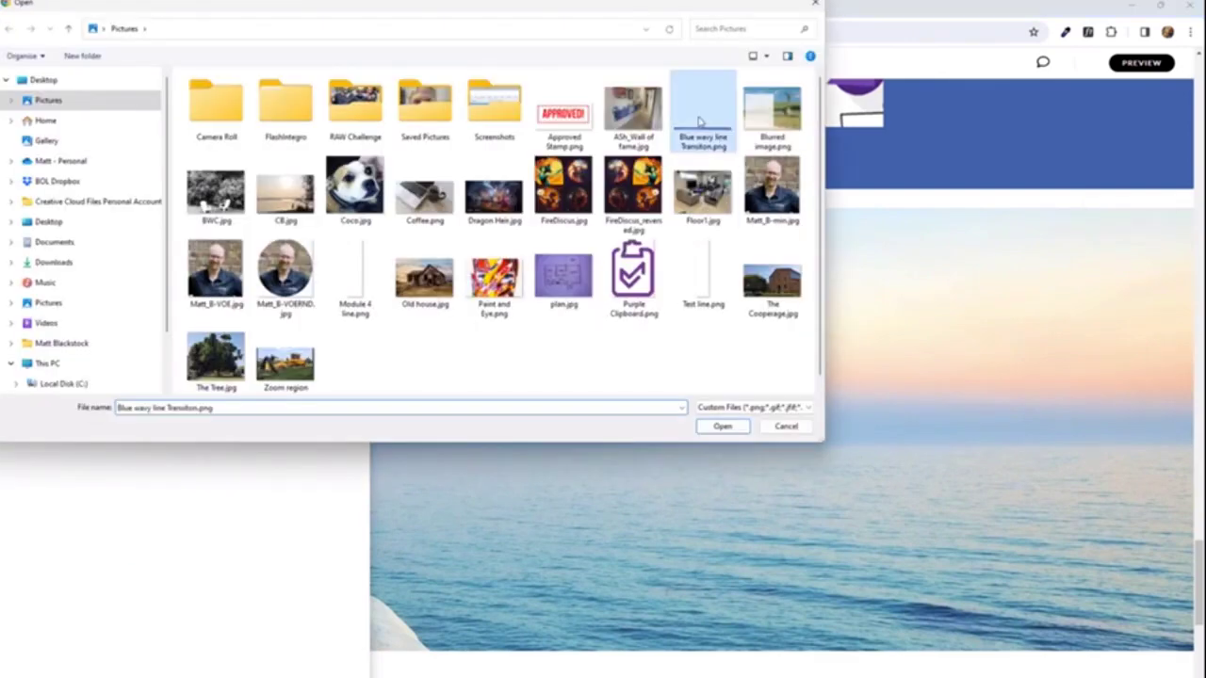
left_click(722, 423)
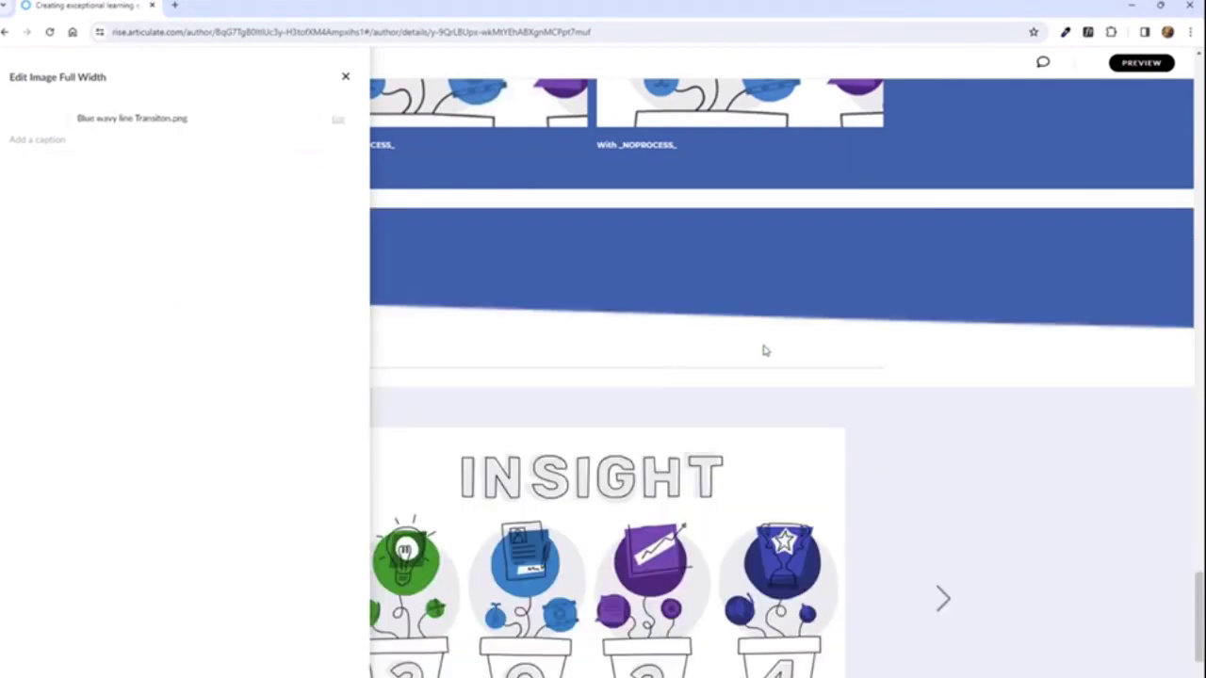
left_click(345, 76)
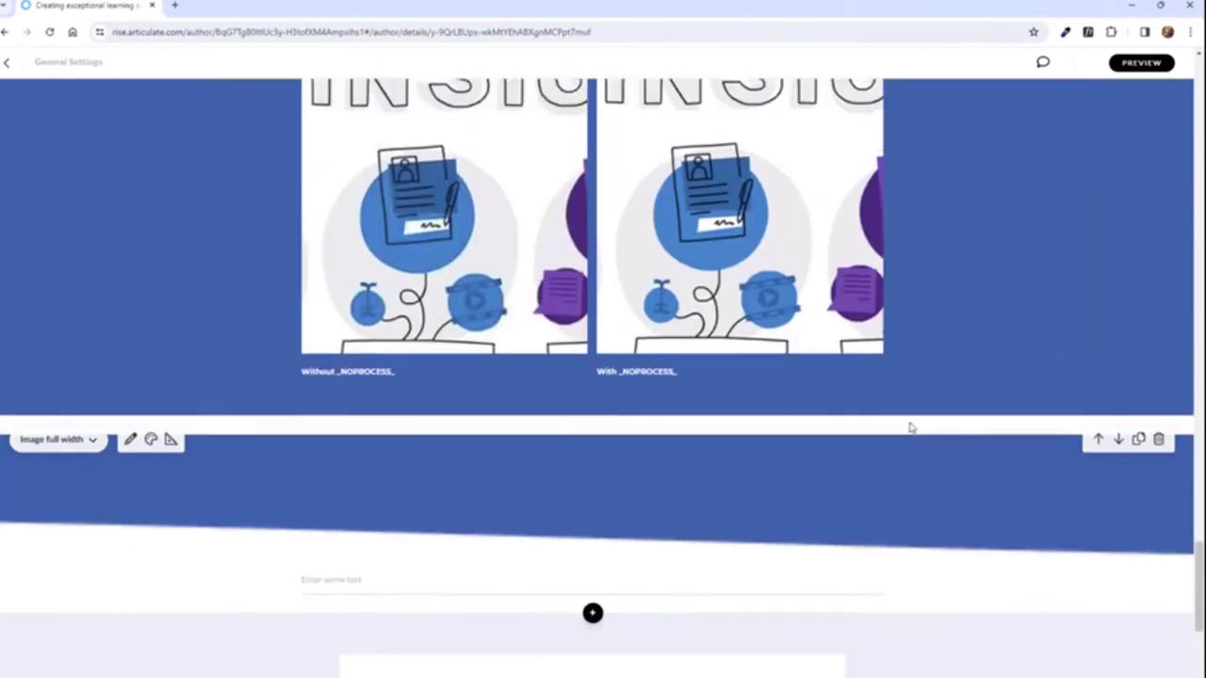
Step: Try the wavy divider as a centered image block, and delete that block from the lesson
scroll(590, 413, "down", 1)
scroll(590, 413, "down", 1)
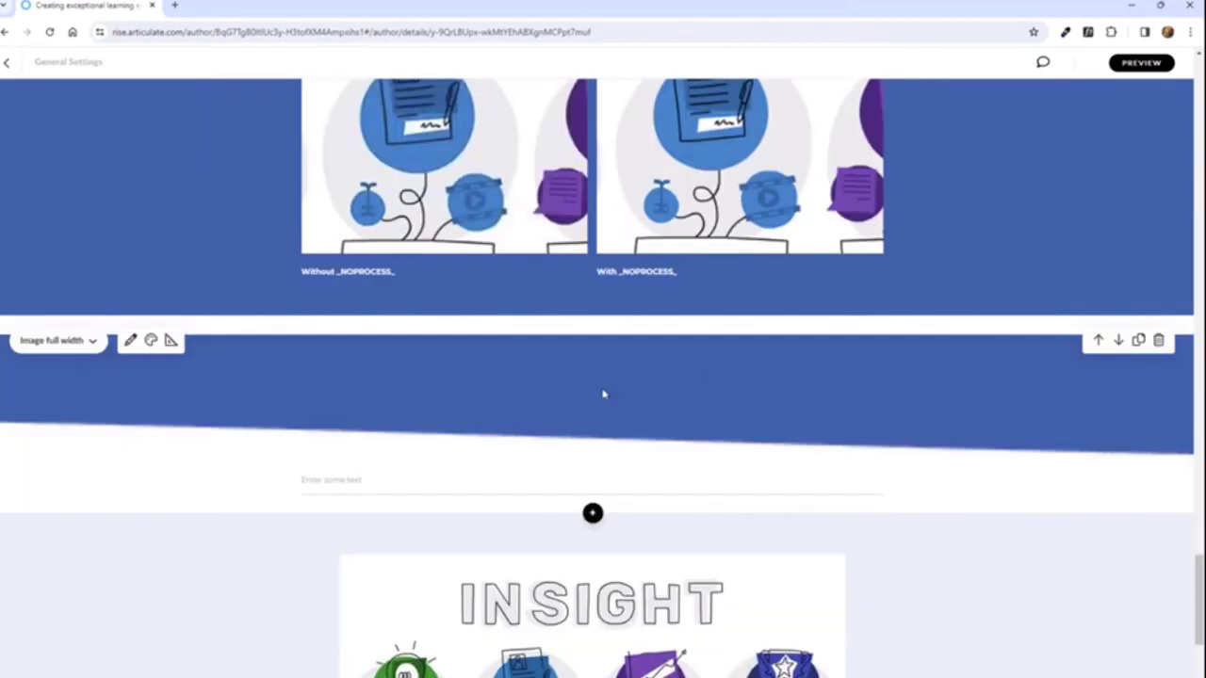
left_click(83, 341)
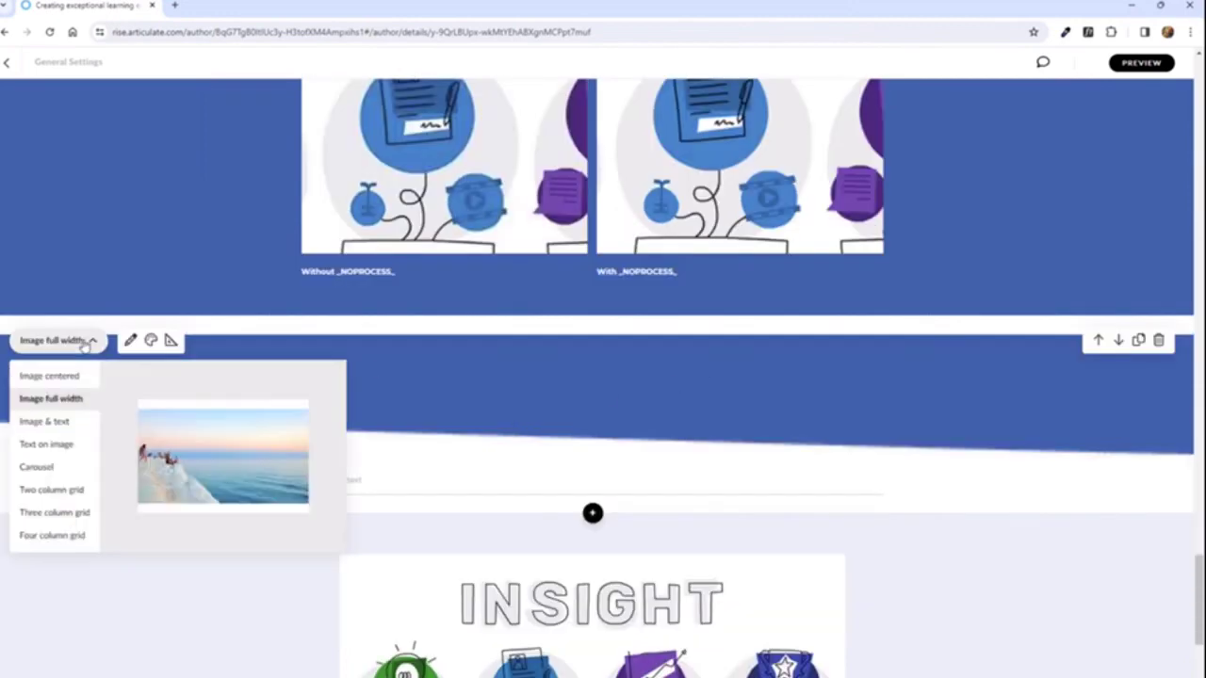
left_click(49, 376)
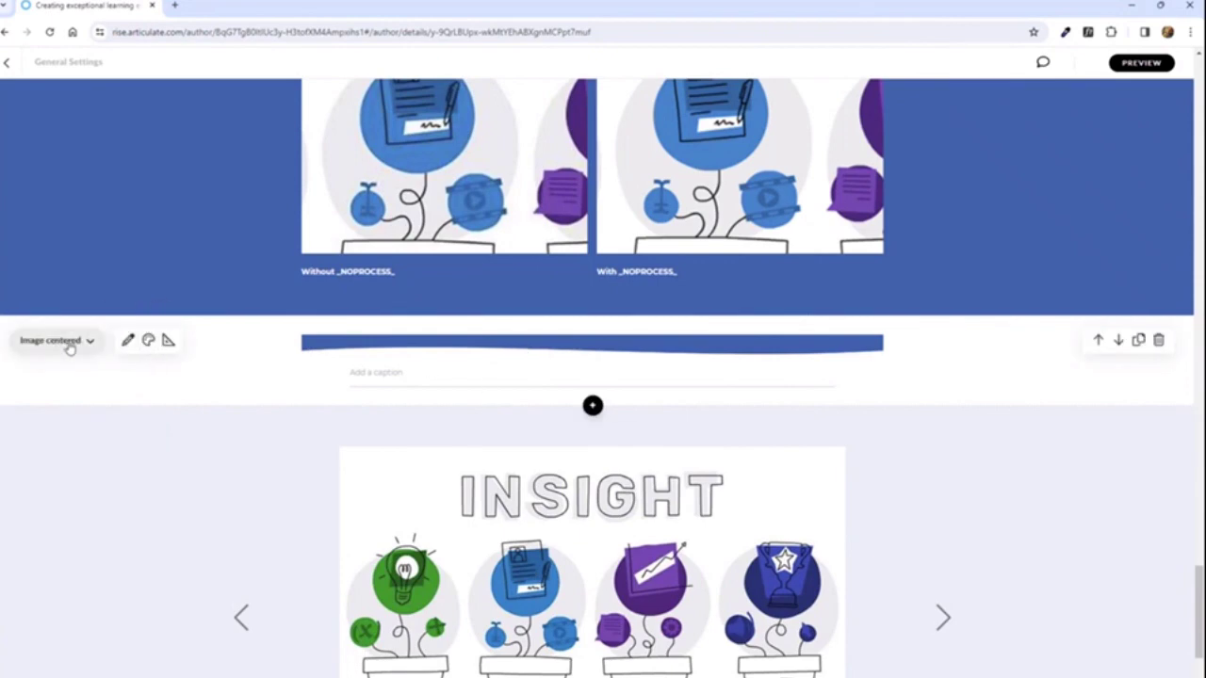
left_click(1159, 340)
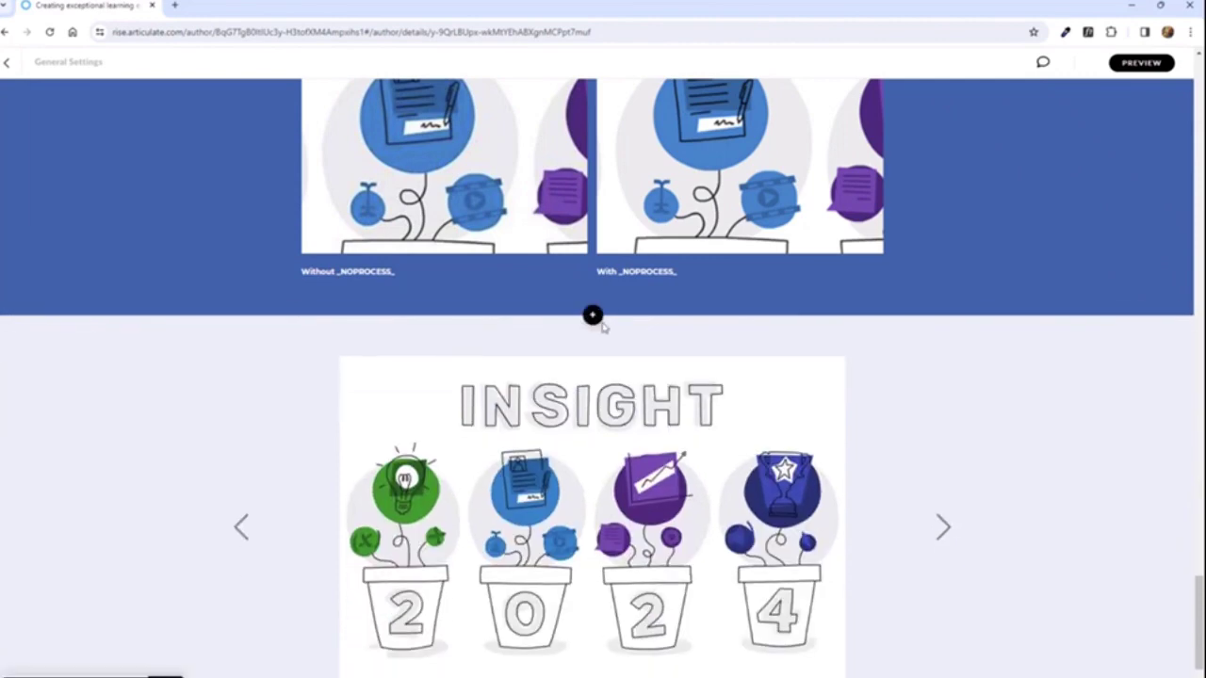
Step: Insert an interactive labeled graphic block between the comparison images and the INSIGHT carousel
left_click(593, 314)
left_click(43, 322)
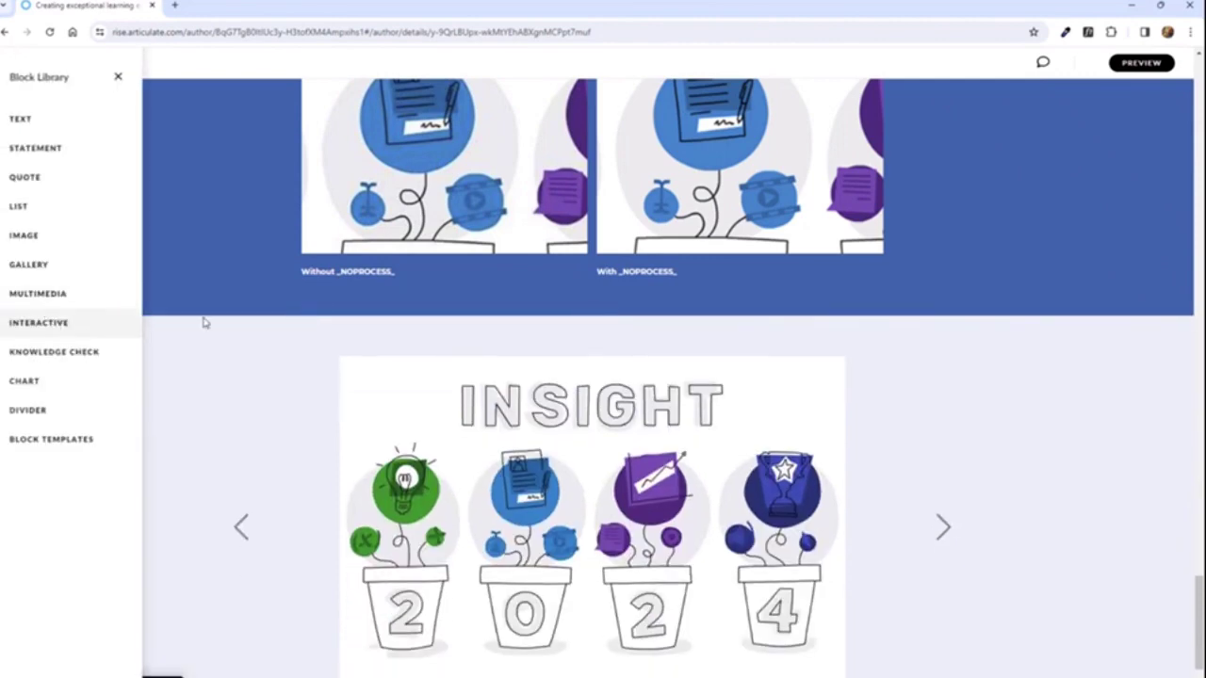
scroll(236, 250, "down", 2)
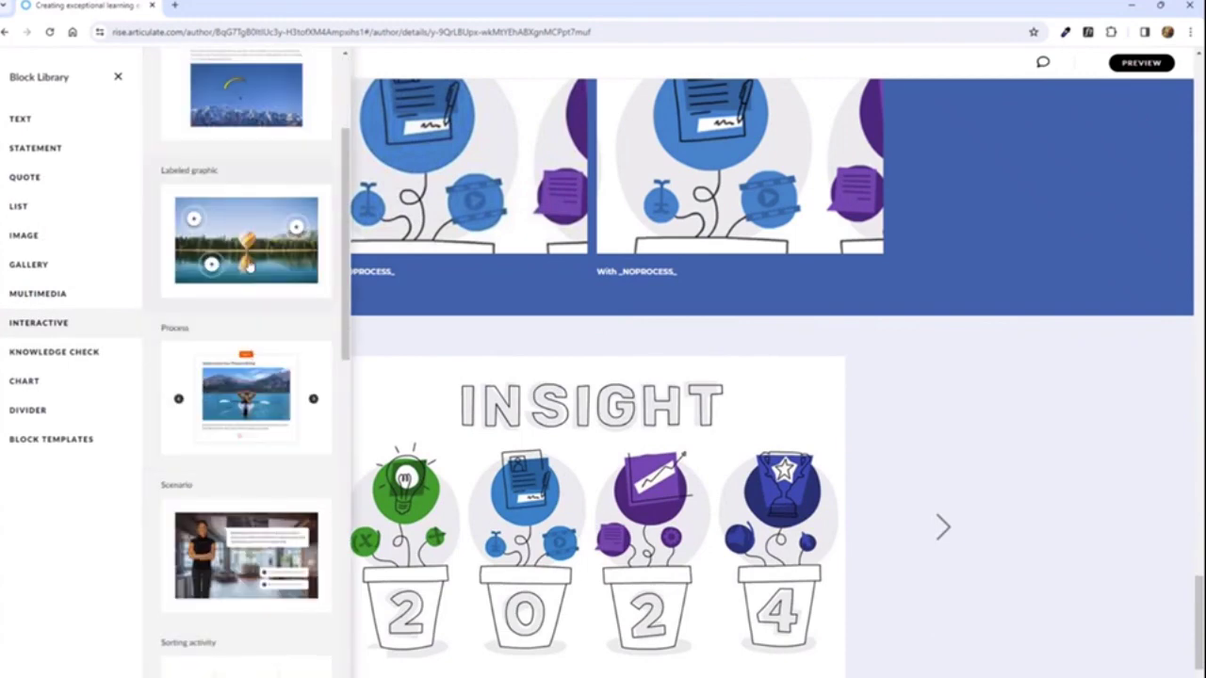
scroll(737, 223, "down", 2)
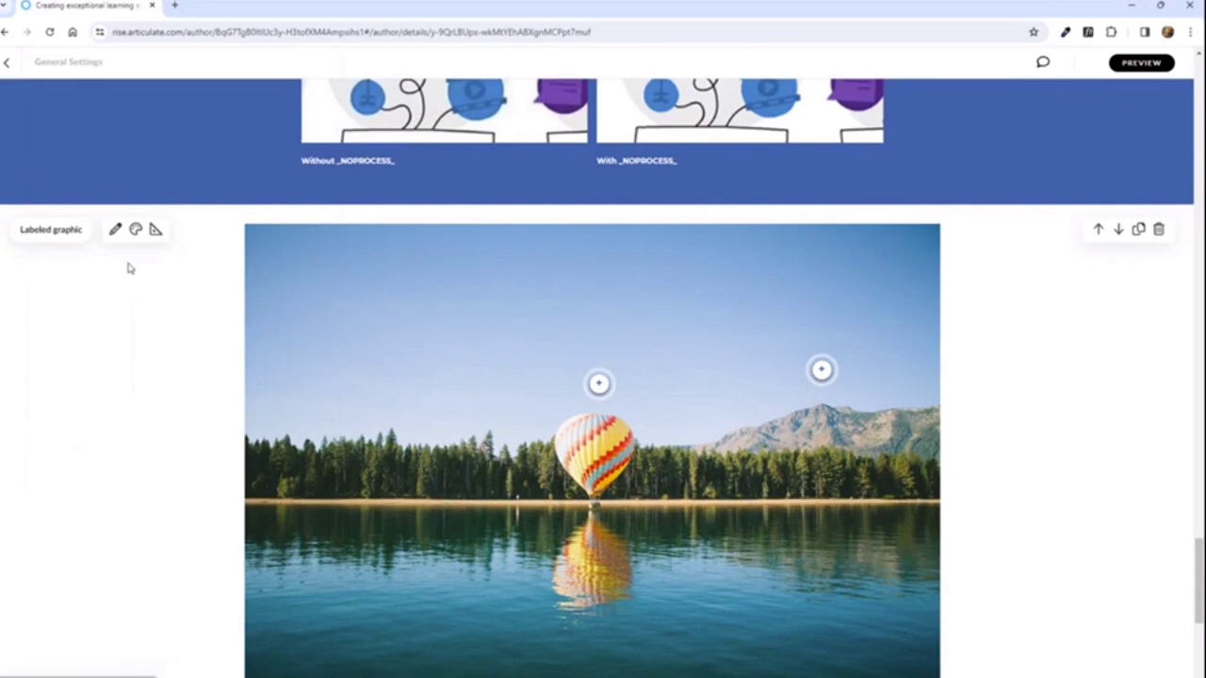
Step: Replace the labeled graphic's balloon photo with "Blue wavy line Transiton.png" from the Pictures folder
left_click(115, 231)
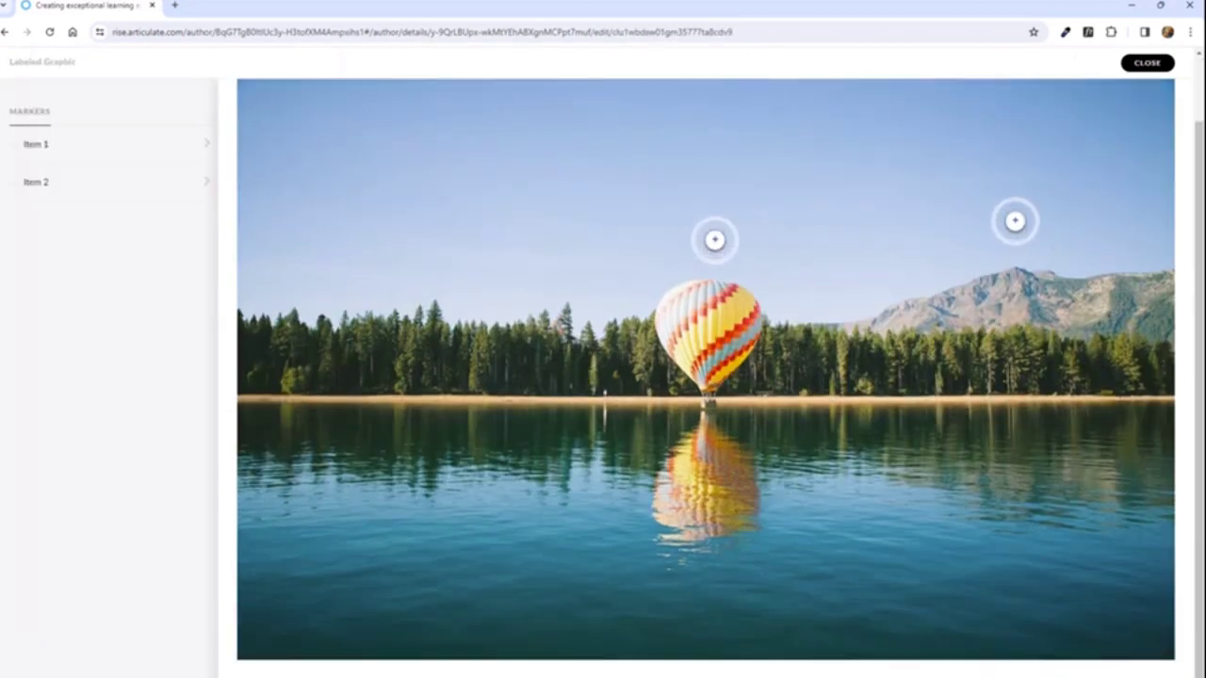
left_click(707, 641)
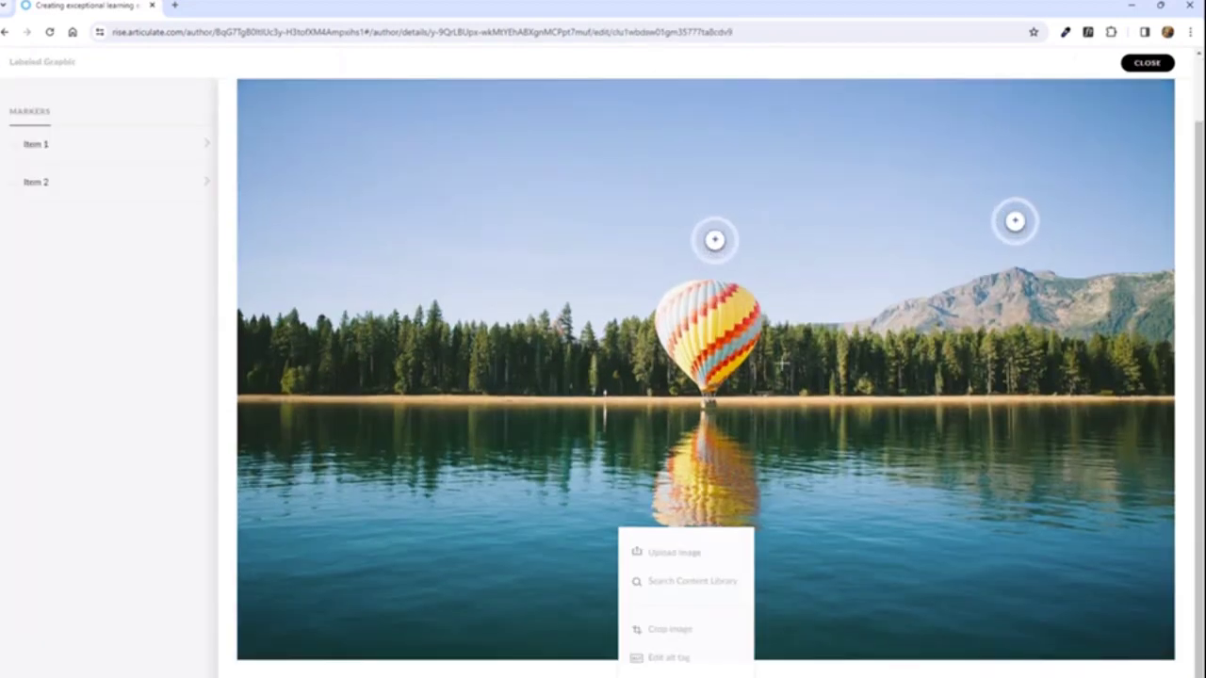
left_click(708, 562)
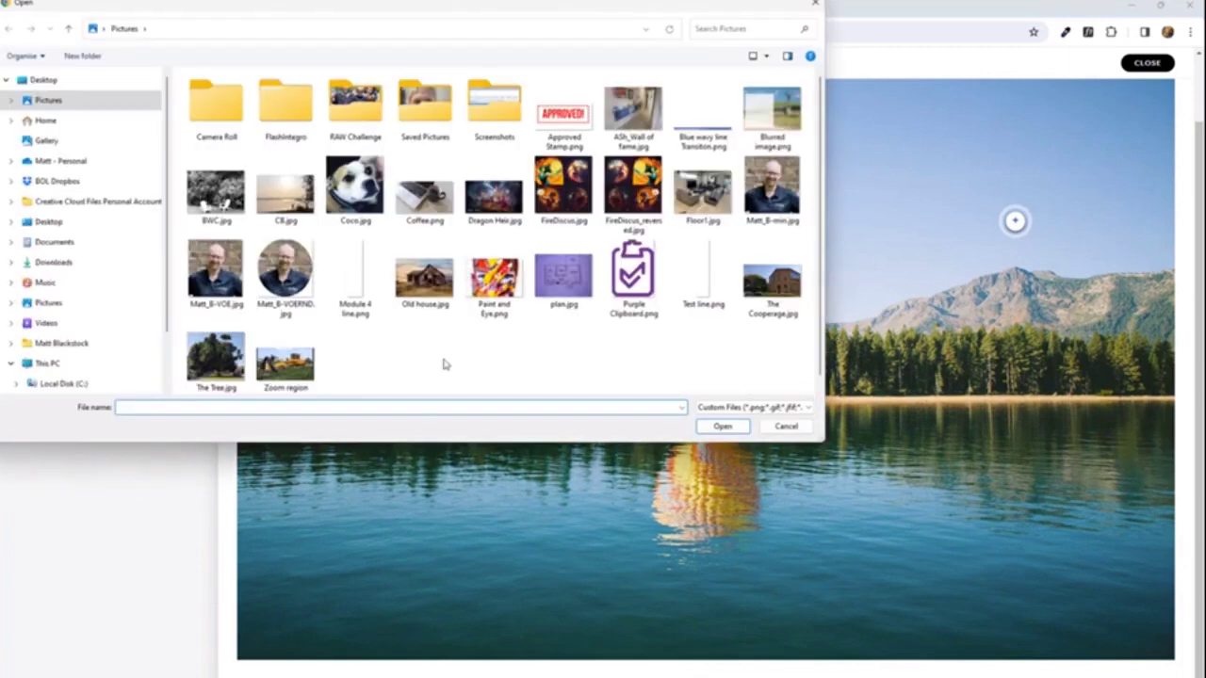
double_click(702, 113)
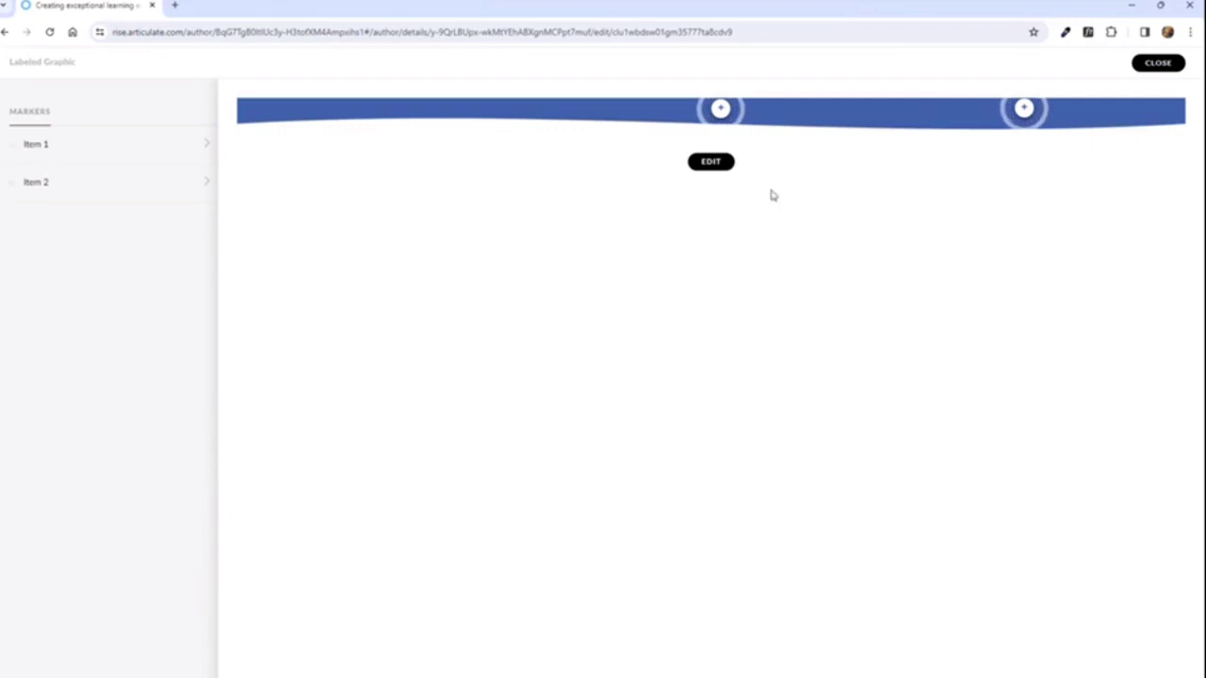
Step: Remove both markers, Item 1 and Item 2, from the labeled graphic and close its editor
left_click(191, 145)
left_click(188, 145)
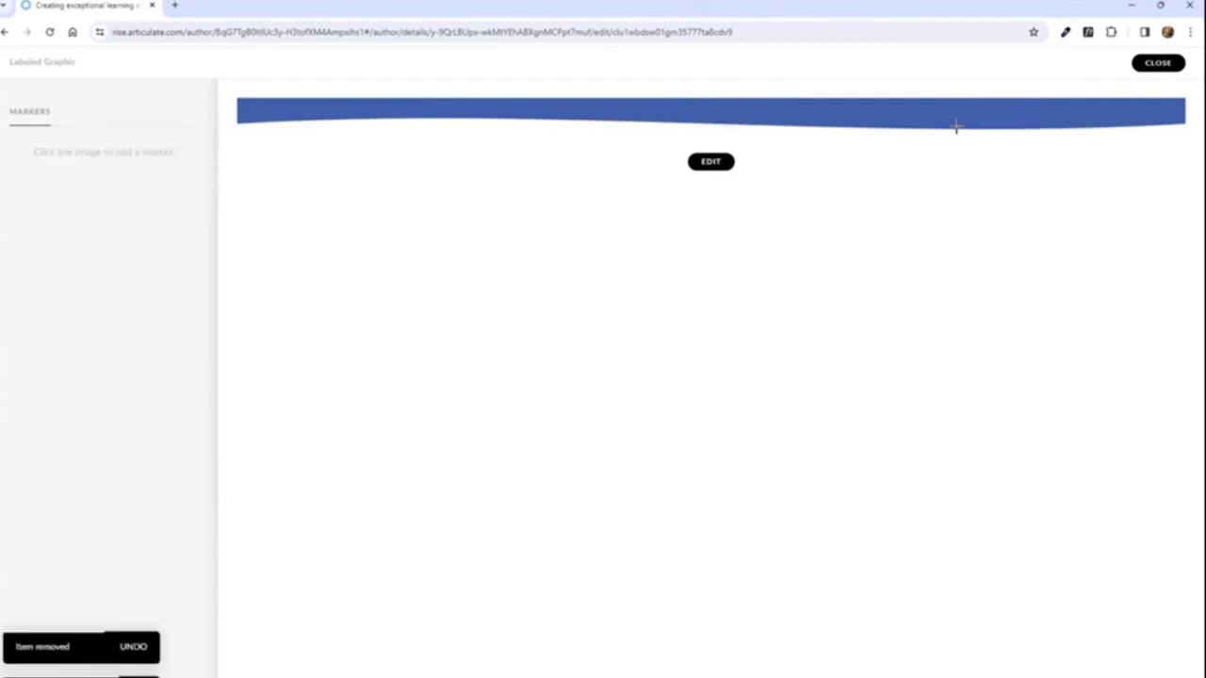
left_click(1159, 64)
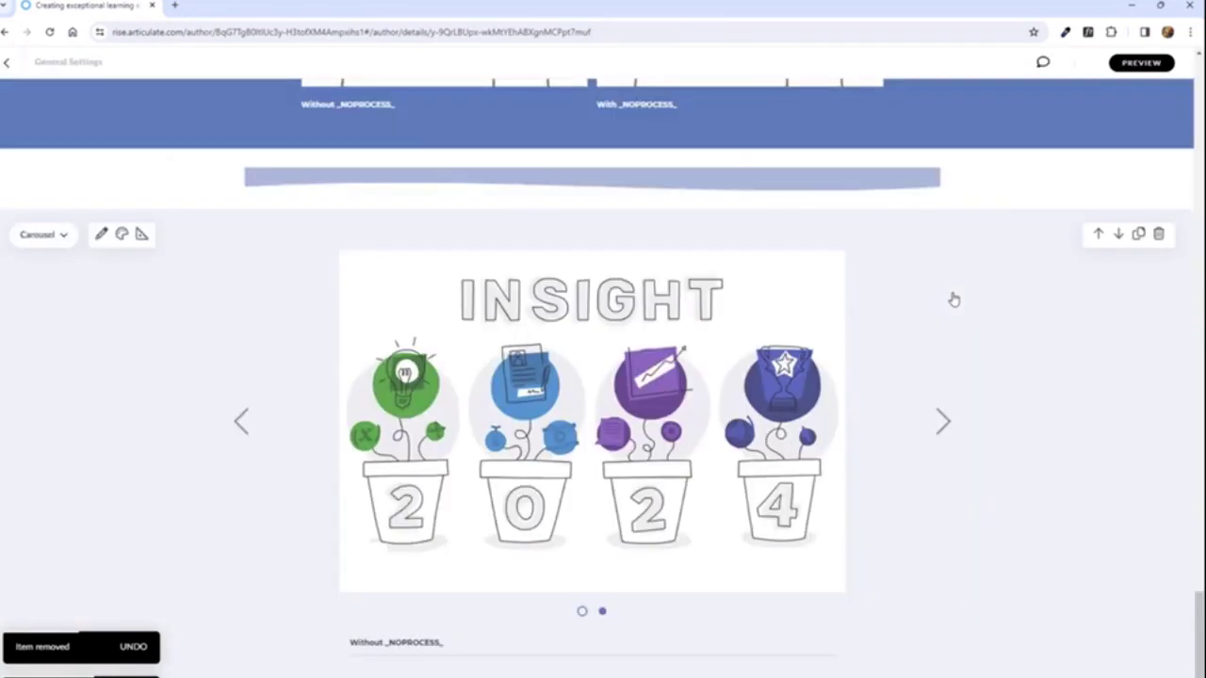
Step: Set the labeled graphic's image width to Full width so the blue wave spans the page
scroll(759, 266, "up", 2)
scroll(759, 270, "up", 2)
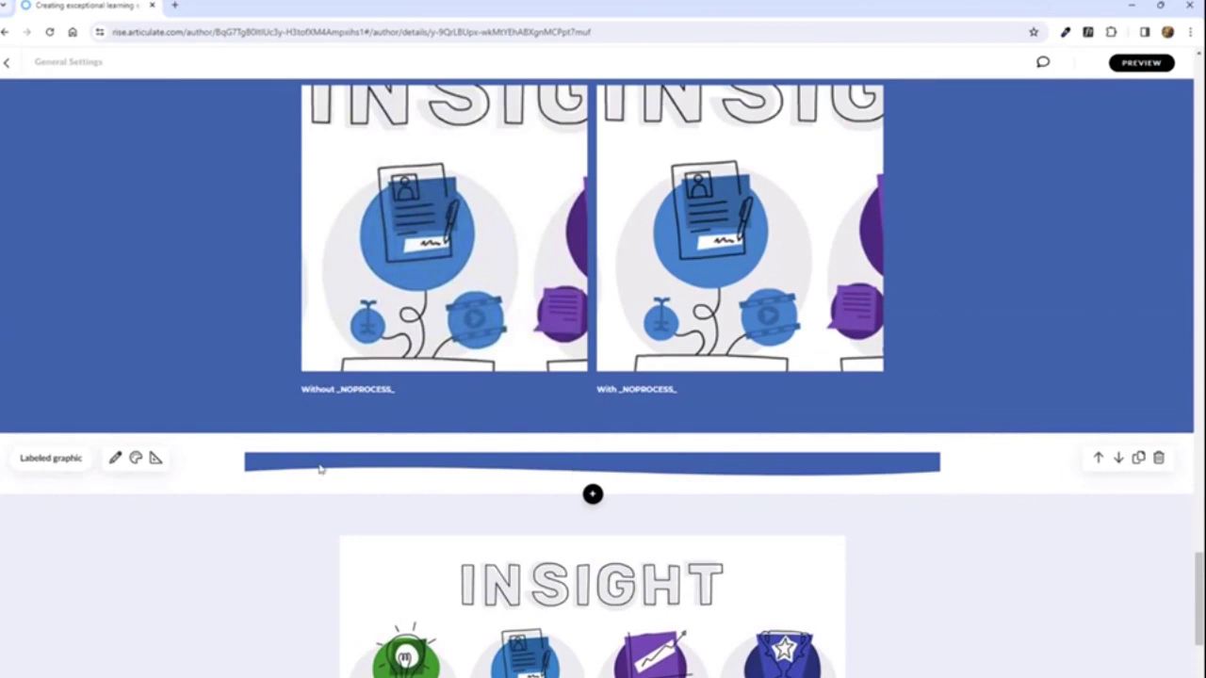
left_click(156, 458)
scroll(123, 490, "down", 2)
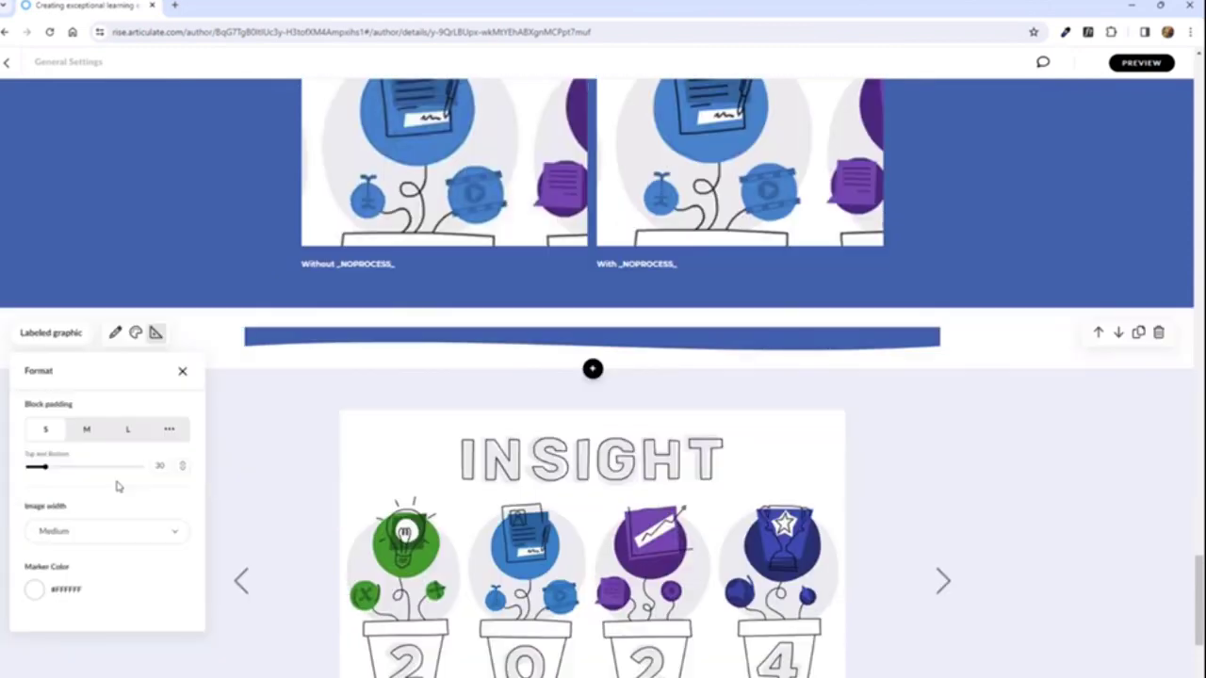
left_click(175, 536)
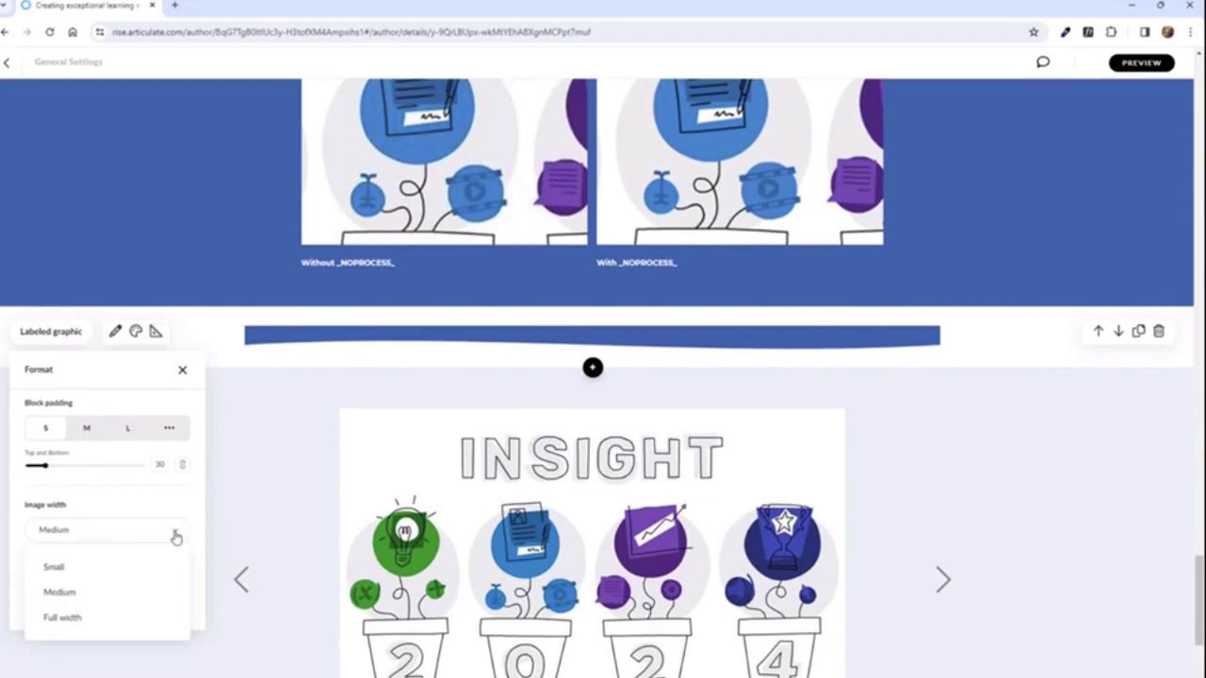
left_click(94, 615)
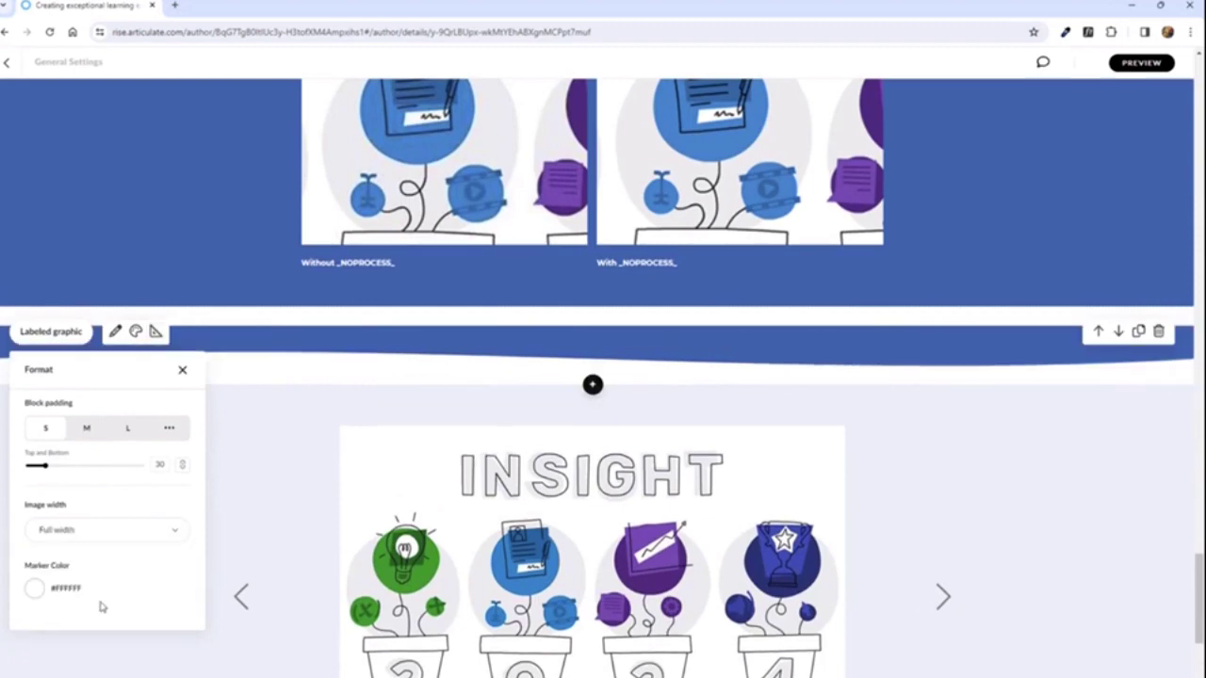
left_click(868, 396)
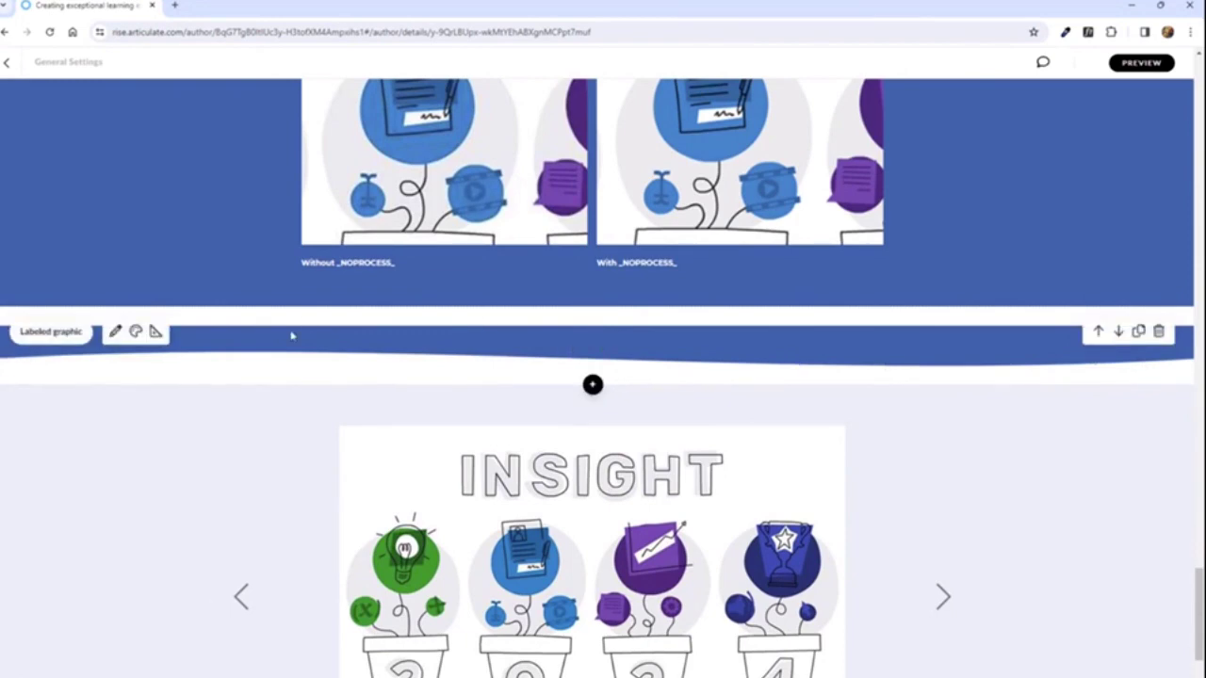
Step: Unlink the labeled graphic's top and bottom padding and set the top padding to 0
left_click(646, 318)
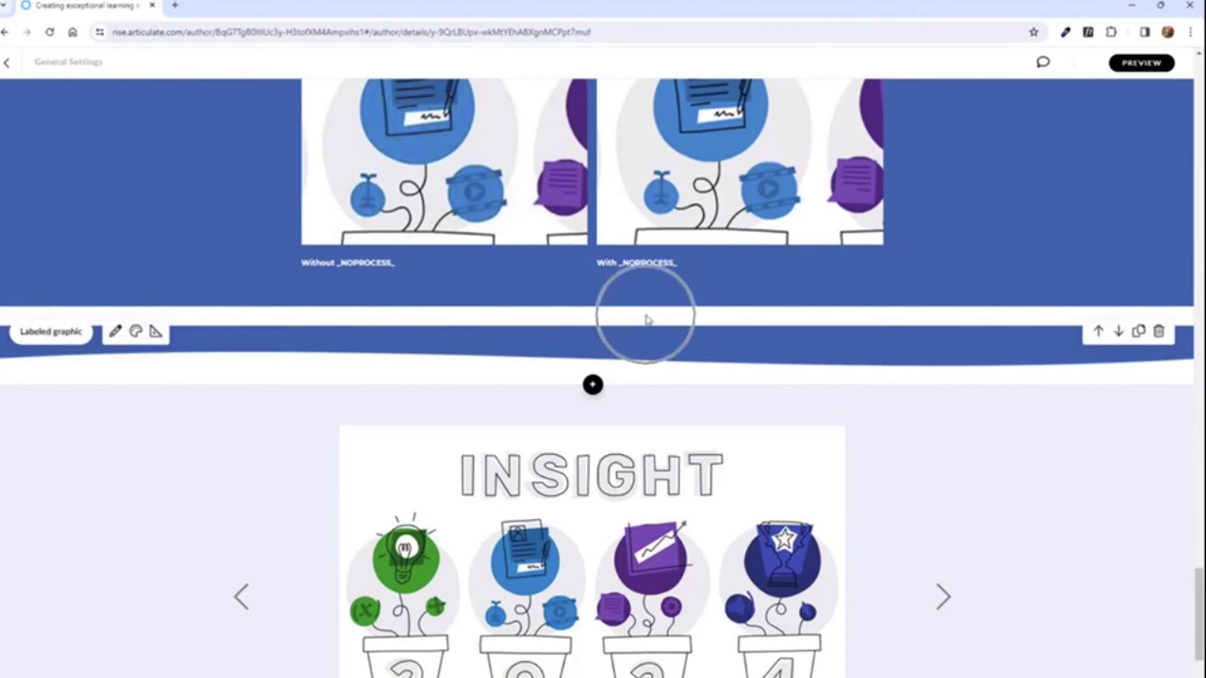
left_click(156, 332)
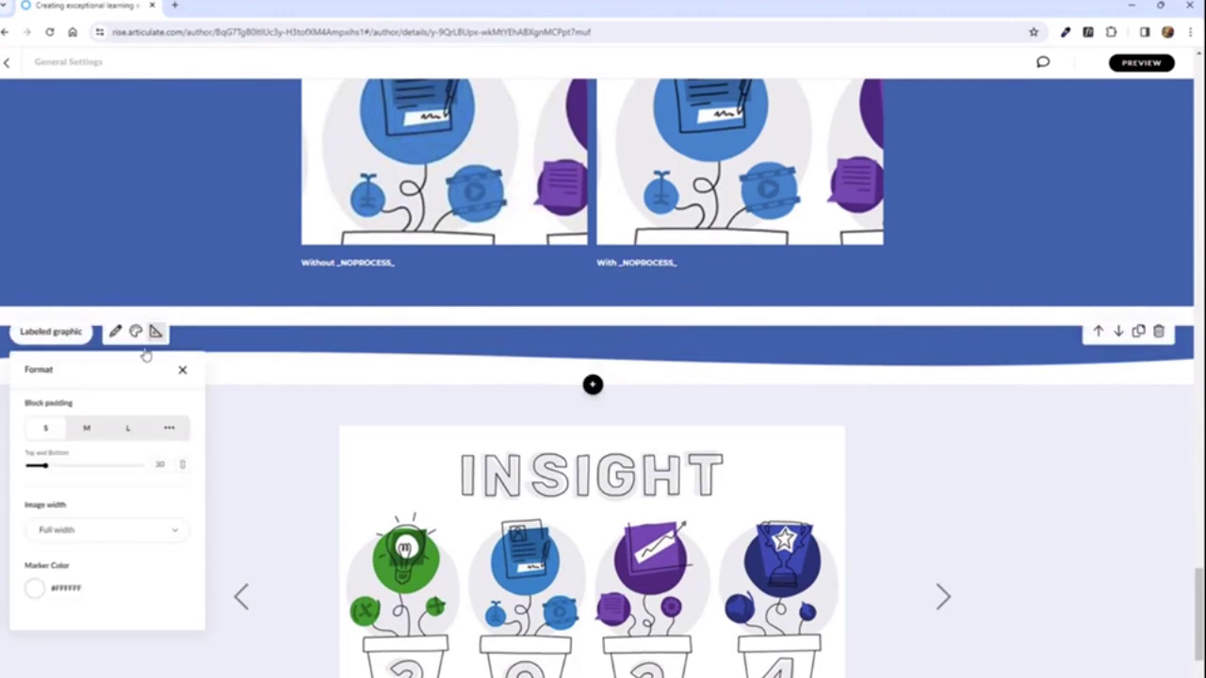
left_click(182, 464)
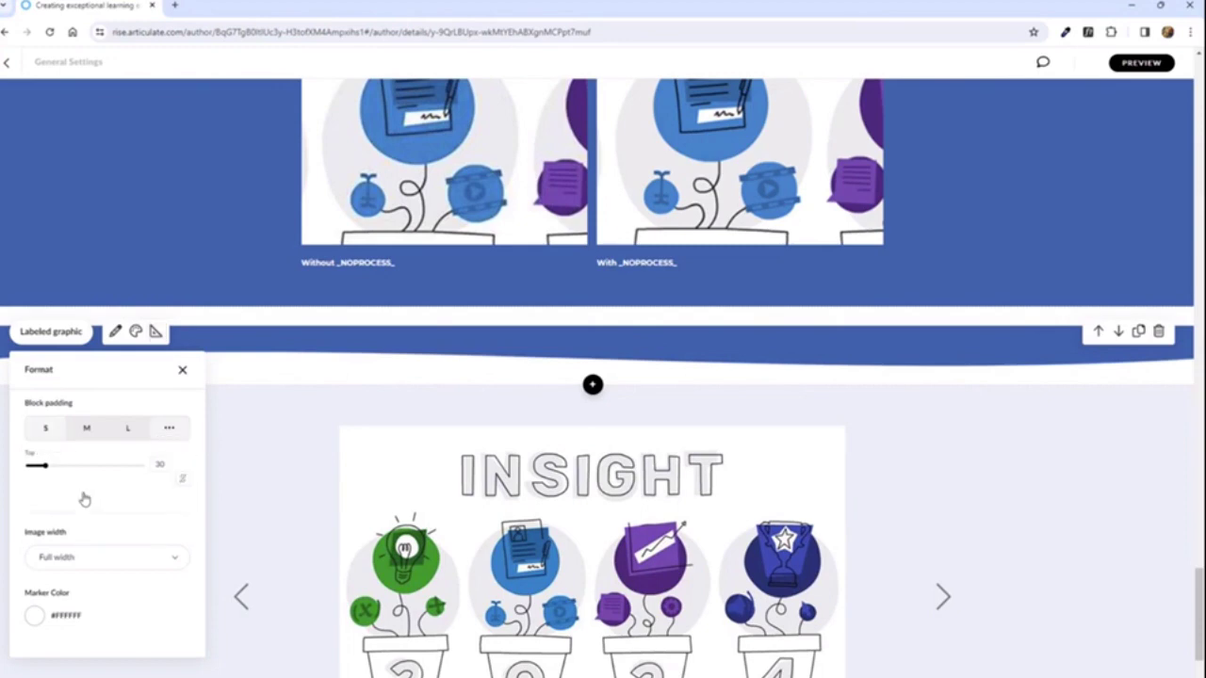
left_click_drag(42, 471, 16, 464)
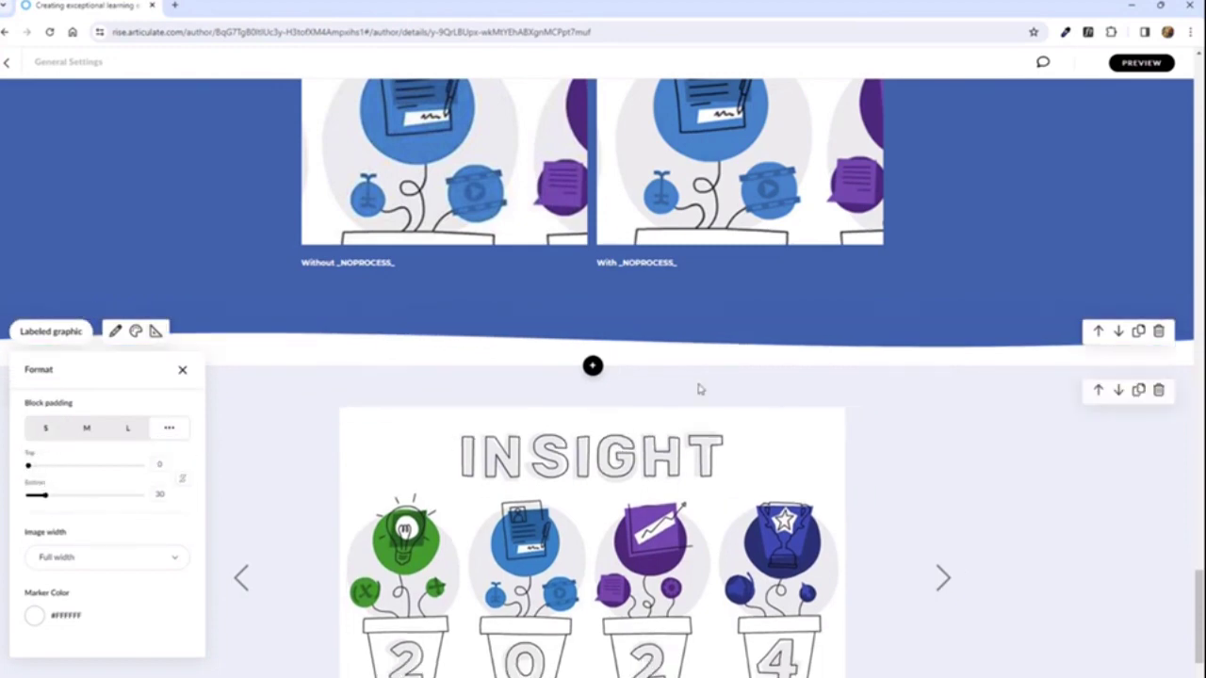
left_click(865, 362)
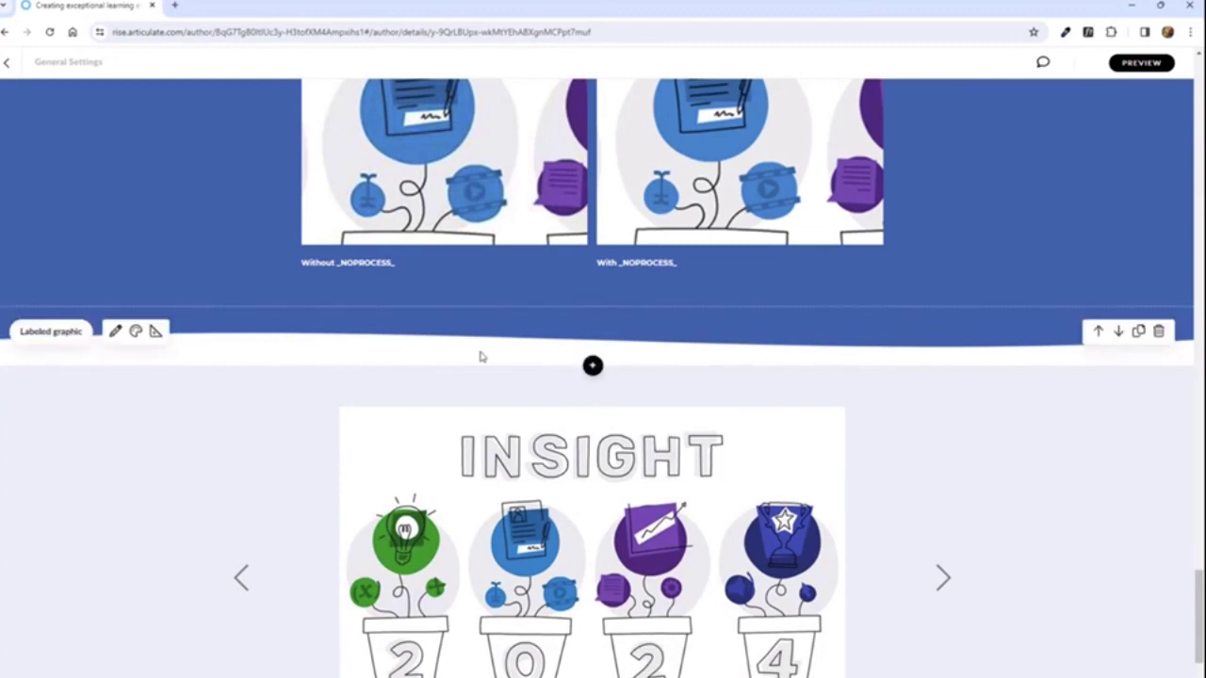
Step: Set the labeled graphic block's background color to Theme tint to match the INSIGHT carousel section
left_click(410, 356)
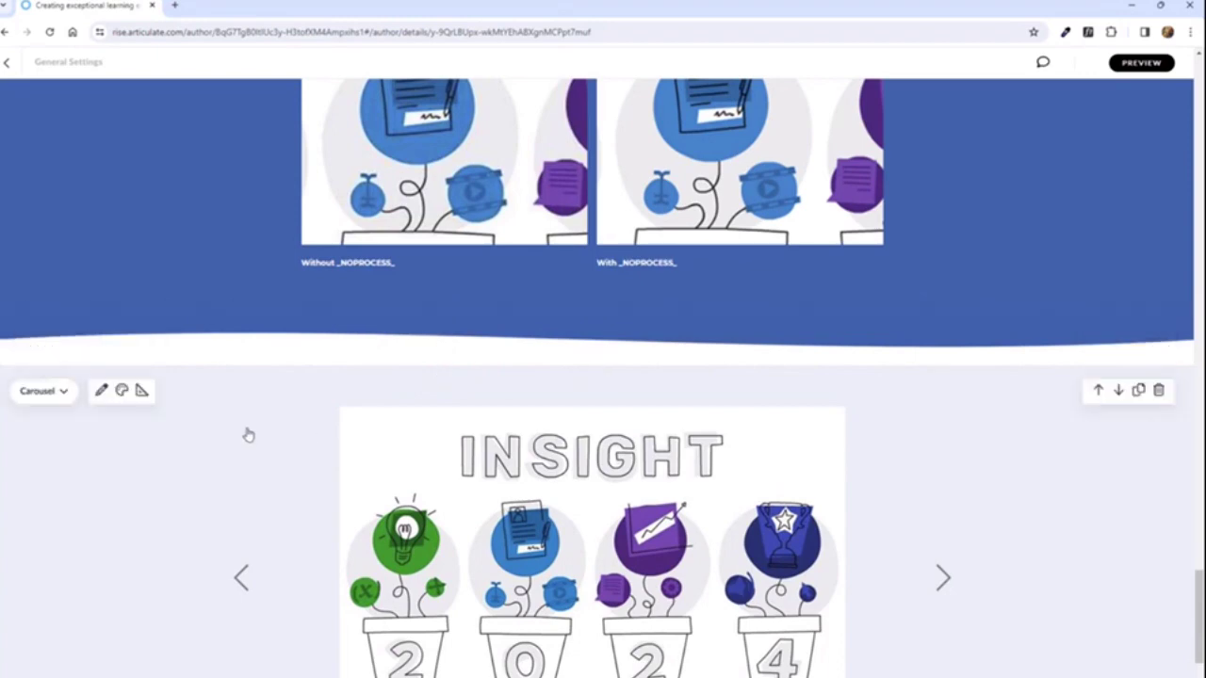
left_click(295, 418)
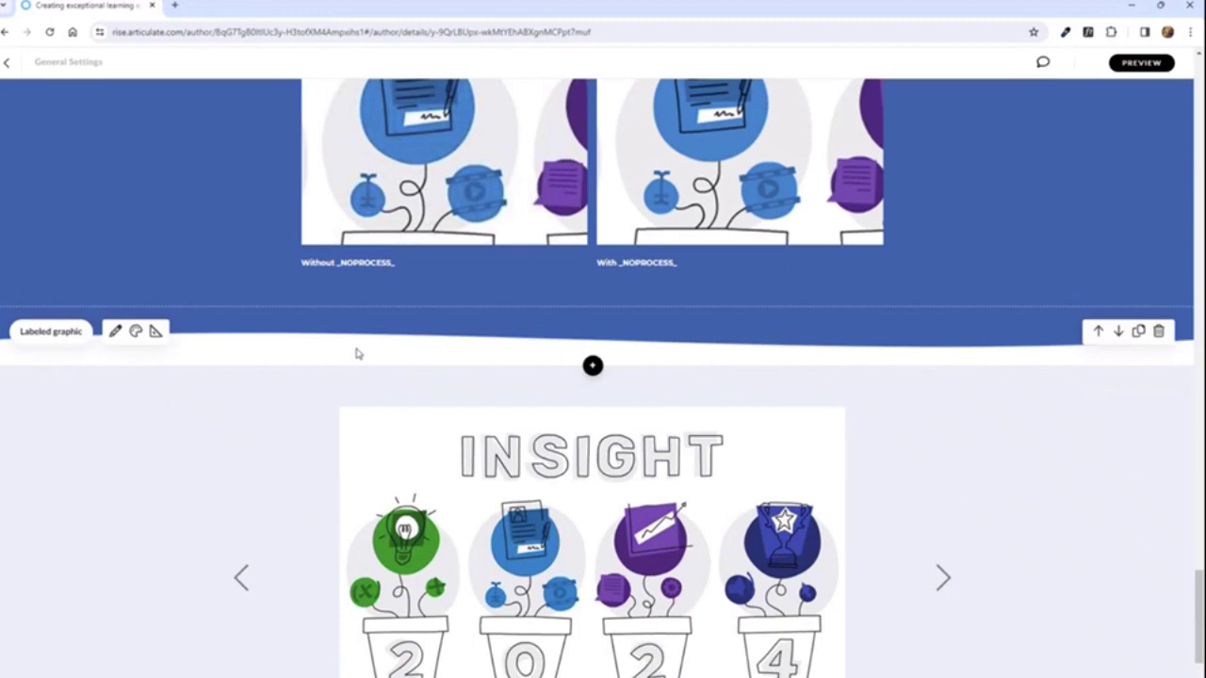
left_click(136, 332)
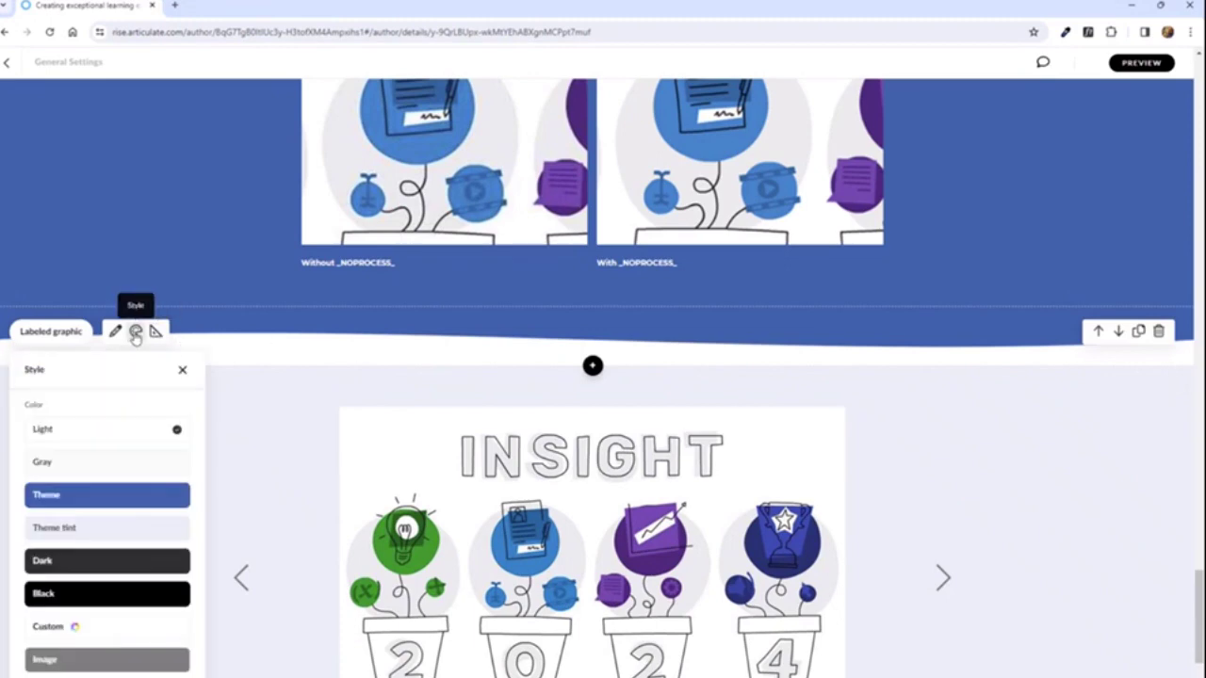
left_click(125, 531)
left_click(942, 447)
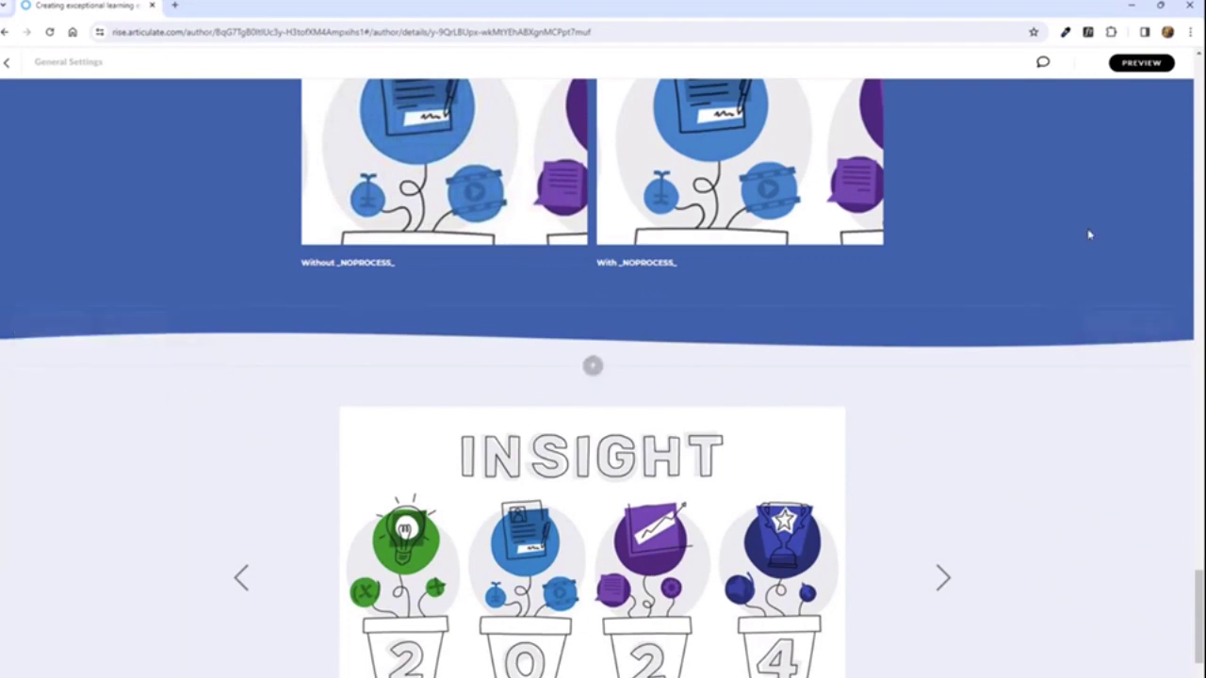
mouse_move(341, 318)
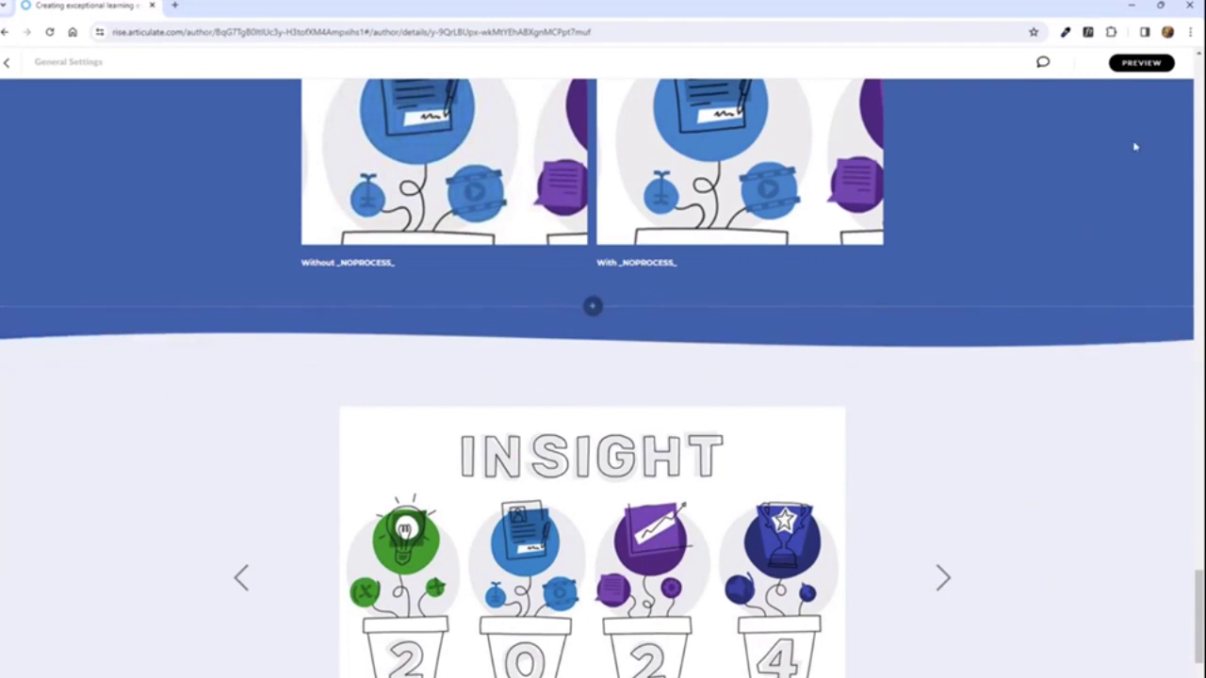
Step: Preview the General Settings lesson and examine the INSIGHT 2024 carousel near its end
left_click(1136, 64)
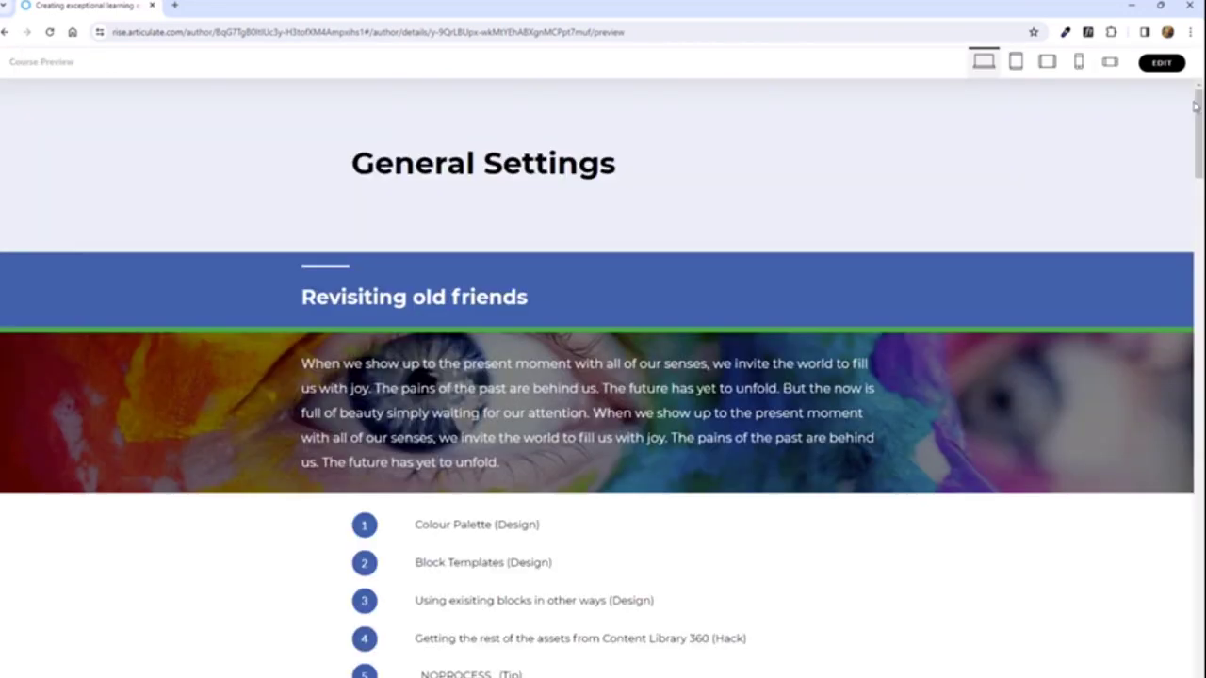
left_click_drag(1199, 132, 1196, 460)
scroll(1054, 519, "down", 10)
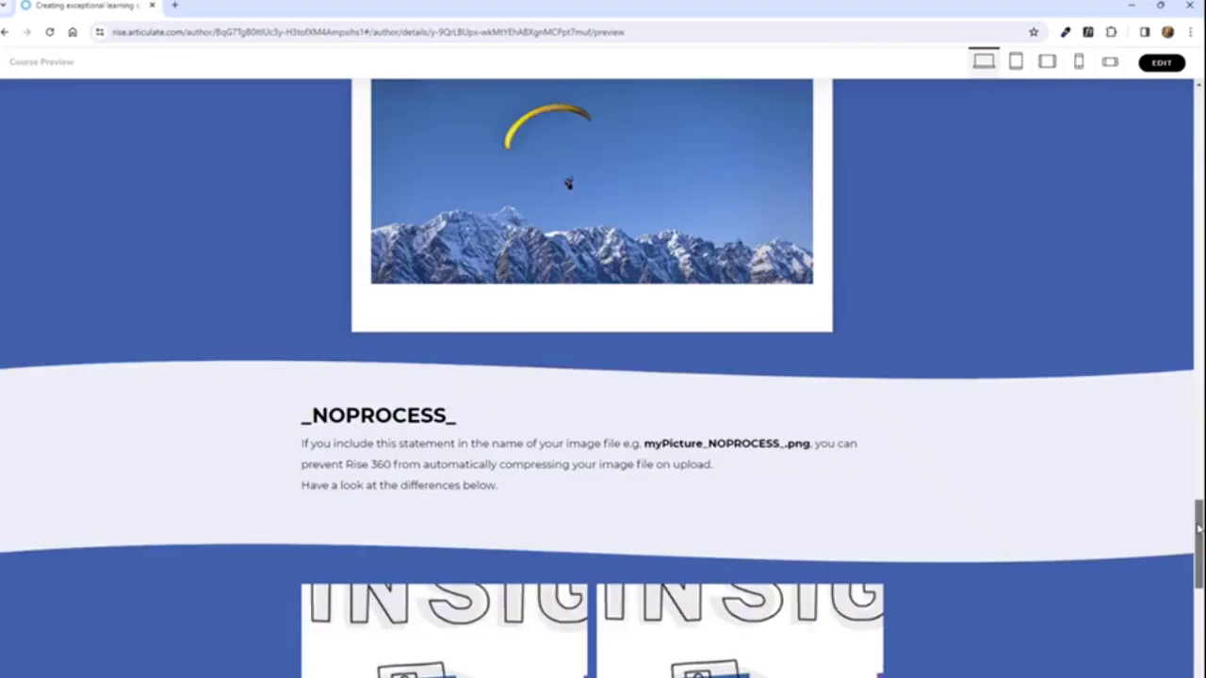
scroll(1009, 398, "up", 2)
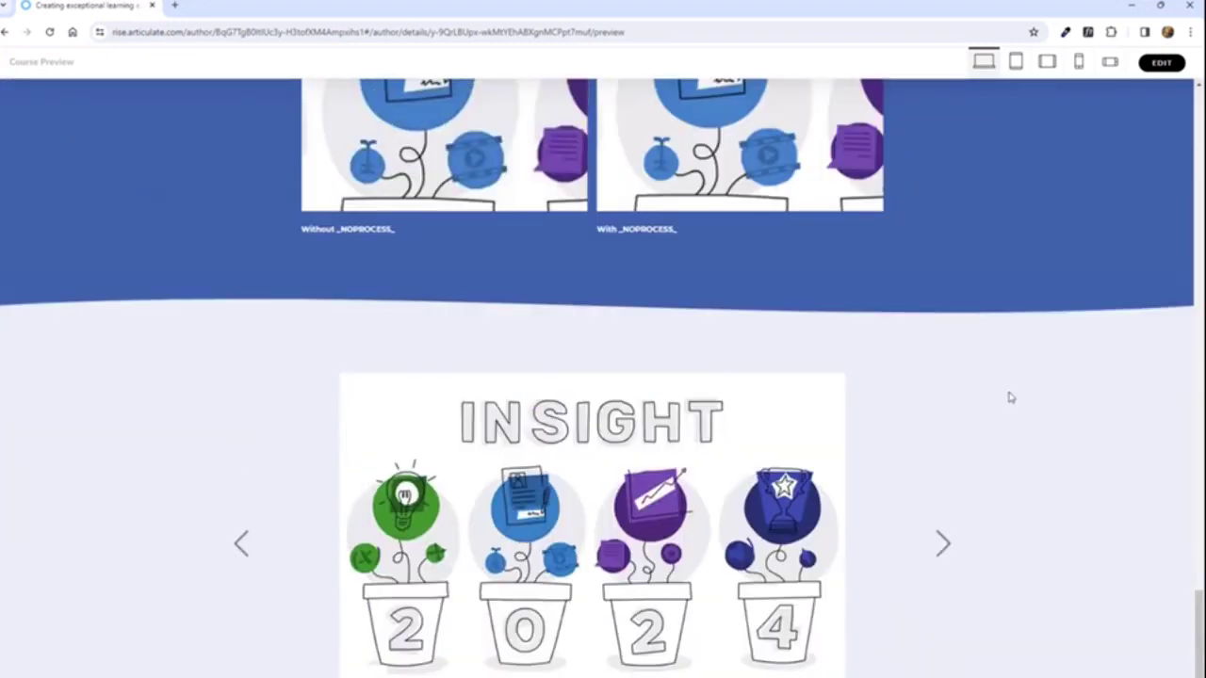
scroll(506, 449, "down", 1)
scroll(517, 436, "down", 3)
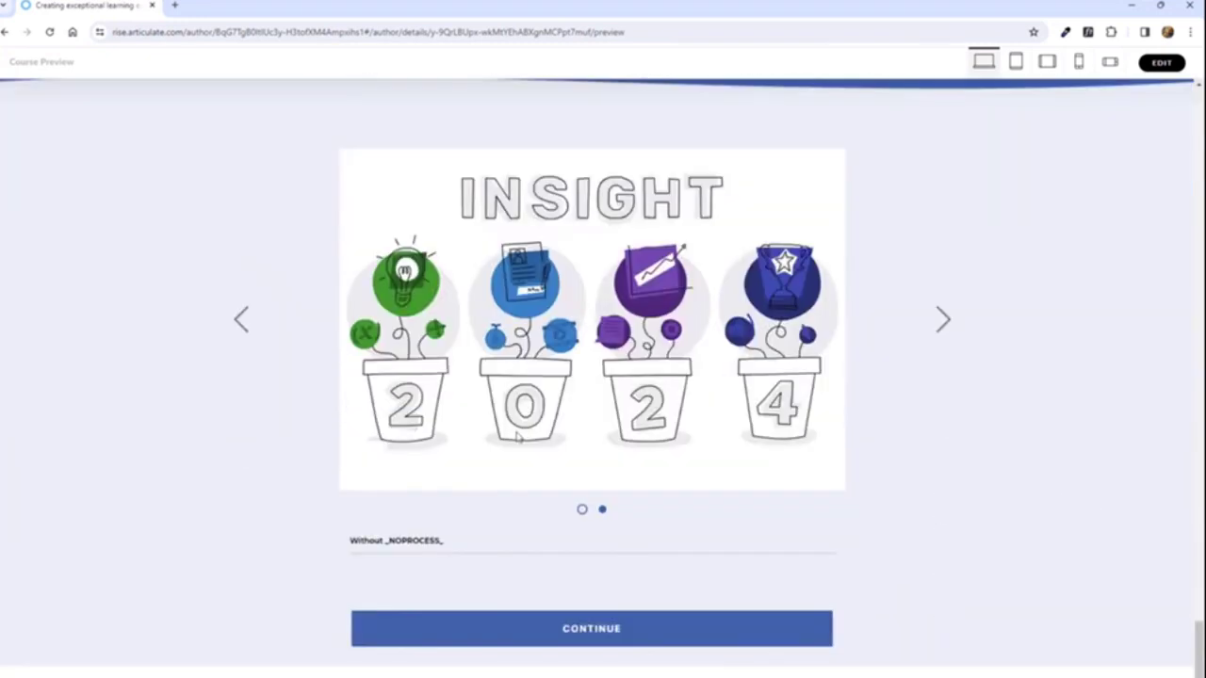
Step: Review the _NOPROCESS_ explanation and the side-by-side images with and without it, and return the lesson to editing
scroll(113, 386, "up", 3)
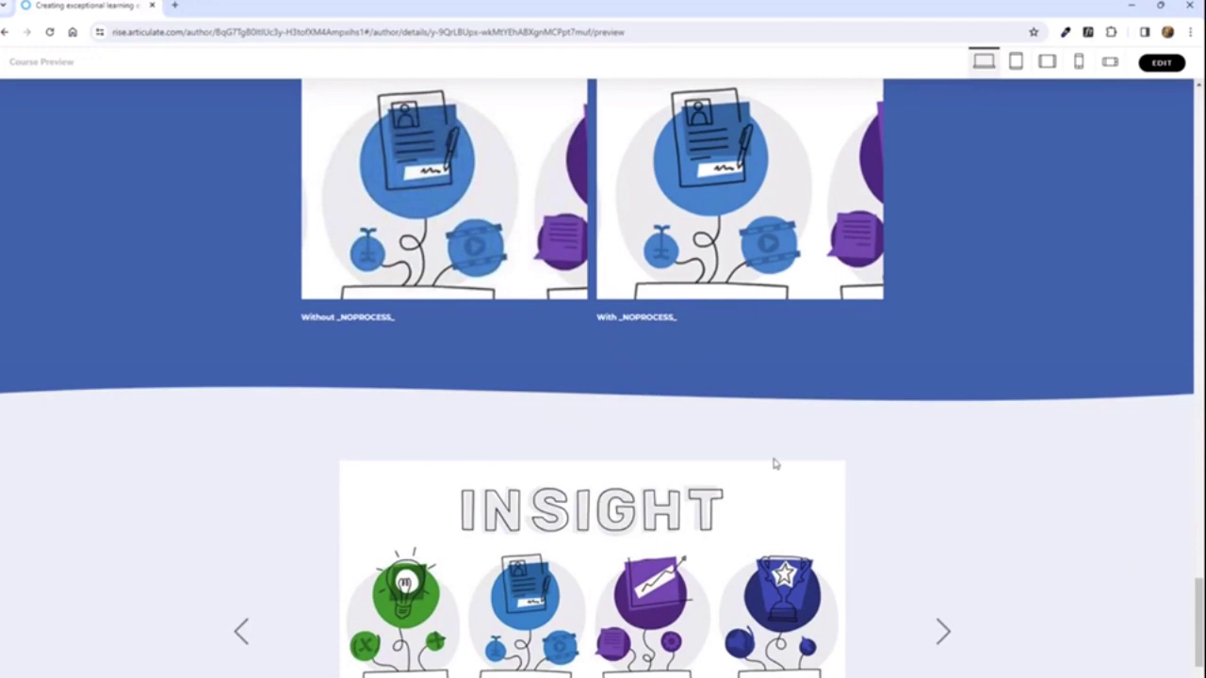
scroll(980, 328, "up", 5)
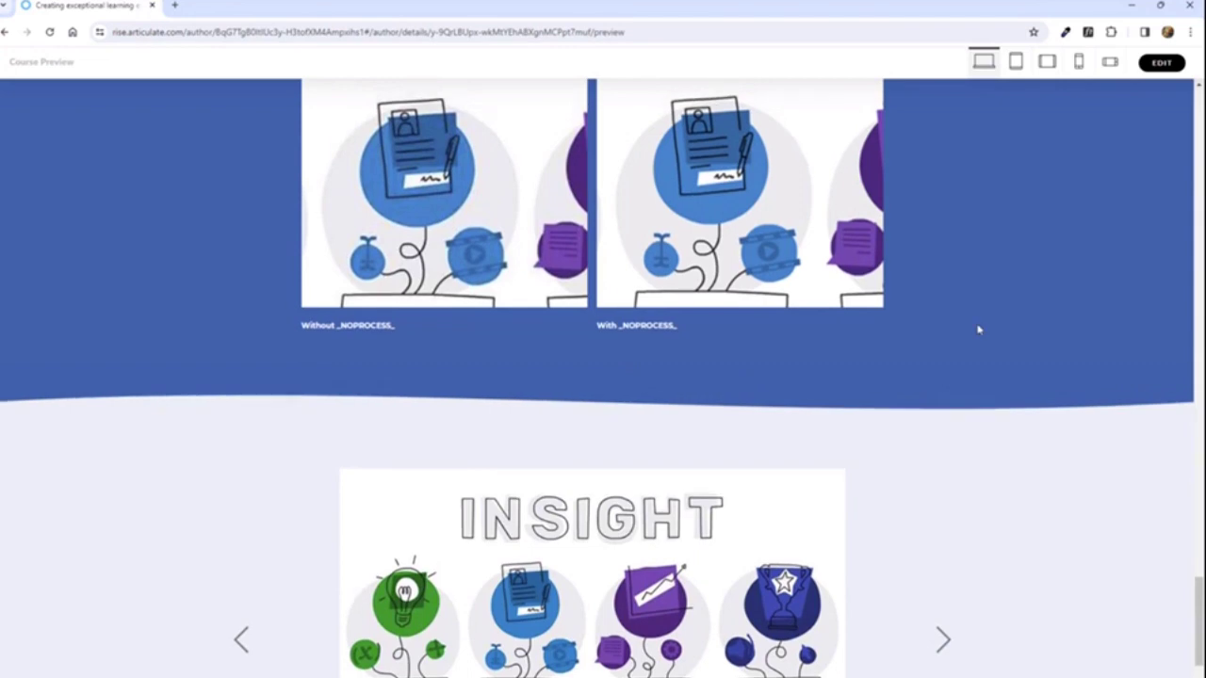
scroll(726, 329, "up", 1)
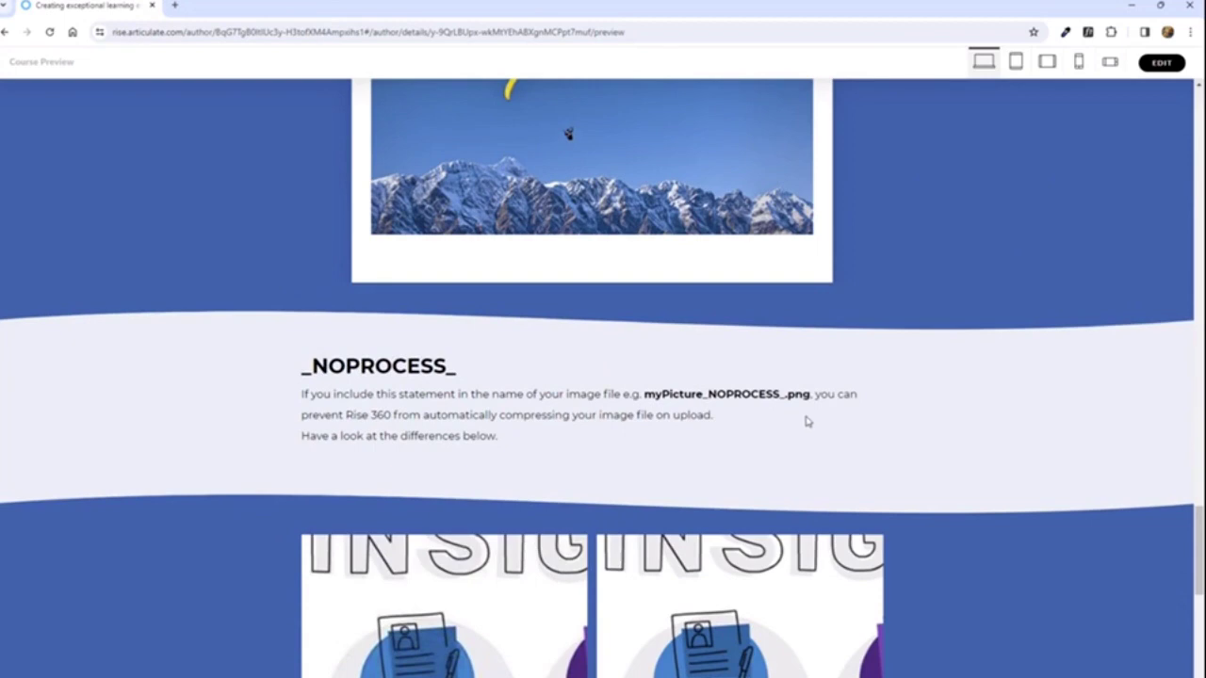
scroll(832, 396, "down", 2)
scroll(832, 321, "up", 1)
scroll(832, 322, "up", 4)
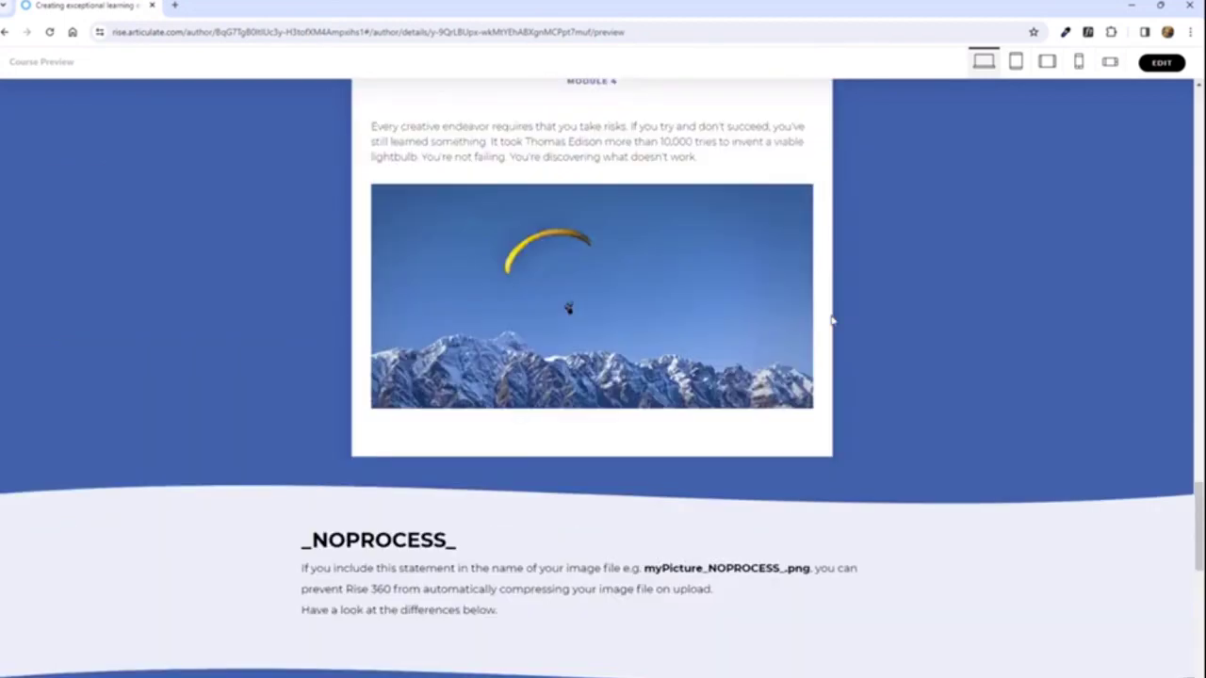
scroll(848, 439, "down", 2)
scroll(848, 439, "down", 2)
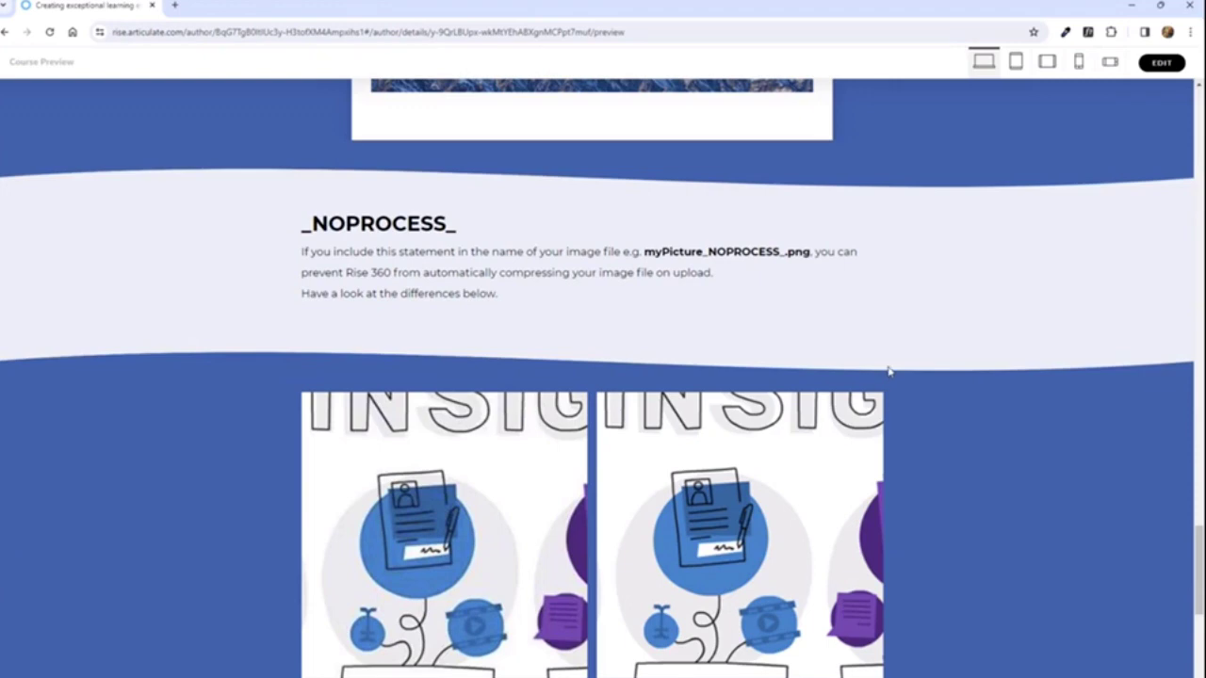
left_click(1162, 64)
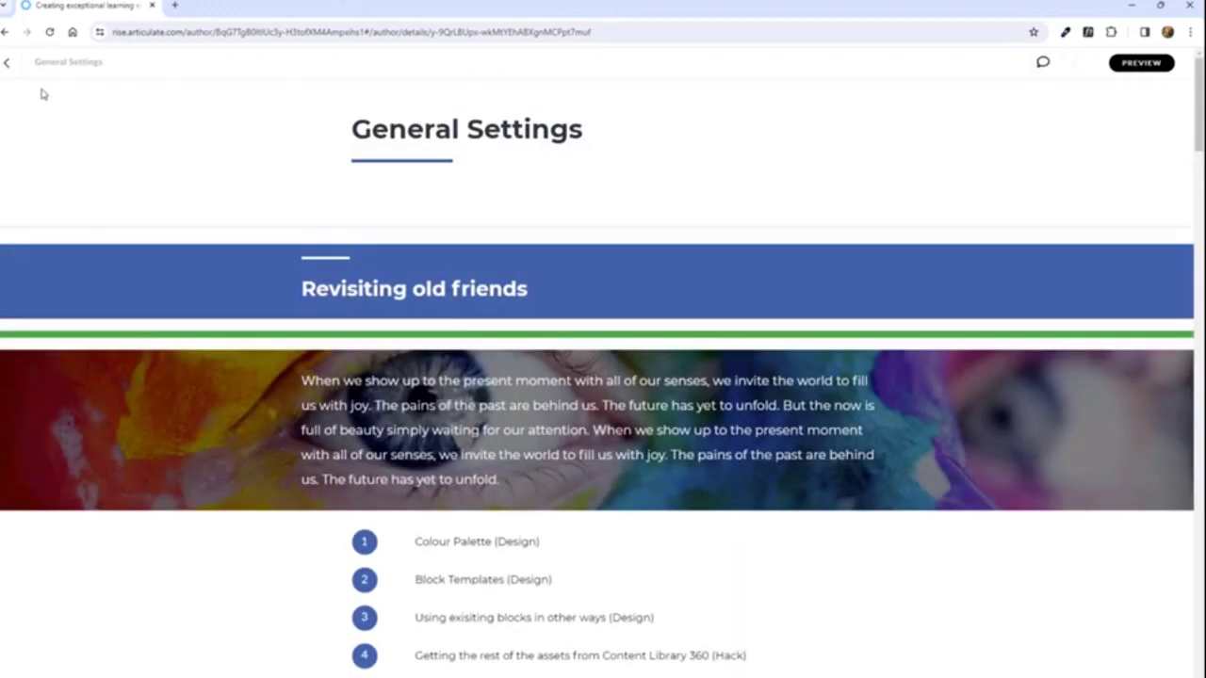
Step: Go back to the course outline, open the Examples lesson and preview it
left_click(7, 62)
scroll(480, 436, "down", 1)
left_click(772, 423)
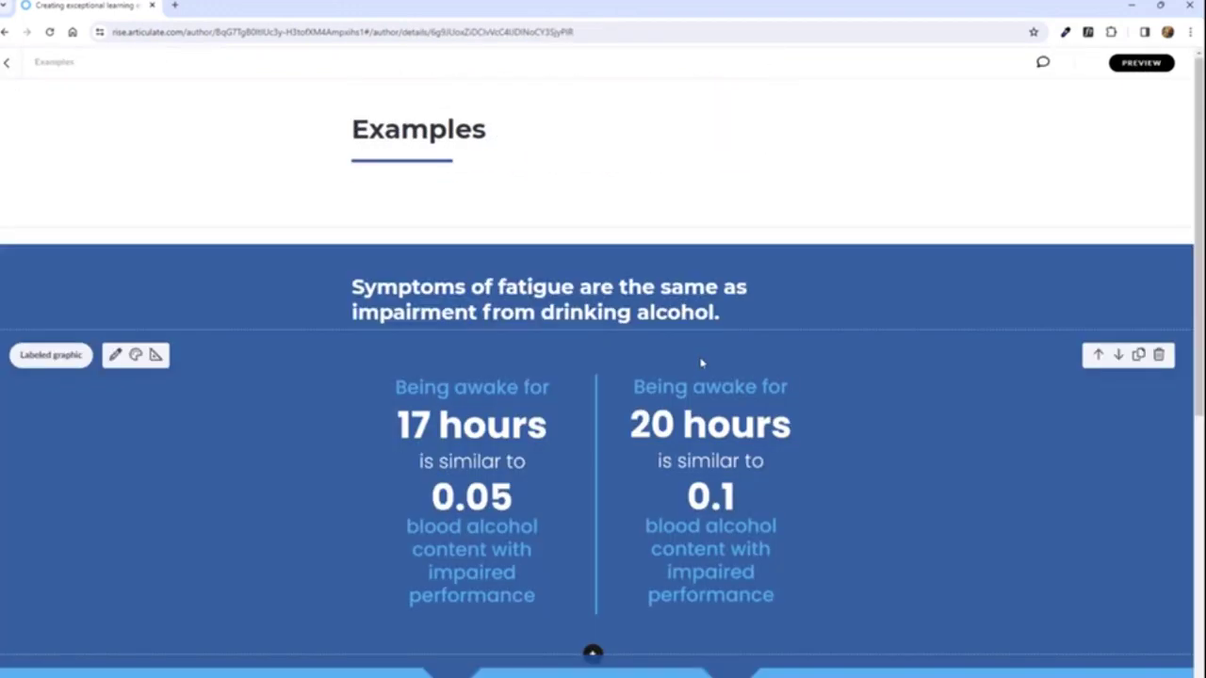
left_click(1141, 62)
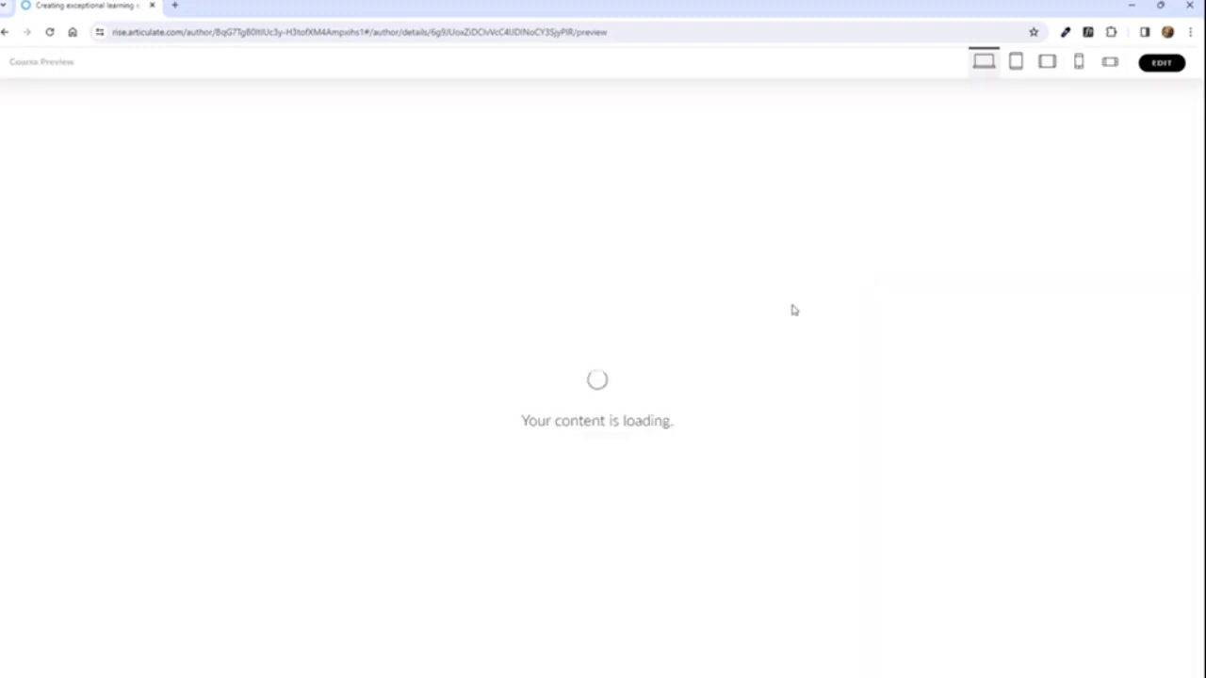
Step: Examine how the fatigue graphic's dark blue arrows meet the workers image below, and leave the Examples preview
scroll(735, 377, "down", 3)
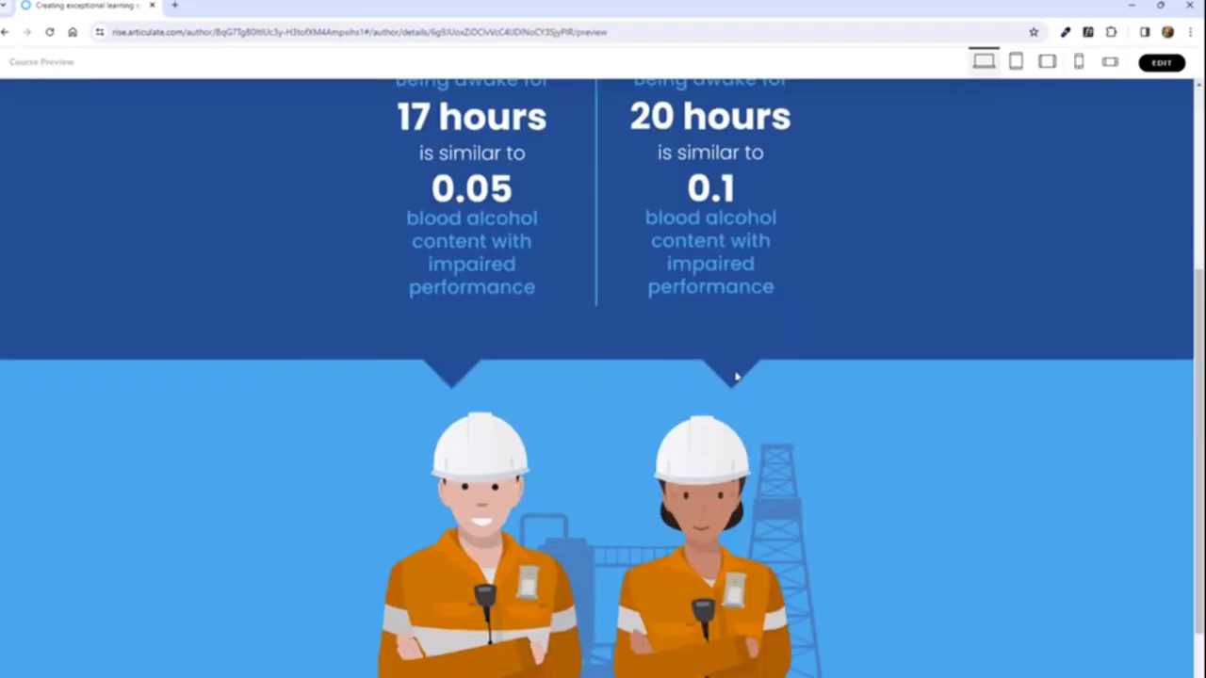
left_click(735, 376)
left_click(461, 369)
left_click(727, 375)
left_click(731, 370)
scroll(910, 299, "up", 2)
scroll(873, 205, "down", 2)
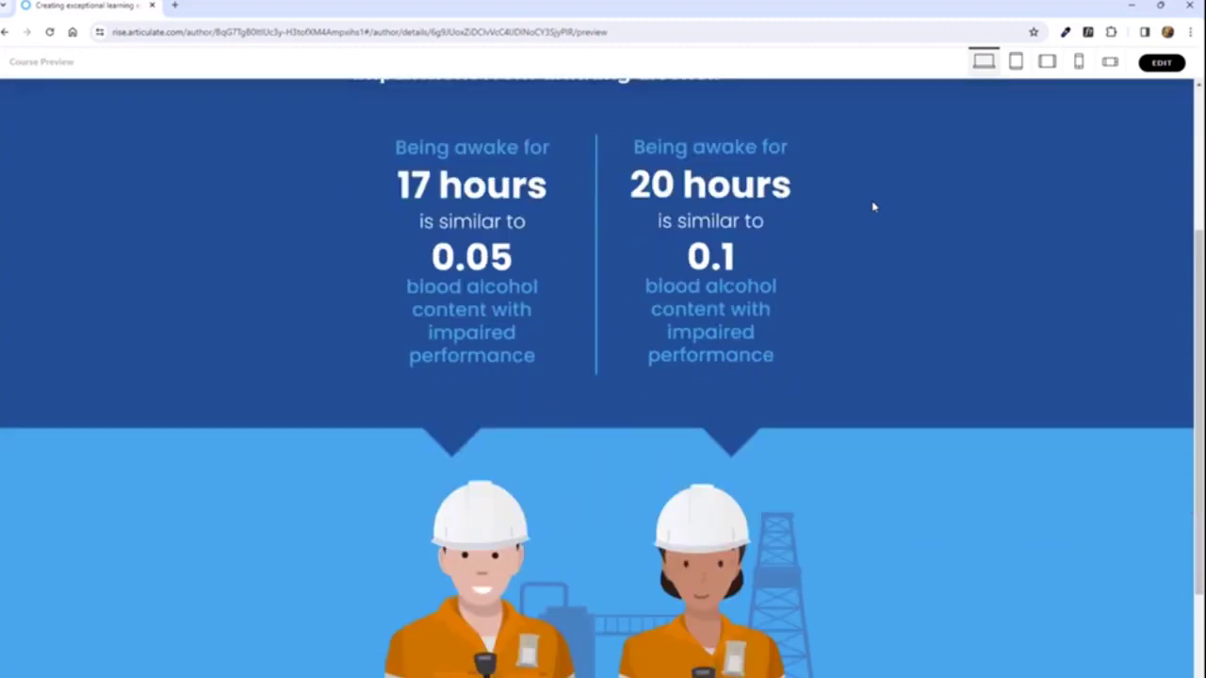
scroll(861, 205, "up", 1)
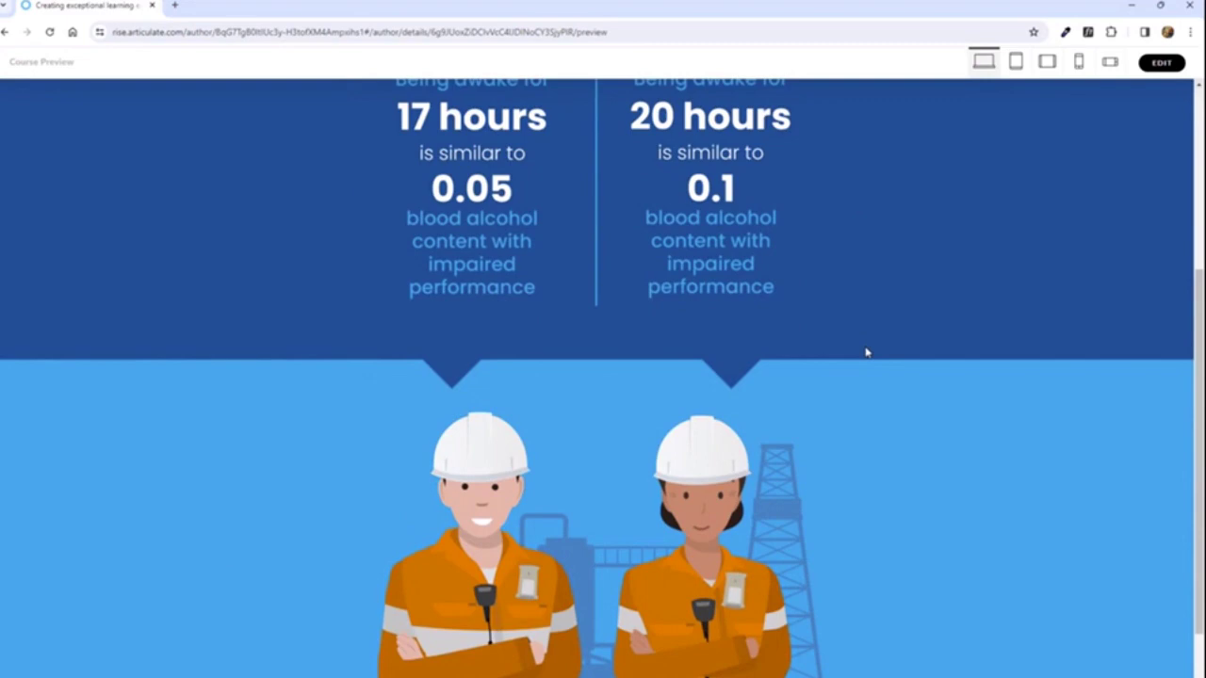
scroll(937, 369, "up", 2)
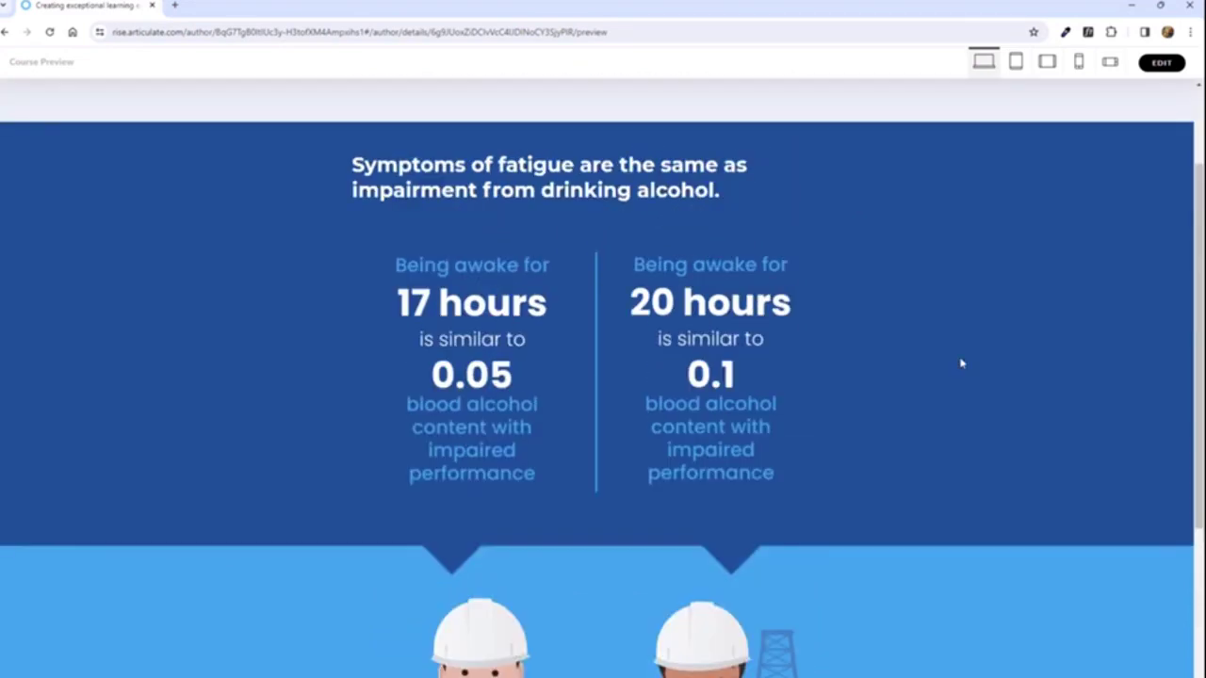
scroll(961, 361, "down", 1)
left_click(1161, 62)
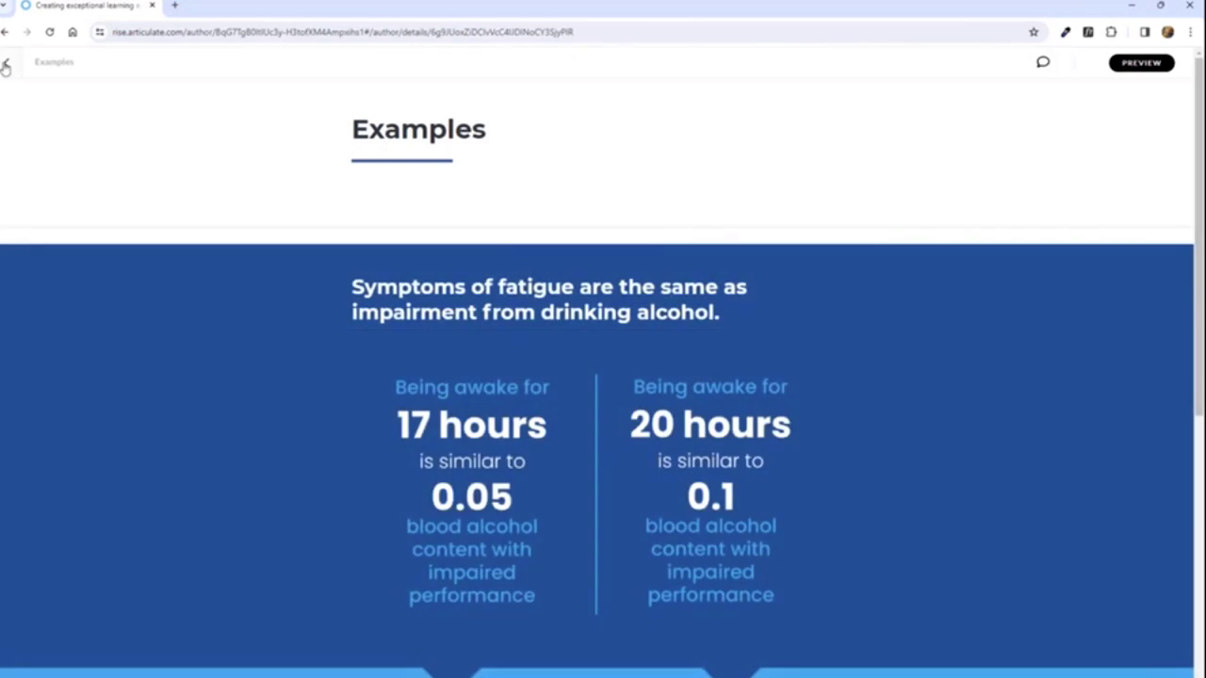
Step: Return to the course outline and reopen the General Settings lesson for editing at its _NOPROCESS_ section
left_click(7, 64)
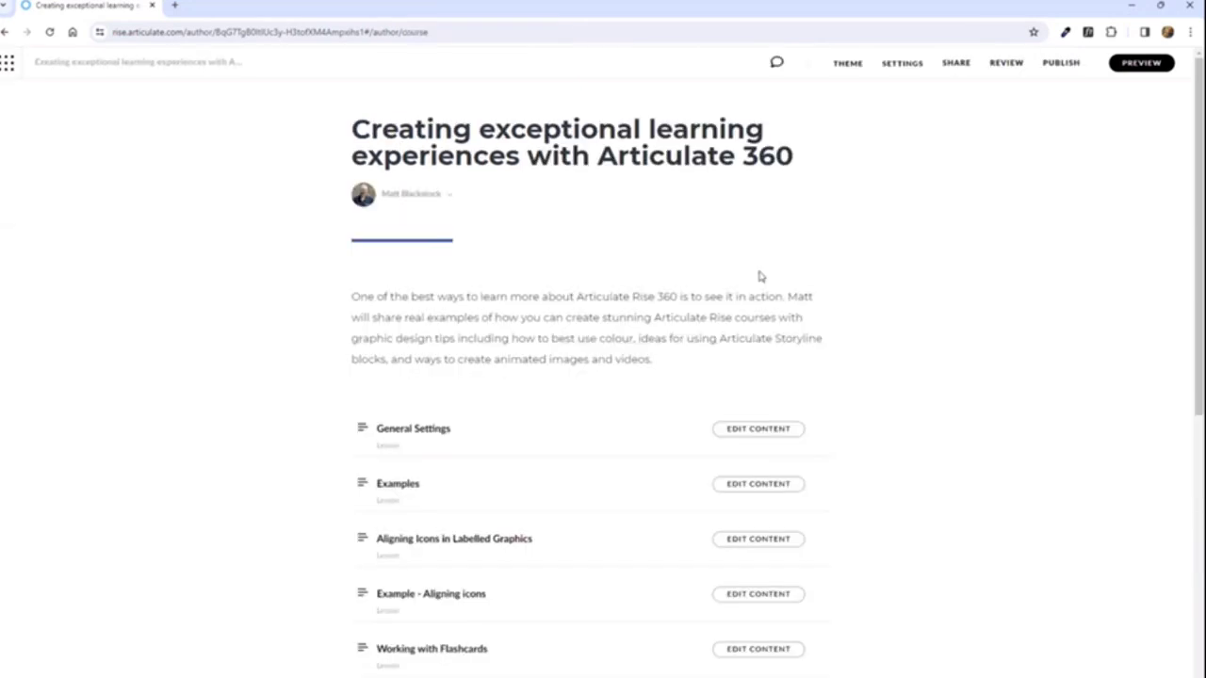
left_click(761, 434)
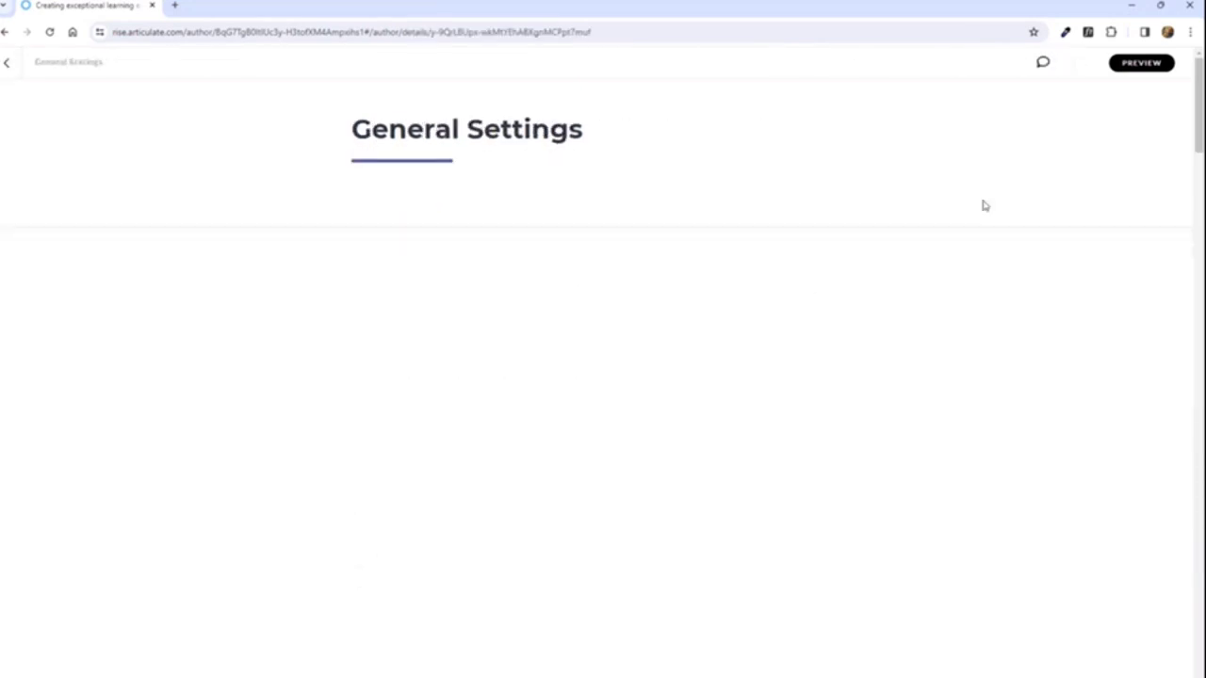
scroll(899, 217, "down", 10)
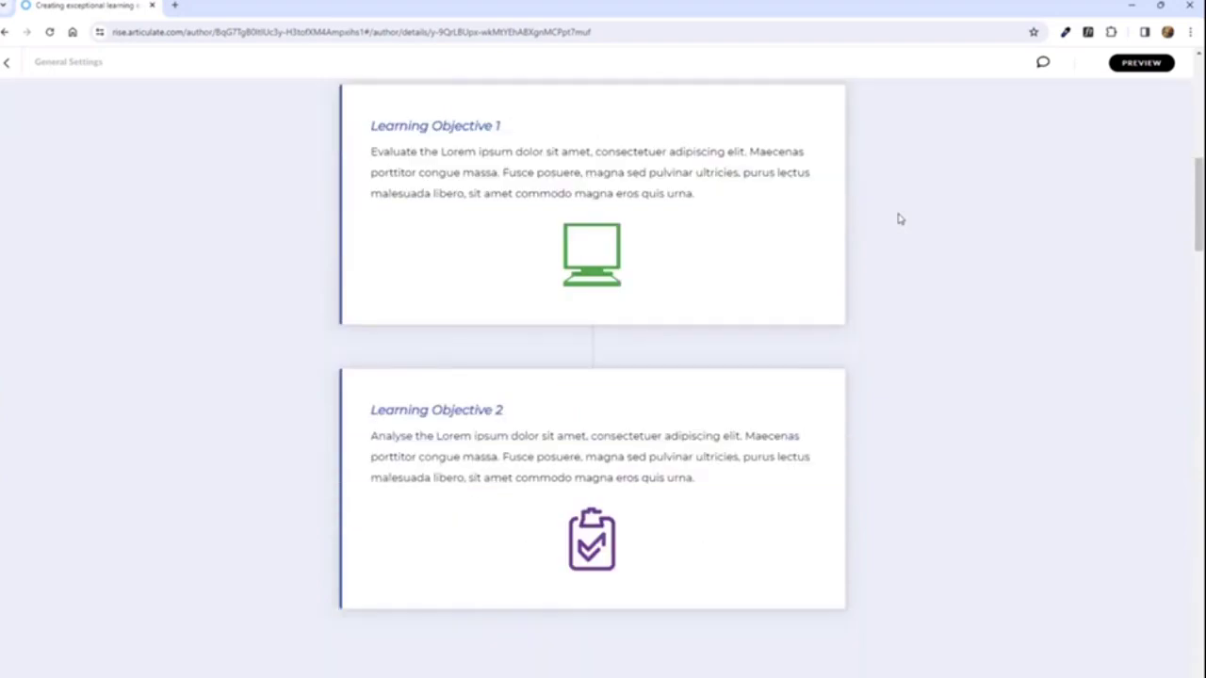
scroll(899, 217, "down", 19)
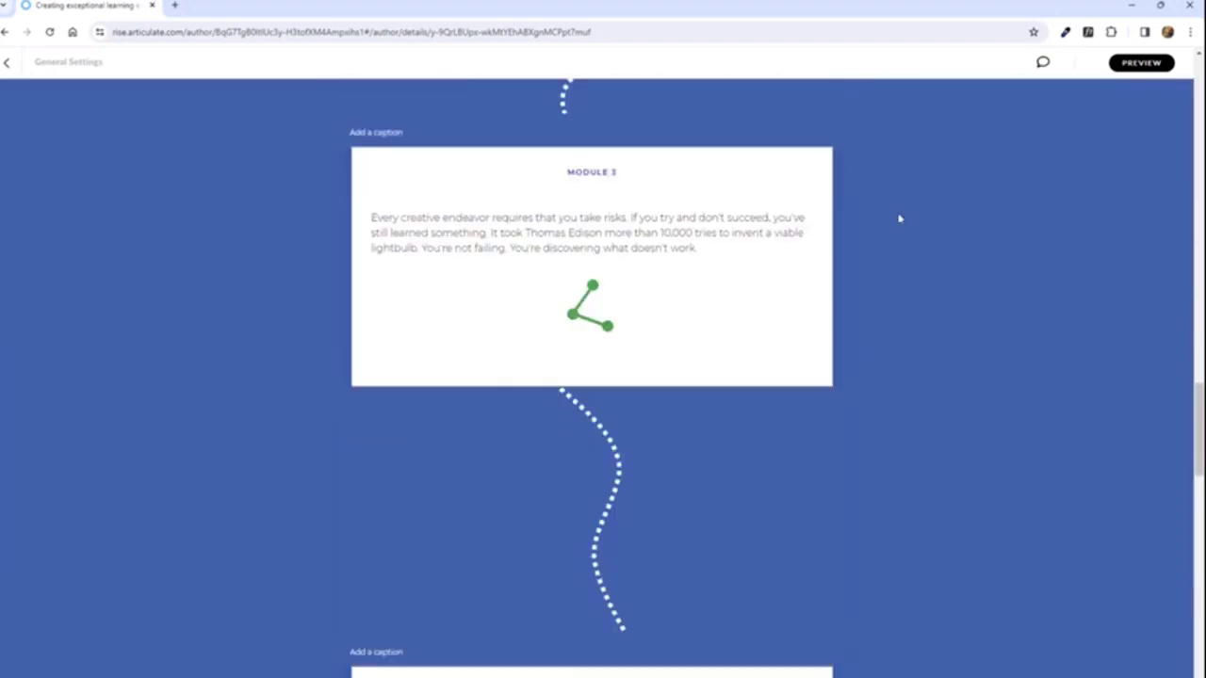
scroll(899, 219, "down", 10)
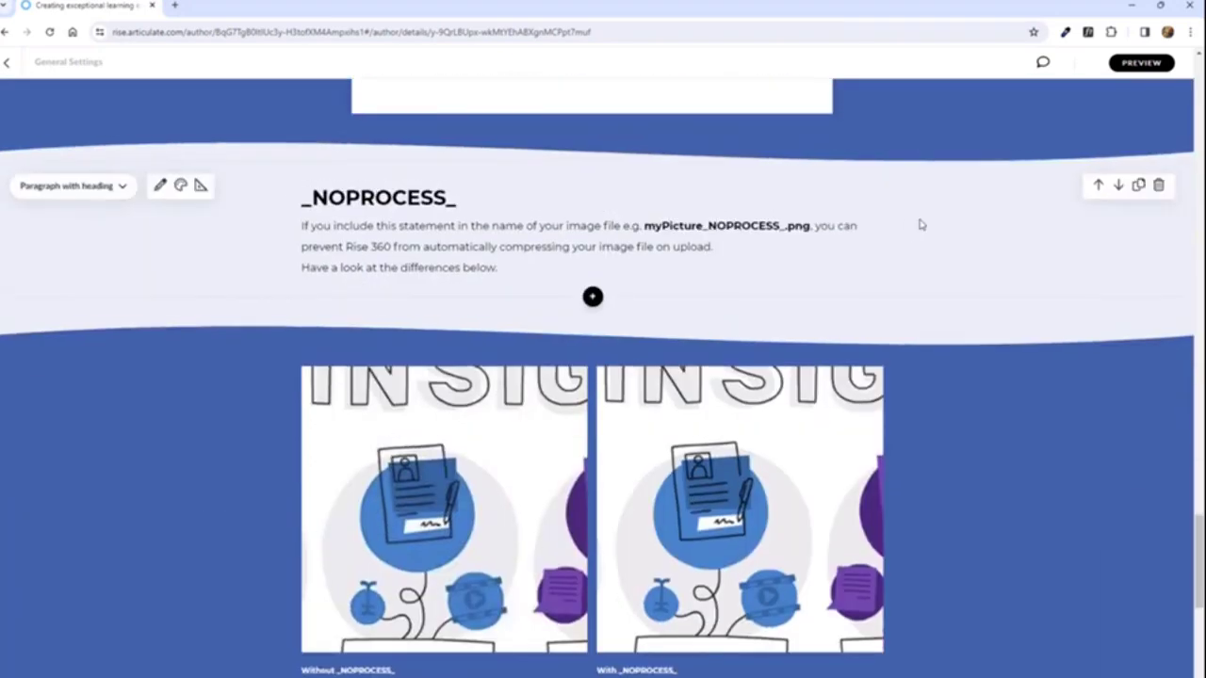
Step: Examine the _NOPROCESS_ text and the "Without _NOPROCESS_" image in the two-column grid
scroll(917, 223, "up", 1)
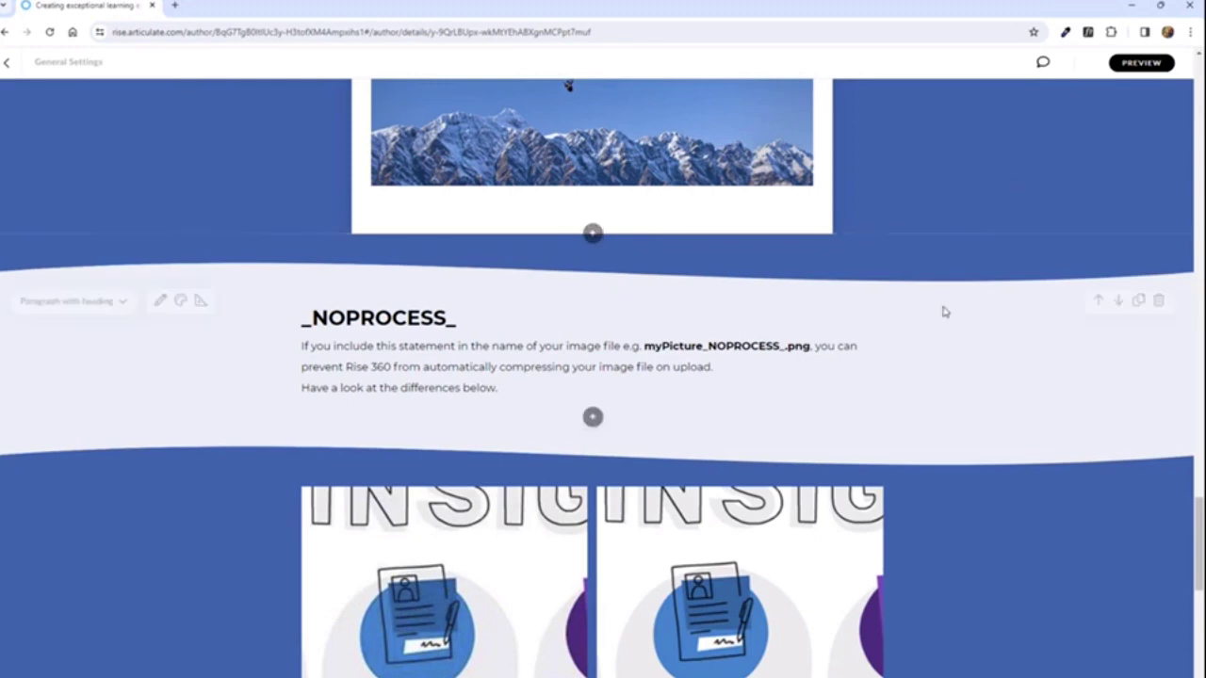
scroll(908, 296, "down", 1)
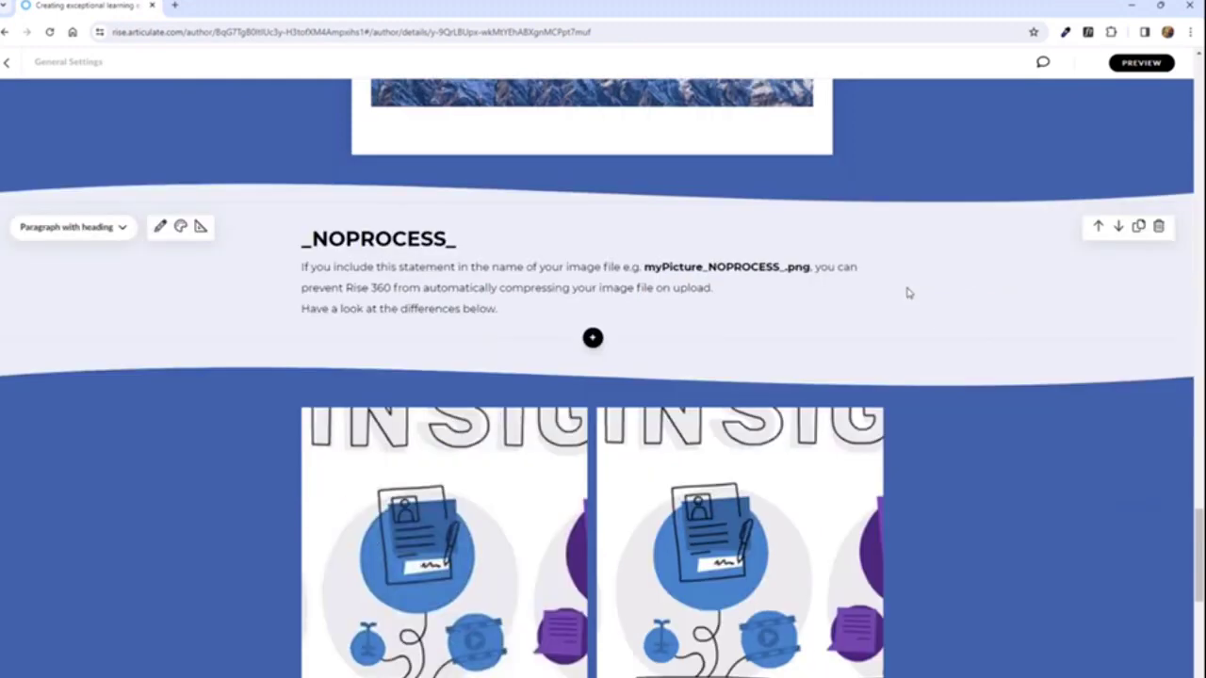
scroll(948, 291, "down", 2)
left_click(438, 441)
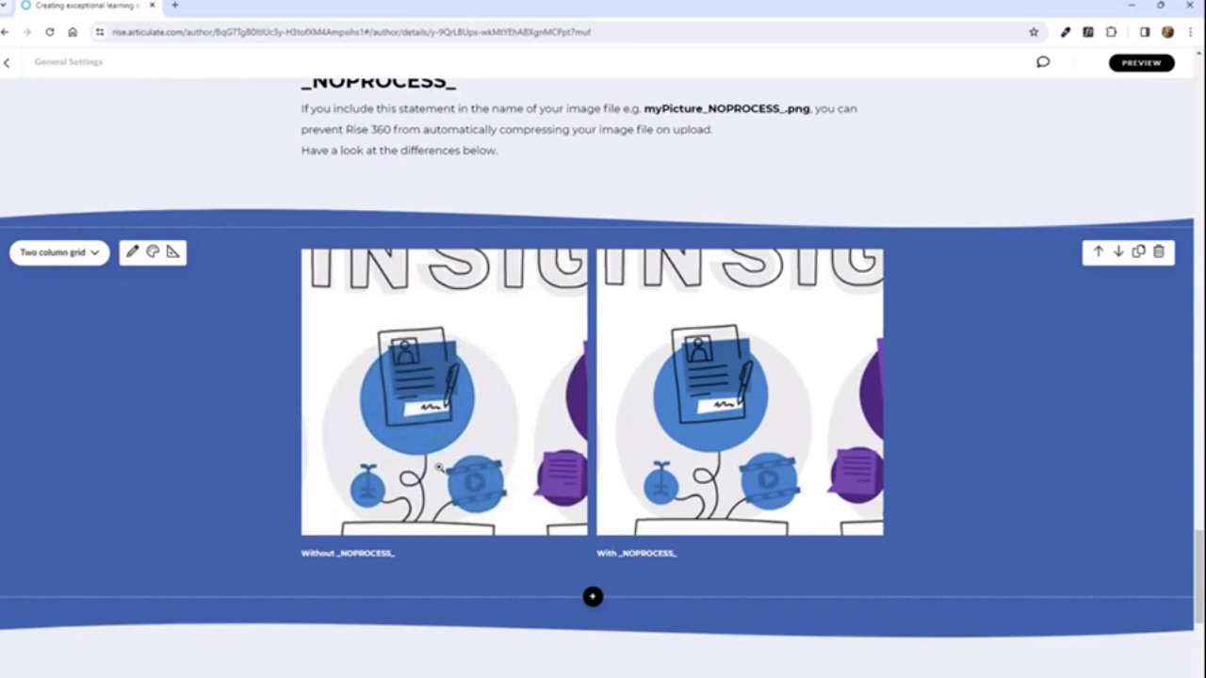
left_click(420, 415)
left_click(408, 386)
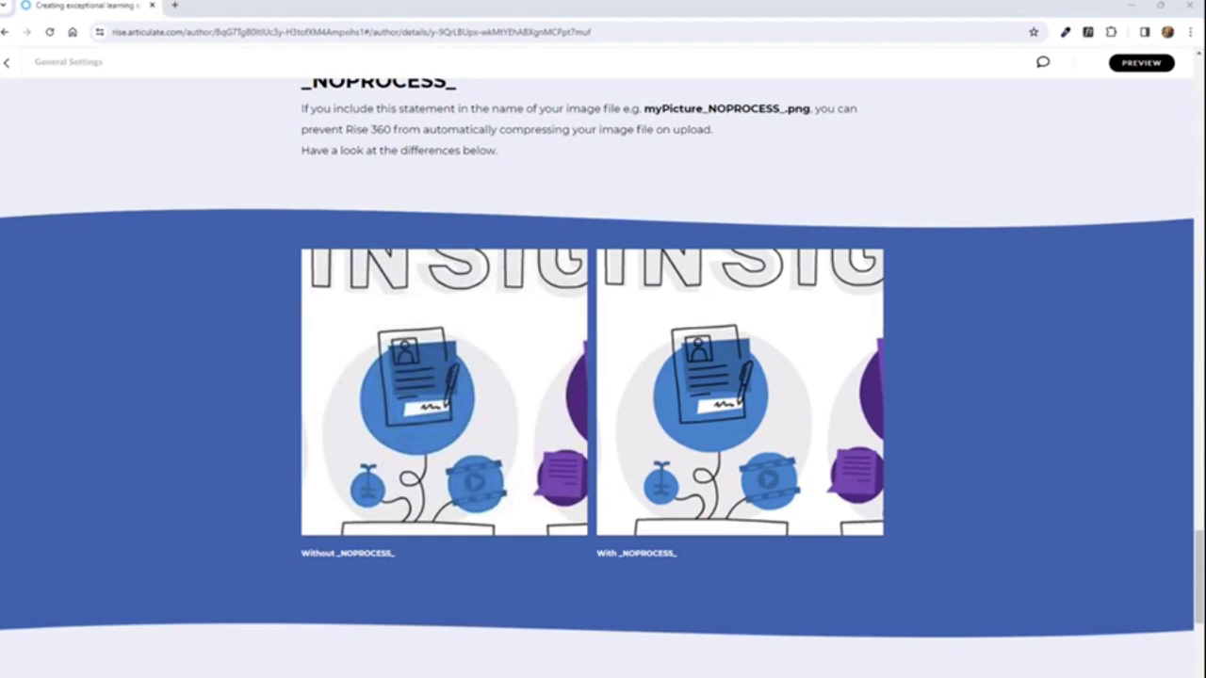
Step: Switch to File Explorer, compare the file names Insight Normal.png and Insight_NOPROCESS_.png, and return to the course in the browser
key("alt+Tab")
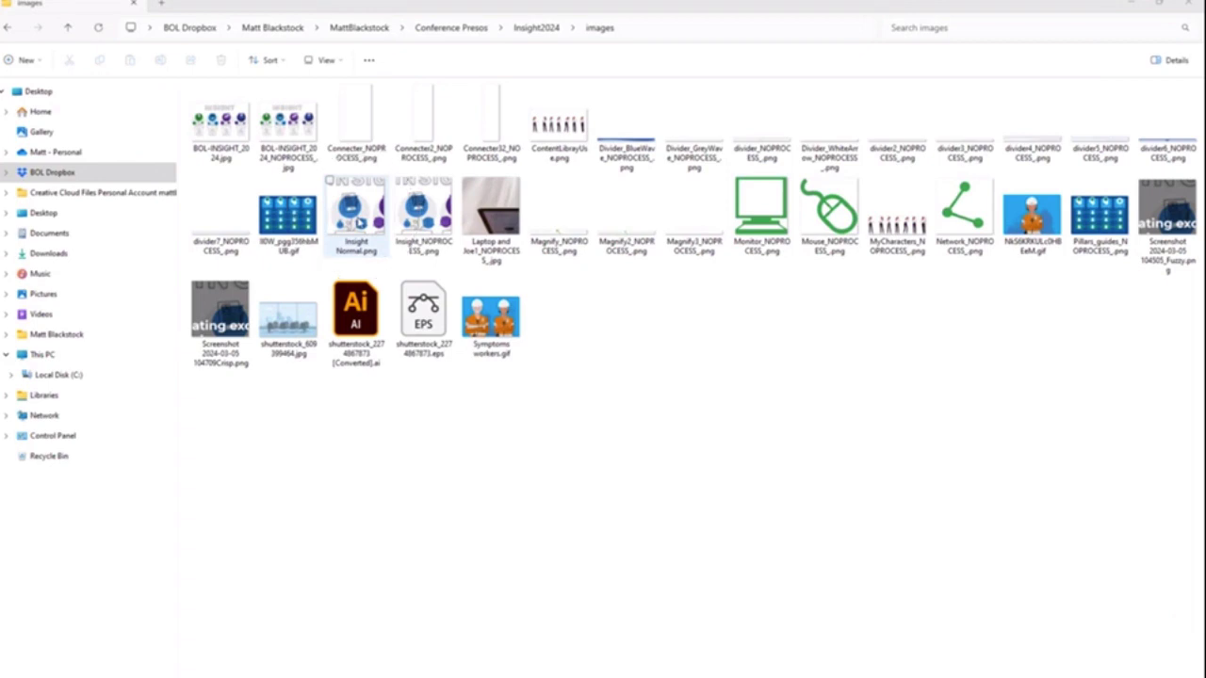
left_click(361, 224)
left_click(356, 256)
left_click(425, 253)
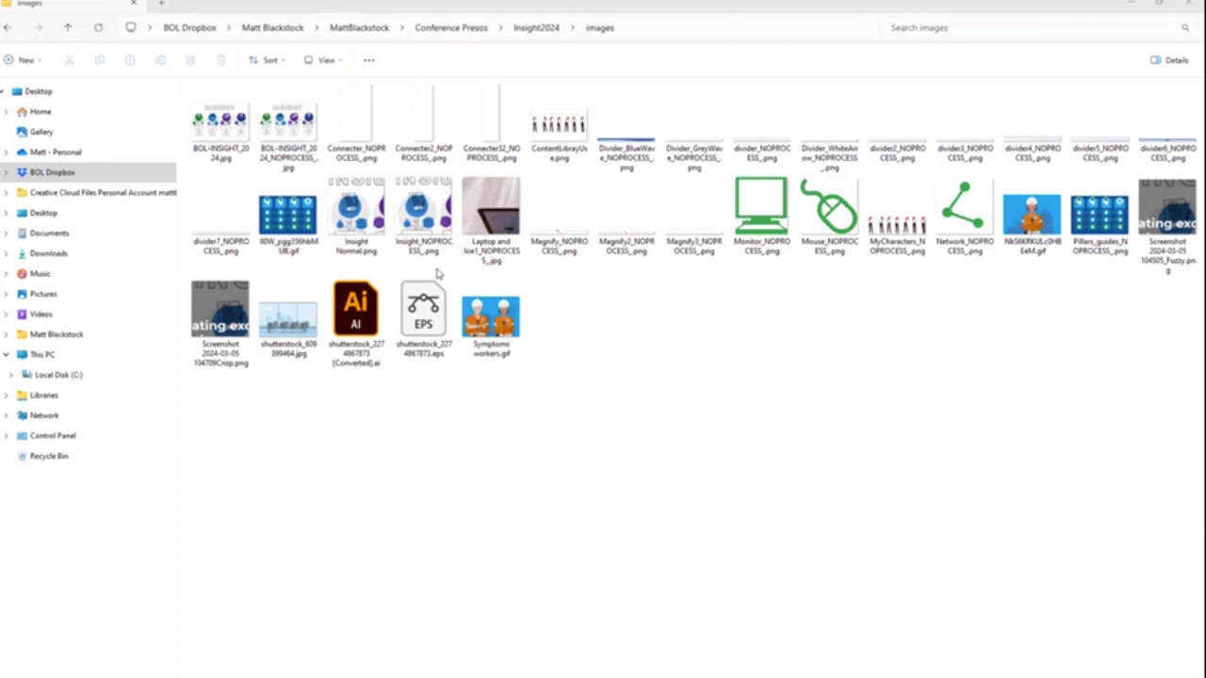
key("alt+Tab")
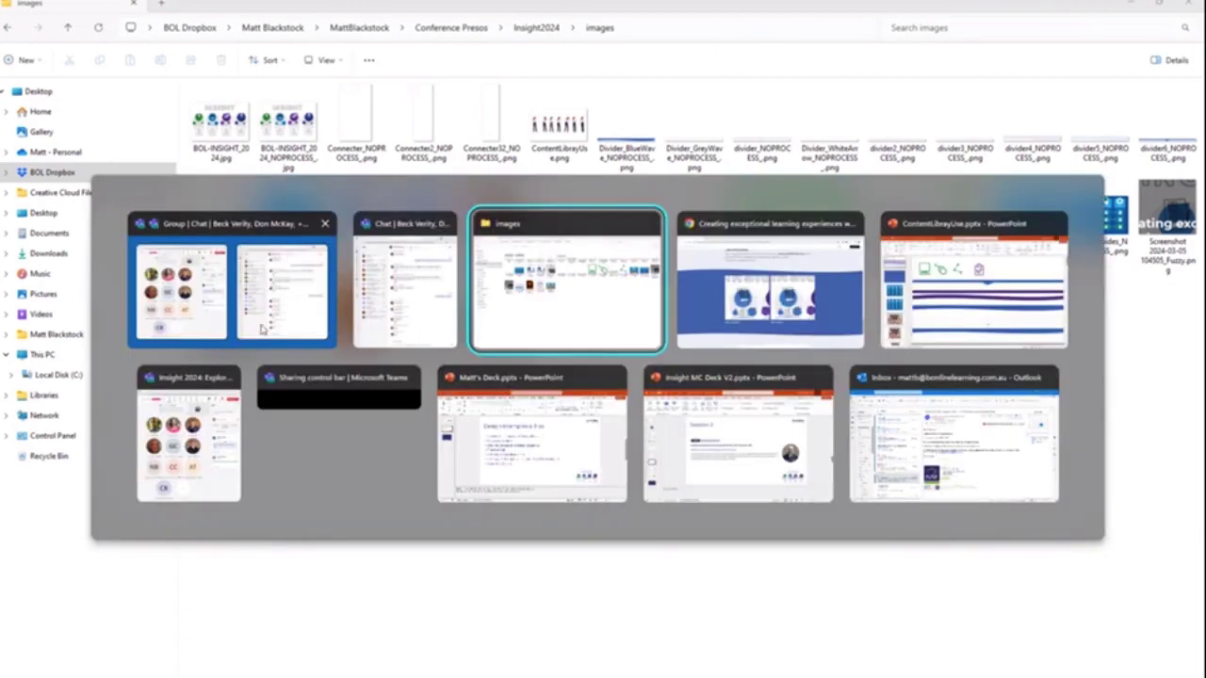
key("alt+Tab")
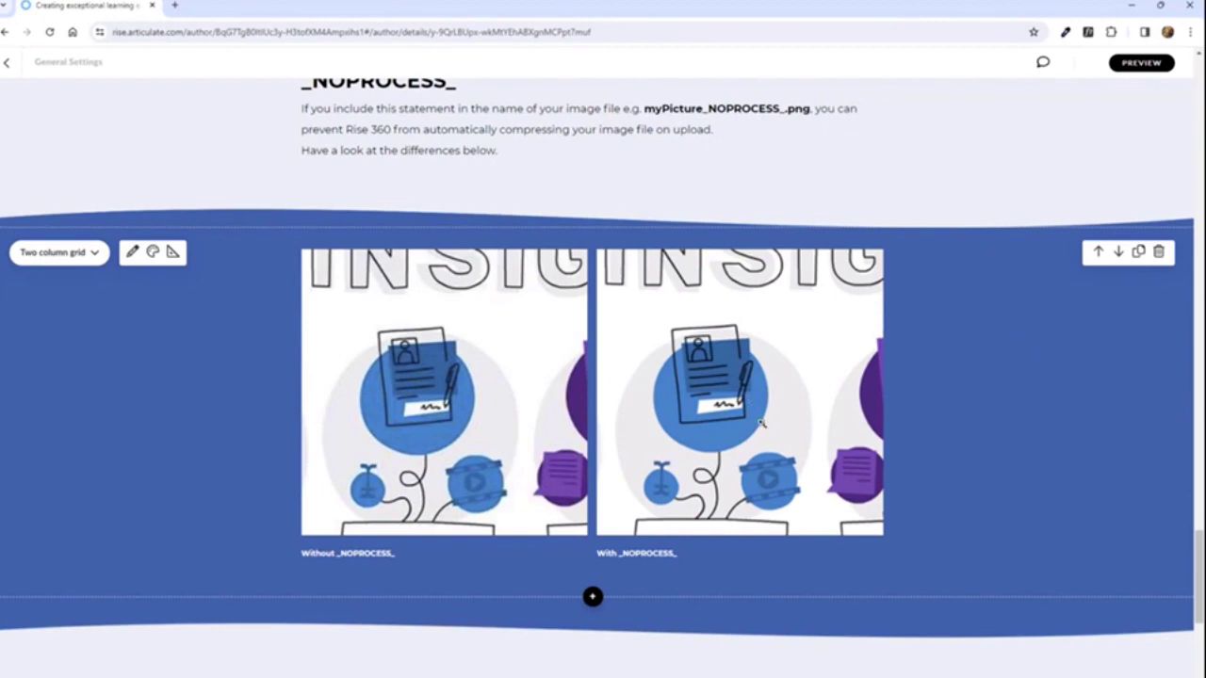
Step: Advance the INSIGHT 2024 carousel to its "With _NOPROCESS_" slide to compare the image quality
scroll(763, 424, "down", 1)
scroll(824, 333, "down", 5)
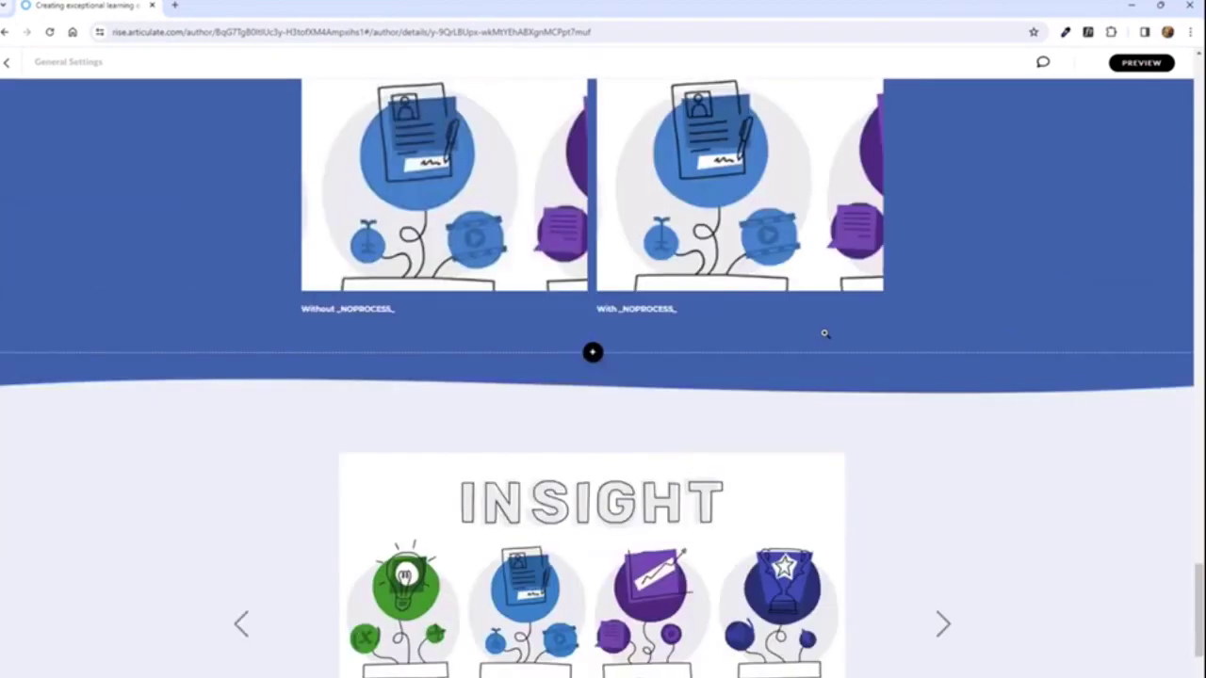
scroll(655, 403, "down", 1)
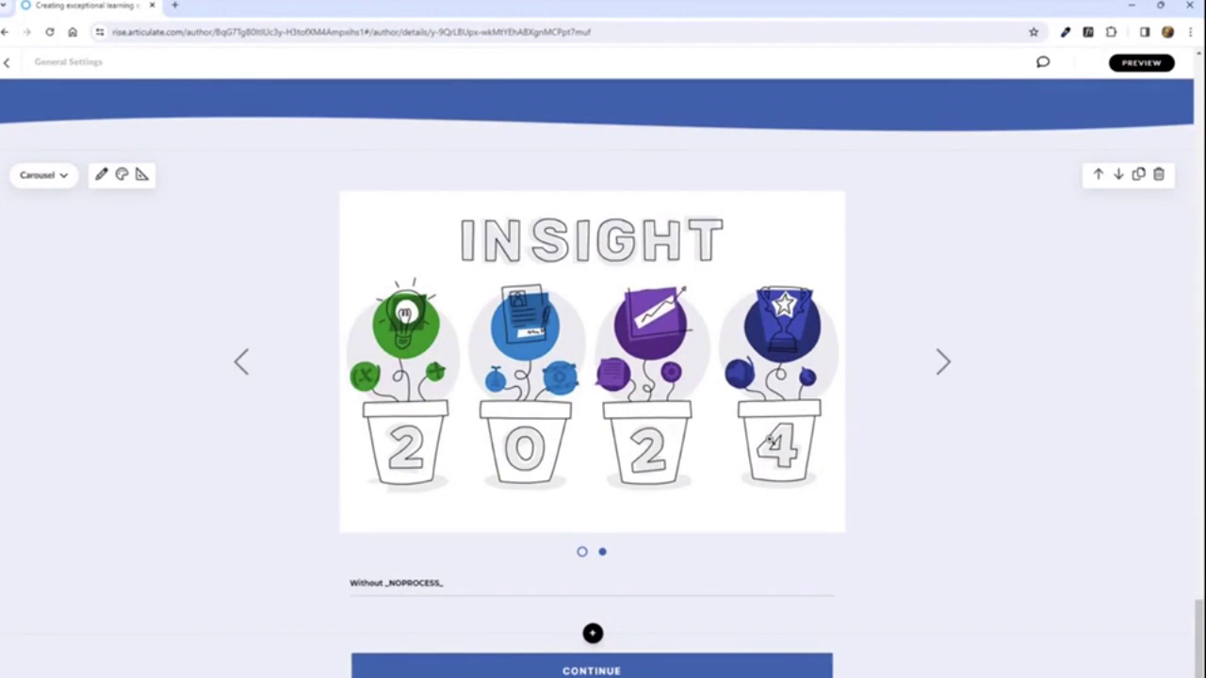
left_click(945, 366)
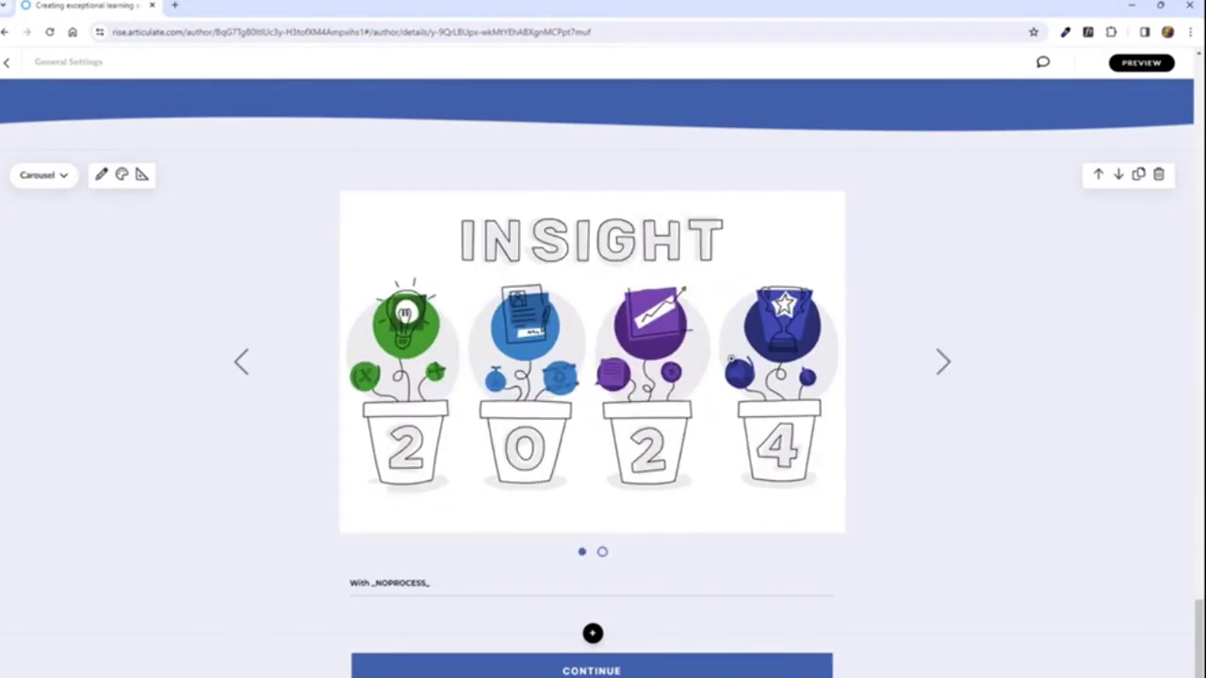
scroll(812, 316, "up", 3)
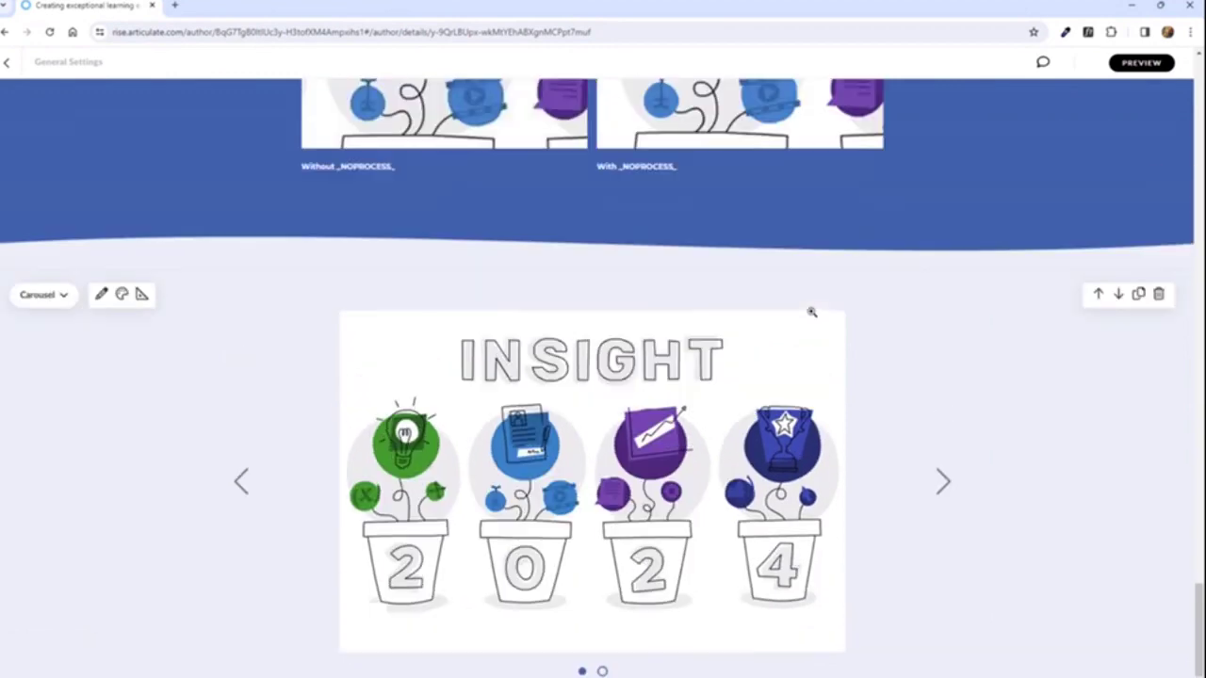
scroll(806, 334, "down", 1)
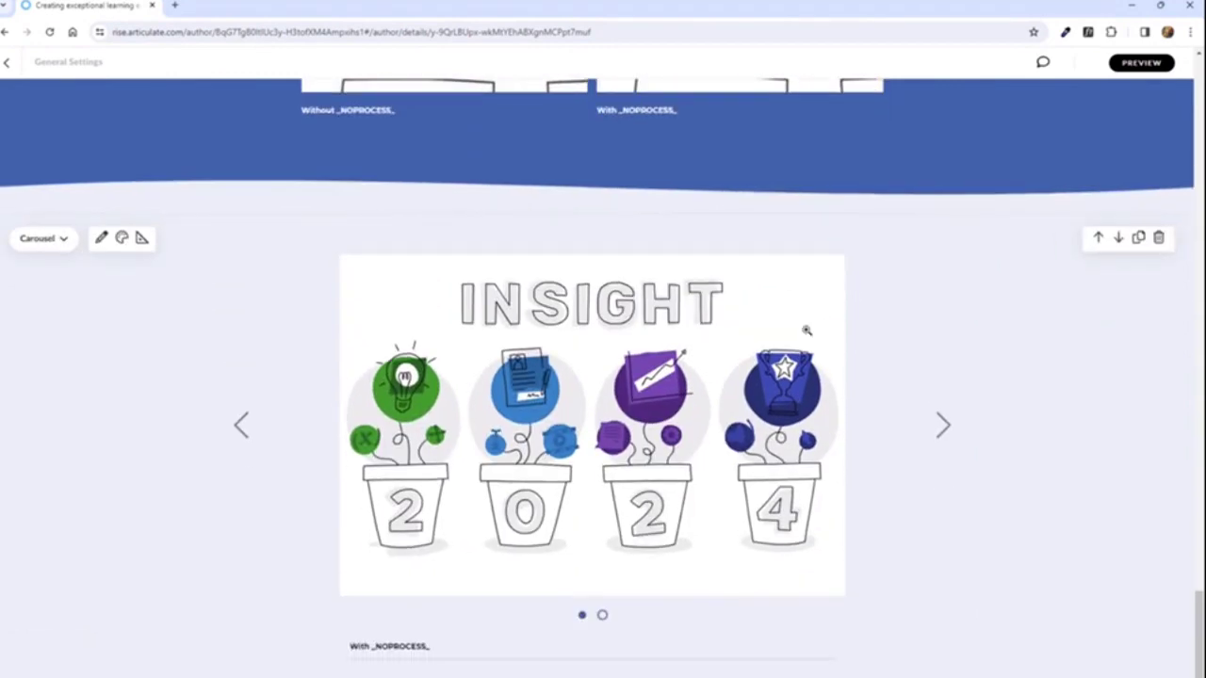
Step: Return to the course outline and open the Aligning Icons in Labelled Graphics lesson for editing
scroll(805, 332, "up", 2)
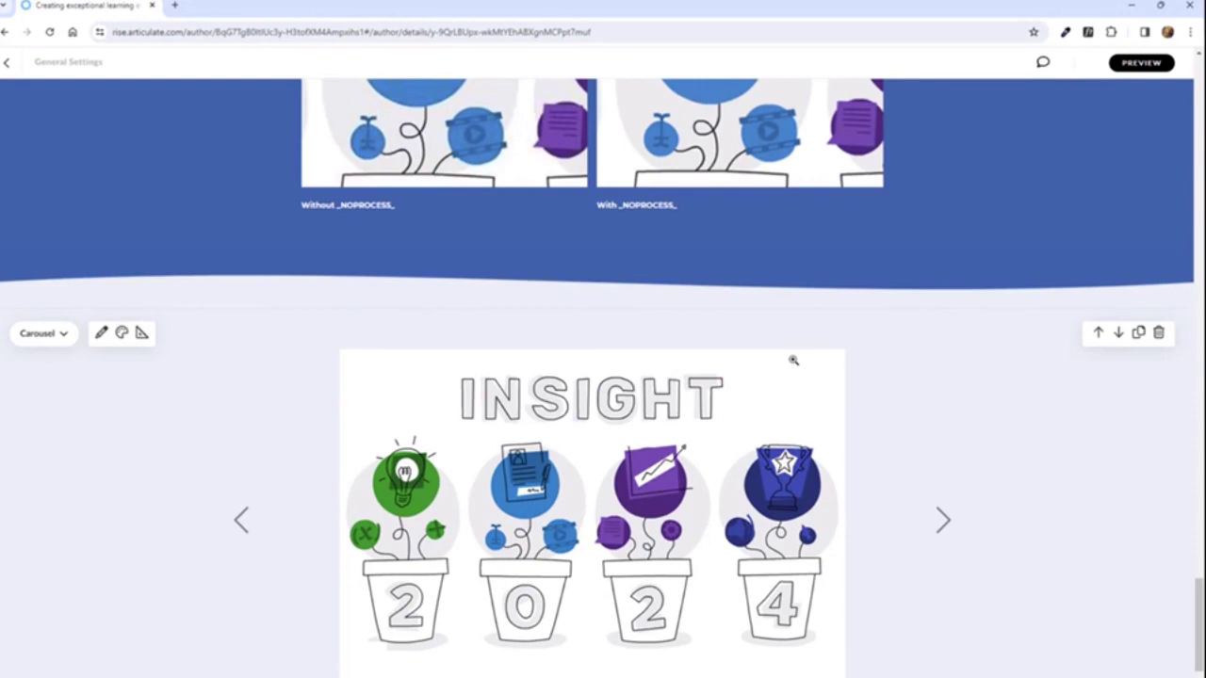
scroll(942, 375, "down", 3)
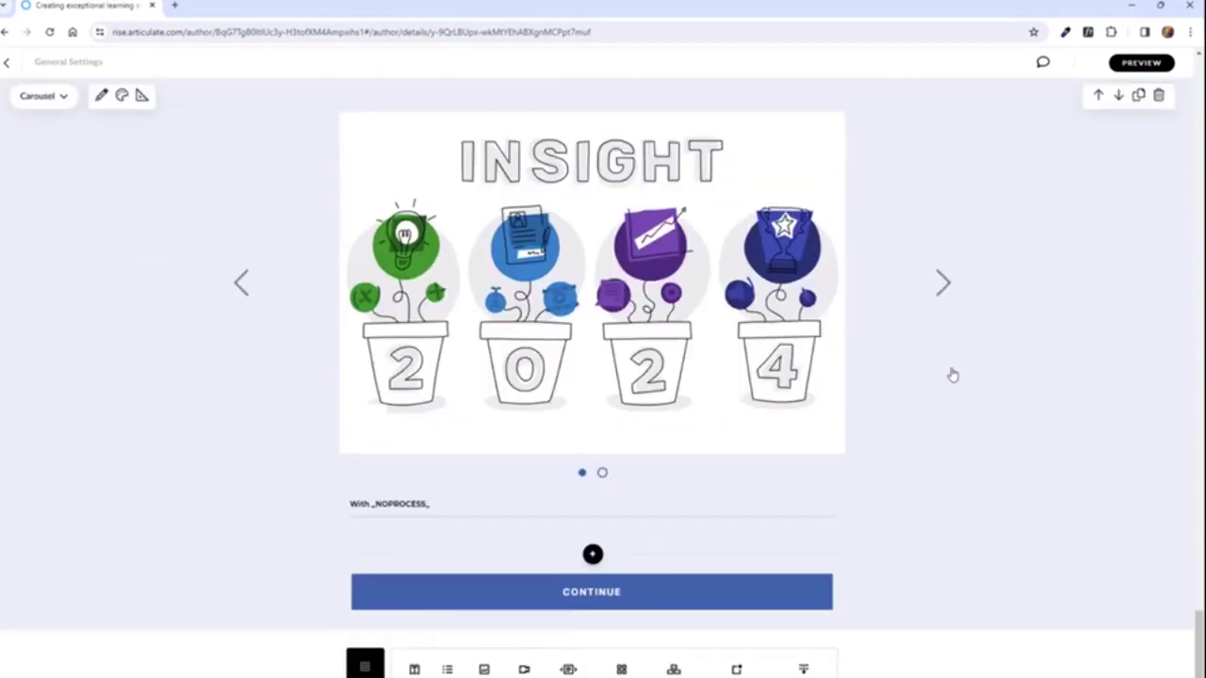
left_click(7, 63)
scroll(933, 215, "down", 2)
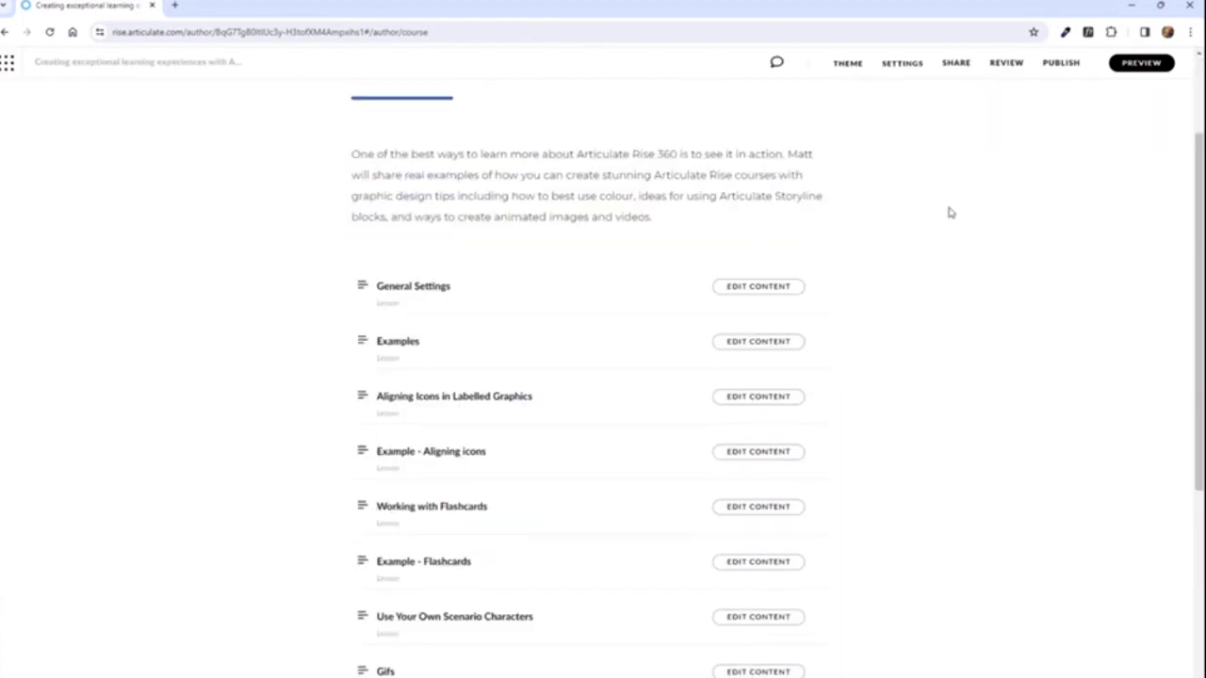
scroll(961, 193, "down", 1)
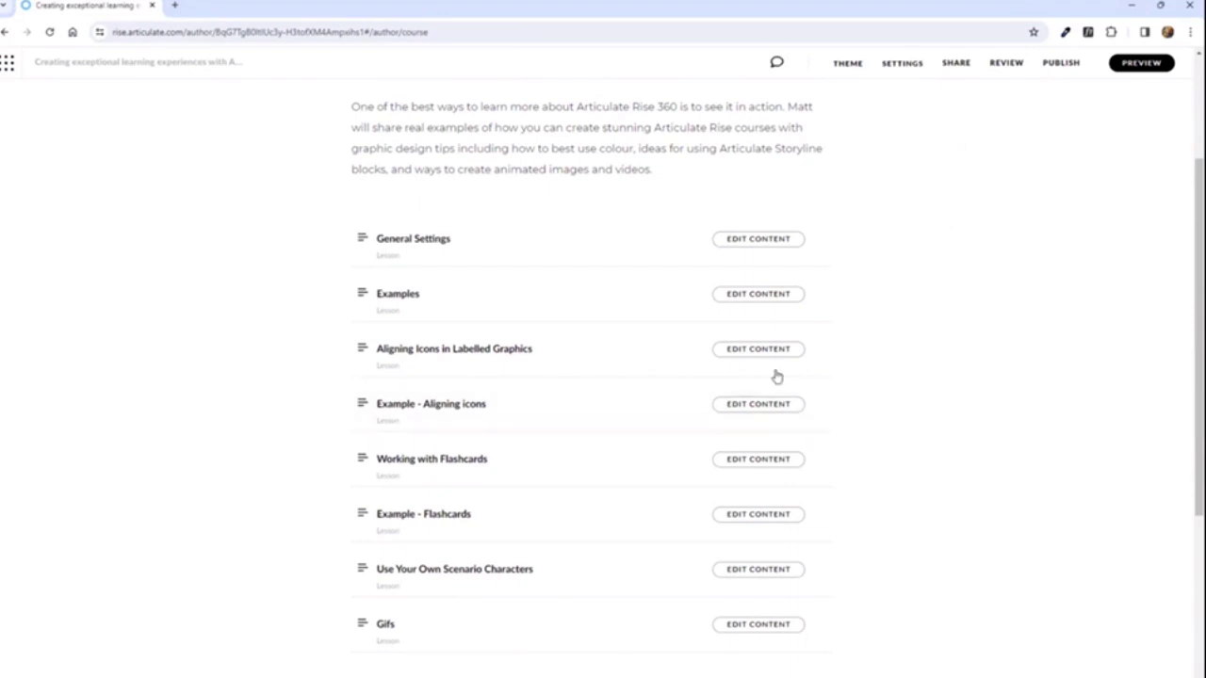
left_click(738, 353)
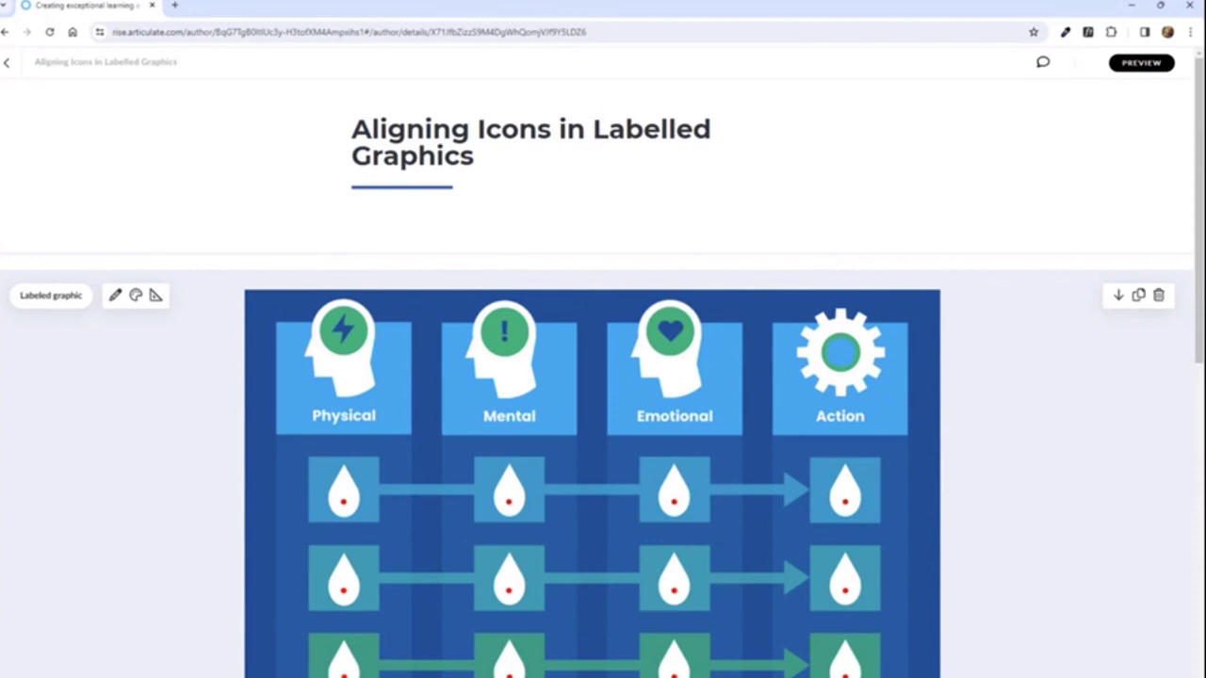
Step: Switch to ContentLibrayUse.pptx in PowerPoint and compare the plain drops on slide 3 with the red-dotted drops on slide 4
mouse_move(780, 677)
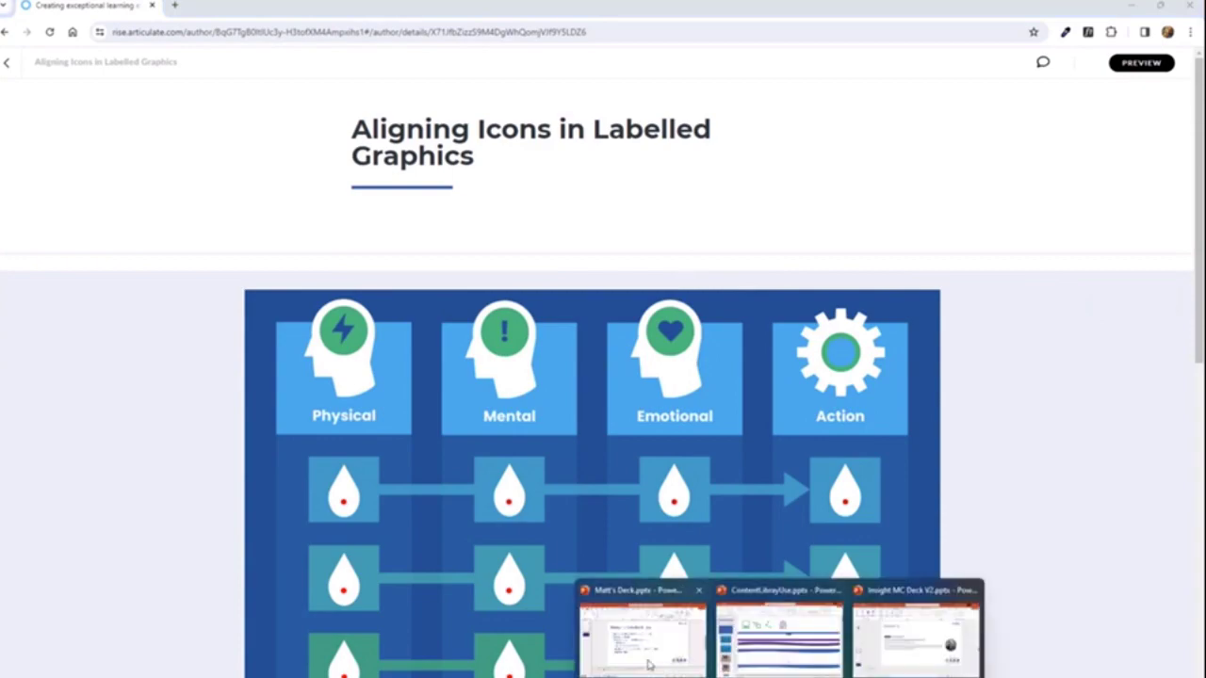
left_click(770, 622)
left_click(94, 372)
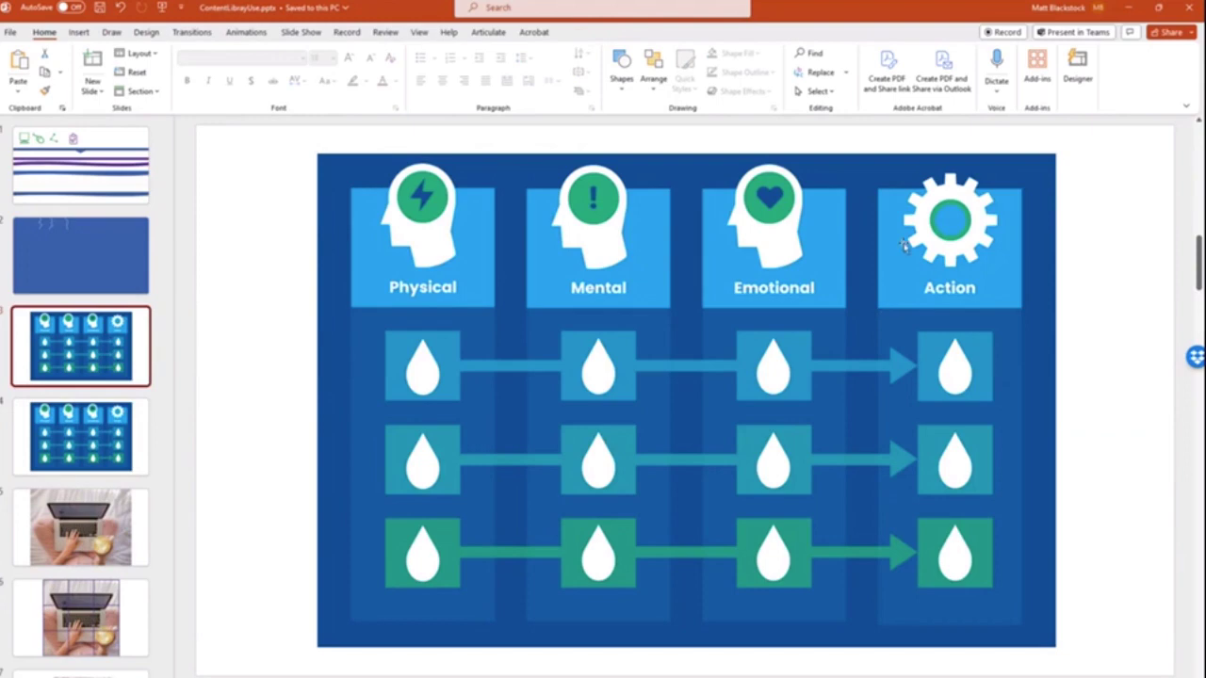
left_click(80, 437)
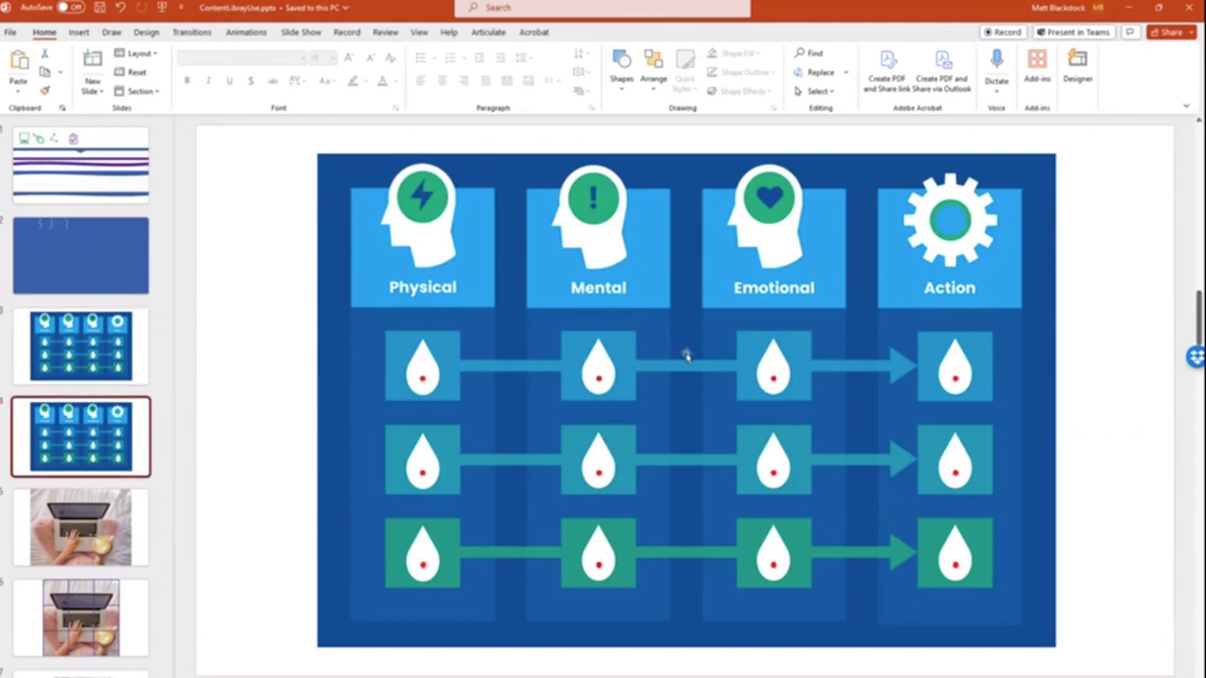
Step: Select the row of red alignment dots in the top row of drops on slide 4, and clear the selection
left_click_drag(228, 336, 1160, 412)
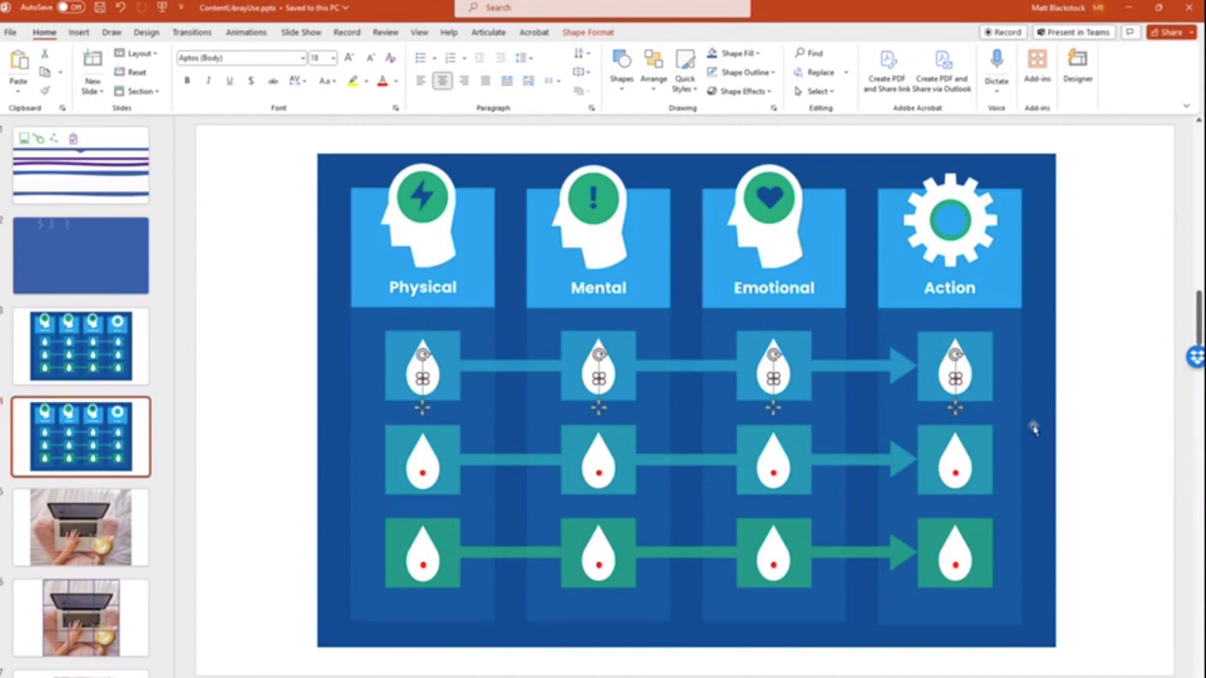
left_click(1096, 384)
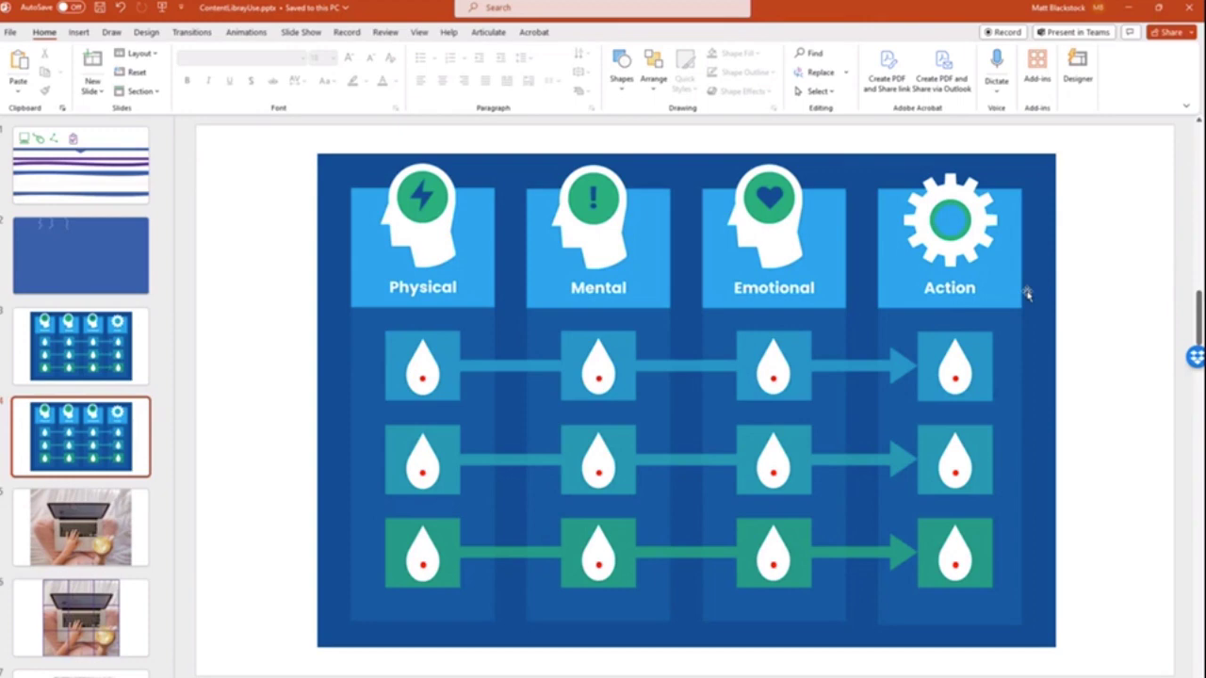
left_click(957, 387)
Step: Switch back to the course in the browser and compare the red-dot labeled graphic with the marker version below it
key("alt+Tab")
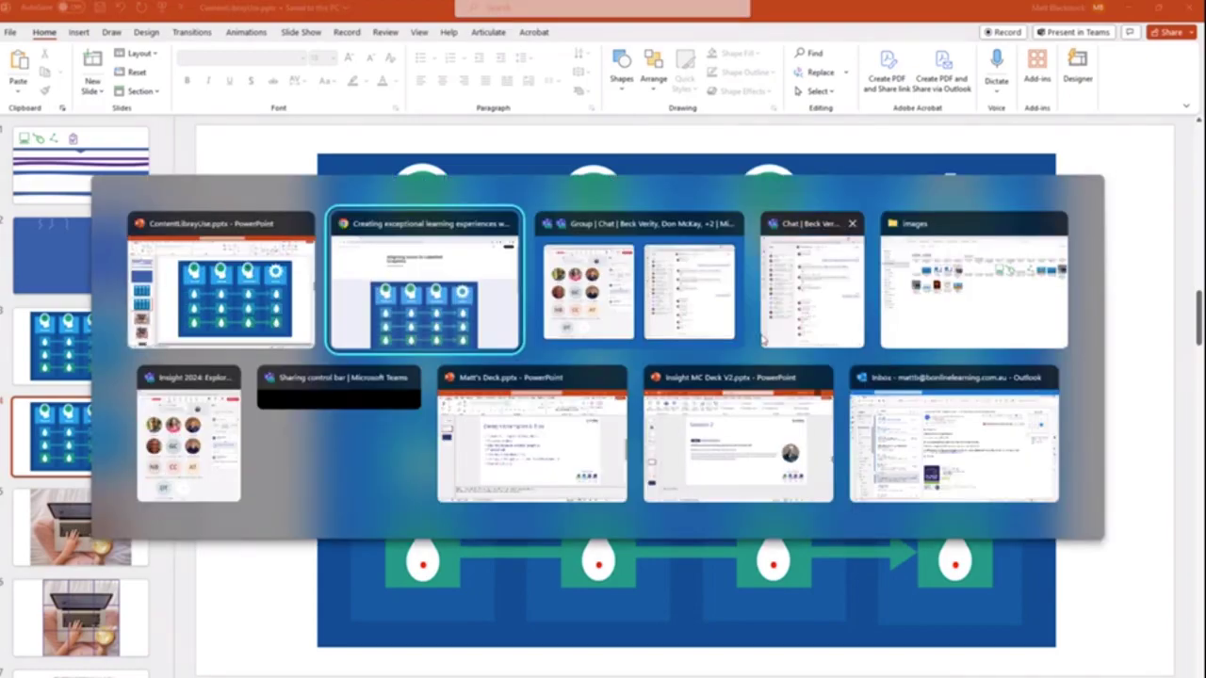
scroll(560, 334, "down", 2)
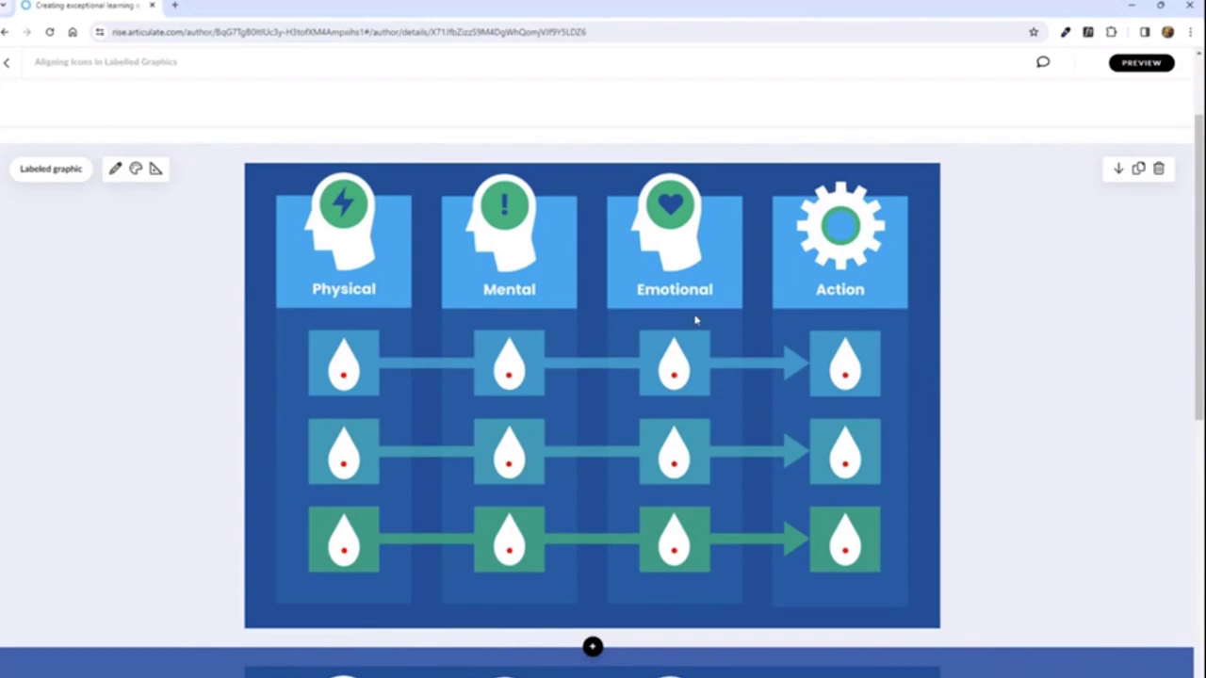
scroll(696, 321, "down", 1)
scroll(695, 323, "up", 1)
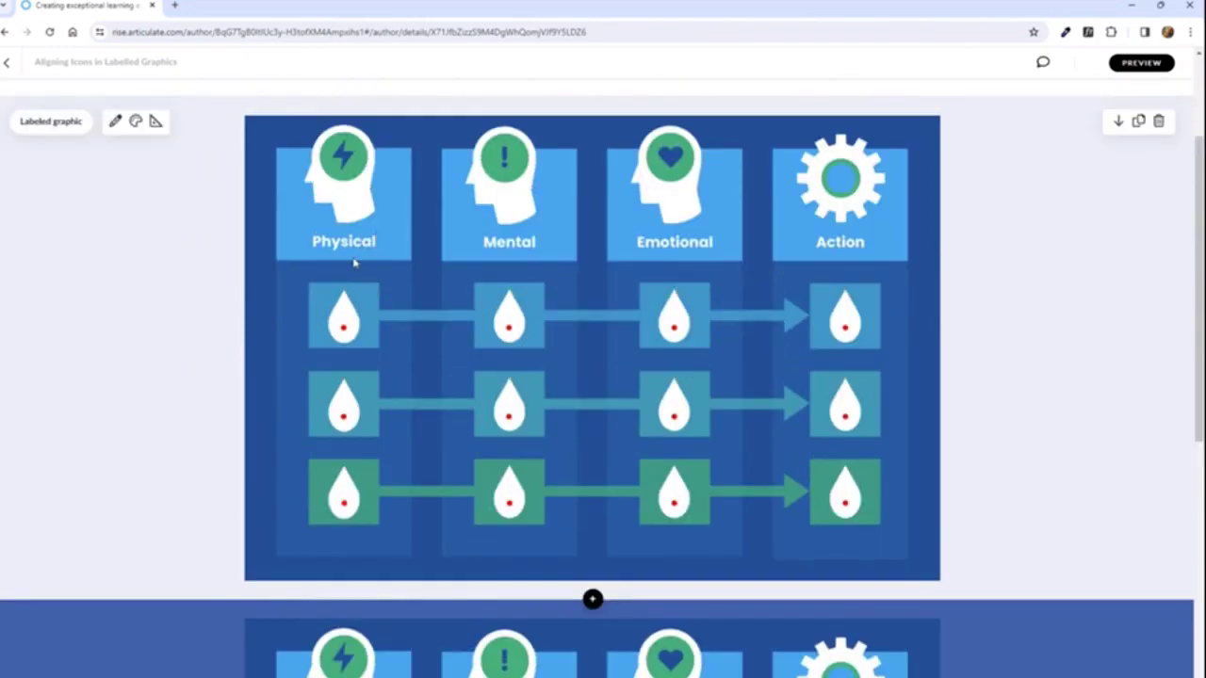
scroll(471, 544, "down", 3)
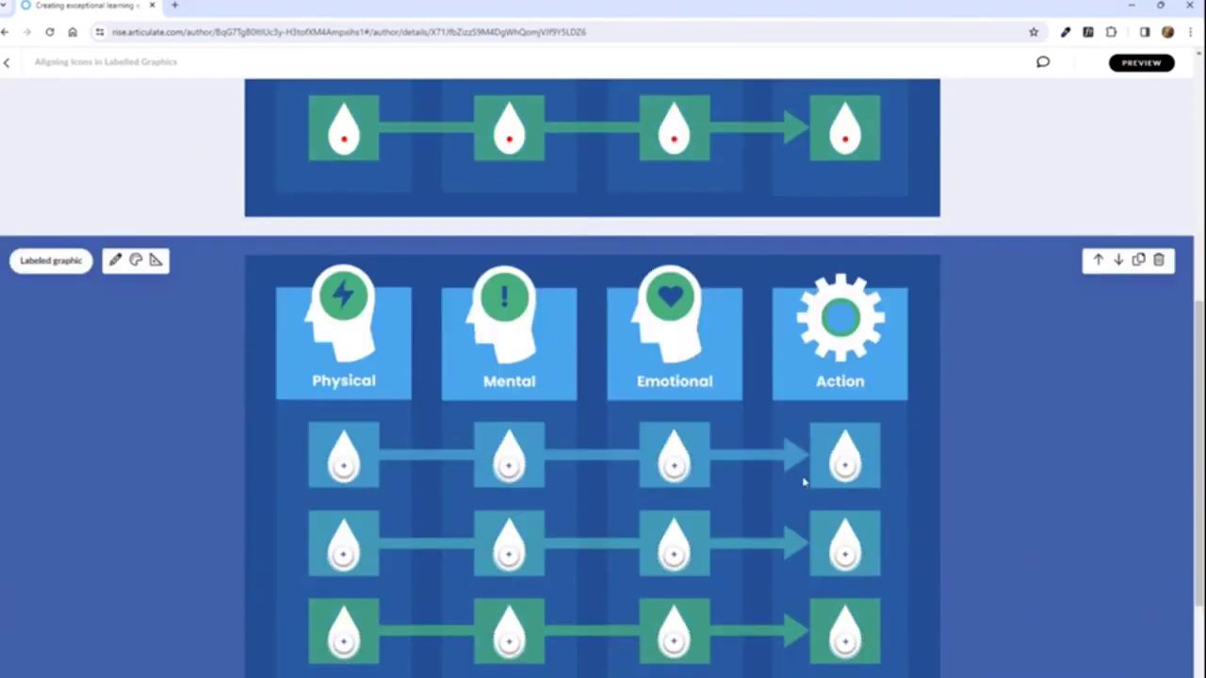
scroll(404, 434, "down", 1)
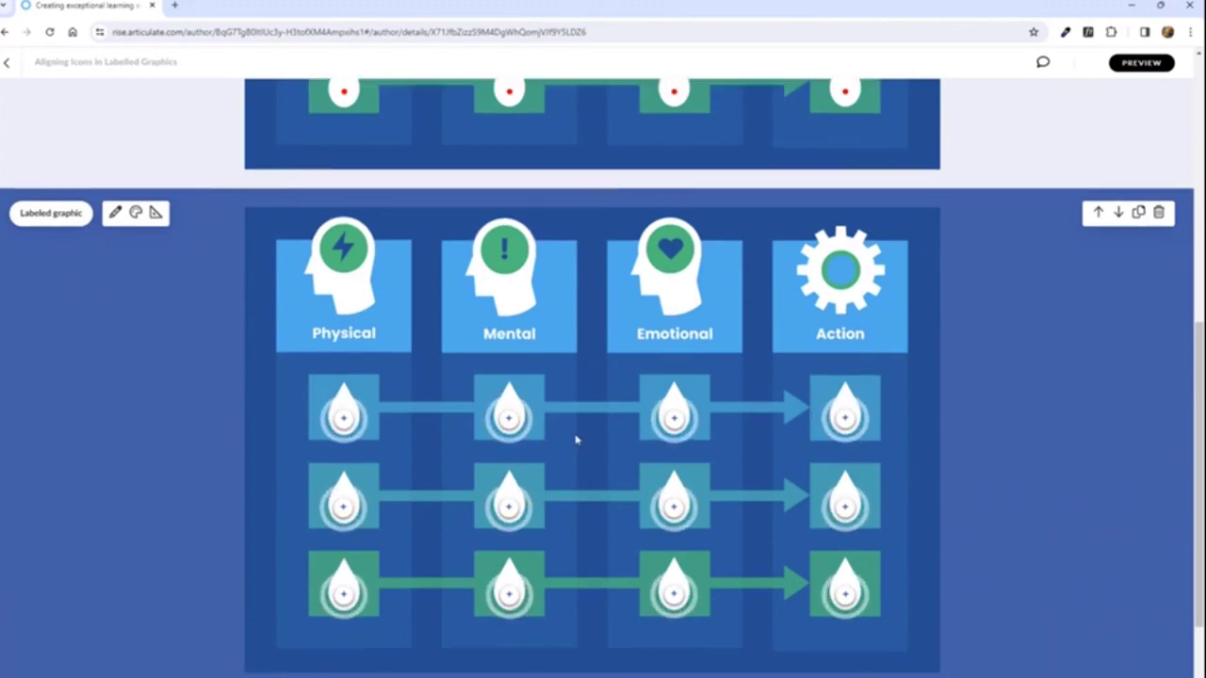
scroll(1046, 382, "down", 1)
scroll(999, 376, "up", 4)
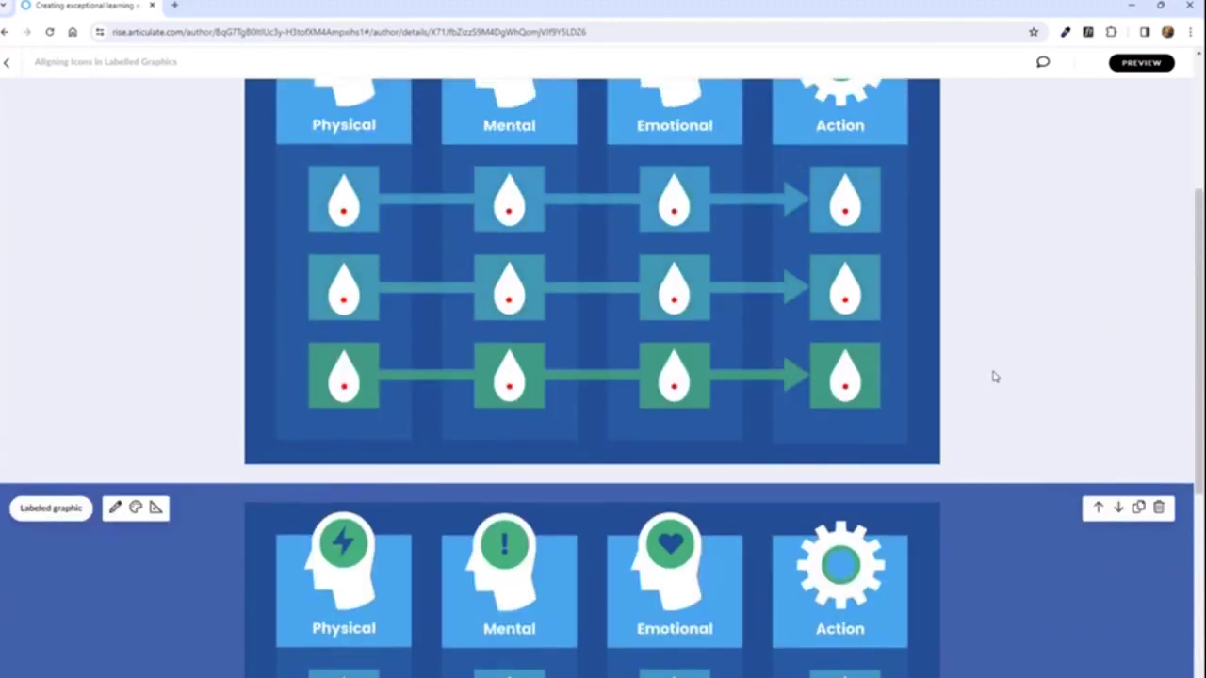
scroll(980, 374, "up", 1)
scroll(910, 303, "down", 1)
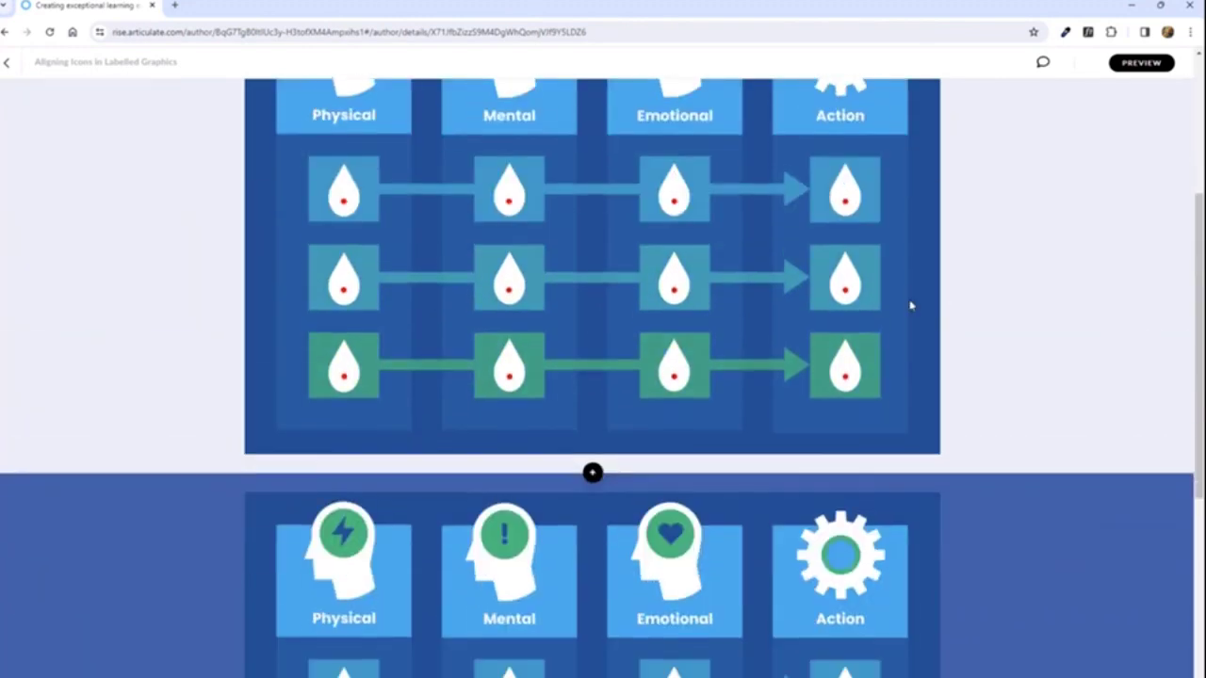
scroll(911, 303, "down", 5)
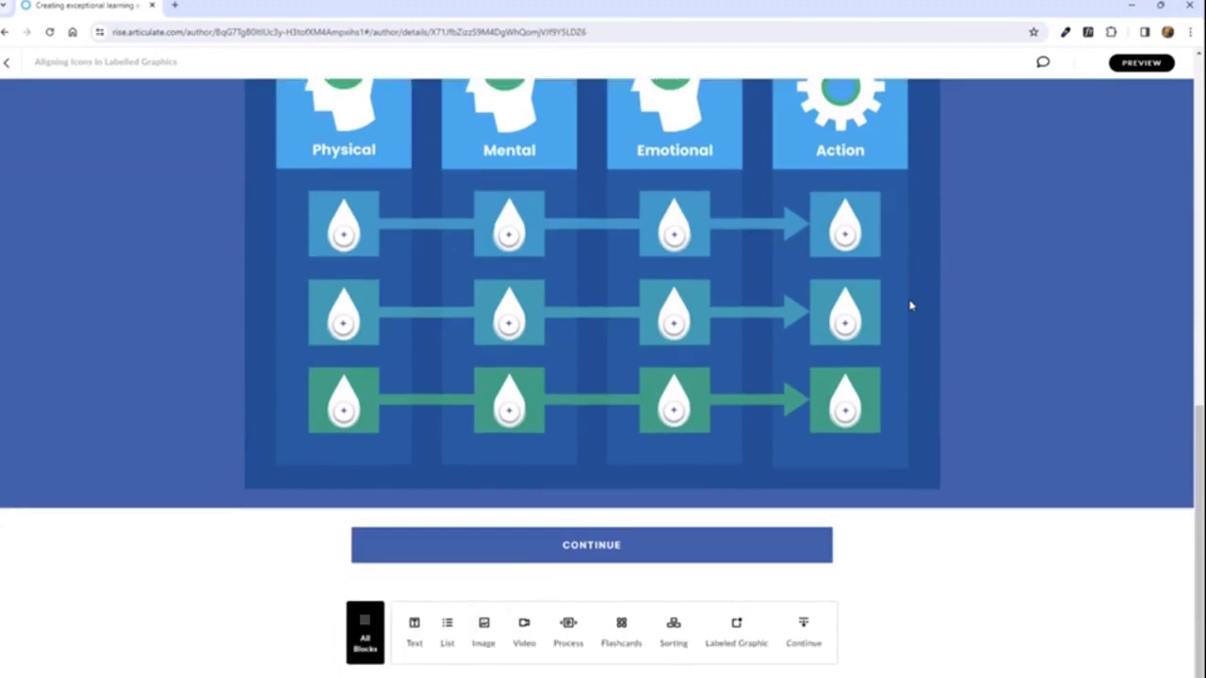
Step: Open the second labeled graphic's content, nudge the top Mental marker, and move the top Emotional marker off its red dot
scroll(910, 303, "up", 2)
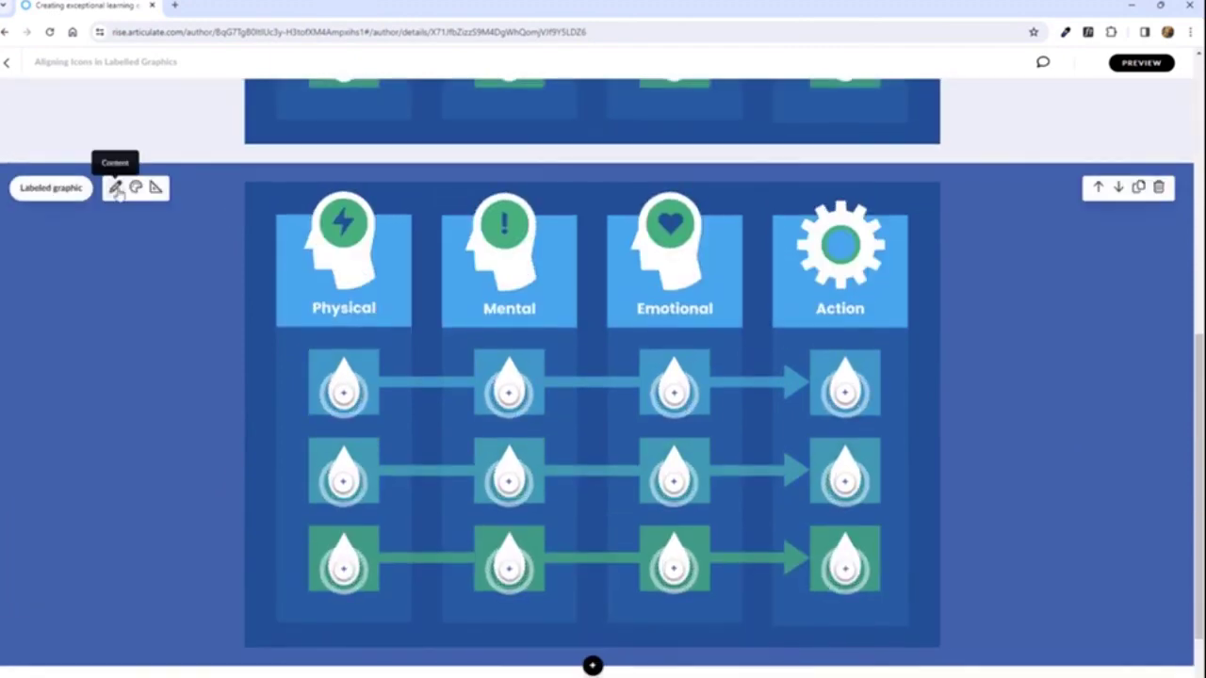
left_click(116, 189)
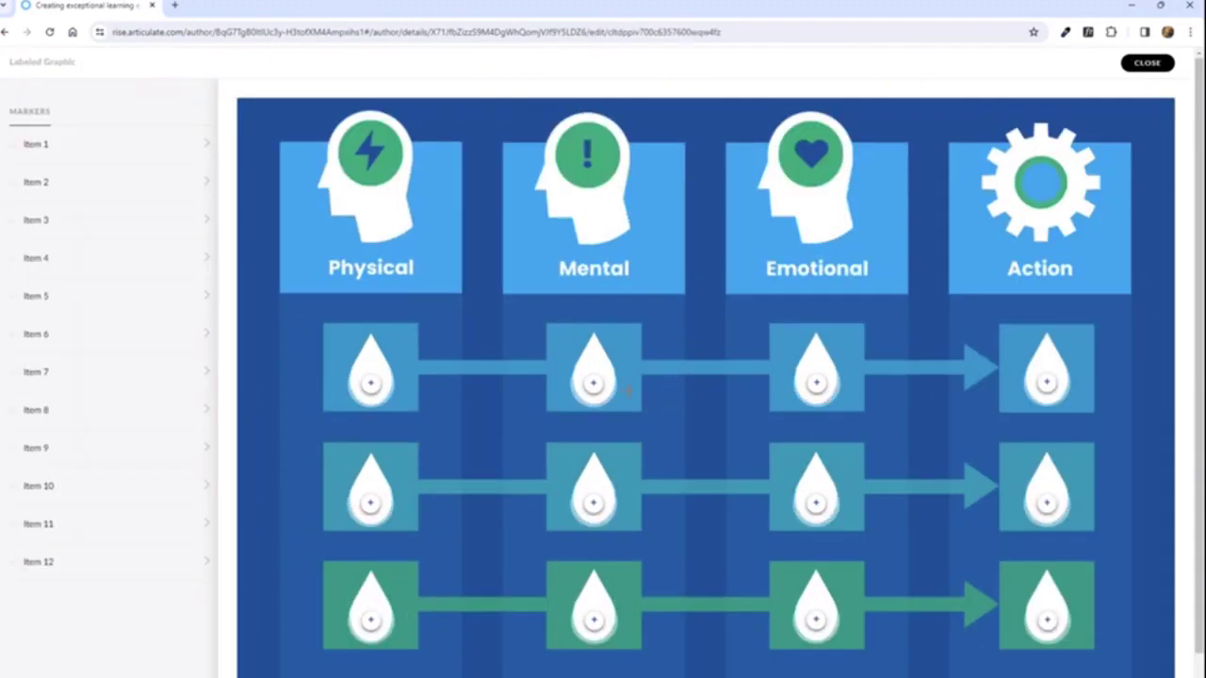
mouse_move(593, 382)
left_mouse_down()
mouse_move(628, 402)
mouse_move(607, 381)
mouse_move(590, 385)
mouse_move(579, 350)
mouse_move(592, 385)
left_mouse_up()
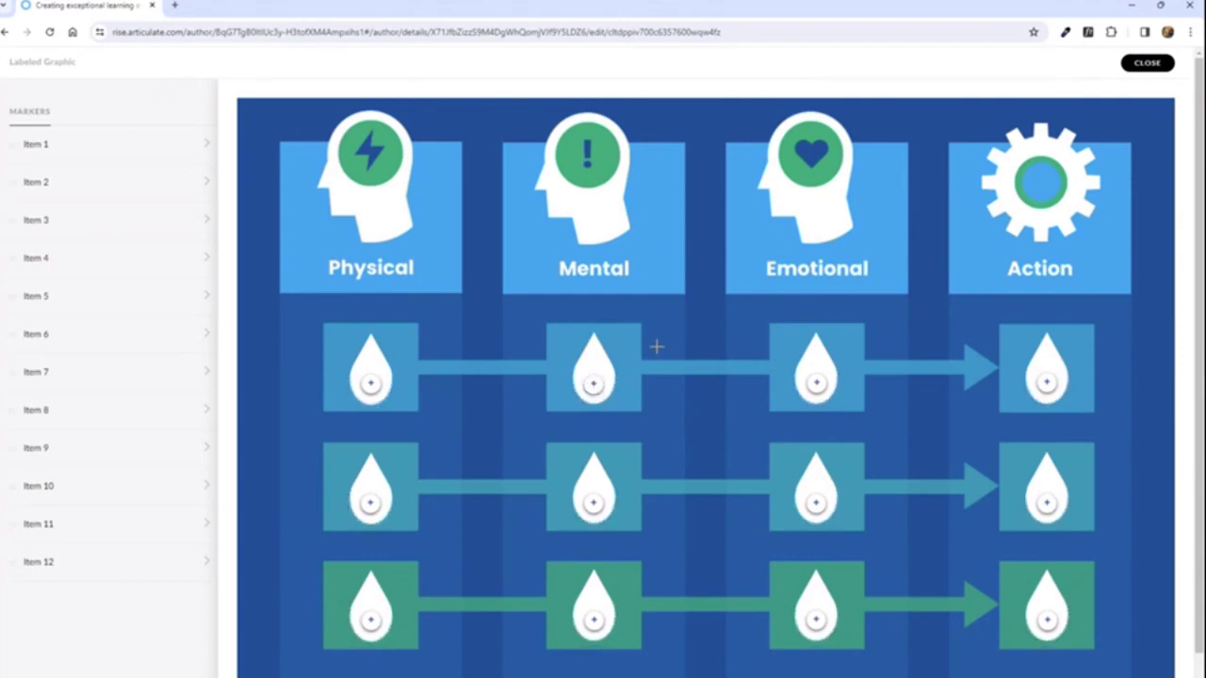
left_click_drag(816, 383, 768, 348)
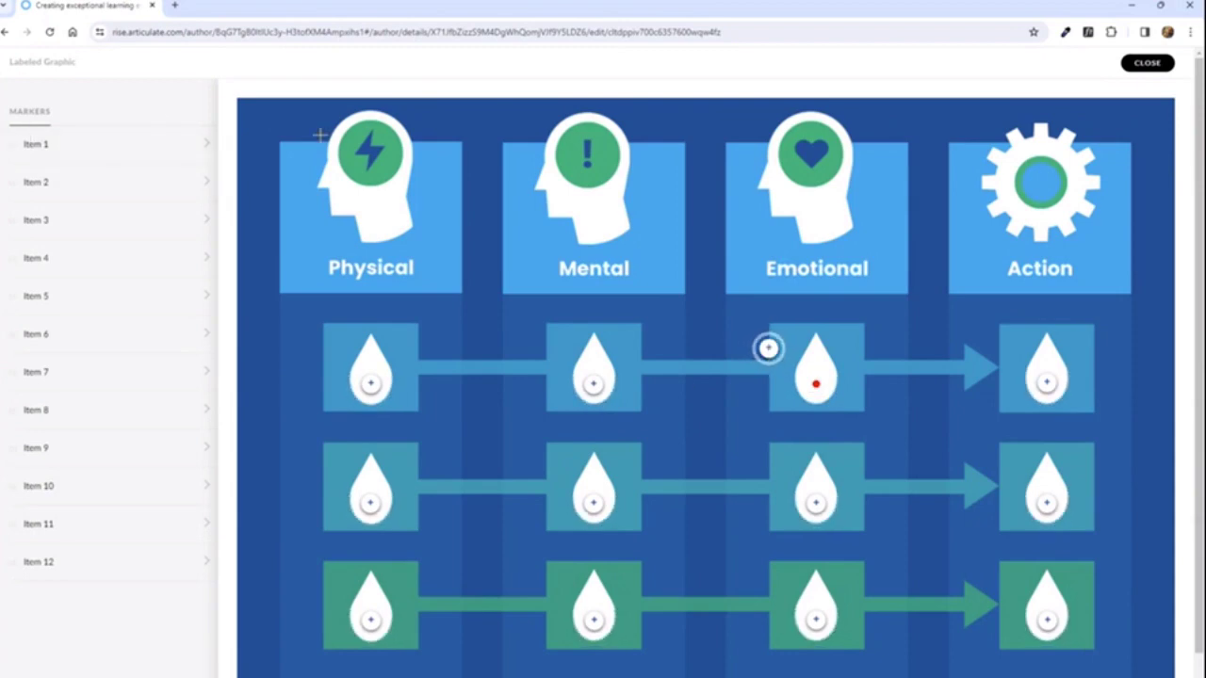
Step: Close the labeled graphic editor and examine the displaced Emotional marker in the lesson's second graphic
scroll(94, 593, "down", 1)
scroll(226, 625, "up", 1)
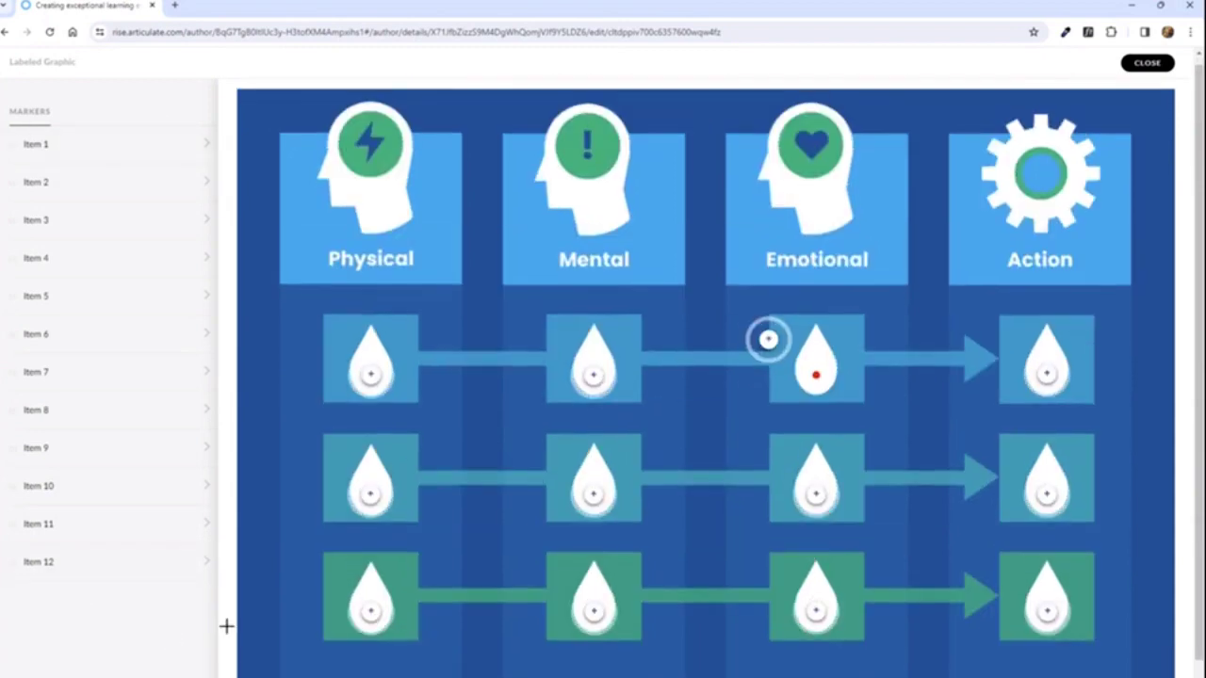
scroll(141, 565, "down", 1)
scroll(67, 519, "up", 1)
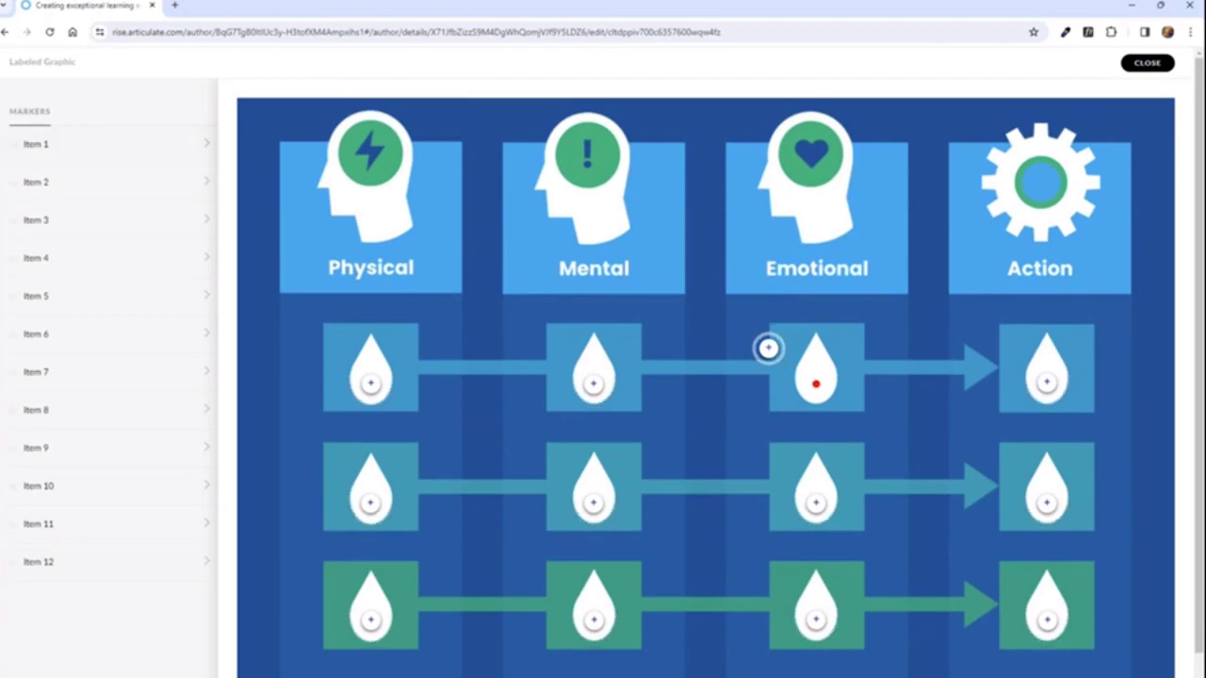
scroll(107, 97, "down", 1)
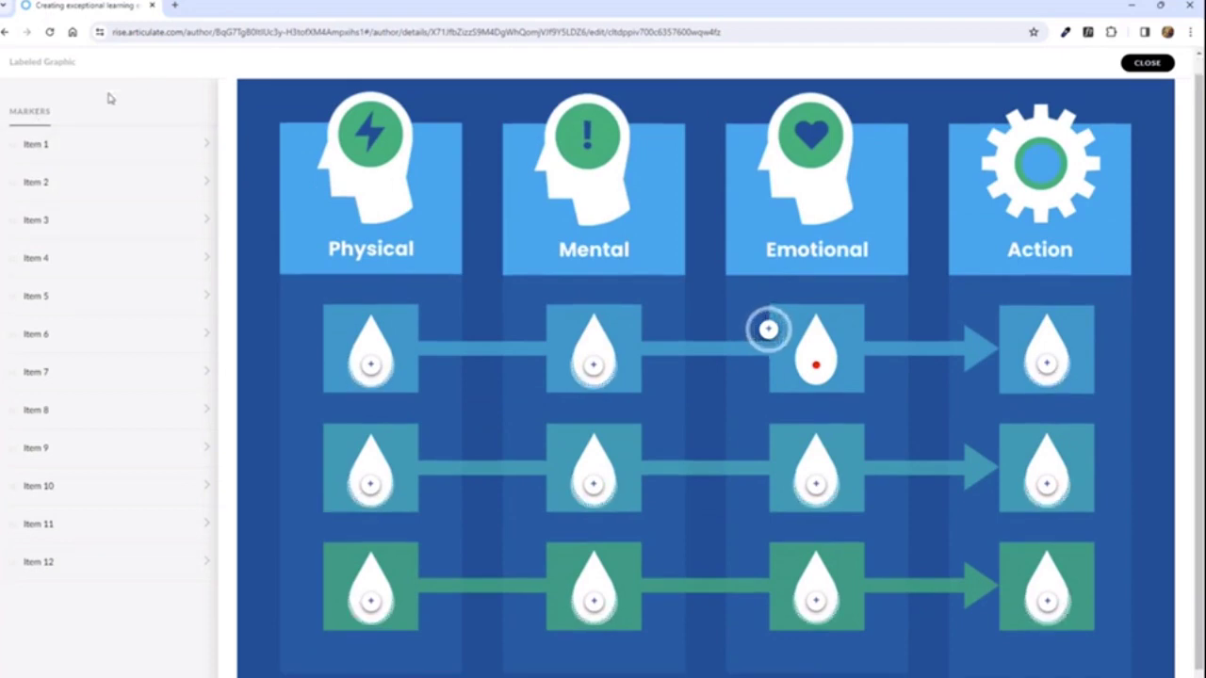
scroll(141, 142, "up", 1)
scroll(202, 261, "down", 1)
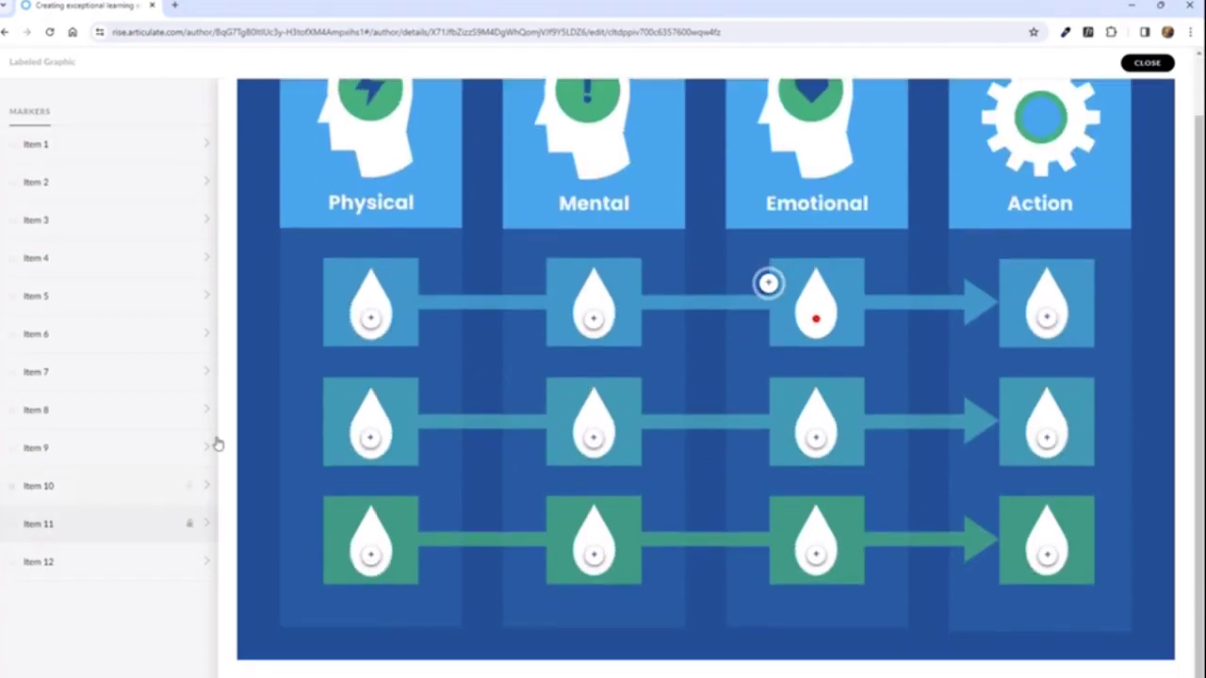
scroll(216, 444, "up", 1)
left_click(1145, 63)
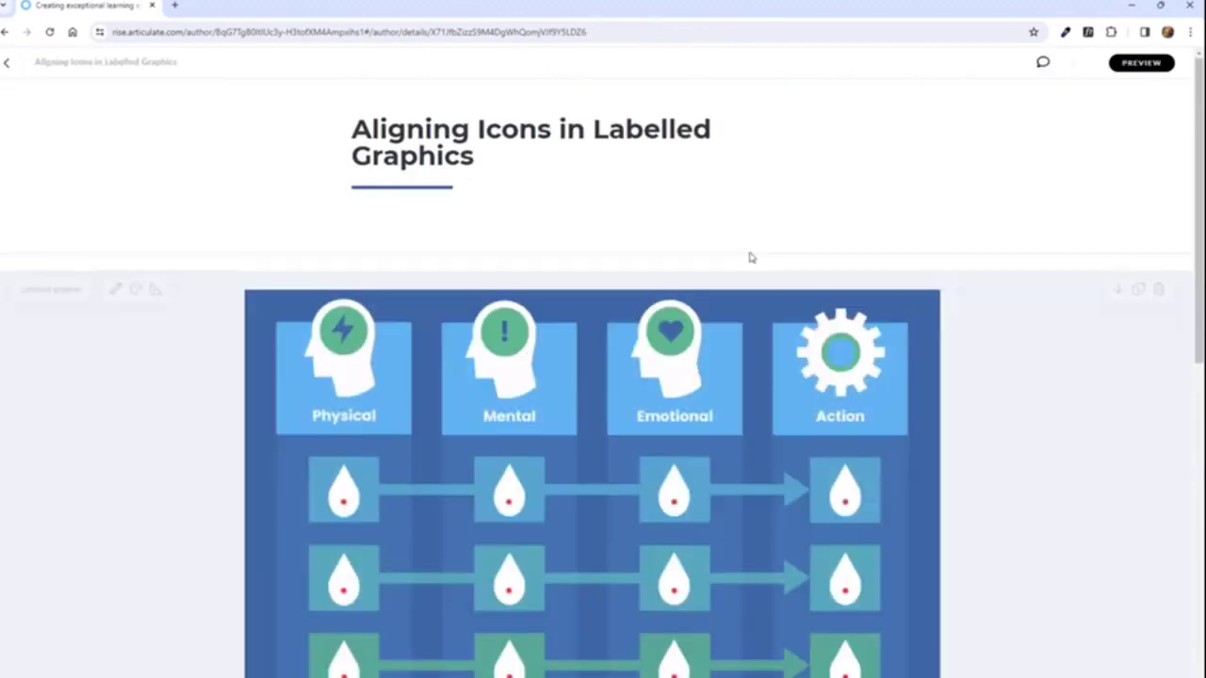
scroll(609, 296, "down", 9)
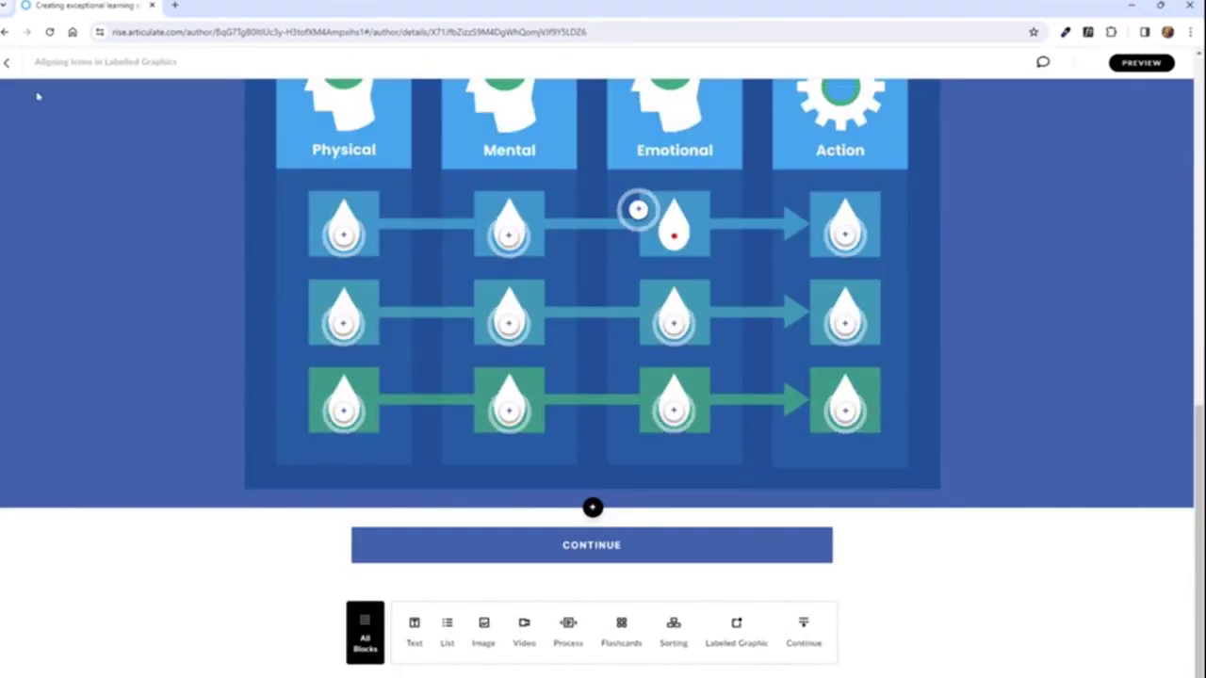
Step: Return to the course outline and open the Example - Aligning icons lesson at its Fatigue labeled graphic
left_click(8, 62)
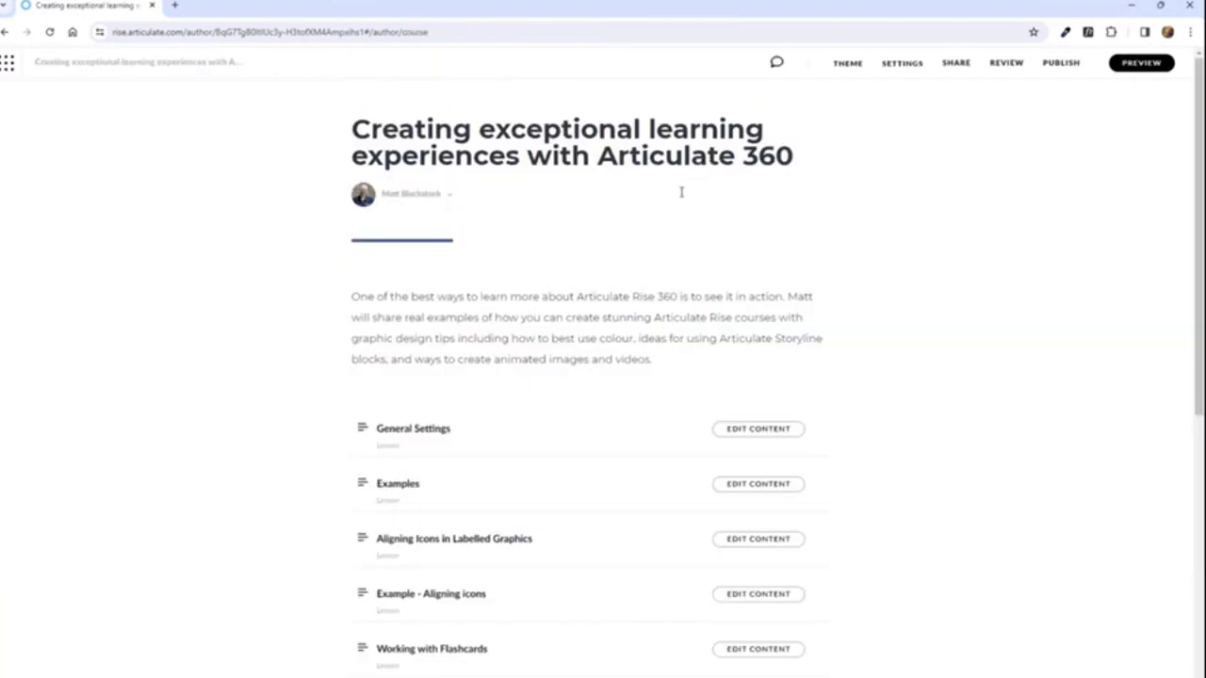
left_click(761, 593)
scroll(951, 327, "down", 2)
scroll(948, 273, "up", 1)
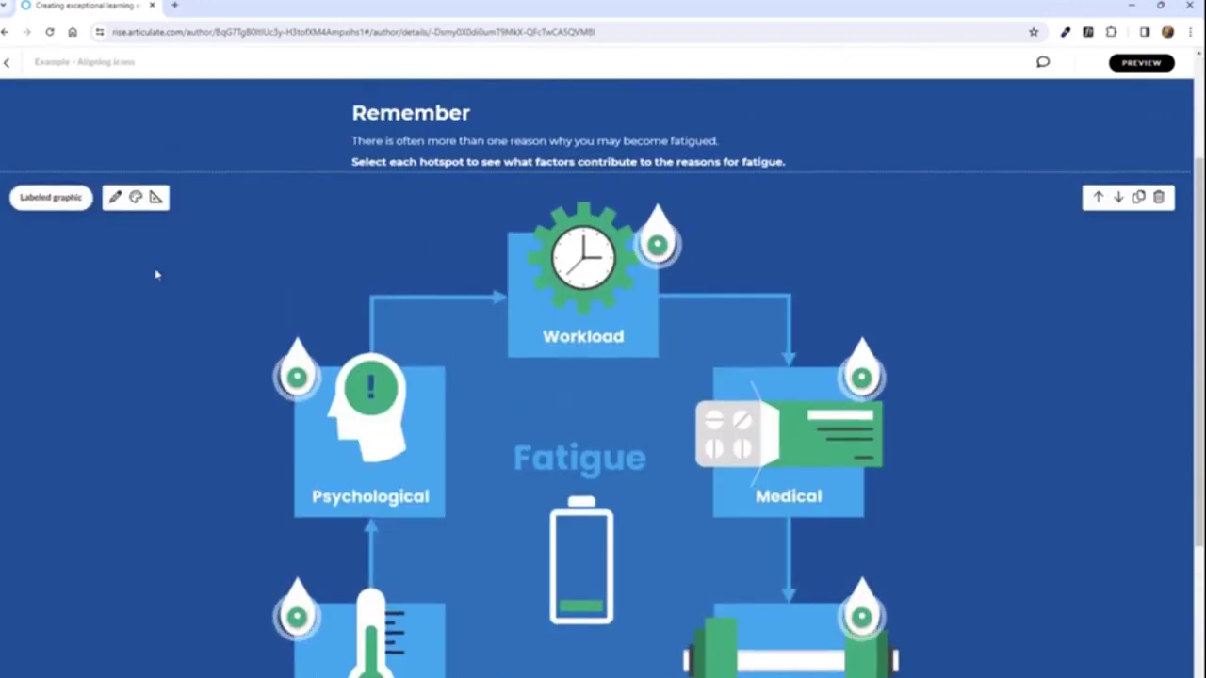
Step: Move the Medical marker above its white drop in the Fatigue labeled graphic's content and close the editor
left_click(115, 199)
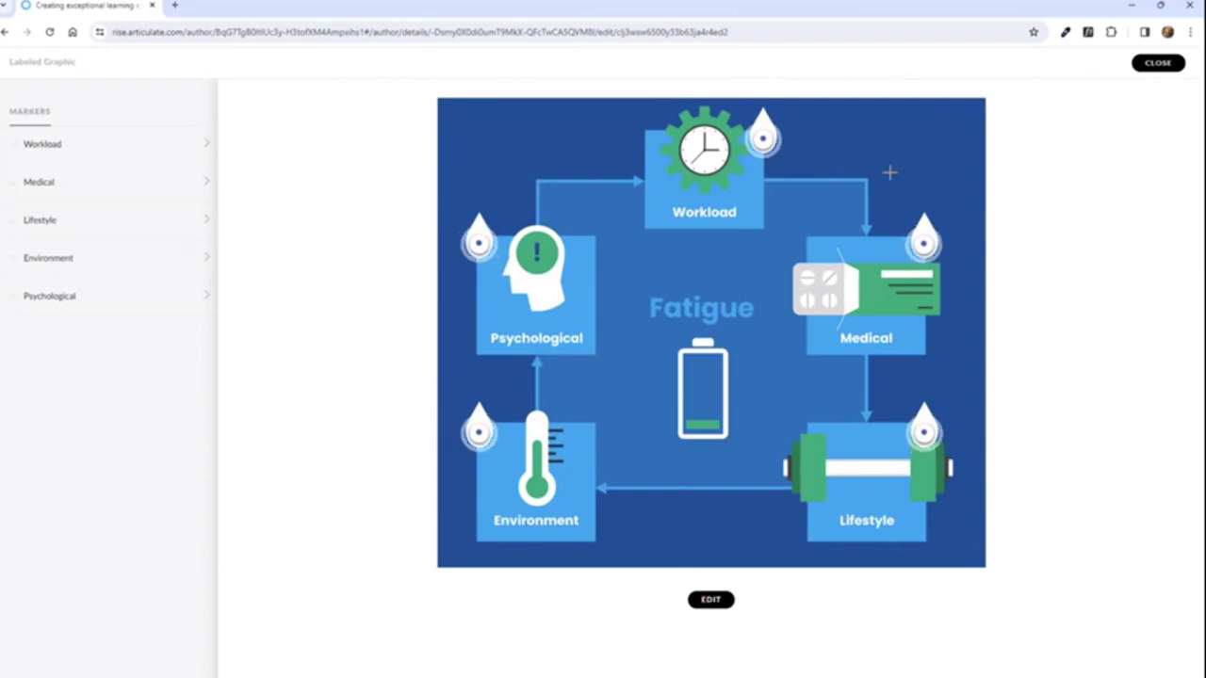
left_click_drag(928, 189, 929, 164)
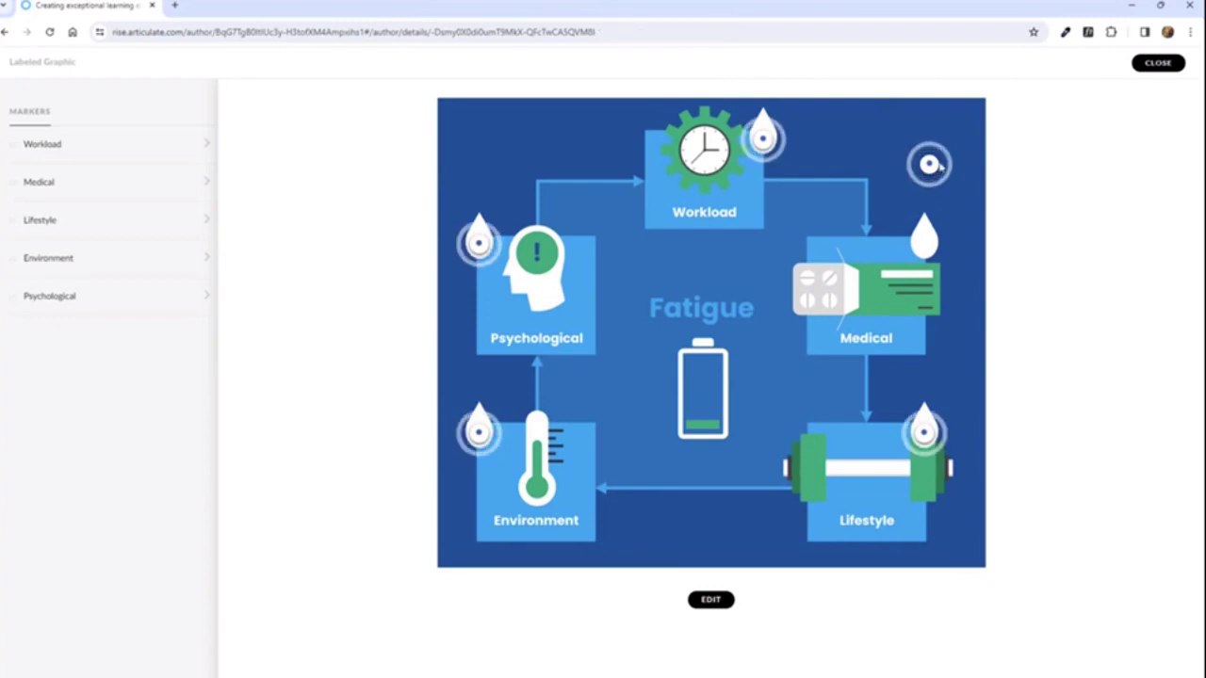
key("Escape")
Step: Go back to the Aligning Icons in Labelled Graphics lesson and open the content of its first labeled graphic, which has no markers
left_click(8, 64)
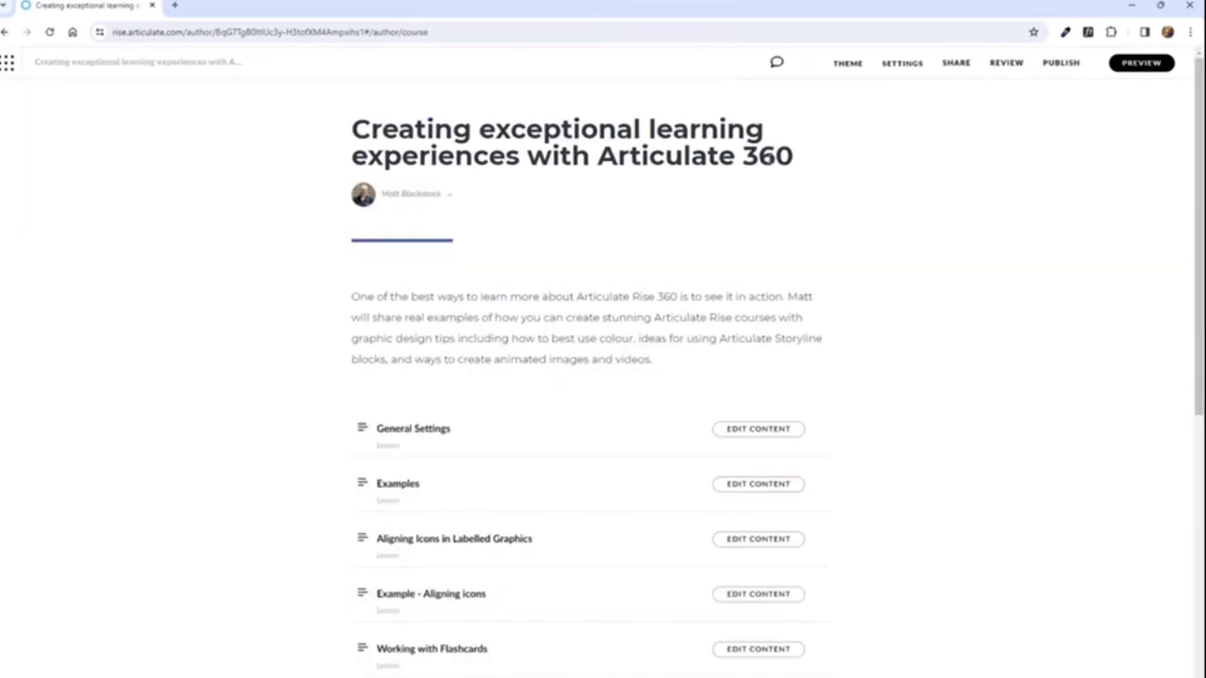
left_click(784, 539)
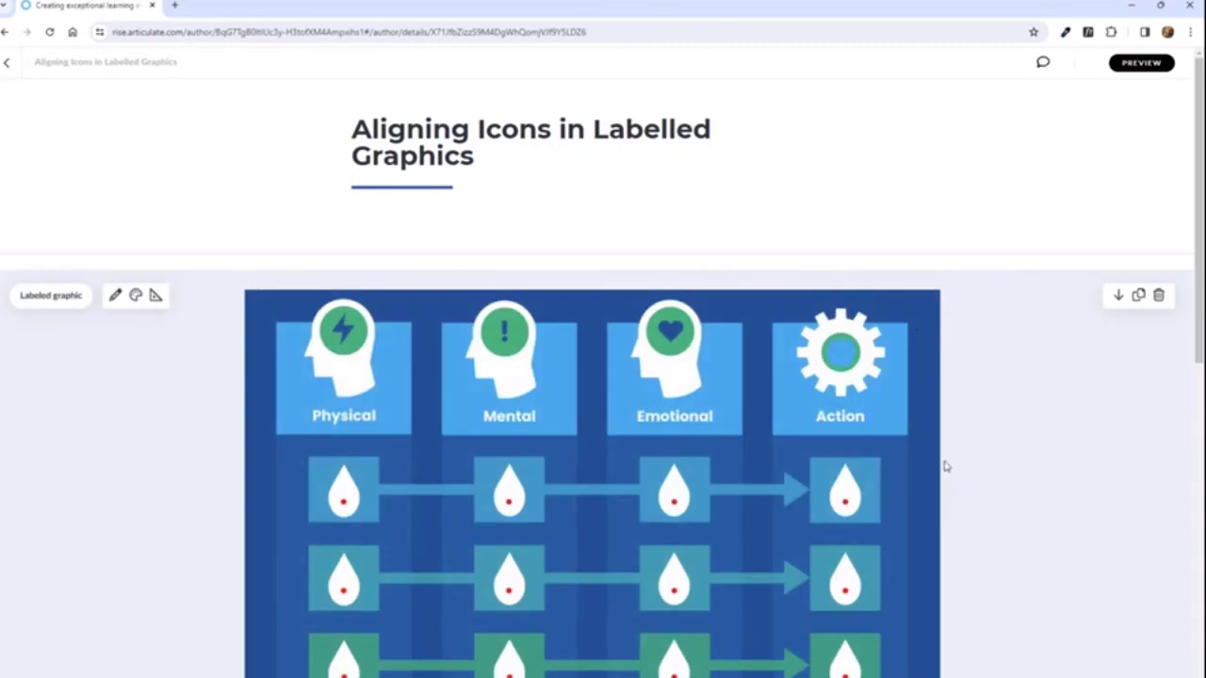
left_click(115, 295)
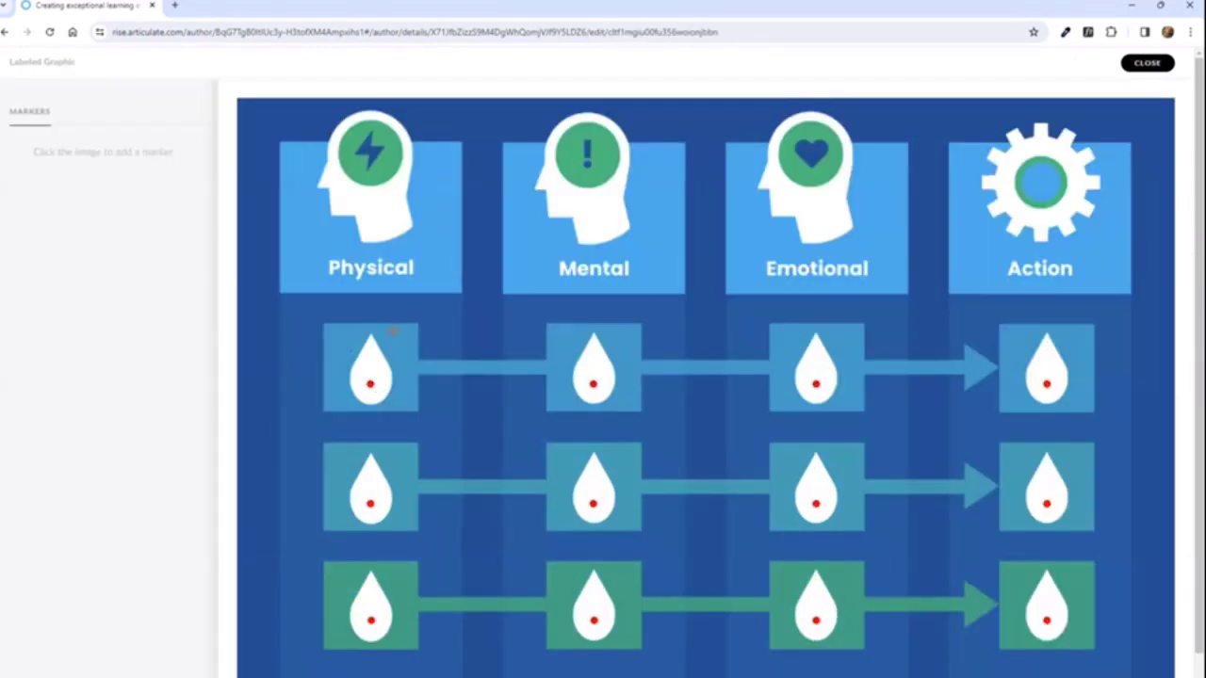
Step: Place a marker on the red dot of each of the four drops in the graphic's first row
left_click(458, 292)
left_click(370, 382)
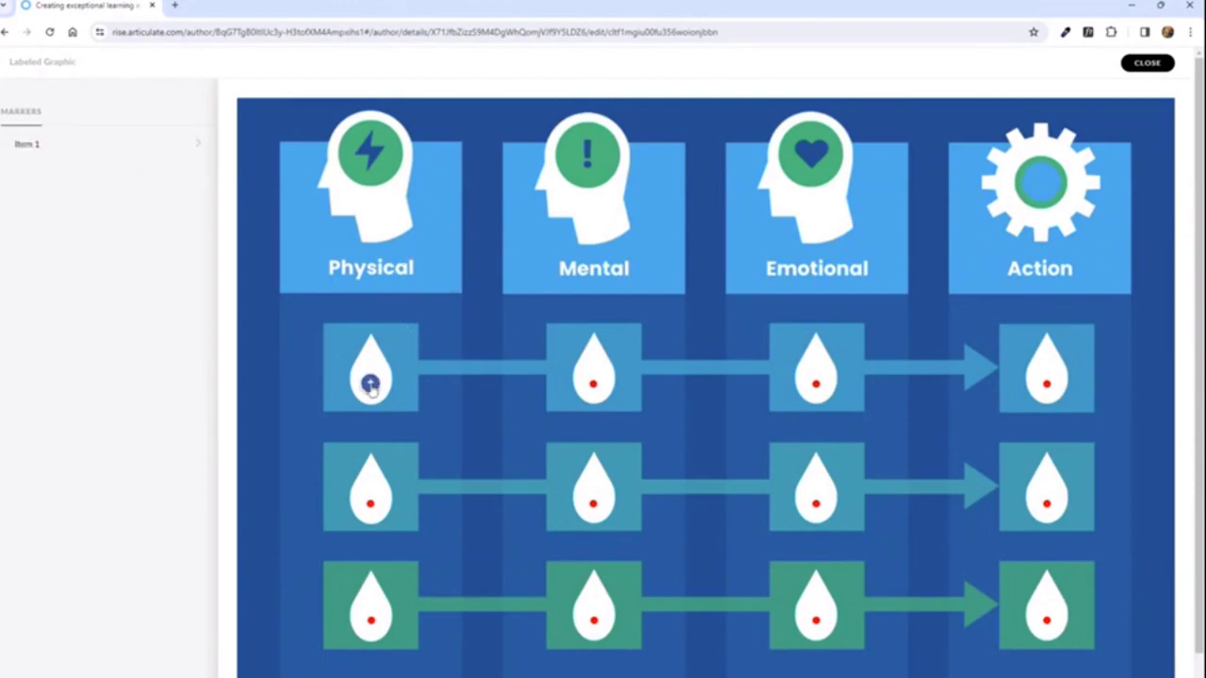
left_click(593, 384)
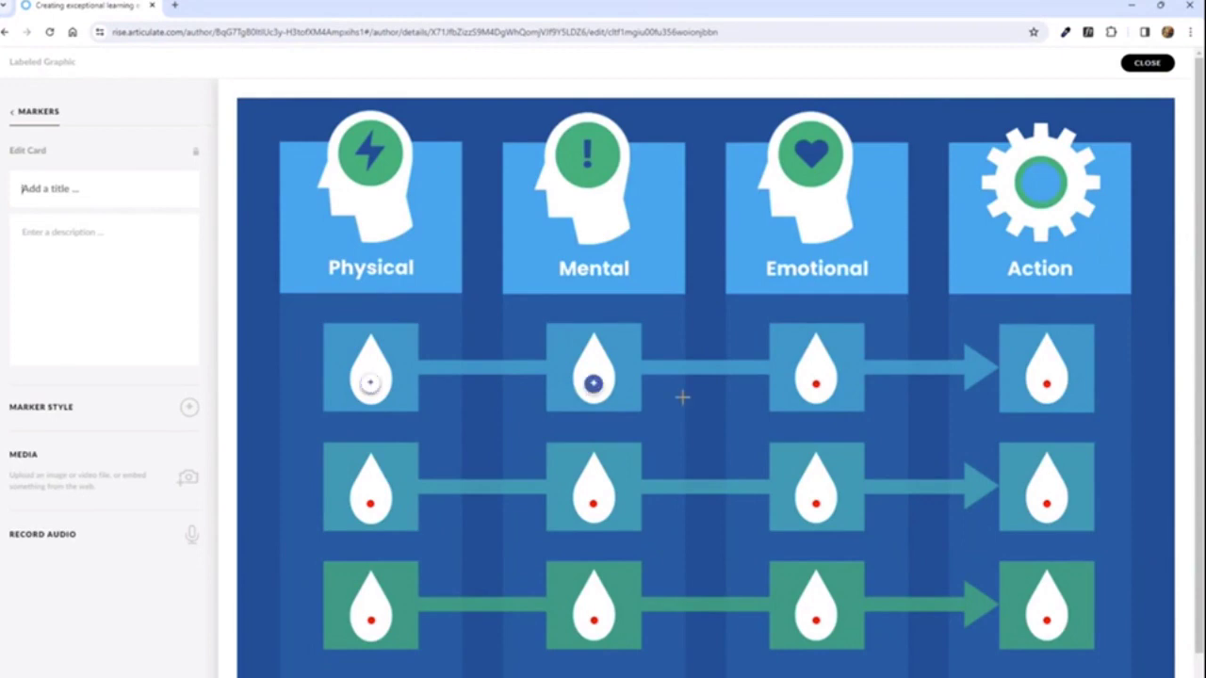
left_click(816, 382)
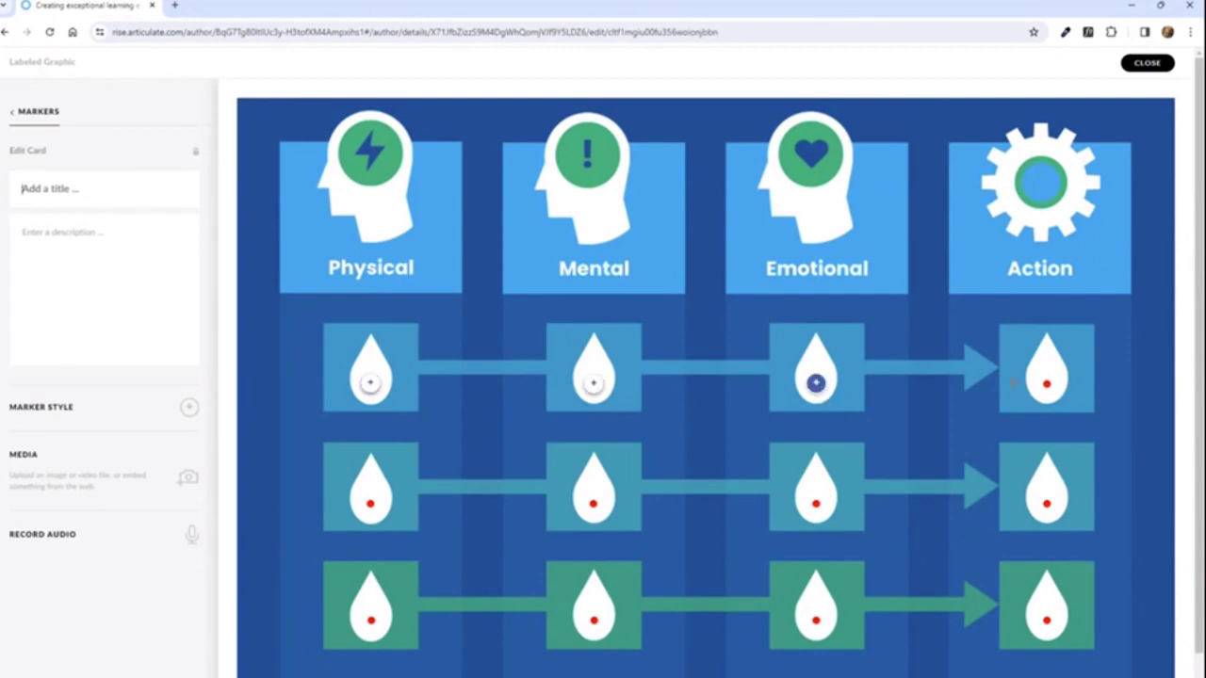
left_click(1046, 383)
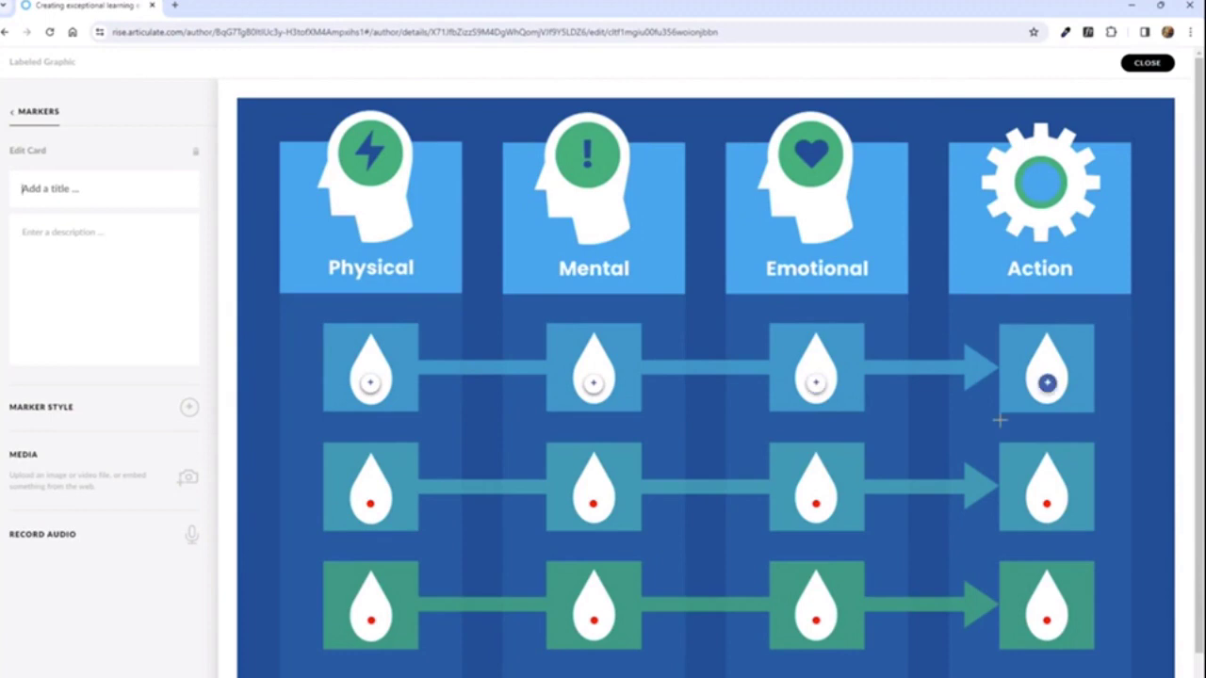
Step: Add a marker on the second-row Mental dot, move it onto the second-row Emotional dot, and close the labeled graphic editor
left_click(592, 503)
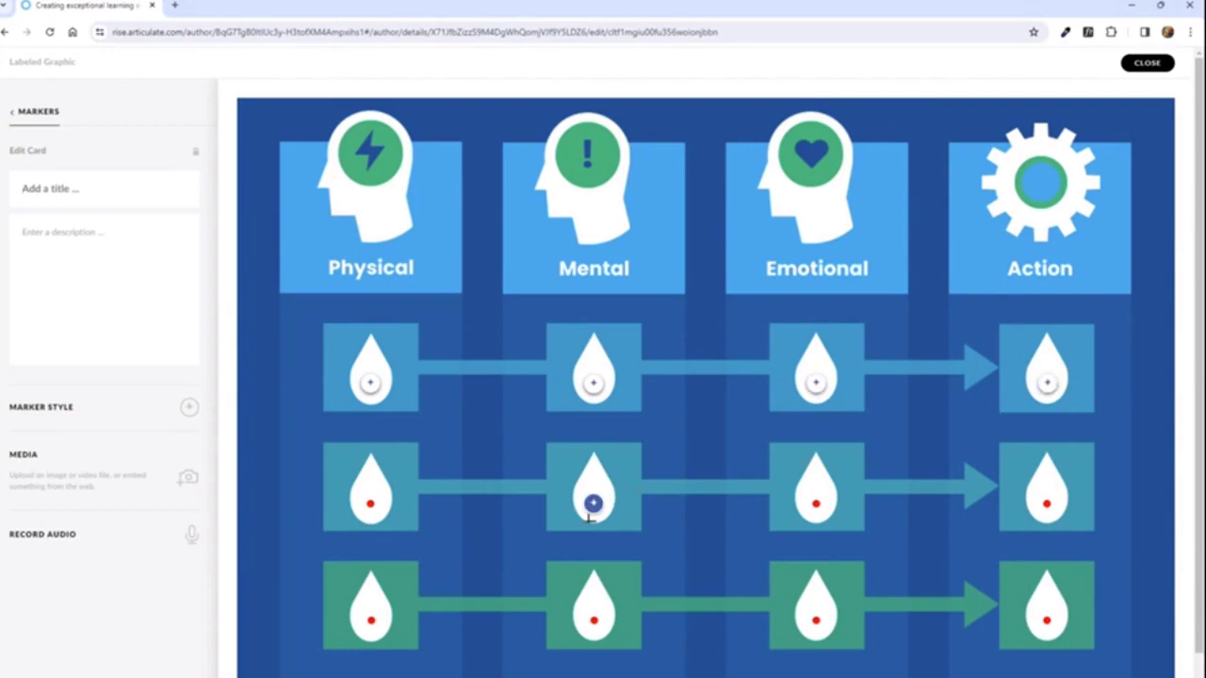
mouse_move(593, 503)
left_mouse_down()
mouse_move(632, 497)
mouse_move(654, 465)
mouse_move(591, 482)
mouse_move(584, 497)
mouse_move(711, 484)
mouse_move(810, 490)
mouse_move(816, 504)
left_mouse_up()
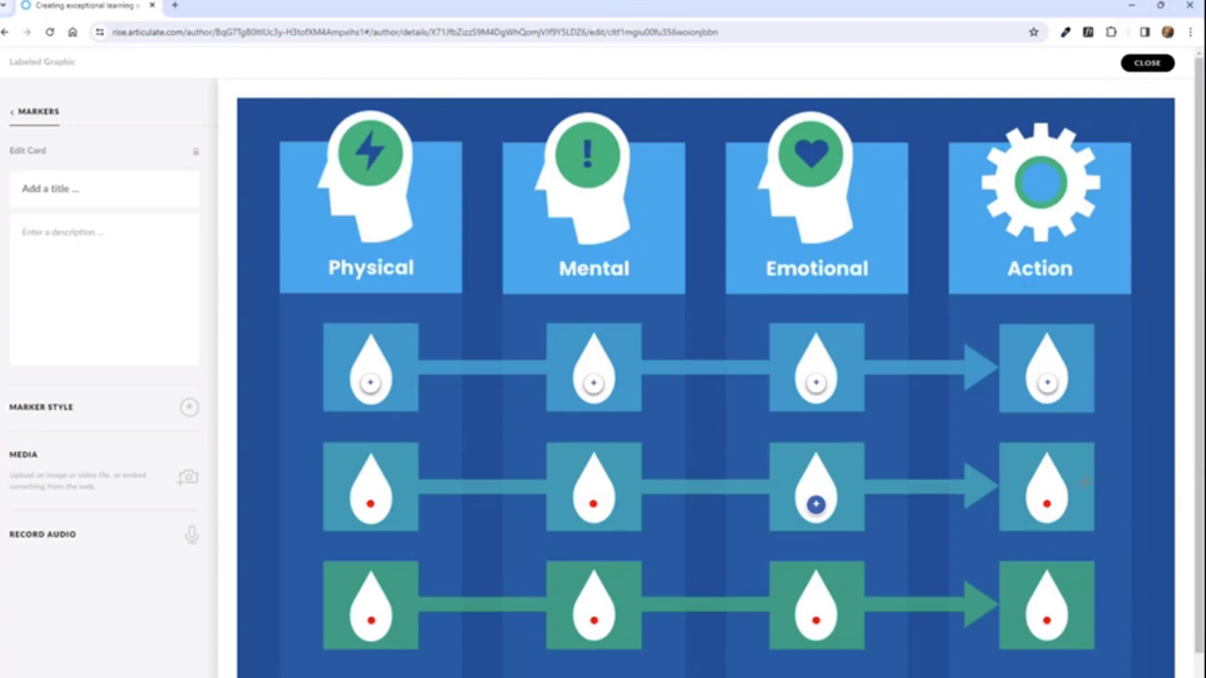
left_click(1157, 66)
scroll(616, 436, "down", 2)
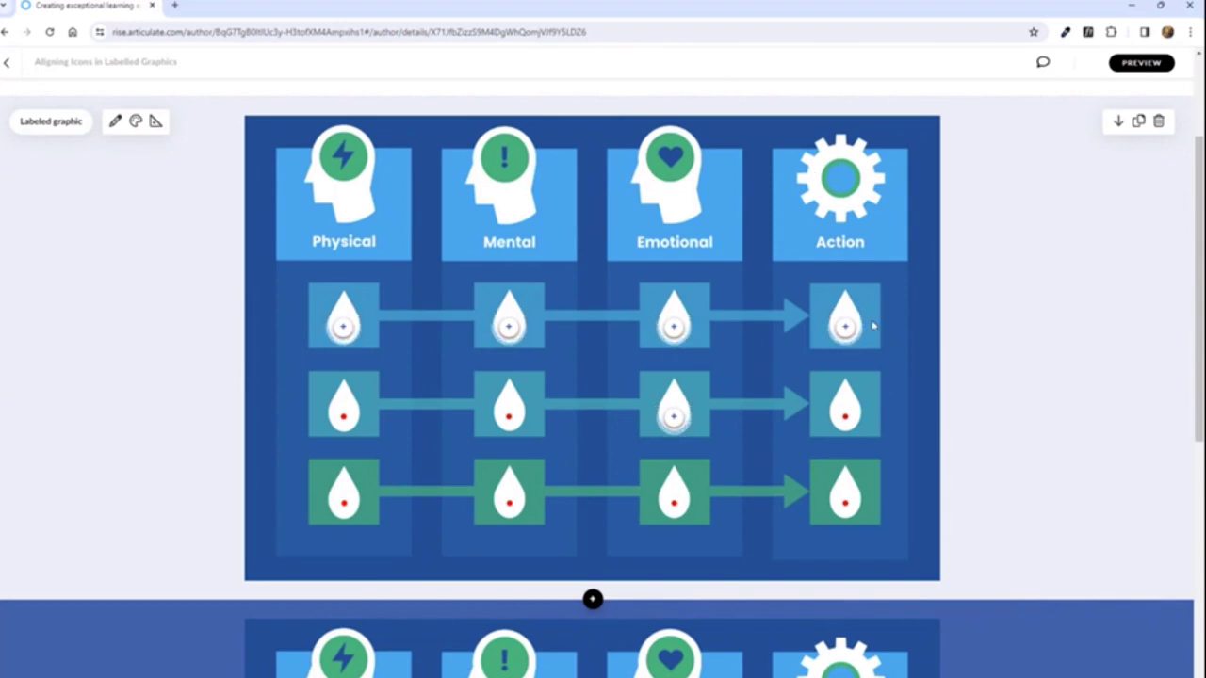
Step: Return to the course outline and open the Working with Flashcards lesson
left_click(7, 62)
scroll(716, 311, "down", 3)
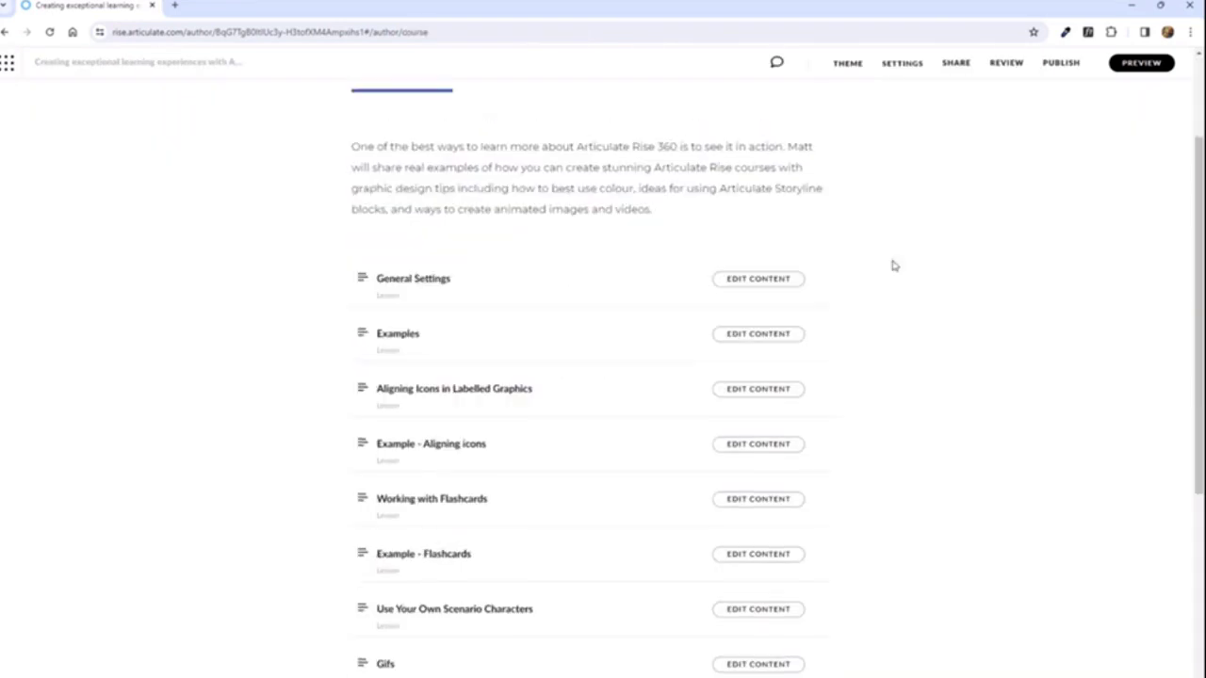
scroll(884, 224, "down", 2)
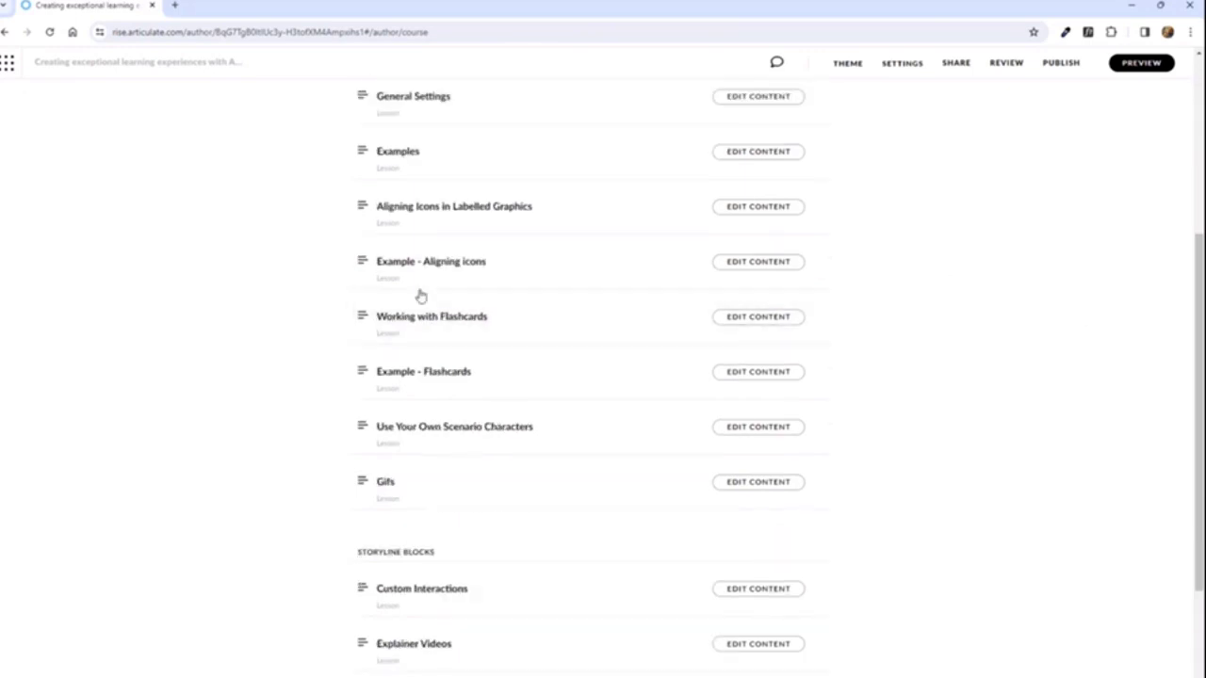
scroll(959, 361, "down", 3)
scroll(1017, 417, "up", 3)
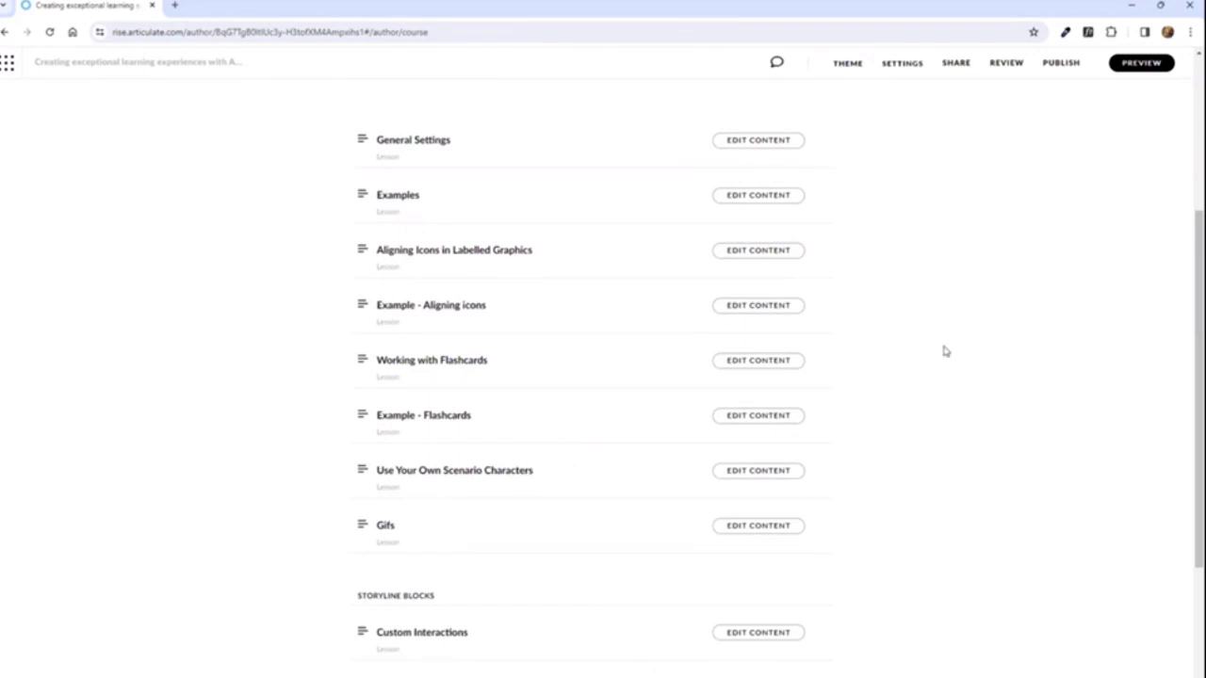
scroll(940, 351, "down", 1)
scroll(909, 328, "up", 1)
scroll(909, 327, "down", 1)
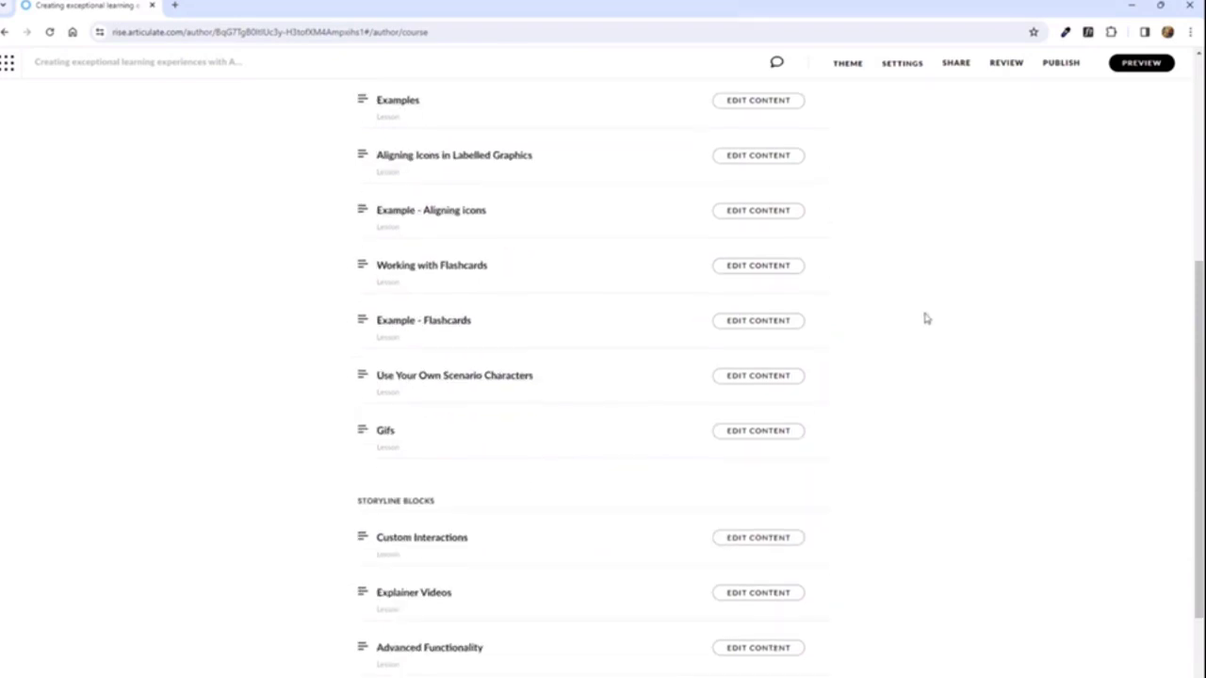
left_click(776, 270)
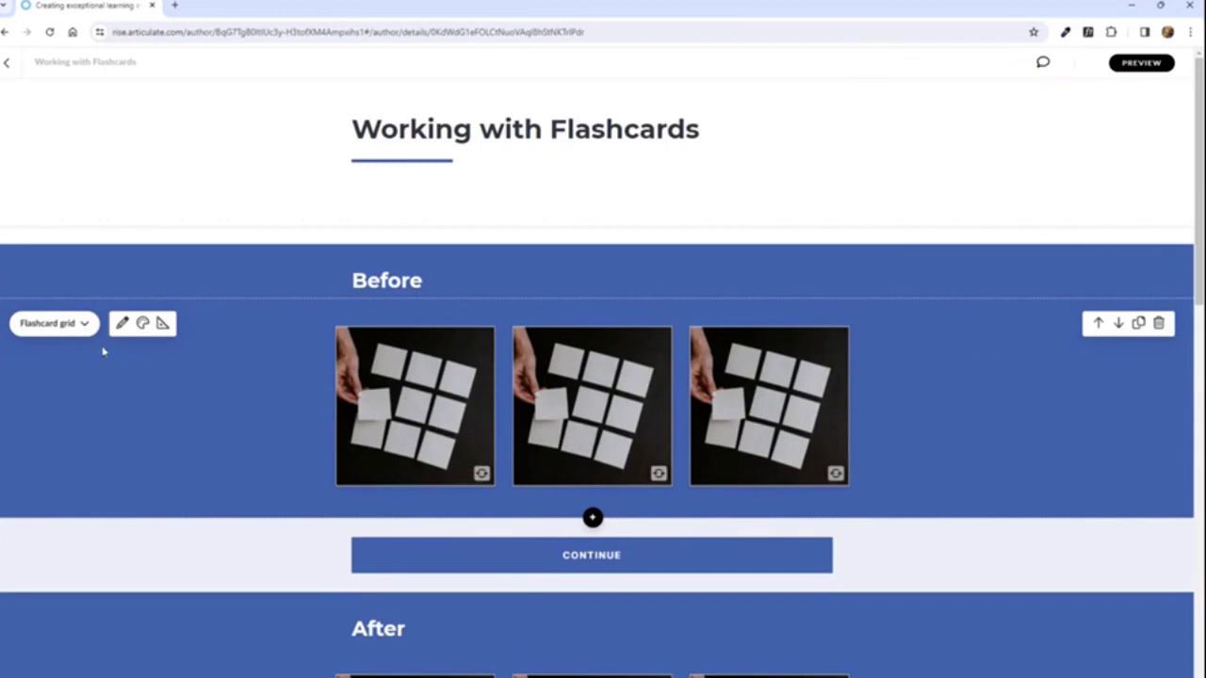
Step: Open the Before flashcard grid's content, check the type options for Card 1 Front, and close the editor
left_click(83, 323)
left_click(125, 326)
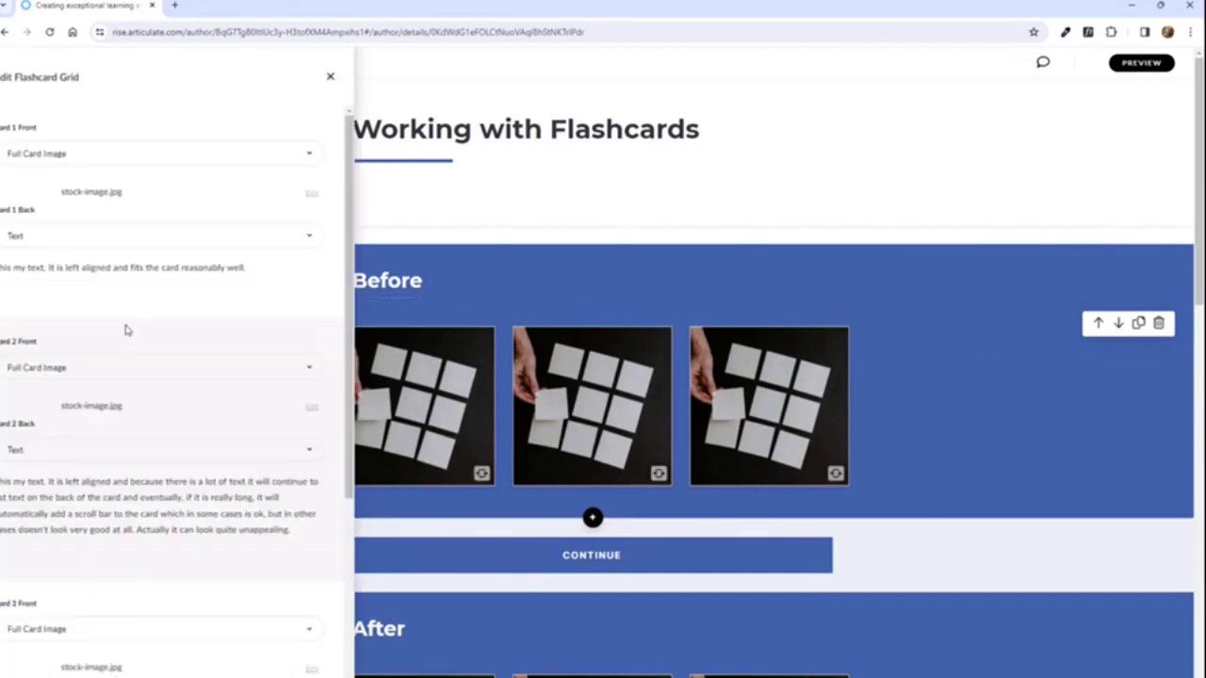
left_click(326, 152)
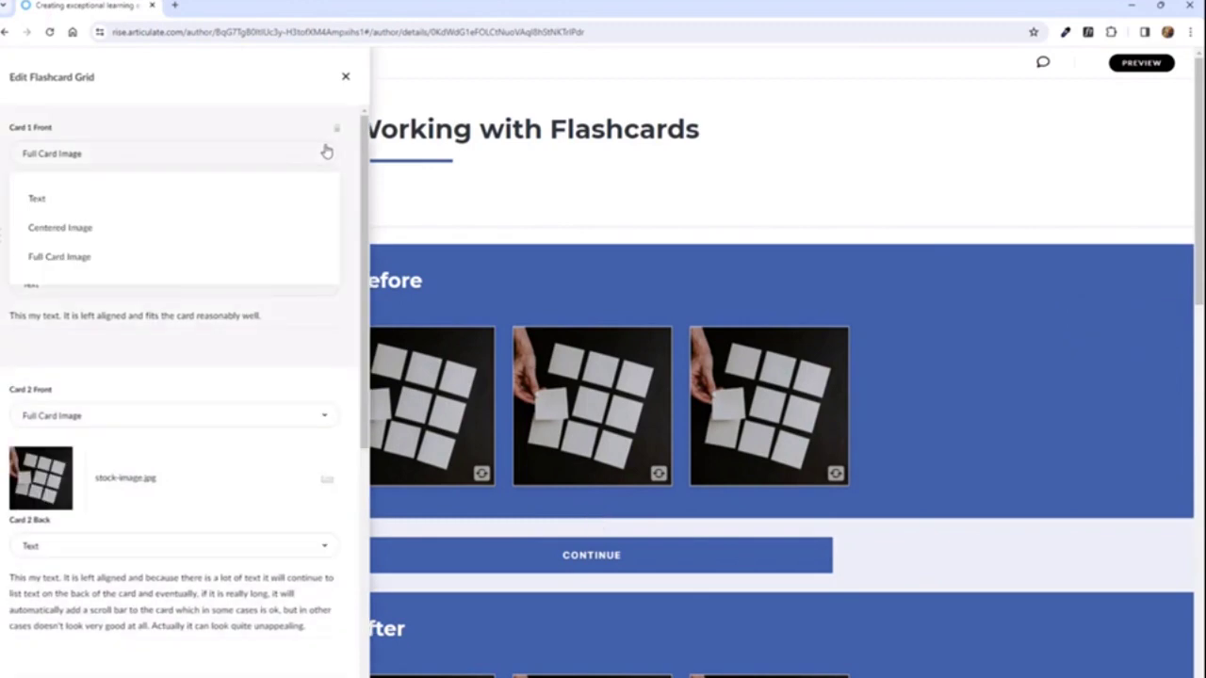
left_click(326, 152)
left_click(755, 246)
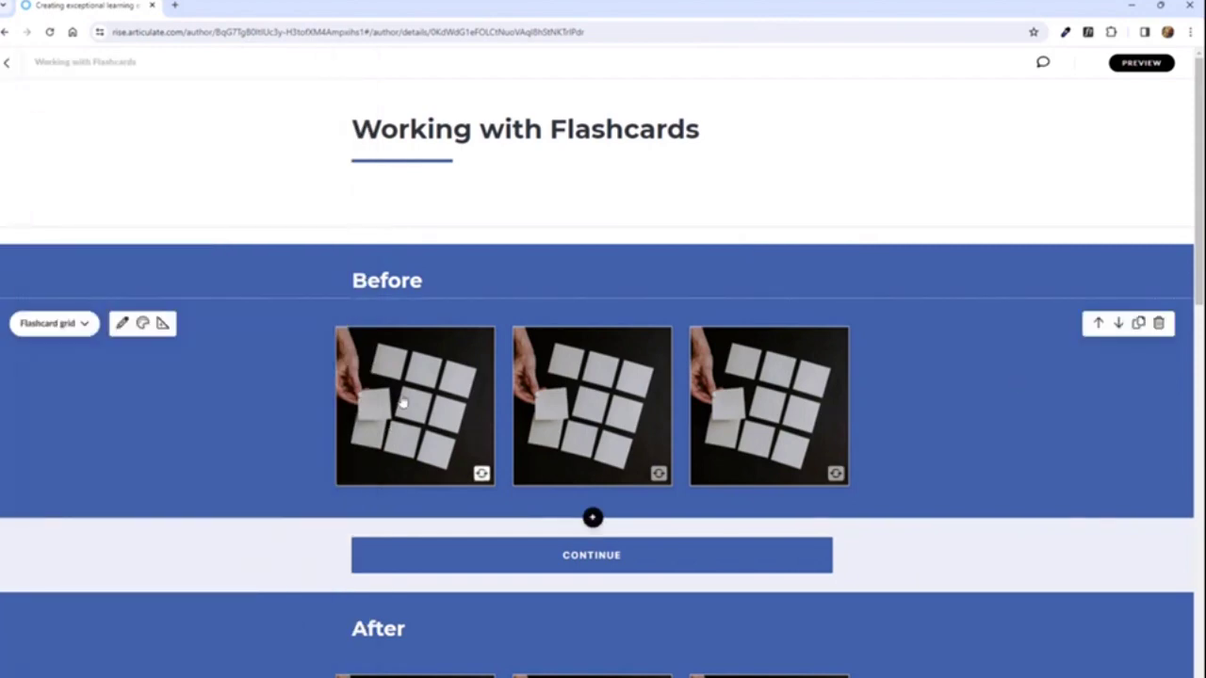
Step: Flip all three Before flashcards to examine how their back text fits and aligns
left_click(402, 403)
left_click(566, 429)
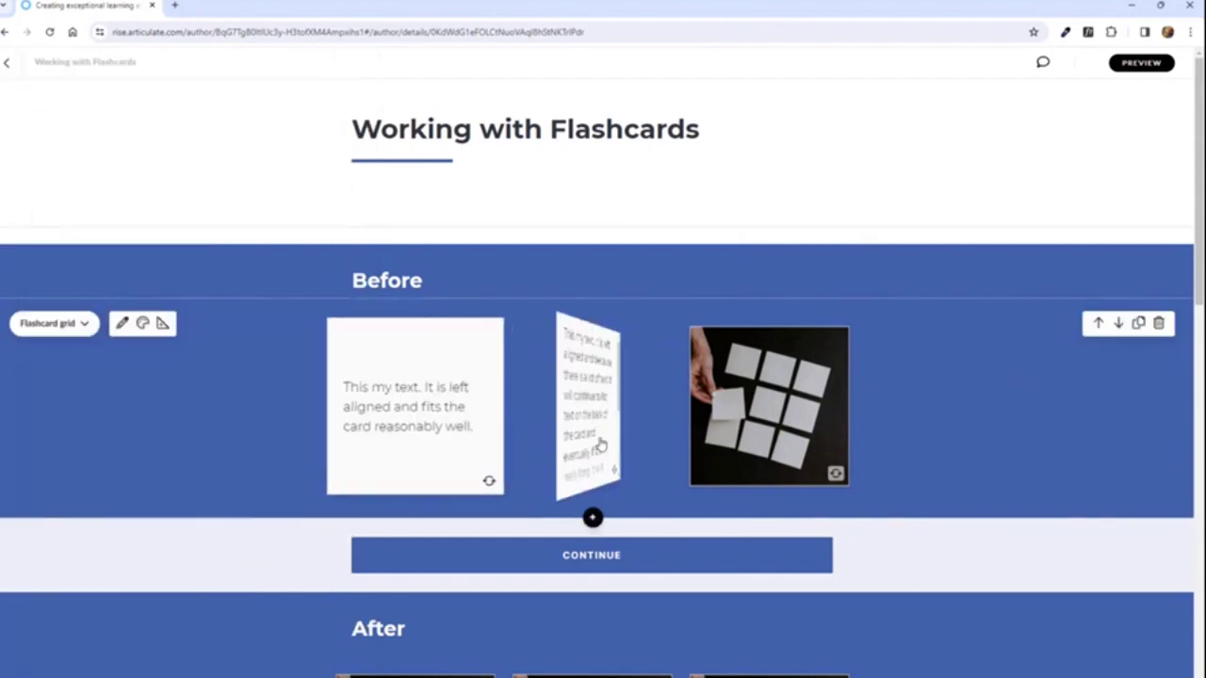
left_click(731, 410)
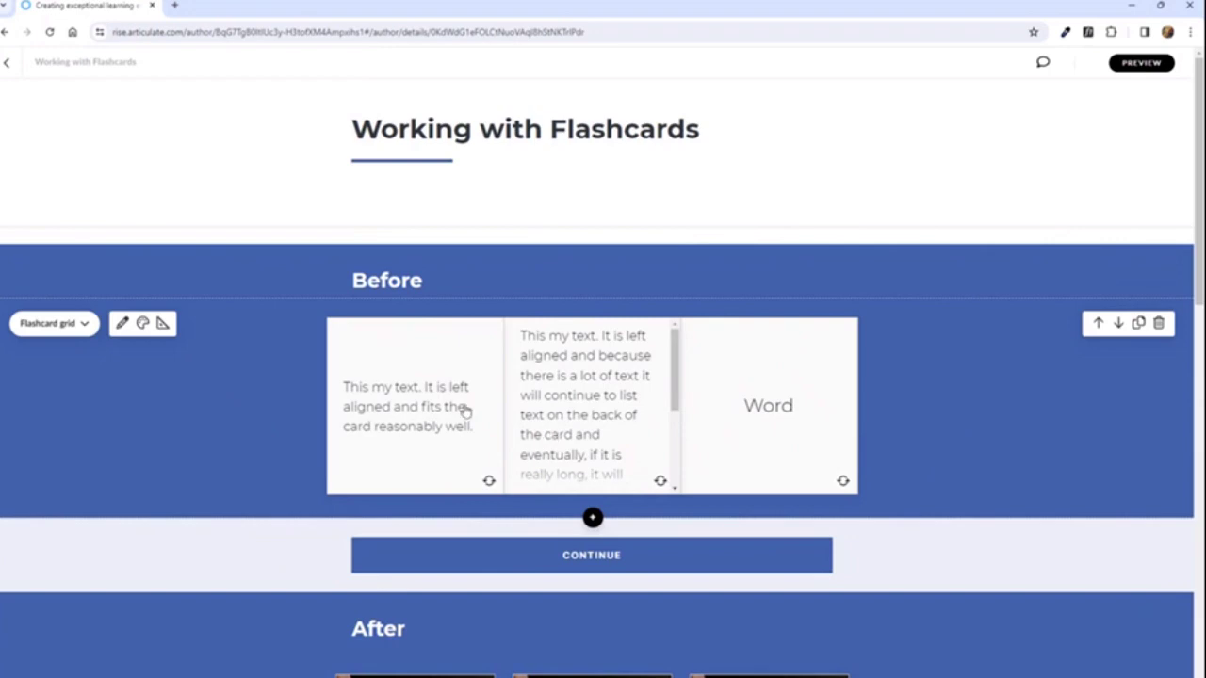
Step: Flip the three After flashcards to examine their back text, and turn them back to their image fronts
scroll(969, 374, "down", 3)
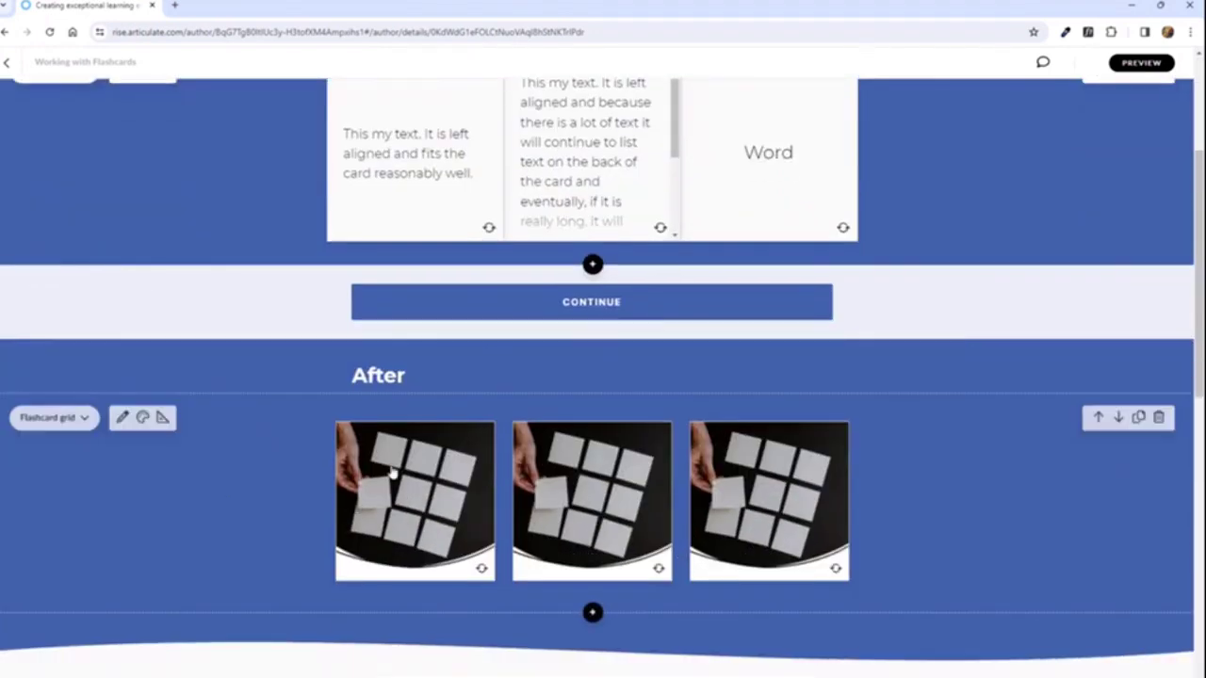
left_click(405, 513)
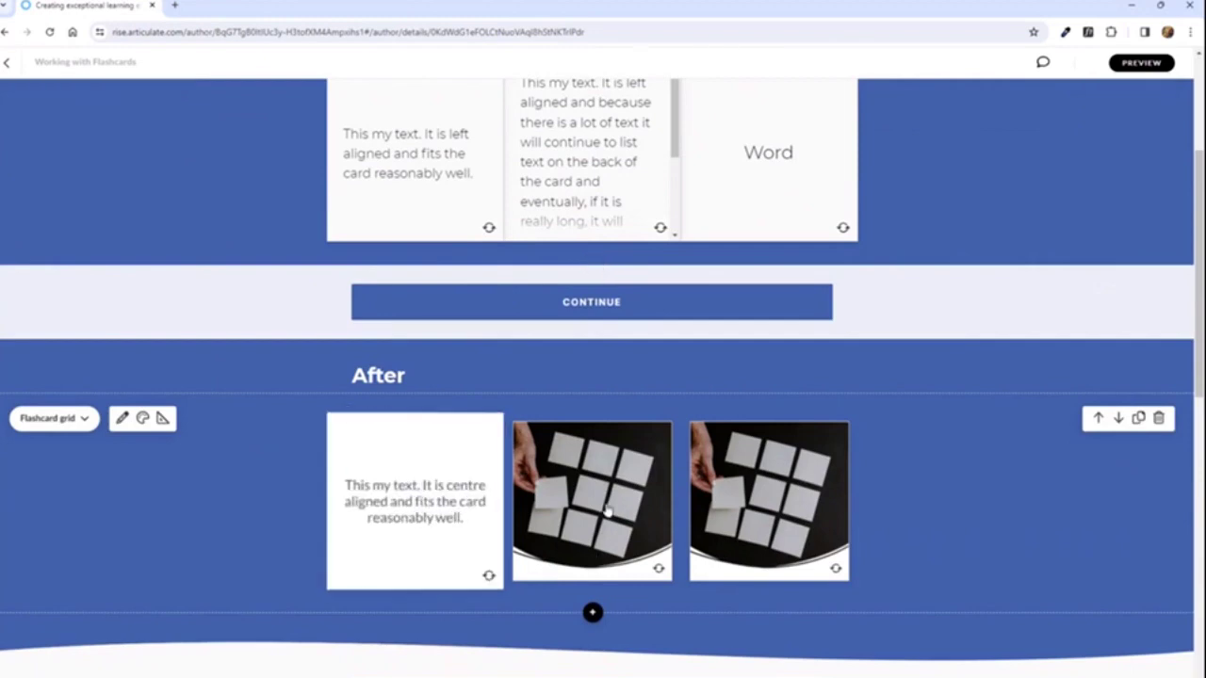
left_click(592, 509)
left_click(773, 513)
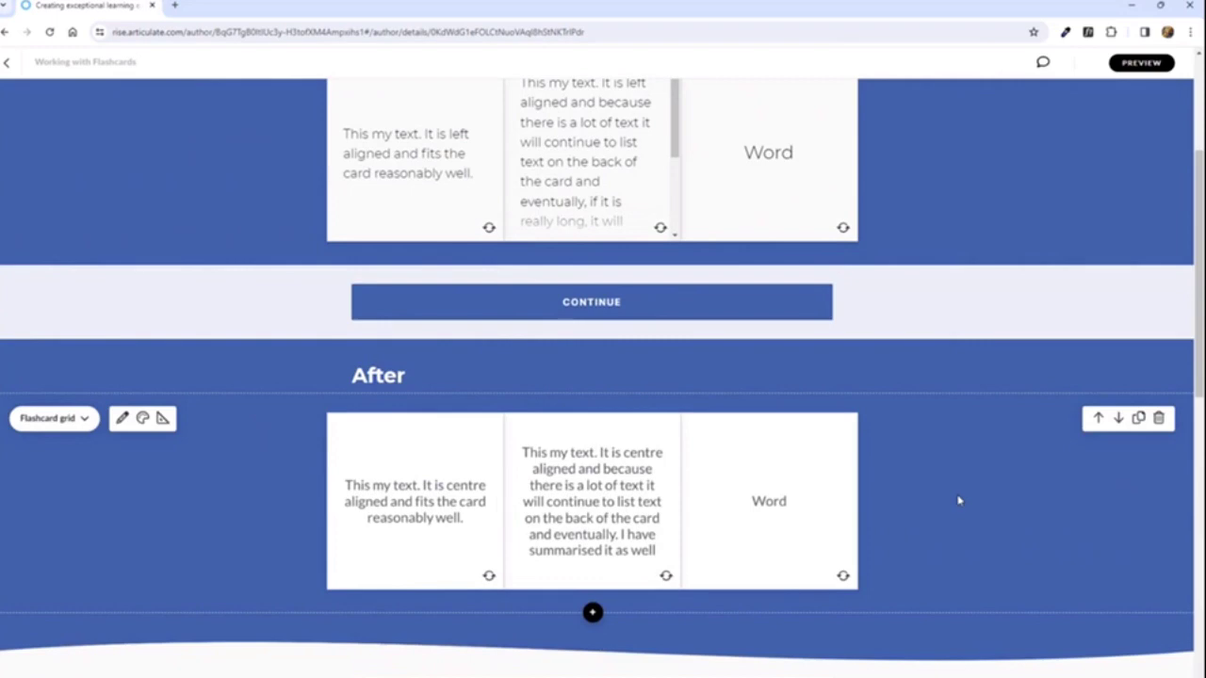
left_click(793, 503)
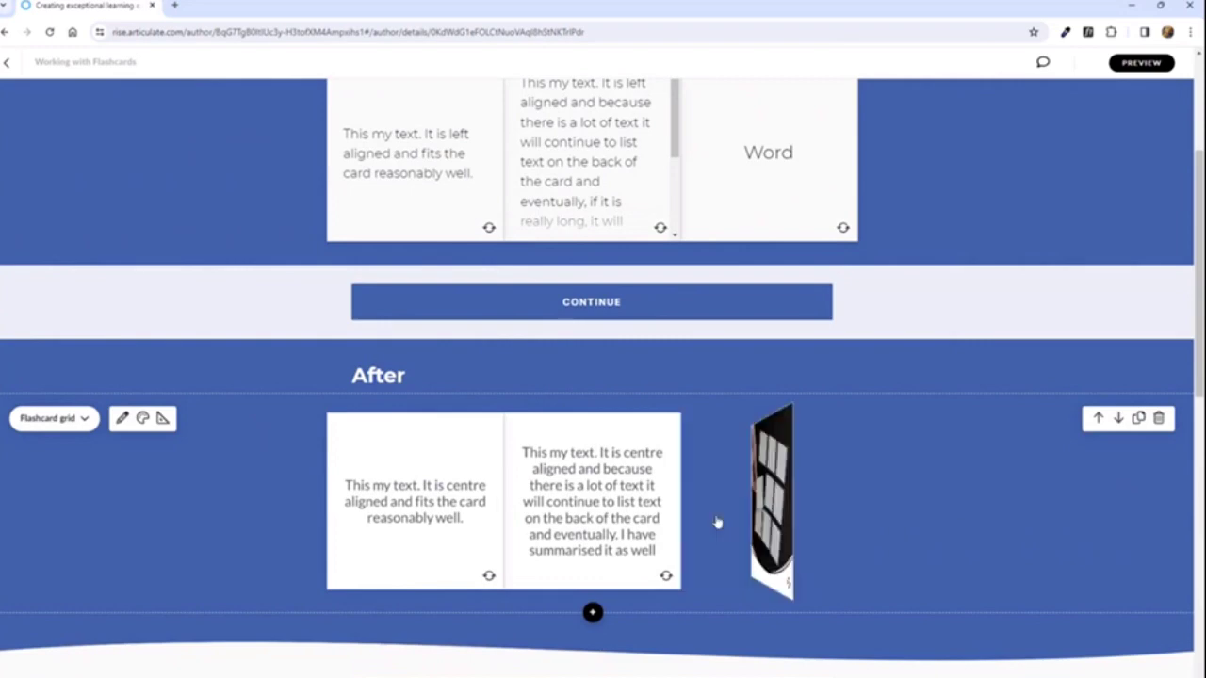
left_click(655, 523)
left_click(463, 537)
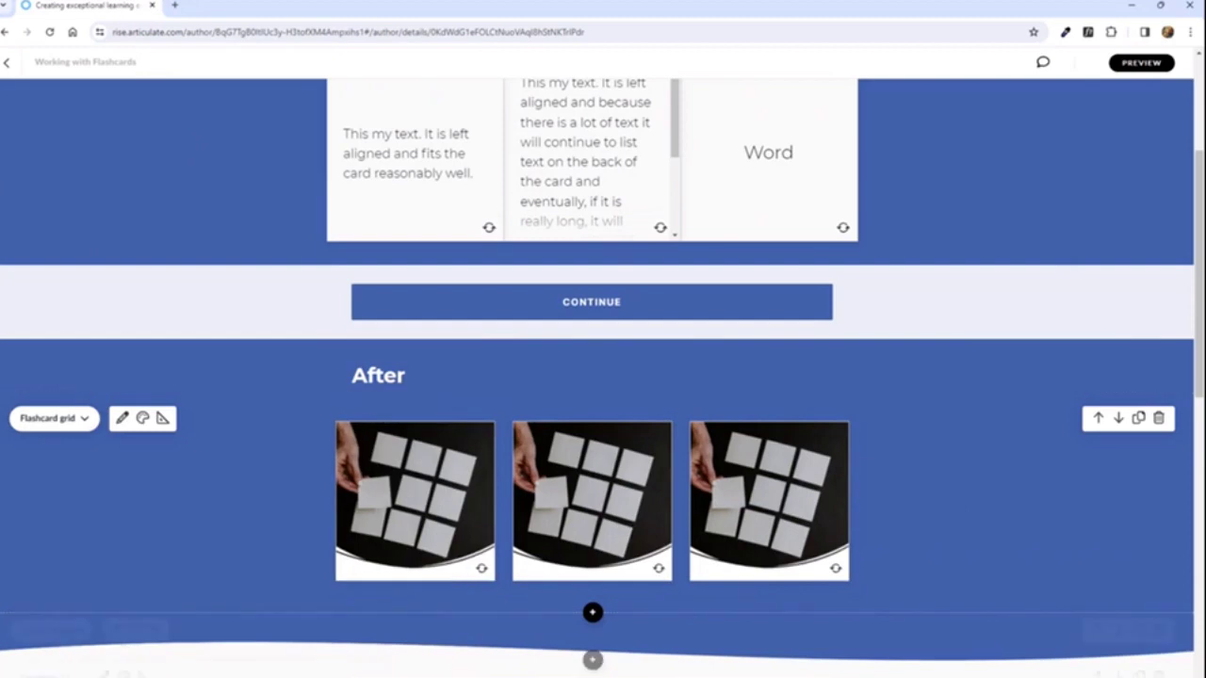
Step: Switch to PowerPoint and open Flashcards.pptx from the Flashcards folder inside Insight2024
mouse_move(779, 677)
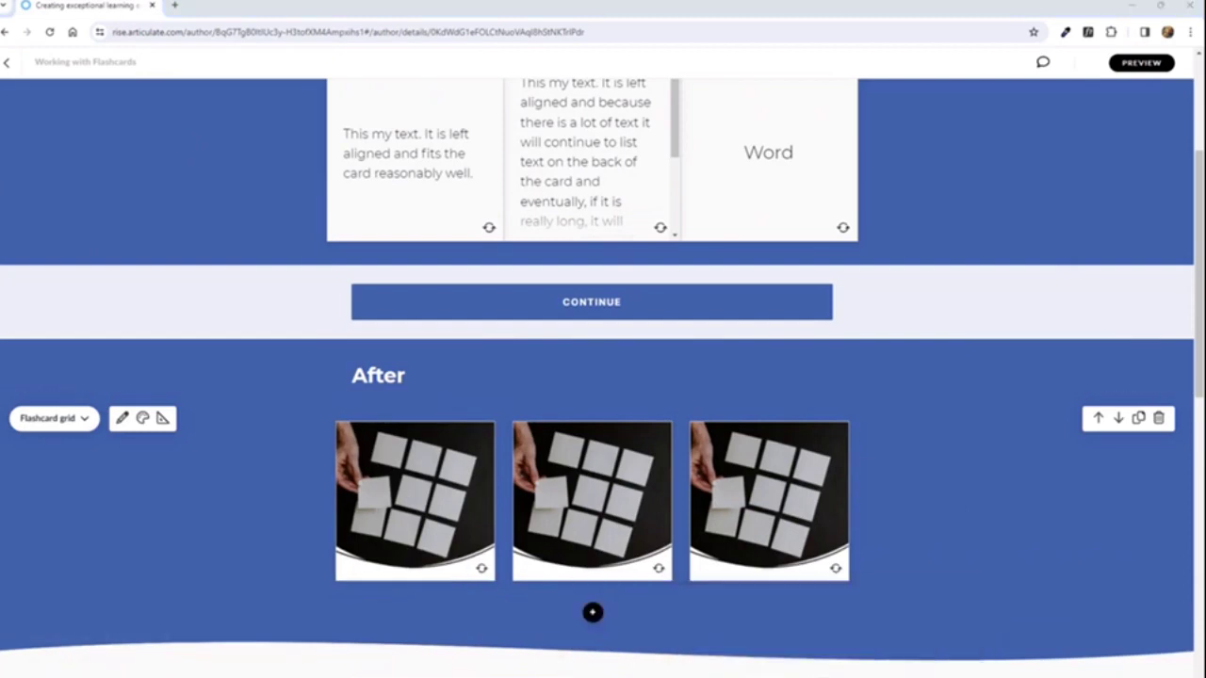
left_click(779, 641)
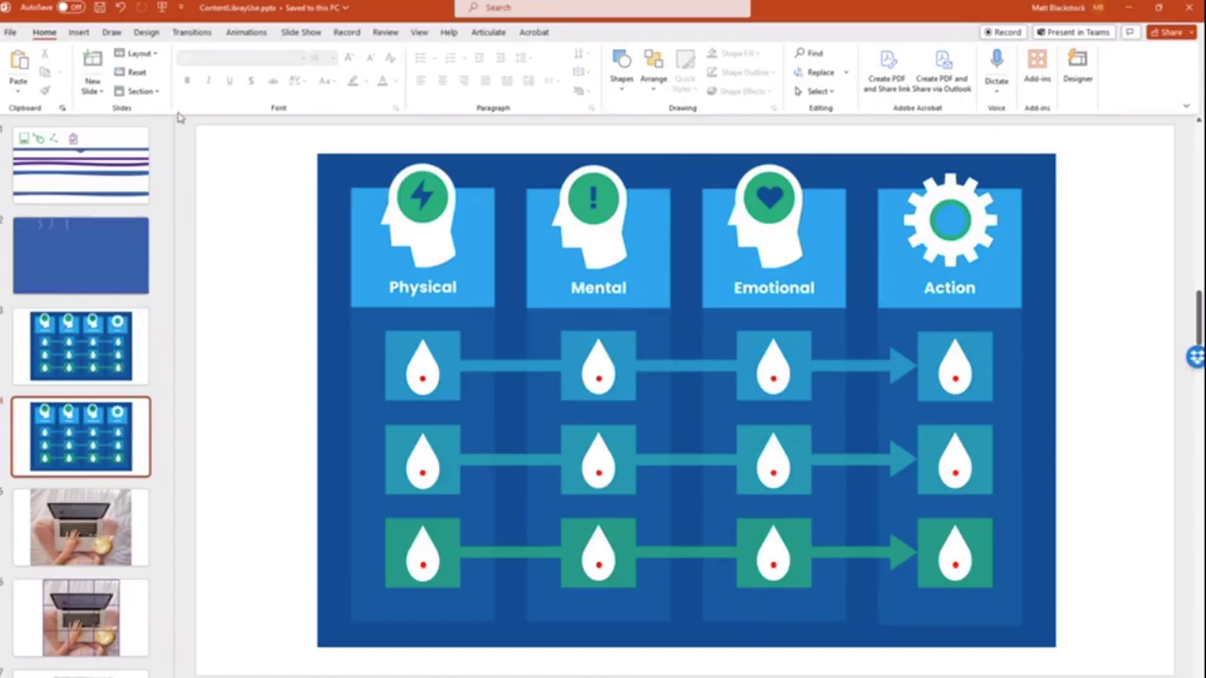
left_click(17, 34)
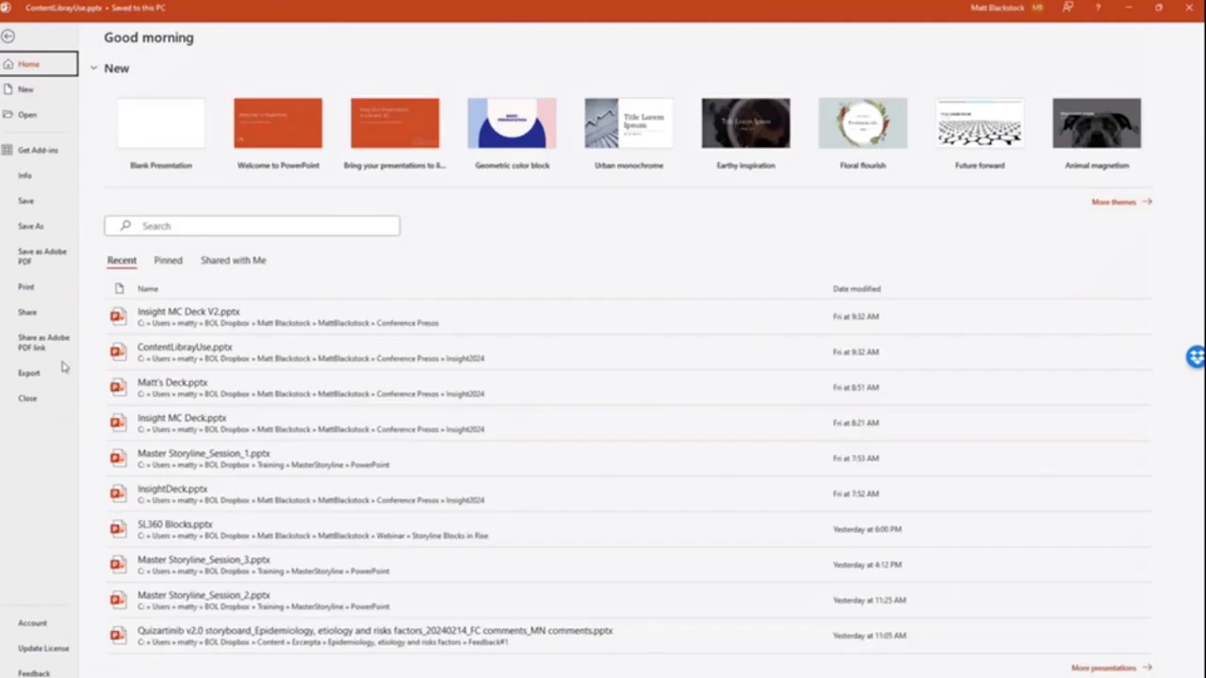
left_click(26, 116)
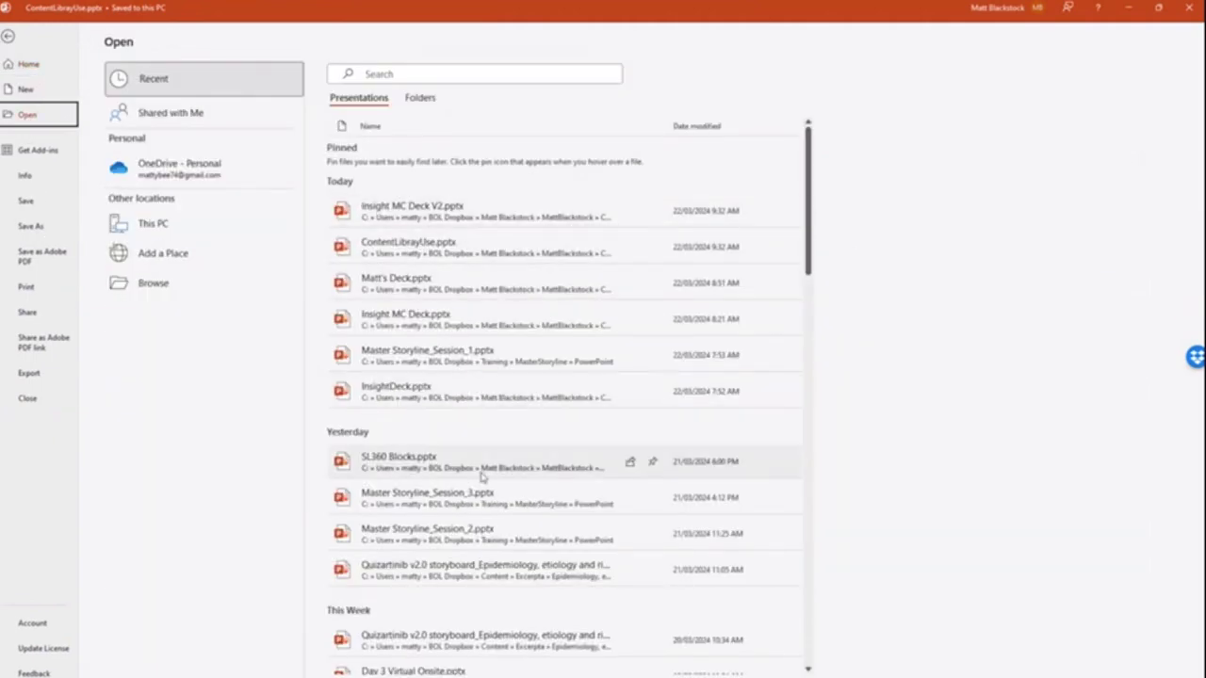
scroll(559, 461, "down", 1)
left_click(149, 279)
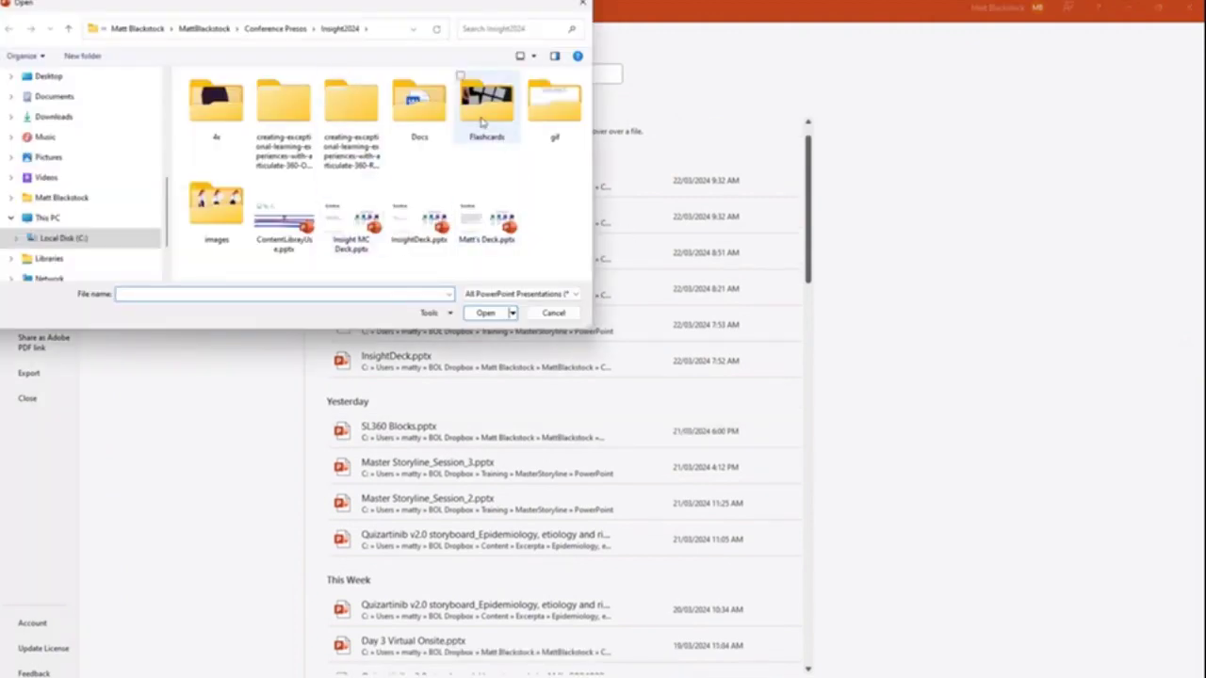
double_click(486, 105)
double_click(238, 109)
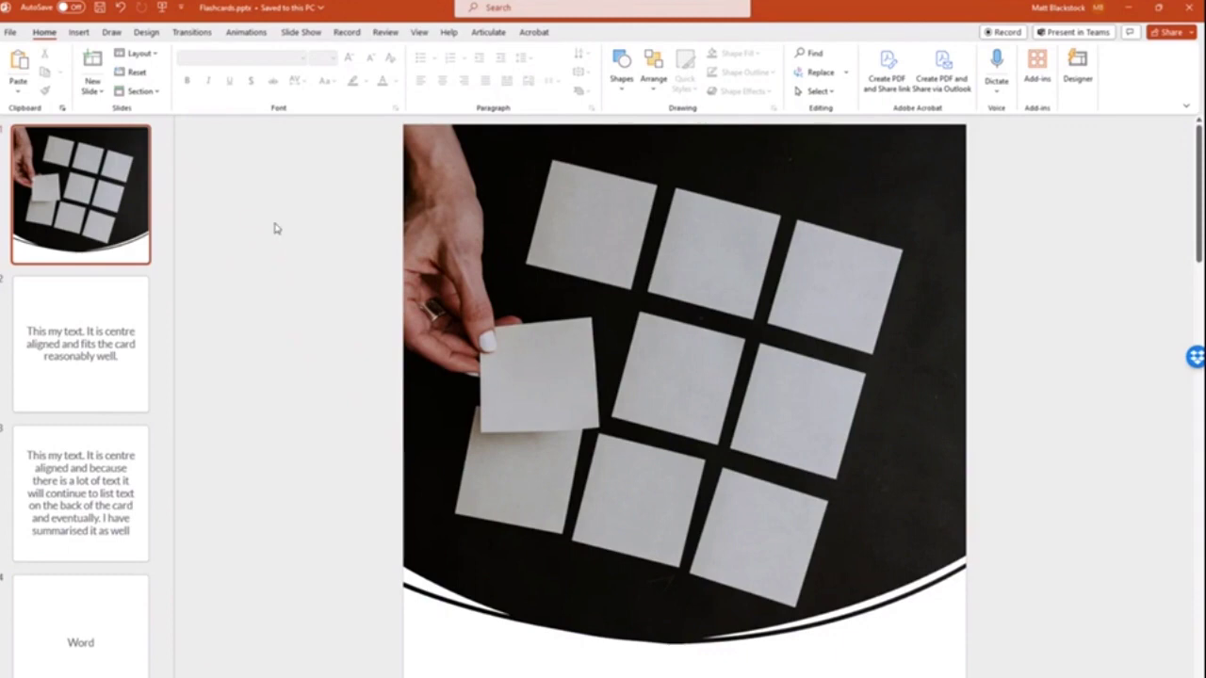
Step: Check the presentation's width and height in the custom slide size settings, and leave them without applying changes
left_click(146, 32)
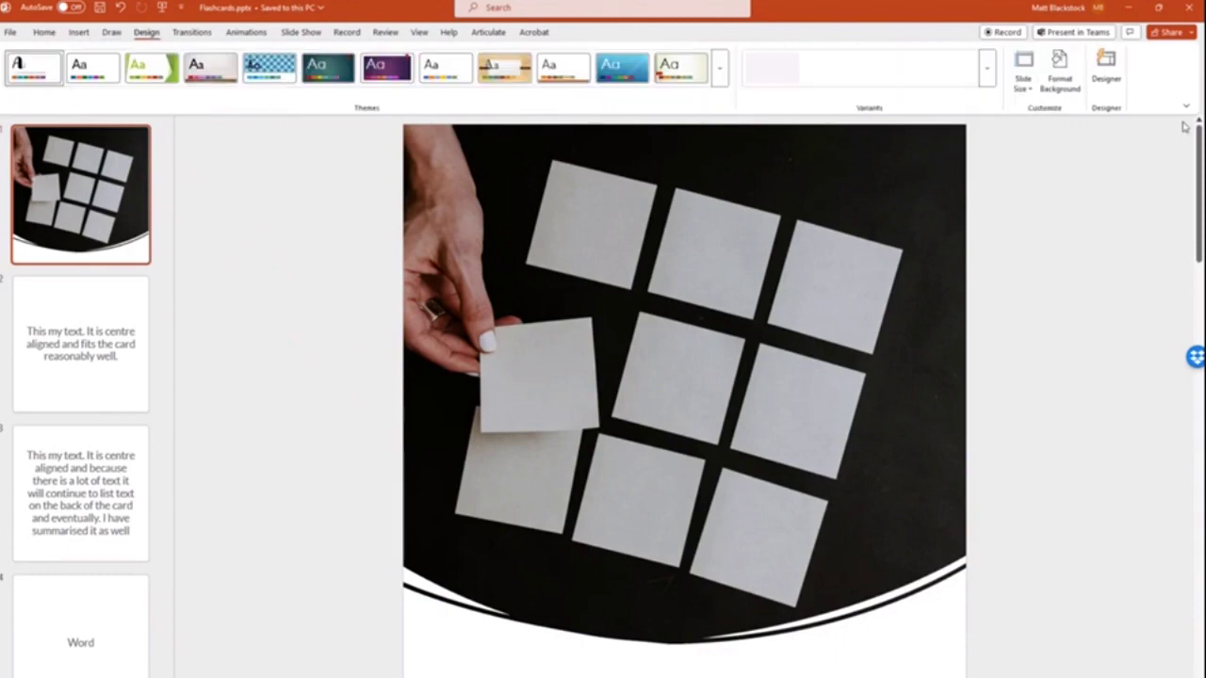
left_click(1023, 80)
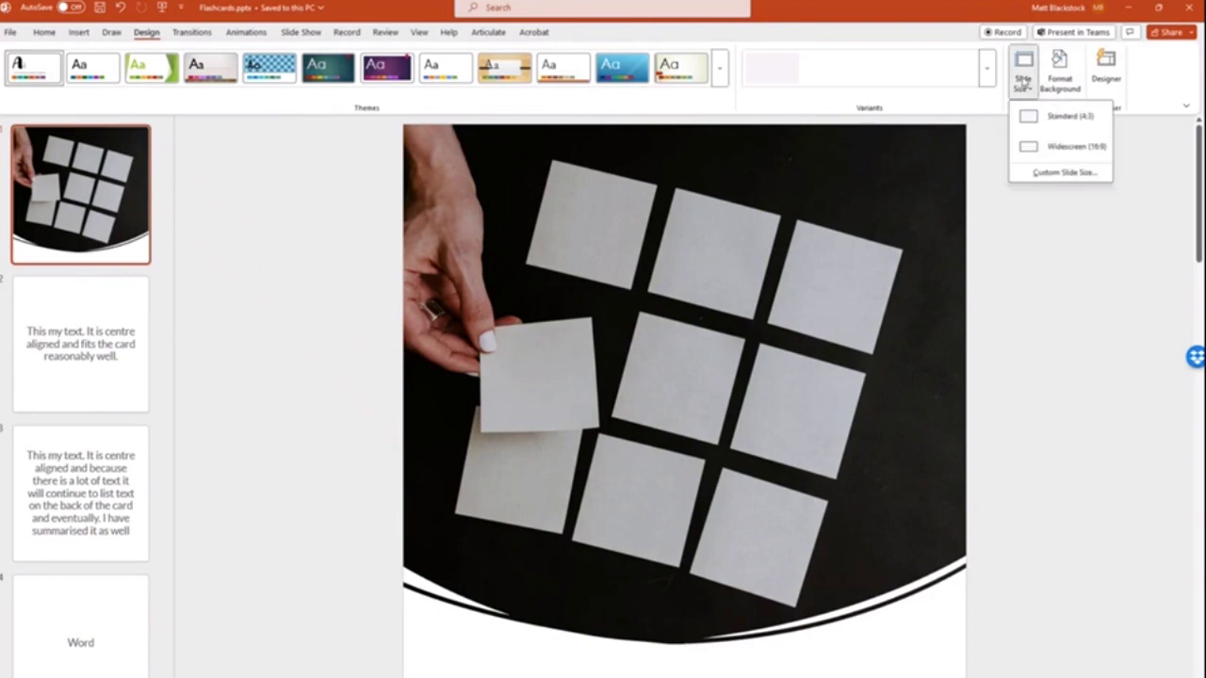
left_click(1063, 173)
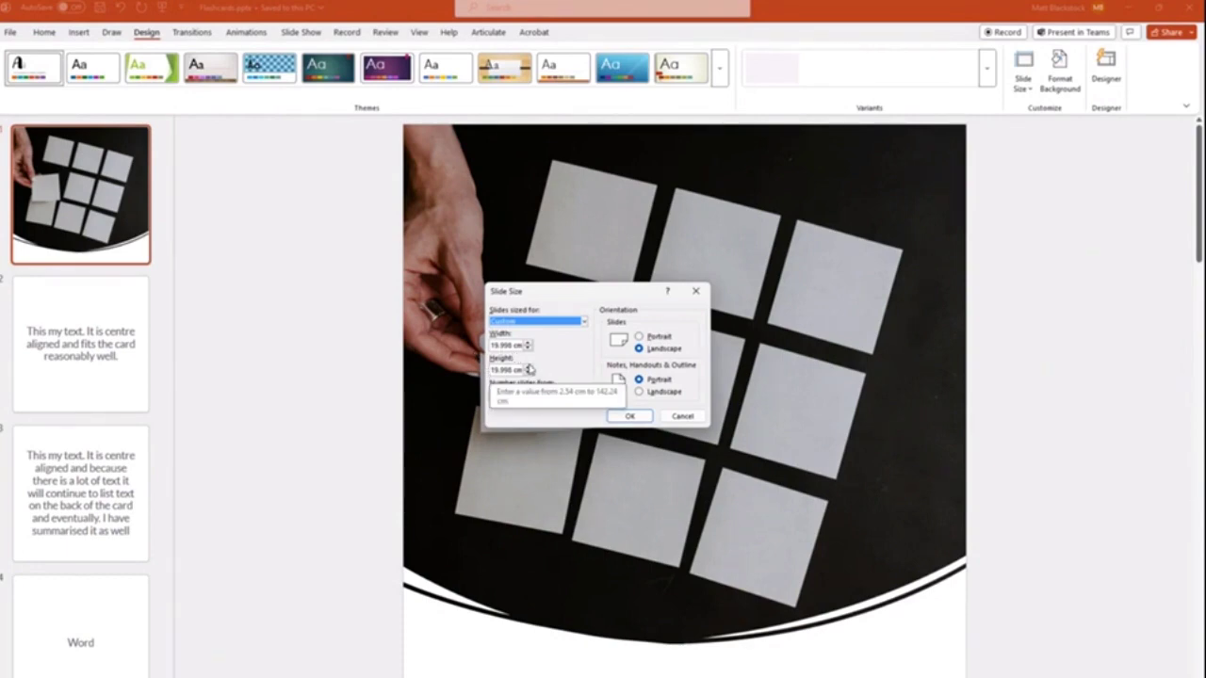
left_click(682, 415)
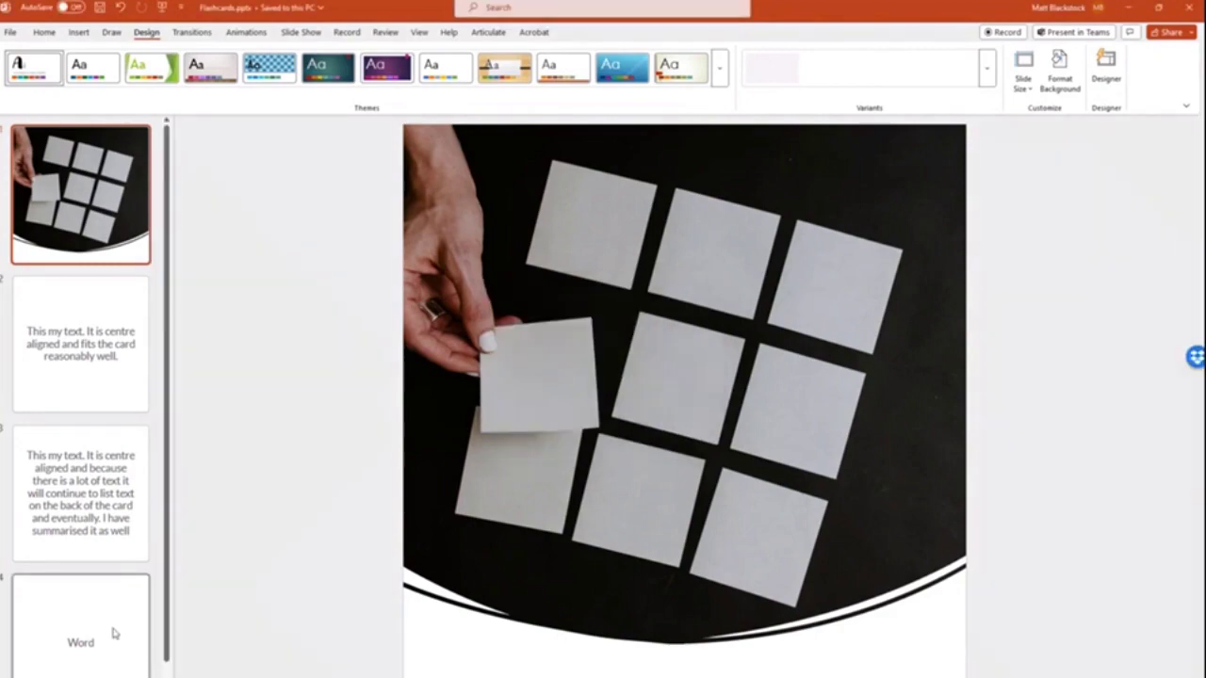
Step: Close the Magnifier settings window and add a new slide after the Word slide
left_click(103, 629)
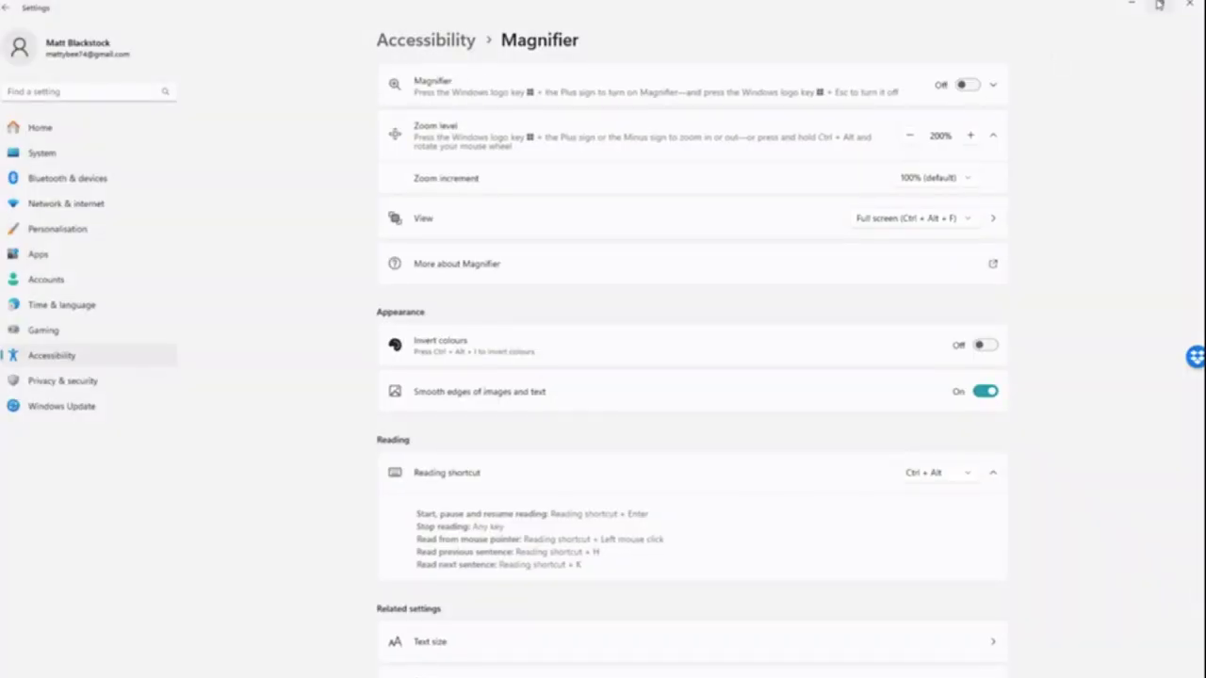
left_click(1187, 6)
key("Return")
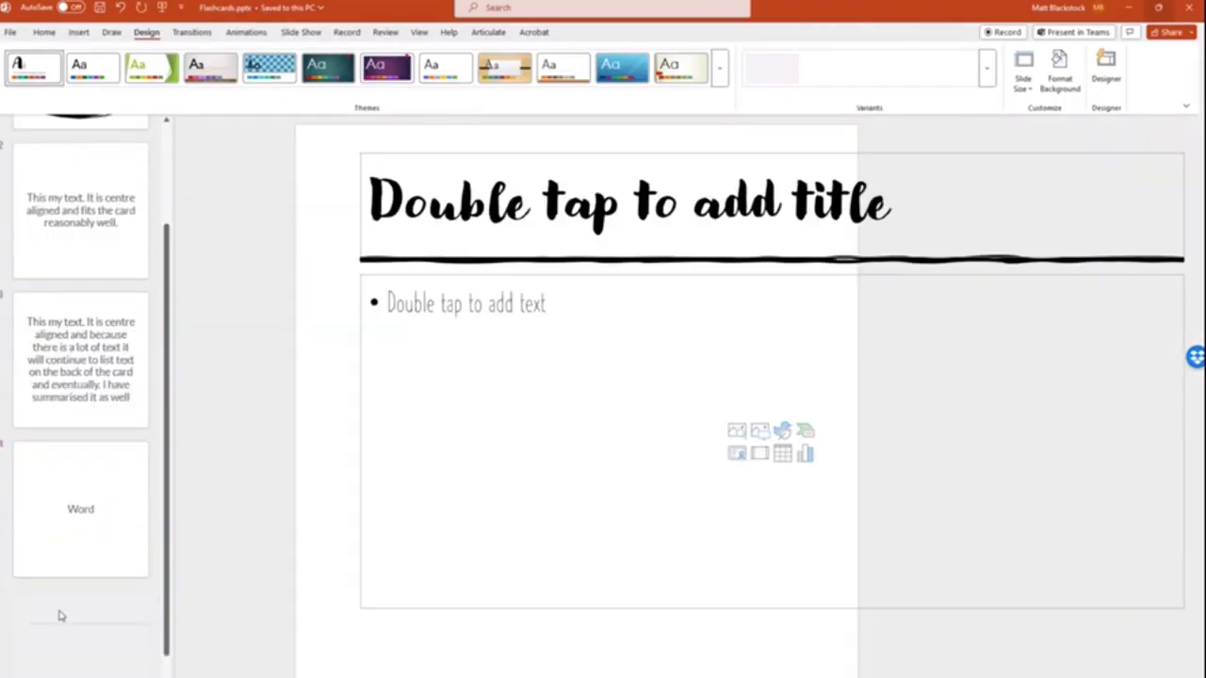
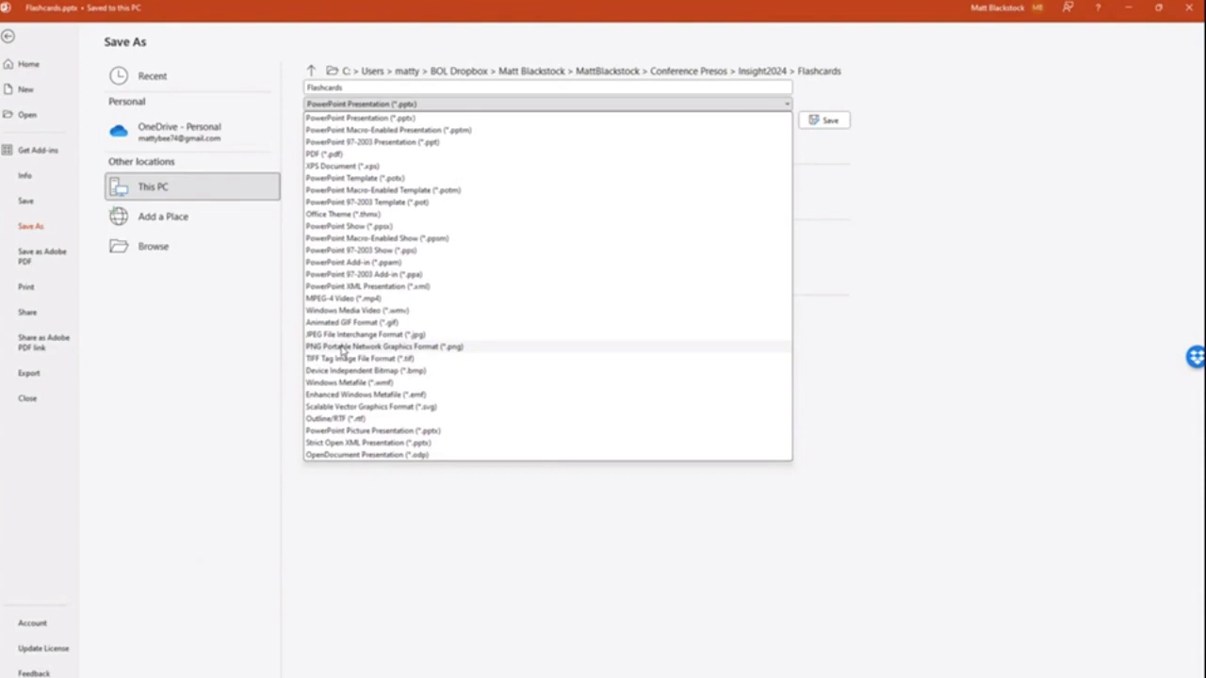
Step: Leave PowerPoint's save options without exporting, and open the Flashcards folder inside Insight2024 in File Explorer
left_click(1180, 9)
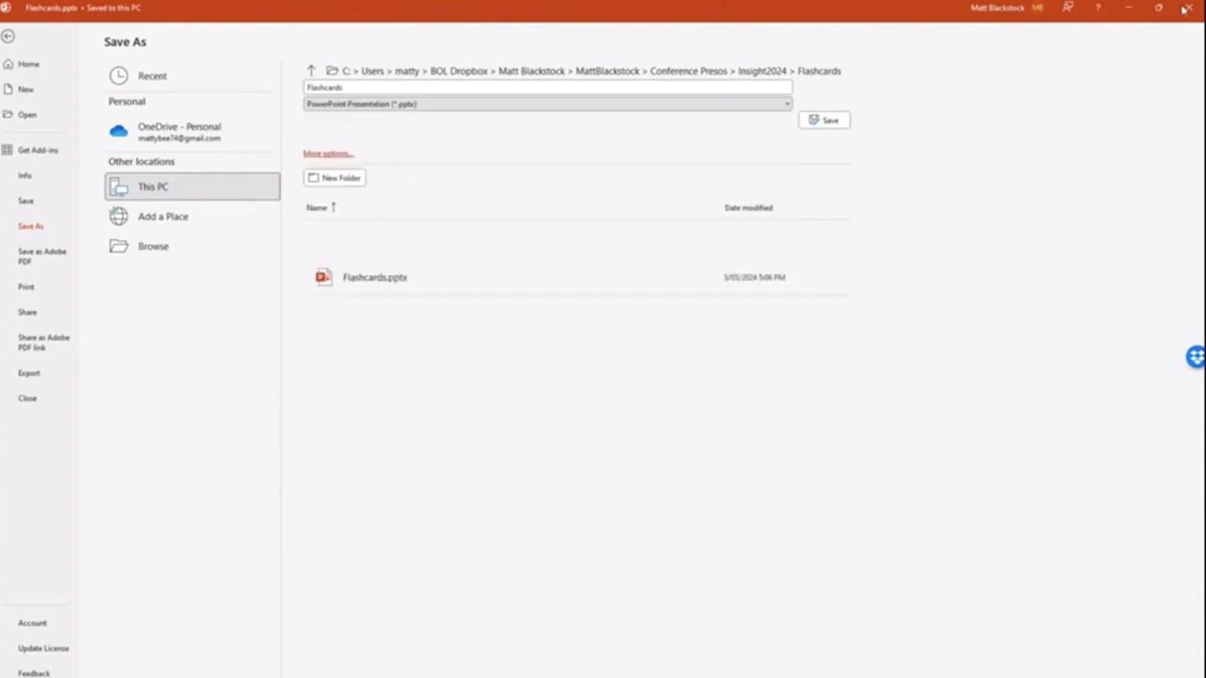
left_click(1180, 9)
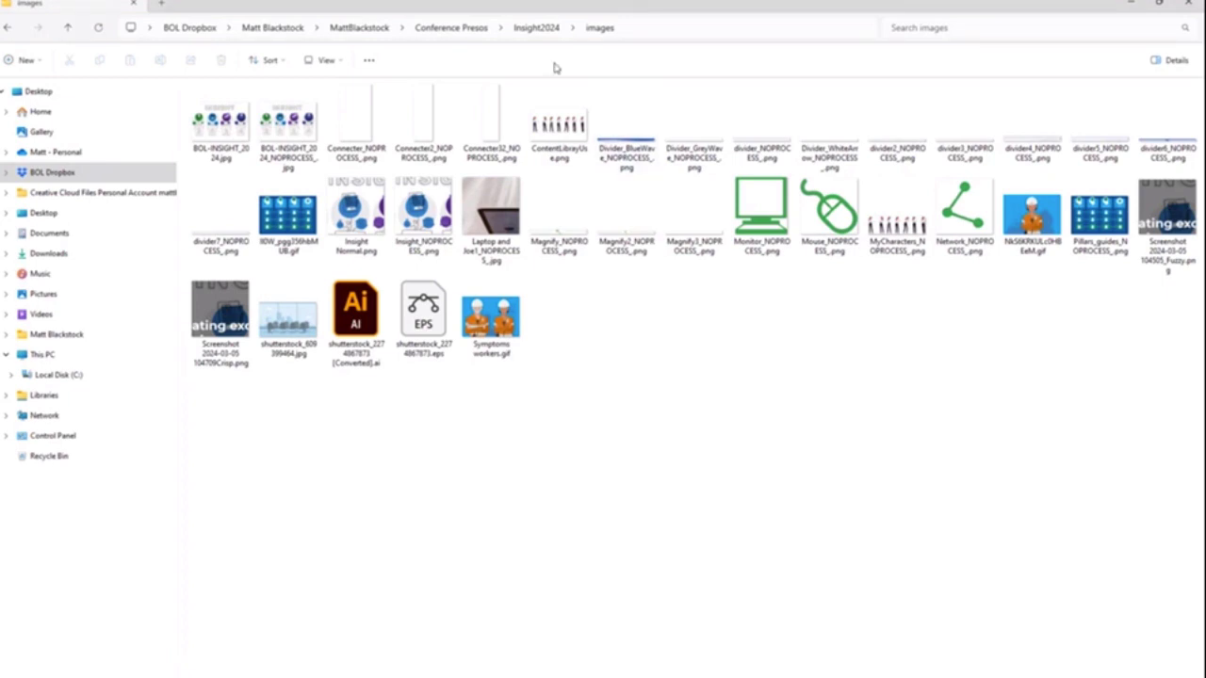
left_click(551, 28)
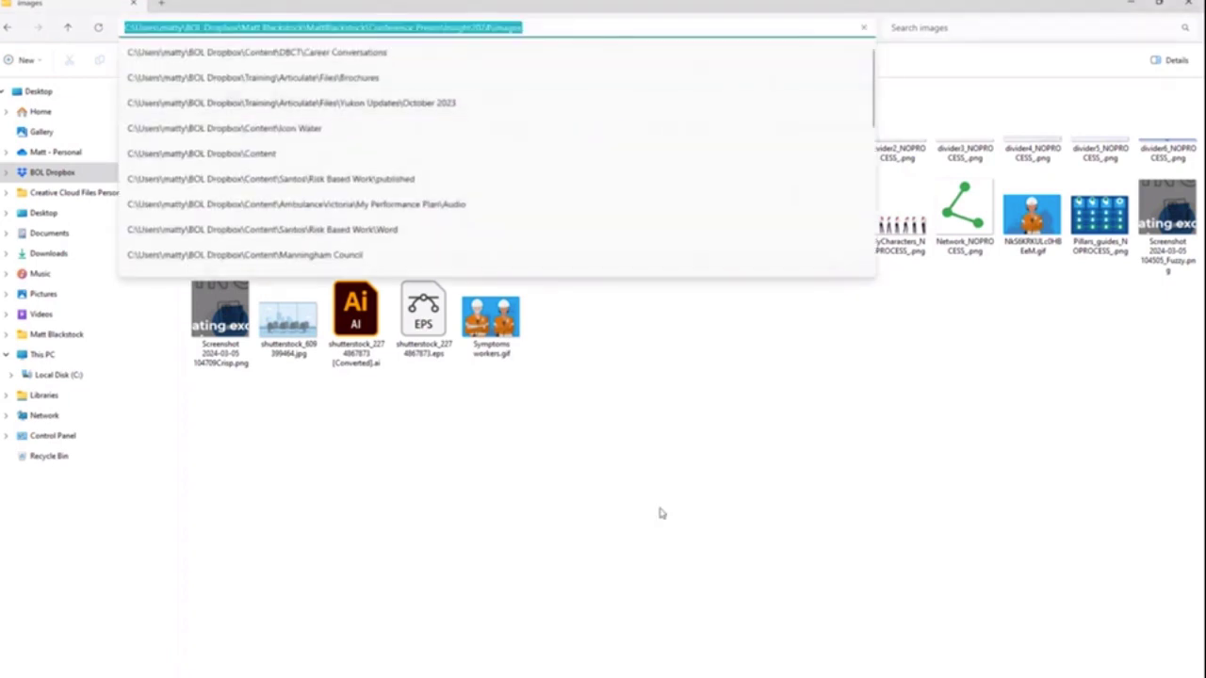
left_click(660, 512)
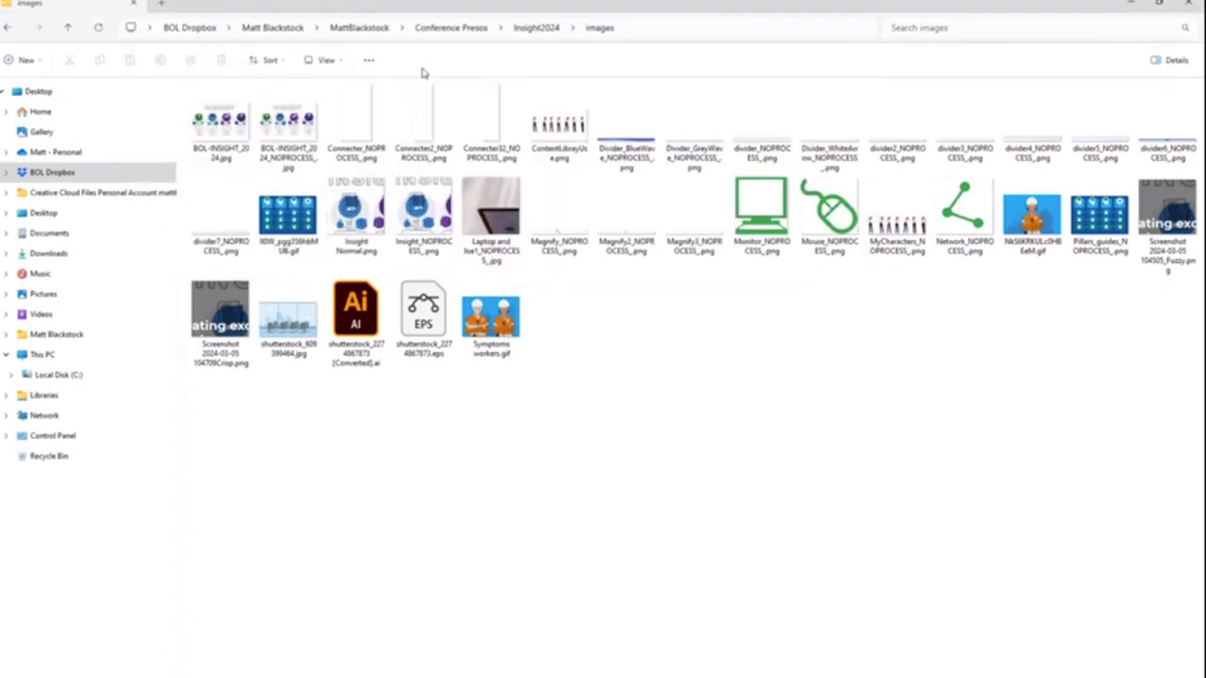
left_click(542, 32)
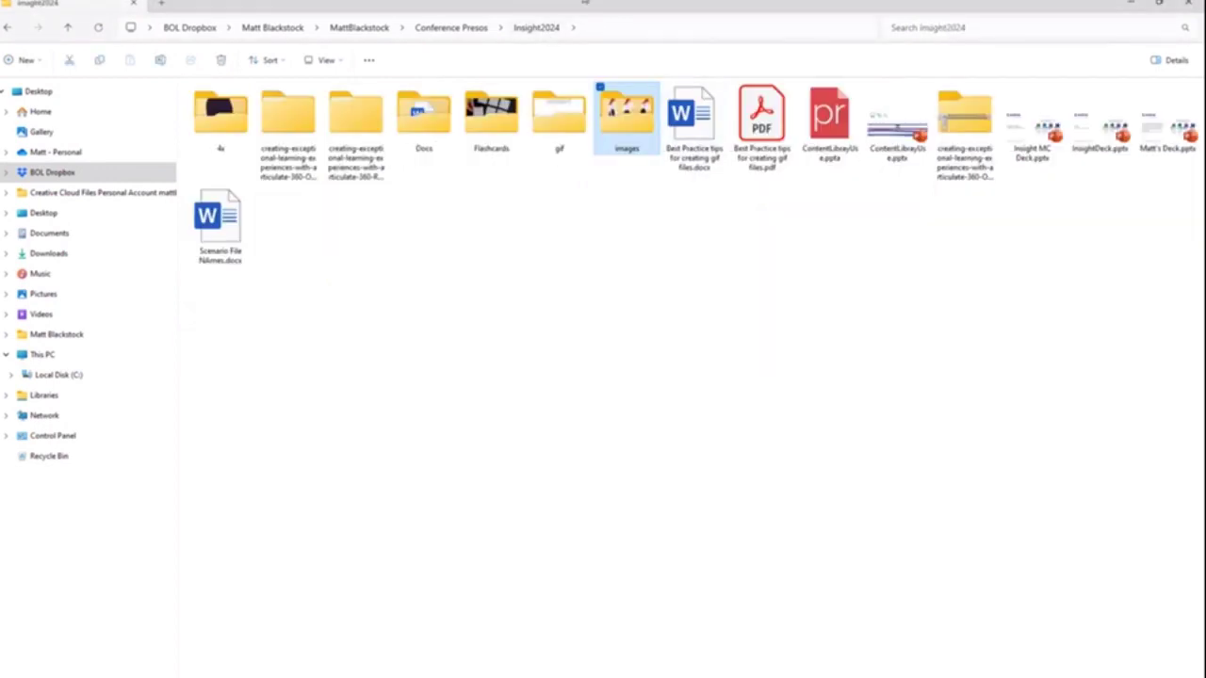
double_click(470, 122)
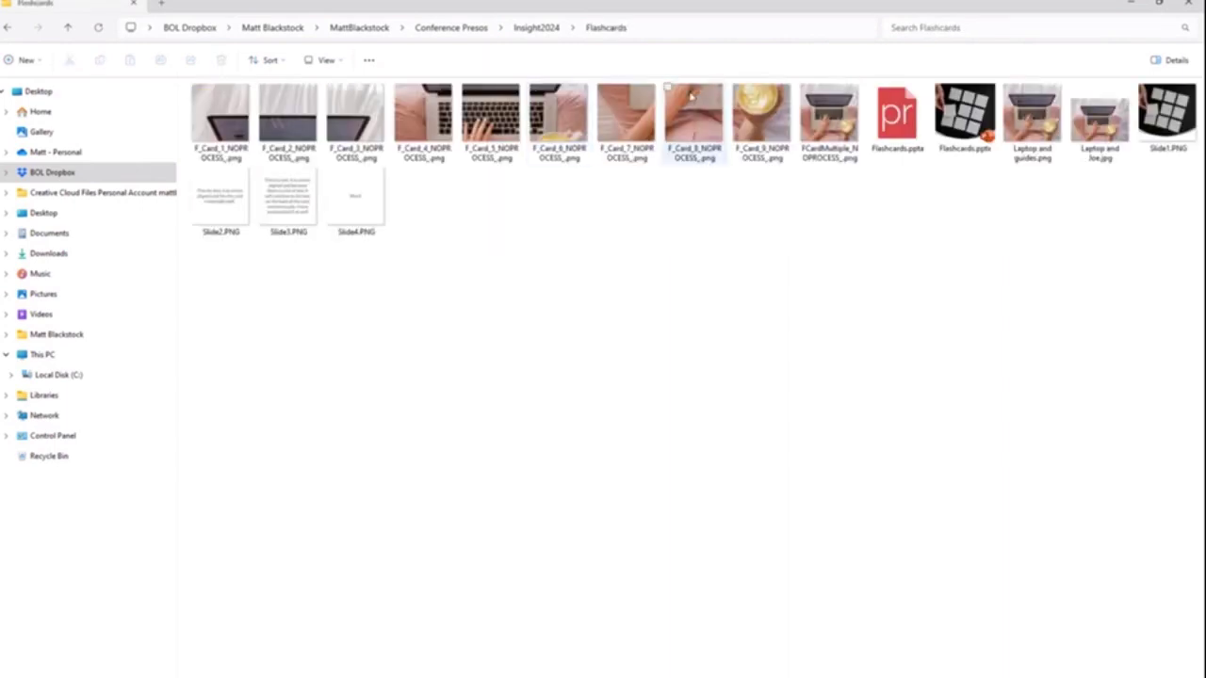
Step: Select the exported slide images Slide1.PNG through Slide4.PNG one after another to point them out
left_click(1174, 121)
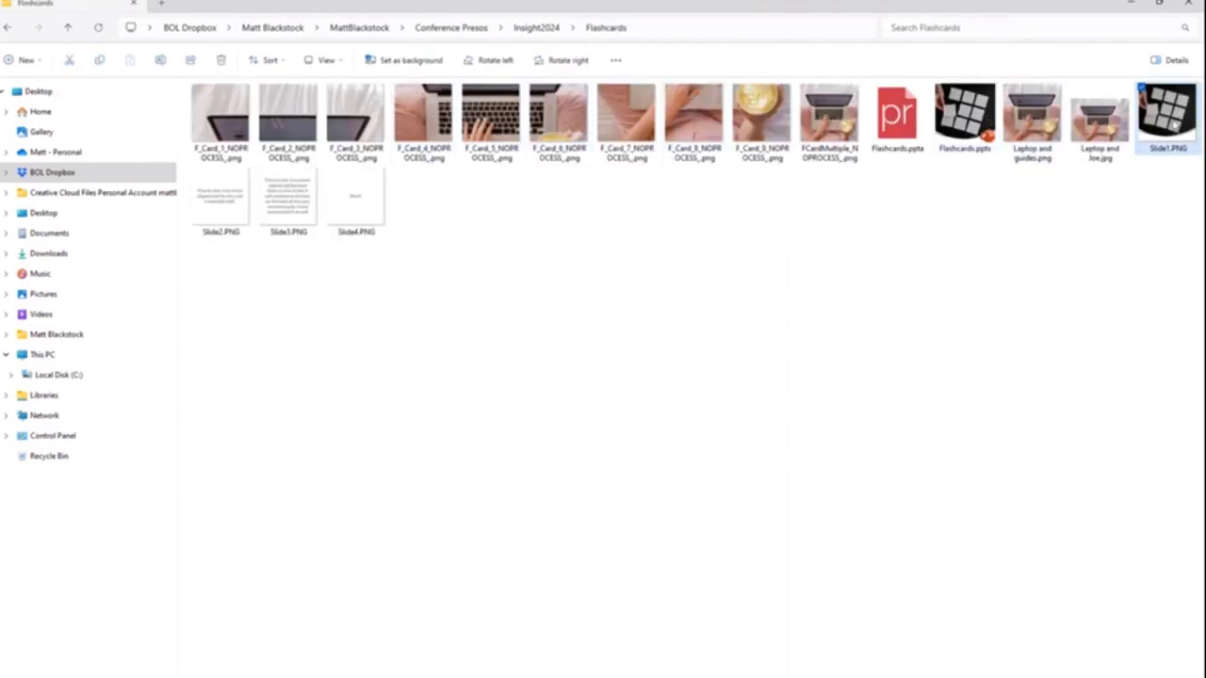
left_click(222, 212)
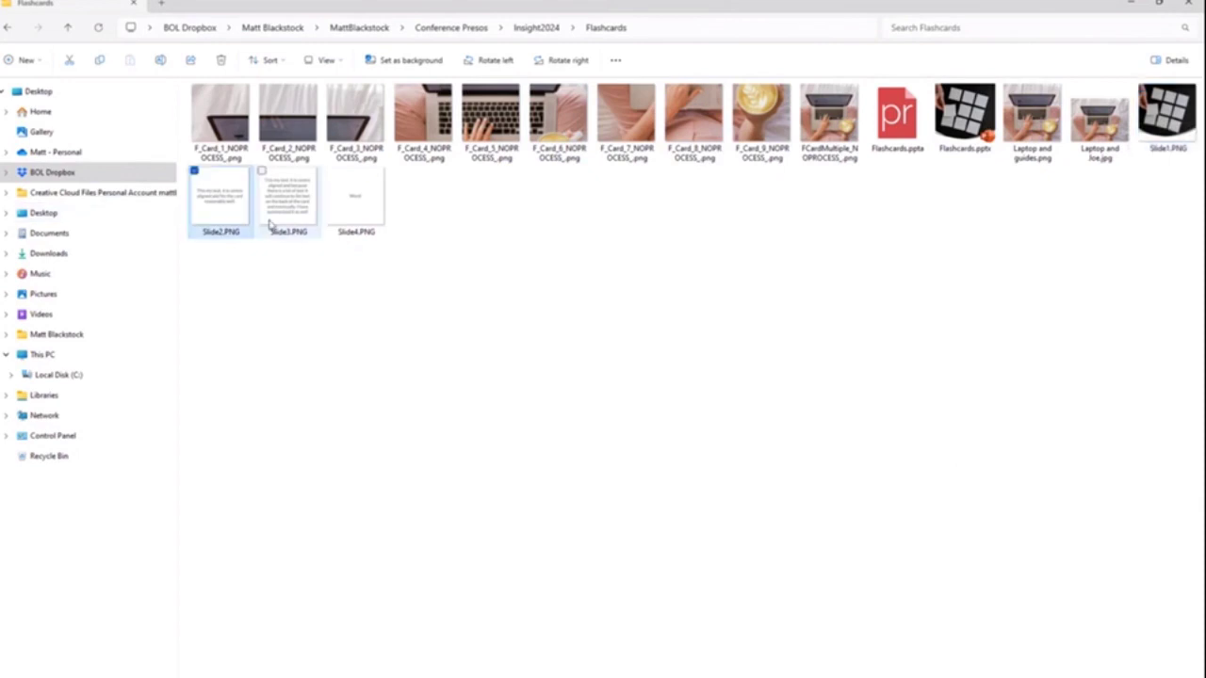
left_click(283, 203)
left_click(356, 200)
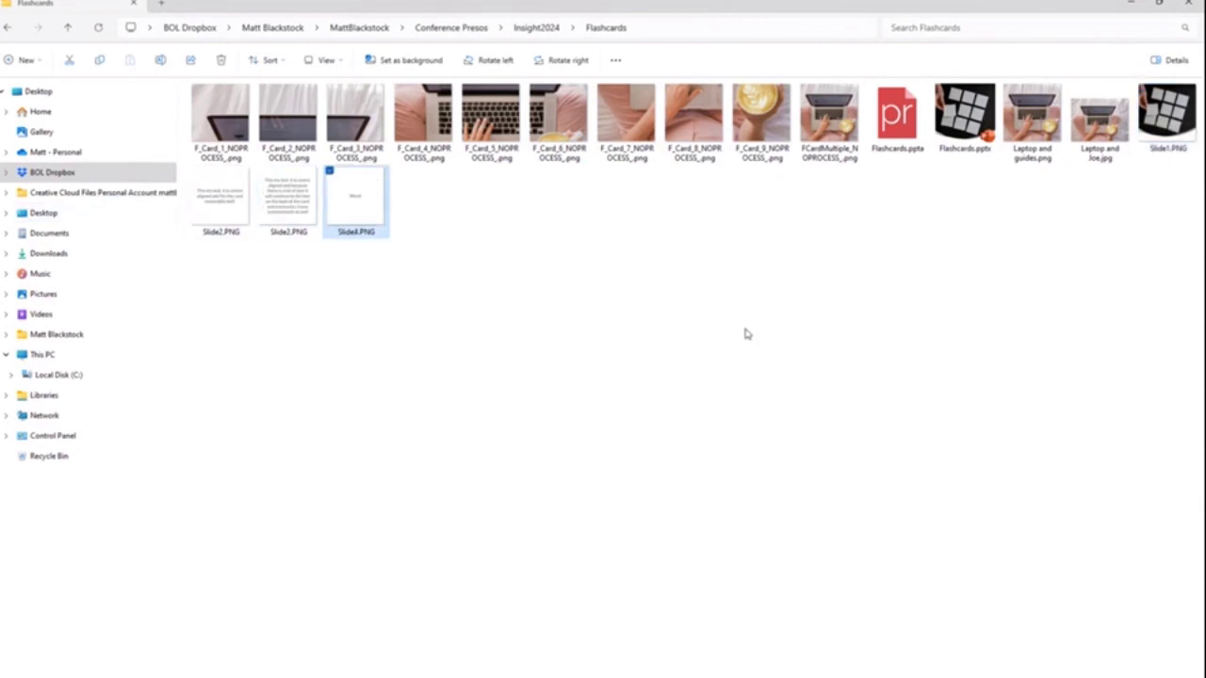
Step: Switch to the Rise lesson in Chrome and check which images the After flashcard grid uses for card fronts and backs
key("alt+Tab")
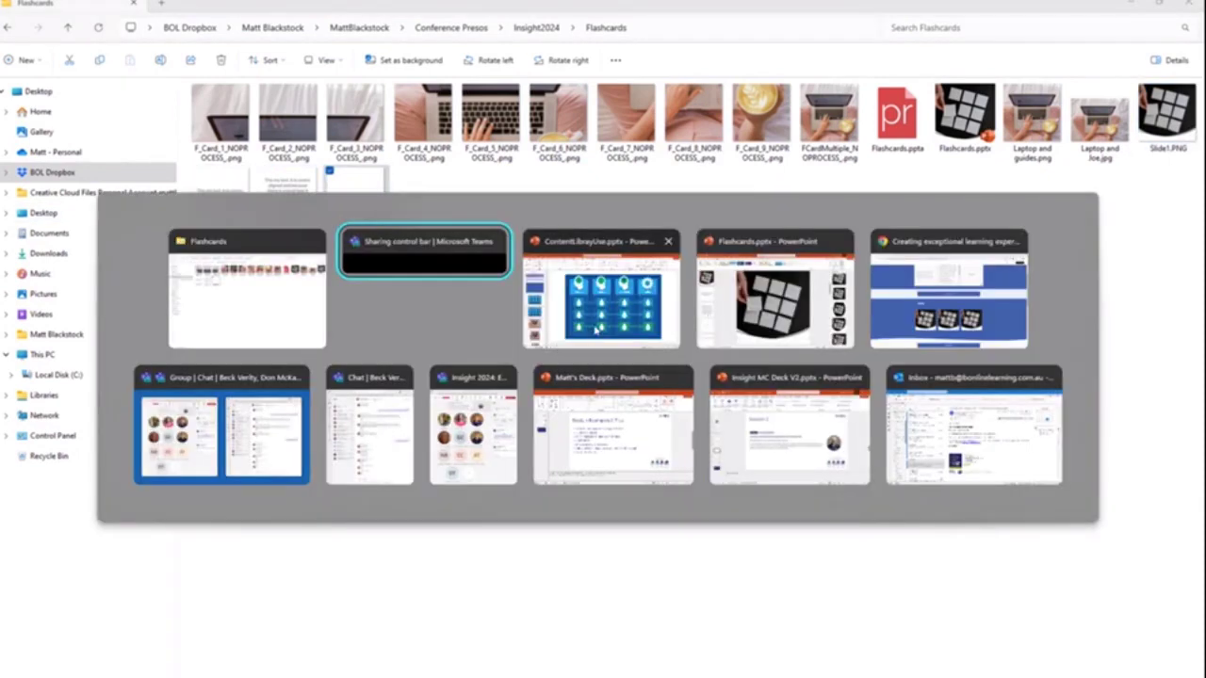
key("alt+Tab")
key("alt+Tab")
key("alt+Tab")
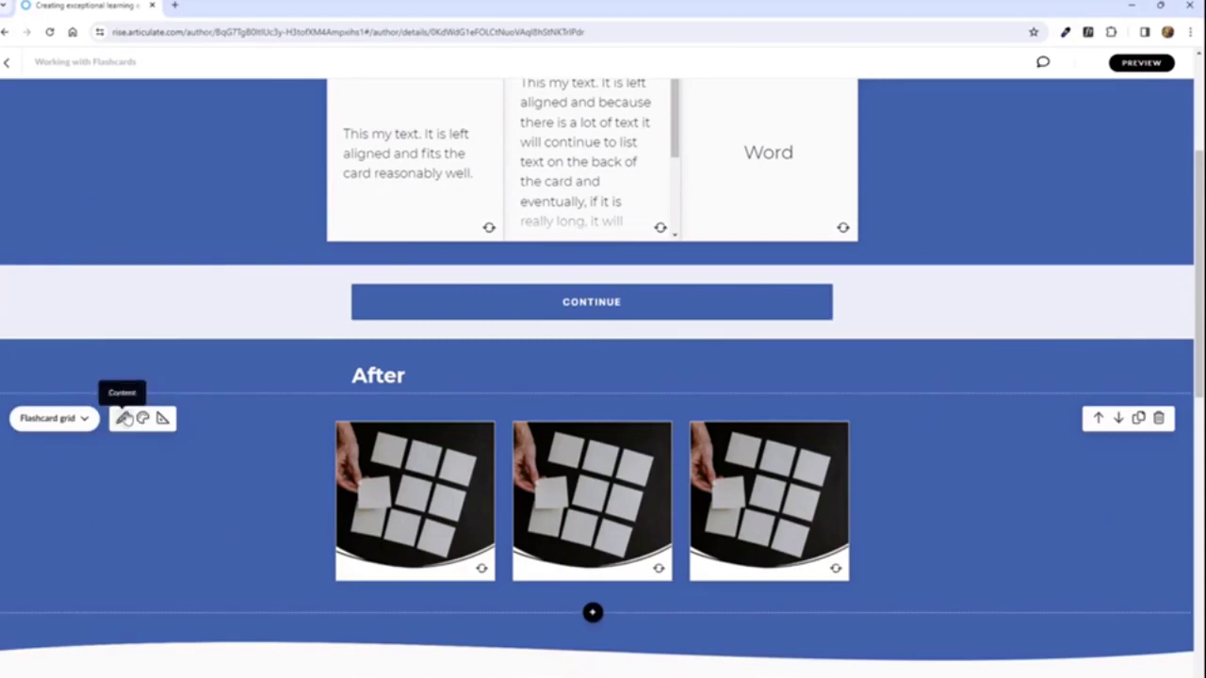
left_click(124, 418)
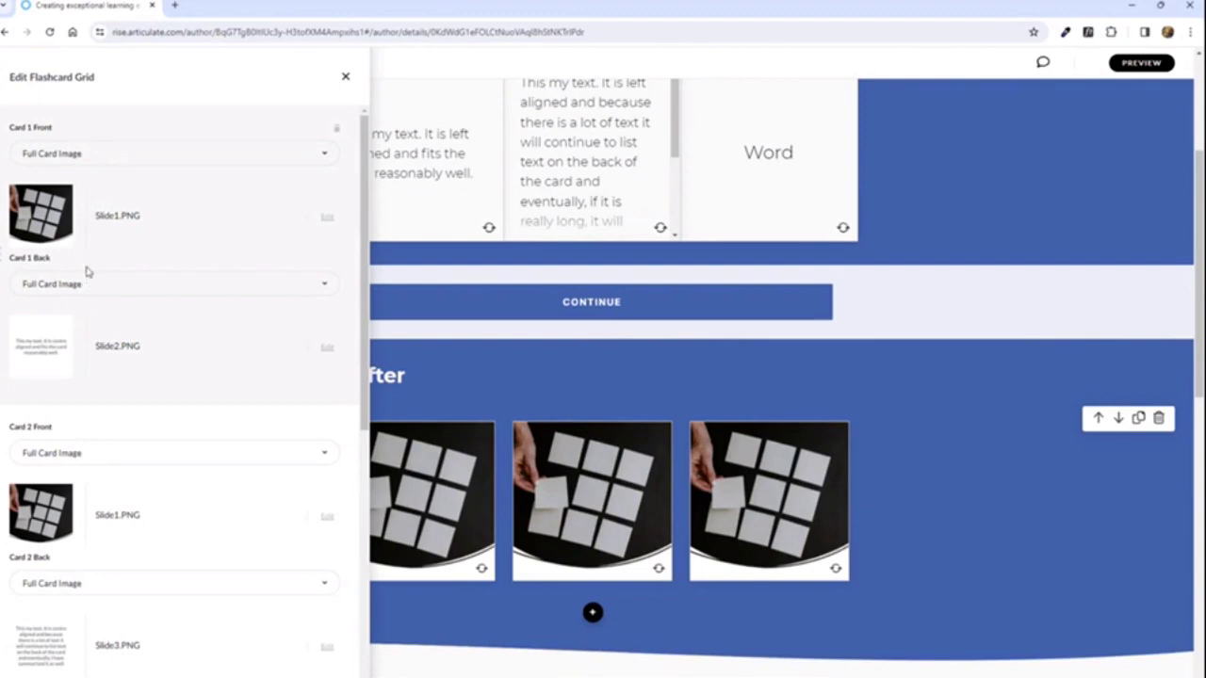
left_click(443, 485)
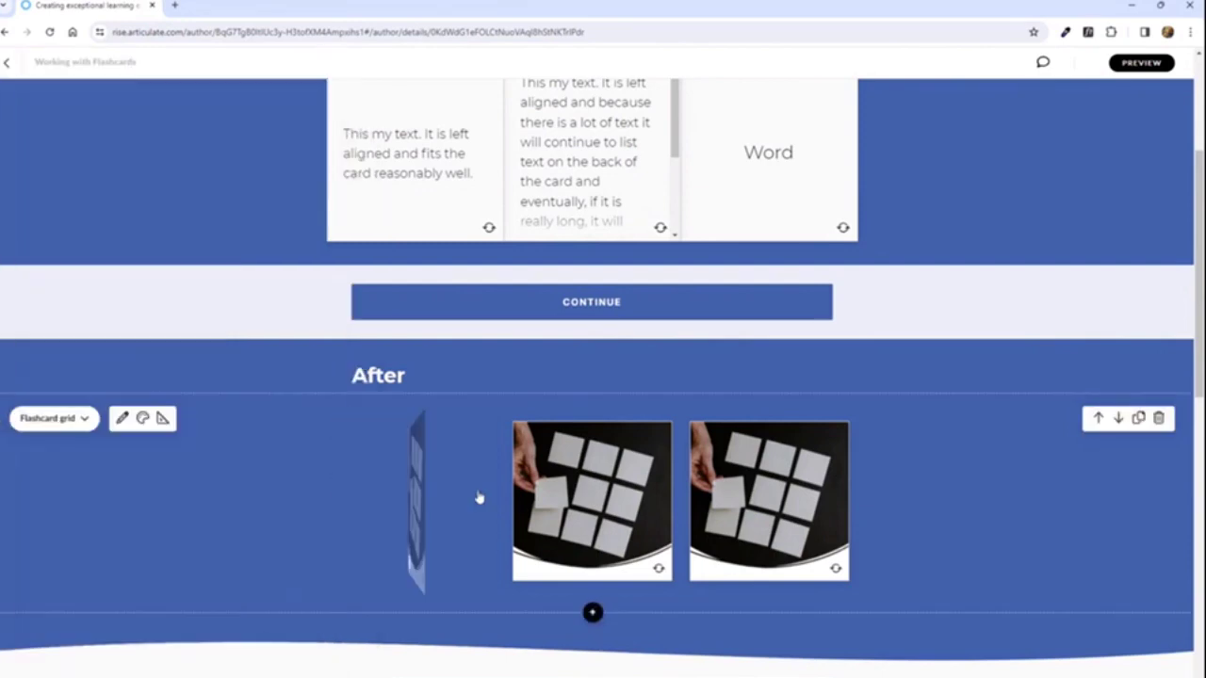
Step: Flip the After flashcards between their image fronts and centre-aligned text backs to compare both sides
left_click(573, 494)
left_click(789, 469)
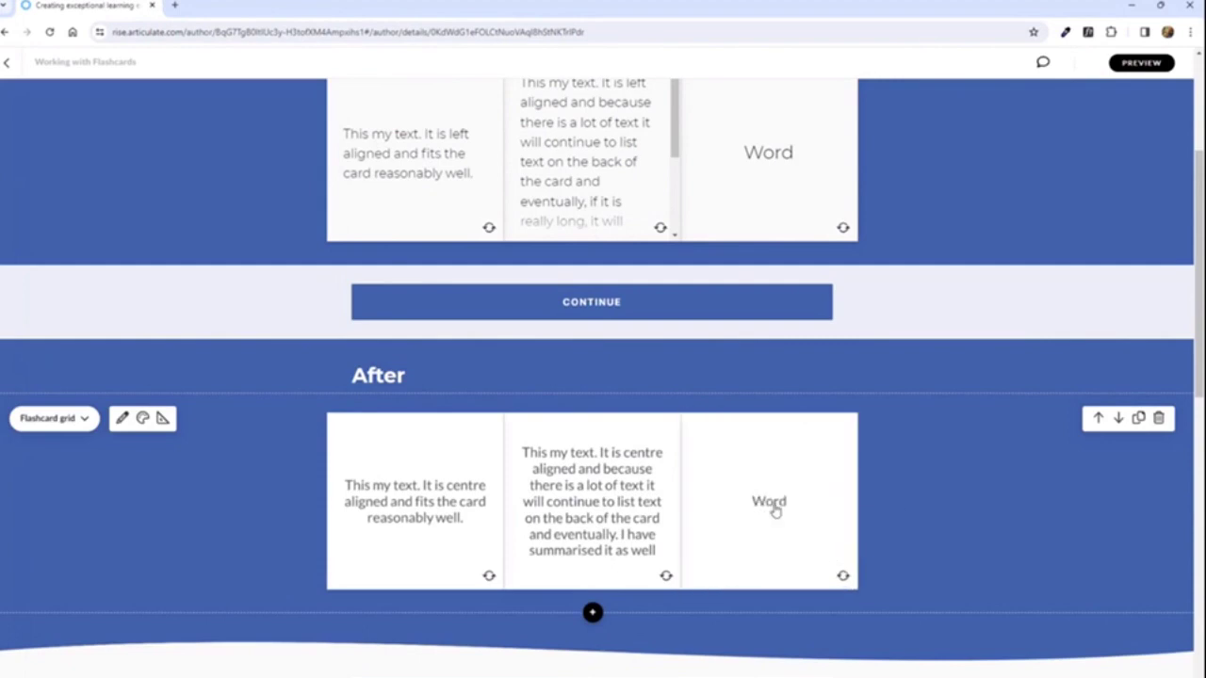
left_click(716, 532)
left_click(575, 497)
left_click(464, 500)
left_click(843, 450)
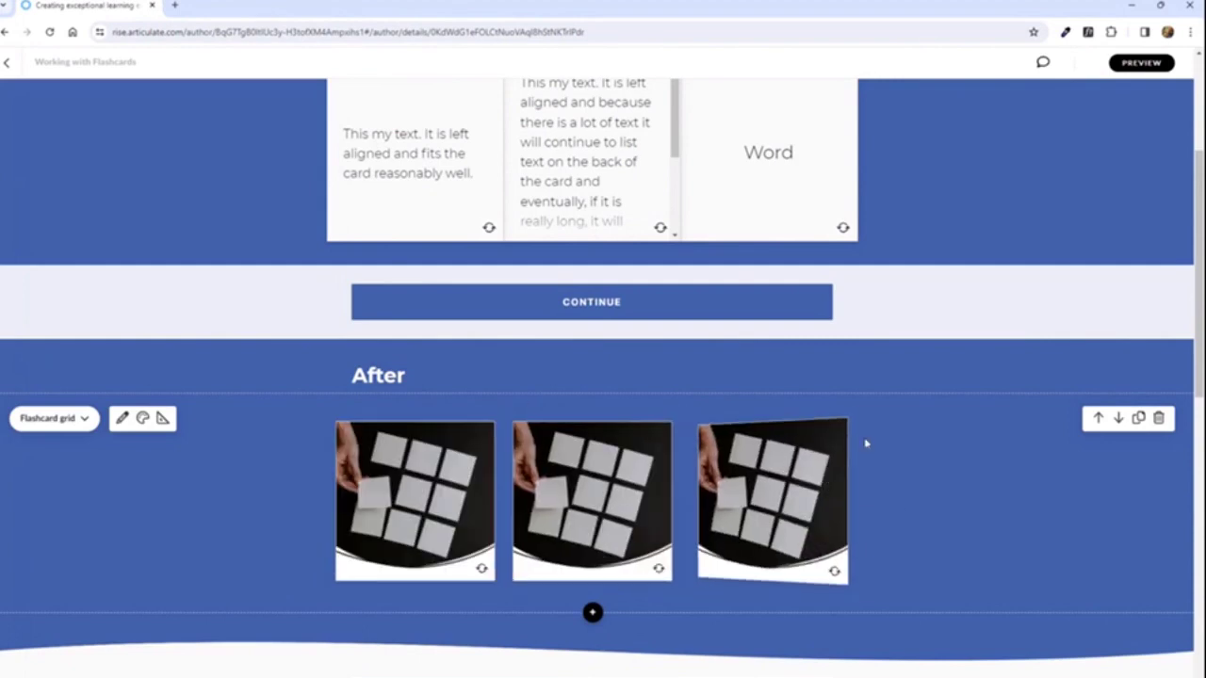
scroll(981, 405, "down", 1)
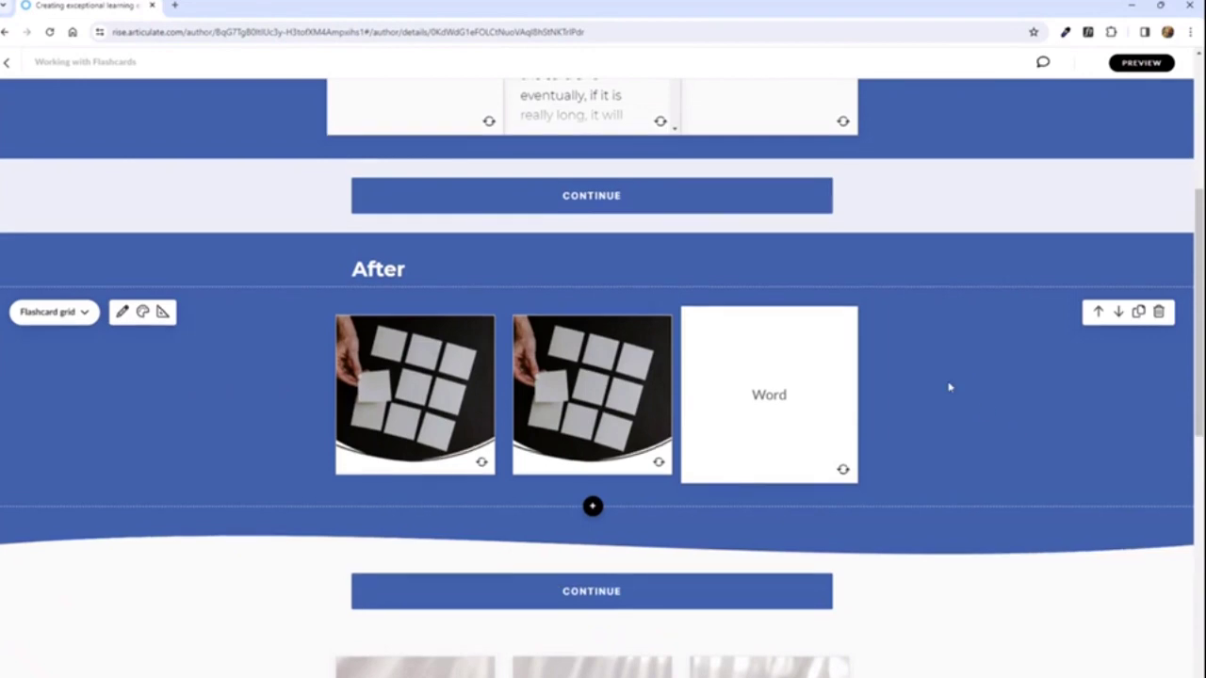
Step: Return to the course outline and open the Use Your Own Scenario Characters lesson for editing
scroll(950, 388, "up", 3)
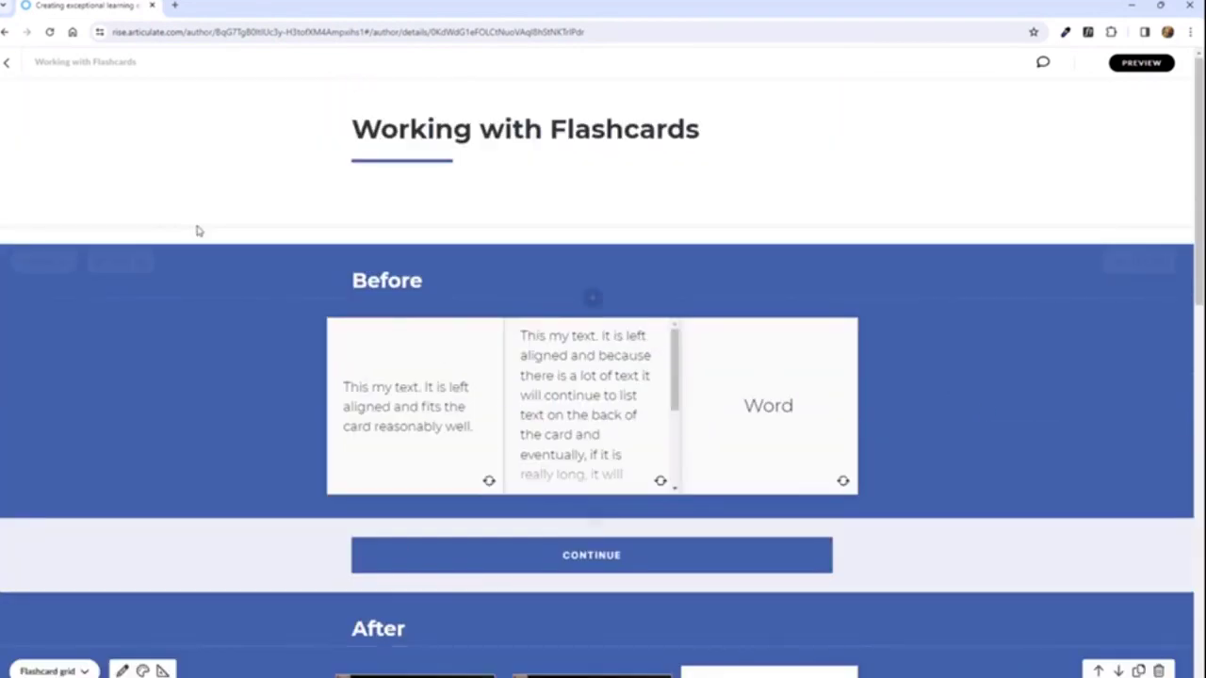
key("alt+Left")
scroll(918, 338, "down", 3)
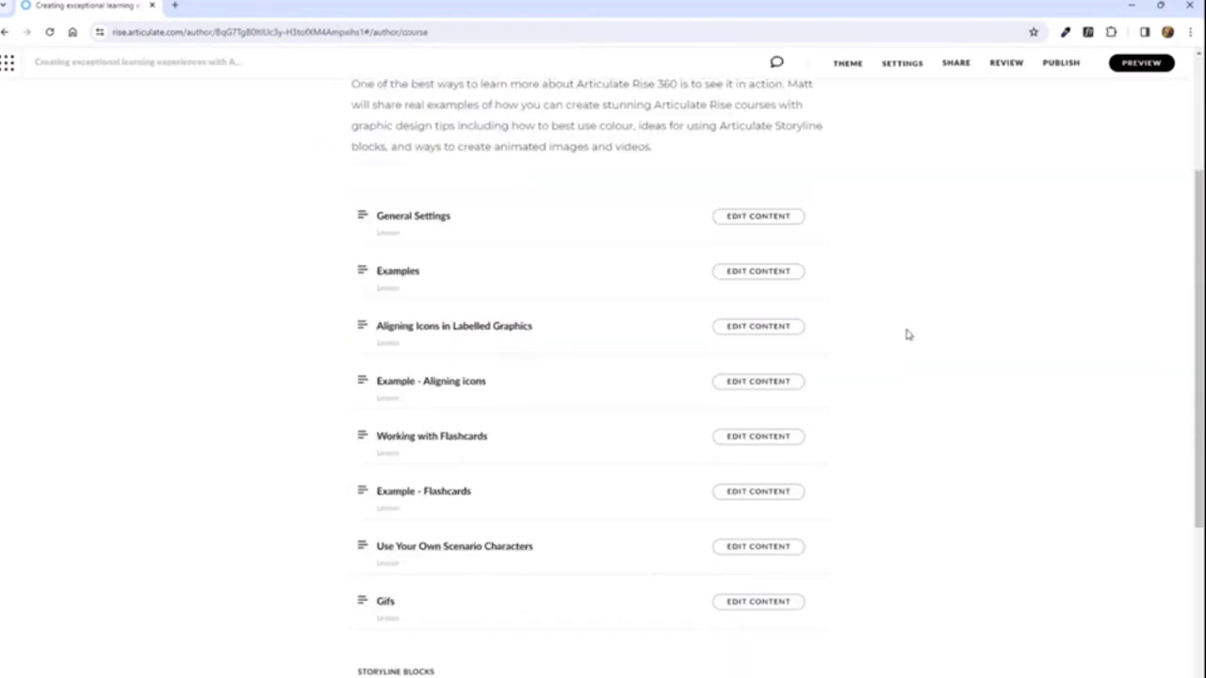
scroll(907, 334, "down", 2)
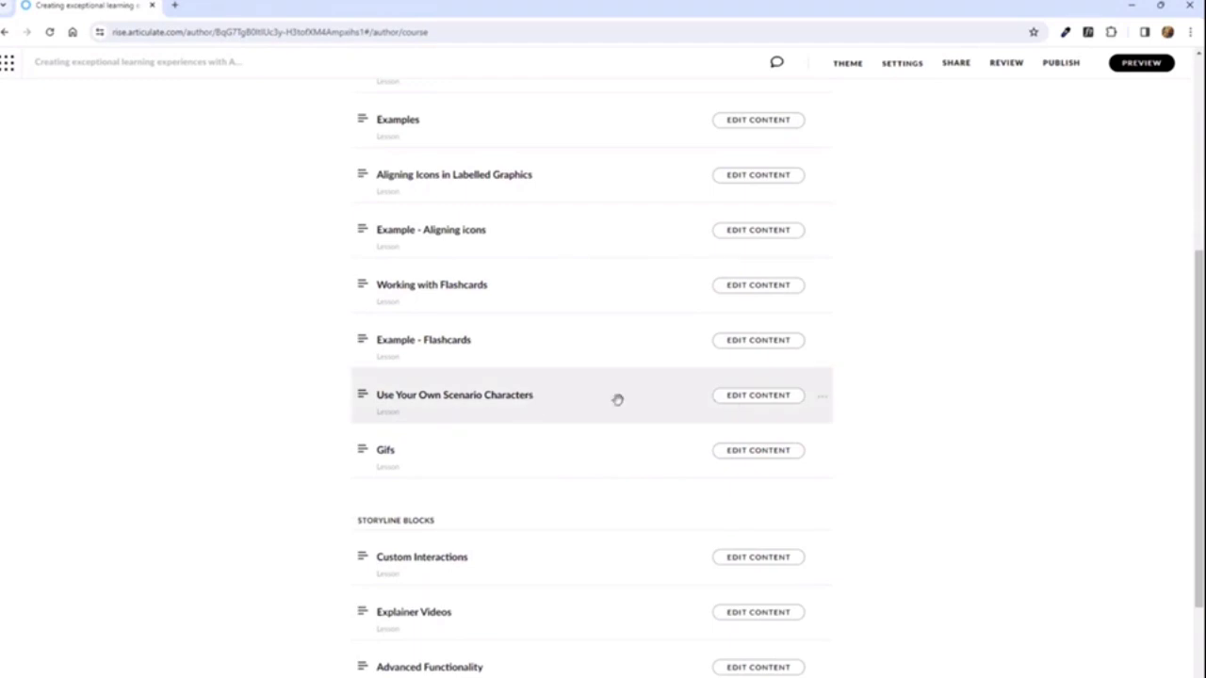
left_click(799, 396)
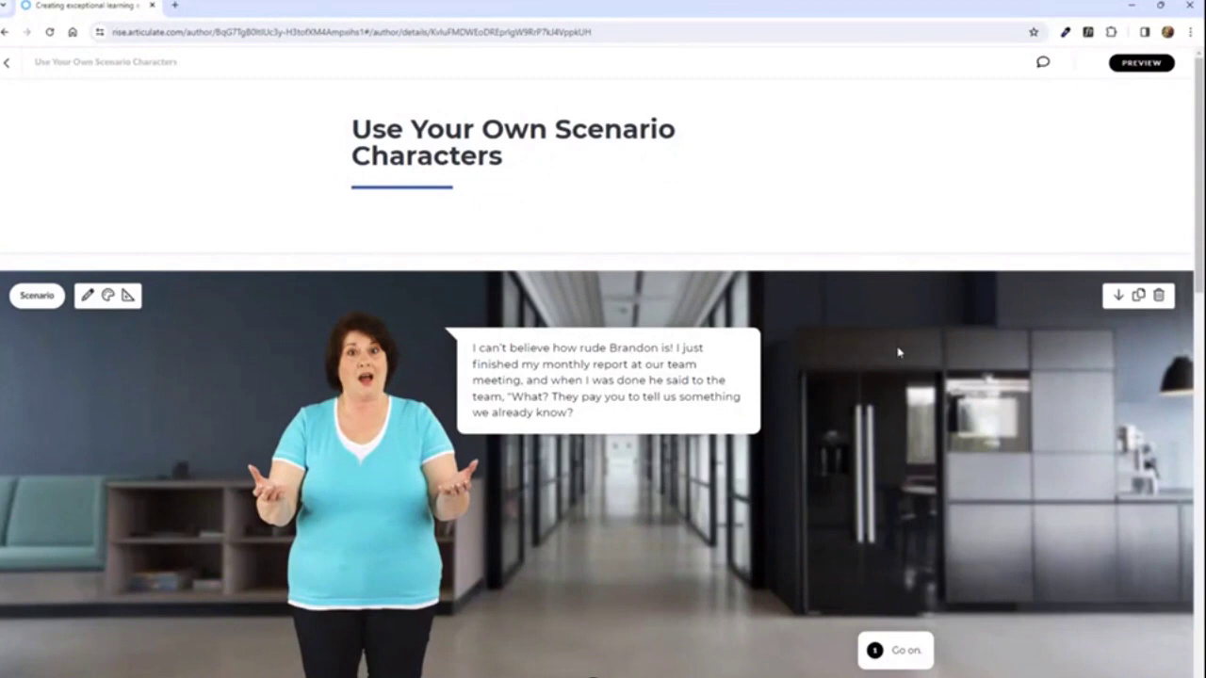
Step: Review the scenario block, examine Scene 1 in its content editor, and close the editor
scroll(898, 352, "down", 3)
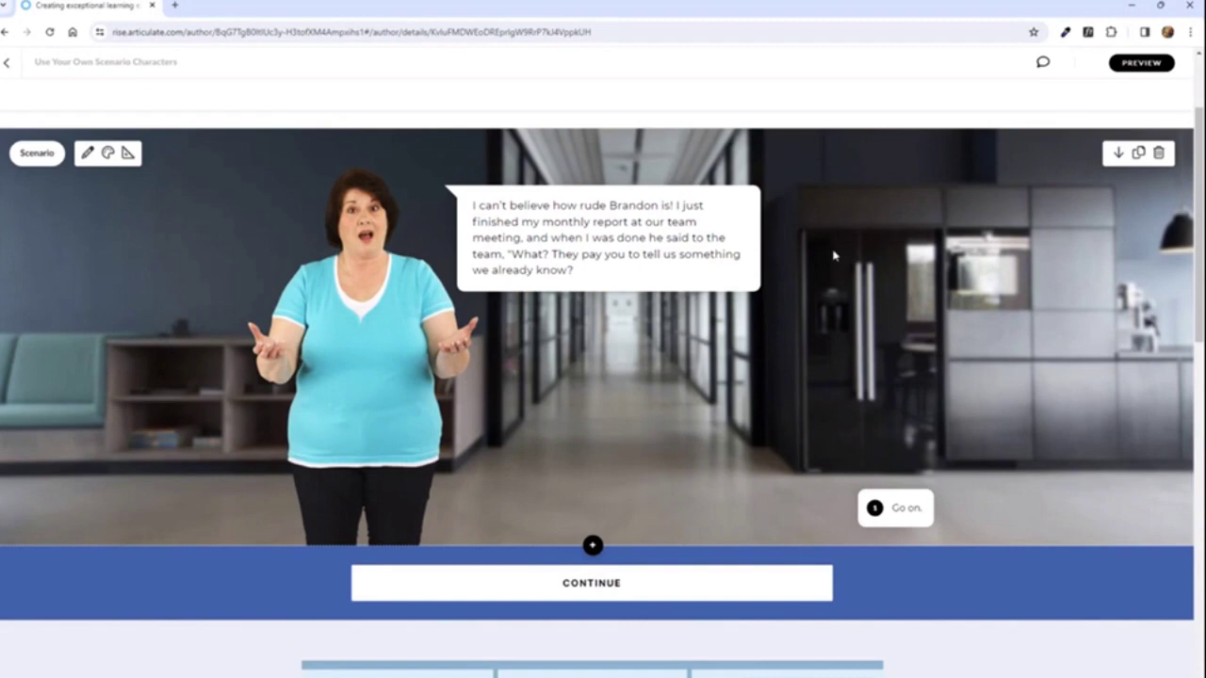
scroll(833, 255, "up", 3)
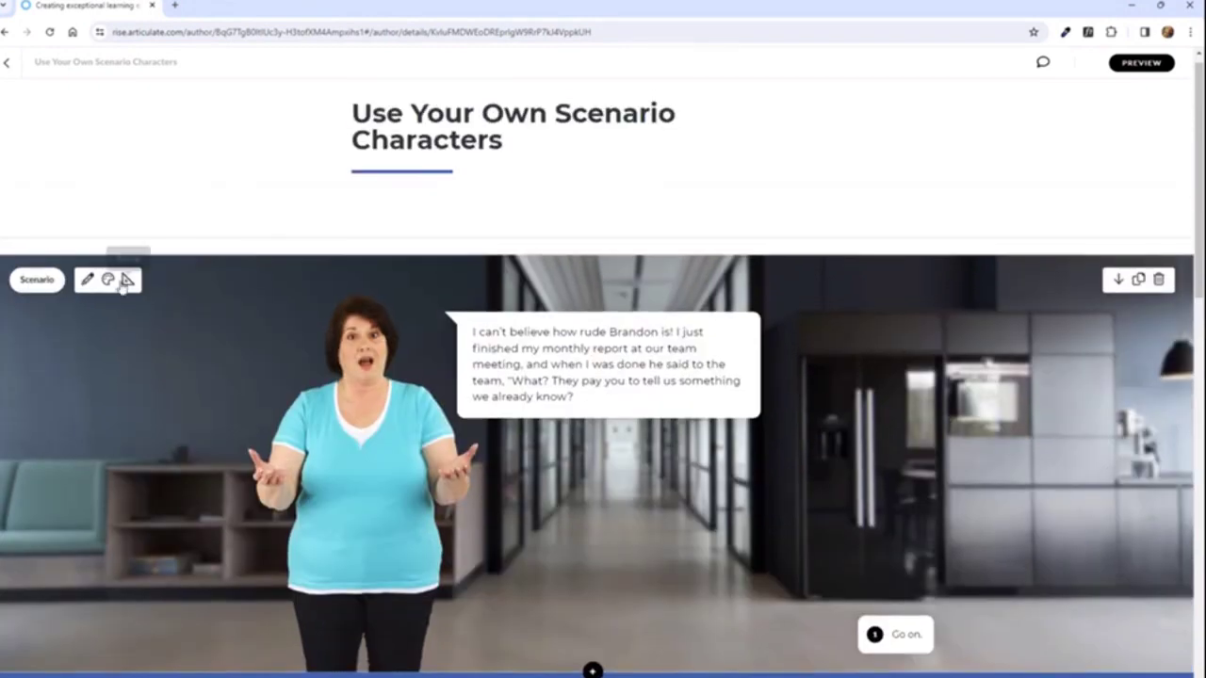
left_click(87, 279)
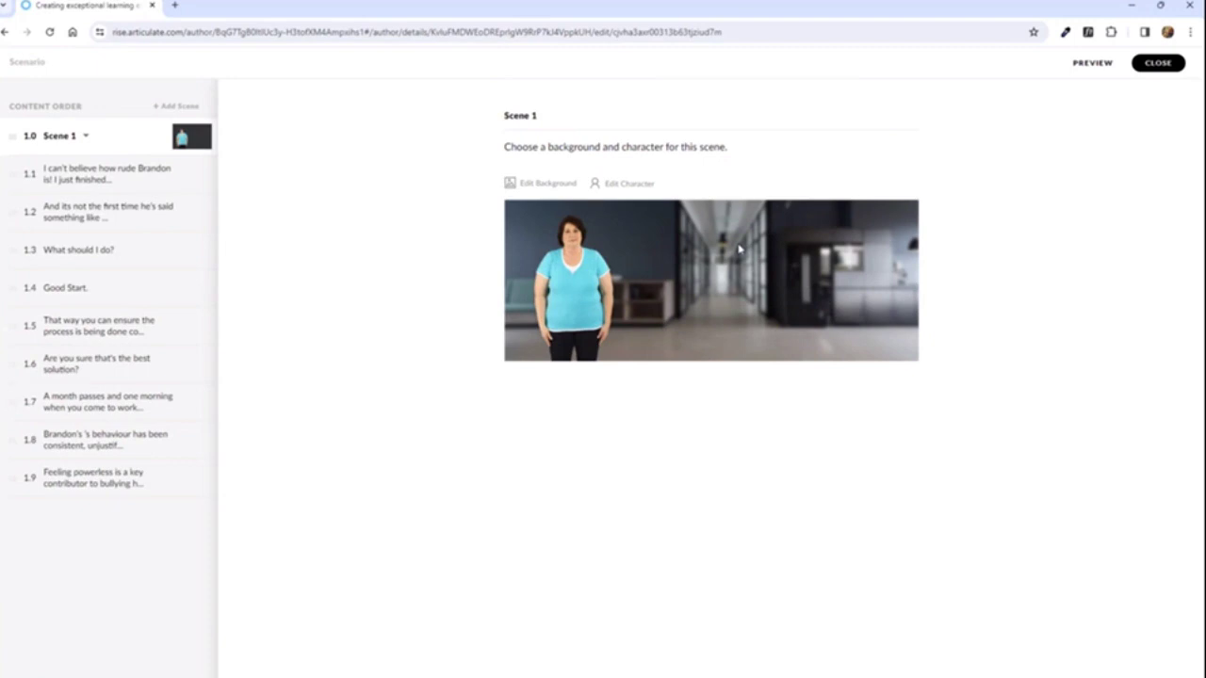
left_click(1157, 63)
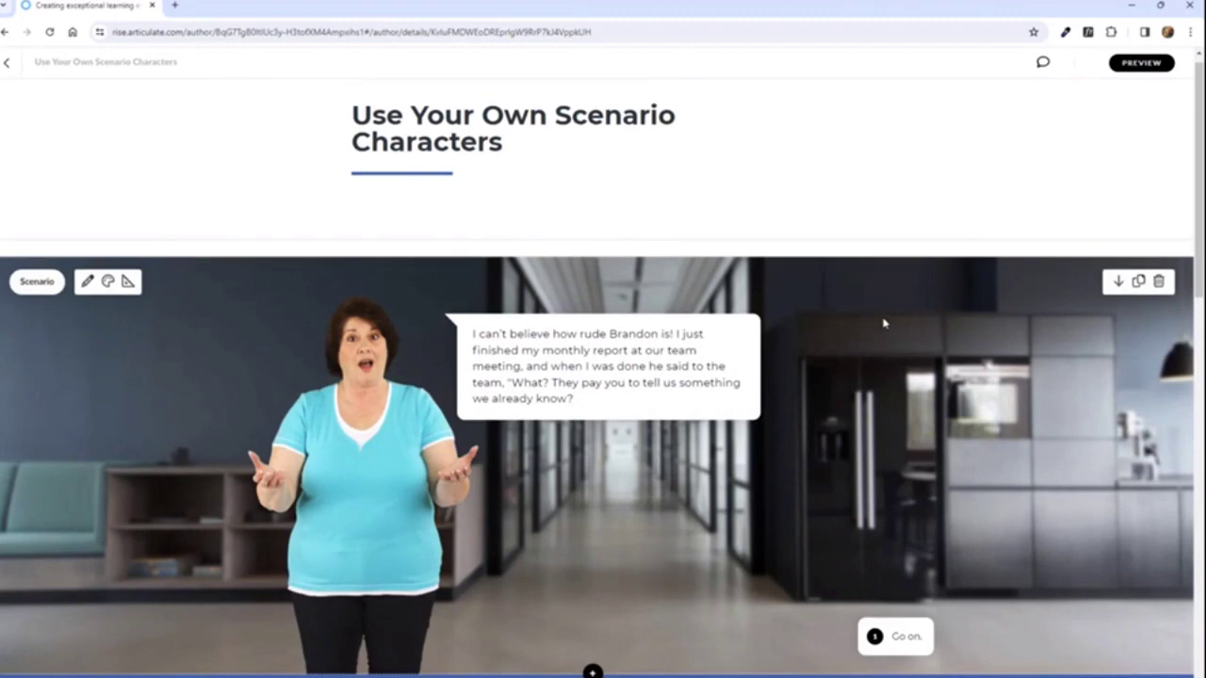
Step: Reopen the scenario's content, check the custom background upload for Scene 1, and leave without choosing an image
scroll(762, 263, "down", 2)
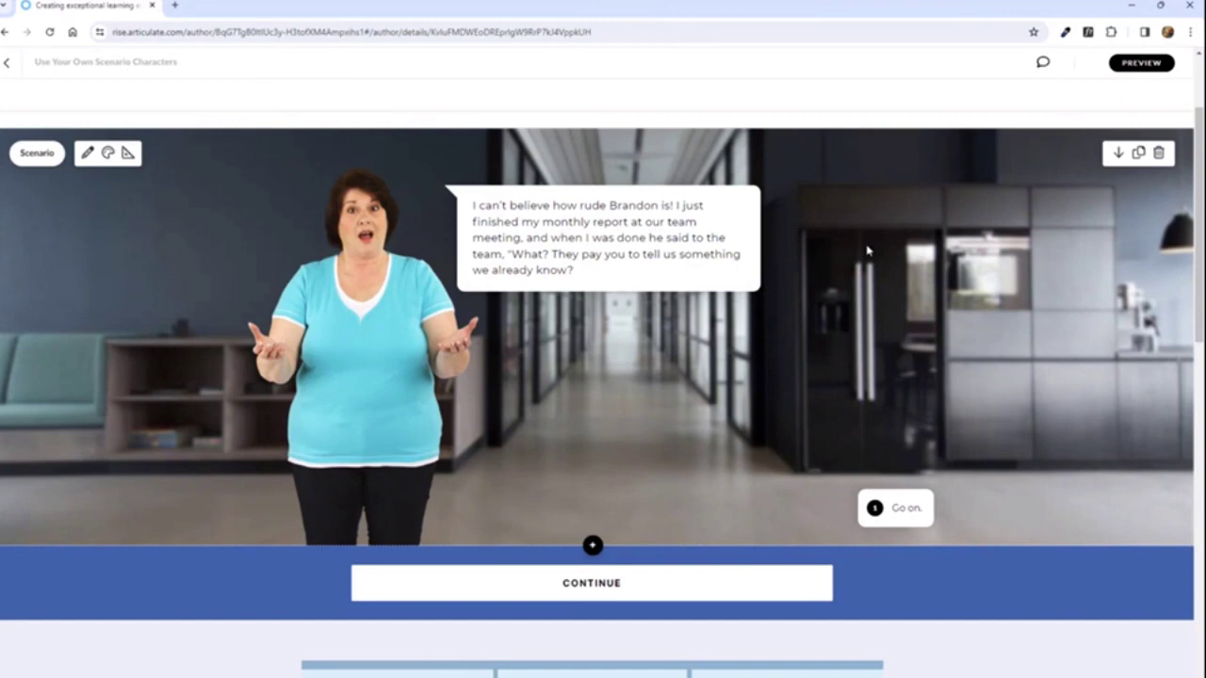
left_click(85, 155)
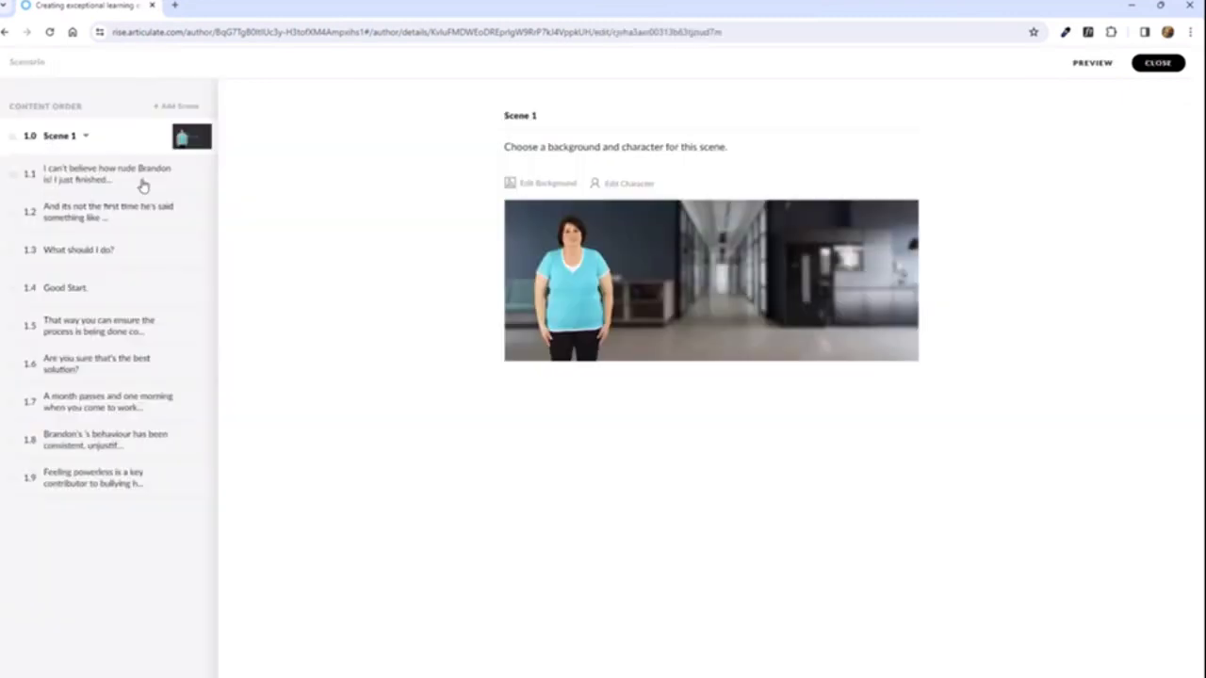
left_click(554, 185)
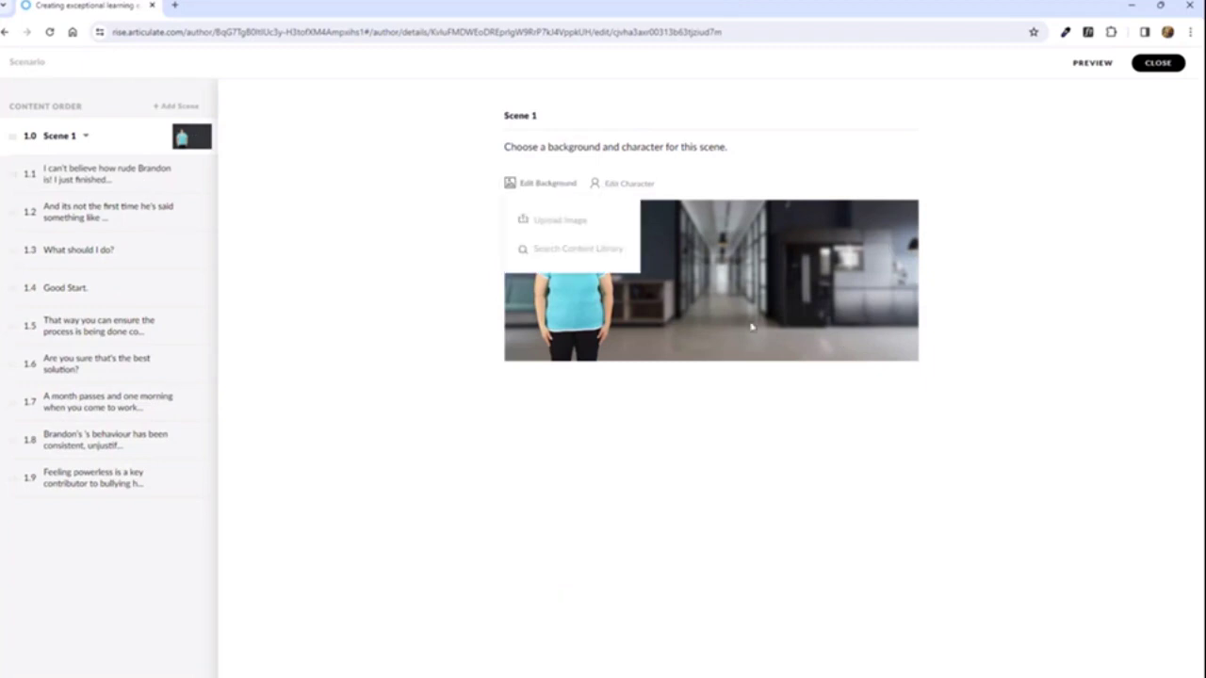
left_click(566, 226)
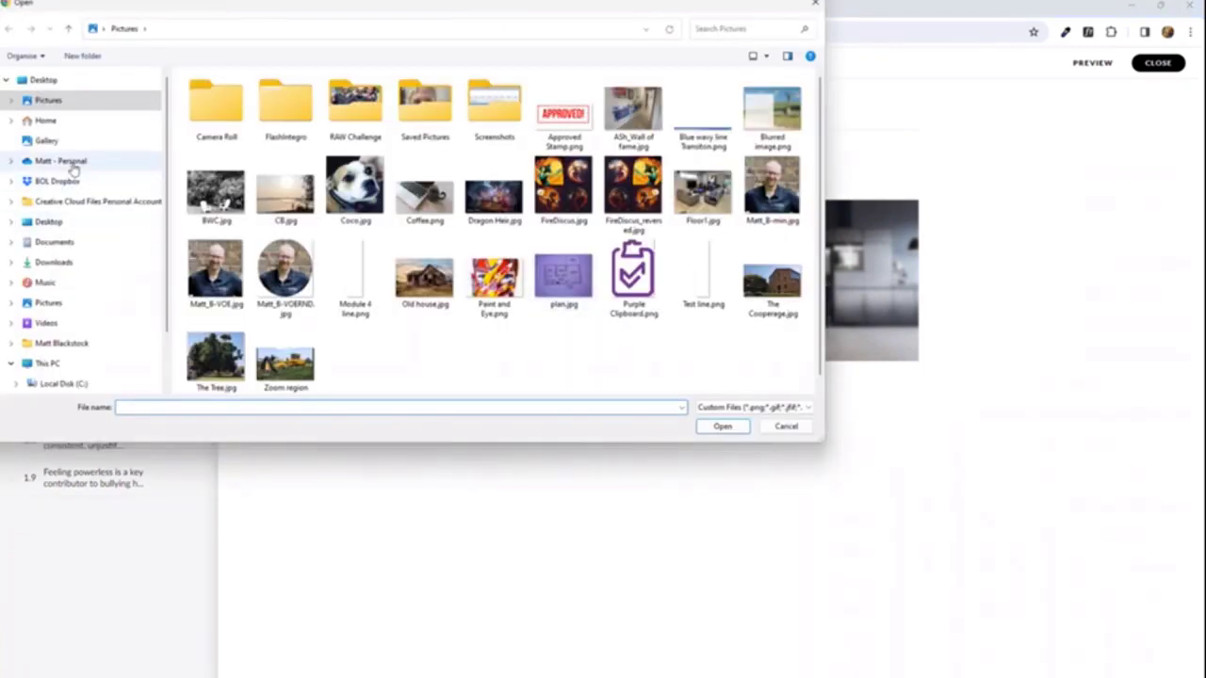
key("Escape")
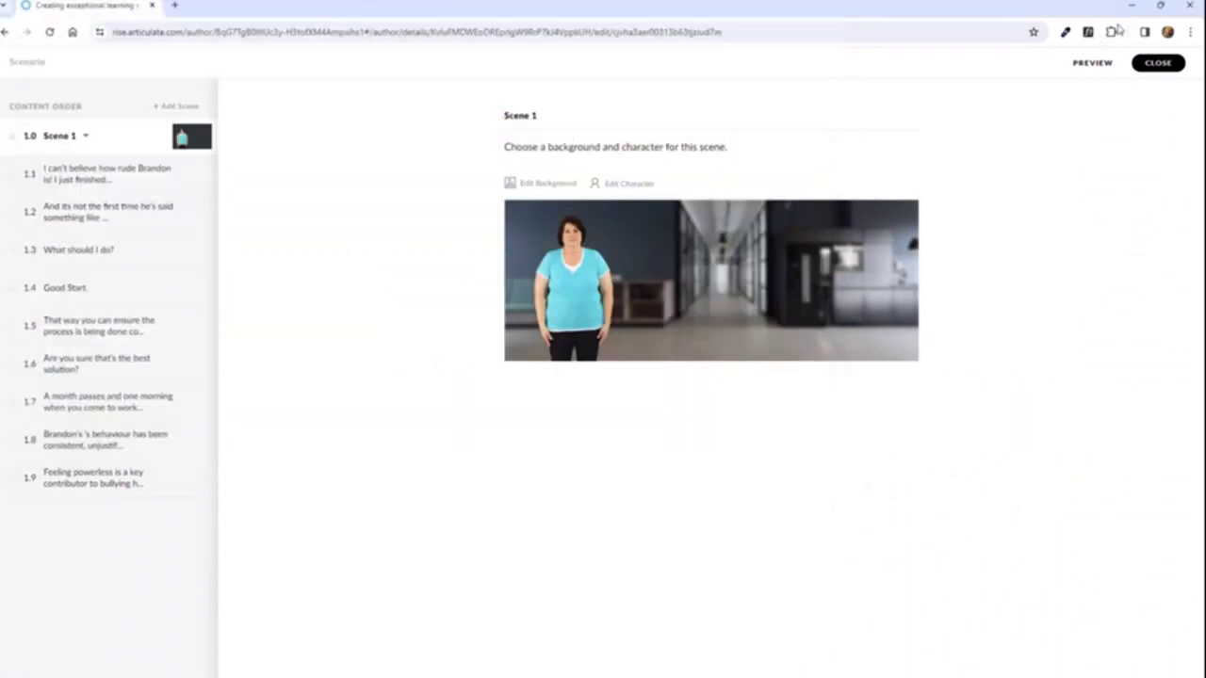
left_click(1158, 63)
Step: Examine the carousel's office background and character poses alongside the scenario block, and continue to the Process list
scroll(713, 302, "down", 5)
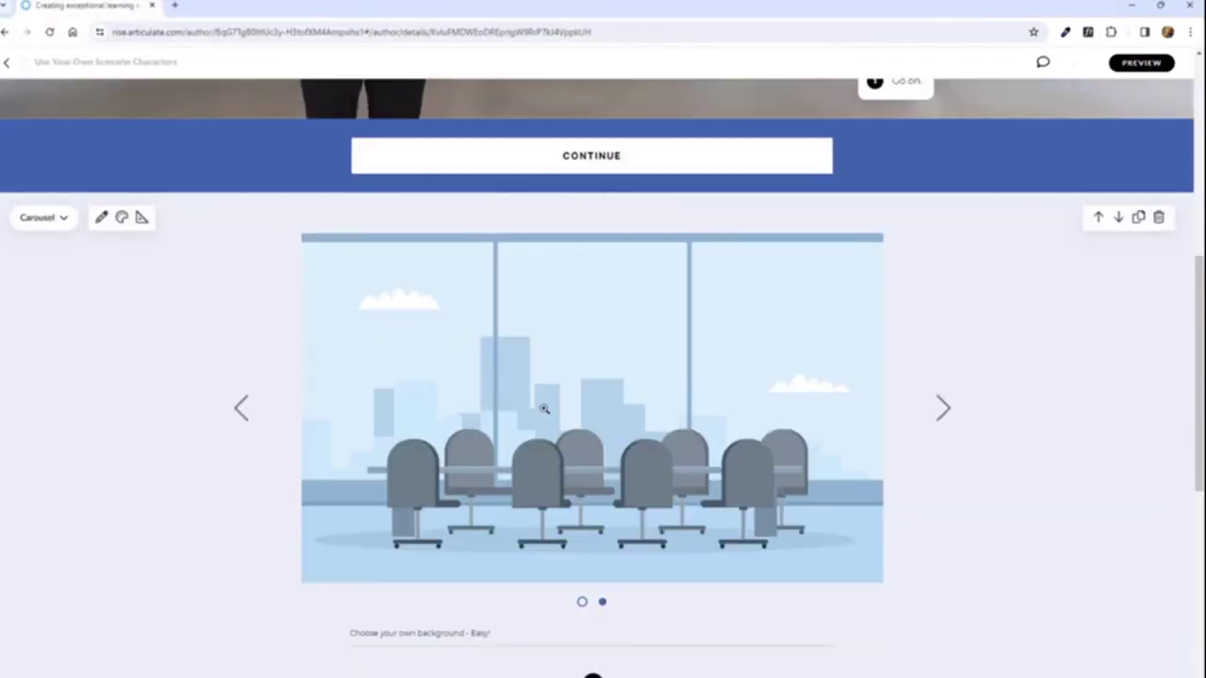
left_click(544, 408)
scroll(548, 380, "up", 4)
scroll(404, 350, "down", 5)
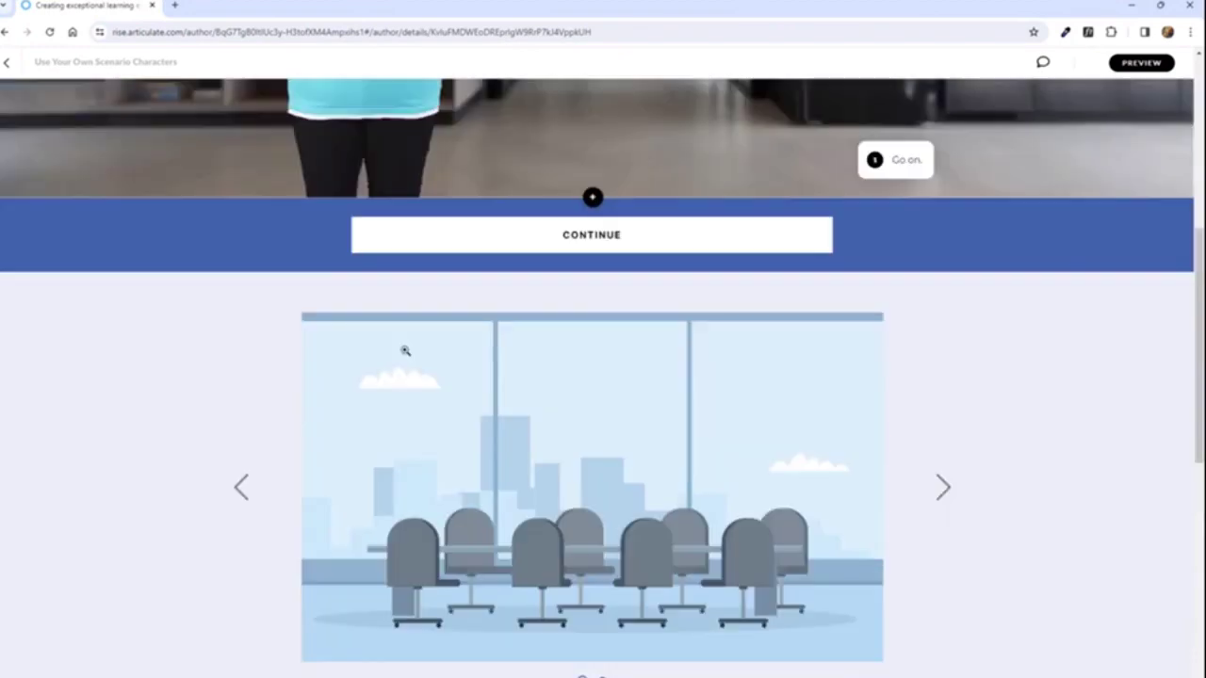
left_click(939, 336)
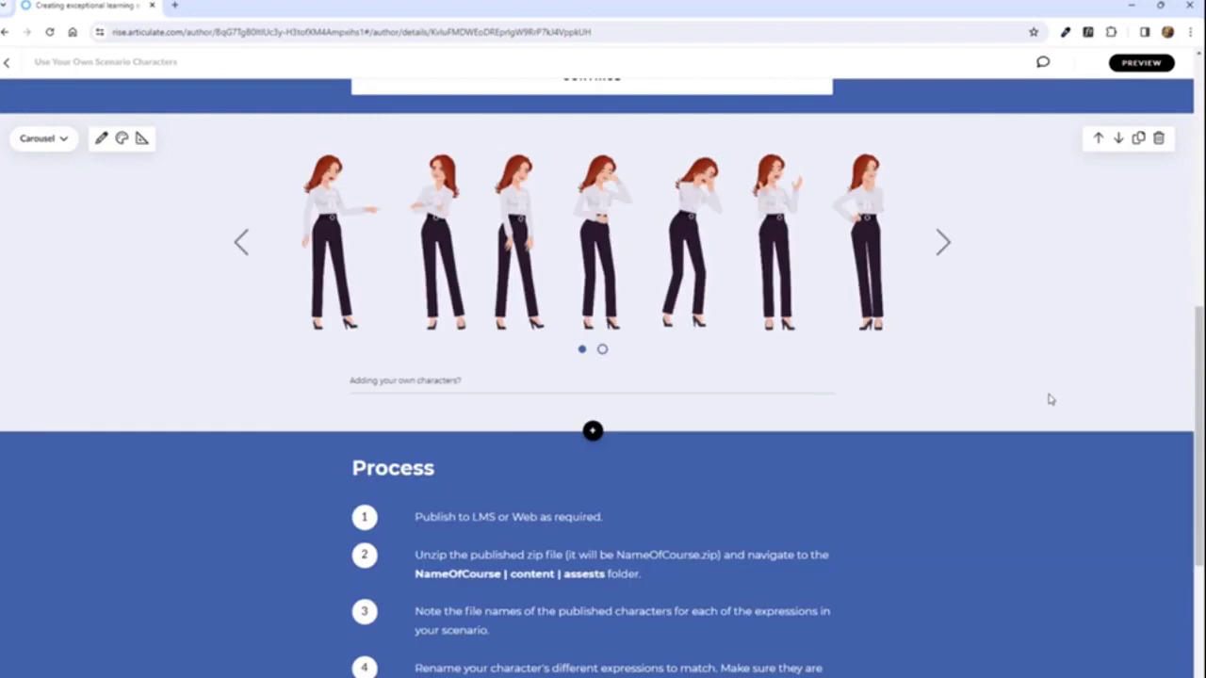
scroll(1049, 399, "up", 2)
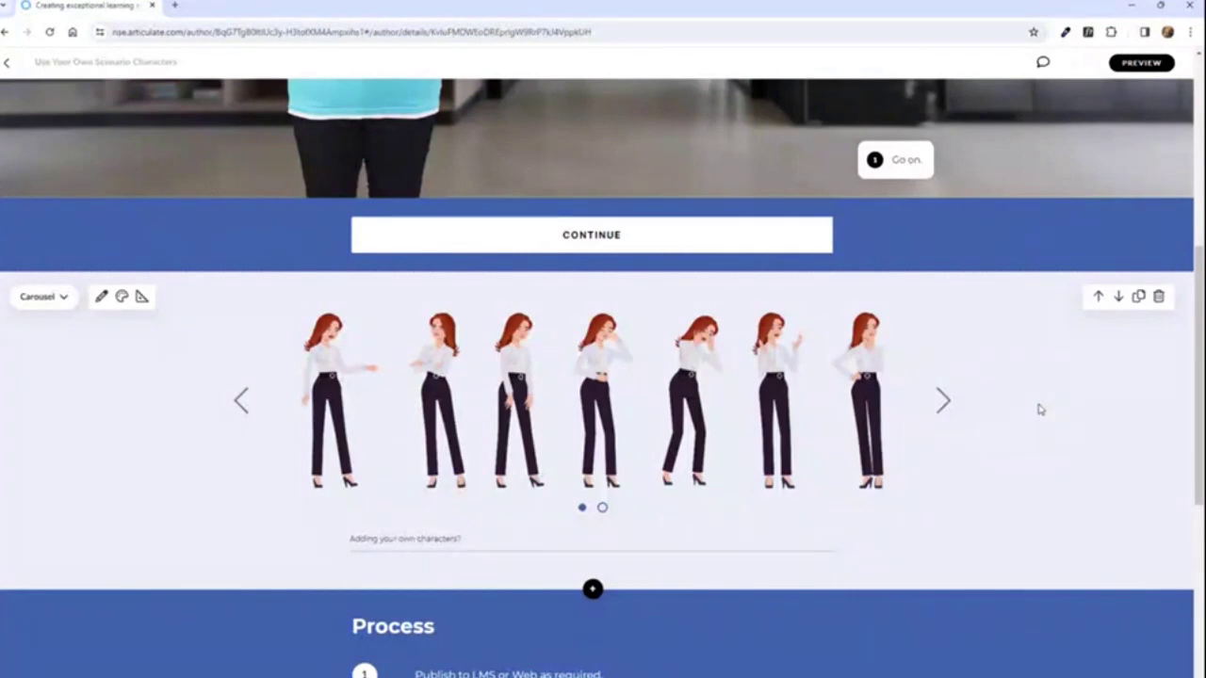
scroll(1040, 410, "up", 4)
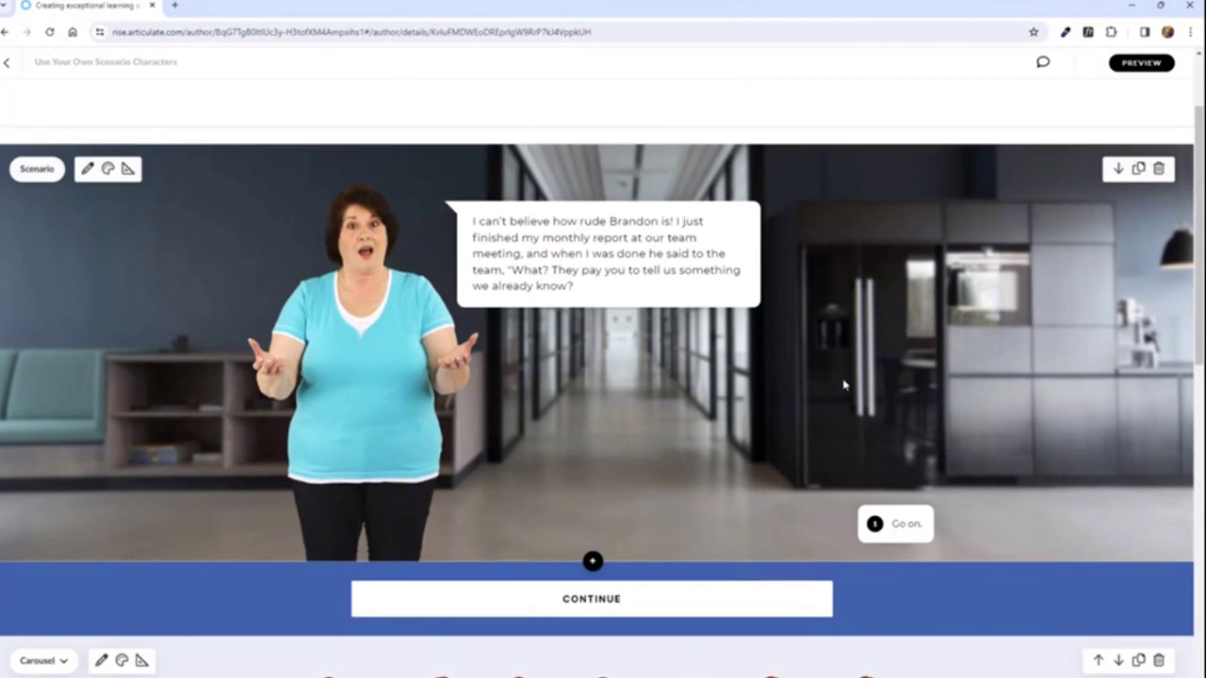
scroll(642, 353, "down", 1)
scroll(642, 353, "down", 5)
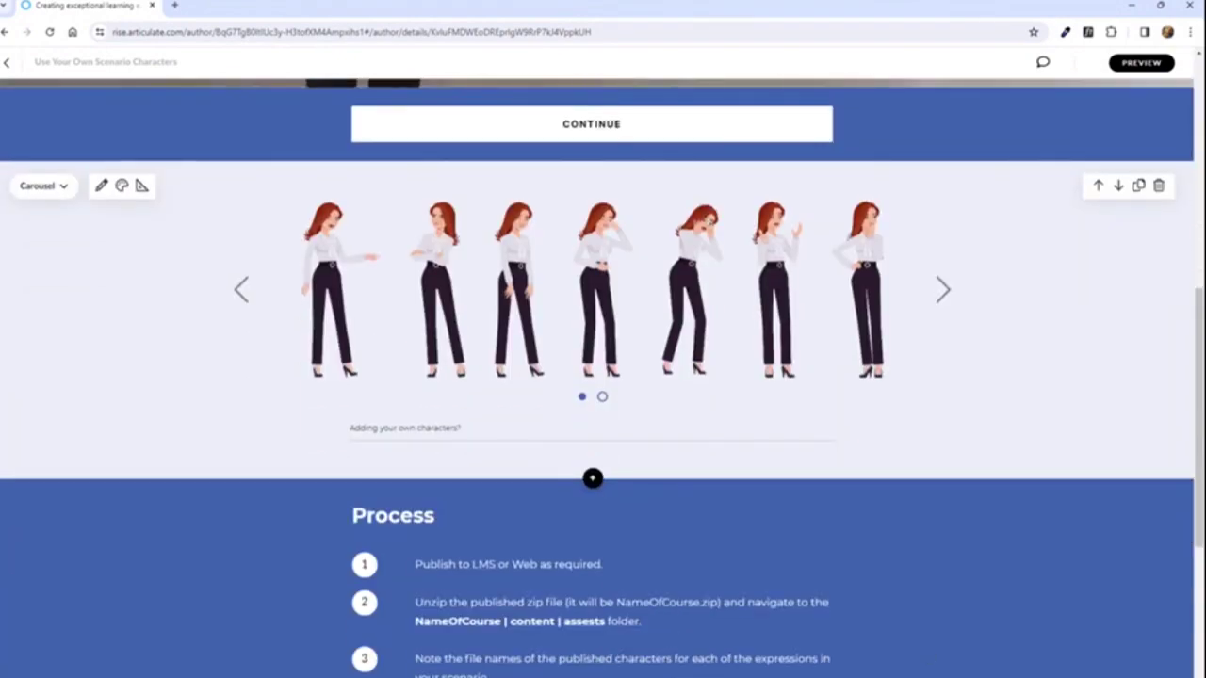
Step: Switch to File Explorer, go up to the Insight2024 folder, and select the published course zip file
key("alt+Tab")
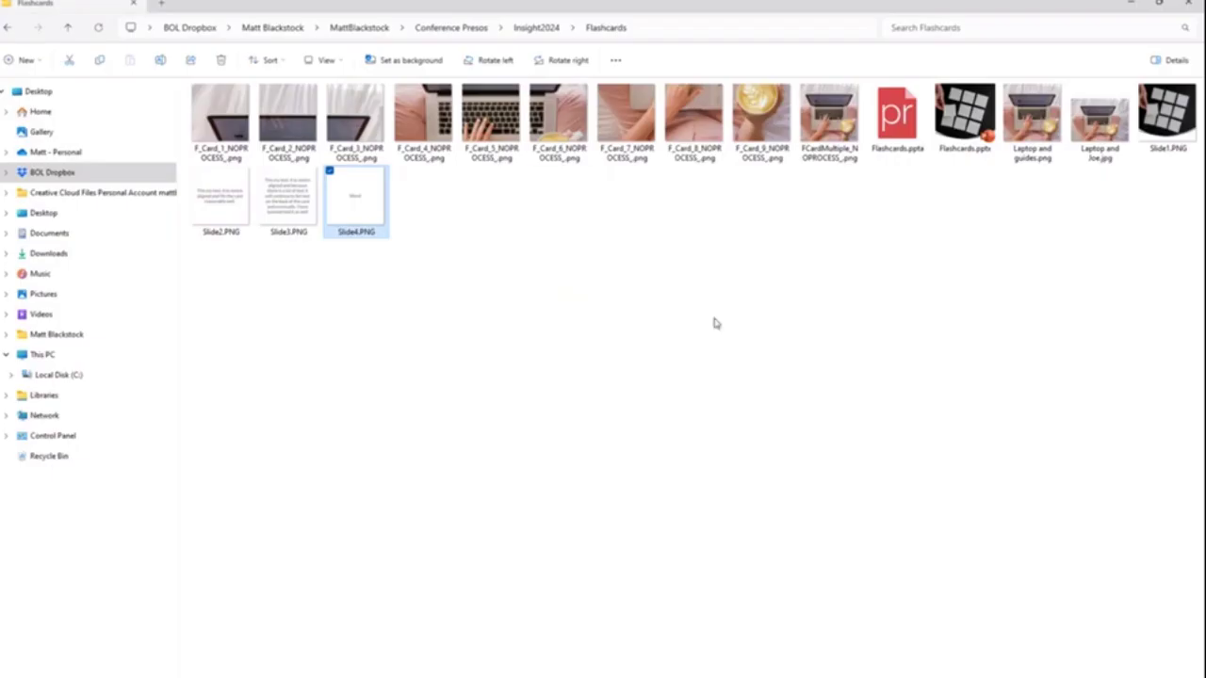
left_click(536, 27)
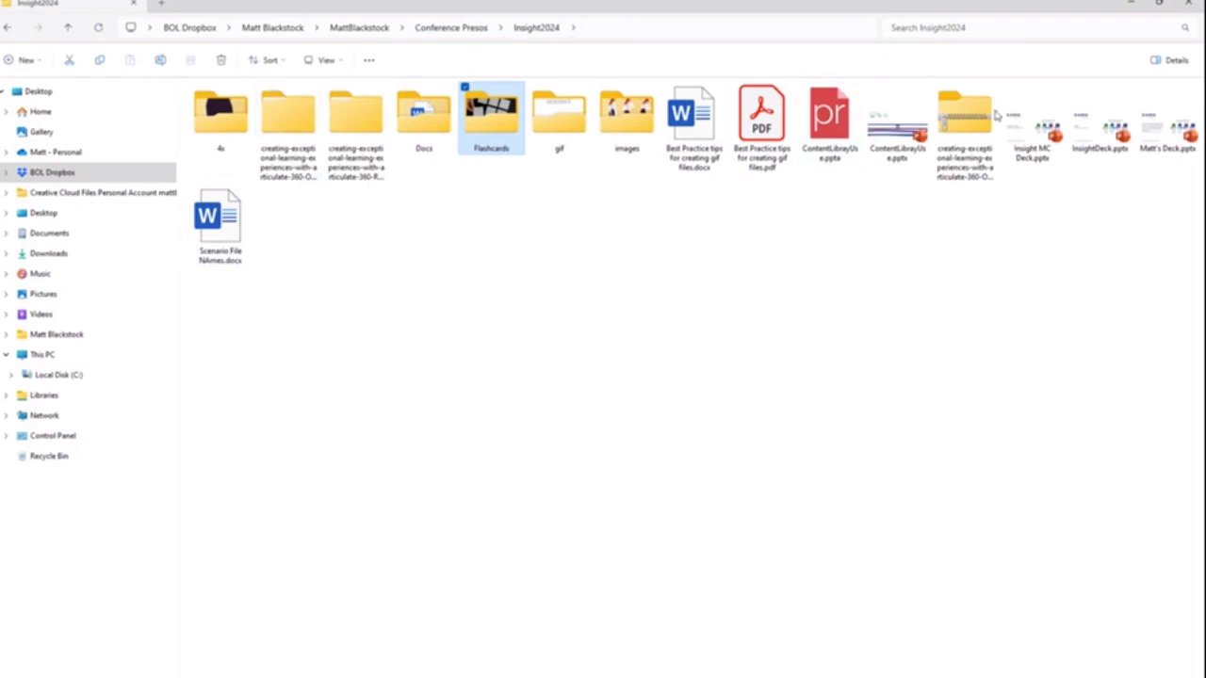
left_click(966, 132)
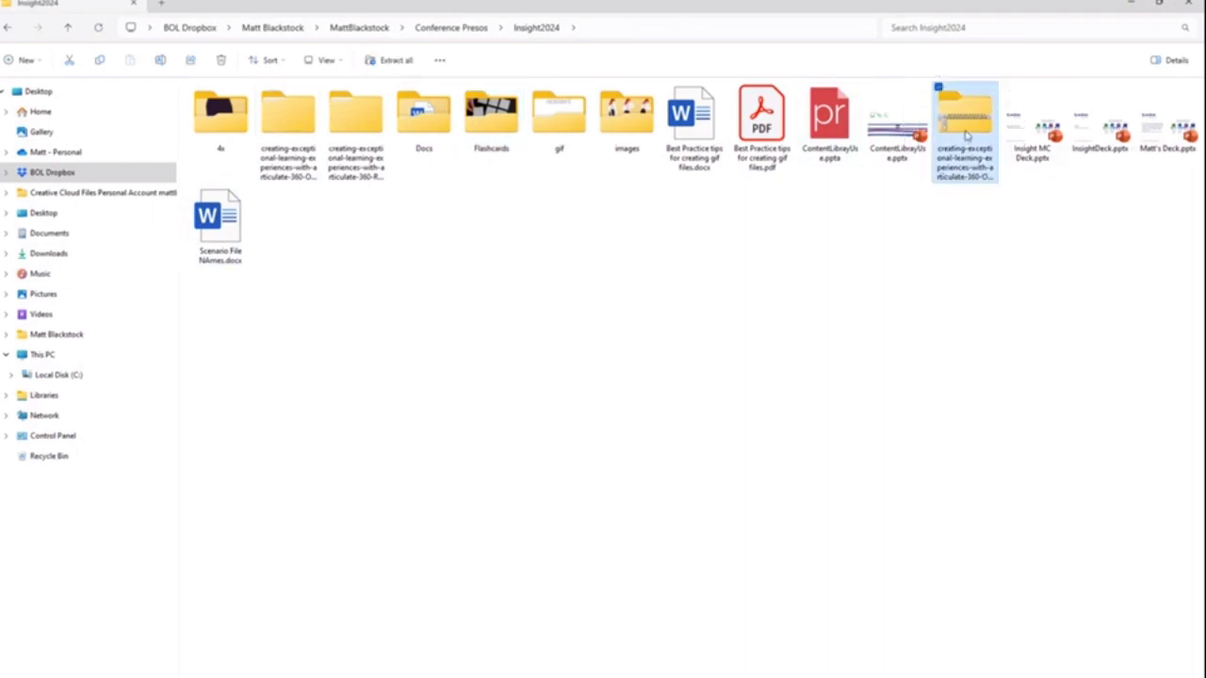
Step: Open content > assets inside the extracted Original course folder and adjust the thumbnail size to examine the published character images
left_click(291, 125)
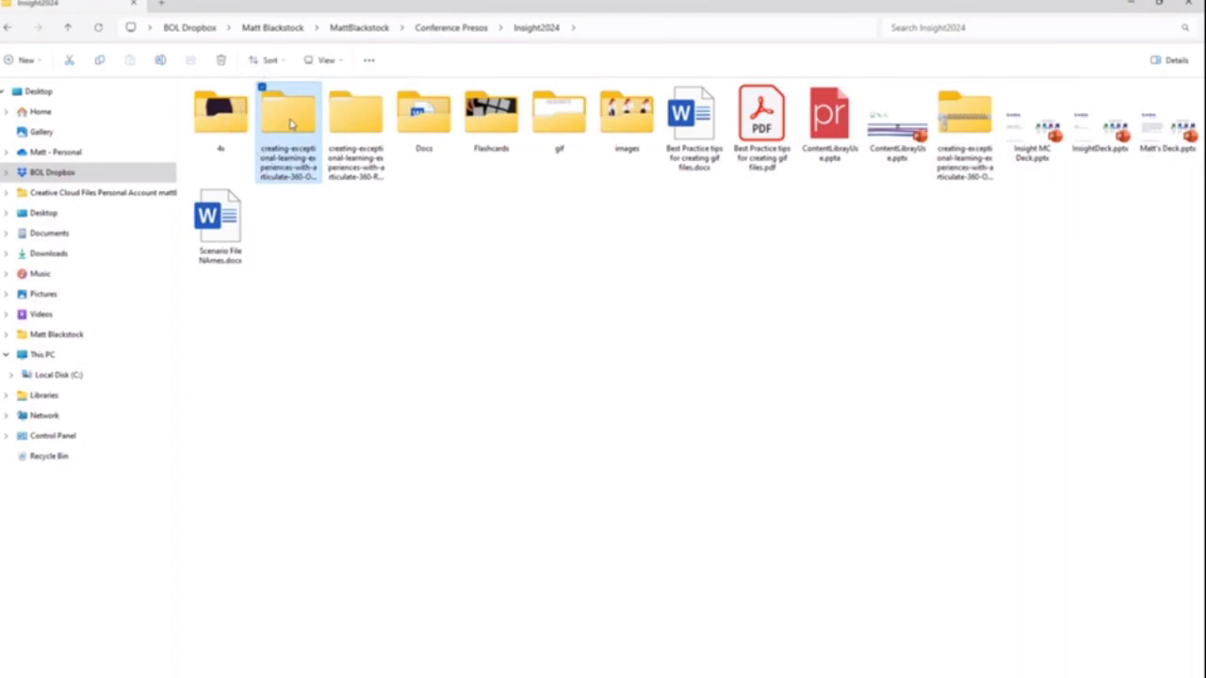
double_click(291, 126)
left_click(229, 112)
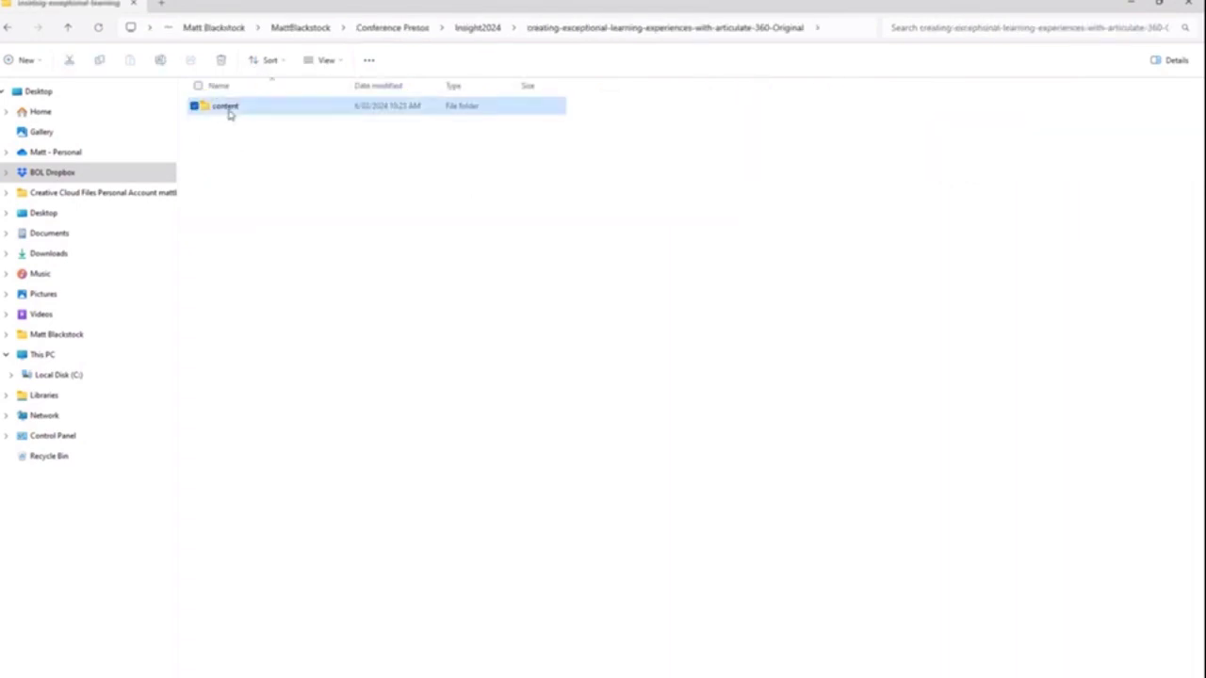
double_click(229, 112)
left_click(226, 109)
double_click(226, 109)
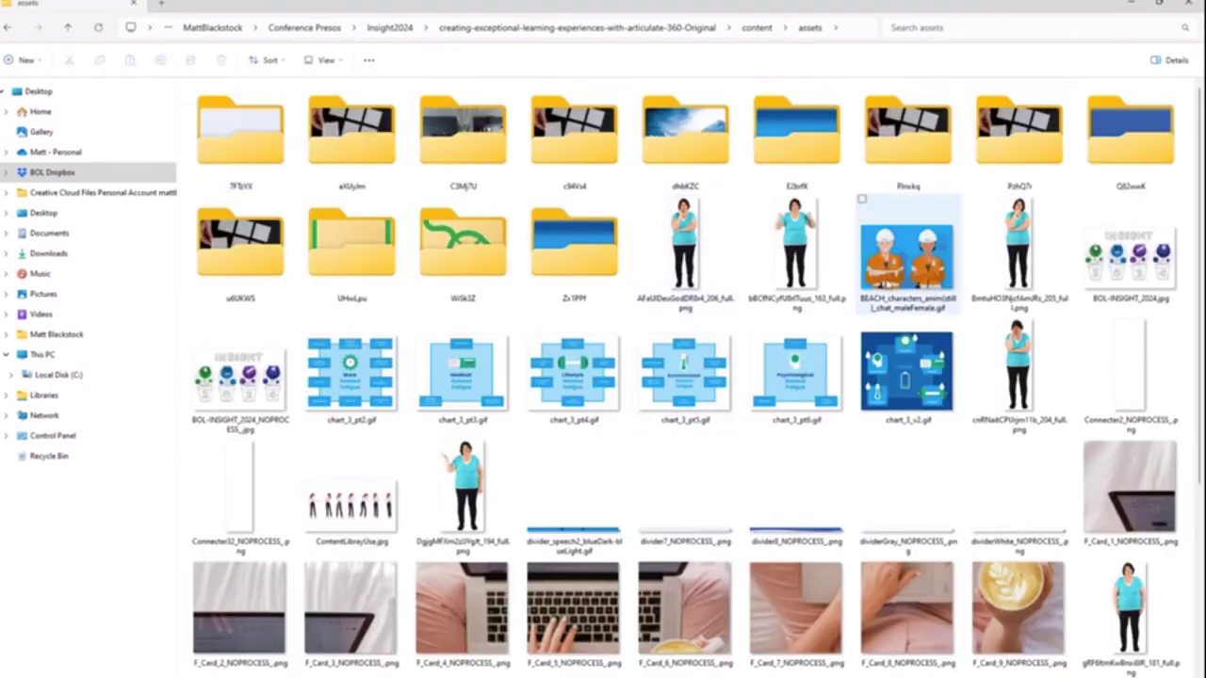
scroll(849, 327, "down", 2, "ctrl")
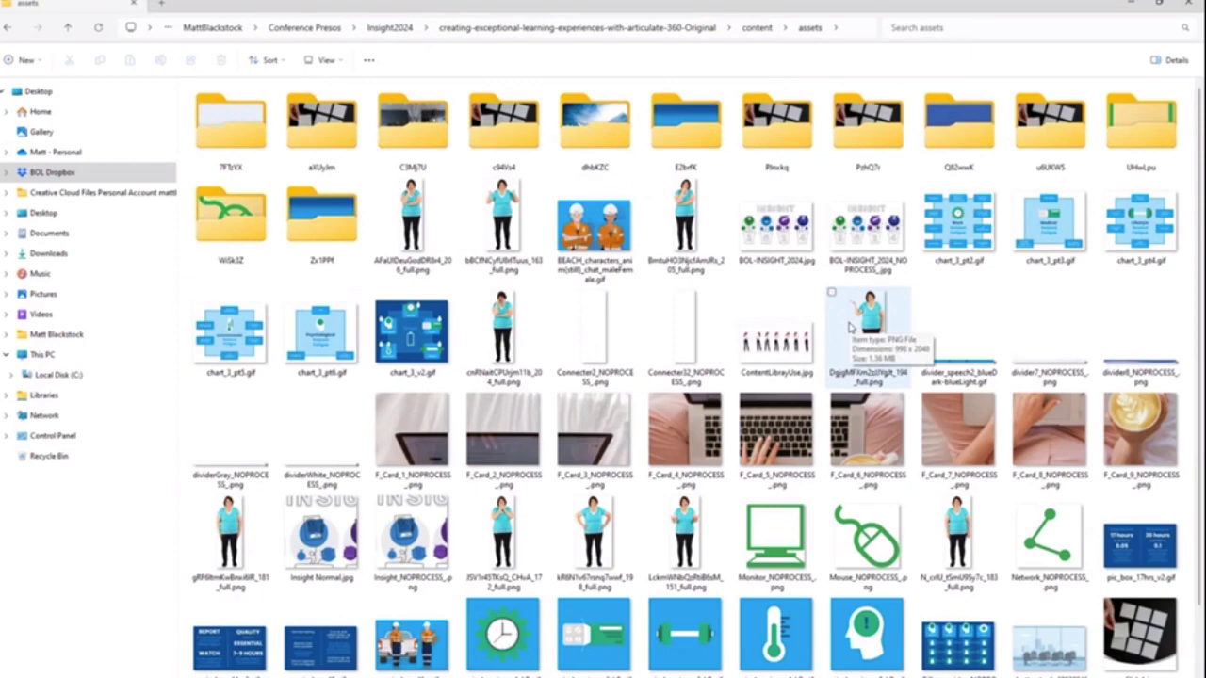
scroll(849, 327, "up", 1, "ctrl")
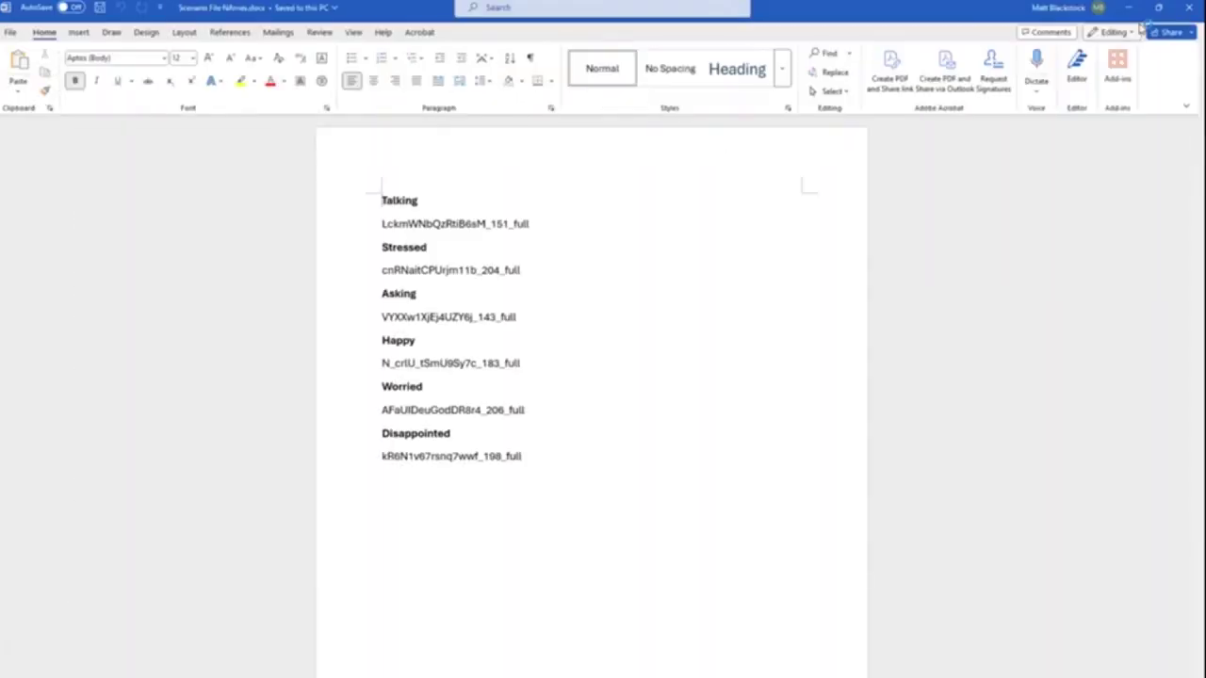
Step: Restore the Scenario File NAmes.docx window, narrow it, and place it beside the character images in the assets folder
left_click(1158, 7)
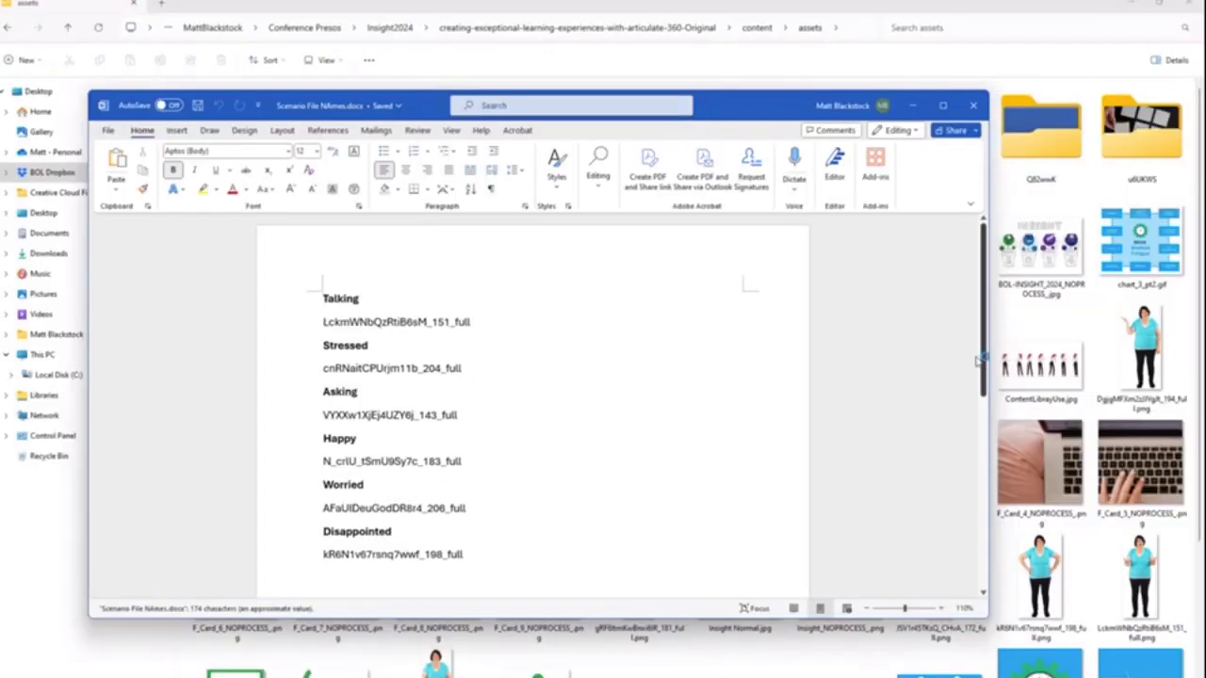
left_click_drag(987, 396, 484, 395)
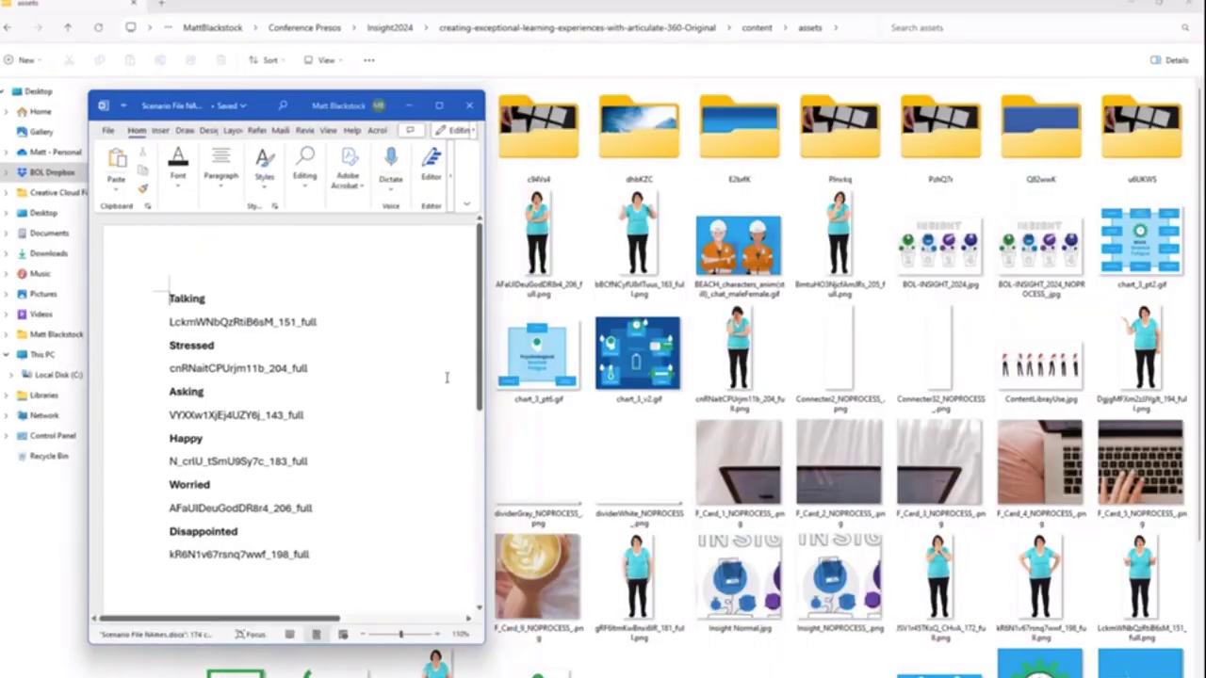
left_click_drag(281, 105, 207, 54)
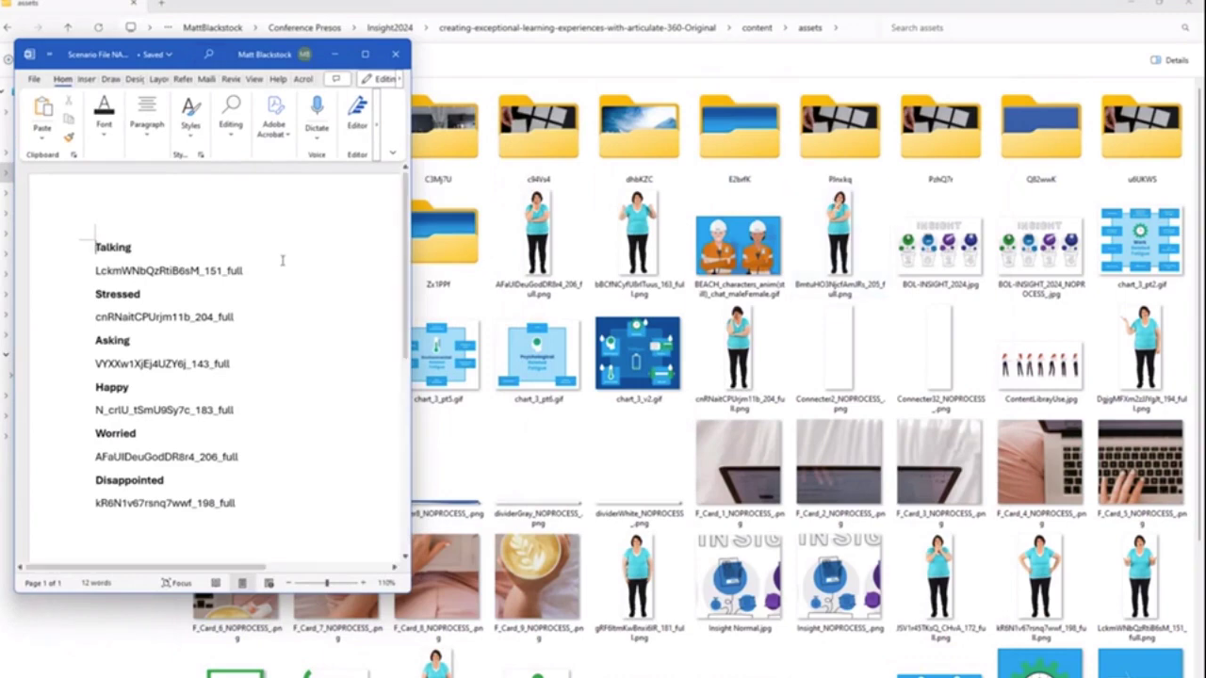
Step: Highlight the file names listed under Talking, Stressed, Asking and Happy one by one, and minimize the Word document
left_click(76, 271)
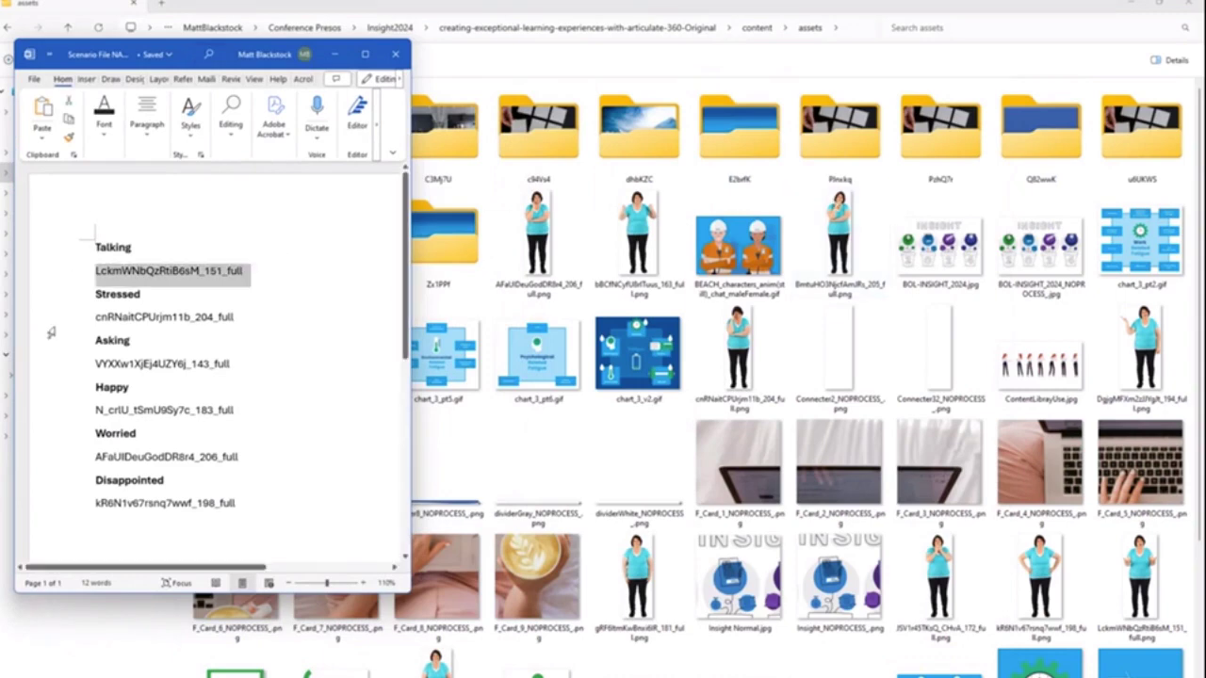
left_click(64, 320)
left_click(66, 363)
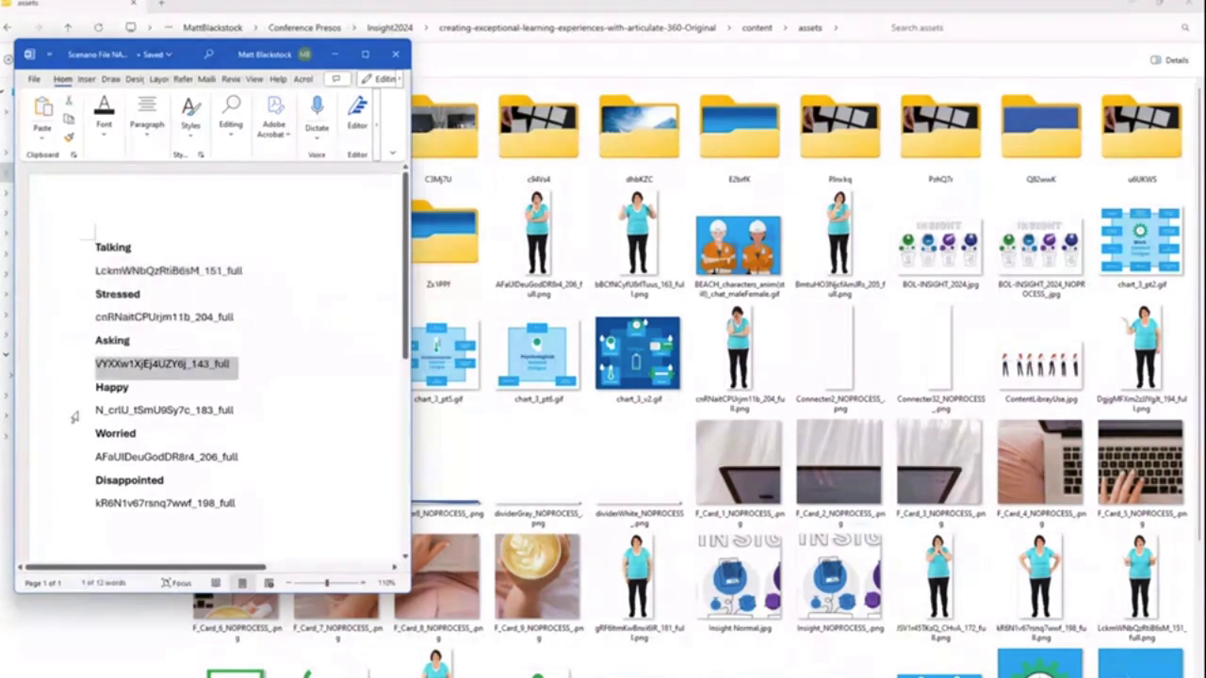
left_click(73, 411)
left_click(249, 204)
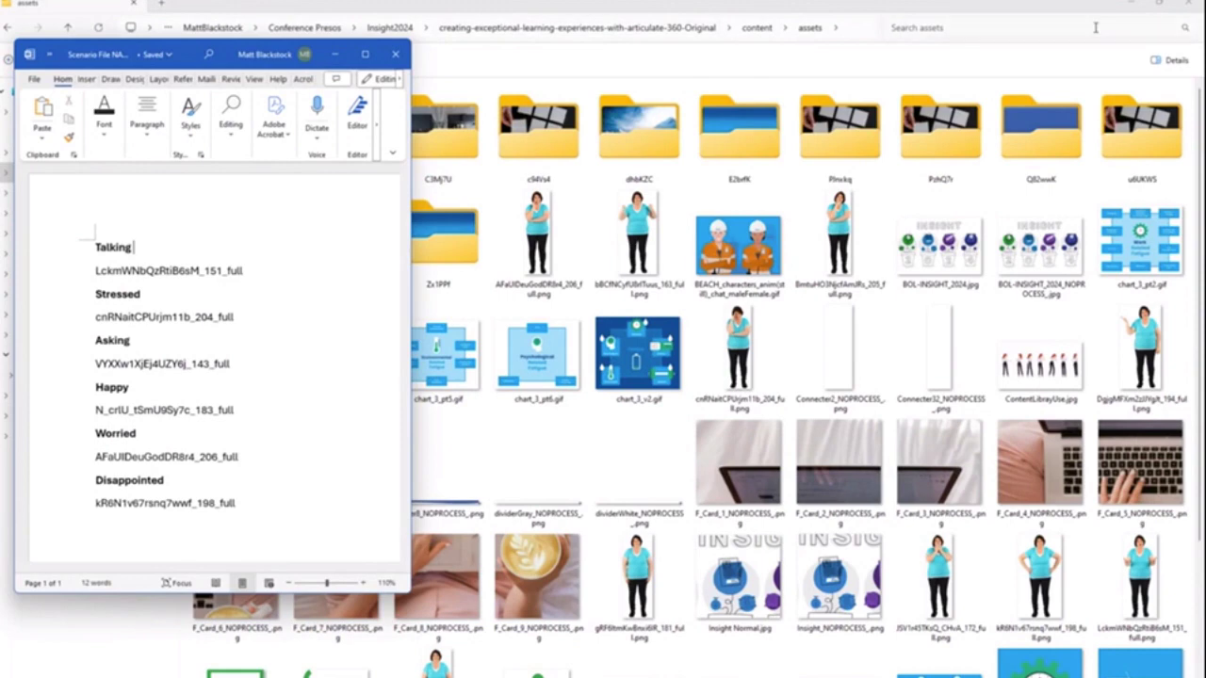
left_click(336, 55)
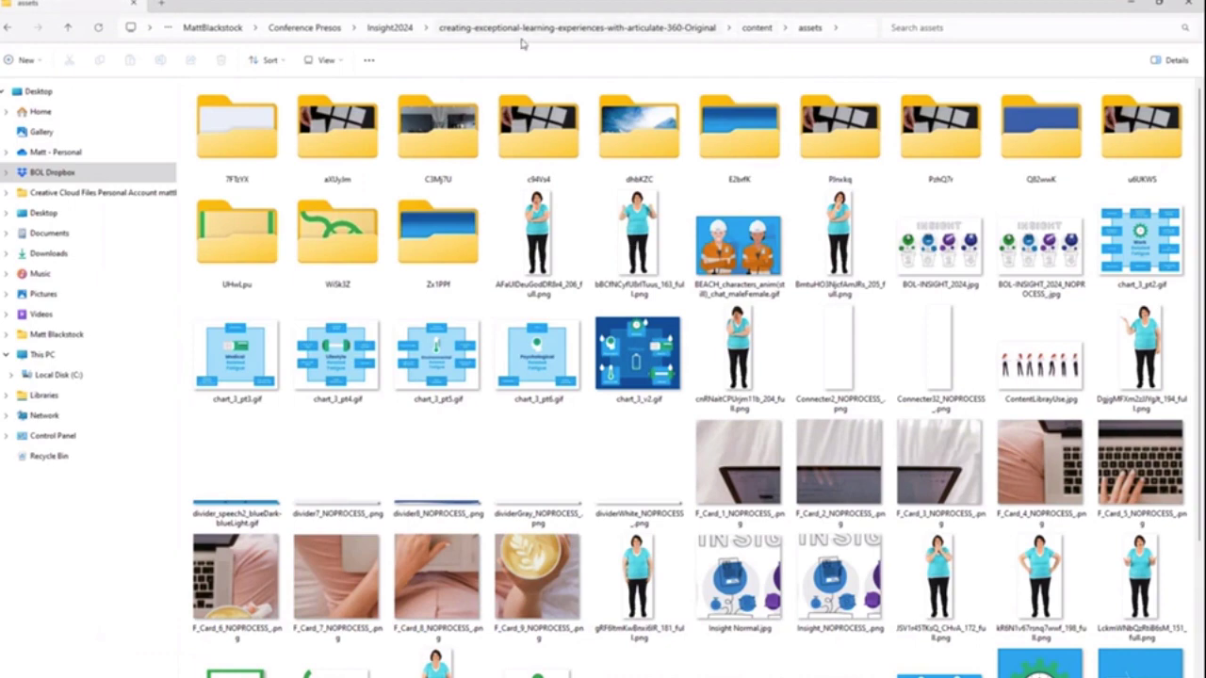
Step: Open content > assets in the Replacement course folder and examine the replaced character images under the original file names
left_click(389, 29)
left_click(368, 135)
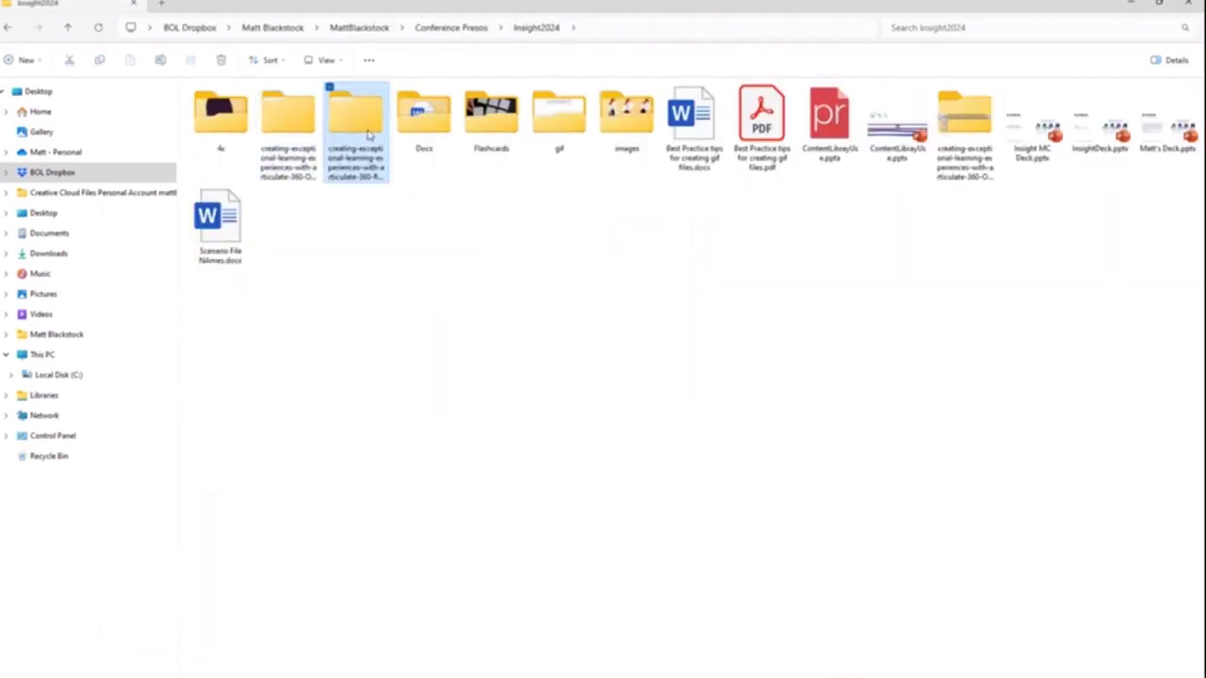
double_click(368, 135)
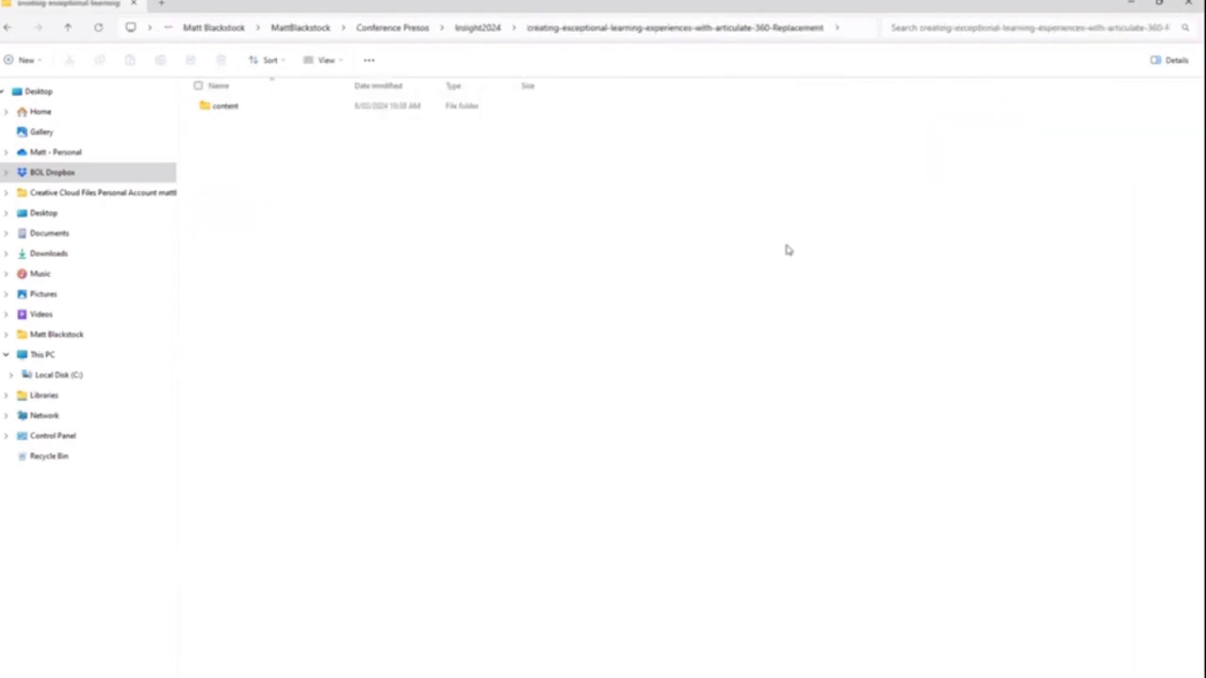
double_click(224, 108)
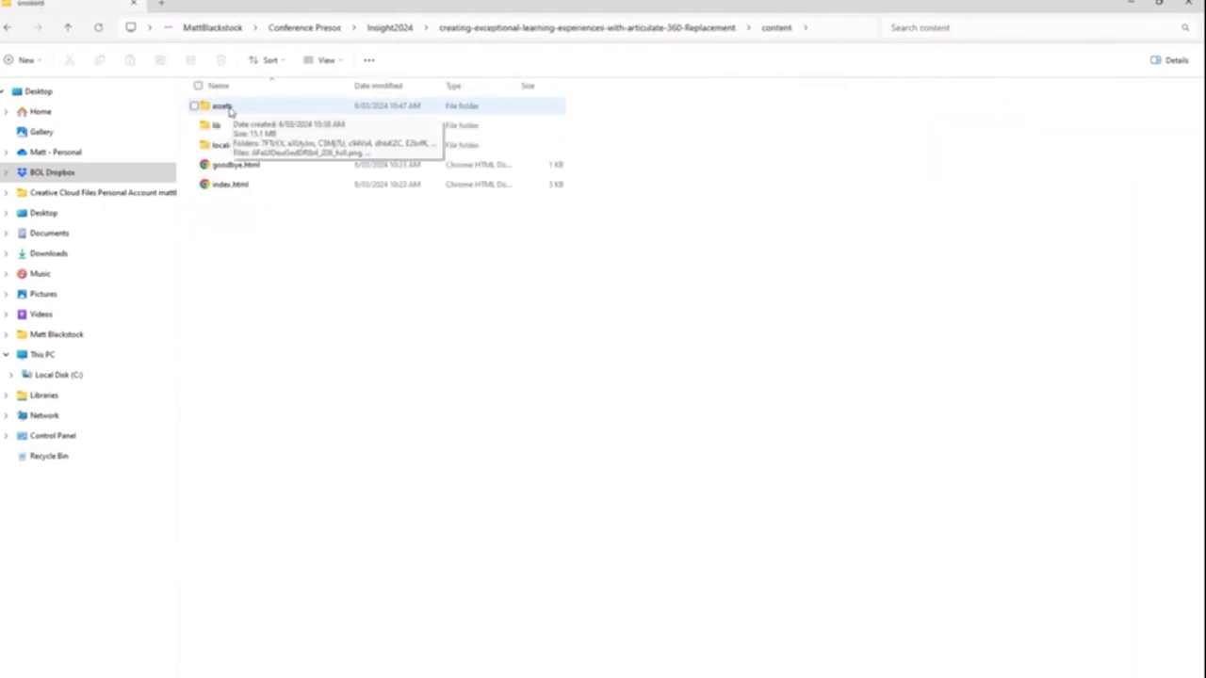
double_click(226, 111)
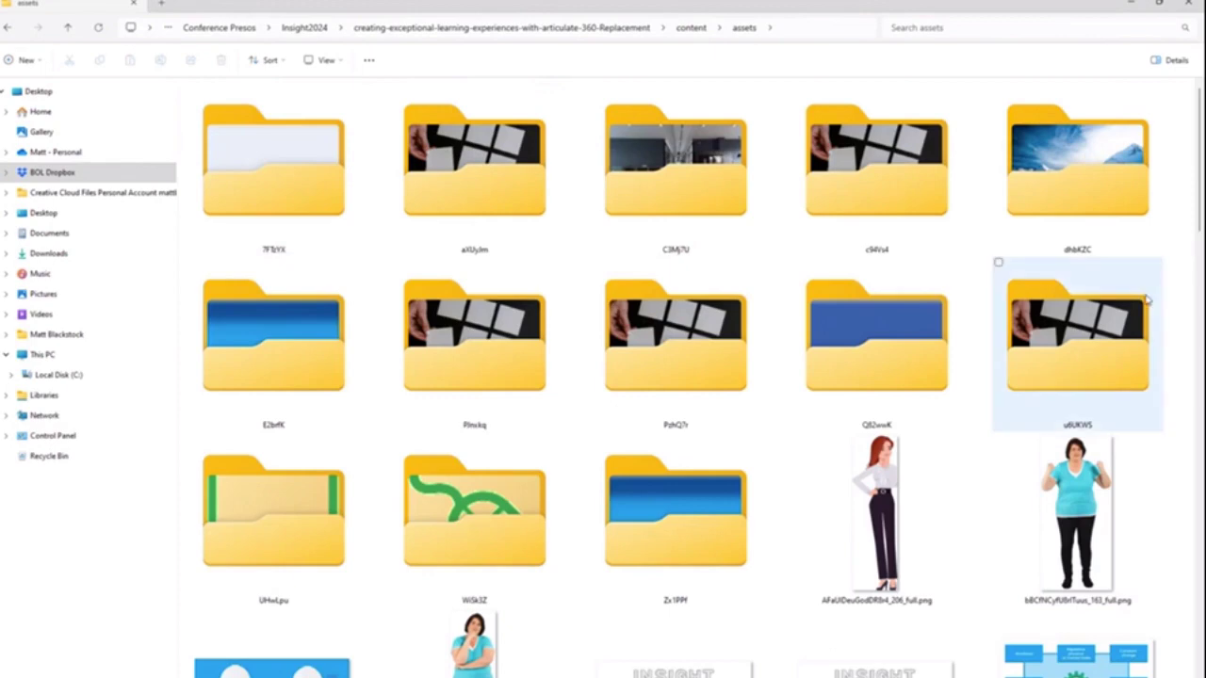
scroll(1147, 300, "down", 1, "ctrl")
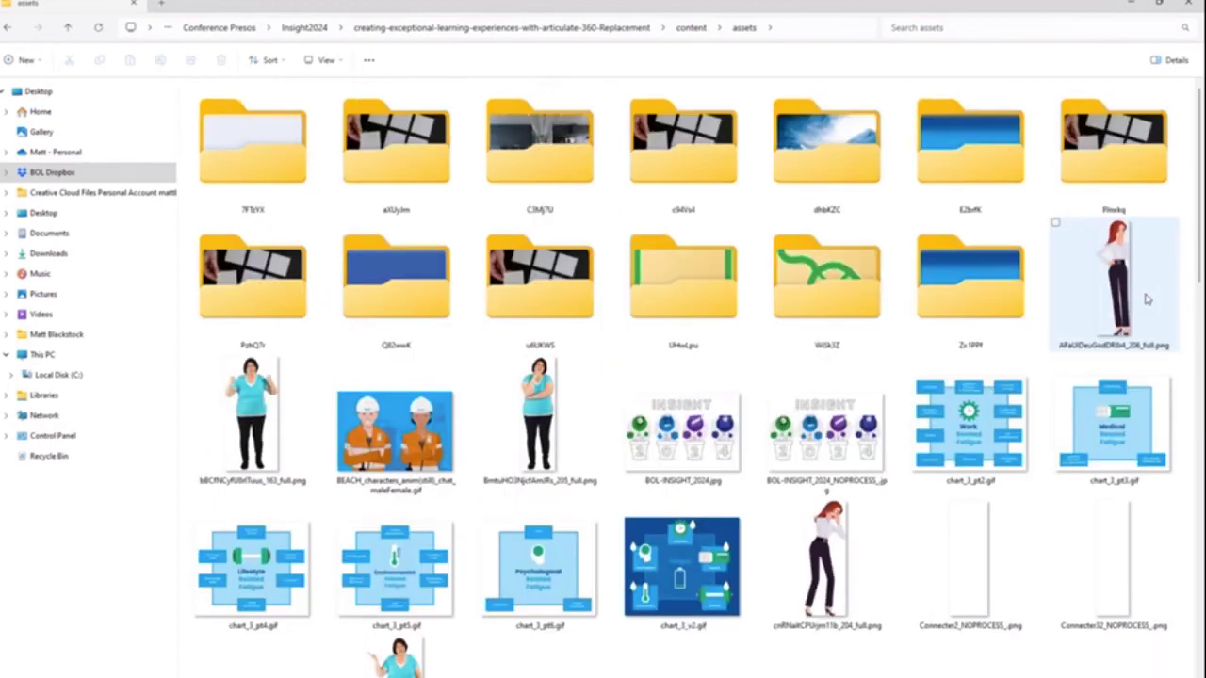
scroll(1148, 299, "down", 1, "ctrl")
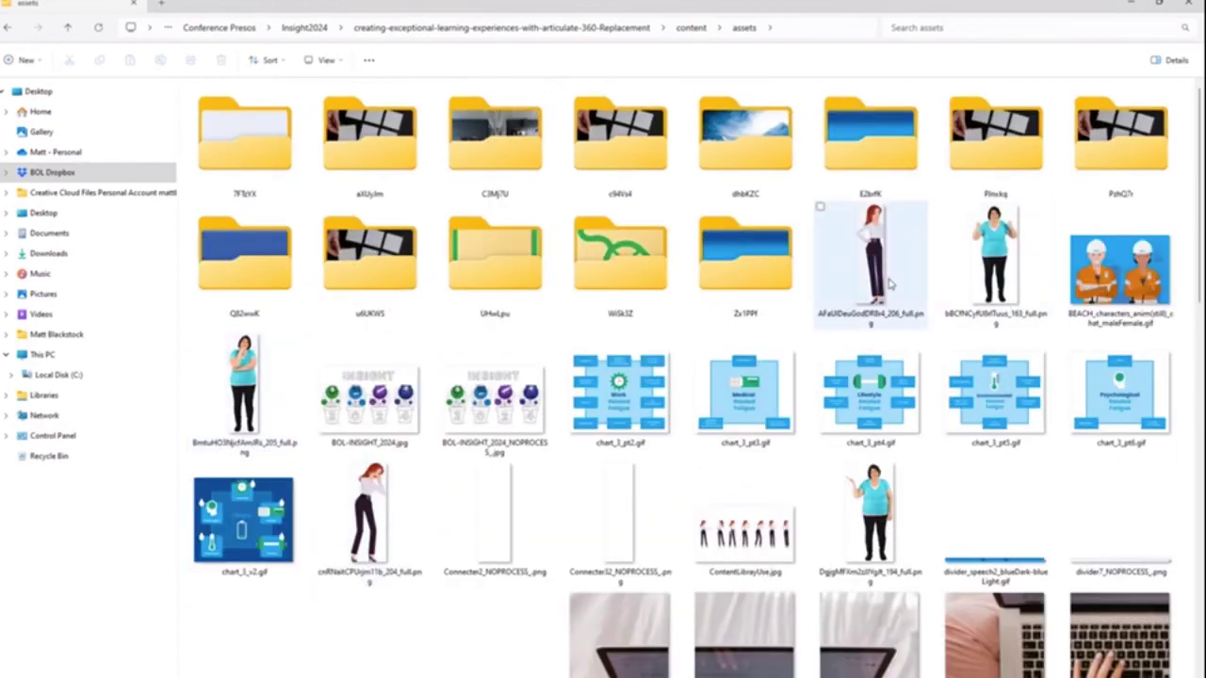
scroll(735, 386, "down", 3)
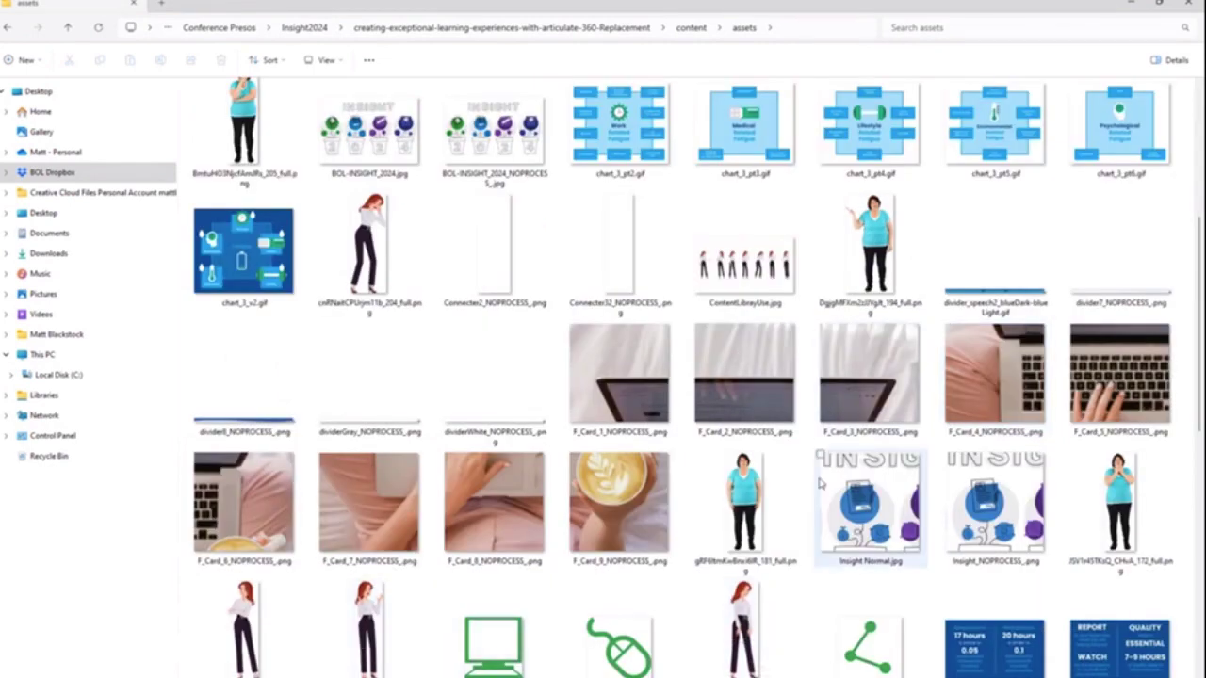
scroll(997, 170, "up", 3)
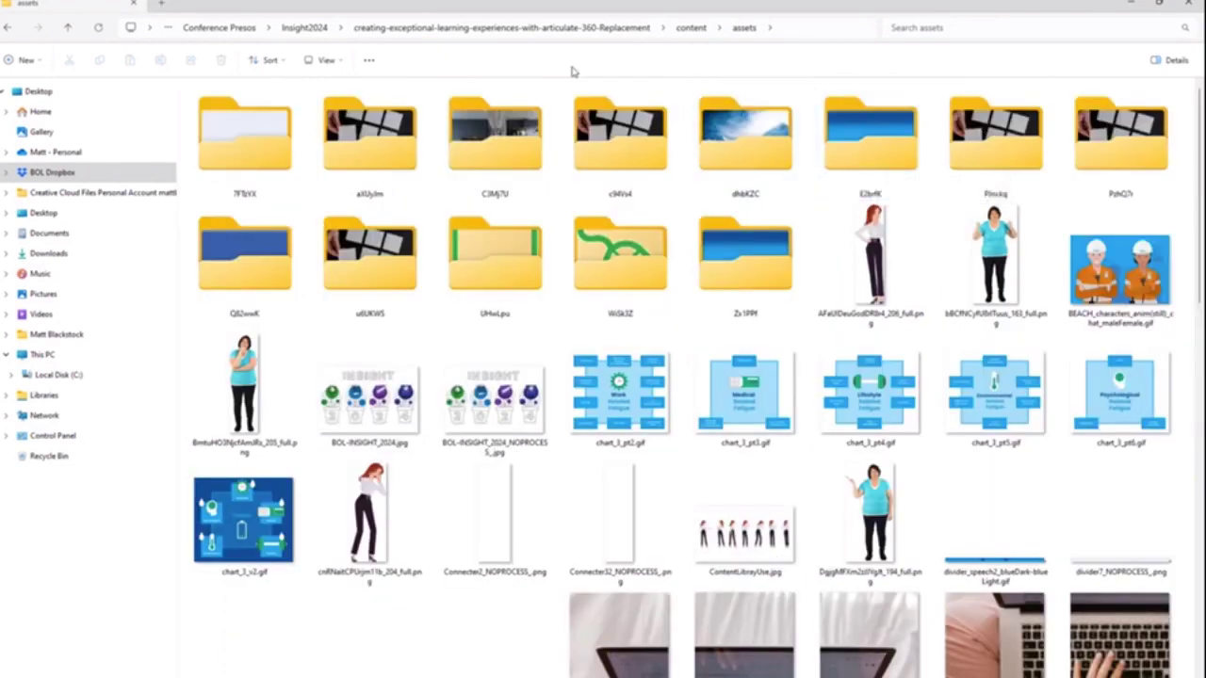
Step: Go back up to Insight2024, reopen the Replacement folder's content folder, and launch index.html in the browser
left_click(689, 28)
left_click(603, 28)
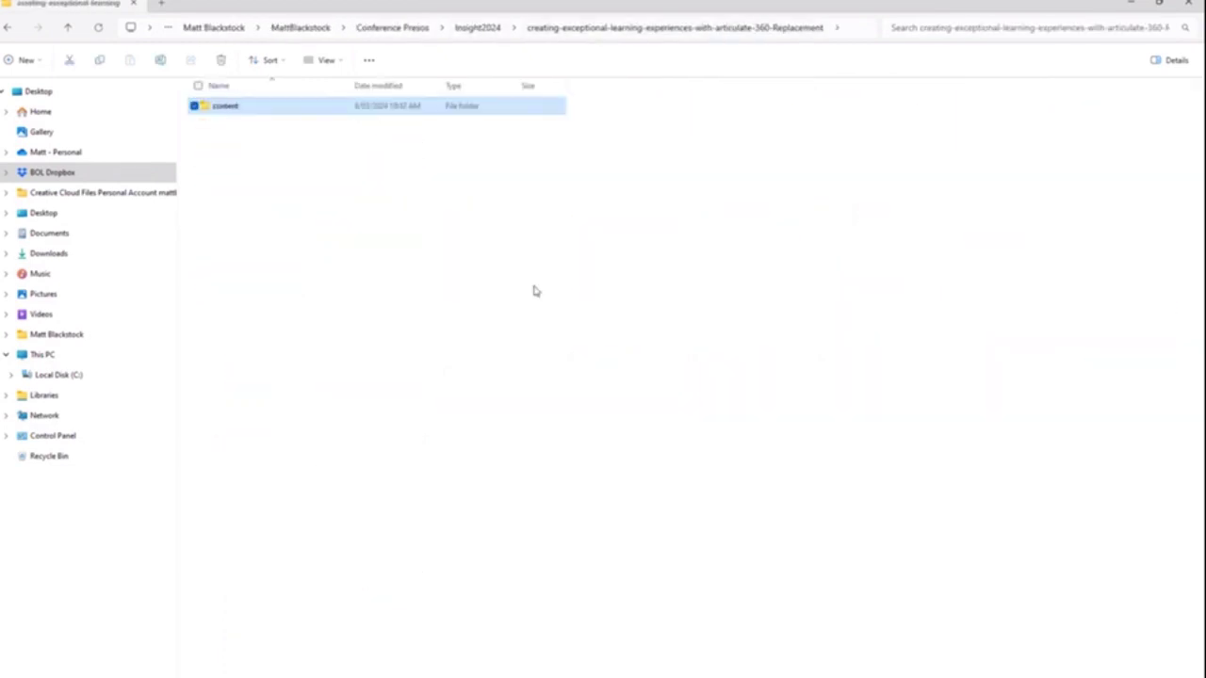
left_click(482, 30)
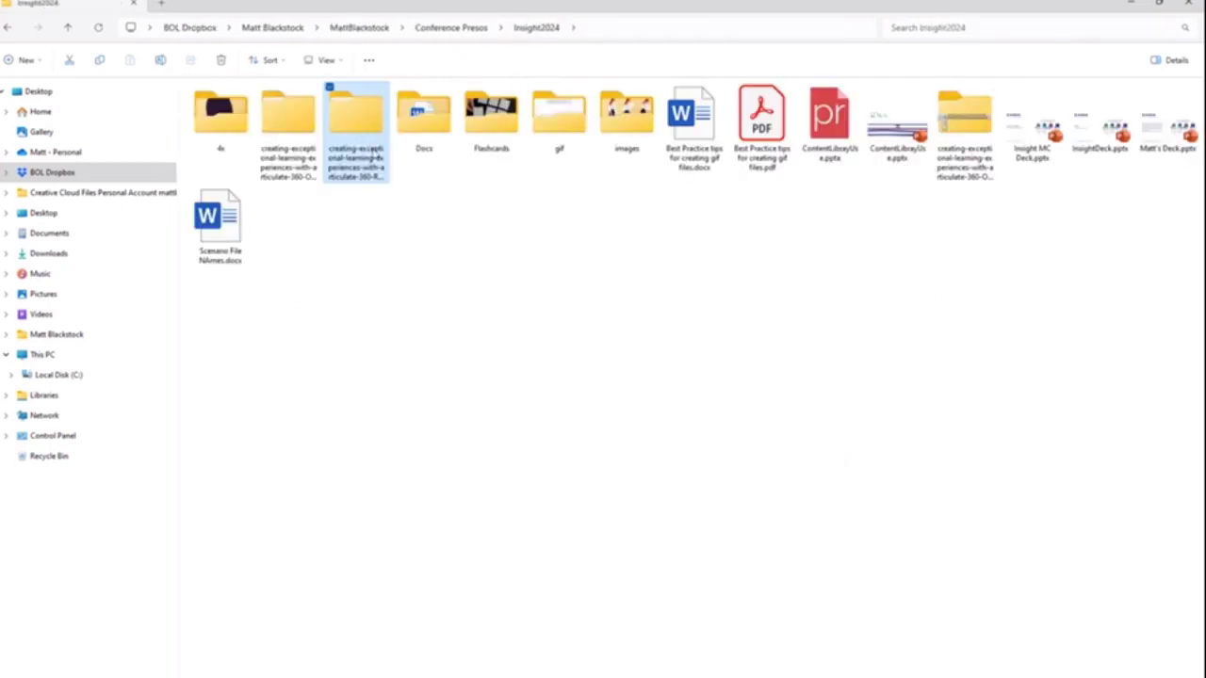
double_click(374, 153)
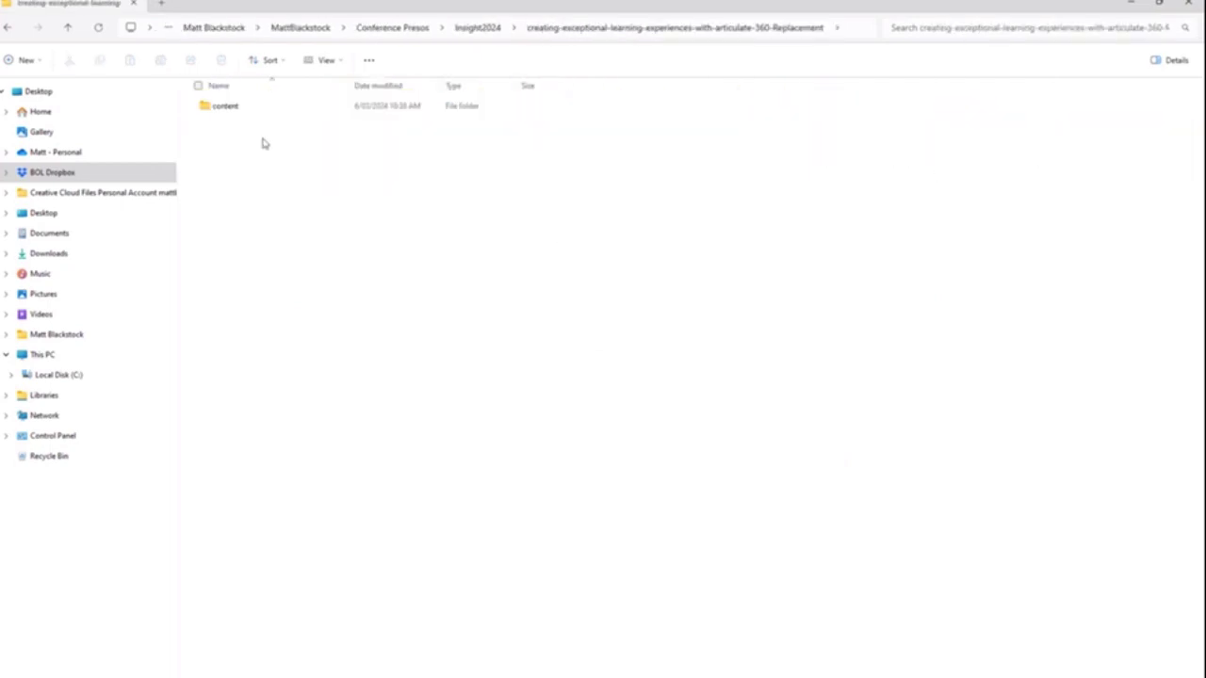
double_click(229, 109)
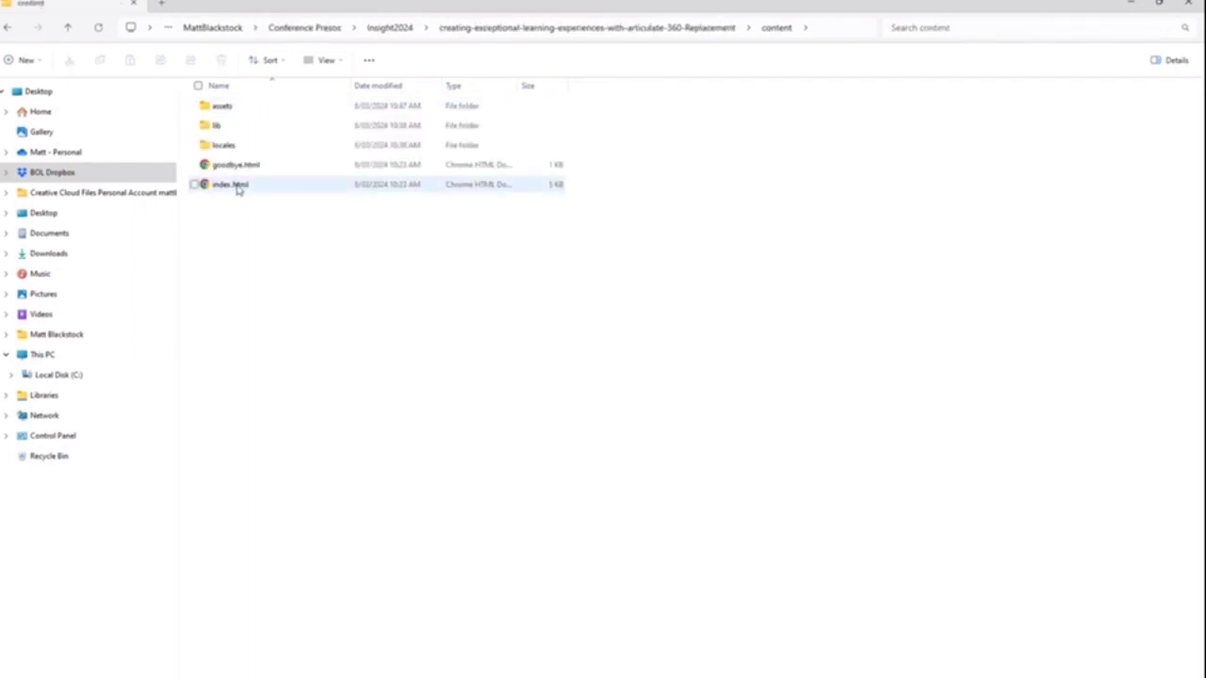
double_click(237, 187)
double_click(239, 187)
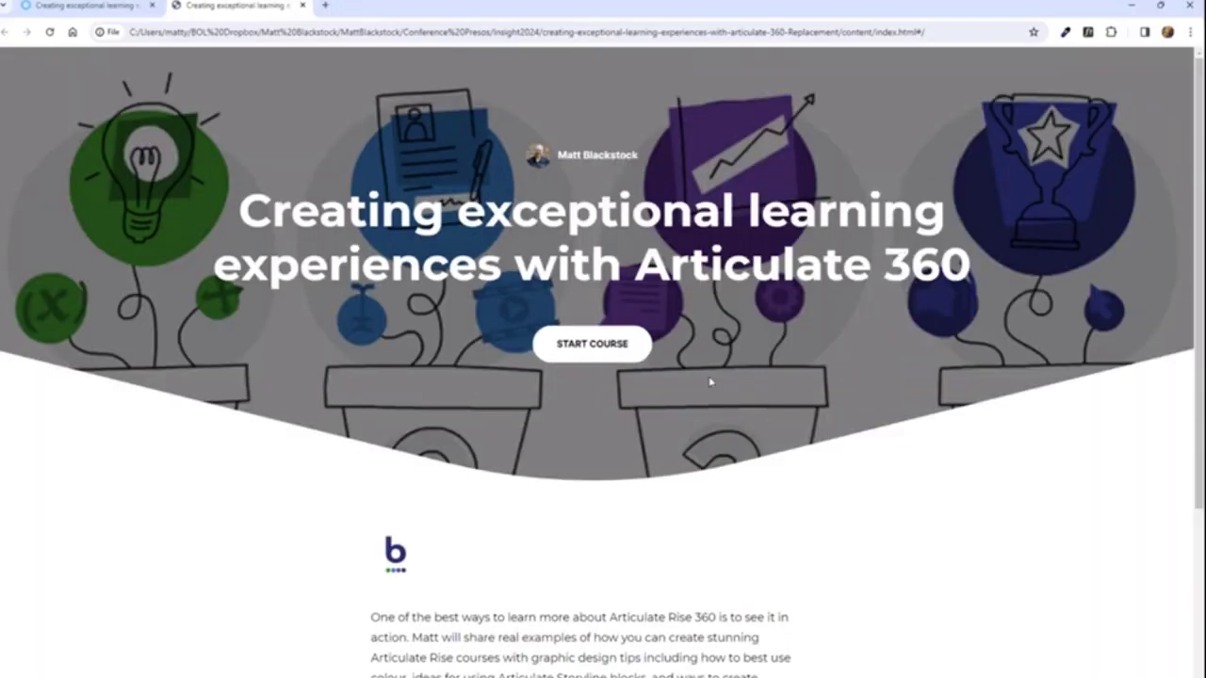
Step: Open the Use Your Own Scenario Characters lesson and play the scenario to its feedback, choosing to review the Bullying Policy
scroll(759, 259, "down", 3)
left_click(474, 646)
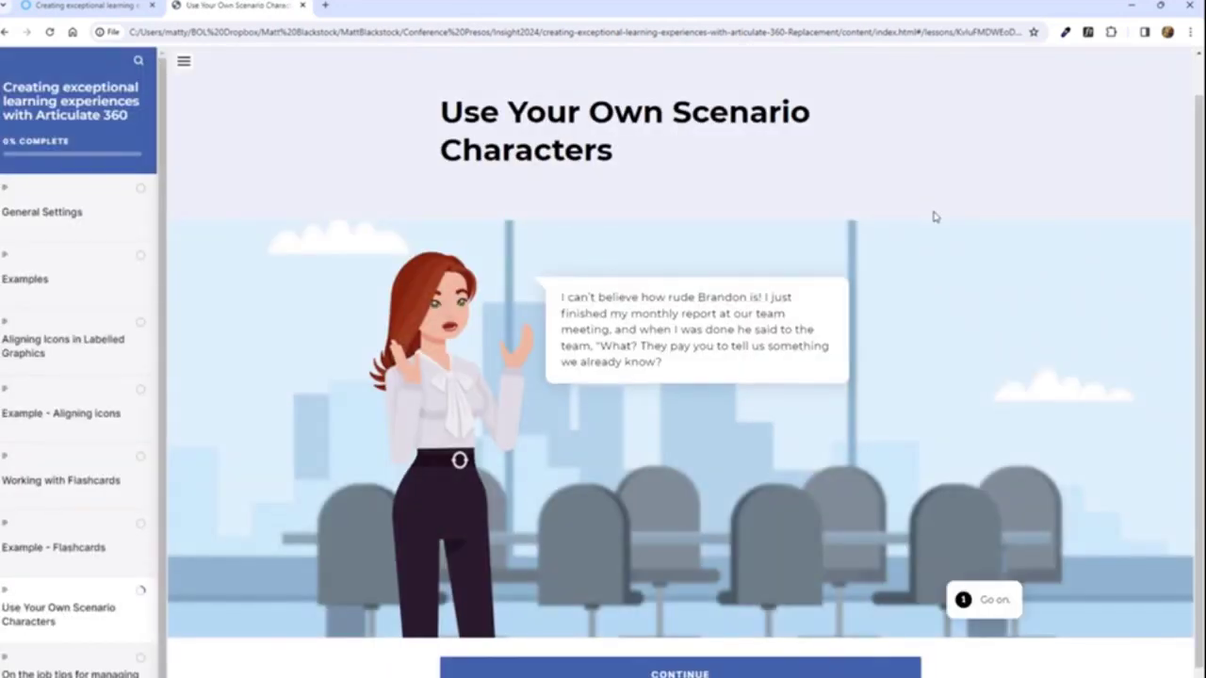
left_click(982, 599)
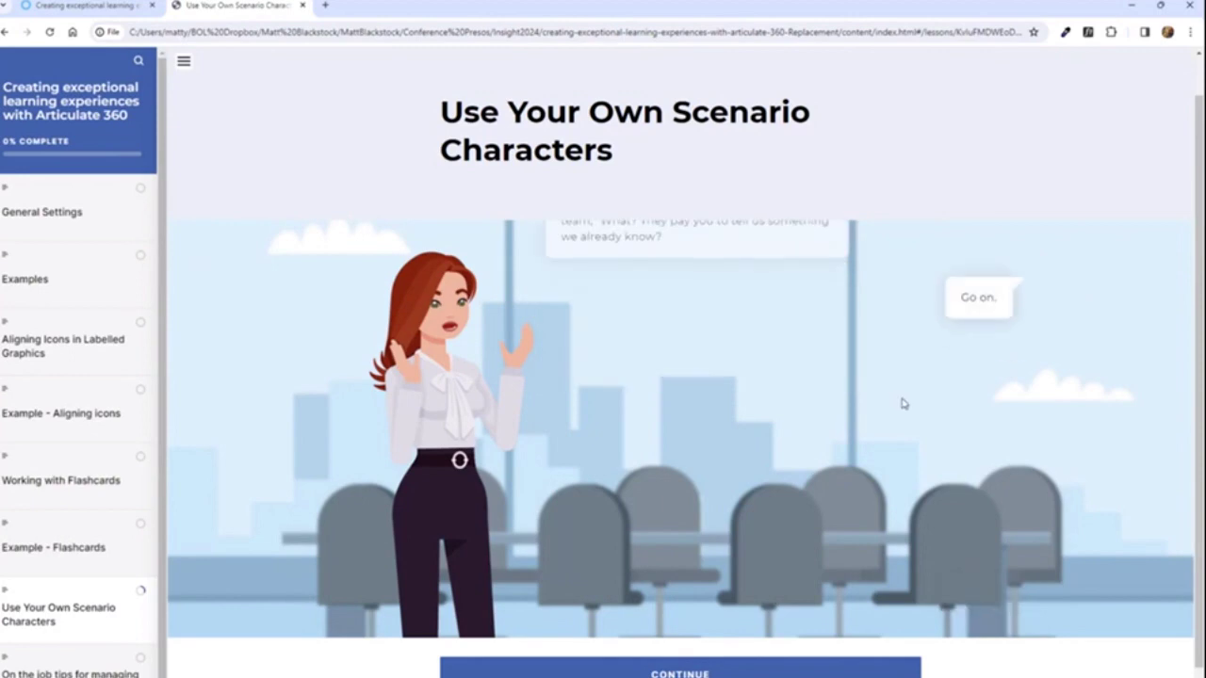
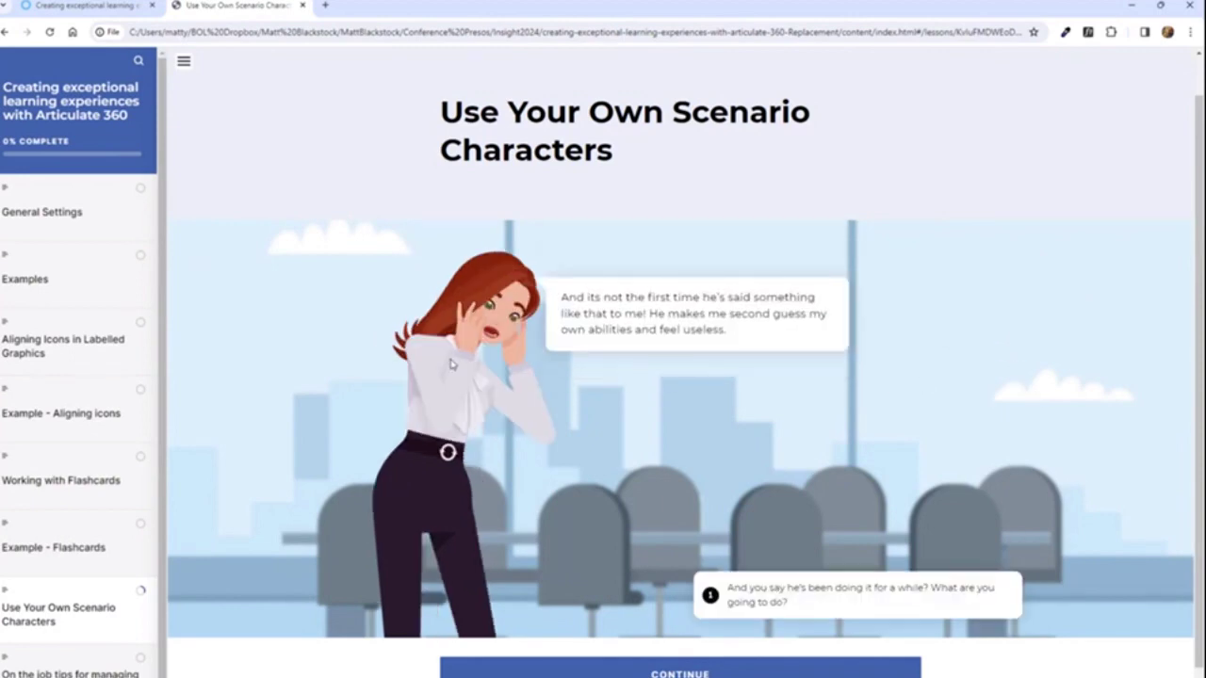
left_click(913, 604)
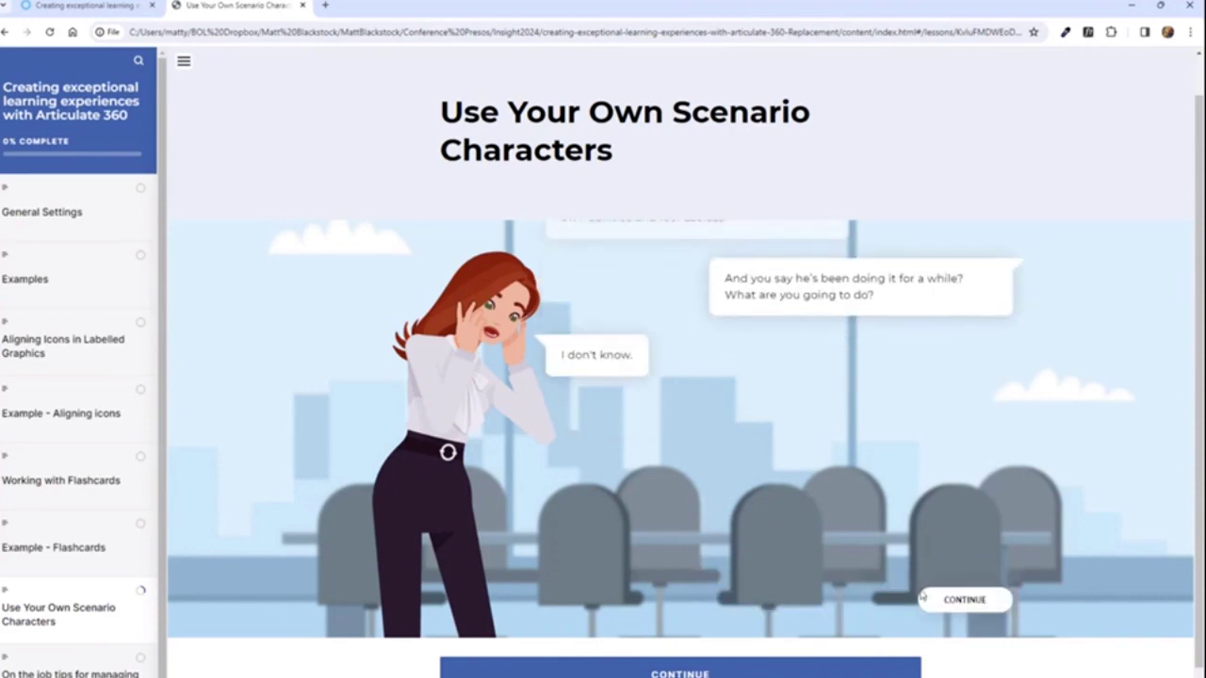
left_click(951, 600)
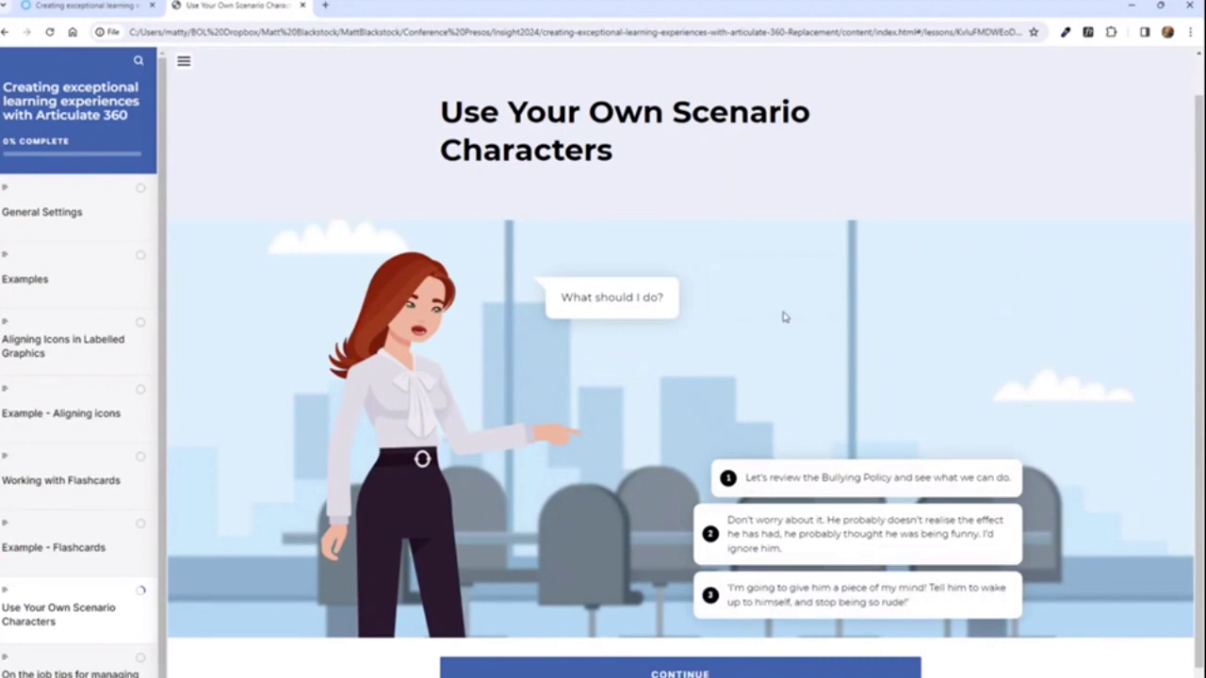
left_click(821, 478)
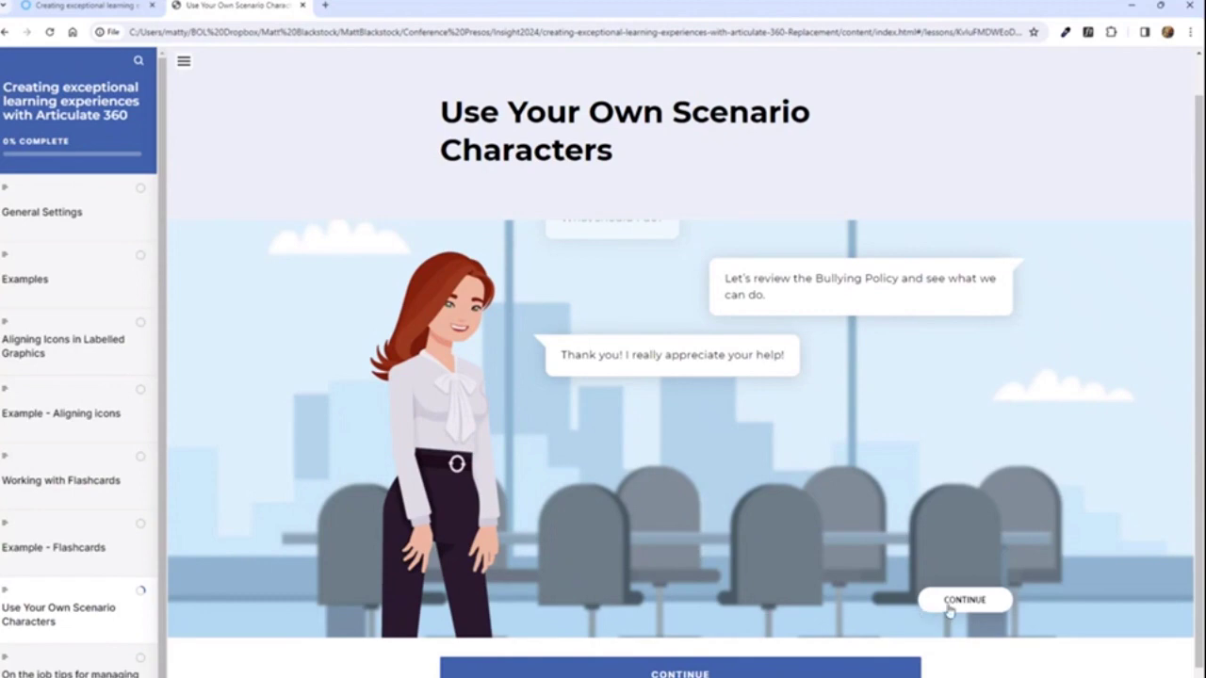
left_click(949, 605)
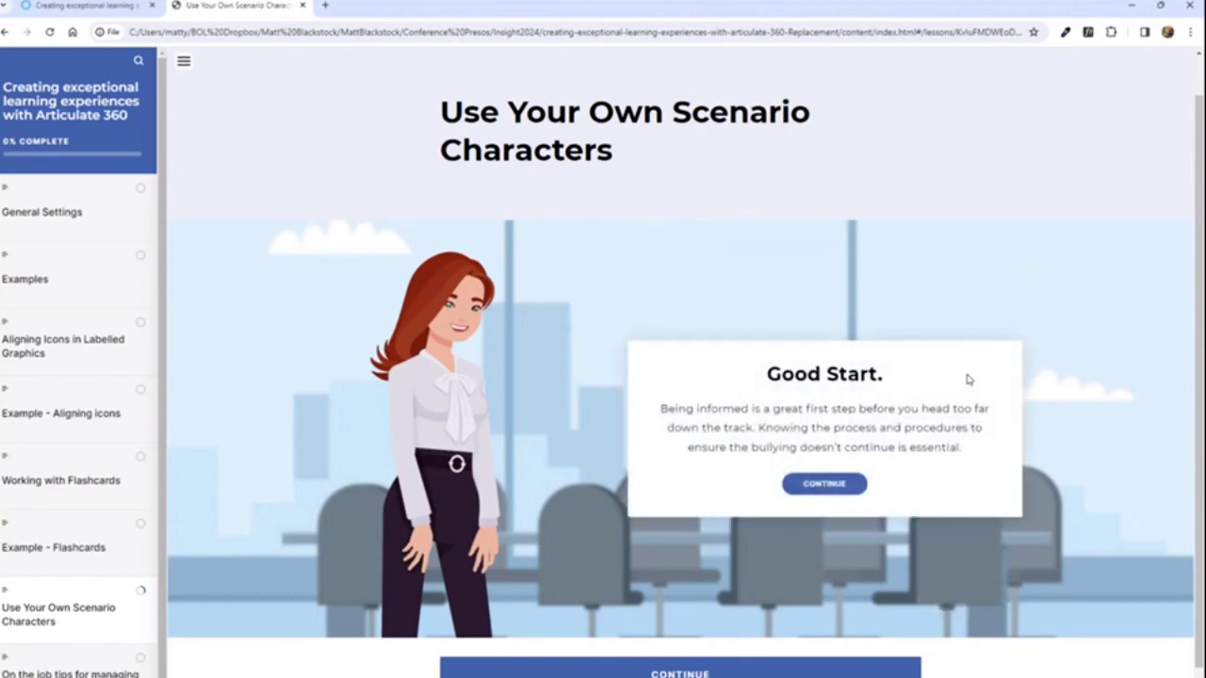
Step: Restart the bullying scenario after its feedback and replay it, choosing the reply about giving him a piece of my mind
left_click(841, 486)
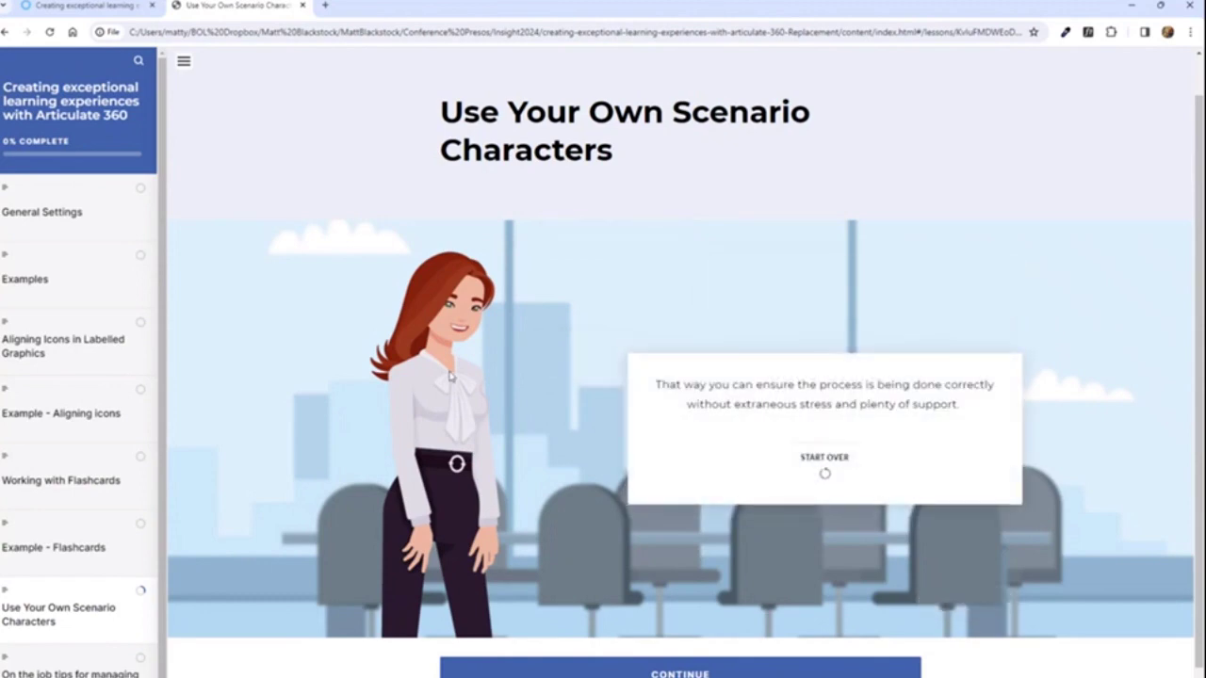
left_click(812, 474)
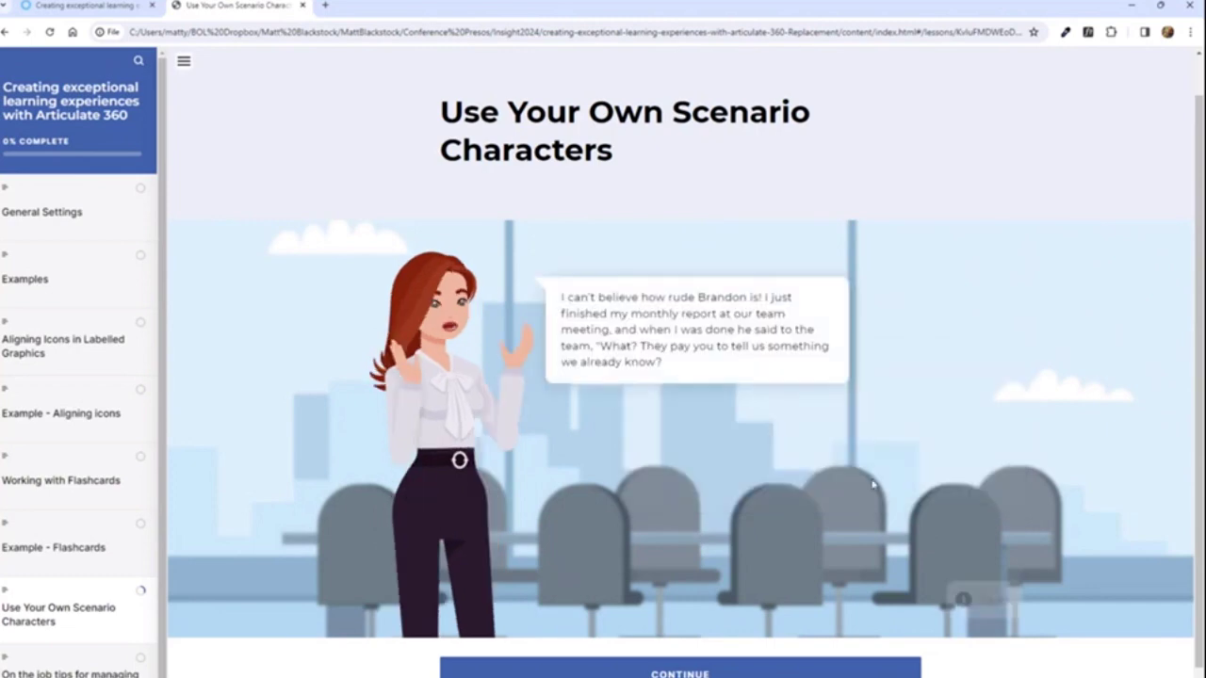
left_click(996, 603)
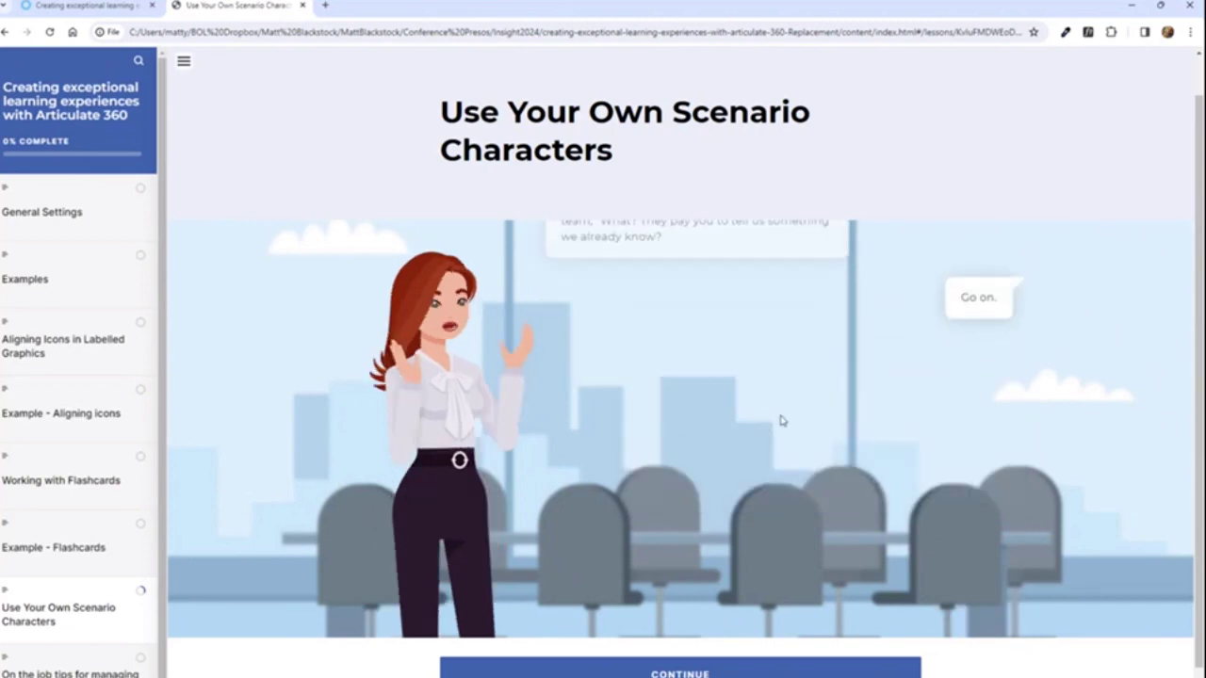
left_click(928, 601)
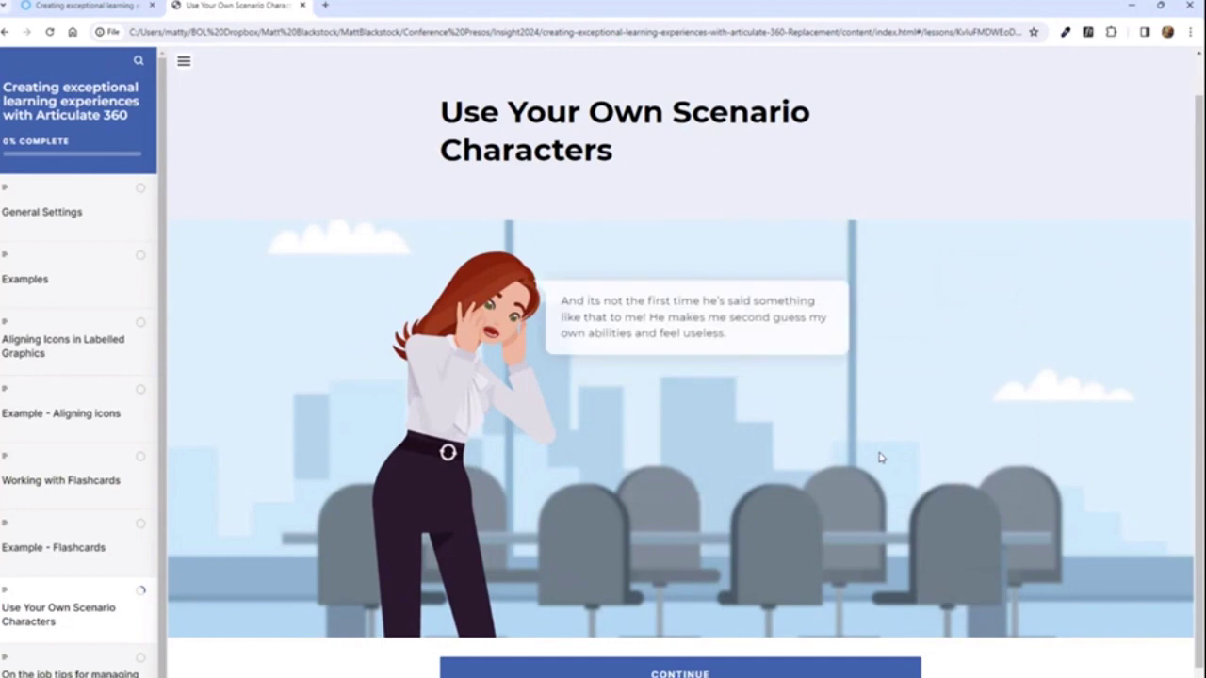
left_click(787, 582)
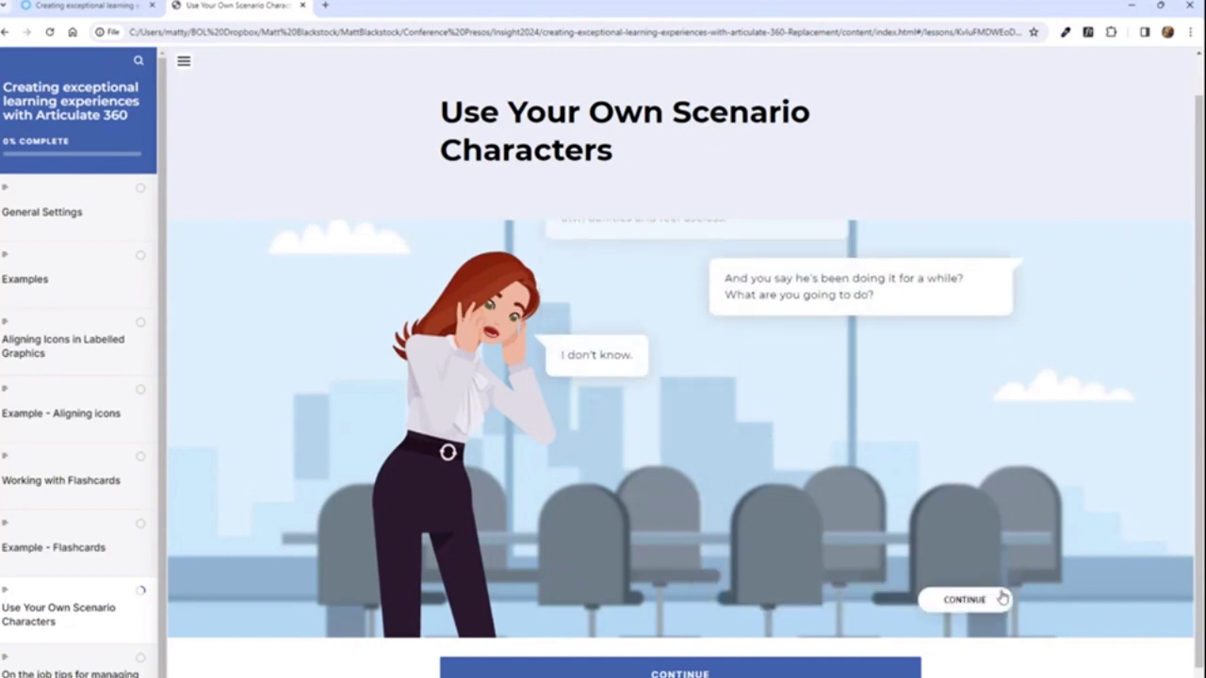
left_click(994, 599)
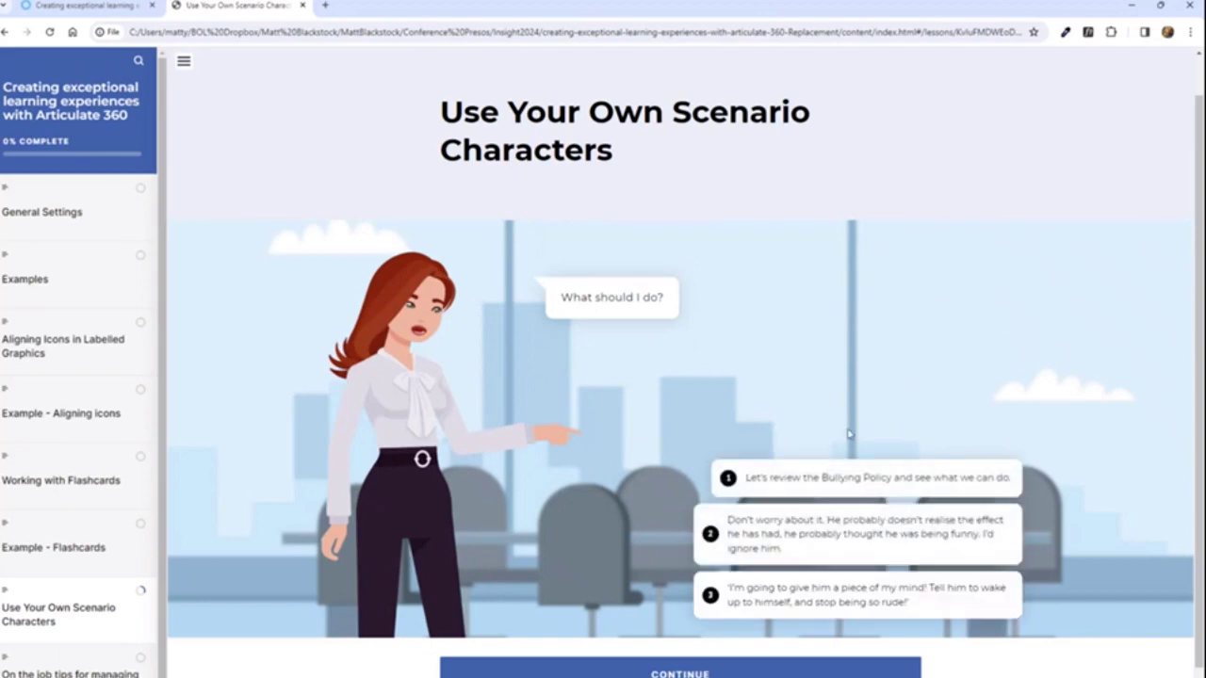
left_click(821, 617)
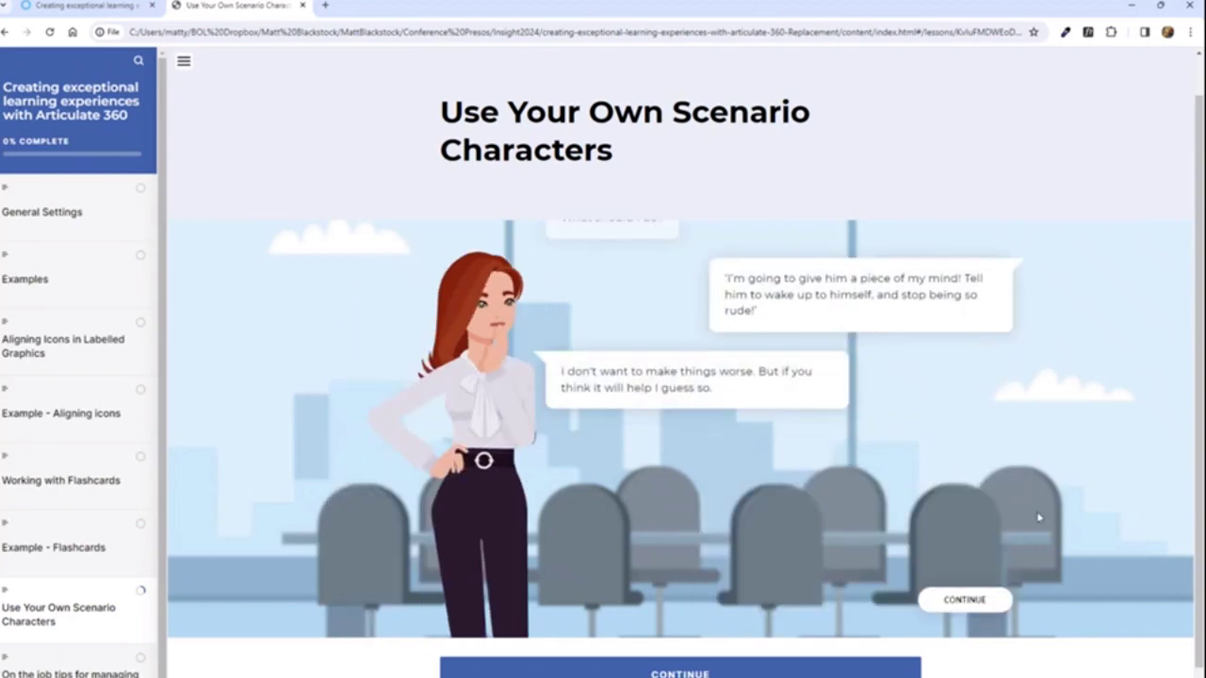
Step: Continue through the consequences of the chosen reply to the scenario's final feedback card
left_click(964, 600)
left_click(843, 509)
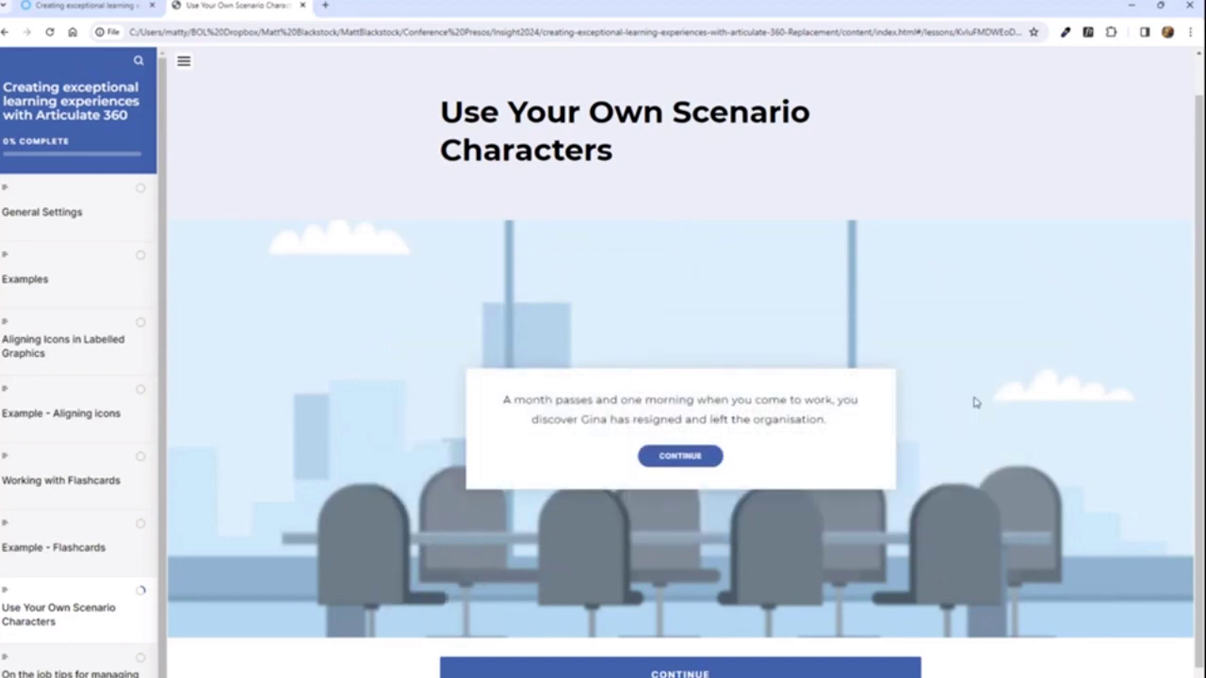
left_click(680, 458)
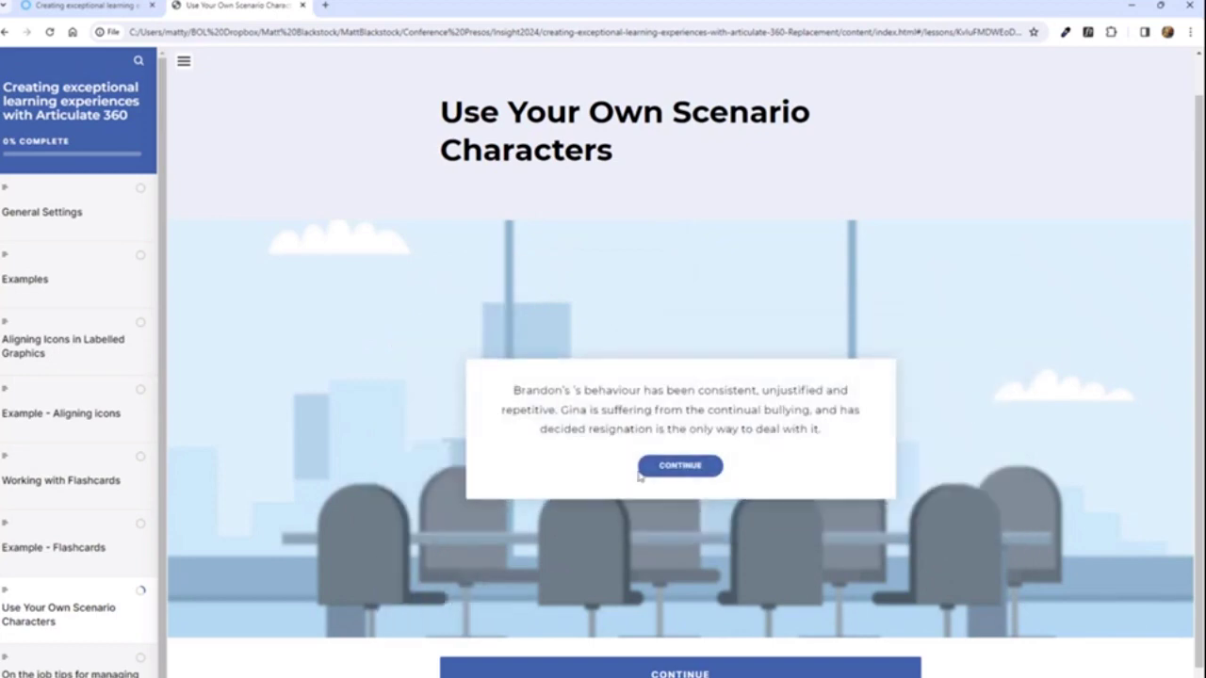
left_click(672, 468)
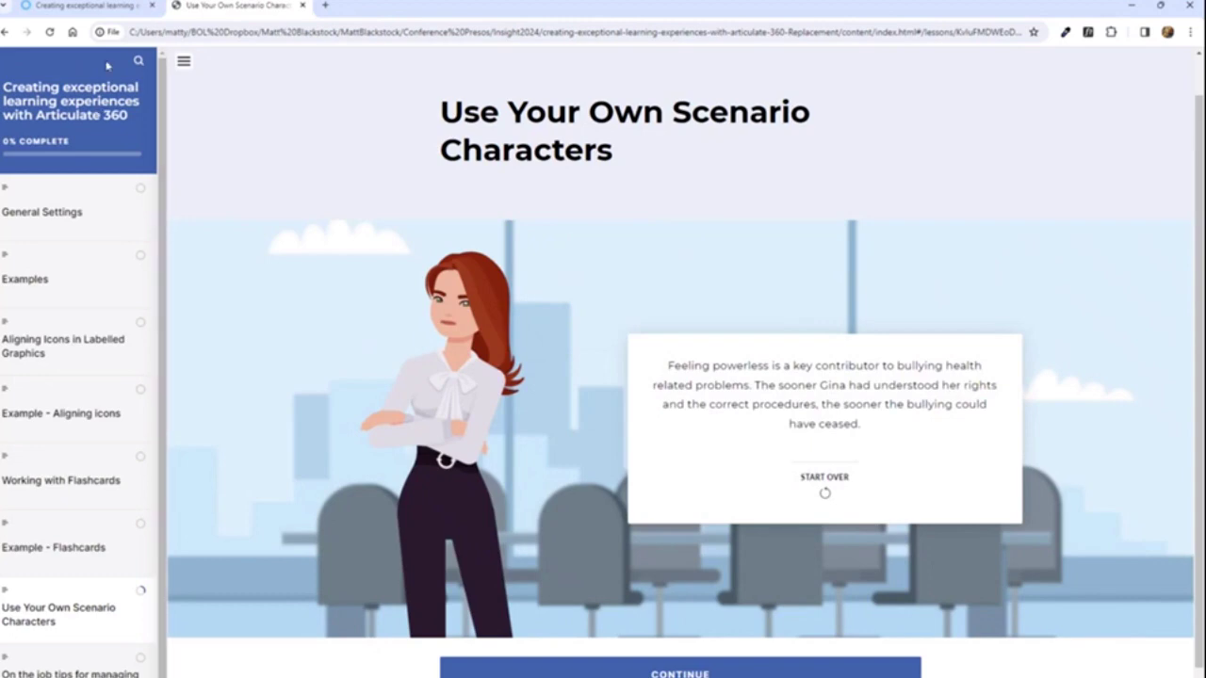
Step: Return to the Rise 360 authoring page, leave the scenario characters lesson, and open the Gifs lesson for editing
left_click(94, 8)
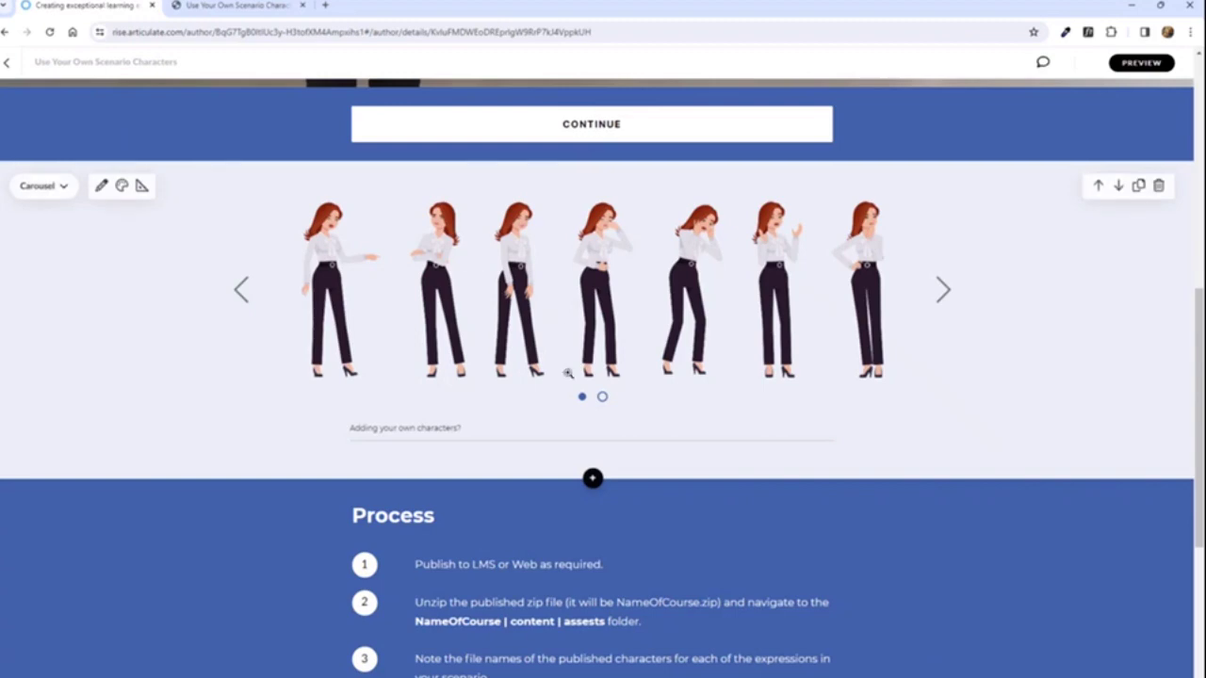
scroll(989, 316, "down", 3)
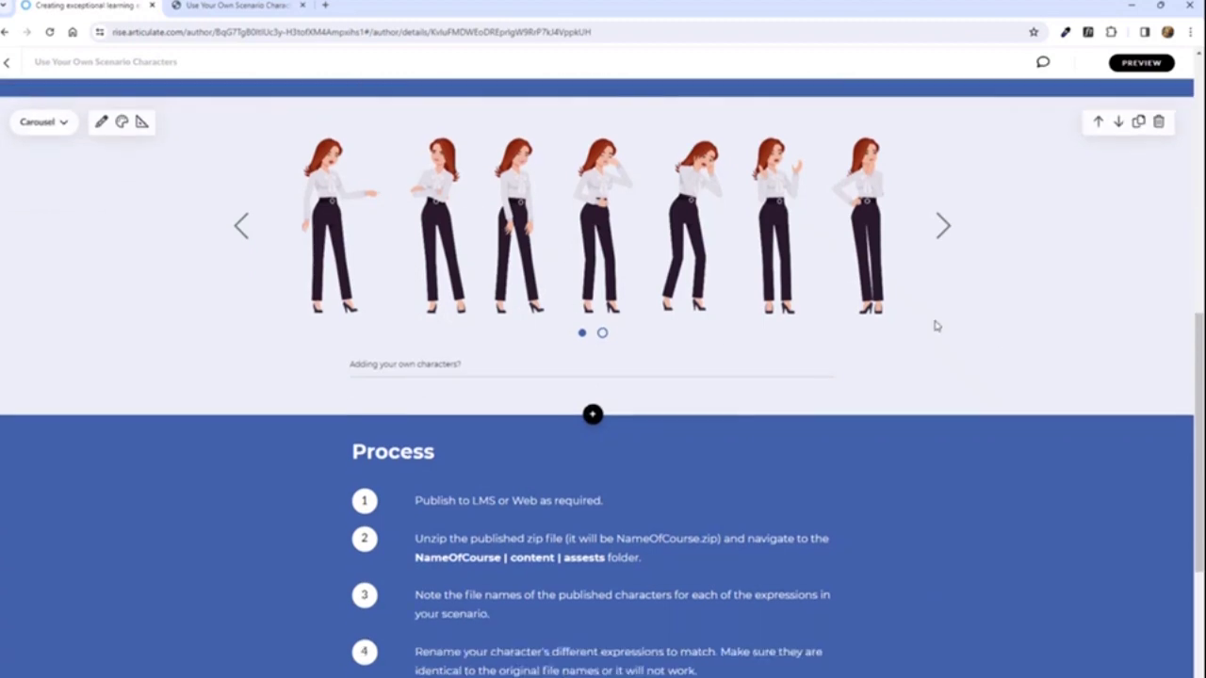
left_click(8, 62)
scroll(945, 276, "down", 3)
scroll(940, 232, "down", 3)
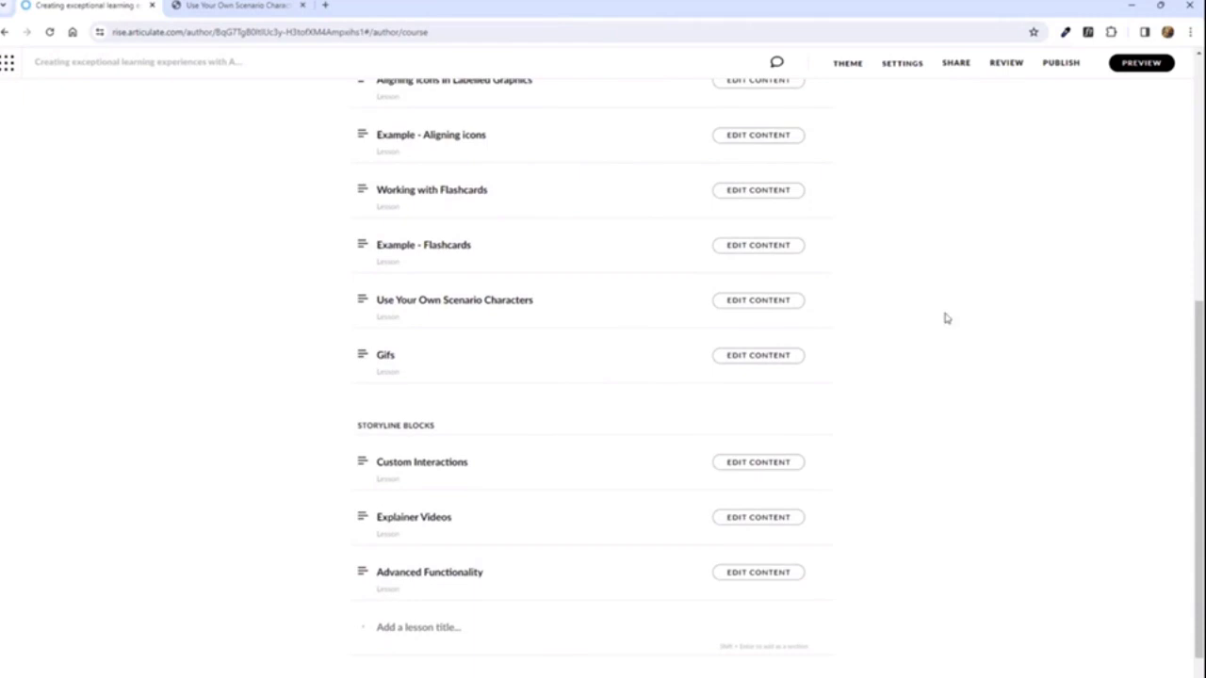
left_click(758, 356)
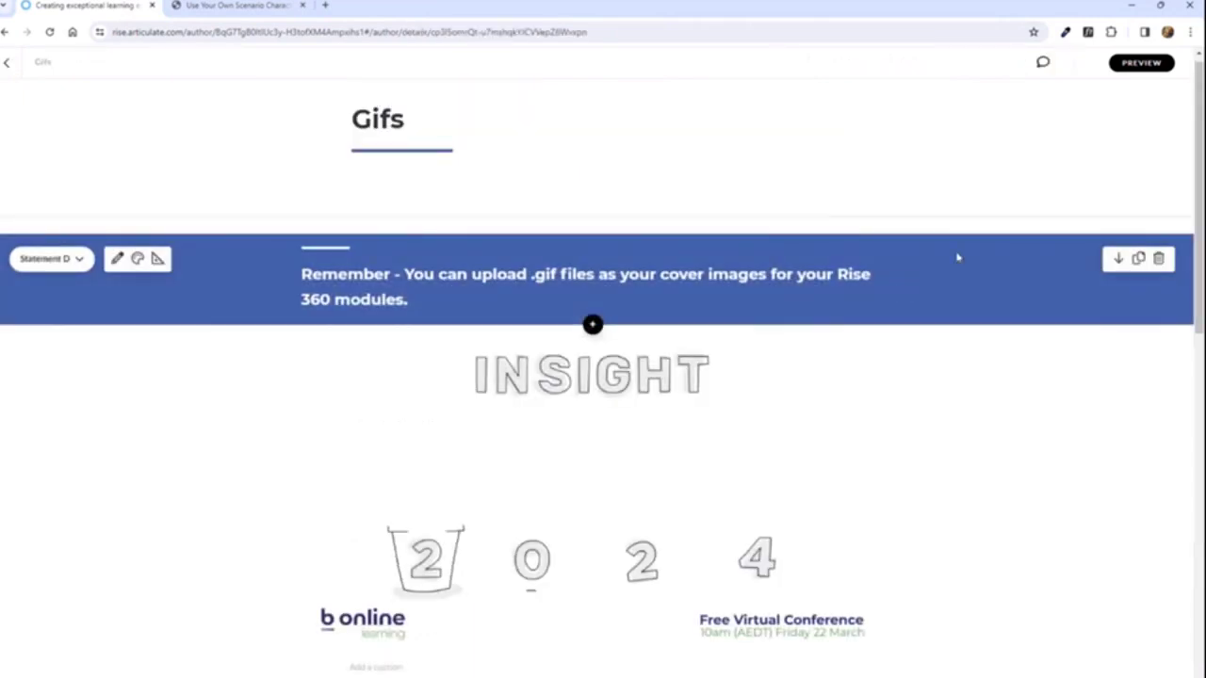
Step: Preview the Gifs lesson and reload the page to replay the animated INSIGHT 2024 image
scroll(1017, 406, "down", 2)
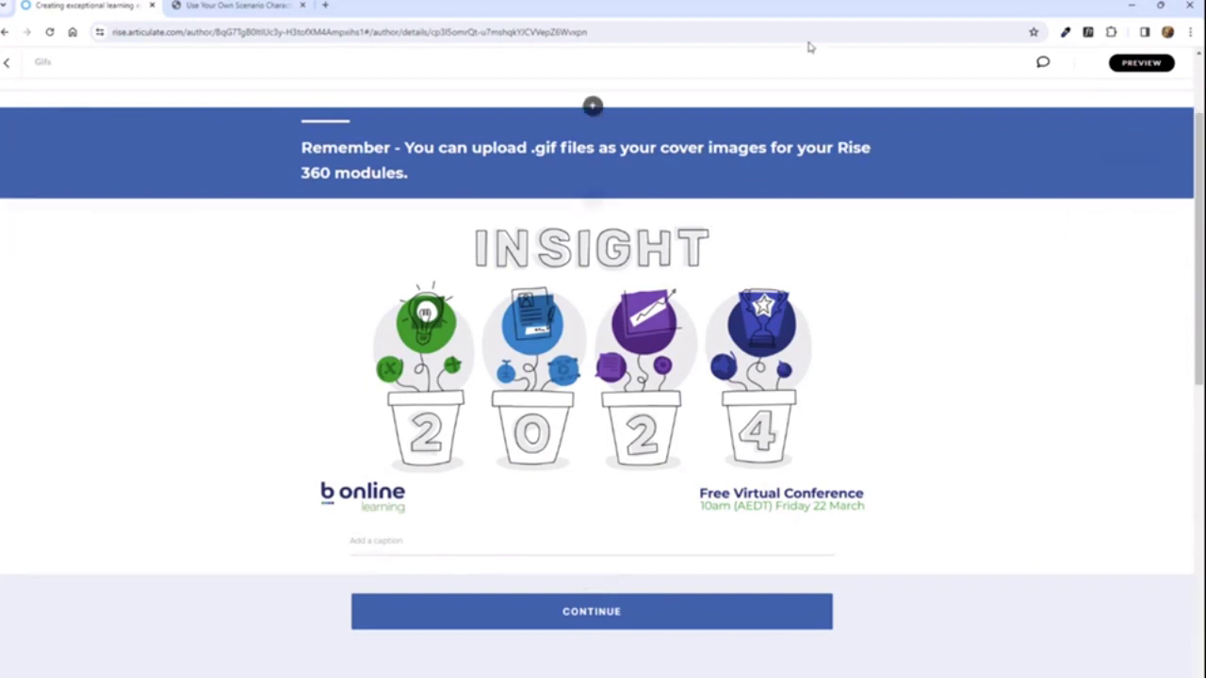
left_click(1165, 63)
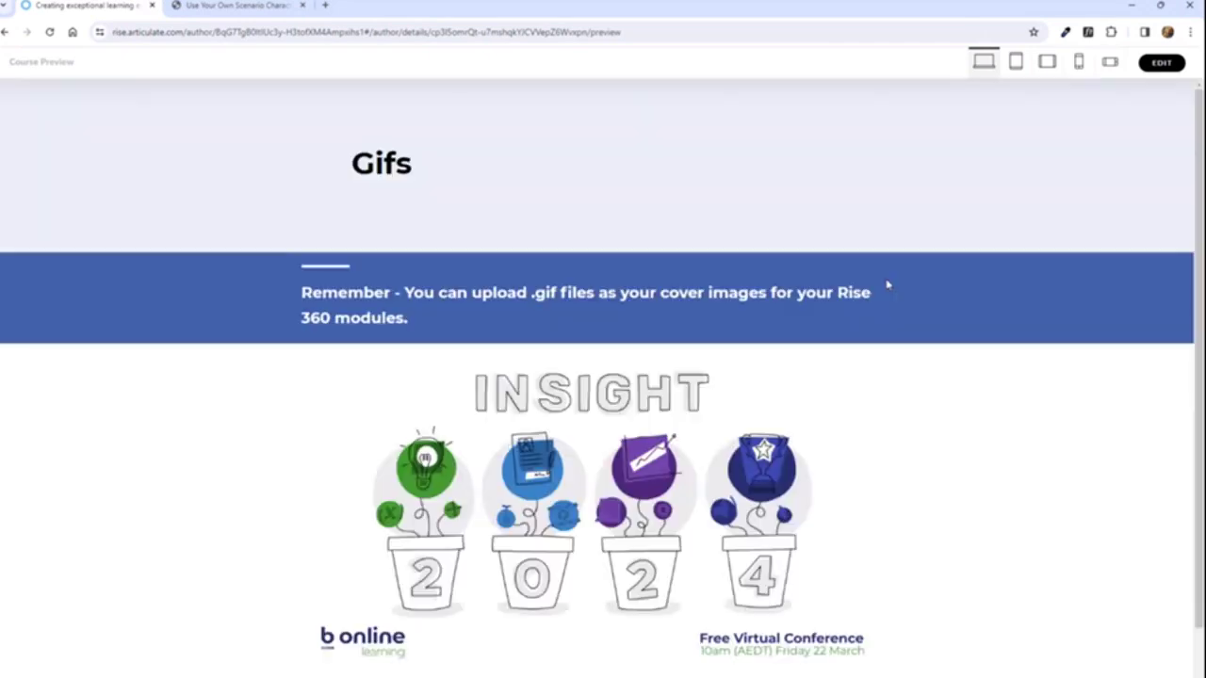
left_click(49, 31)
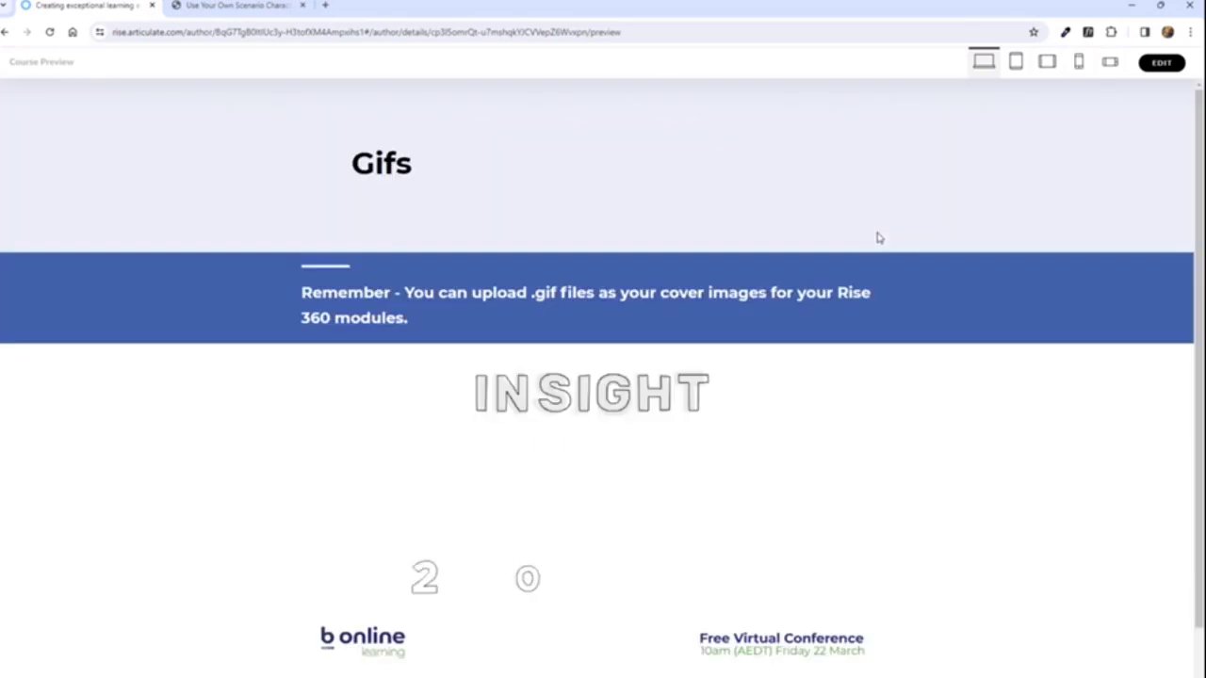
scroll(971, 194, "down", 1)
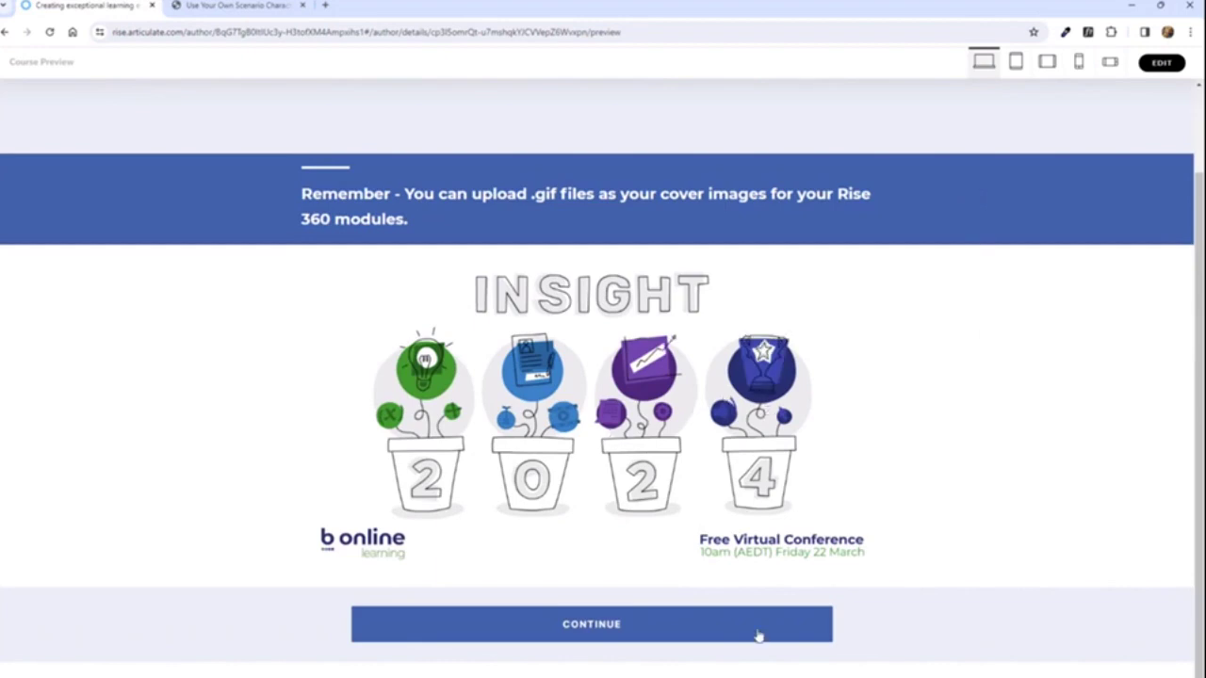
Step: Continue to the Spot the Hazards in the Office activity and go through all six animated hazard cards to Poor Posture
left_click(662, 636)
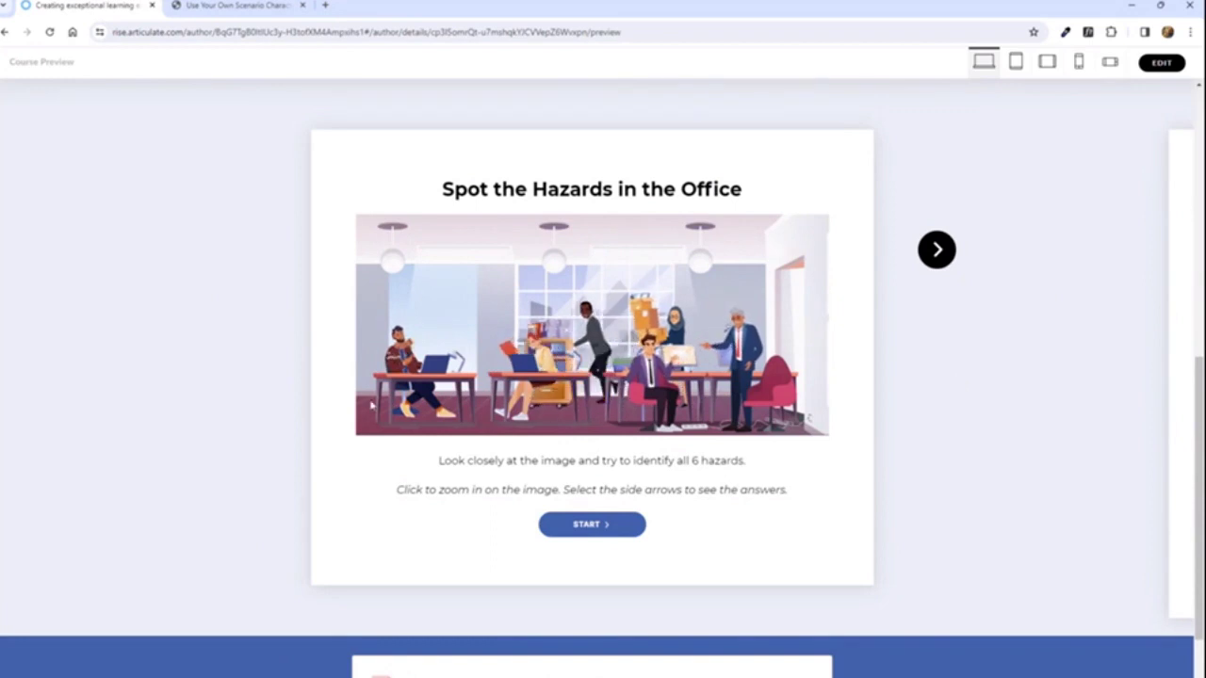
left_click(586, 526)
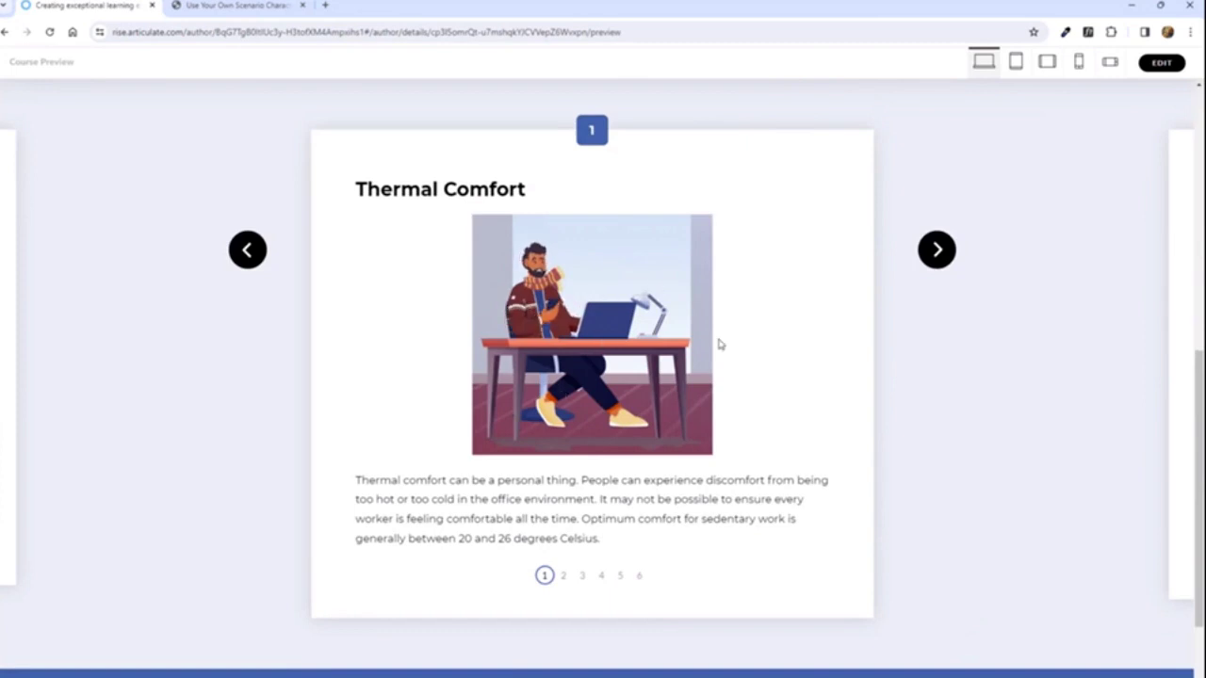
left_click(542, 329)
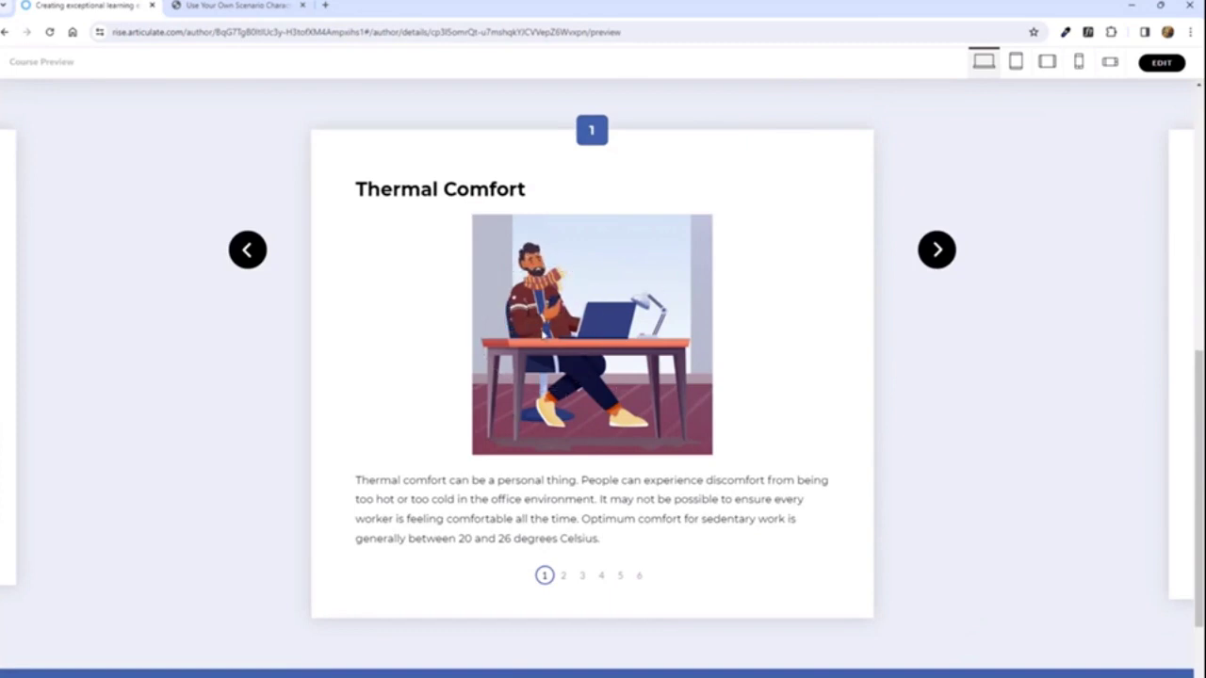
left_click(937, 251)
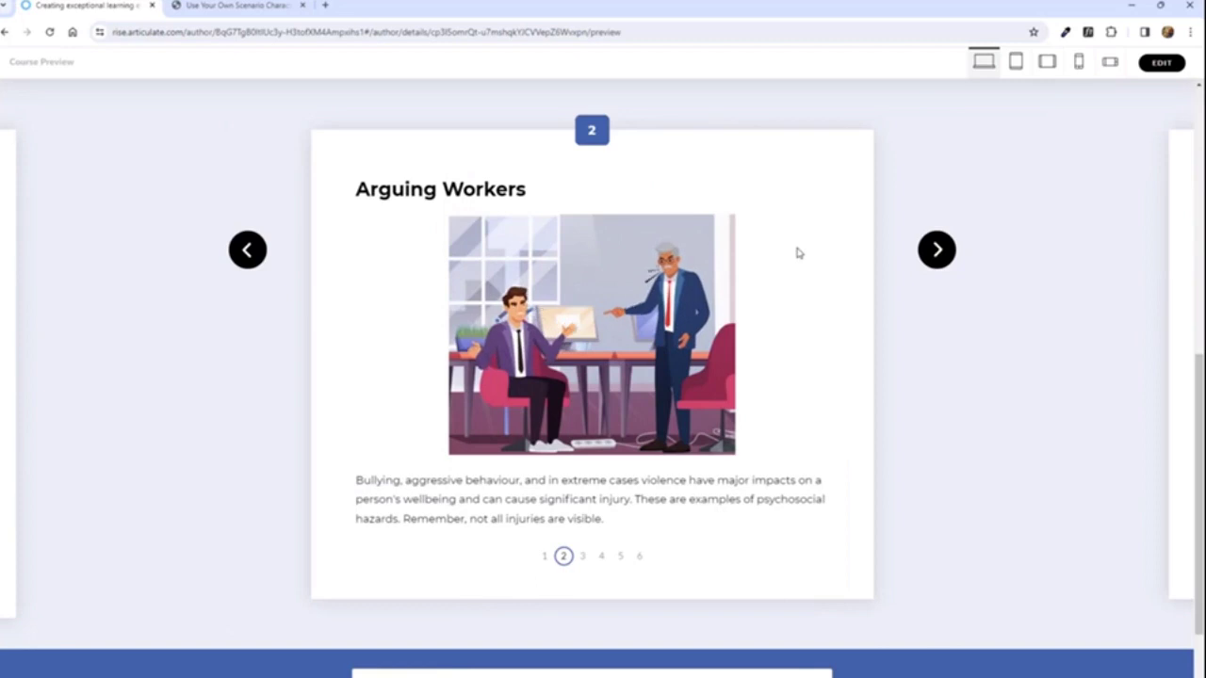
left_click(938, 251)
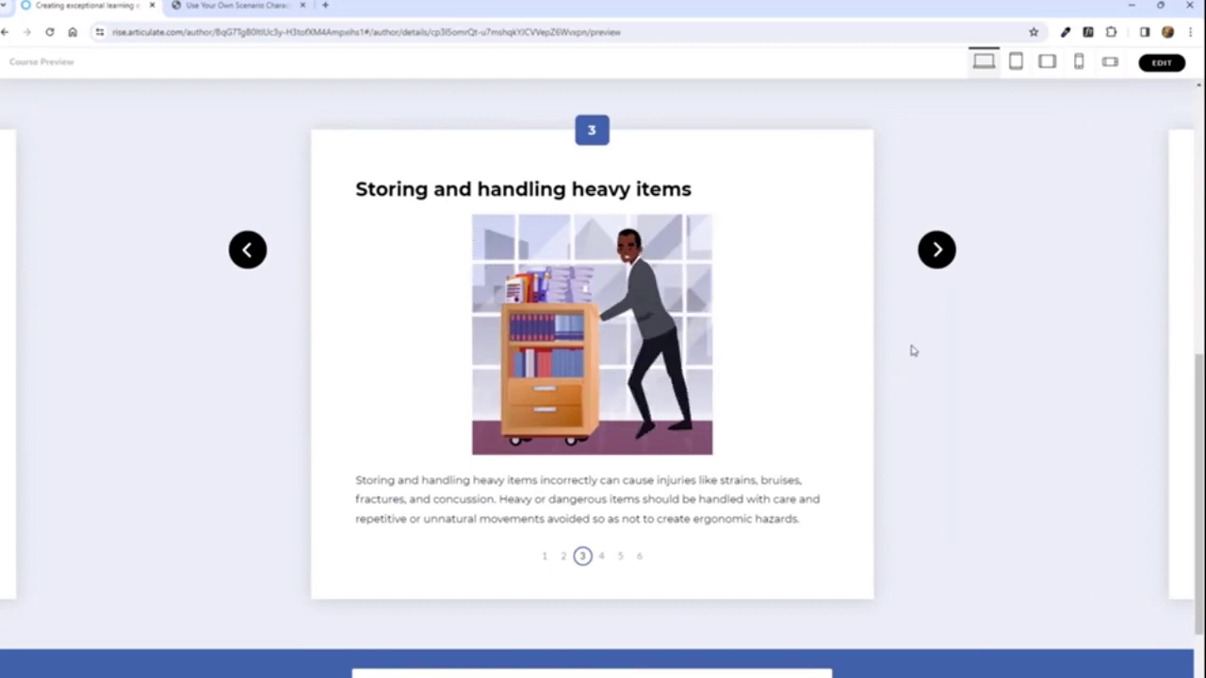
left_click(937, 249)
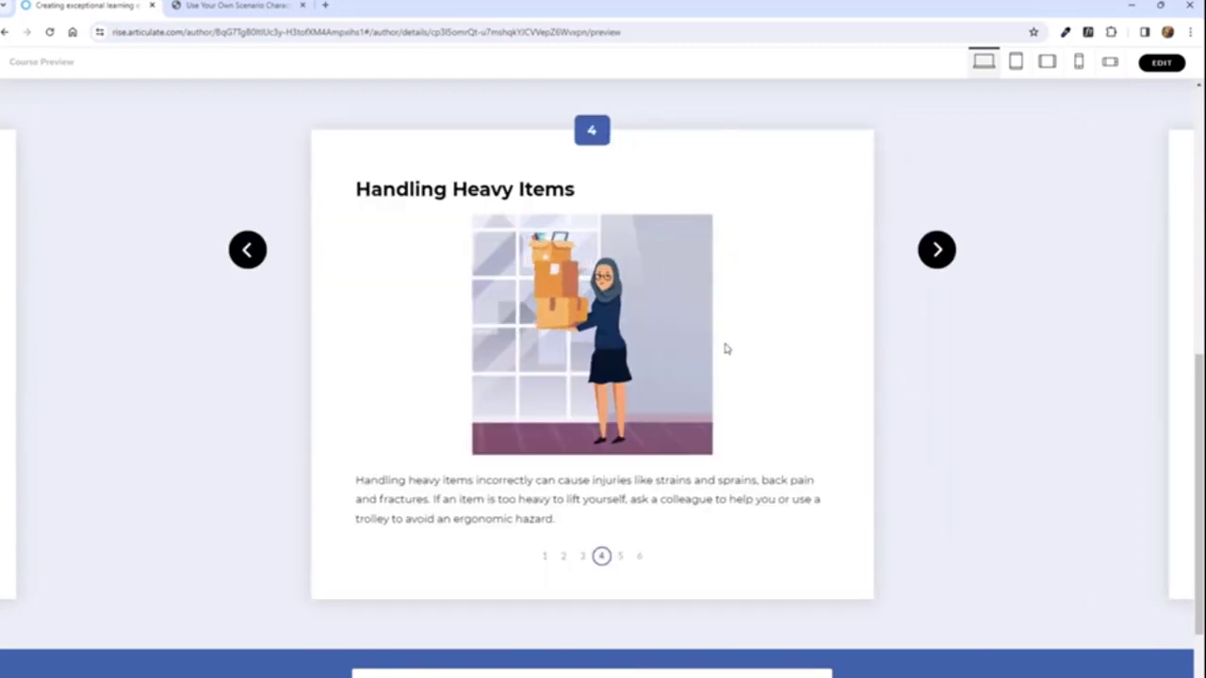
left_click(941, 254)
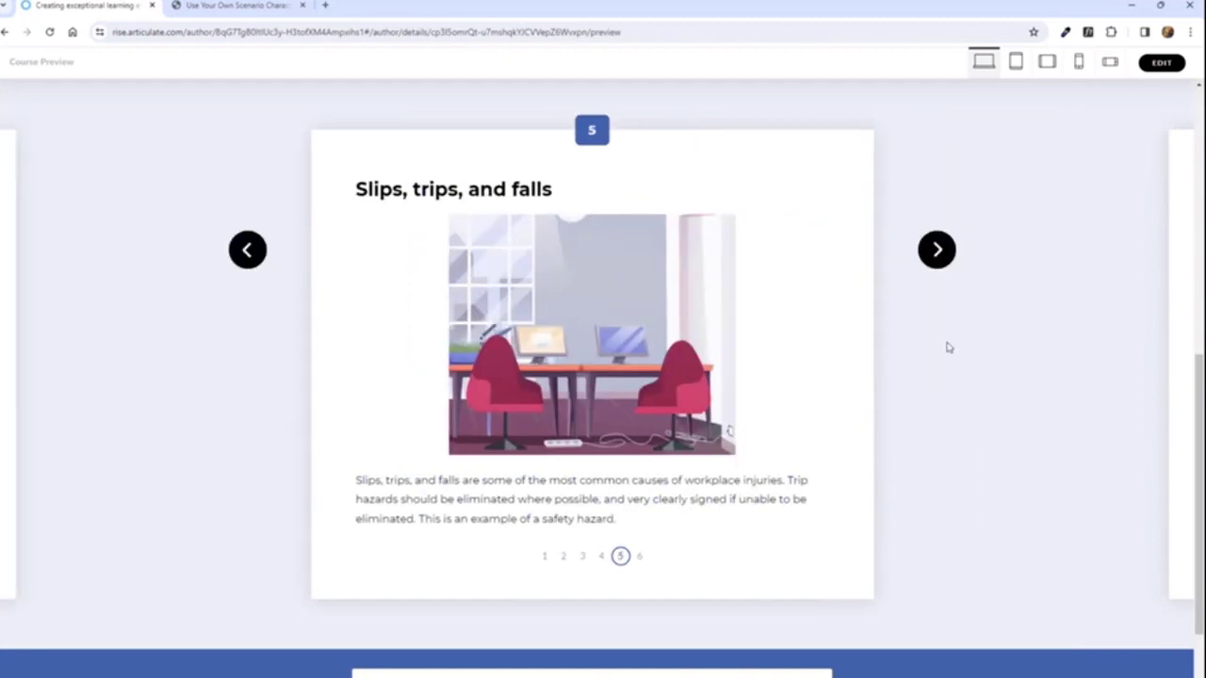
left_click(938, 249)
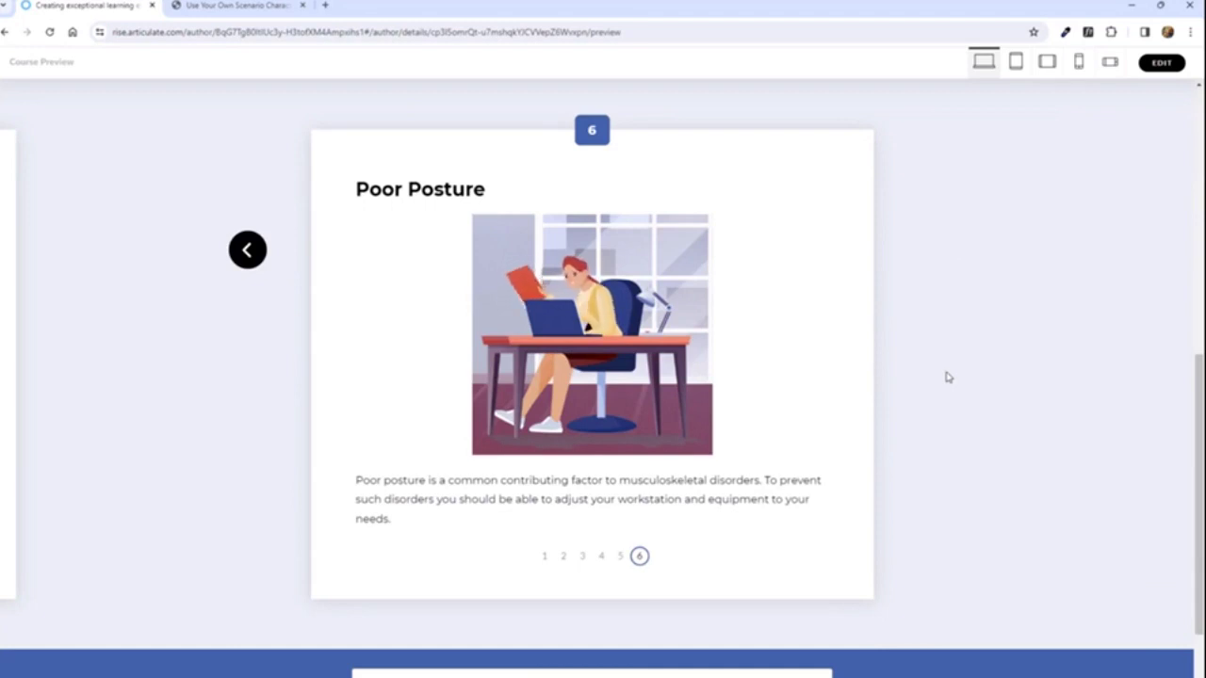
Step: Point out the Best Practice tips for creating gif files.pdf attachment below the hazards activity
scroll(945, 373, "down", 3)
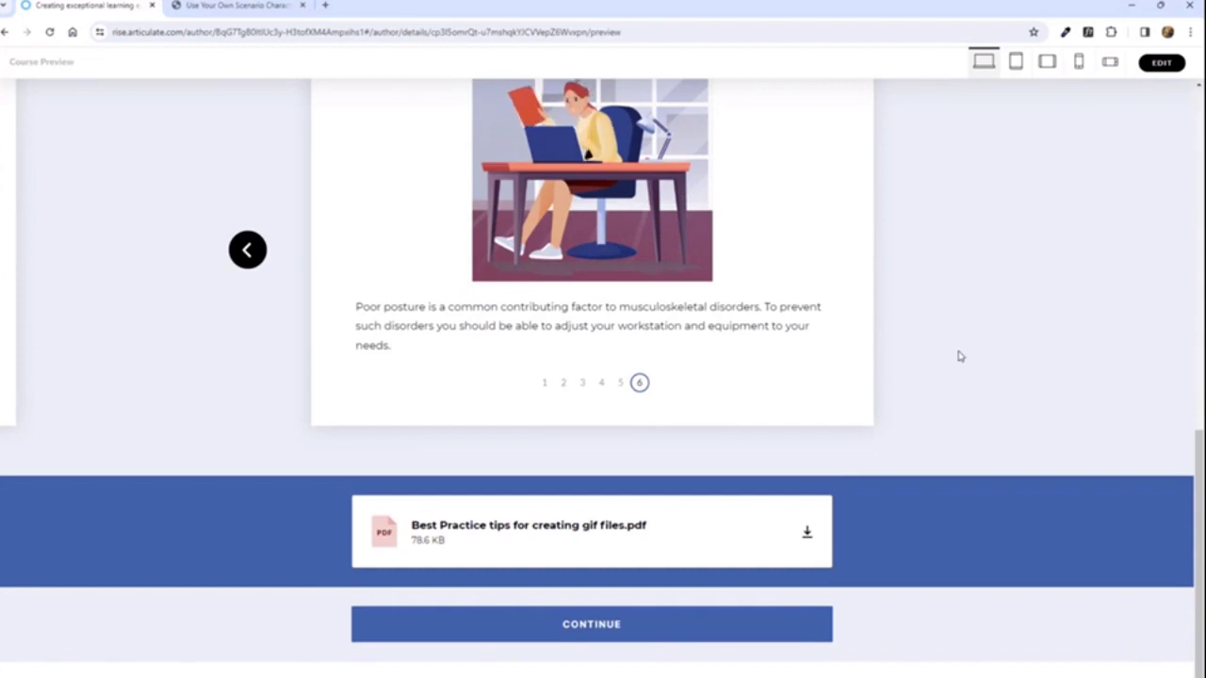
left_click(621, 539)
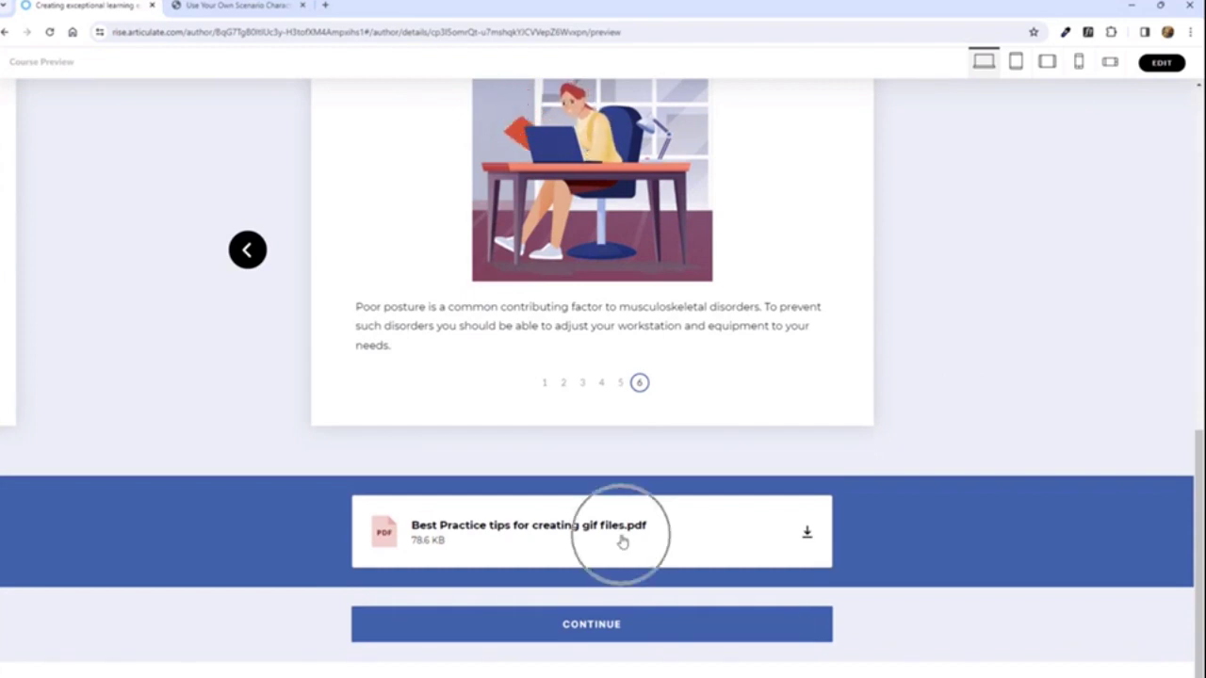
left_click(620, 539)
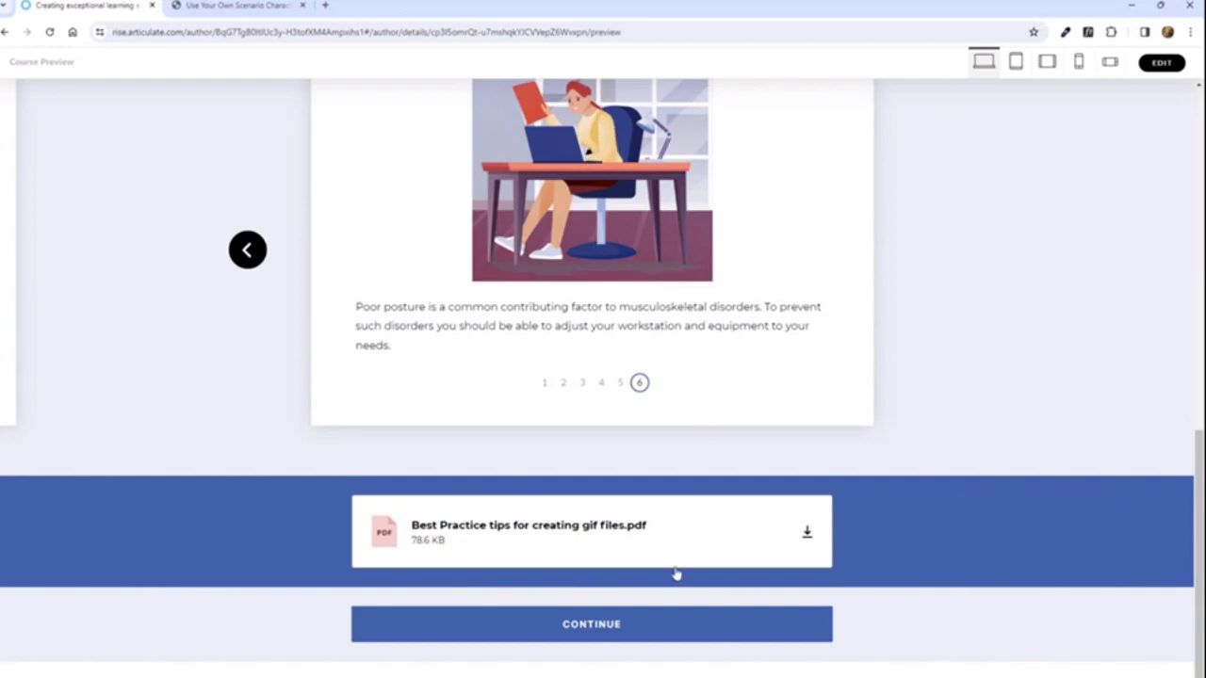
Step: Switch to the ContentLibrayUse.pptx presentation in PowerPoint and open the slide with the clipboard and APPROVED! stamp
mouse_move(779, 677)
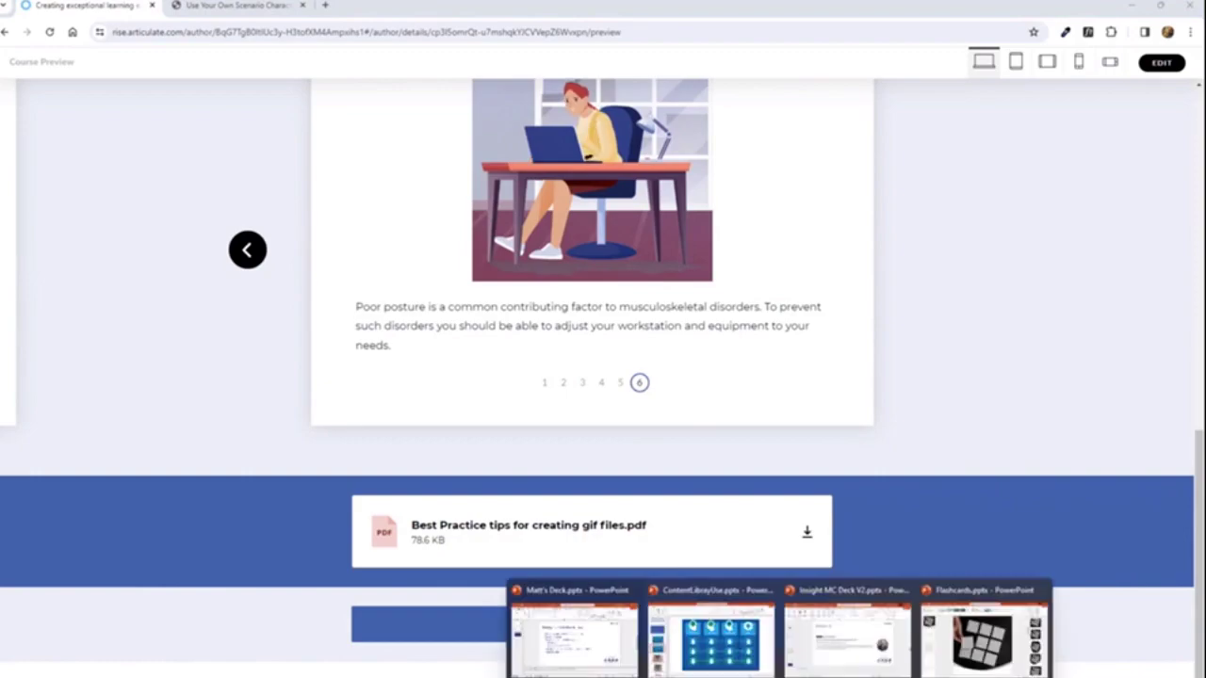
left_click(710, 607)
scroll(51, 365, "down", 5)
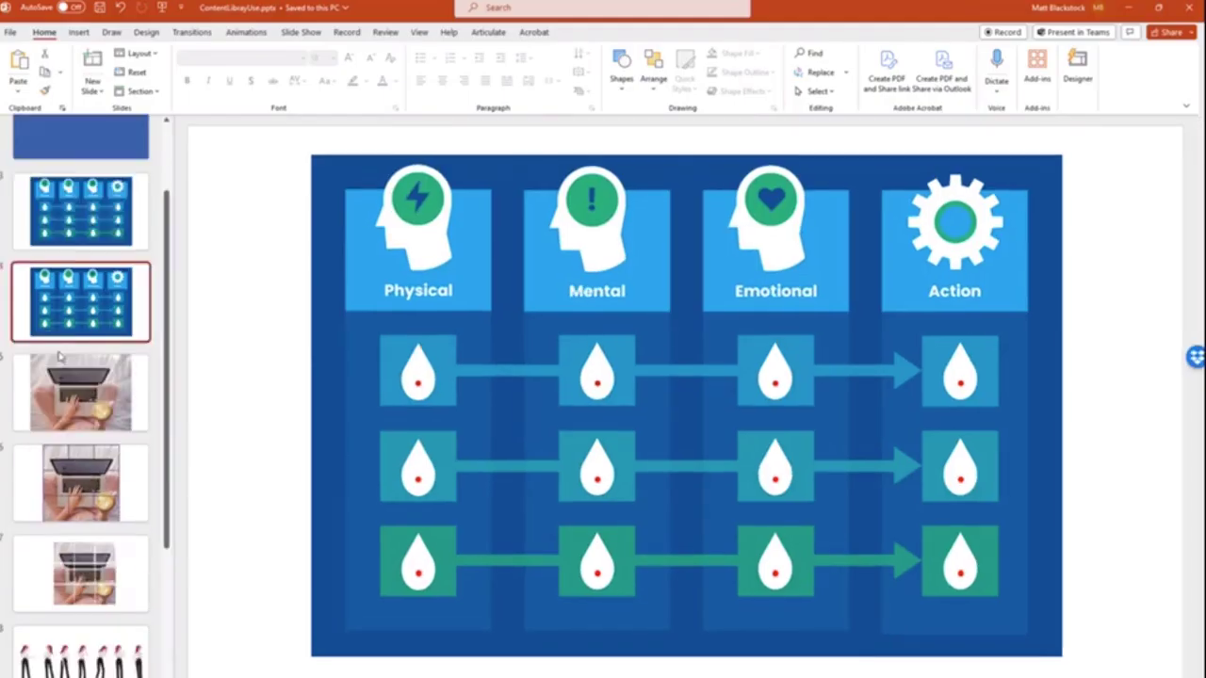
left_click(104, 553)
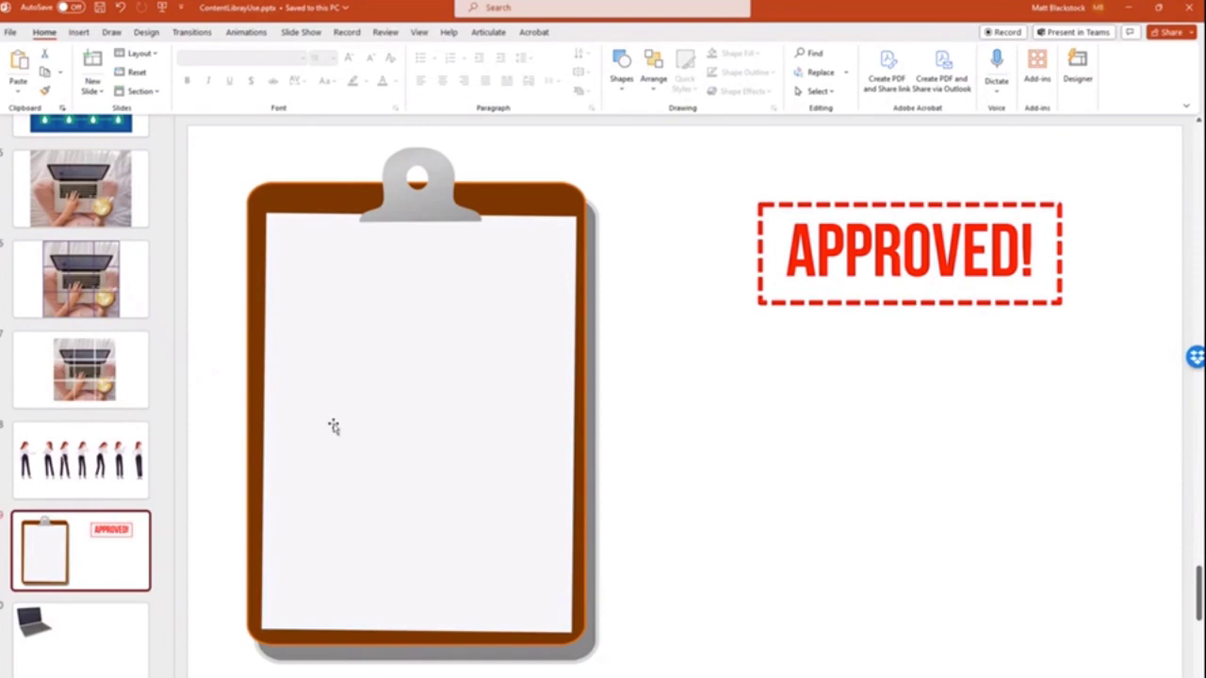
Step: Duplicate the clipboard slide with the APPROVED! stamp and apply the Morph transition to the copy
left_click(401, 324)
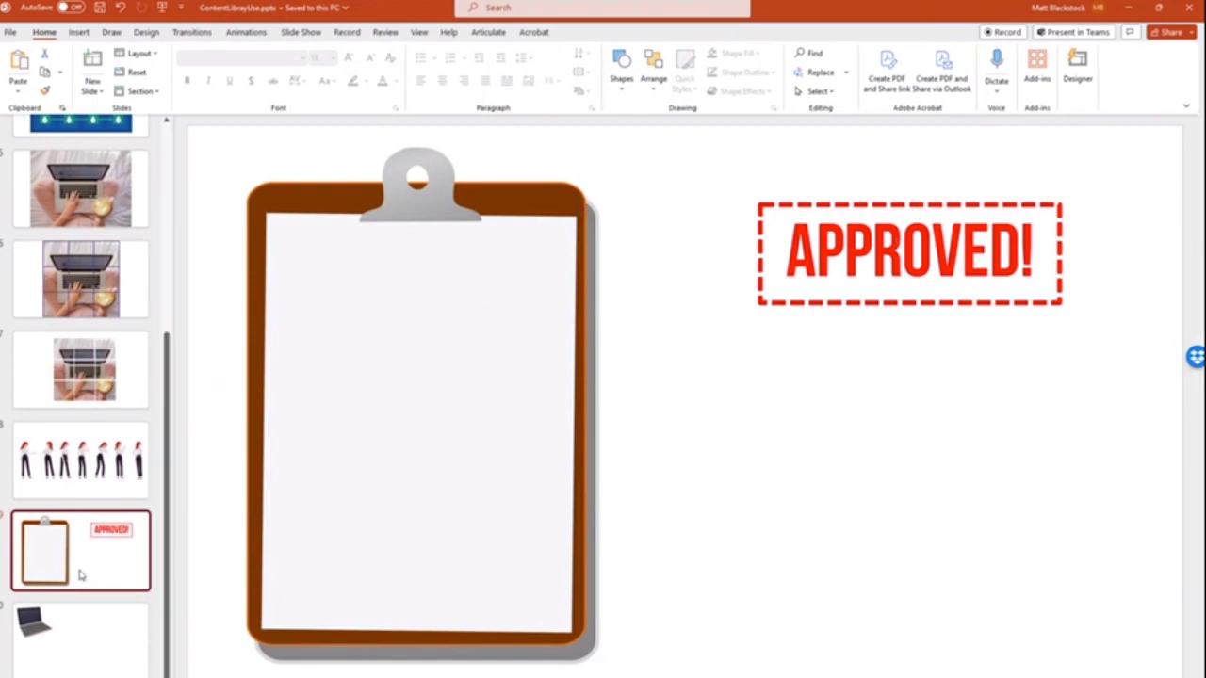
key("ctrl+d")
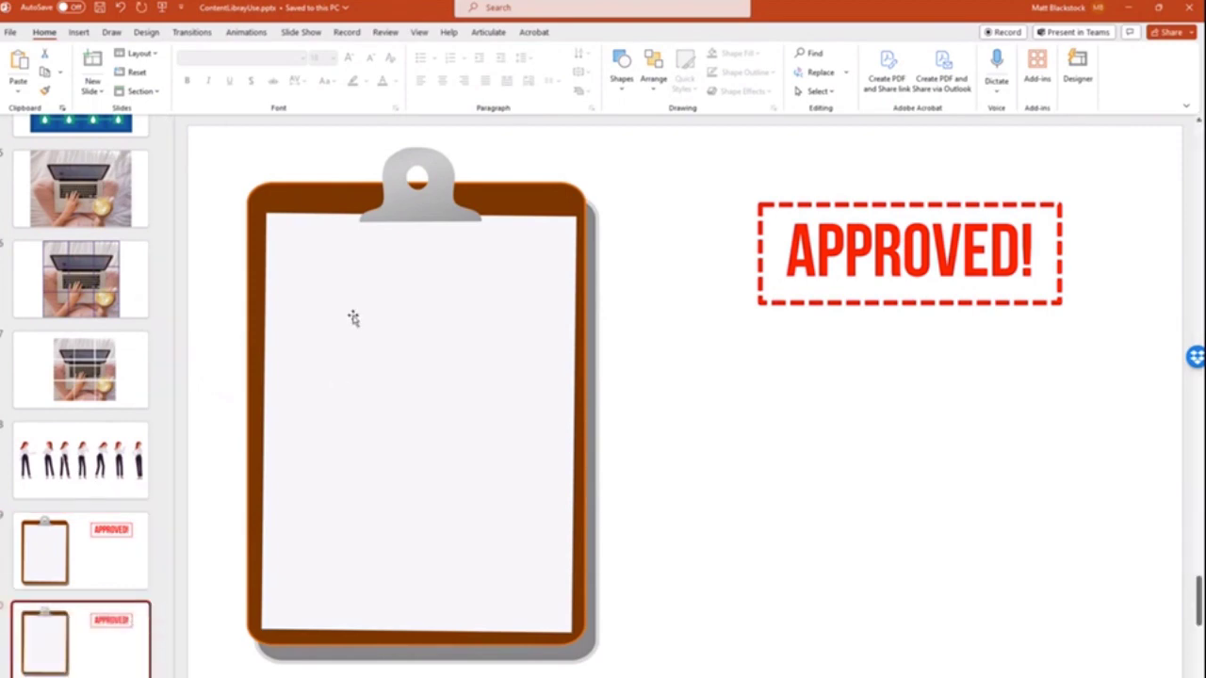
left_click(190, 33)
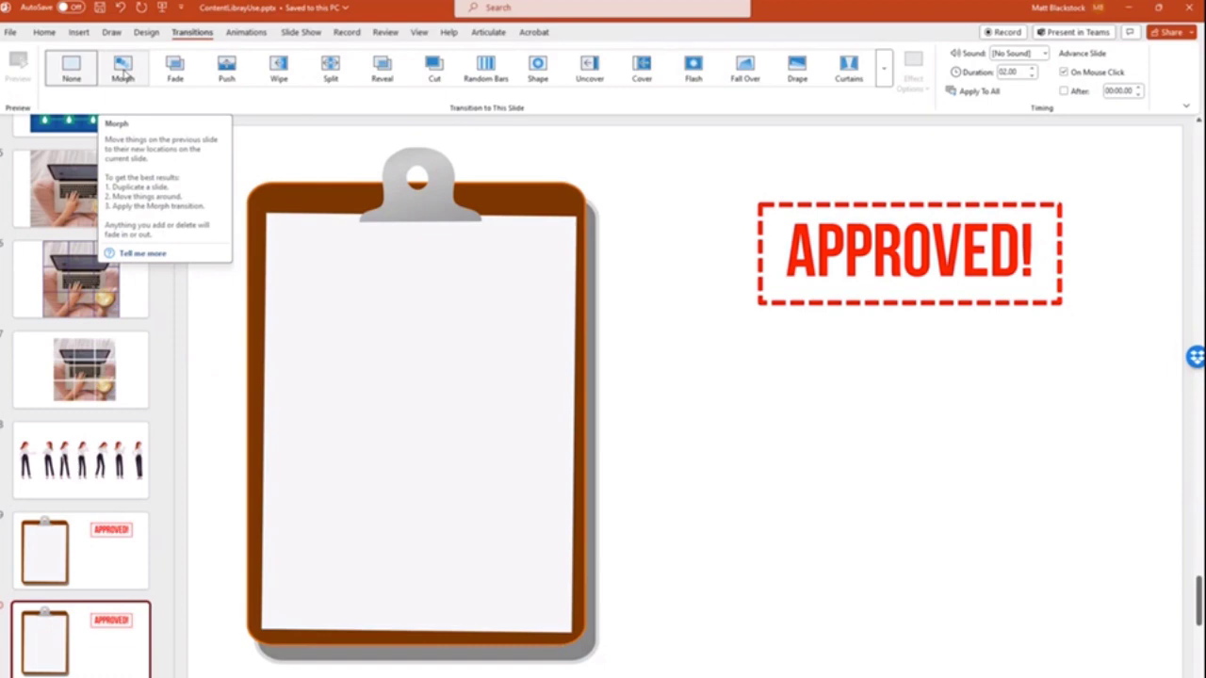
left_click(125, 82)
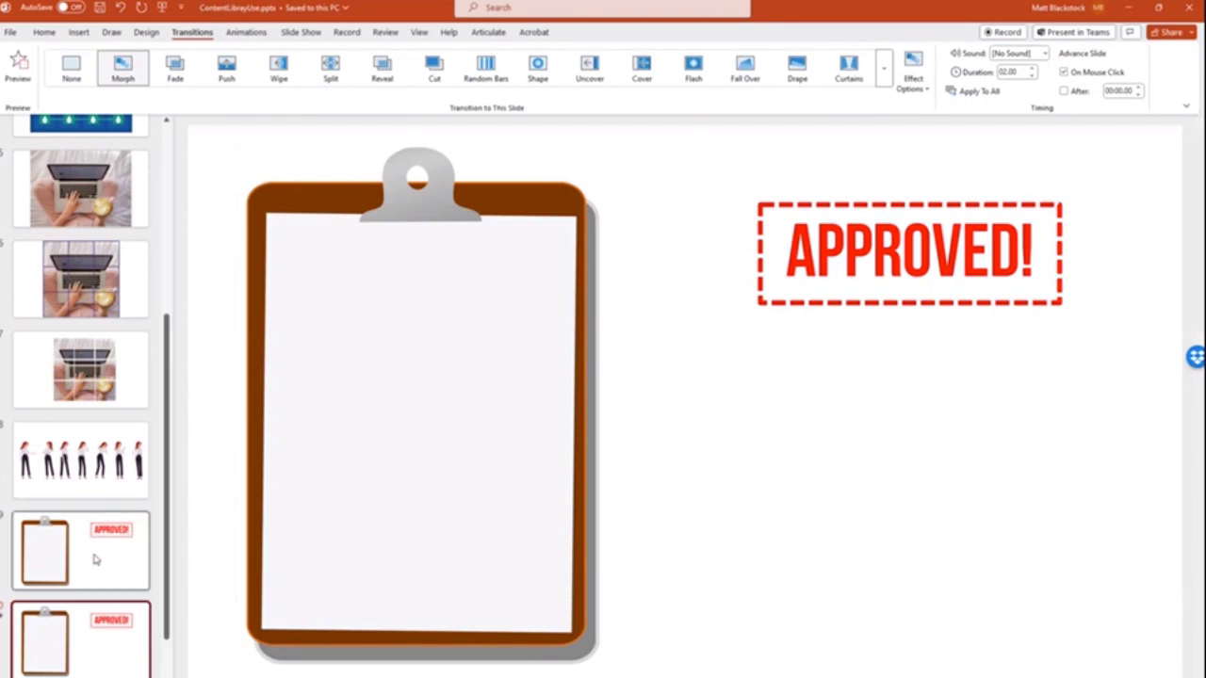
Step: On the duplicate slide, move the APPROVED! stamp onto the clipboard paper, made smaller and tilted upward
left_click(831, 209)
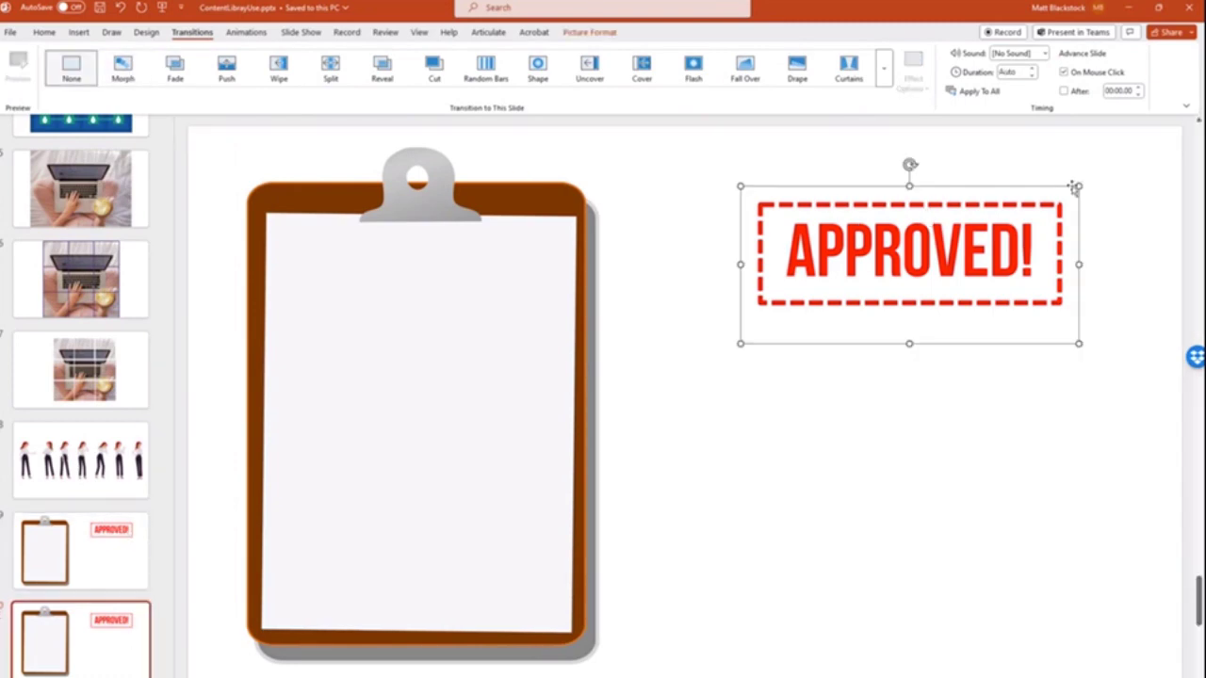
left_click_drag(1077, 187, 392, 284)
left_click_drag(351, 250, 562, 389)
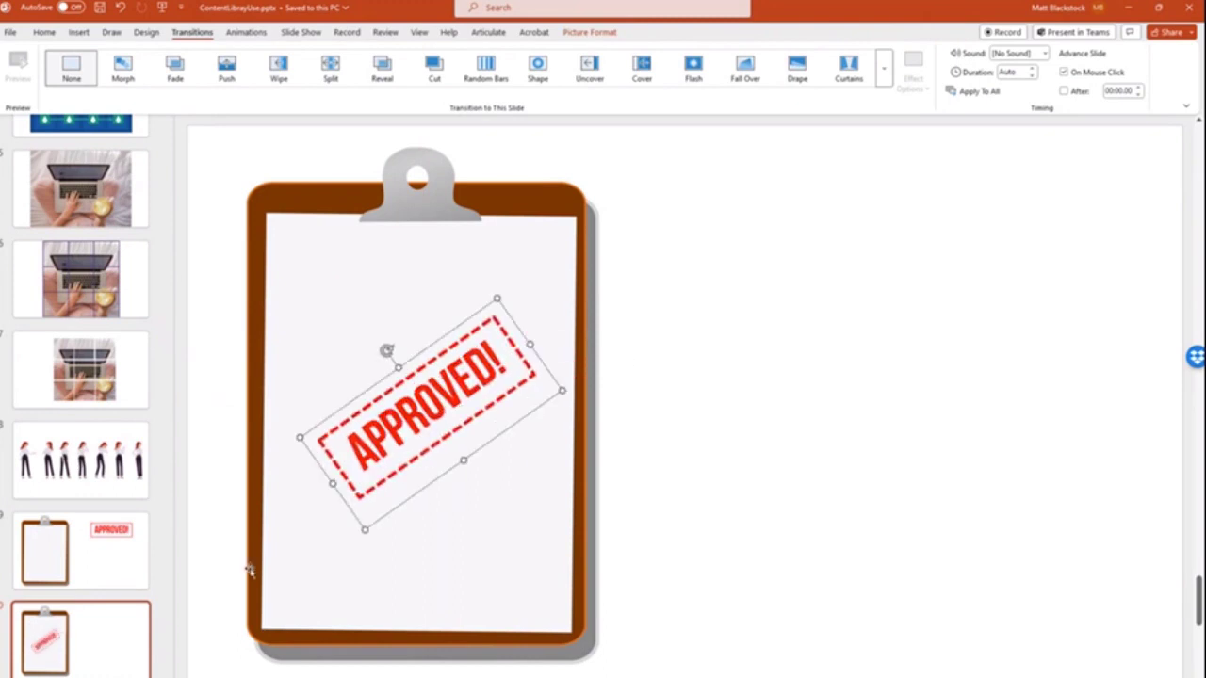
Step: Compare the original clipboard slide with its stamped copy and reapply the Morph transition to the copy
left_click(113, 560)
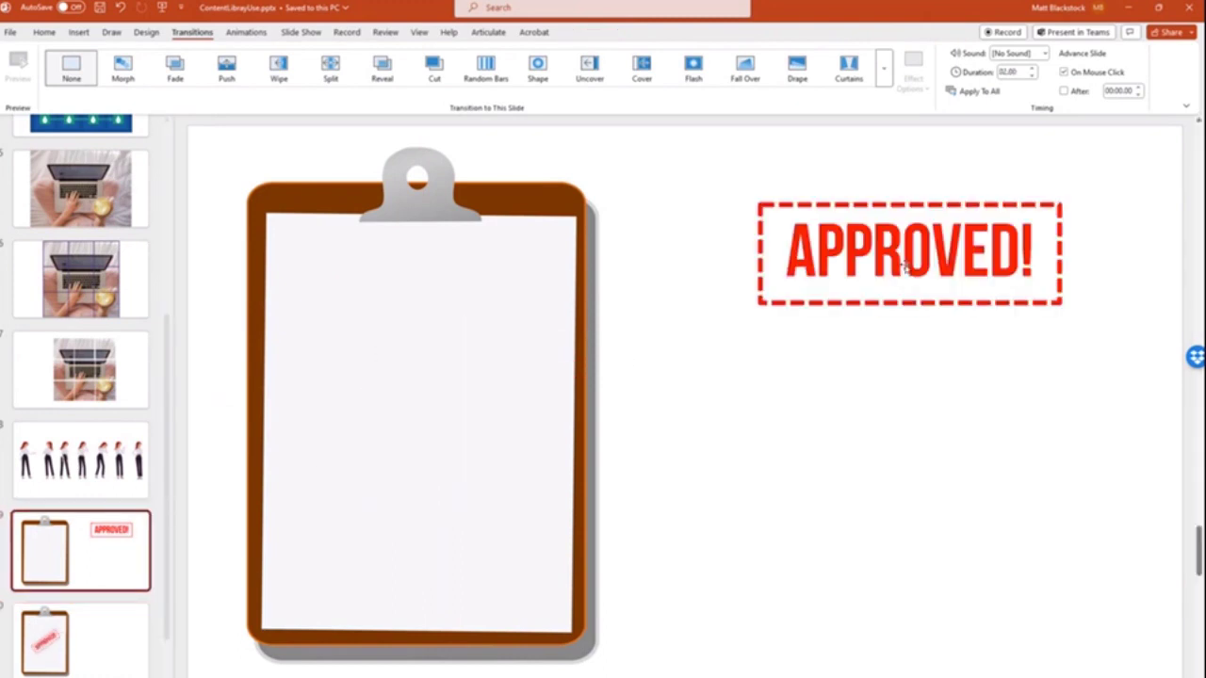
key("Down")
left_click(125, 75)
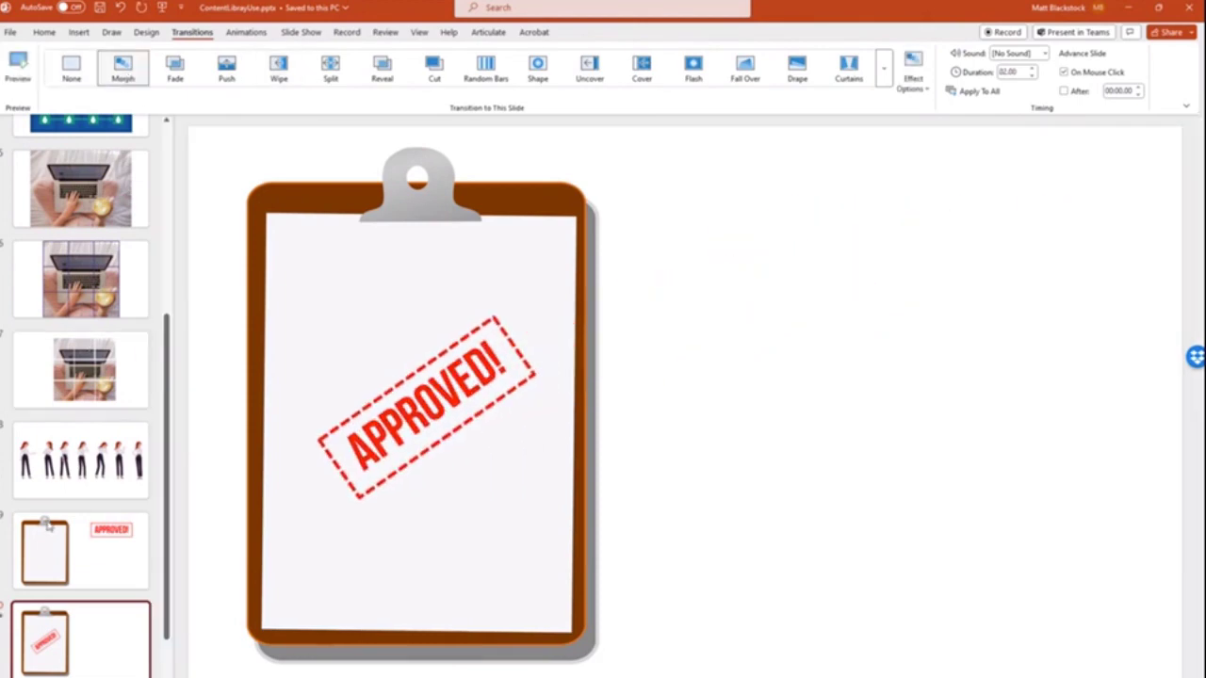
Step: Play the slide show from the original clipboard slide and advance to watch the stamp move onto the paper
left_click(98, 542)
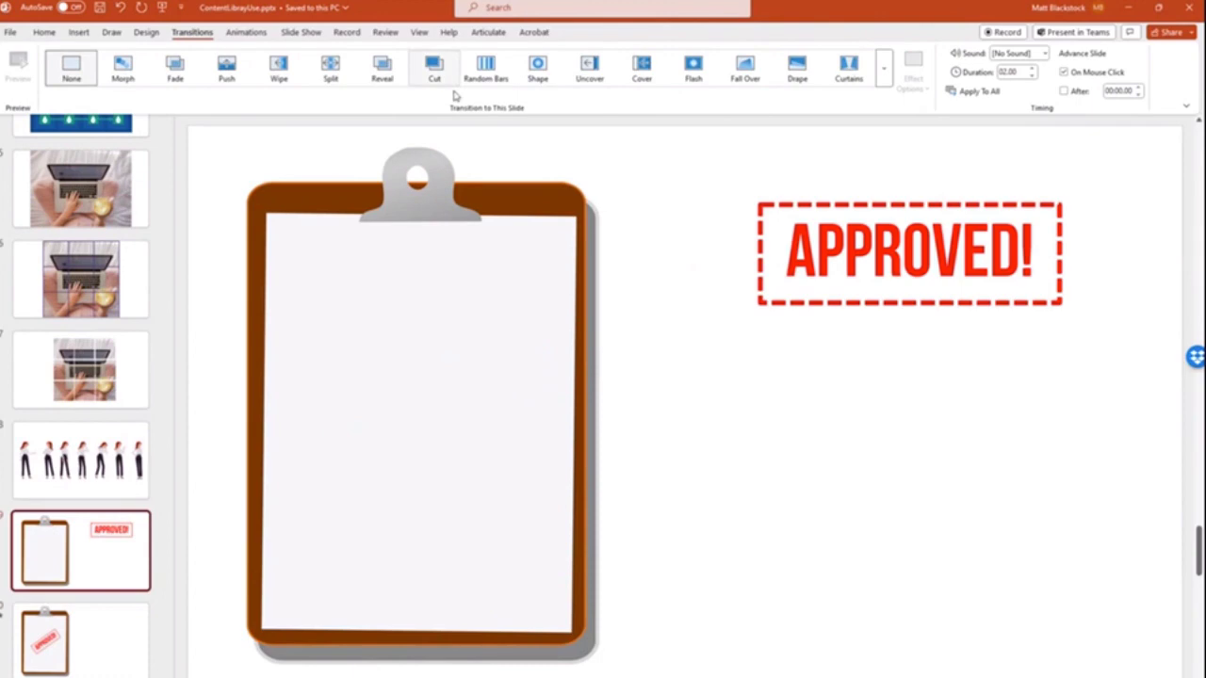
left_click(307, 35)
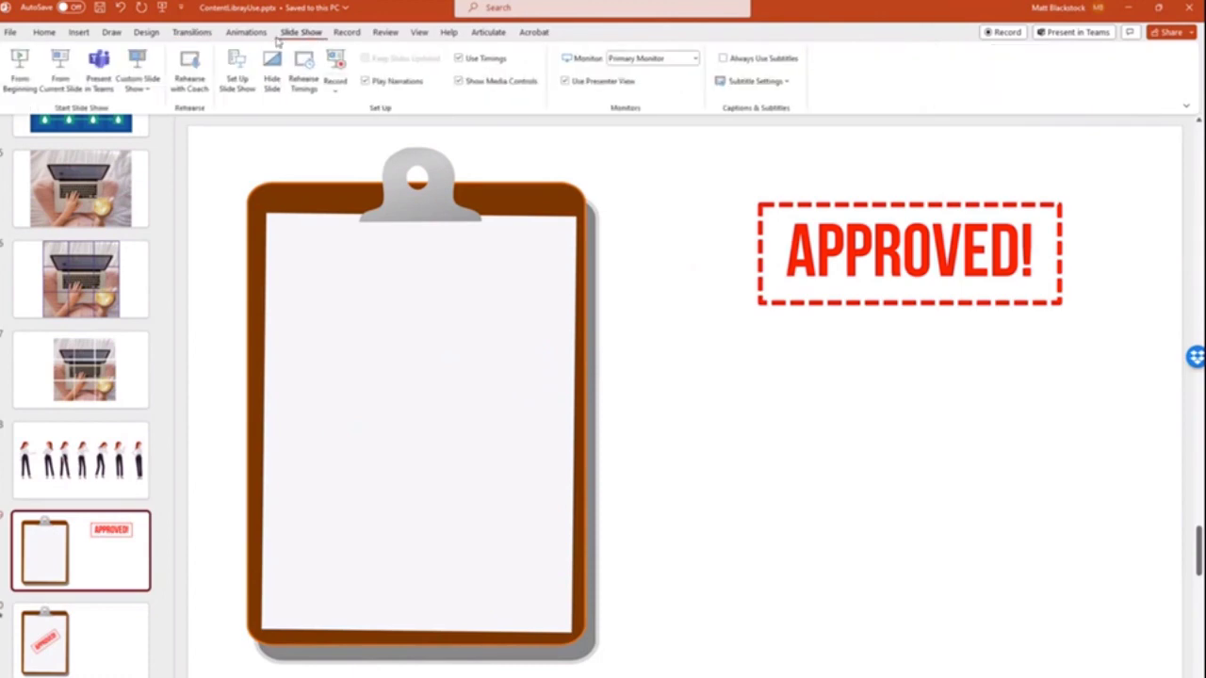
left_click(60, 74)
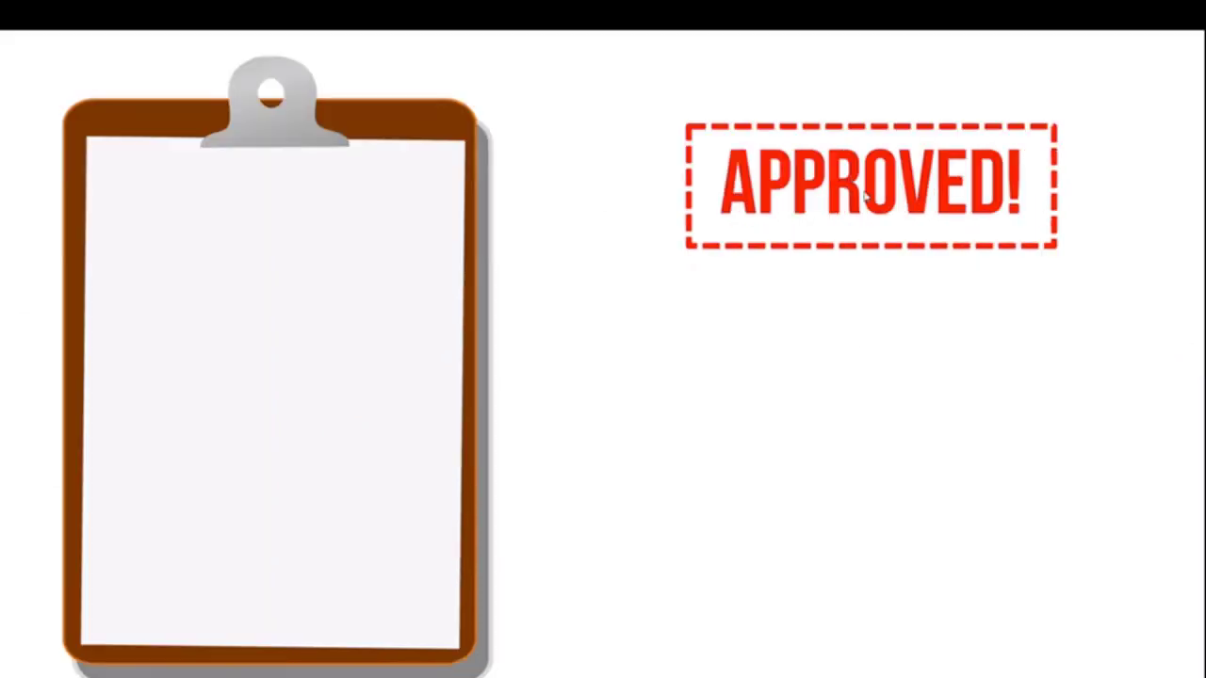
left_click(964, 405)
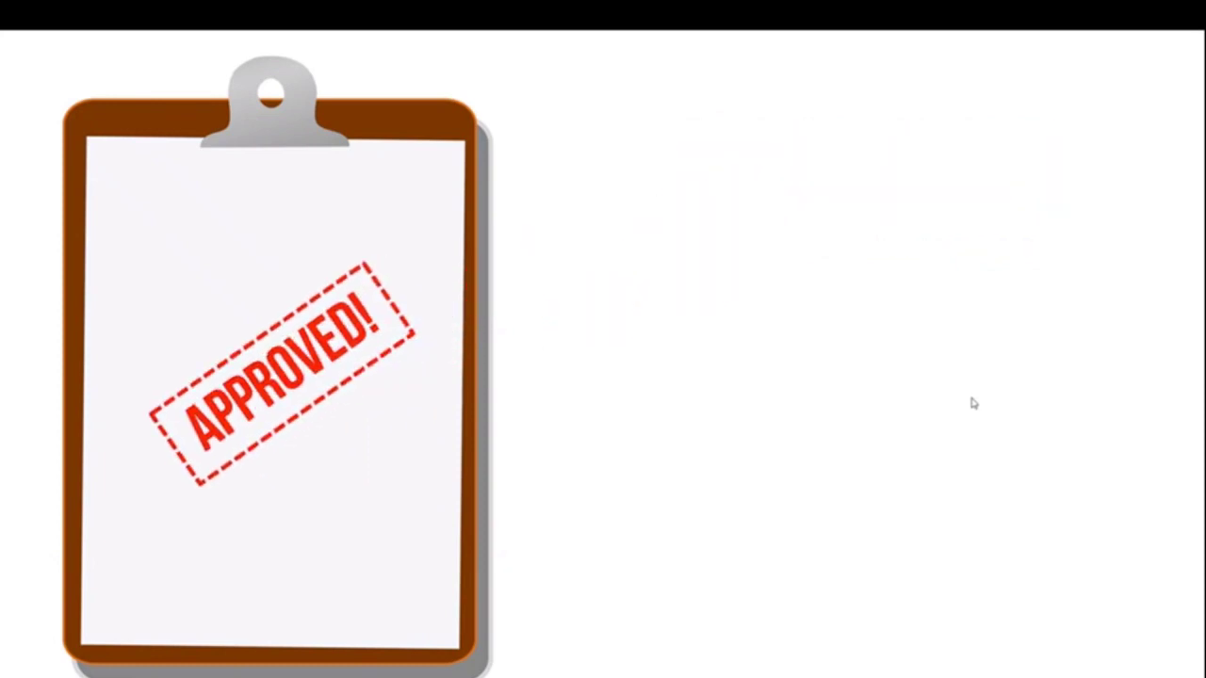
left_click(951, 342)
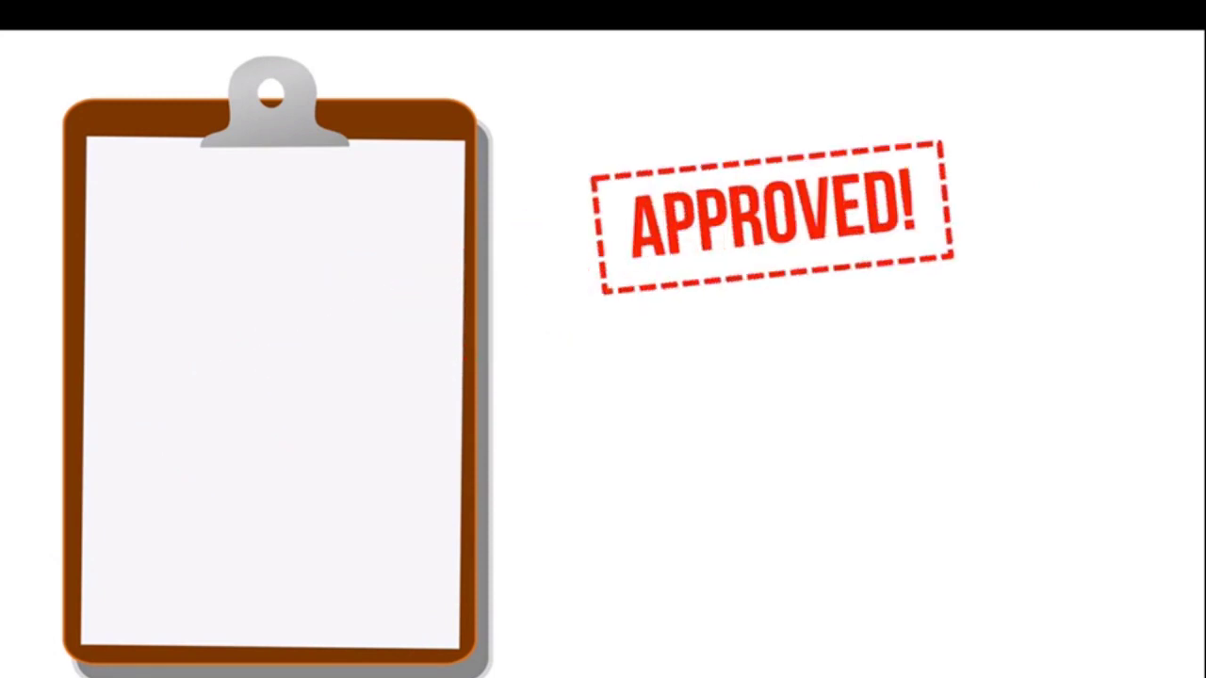
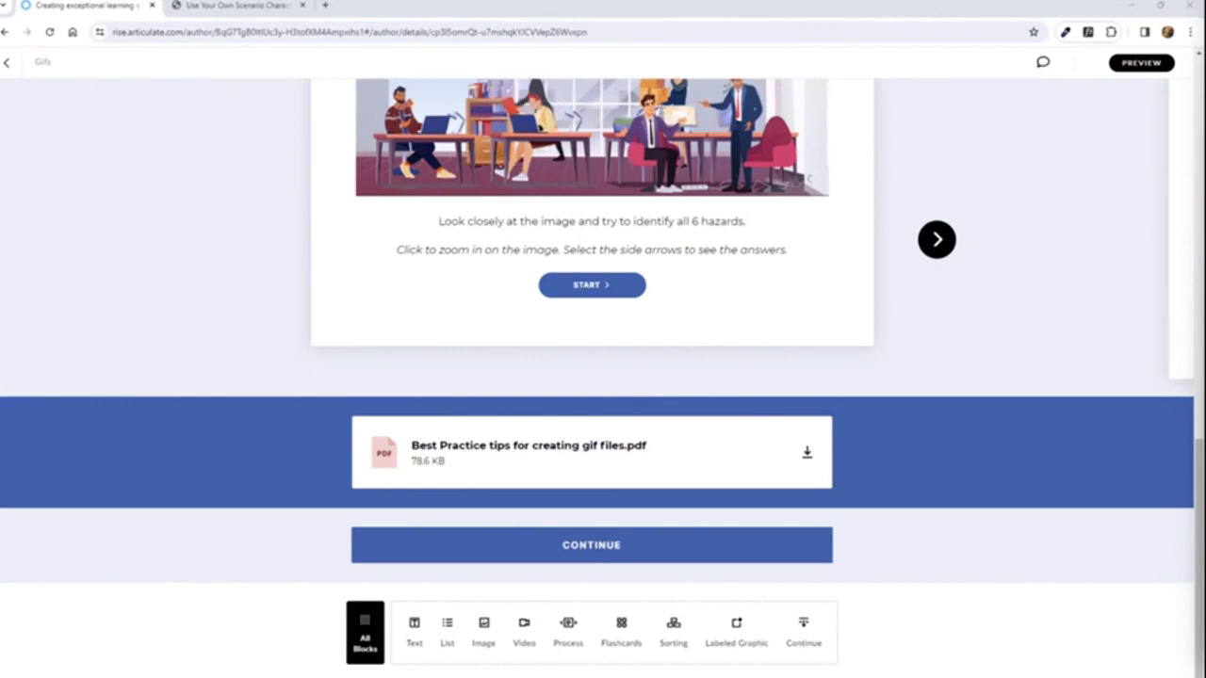
Step: Switch to the PowerPoint presentation and compare the small laptop slide with the enlarged laptop slide after it
left_click(716, 621)
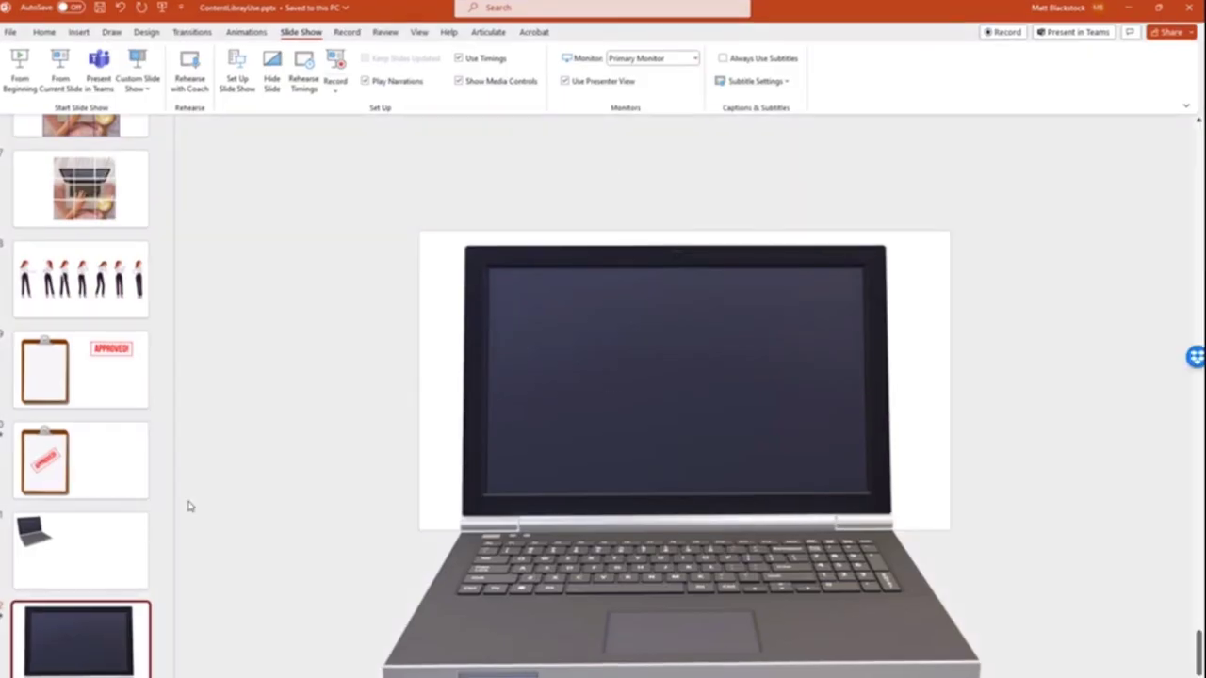
left_click(119, 533)
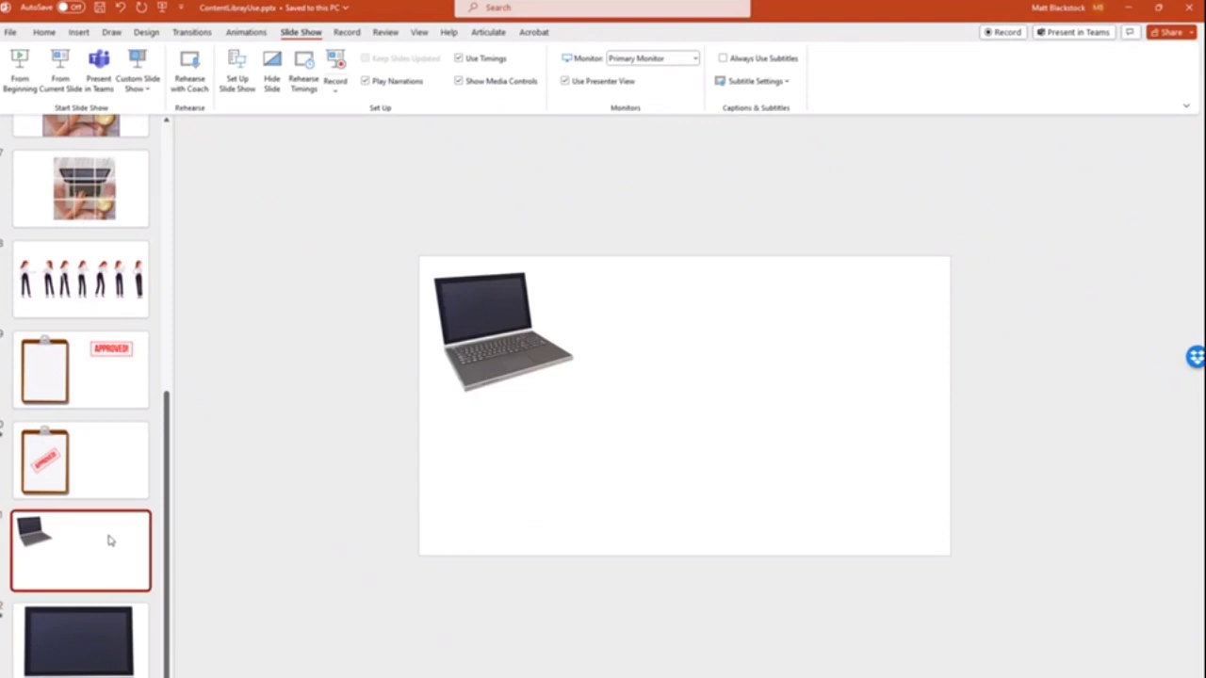
left_click(95, 640)
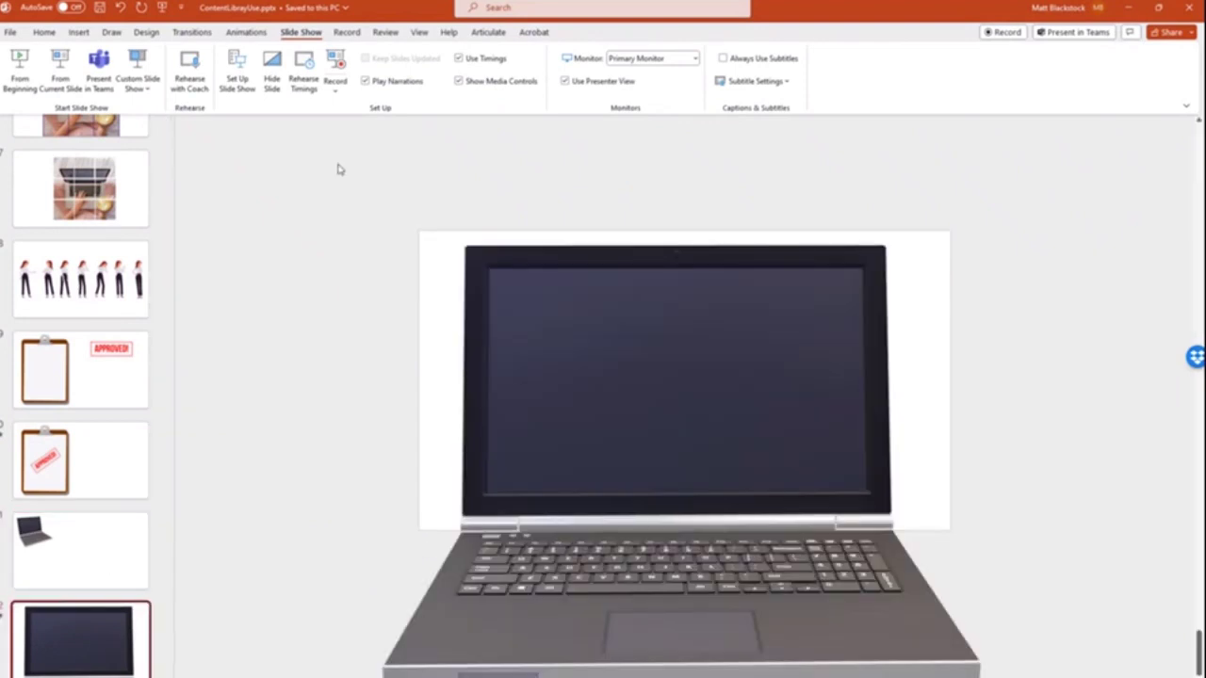
Step: Look through the file formats available when saving a copy of the presentation, including Animated GIF Format
left_click(12, 33)
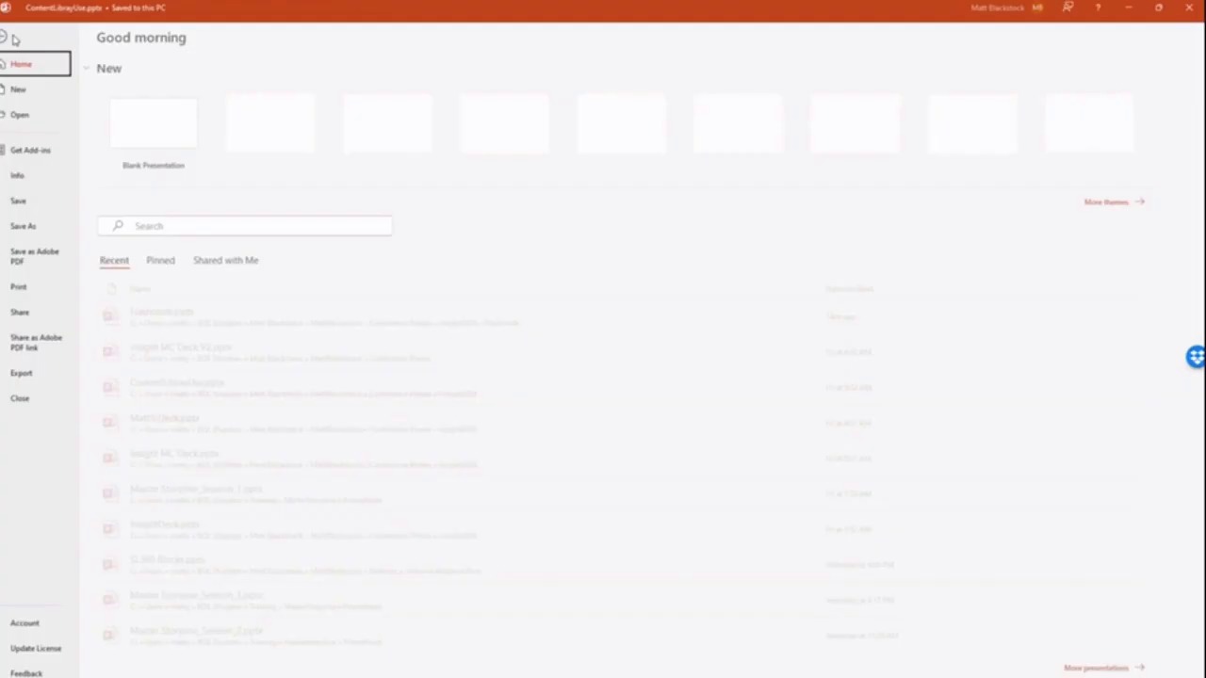
left_click(30, 228)
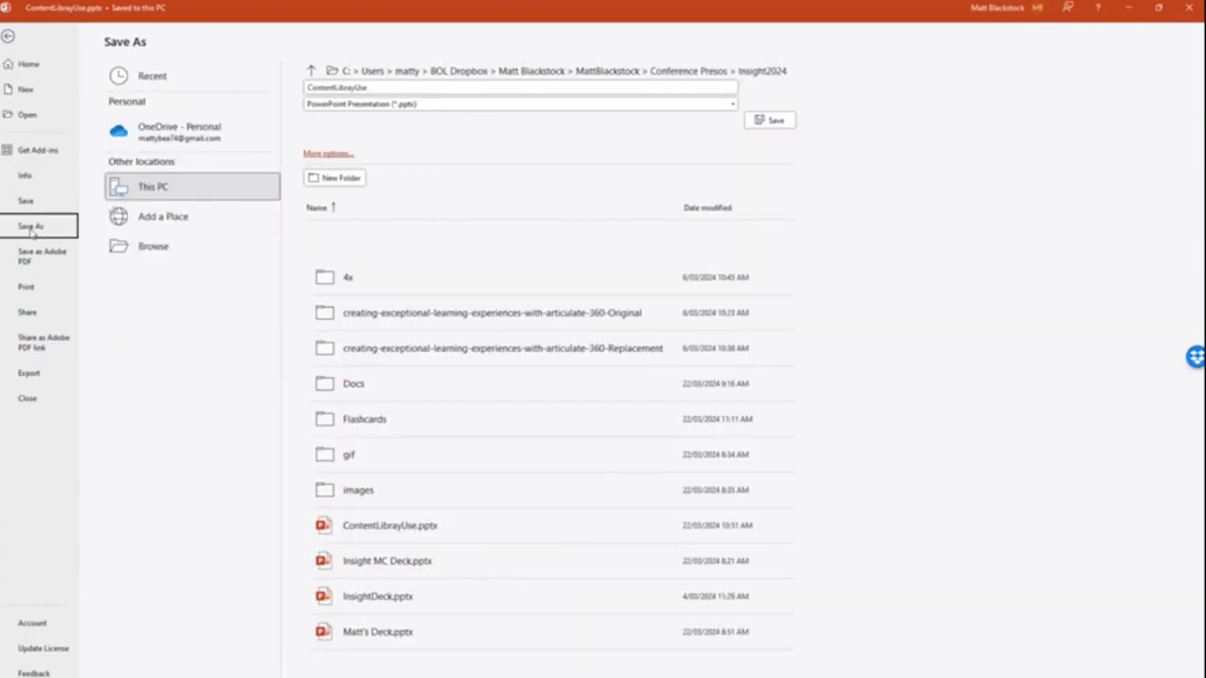
left_click(734, 104)
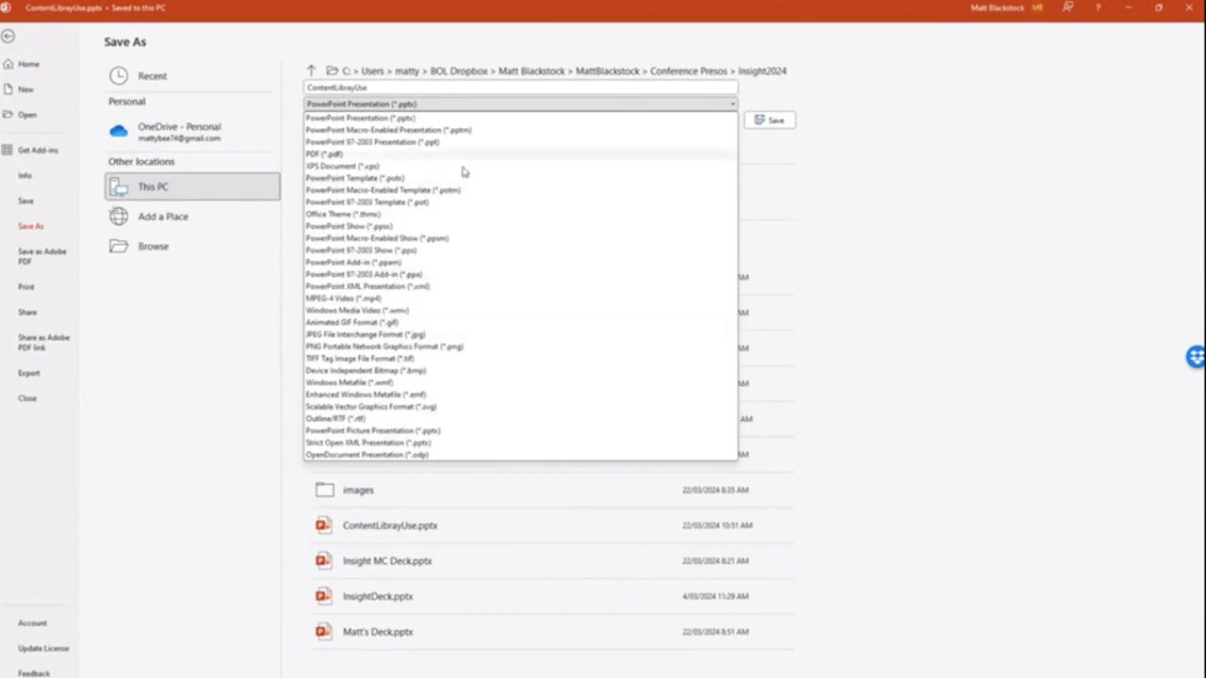
key("Escape")
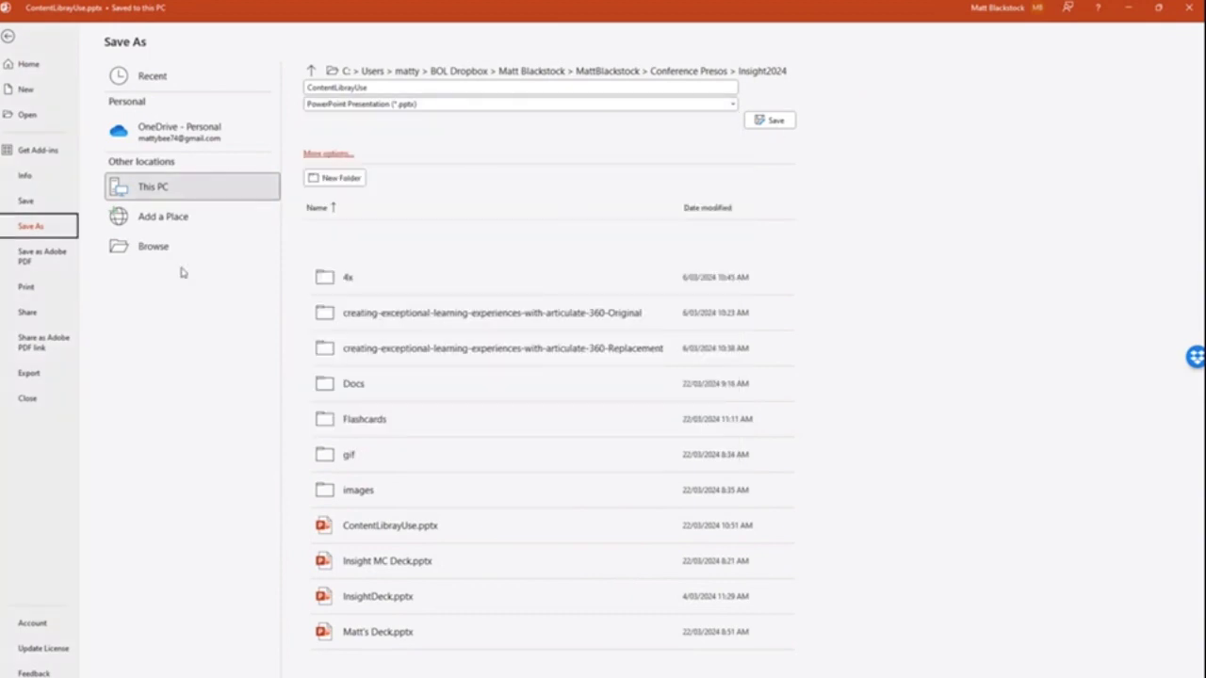
Step: Review the export settings for creating a video and for creating an animated GIF from the presentation
left_click(31, 377)
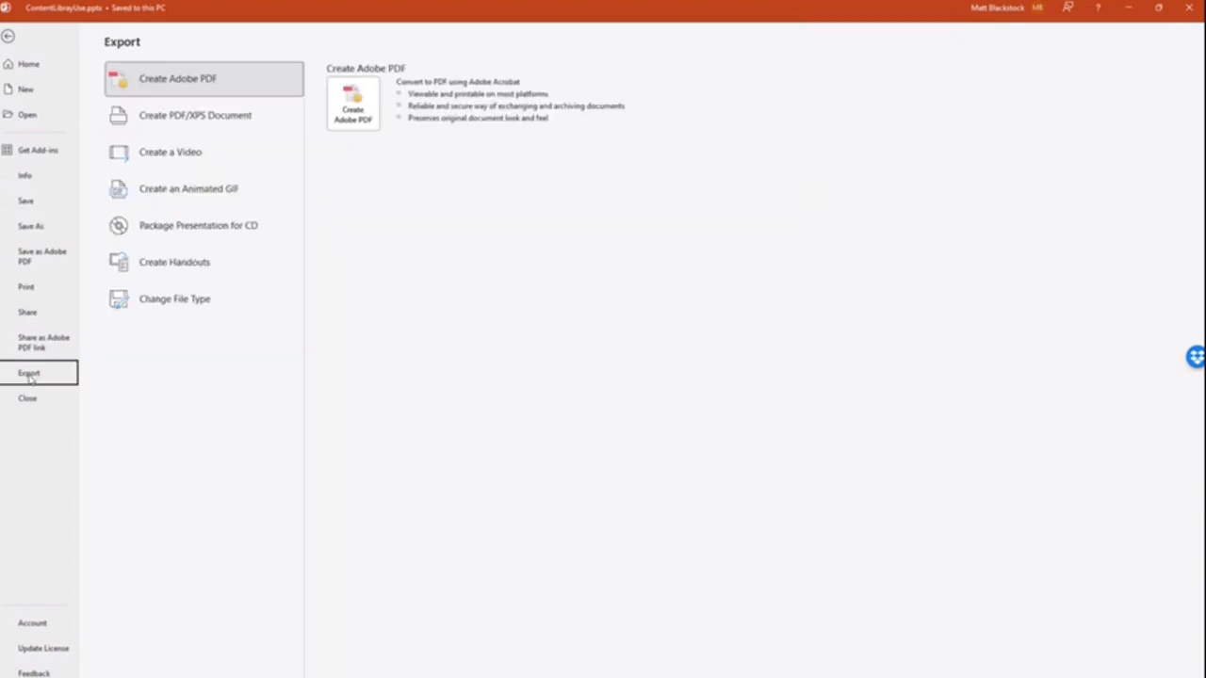
left_click(189, 158)
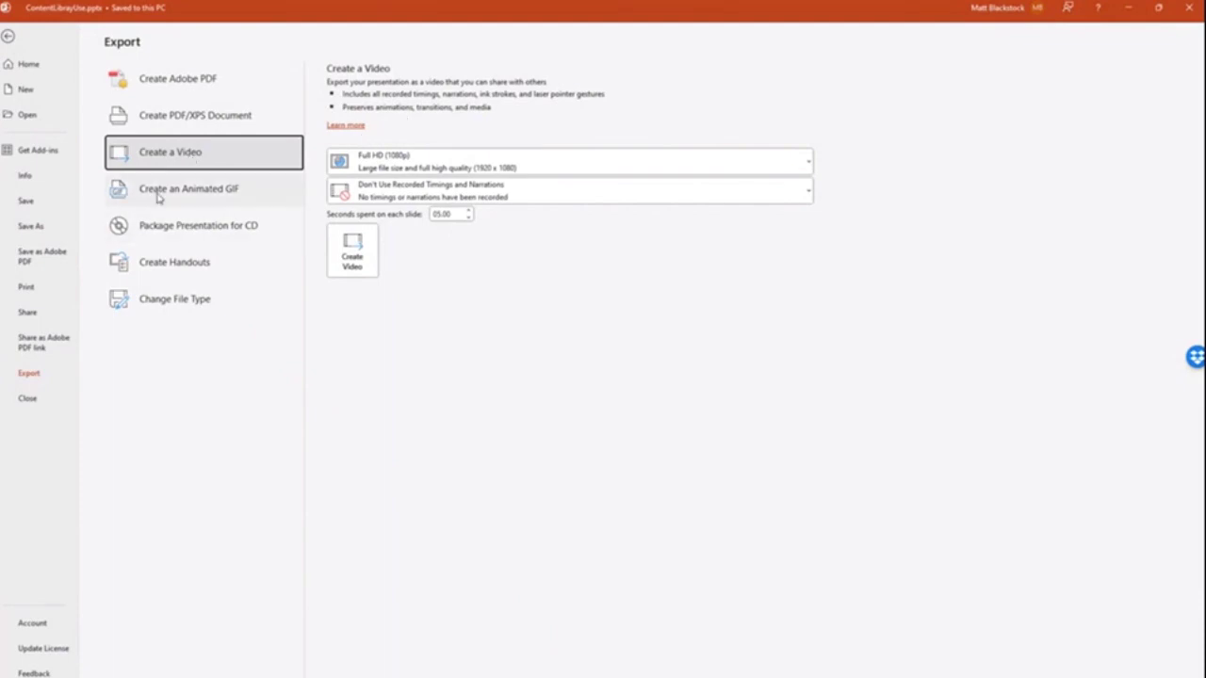
left_click(161, 195)
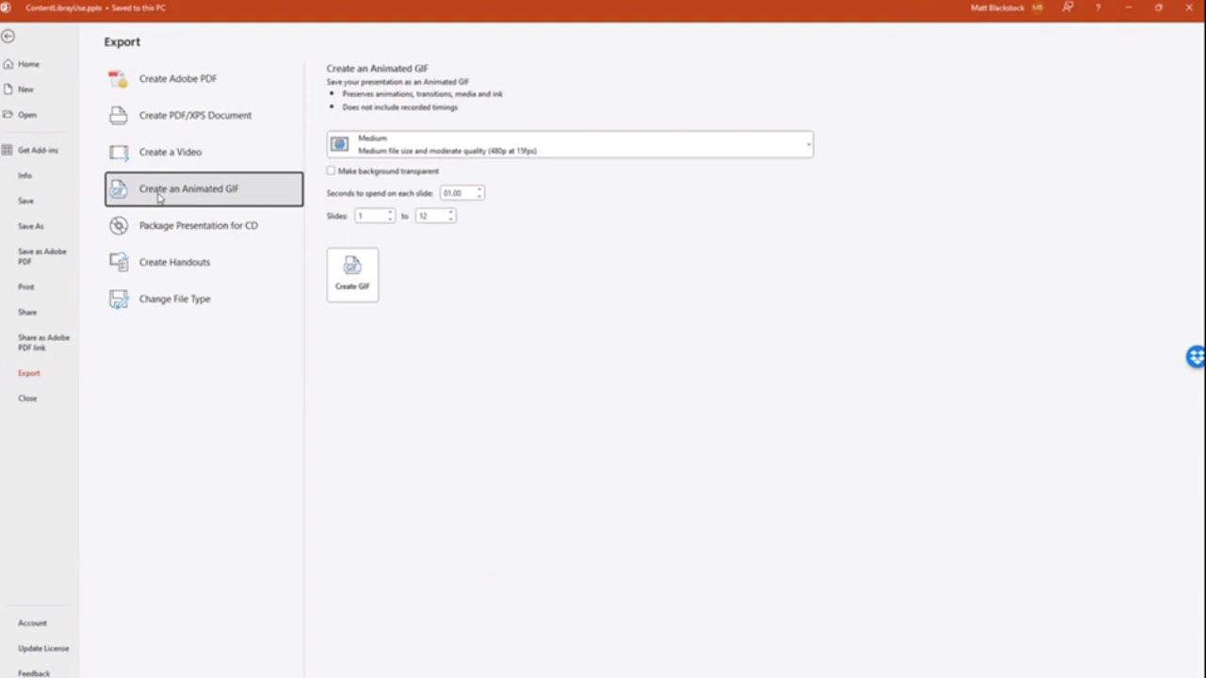
Step: Search Windows for the ScreenToGif app to point it out, then dismiss the search
key("super")
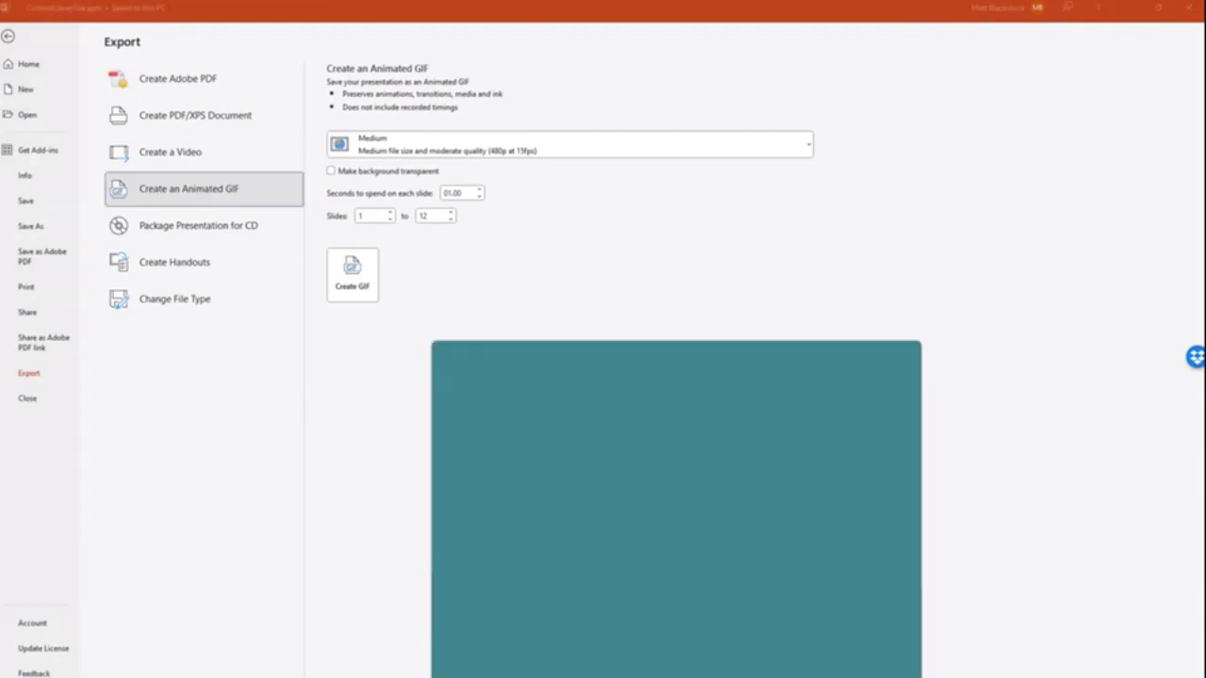
type("screen")
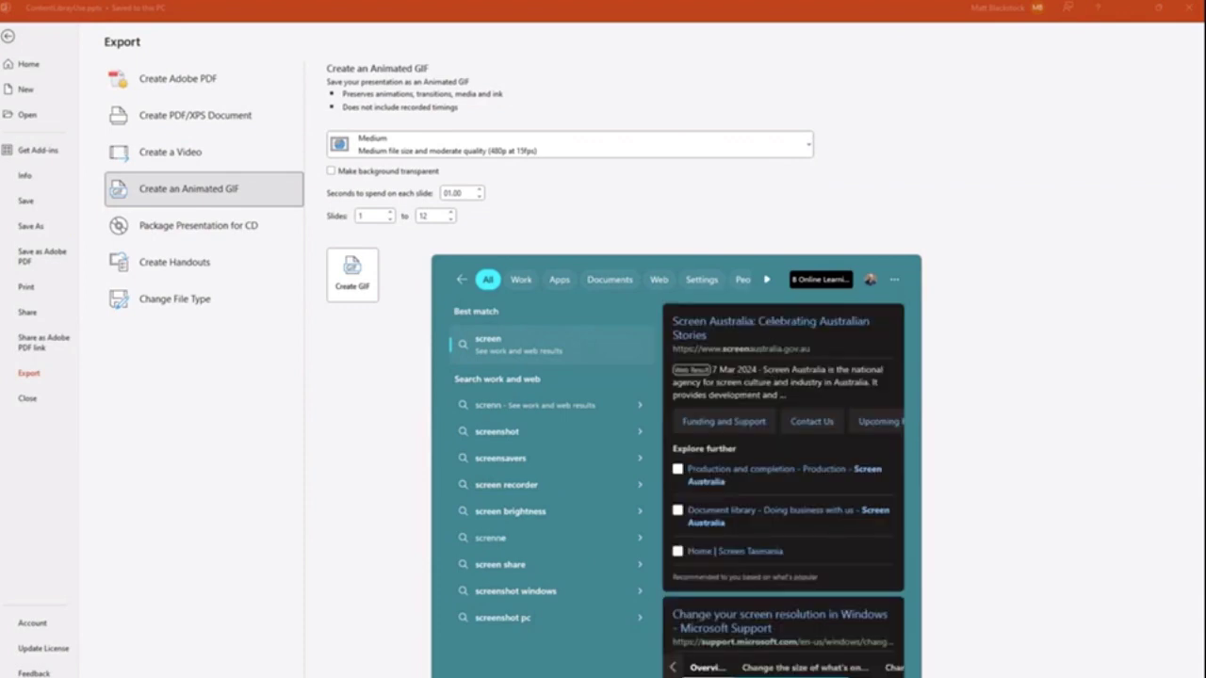
key("BackSpace")
key("BackSpace")
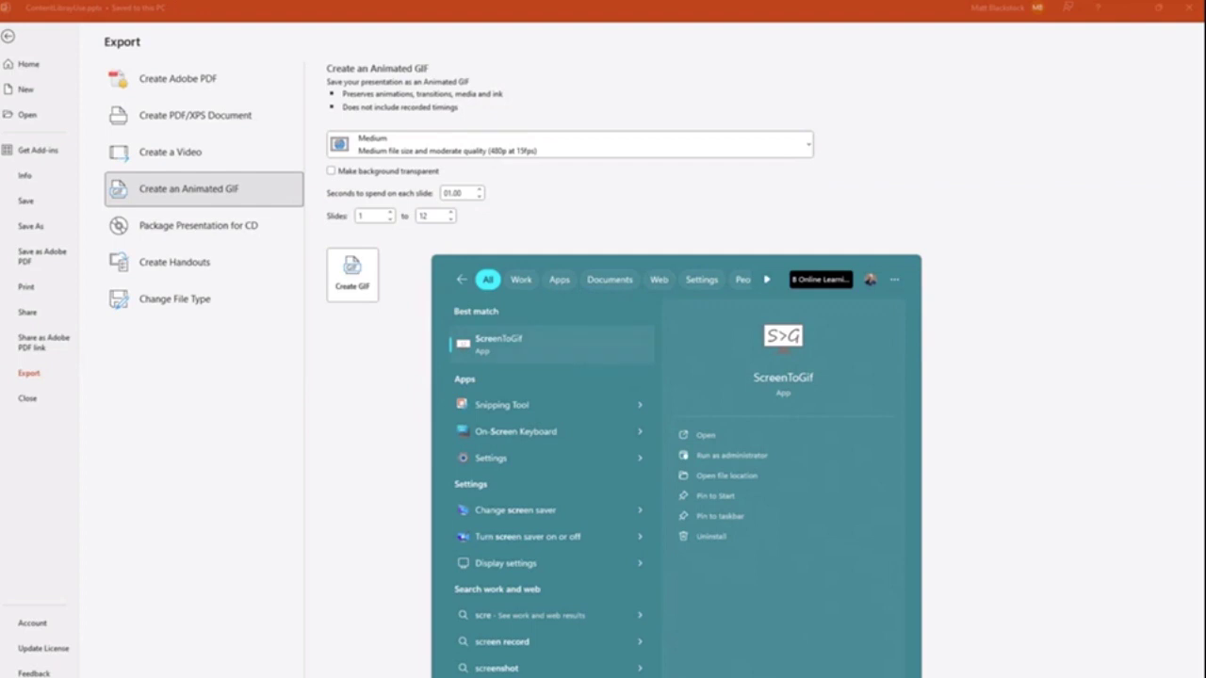
key("Escape")
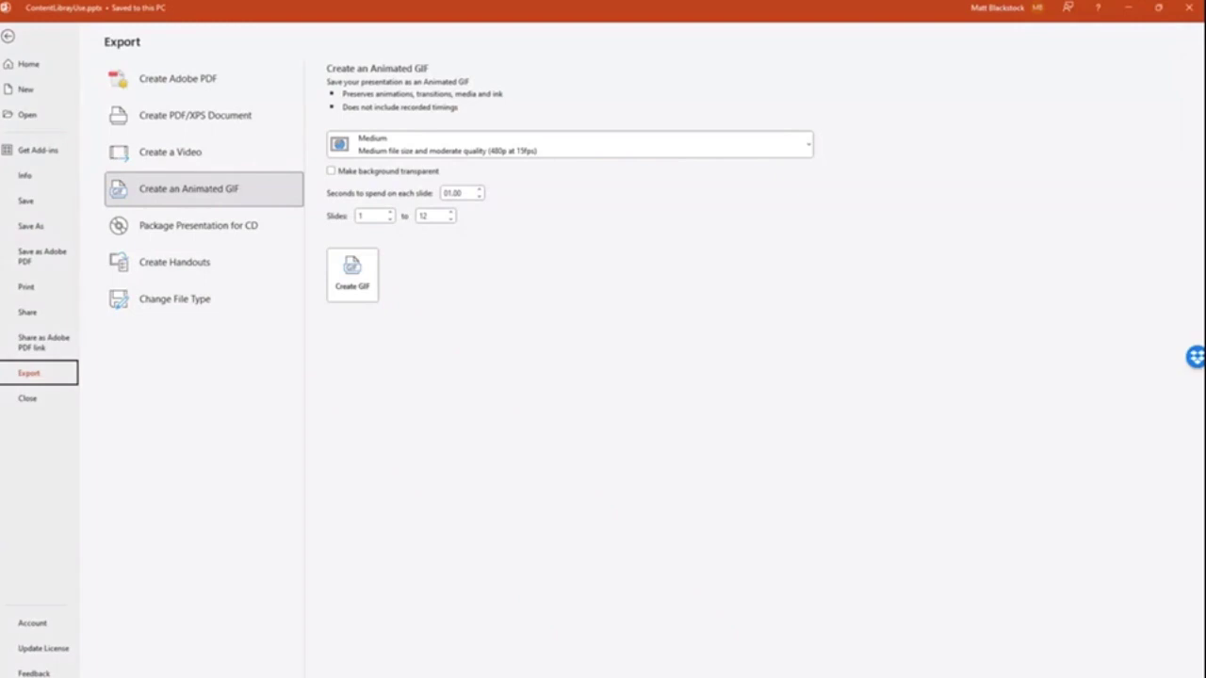
Step: Switch to the Rise course in the browser and open the Use Your Own Scenario Characters lesson from the course outline
left_click(583, 532)
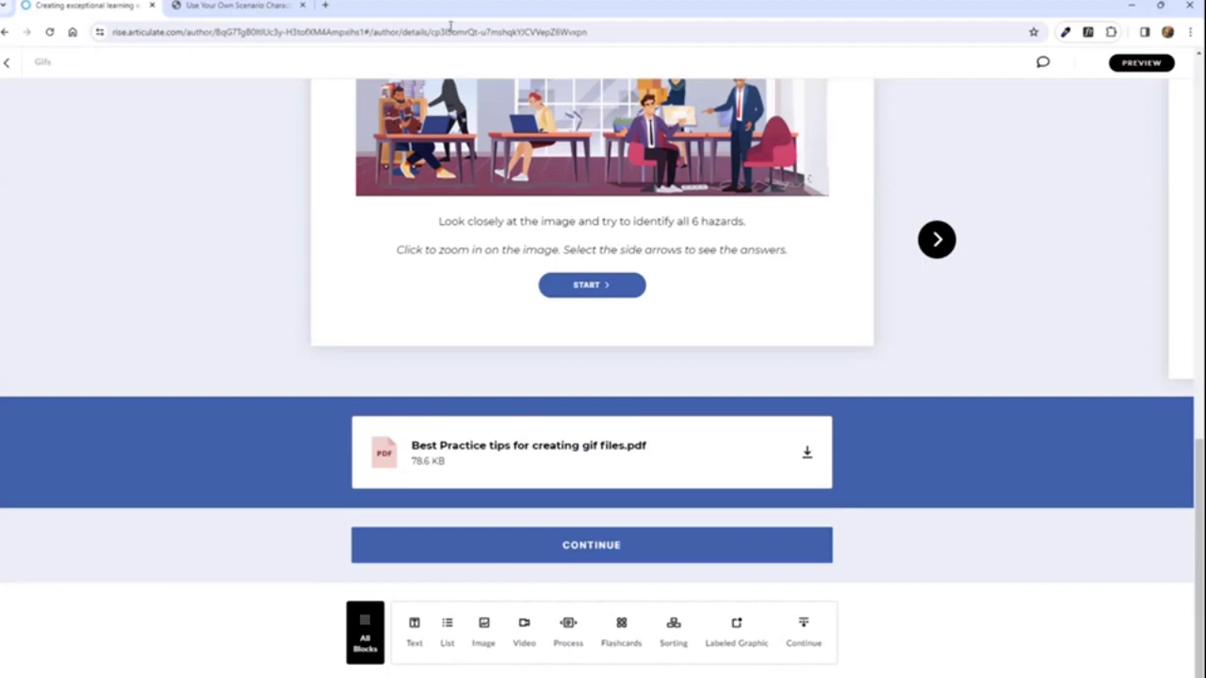
scroll(603, 377, "up", 3)
left_click(7, 62)
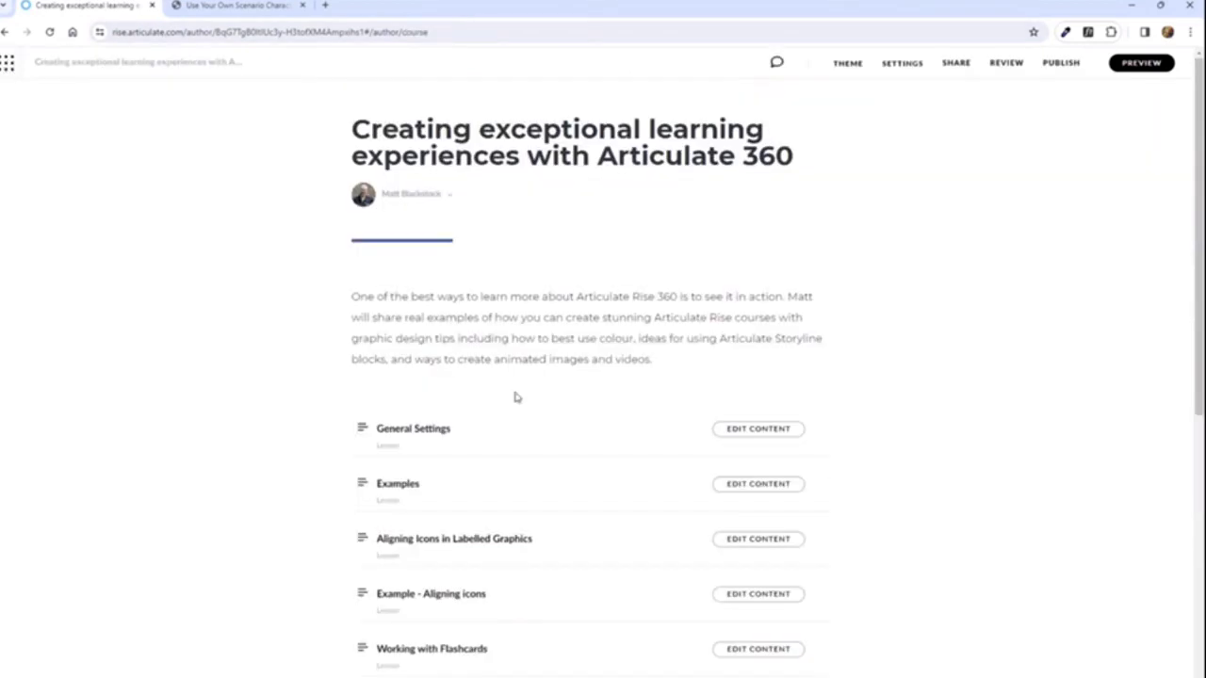
scroll(527, 376, "down", 5)
left_click(760, 286)
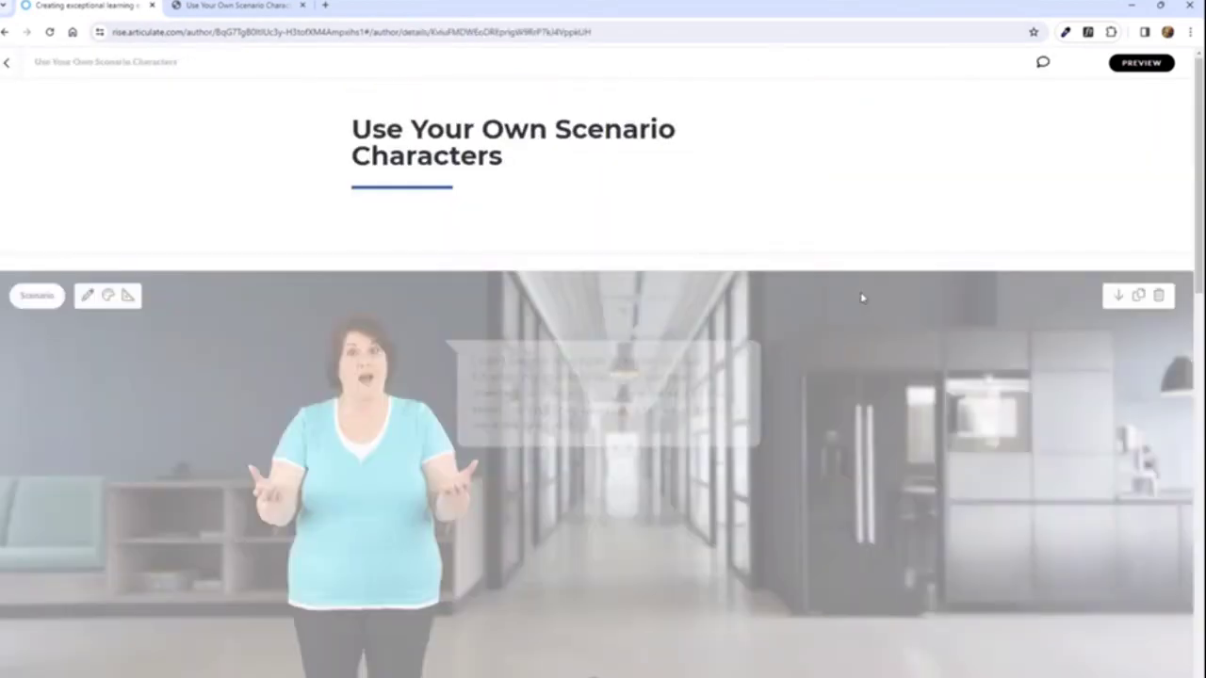
scroll(793, 332, "down", 1)
scroll(793, 332, "up", 1)
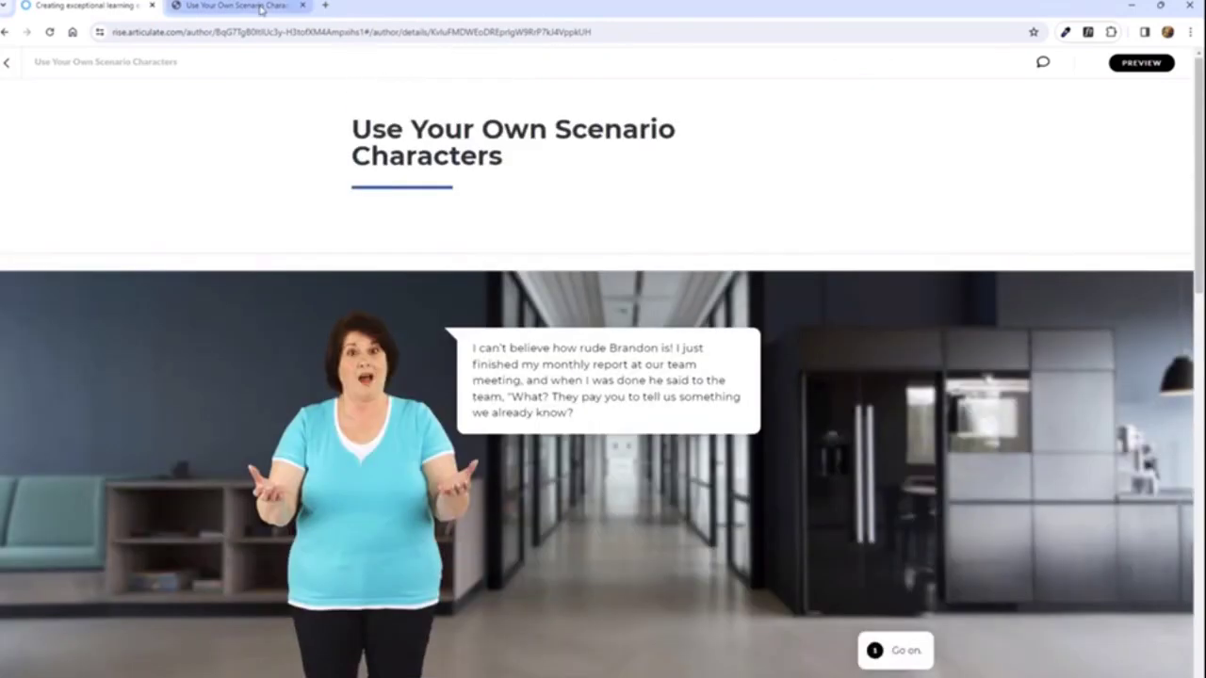